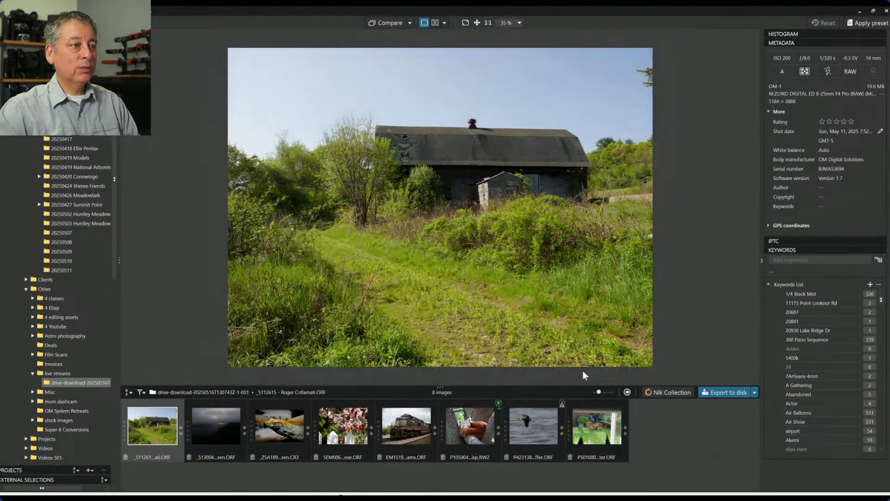
Open the barn photo for editing and apply one of the general purpose presets to it.
{"action": "double_click", "coordinate": [153, 426]}
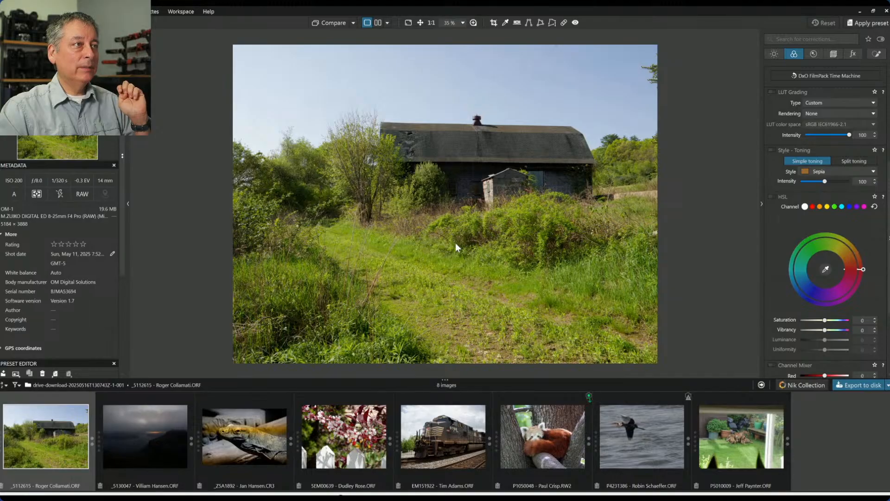
{"action": "left_click", "coordinate": [853, 23]}
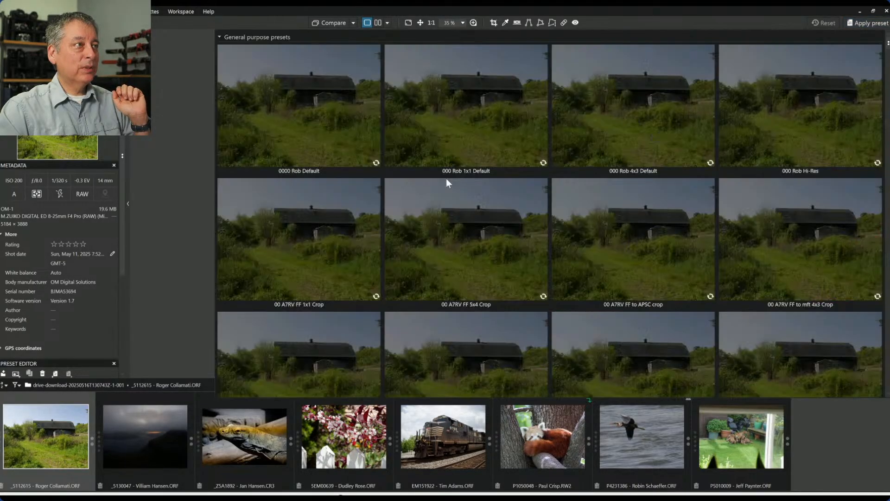
{"action": "left_click", "coordinate": [427, 178]}
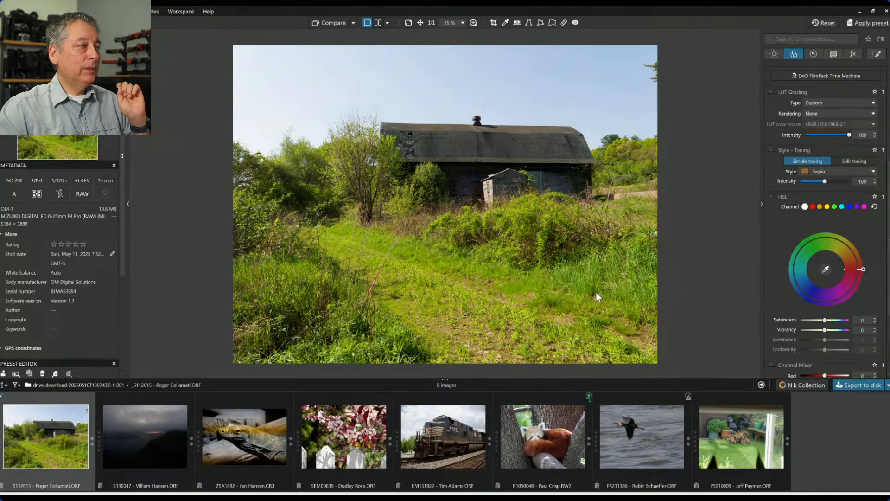
Try lifting the whole photo's Selective Tone shadows to 76, inspect the barn up close, and reset the shadows.
{"action": "left_click", "coordinate": [775, 57]}
{"action": "scroll", "coordinate": [789, 233], "scroll_direction": "up", "scroll_amount": 3}
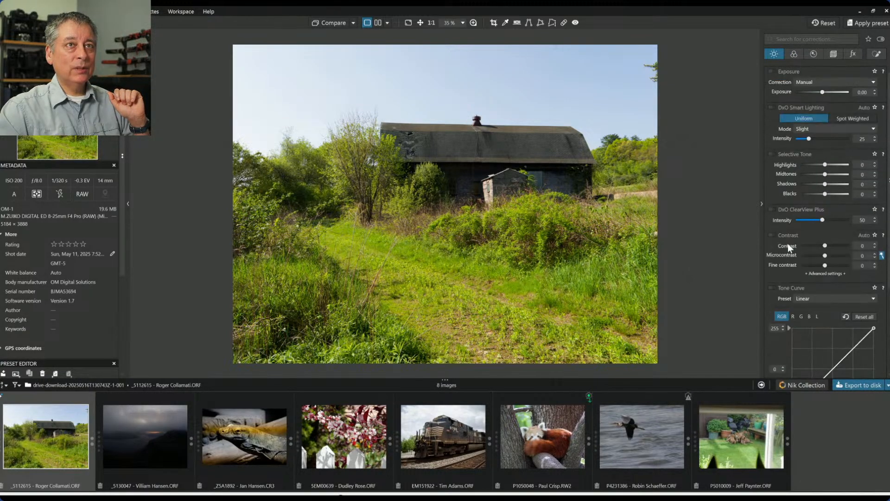
{"action": "left_click_drag", "start_coordinate": [827, 184], "coordinate": [845, 189]}
{"action": "scroll", "coordinate": [534, 180], "scroll_direction": "up", "scroll_amount": 5}
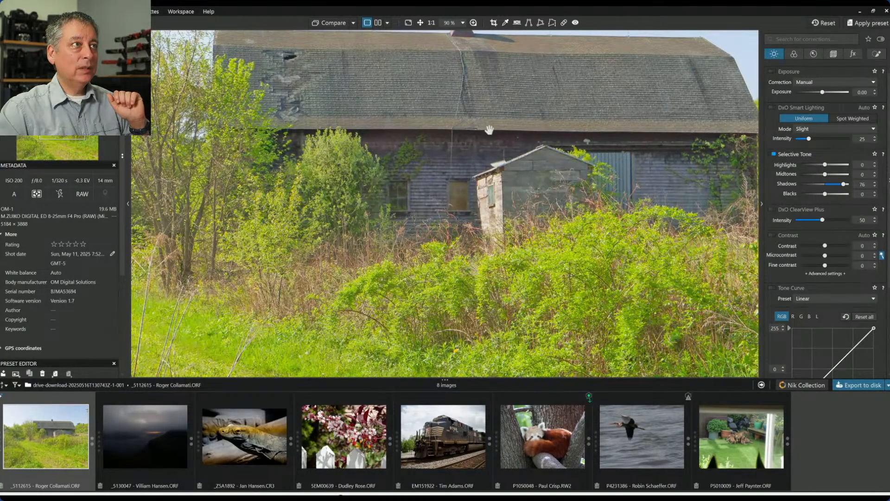
{"action": "left_click_drag", "start_coordinate": [583, 106], "coordinate": [579, 164]}
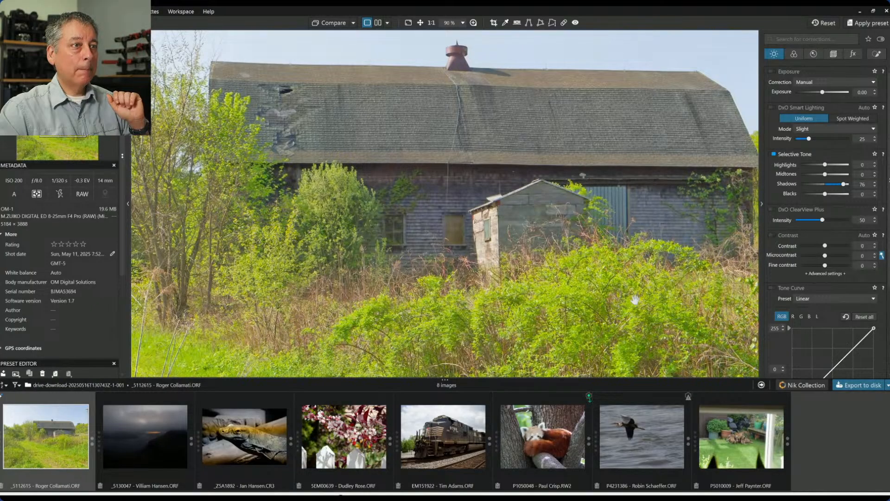
{"action": "scroll", "coordinate": [531, 306], "scroll_direction": "down", "scroll_amount": 4}
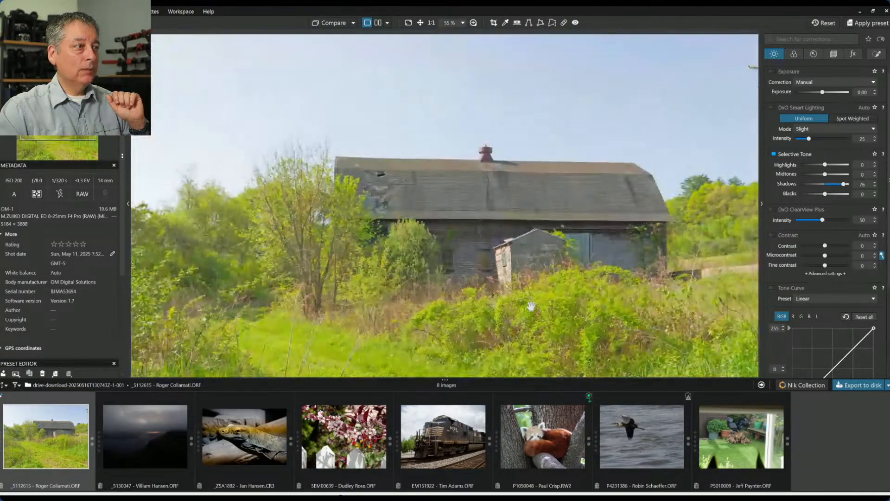
{"action": "scroll", "coordinate": [531, 306], "scroll_direction": "down", "scroll_amount": 2}
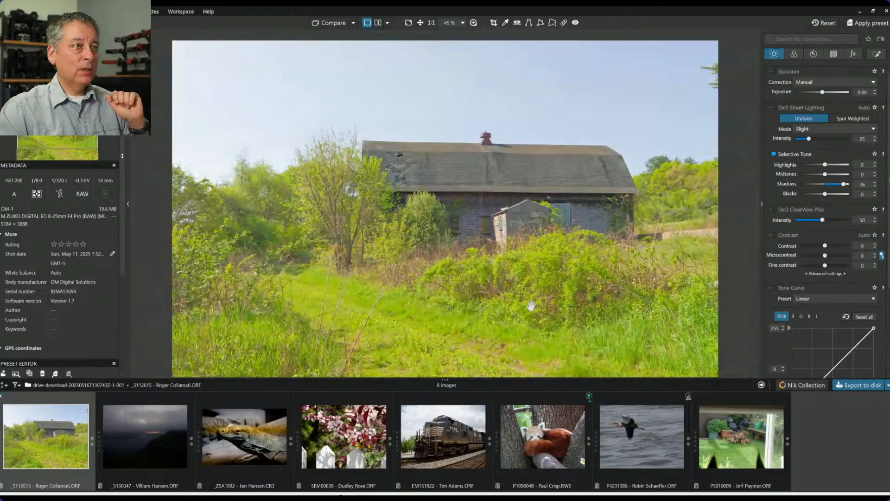
{"action": "scroll", "coordinate": [531, 306], "scroll_direction": "down", "scroll_amount": 2}
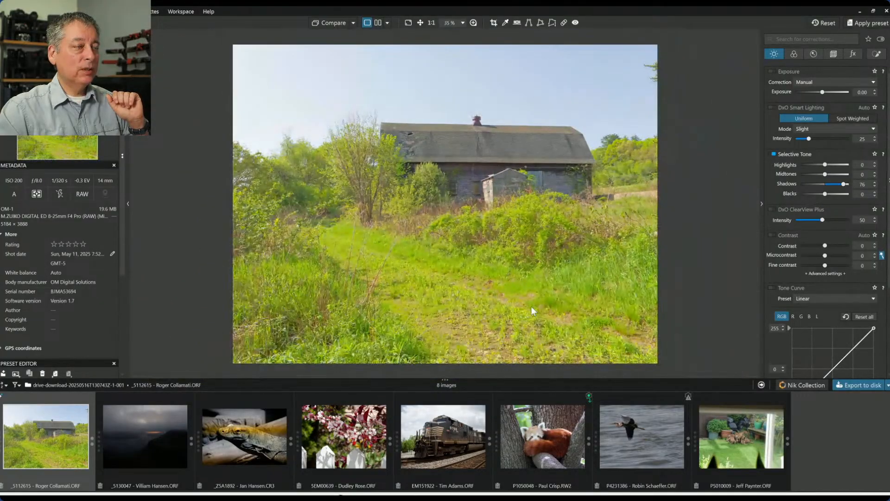
{"action": "double_click", "coordinate": [843, 184]}
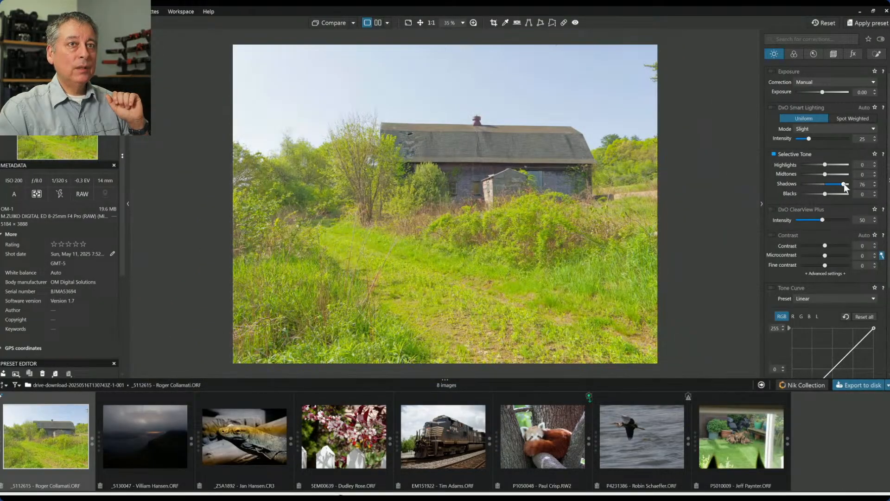
Preview the photo in black and white, and return it to color using the Neutral color rendering.
{"action": "left_click", "coordinate": [795, 58]}
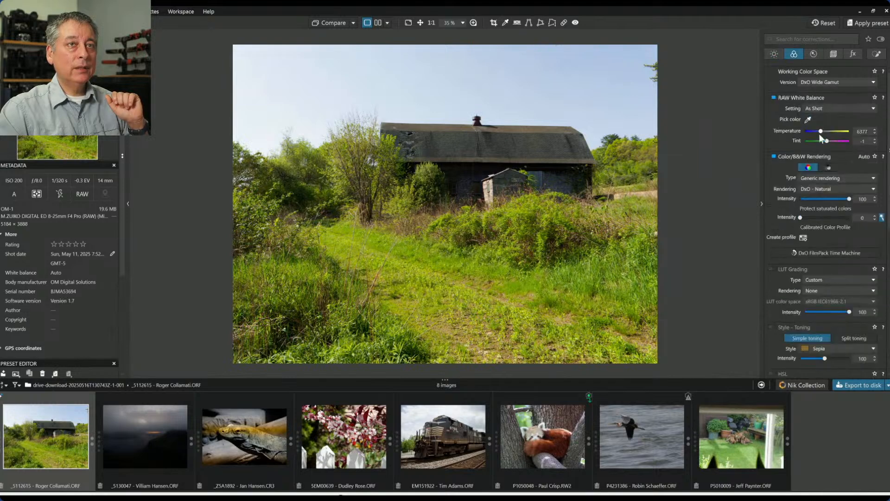
{"action": "left_click", "coordinate": [833, 167]}
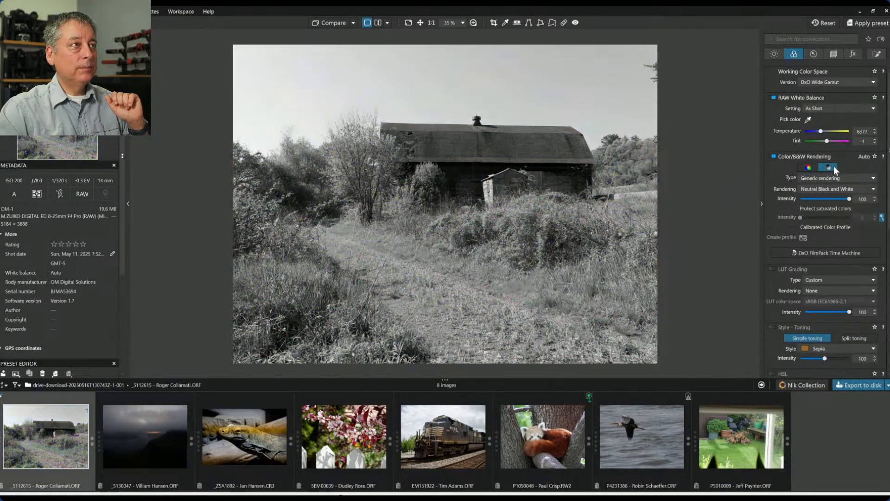
{"action": "left_click", "coordinate": [809, 168]}
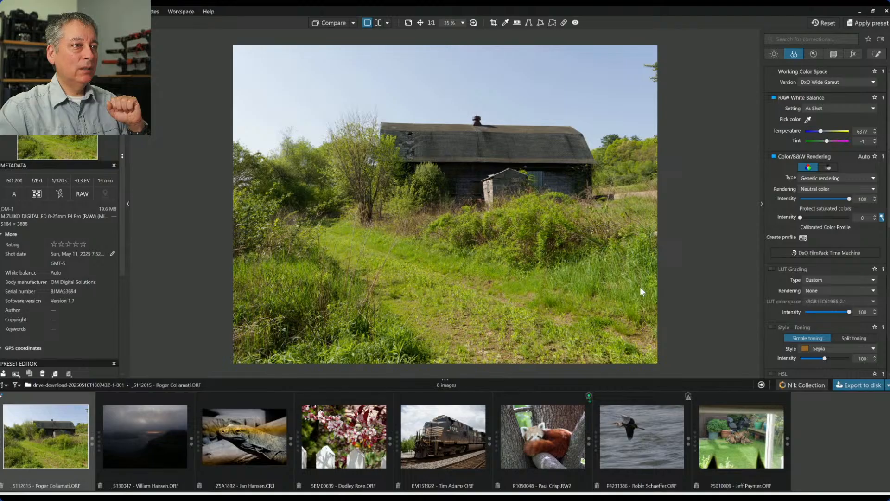
Crop the photo to a 16 × 9 aspect ratio, framing the barn with a crop of about 5009 × 2817 px.
{"action": "left_click", "coordinate": [833, 58]}
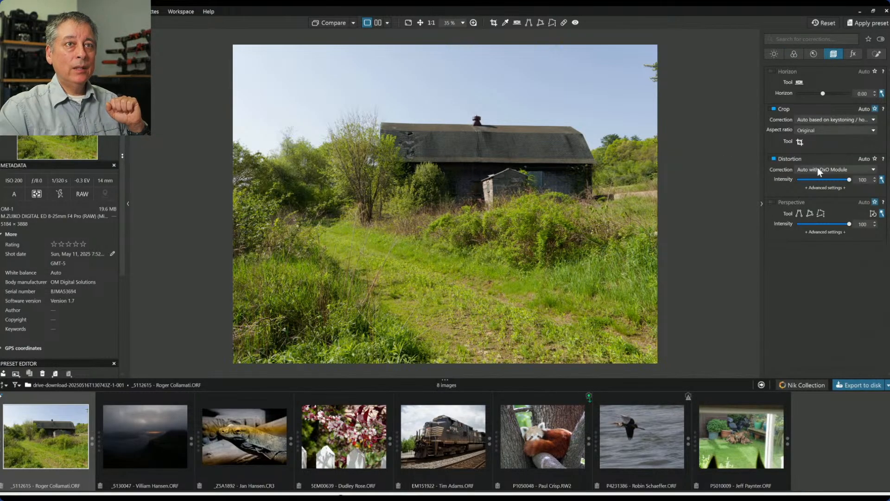
{"action": "left_click", "coordinate": [830, 132]}
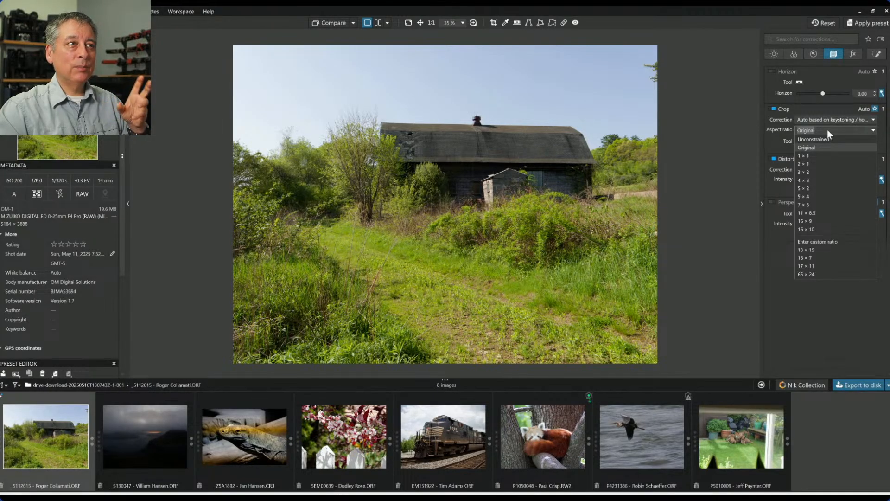
{"action": "left_click", "coordinate": [811, 221]}
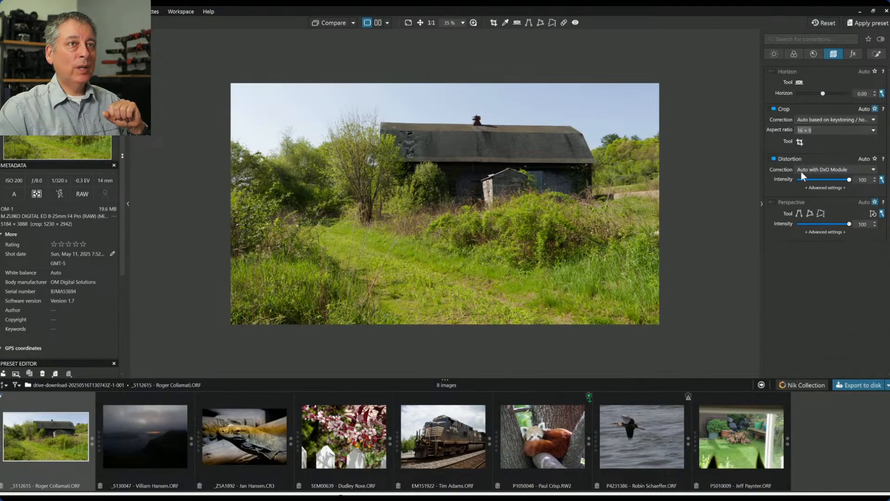
{"action": "left_click", "coordinate": [800, 142]}
{"action": "left_click_drag", "start_coordinate": [614, 191], "coordinate": [615, 186]}
{"action": "left_click_drag", "start_coordinate": [671, 61], "coordinate": [651, 78]}
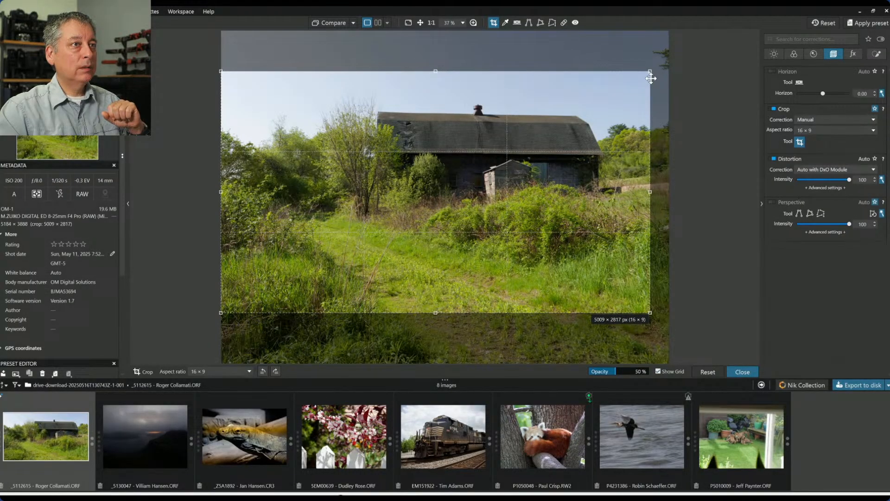
{"action": "key", "text": "Return"}
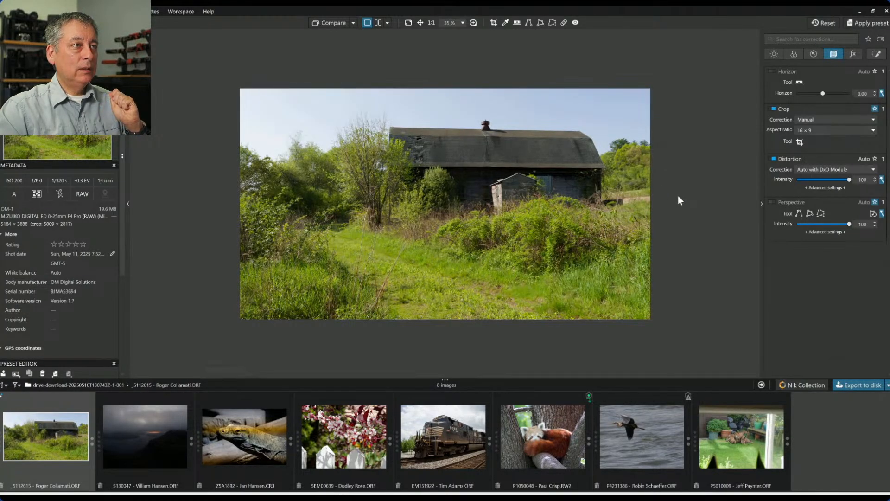
Tighten the 16 × 9 crop around the barn to about 4410 × 2481 px and reposition the frame.
{"action": "left_click", "coordinate": [800, 142]}
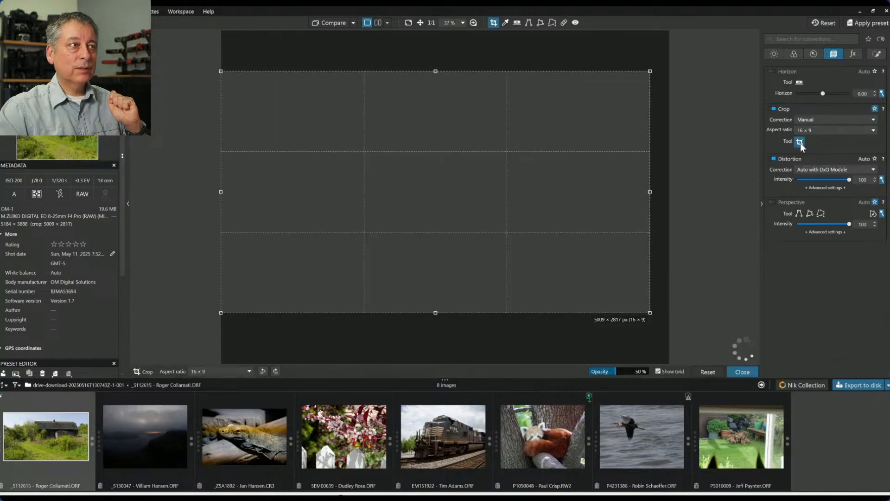
{"action": "left_click_drag", "start_coordinate": [224, 312], "coordinate": [272, 283]}
{"action": "left_click_drag", "start_coordinate": [438, 195], "coordinate": [420, 204]}
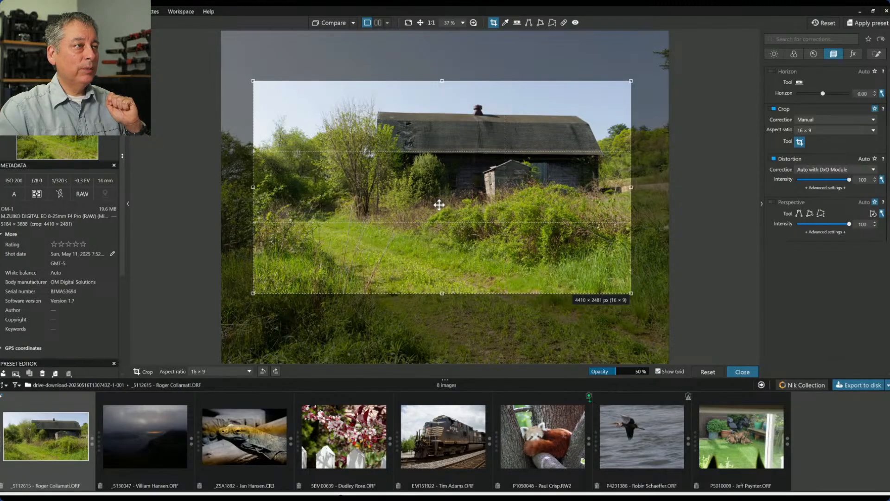
{"action": "key", "text": "Return"}
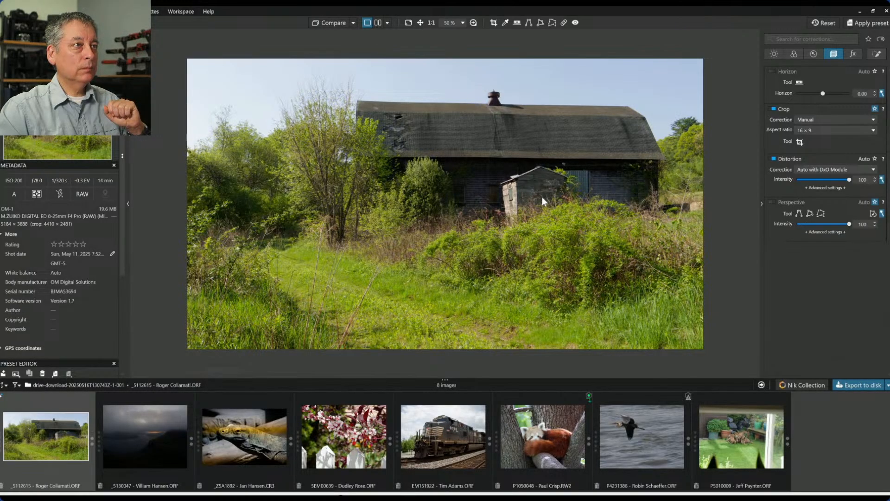
Try the automatic perspective correction on the cropped photo and turn it off again.
{"action": "scroll", "coordinate": [543, 199], "scroll_direction": "up", "scroll_amount": 1}
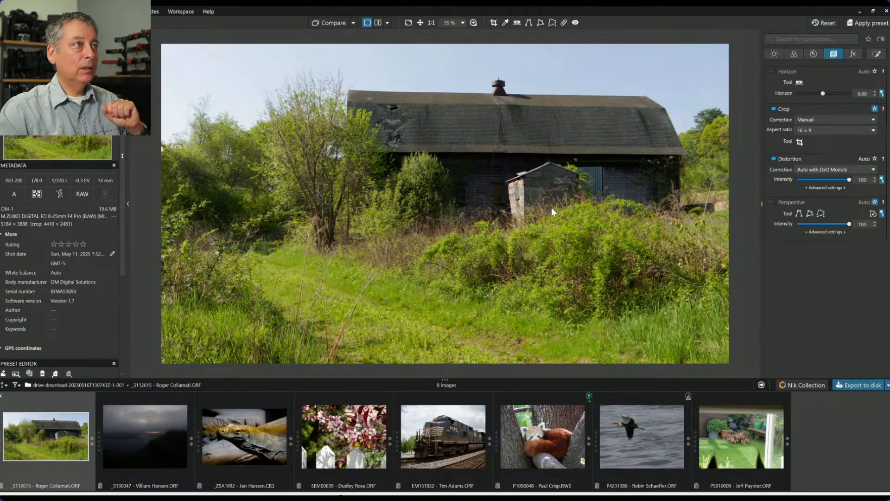
{"action": "left_click", "coordinate": [773, 203]}
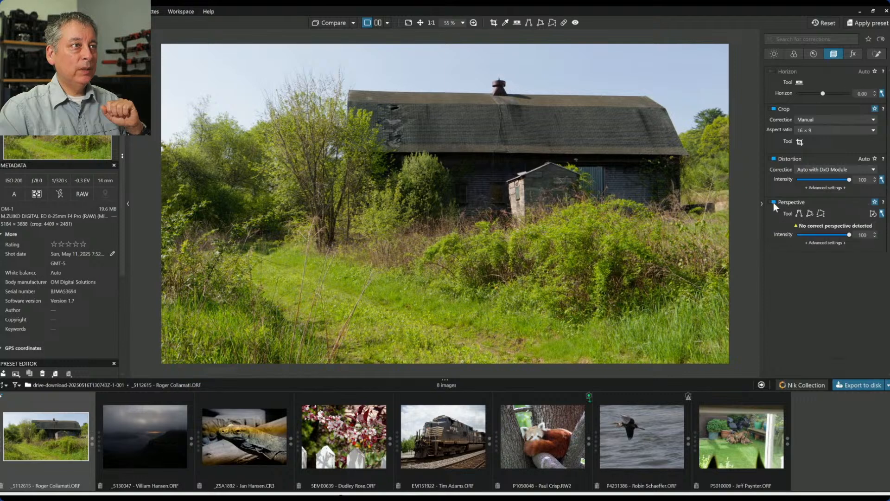
{"action": "left_click", "coordinate": [774, 202]}
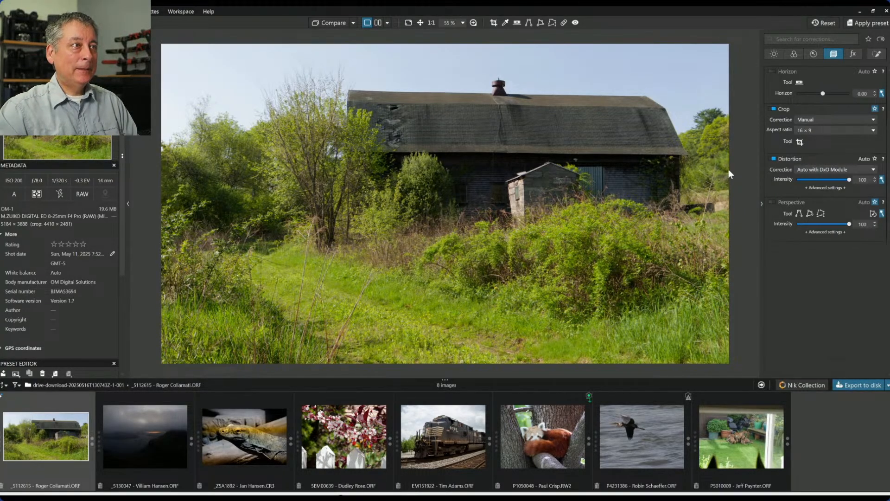
{"action": "scroll", "coordinate": [680, 186], "scroll_direction": "down", "scroll_amount": 1}
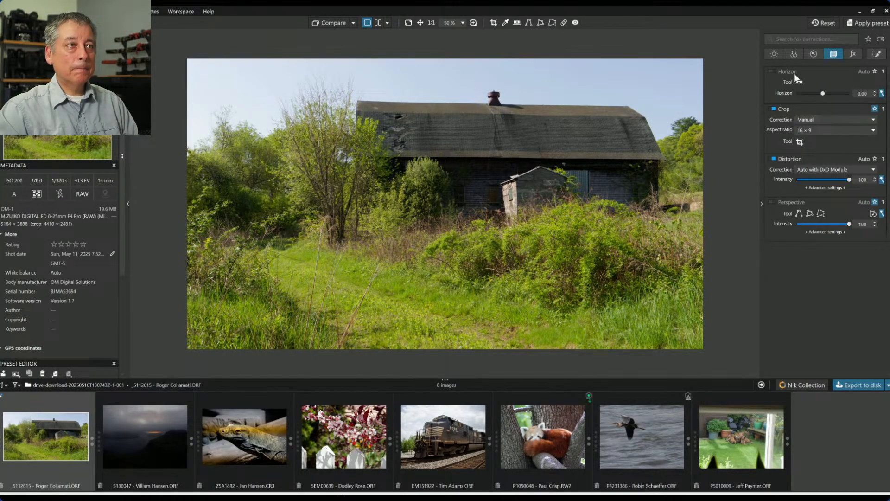
Add a local control point on the barn's dark wall, with luma selectivity 55 and shadows raised to 67.
{"action": "left_click", "coordinate": [877, 54]}
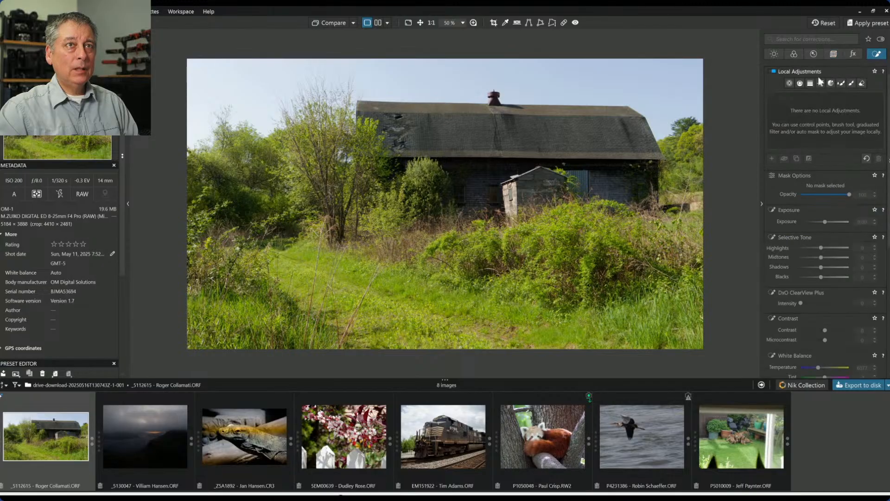
{"action": "left_click", "coordinate": [790, 83]}
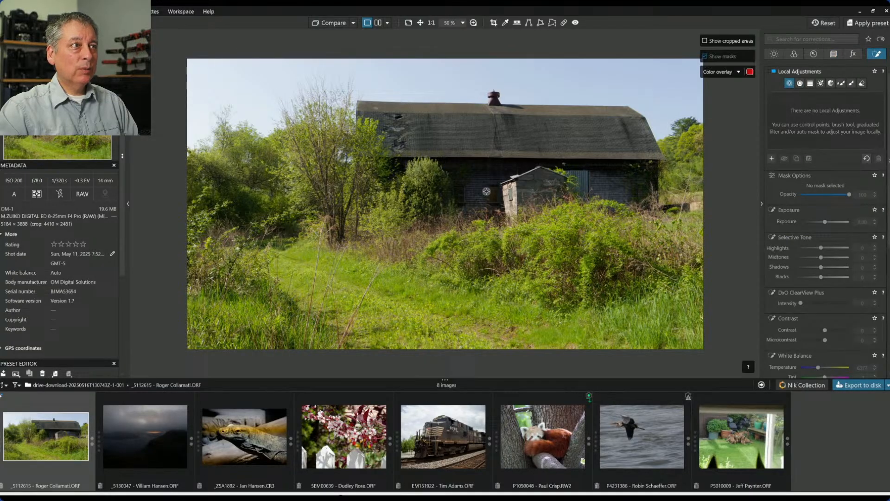
{"action": "left_click", "coordinate": [464, 191]}
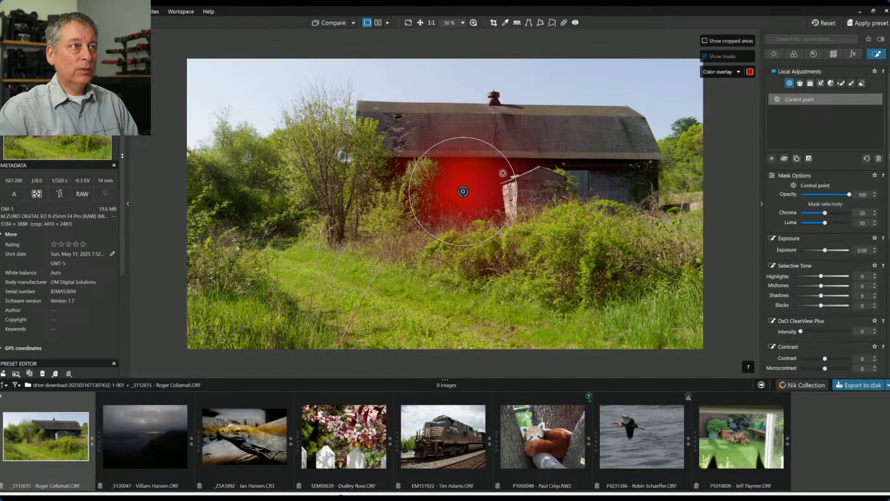
{"action": "left_click_drag", "start_coordinate": [835, 296], "coordinate": [834, 296]}
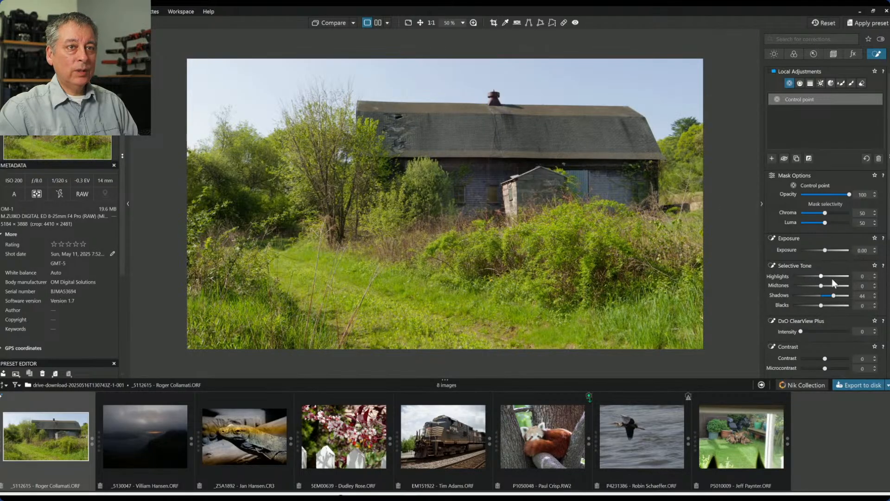
{"action": "left_click_drag", "start_coordinate": [826, 225], "coordinate": [827, 224]}
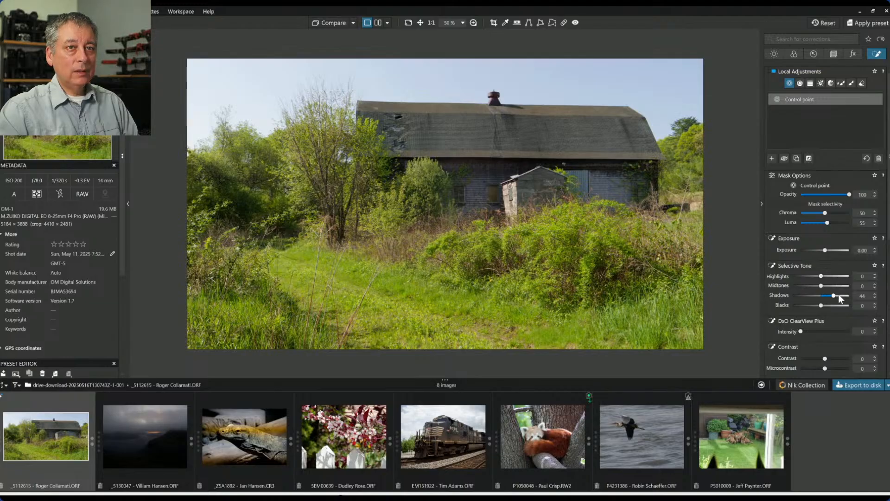
{"action": "left_click_drag", "start_coordinate": [837, 296], "coordinate": [841, 298]}
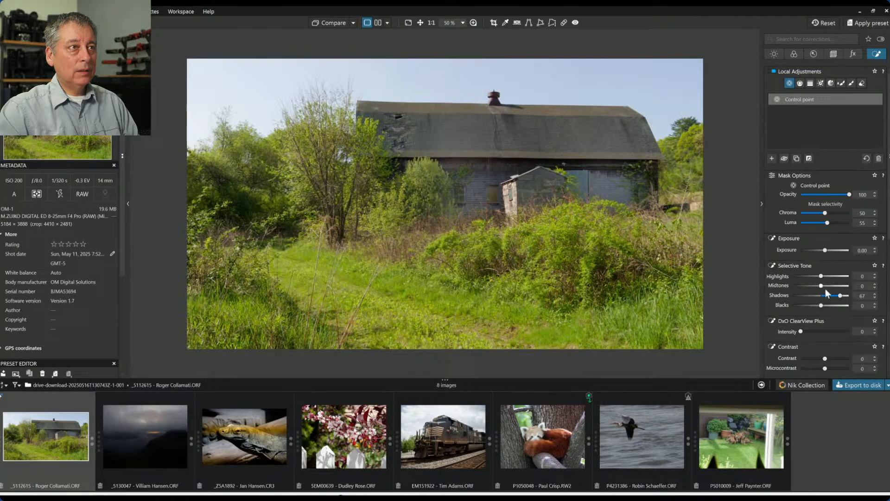
Set the barn wall control point's ClearView Plus intensity to 49 and microcontrast to 44.
{"action": "scroll", "coordinate": [807, 335], "scroll_direction": "down", "scroll_amount": 5}
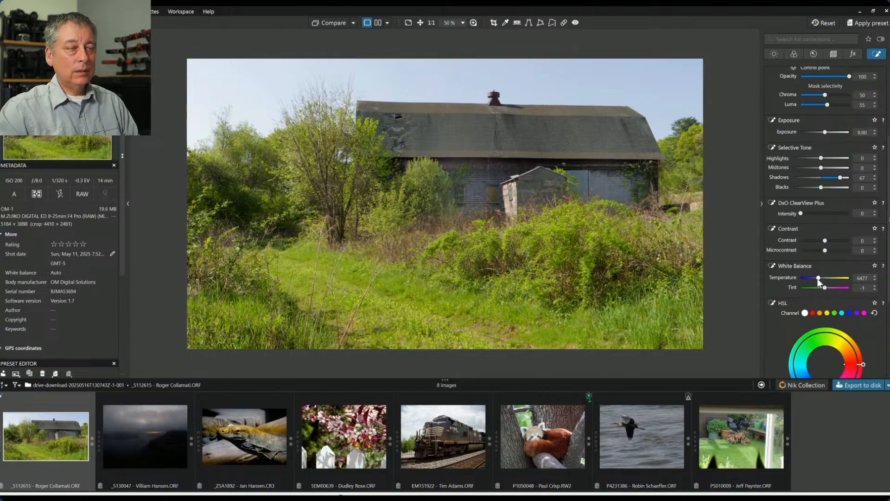
{"action": "left_click", "coordinate": [742, 265]}
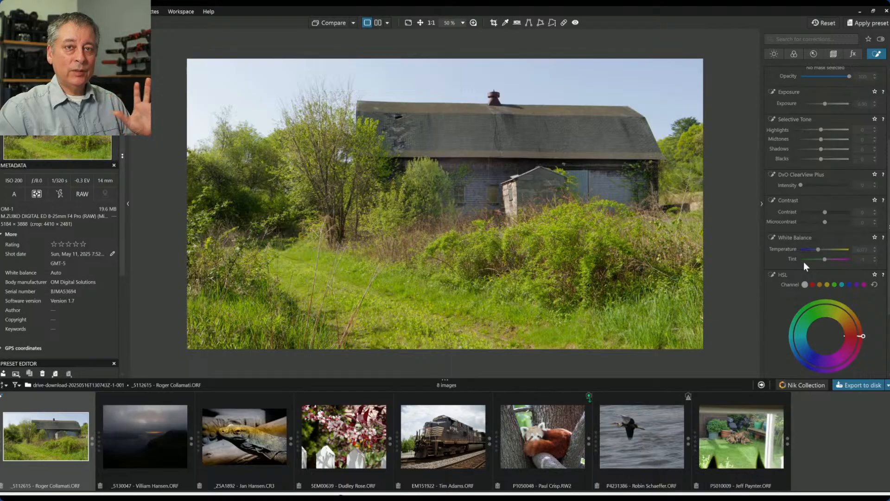
{"action": "scroll", "coordinate": [794, 210], "scroll_direction": "up", "scroll_amount": 5}
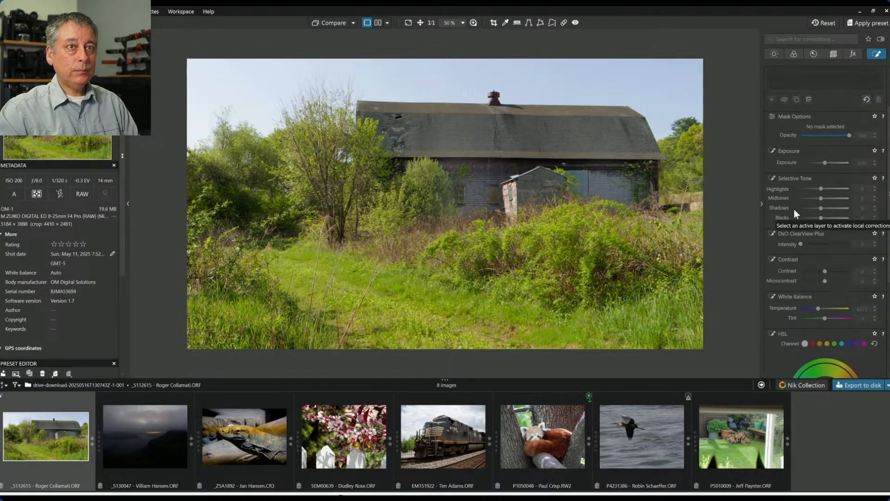
{"action": "left_click", "coordinate": [794, 101]}
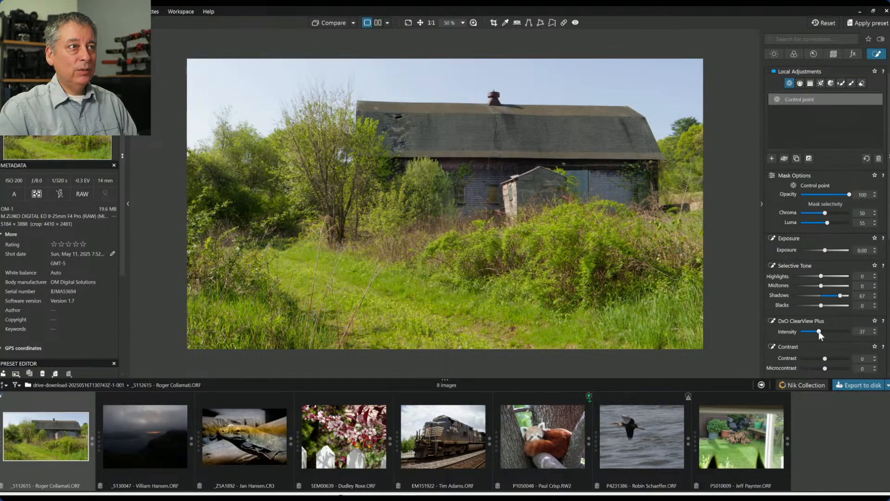
{"action": "left_click_drag", "start_coordinate": [819, 333], "coordinate": [827, 334]}
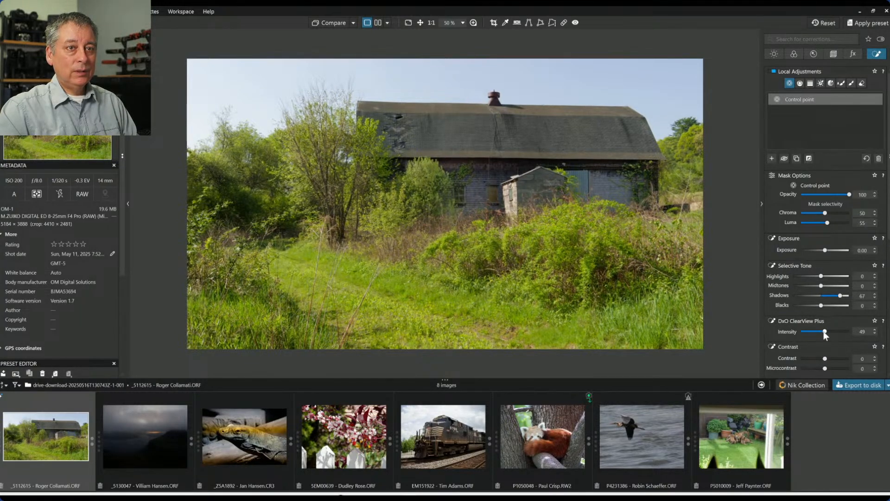
{"action": "scroll", "coordinate": [781, 323], "scroll_direction": "down", "scroll_amount": 3}
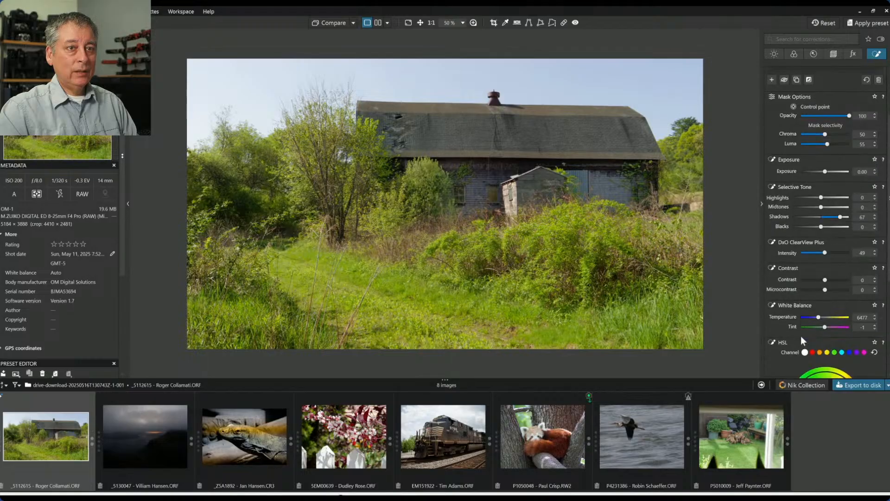
{"action": "scroll", "coordinate": [802, 336], "scroll_direction": "down", "scroll_amount": 1}
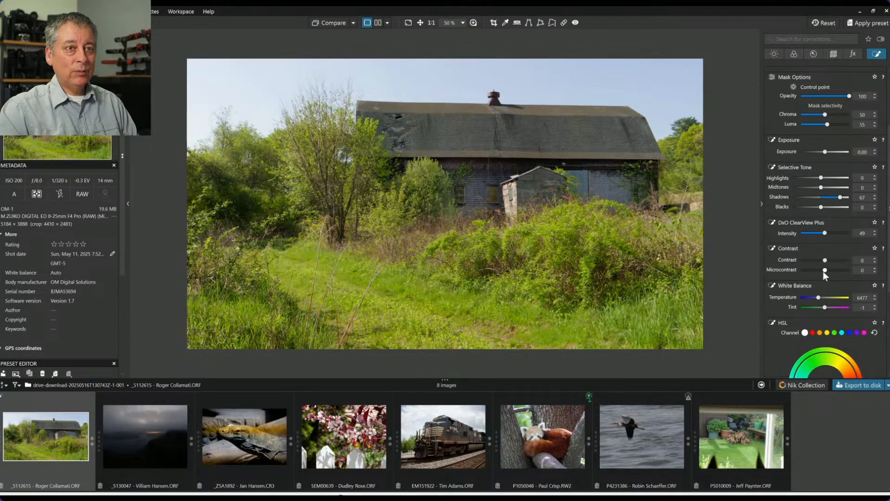
{"action": "left_click_drag", "start_coordinate": [833, 270], "coordinate": [835, 271]}
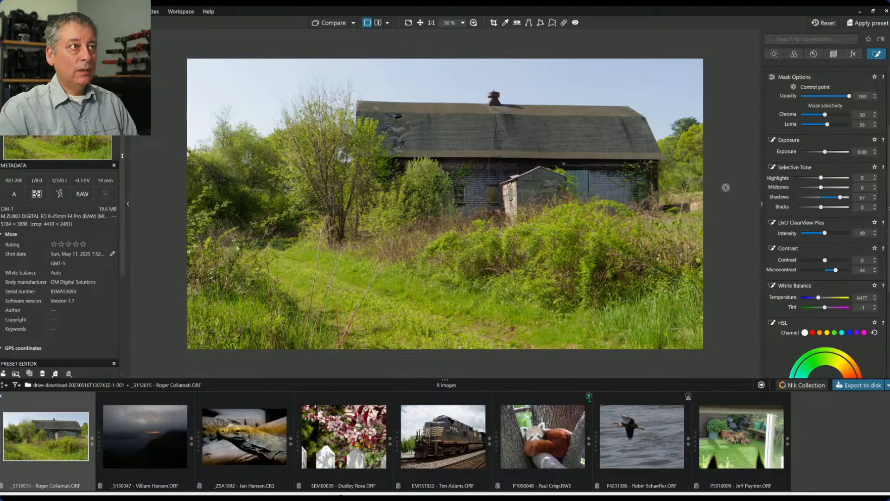
{"action": "key", "text": "Escape"}
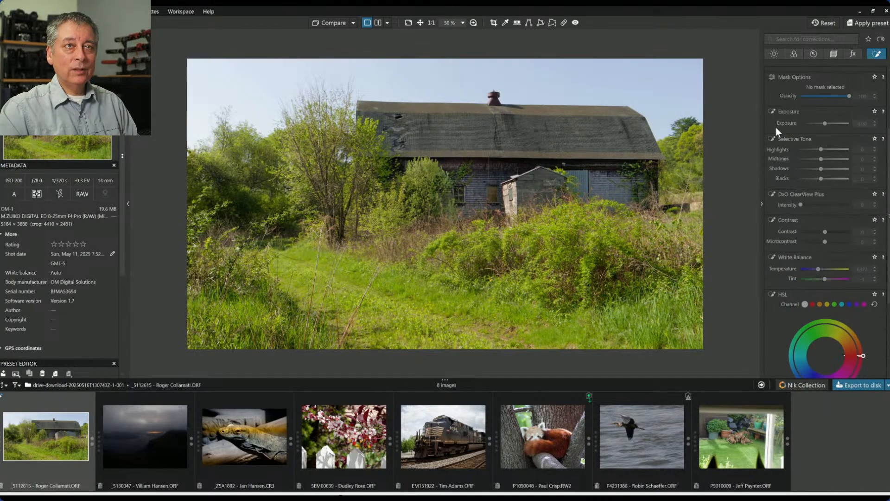
Create a separate control point mask for the barn roof, placing three points across its length.
{"action": "scroll", "coordinate": [794, 178], "scroll_direction": "up", "scroll_amount": 3}
{"action": "left_click", "coordinate": [792, 85]}
{"action": "left_click", "coordinate": [429, 129]}
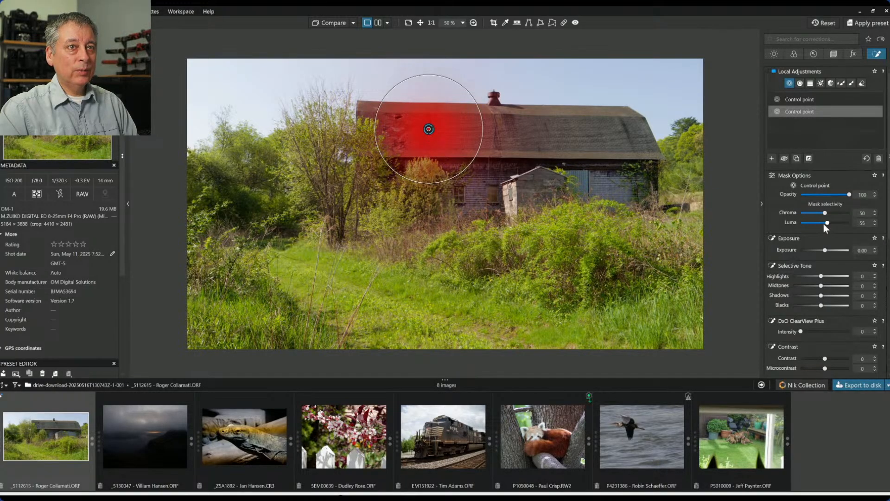
{"action": "left_click", "coordinate": [508, 133]}
{"action": "left_click", "coordinate": [590, 133]}
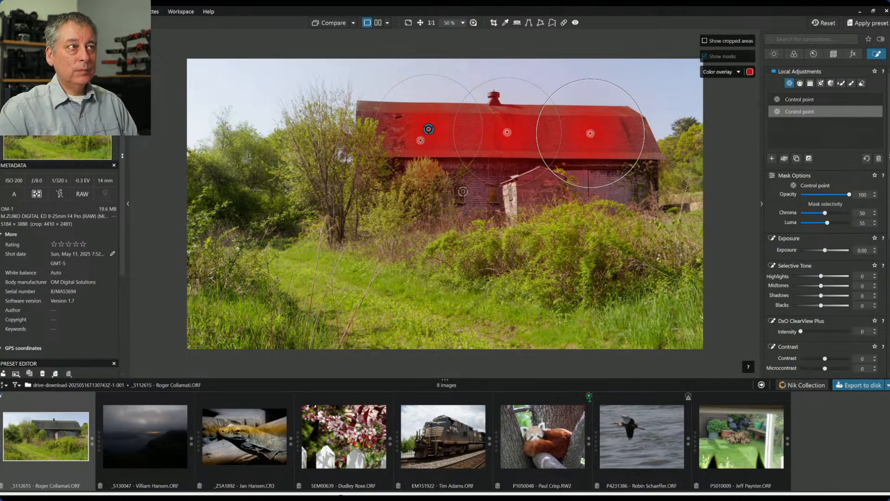
Adjust the roof mask to highlights -52, ClearView Plus intensity 41, microcontrast 41 and vibrancy 62.
{"action": "left_click_drag", "start_coordinate": [821, 276], "coordinate": [807, 279]}
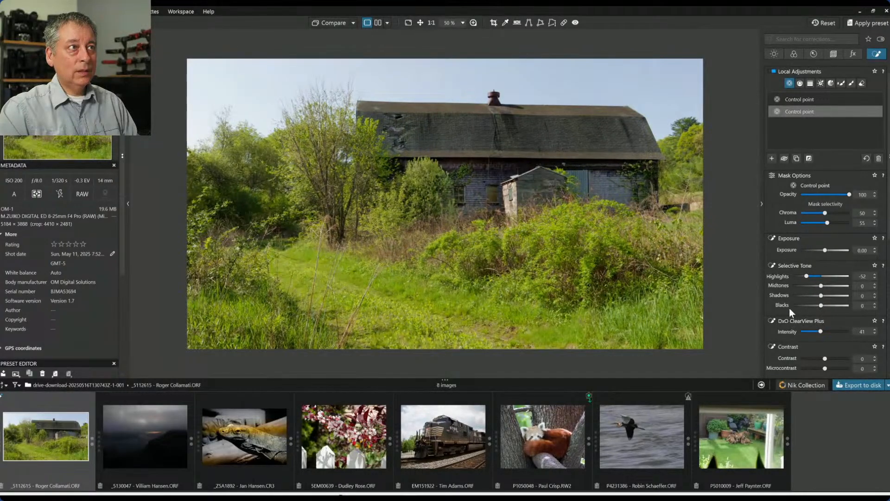
{"action": "scroll", "coordinate": [789, 308], "scroll_direction": "down", "scroll_amount": 4}
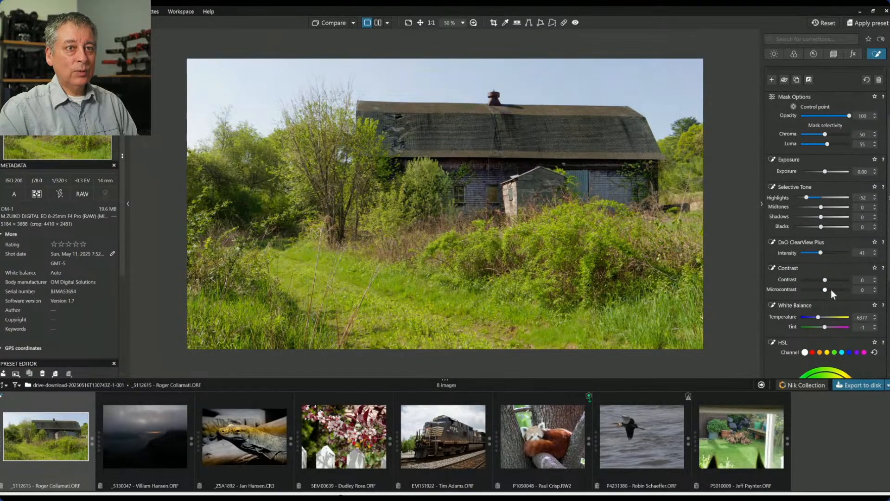
{"action": "left_click_drag", "start_coordinate": [832, 289], "coordinate": [834, 291]}
{"action": "scroll", "coordinate": [782, 290], "scroll_direction": "down", "scroll_amount": 1}
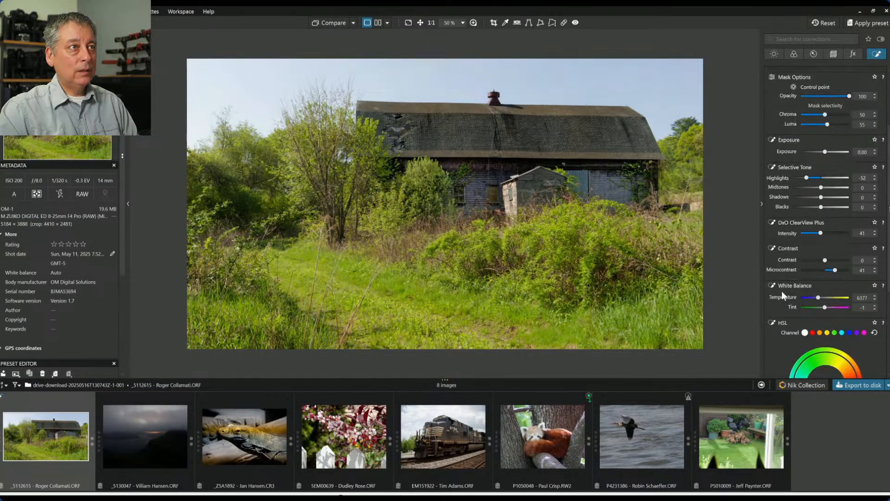
{"action": "scroll", "coordinate": [781, 291], "scroll_direction": "down", "scroll_amount": 8}
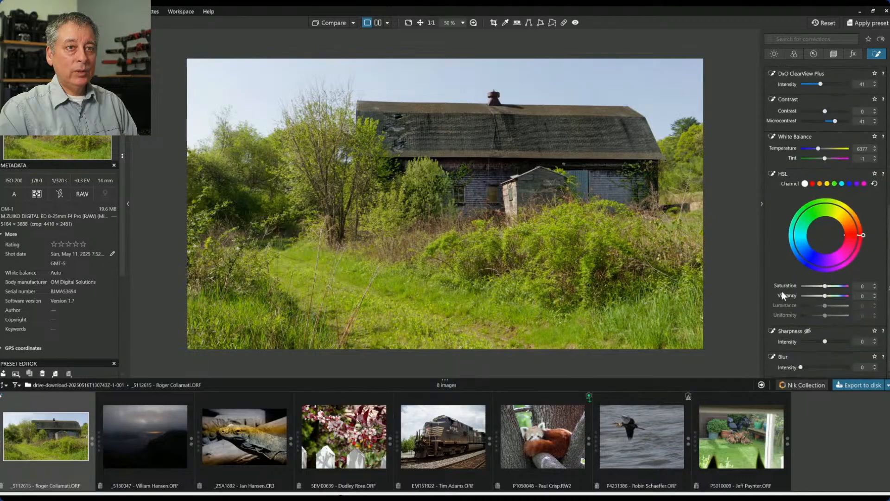
{"action": "left_click_drag", "start_coordinate": [826, 297], "coordinate": [840, 297]}
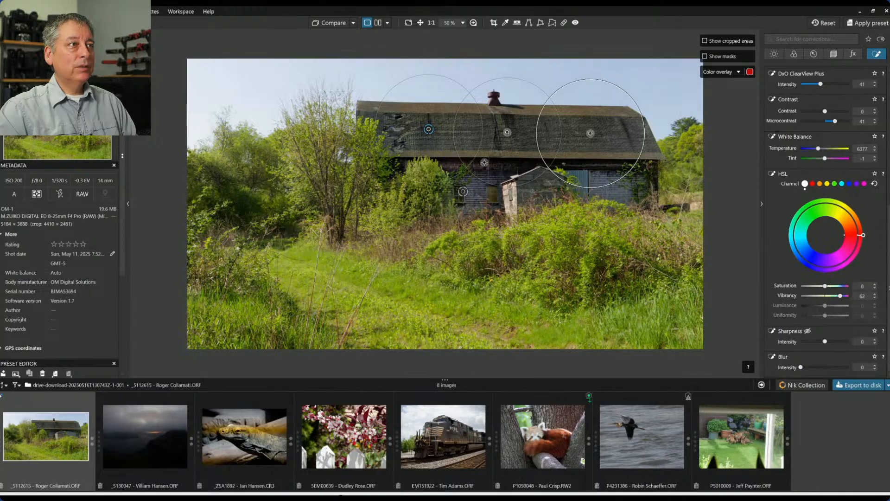
Examine the barn's roof and wall up close, then leave the mask and check the whole photo.
{"action": "scroll", "coordinate": [484, 162], "scroll_direction": "up", "scroll_amount": 1}
{"action": "scroll", "coordinate": [485, 162], "scroll_direction": "up", "scroll_amount": 5}
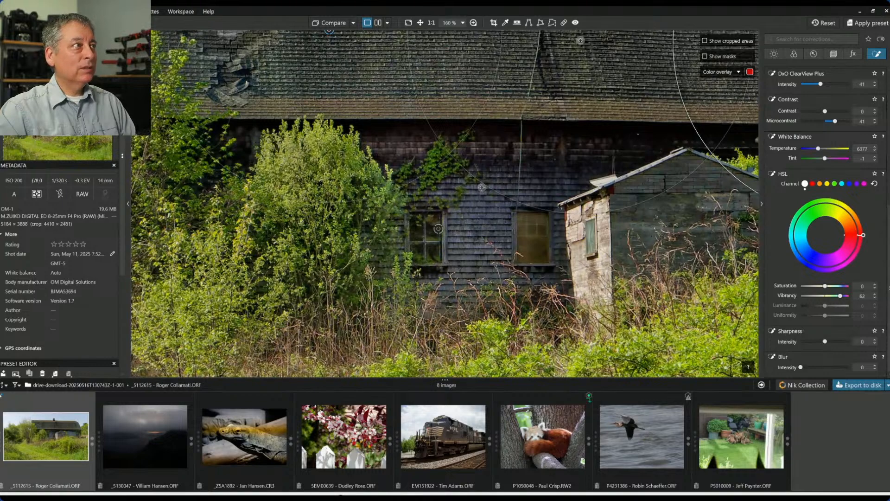
{"action": "scroll", "coordinate": [482, 187], "scroll_direction": "down", "scroll_amount": 1}
{"action": "scroll", "coordinate": [482, 187], "scroll_direction": "down", "scroll_amount": 4}
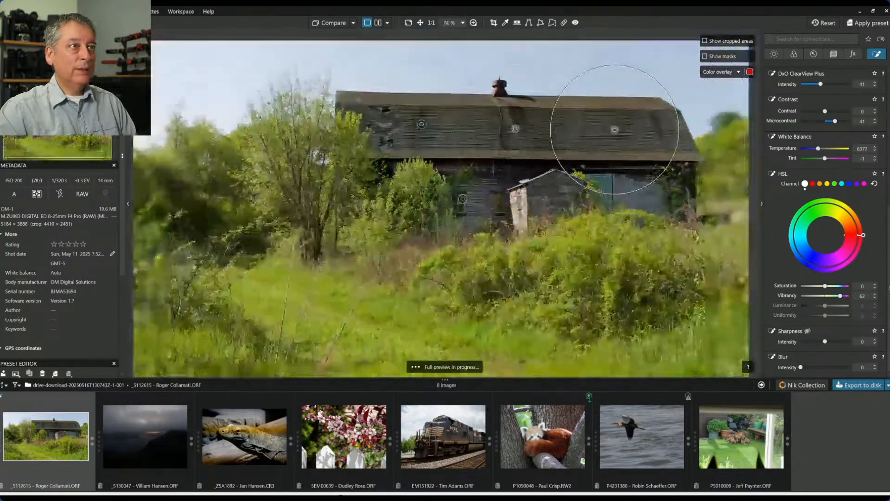
{"action": "scroll", "coordinate": [523, 204], "scroll_direction": "down", "scroll_amount": 1}
{"action": "left_click", "coordinate": [612, 221]}
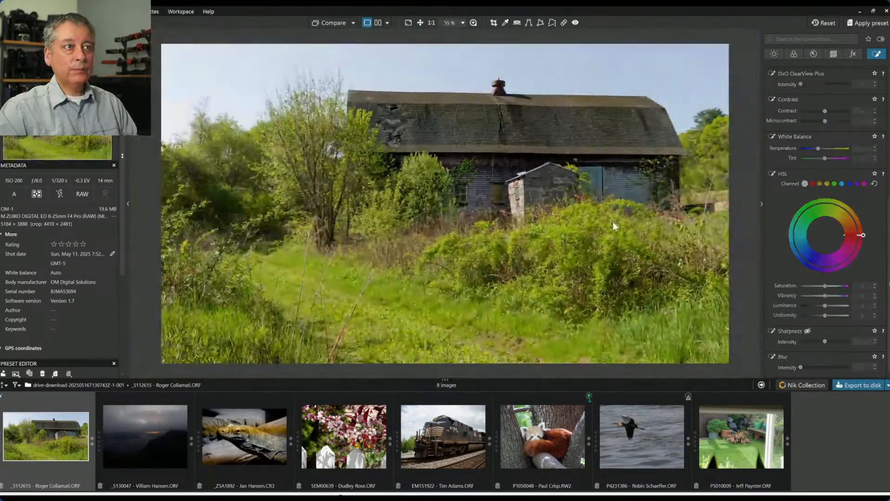
{"action": "scroll", "coordinate": [621, 282], "scroll_direction": "down", "scroll_amount": 2}
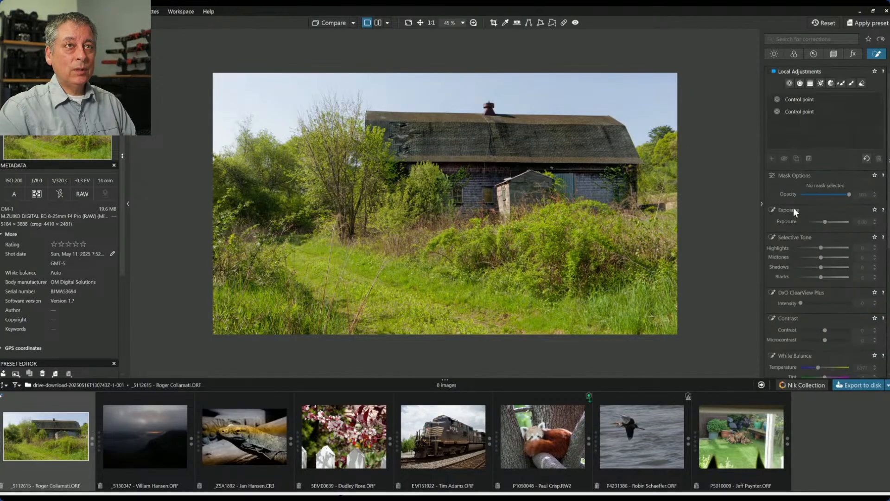
{"action": "left_click", "coordinate": [794, 111]}
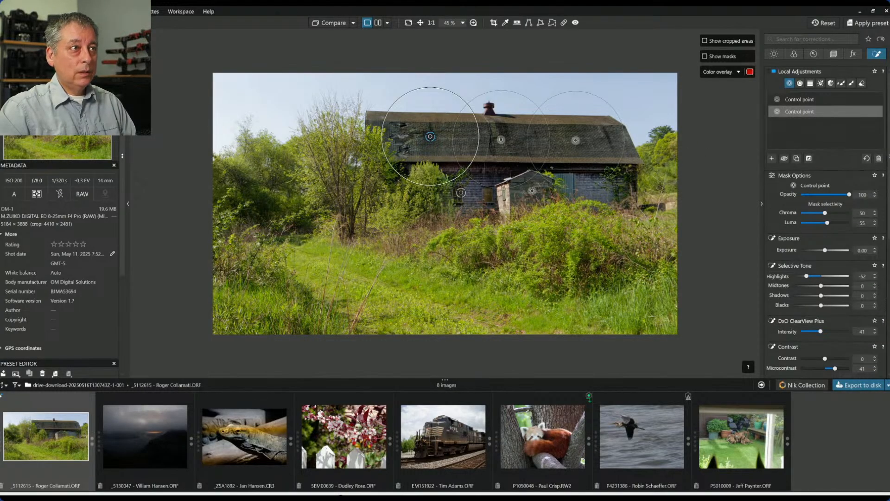
{"action": "left_click", "coordinate": [526, 190]}
{"action": "left_click_drag", "start_coordinate": [537, 143], "coordinate": [539, 167]}
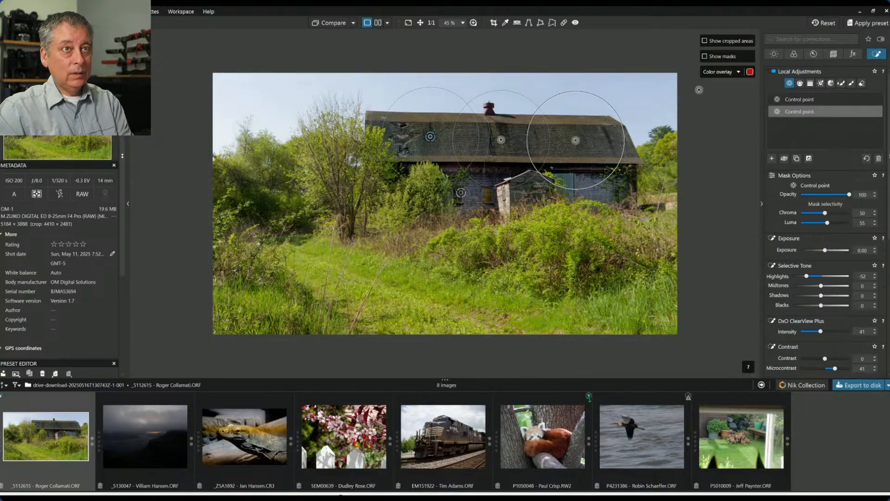
{"action": "left_click", "coordinate": [770, 103]}
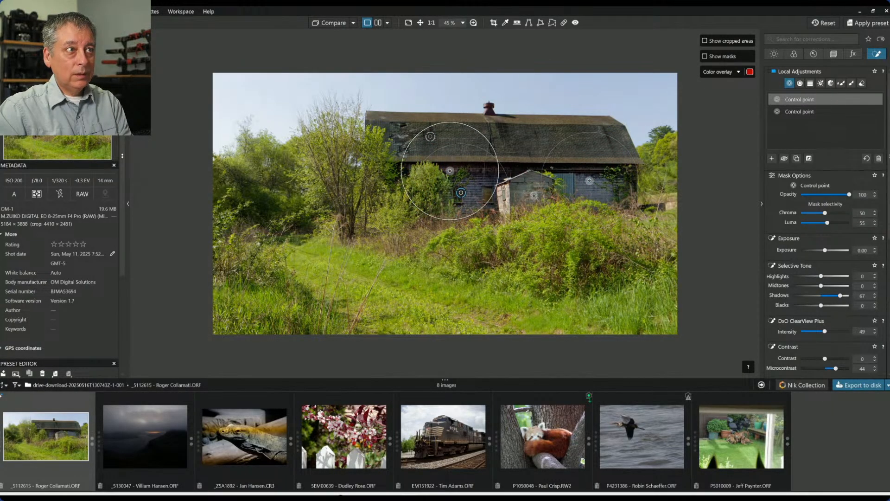
Add a new control point mask on the small shed with ClearView Plus intensity 50 and microcontrast 78.
{"action": "left_click", "coordinate": [772, 158]}
{"action": "left_click", "coordinate": [531, 190]}
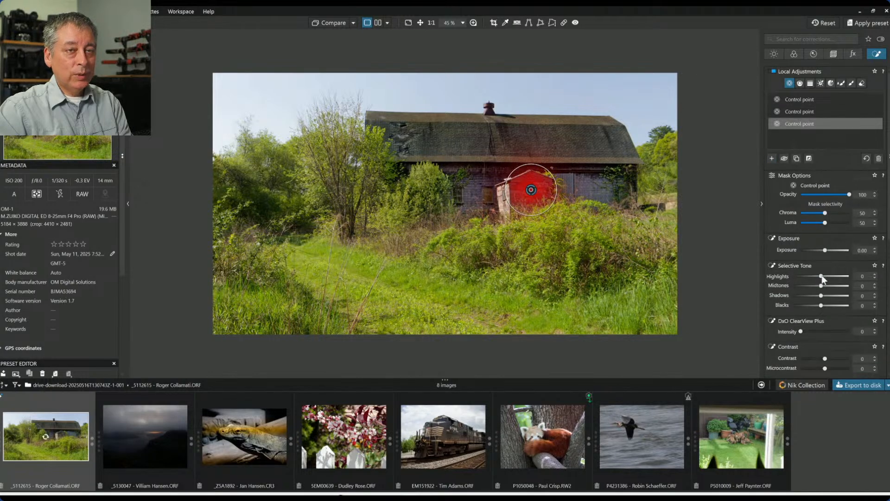
{"action": "left_click", "coordinate": [826, 331]}
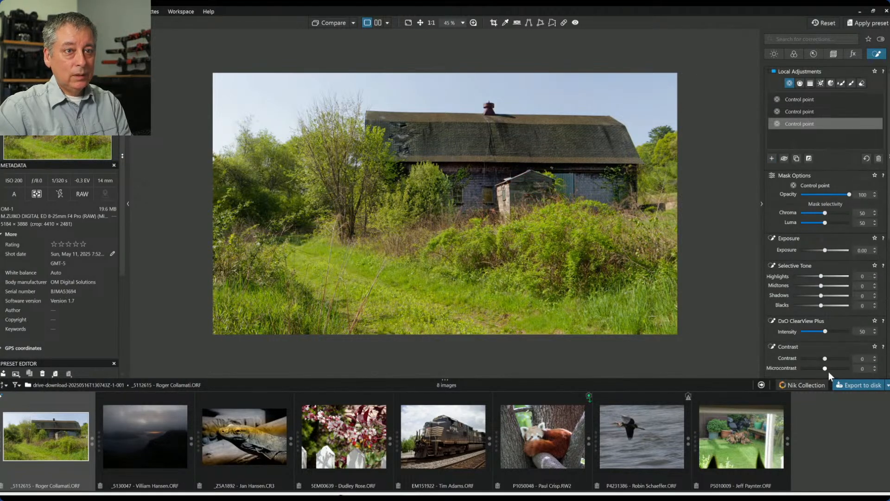
{"action": "left_click_drag", "start_coordinate": [836, 369], "coordinate": [844, 369]}
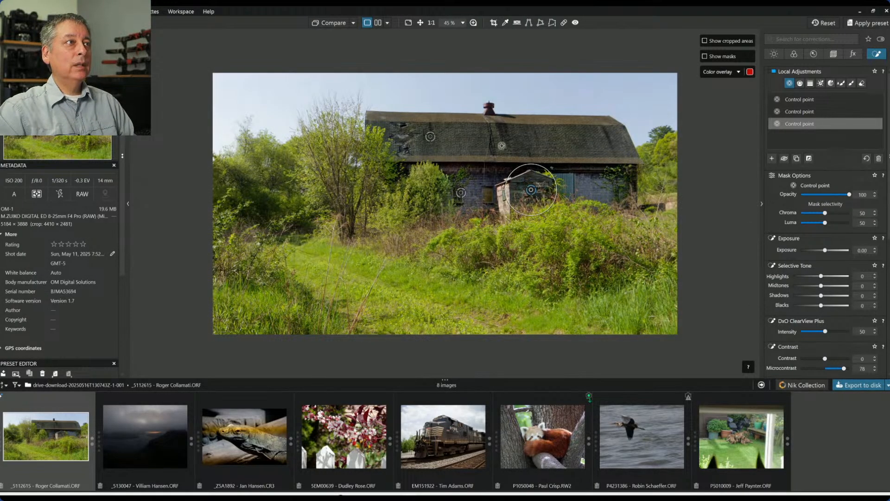
{"action": "left_click", "coordinate": [431, 137]}
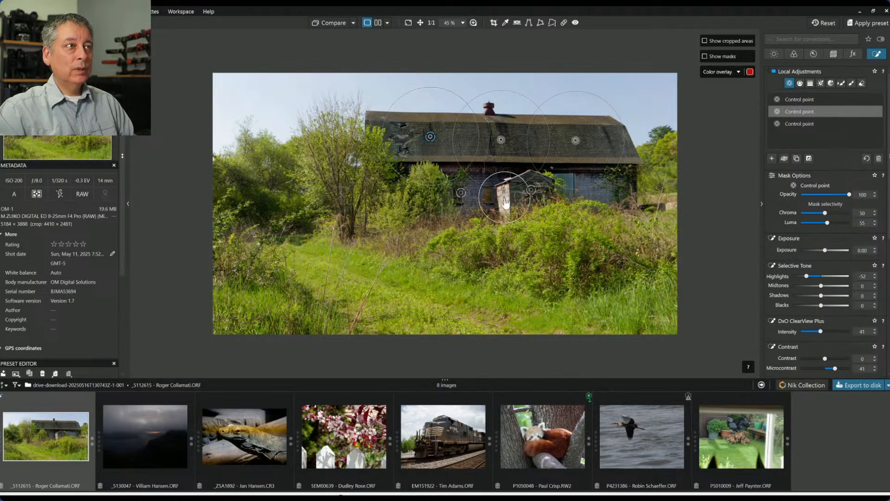
{"action": "key", "text": "Escape"}
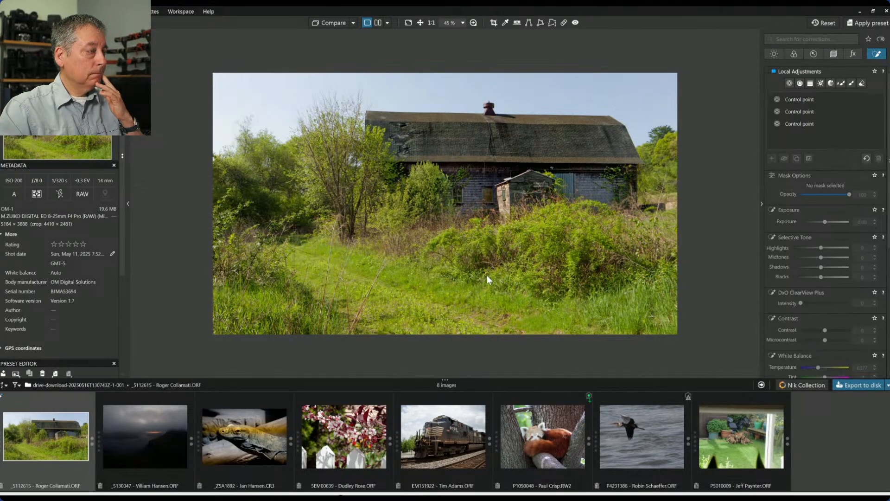
Sample the dry brush beside the tree trunks for a global HSL adjustment and set the orange channel's saturation to 60.
{"action": "scroll", "coordinate": [487, 278], "scroll_direction": "up", "scroll_amount": 1}
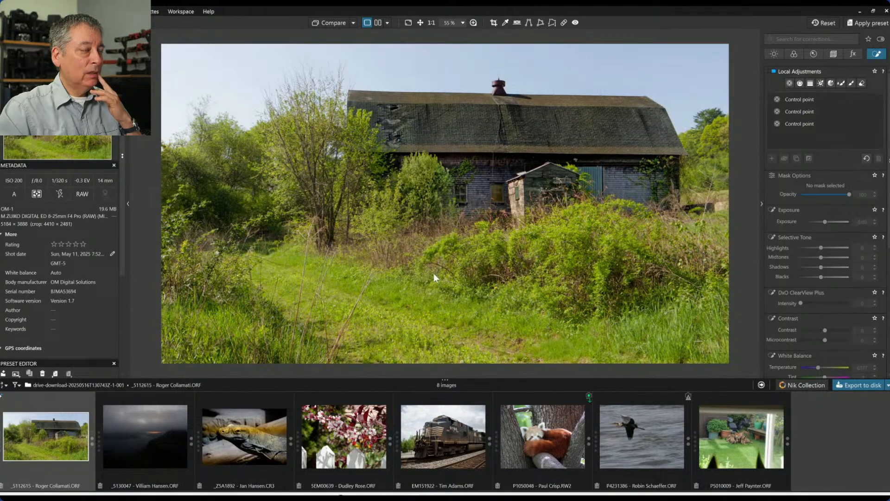
{"action": "key", "text": "ctrl+minus"}
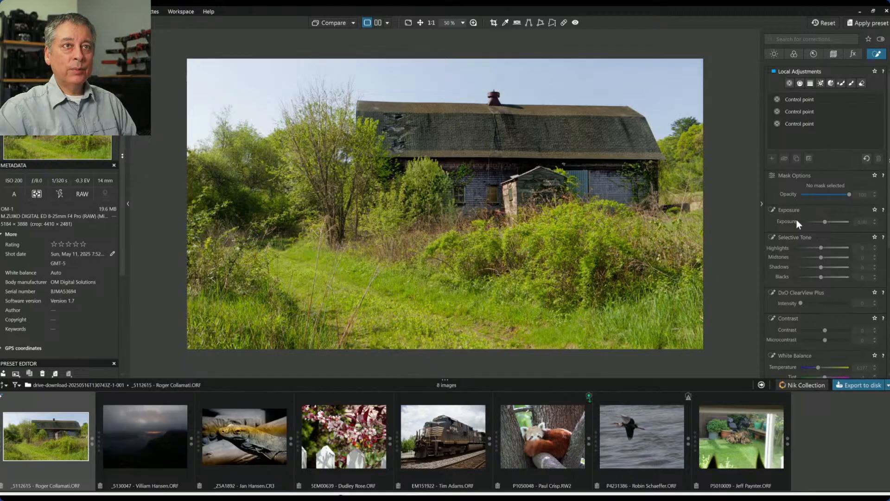
{"action": "left_click", "coordinate": [796, 57]}
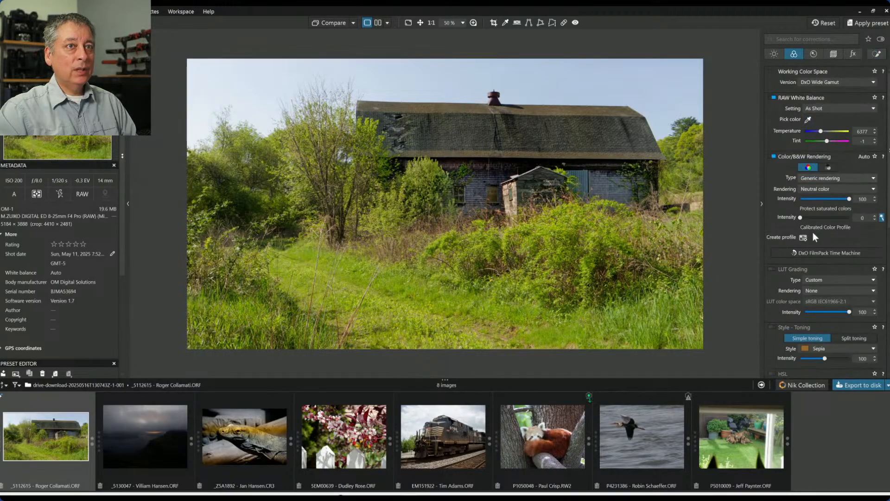
{"action": "scroll", "coordinate": [810, 254], "scroll_direction": "down", "scroll_amount": 2}
{"action": "left_click", "coordinate": [825, 249]}
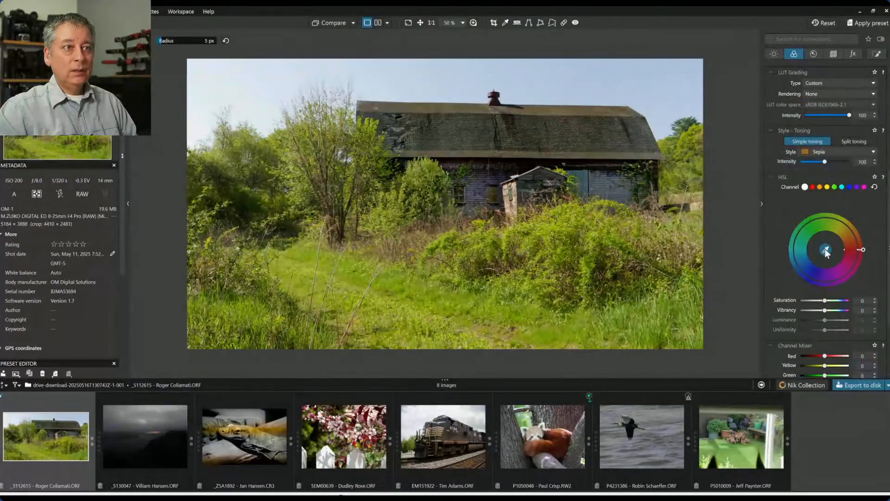
{"action": "scroll", "coordinate": [369, 245], "scroll_direction": "up", "scroll_amount": 5}
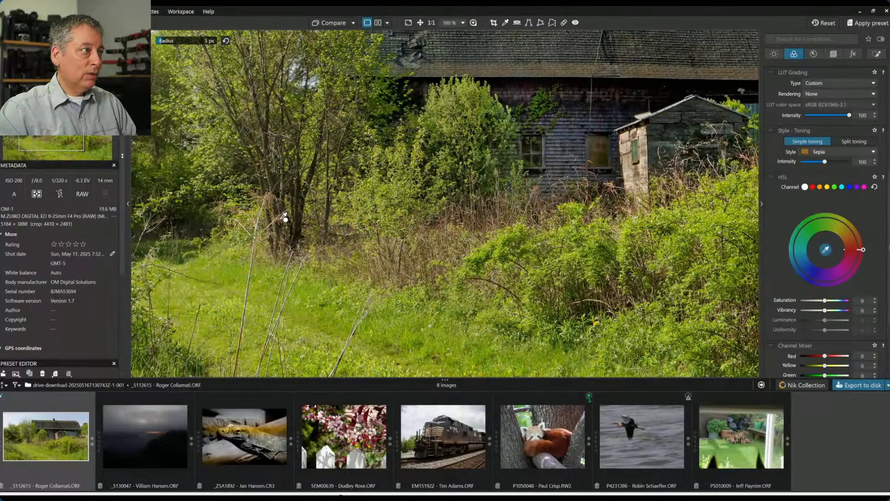
{"action": "left_click", "coordinate": [282, 216]}
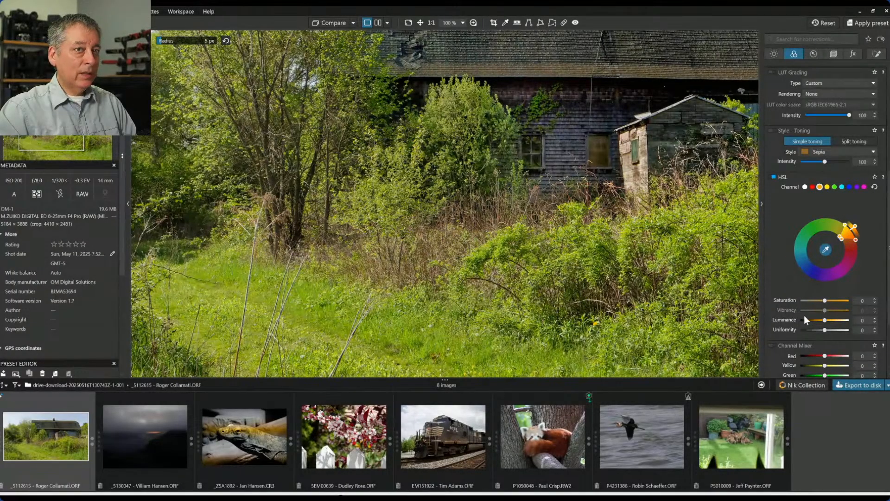
{"action": "left_click_drag", "start_coordinate": [826, 302], "coordinate": [839, 301]}
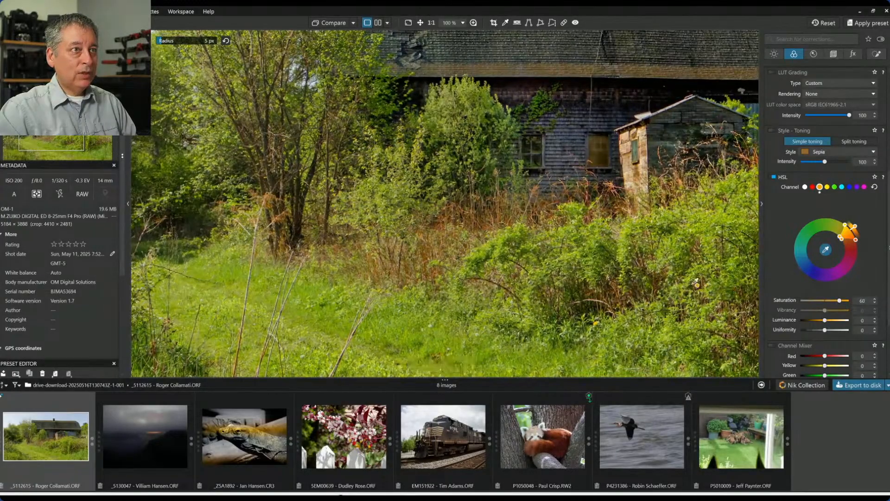
Set the orange channel's luminance to -10 in the global HSL adjustment and leave the color picker.
{"action": "scroll", "coordinate": [694, 283], "scroll_direction": "down", "scroll_amount": 3}
{"action": "scroll", "coordinate": [694, 283], "scroll_direction": "down", "scroll_amount": 2}
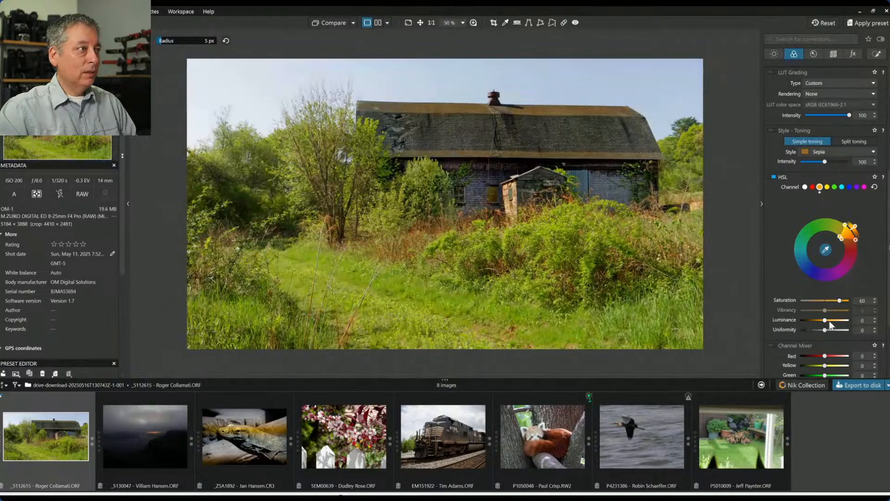
{"action": "left_click_drag", "start_coordinate": [823, 325], "coordinate": [824, 324]}
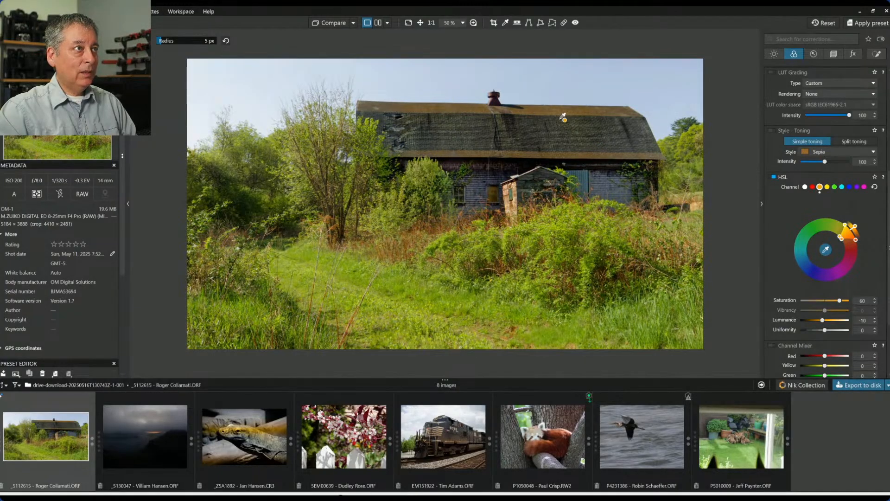
{"action": "key", "text": "Escape"}
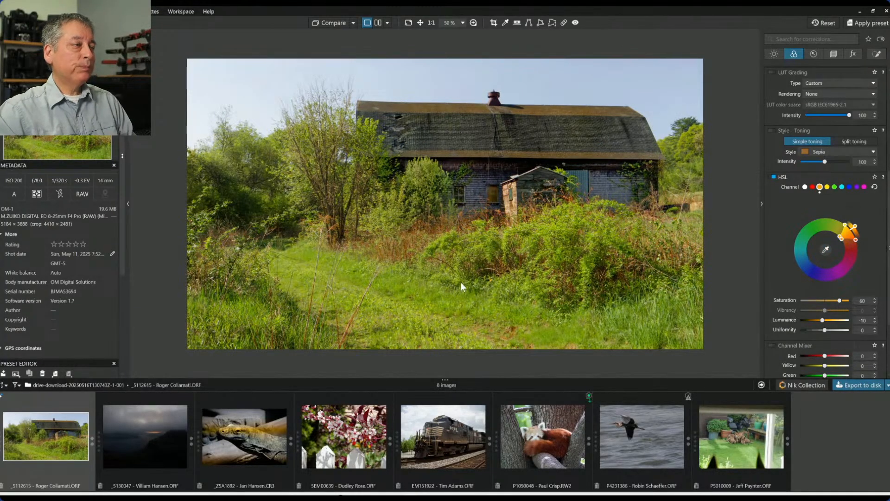
Reset the orange channel of the global HSL adjustment.
{"action": "scroll", "coordinate": [778, 237], "scroll_direction": "up", "scroll_amount": 3}
{"action": "scroll", "coordinate": [783, 249], "scroll_direction": "down", "scroll_amount": 2}
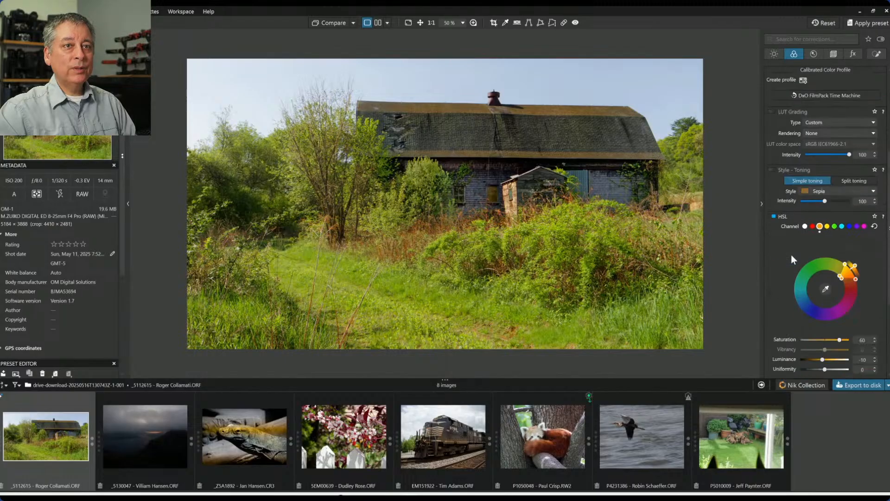
{"action": "left_click", "coordinate": [874, 225]}
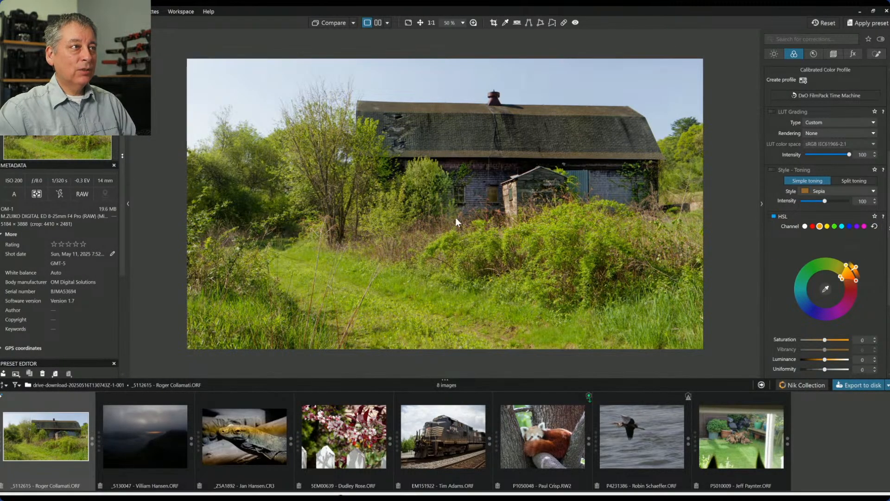
Add a new control point mask at the base of the tree trunks with chroma selectivity 70.
{"action": "scroll", "coordinate": [849, 143], "scroll_direction": "up", "scroll_amount": 5}
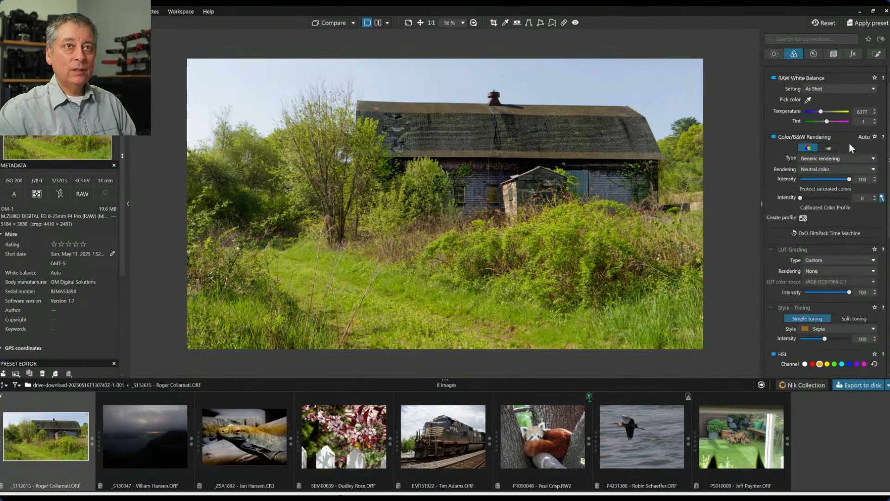
{"action": "left_click", "coordinate": [877, 54]}
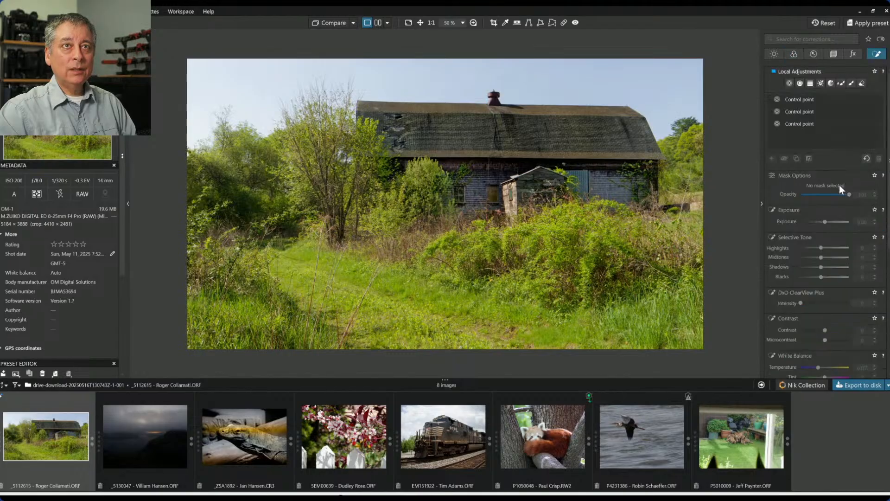
{"action": "left_click", "coordinate": [789, 83]}
{"action": "scroll", "coordinate": [400, 227], "scroll_direction": "up", "scroll_amount": 1}
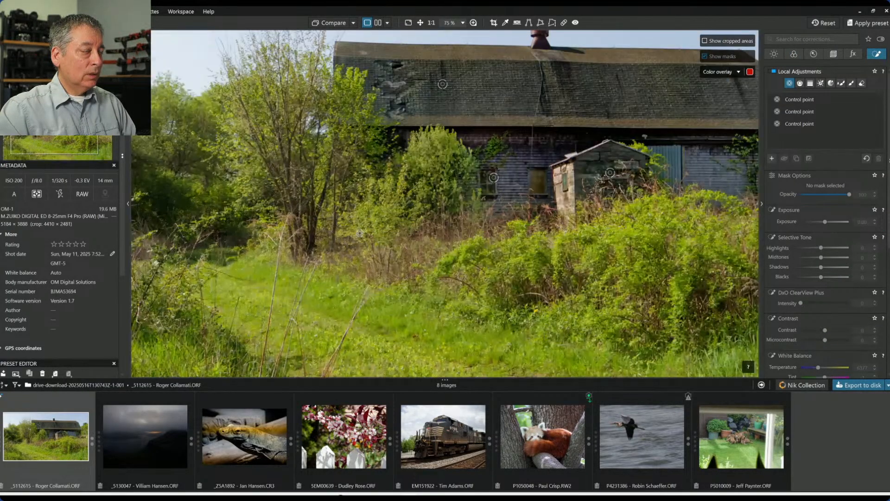
{"action": "scroll", "coordinate": [360, 234], "scroll_direction": "up", "scroll_amount": 3}
{"action": "left_click", "coordinate": [192, 199]}
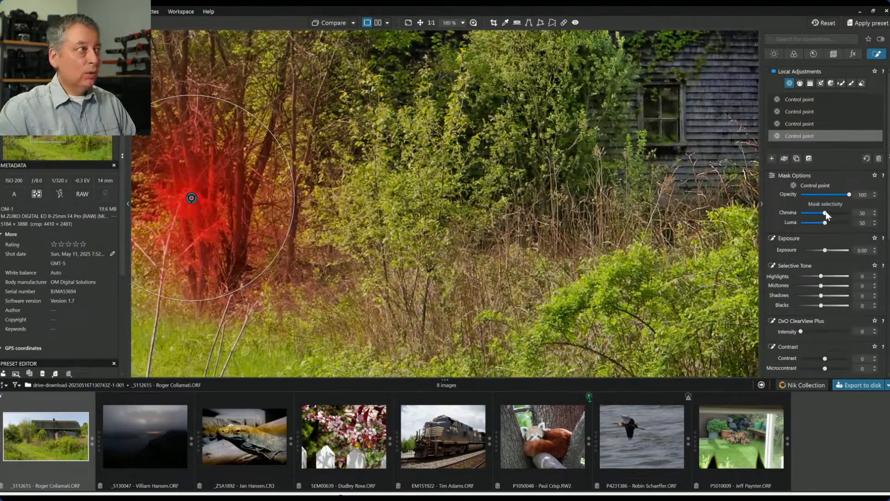
{"action": "scroll", "coordinate": [827, 211], "scroll_direction": "up", "scroll_amount": 3}
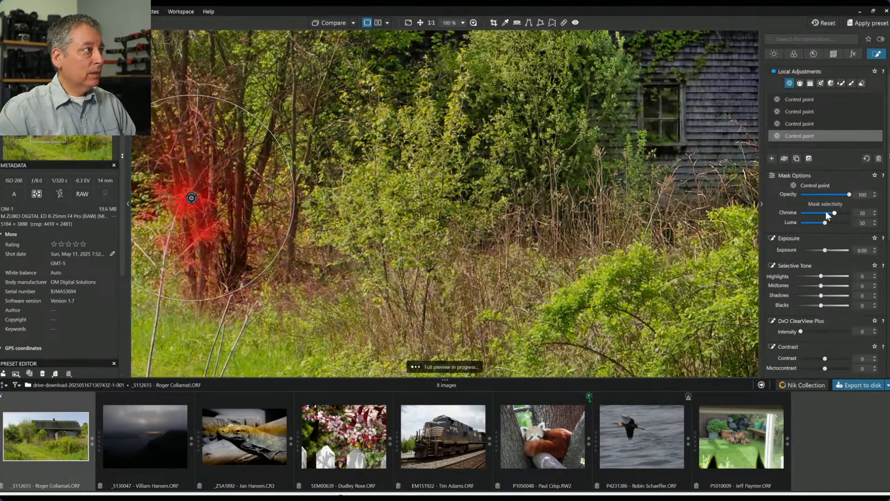
Extend the tree trunk mask with control points on the dry brush below the barn wall, beside the path and under the green bushes.
{"action": "left_click", "coordinate": [559, 240]}
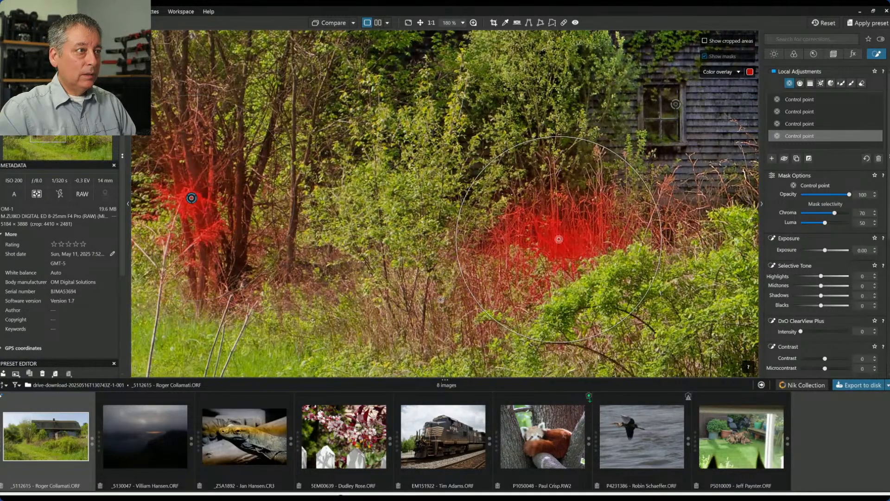
{"action": "left_click", "coordinate": [426, 306]}
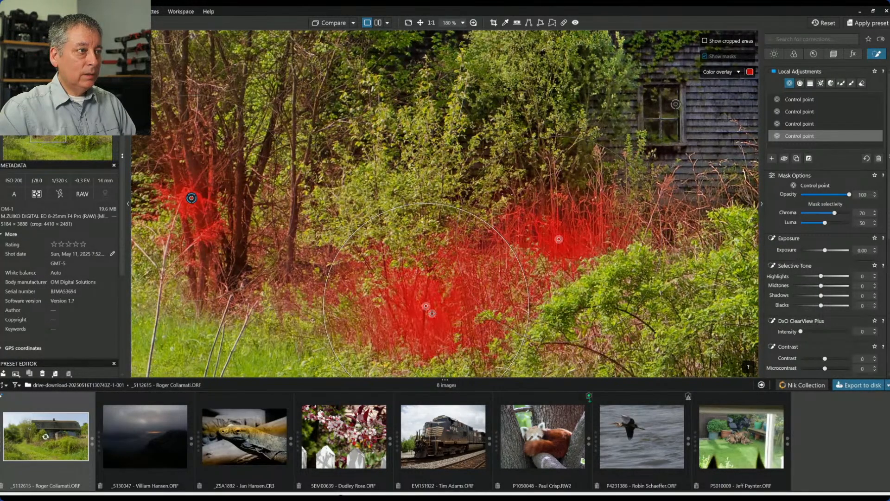
{"action": "scroll", "coordinate": [503, 309], "scroll_direction": "down", "scroll_amount": 3}
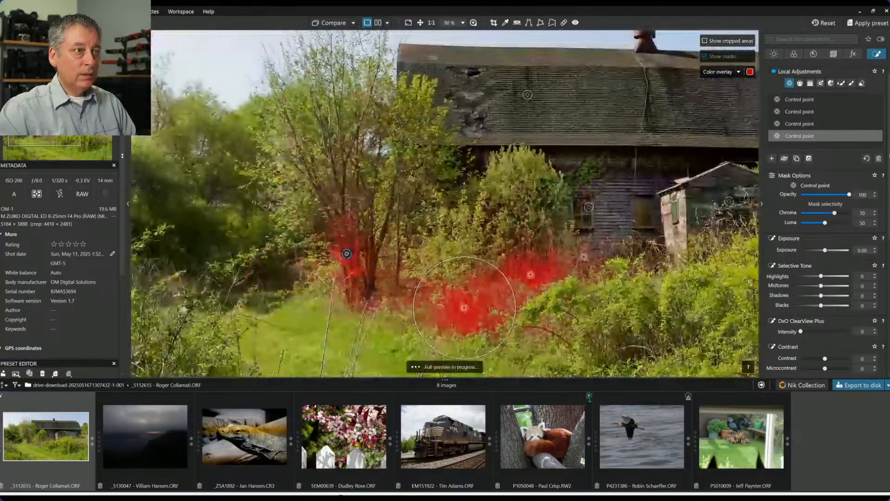
{"action": "scroll", "coordinate": [631, 327], "scroll_direction": "up", "scroll_amount": 3}
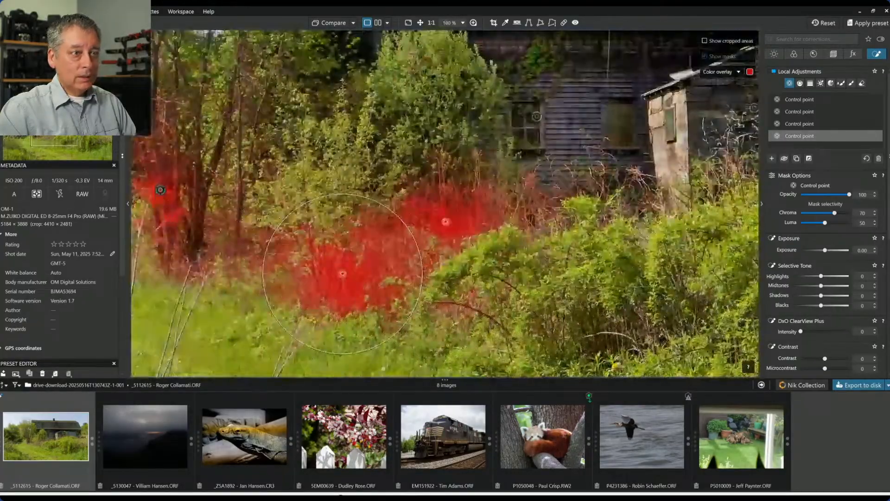
{"action": "left_click", "coordinate": [642, 319]}
{"action": "scroll", "coordinate": [629, 354], "scroll_direction": "down", "scroll_amount": 3}
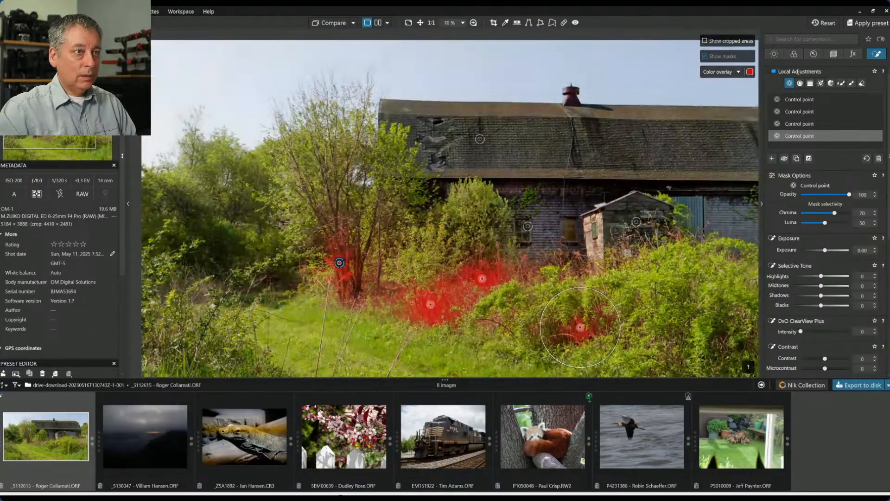
Add control points on the bushes left of the path, the trees behind them and the upper trunks, enlarging the trunk point's radius.
{"action": "scroll", "coordinate": [414, 320], "scroll_direction": "down", "scroll_amount": 2}
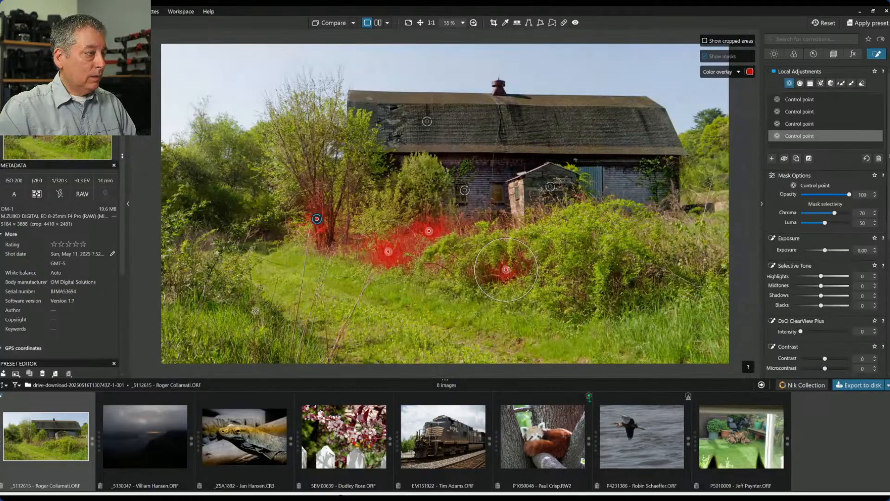
{"action": "left_click", "coordinate": [210, 245]}
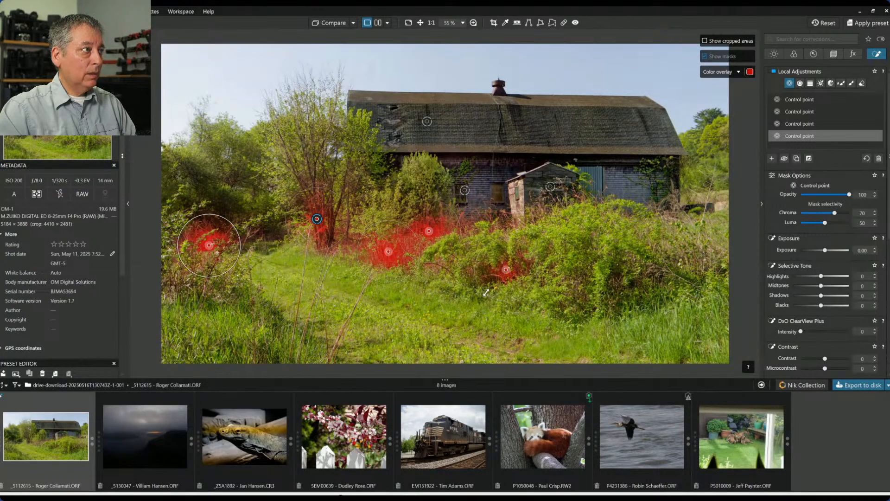
{"action": "left_click", "coordinate": [236, 180]}
{"action": "left_click", "coordinate": [314, 181]}
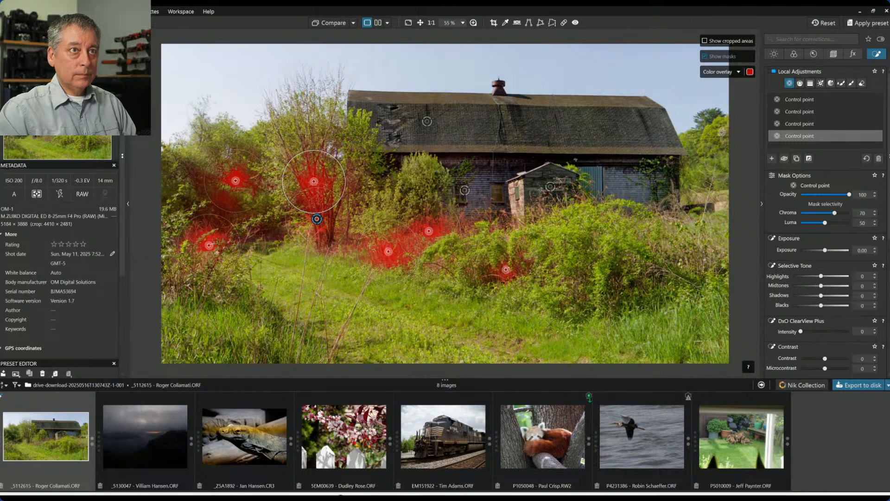
{"action": "left_click_drag", "start_coordinate": [320, 152], "coordinate": [317, 112]}
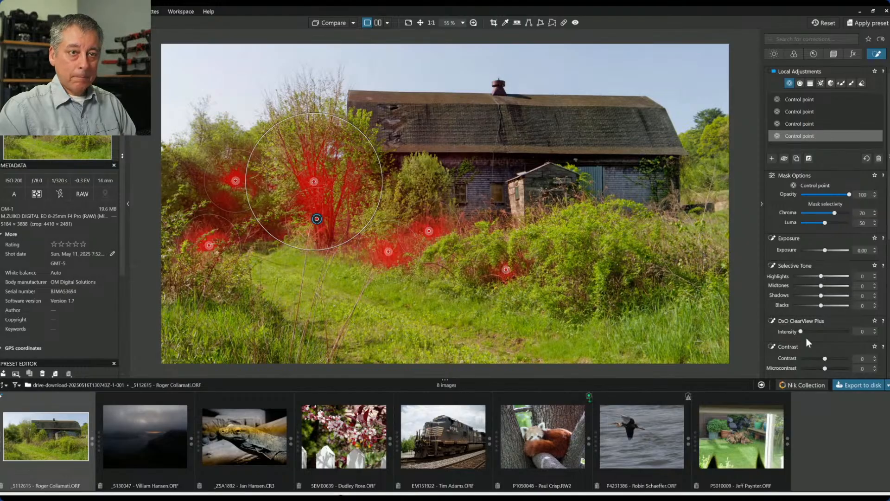
Set the brush mask's HSL saturation for the orange channel to 80.
{"action": "scroll", "coordinate": [806, 337], "scroll_direction": "down", "scroll_amount": 4}
{"action": "scroll", "coordinate": [827, 320], "scroll_direction": "down", "scroll_amount": 1}
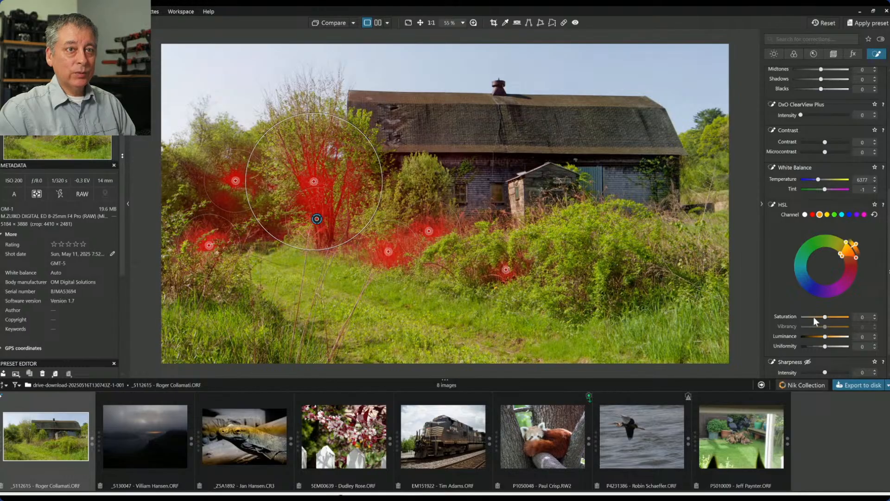
{"action": "left_click", "coordinate": [836, 317]}
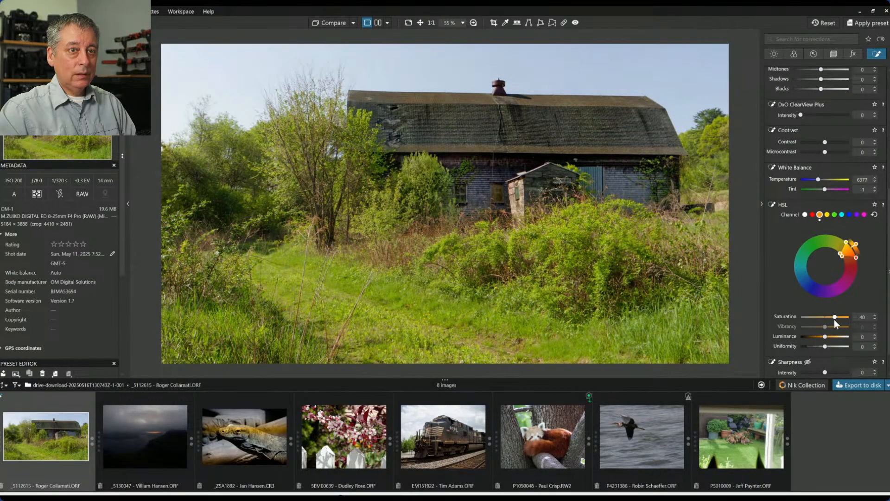
{"action": "left_click_drag", "start_coordinate": [835, 318], "coordinate": [853, 317]}
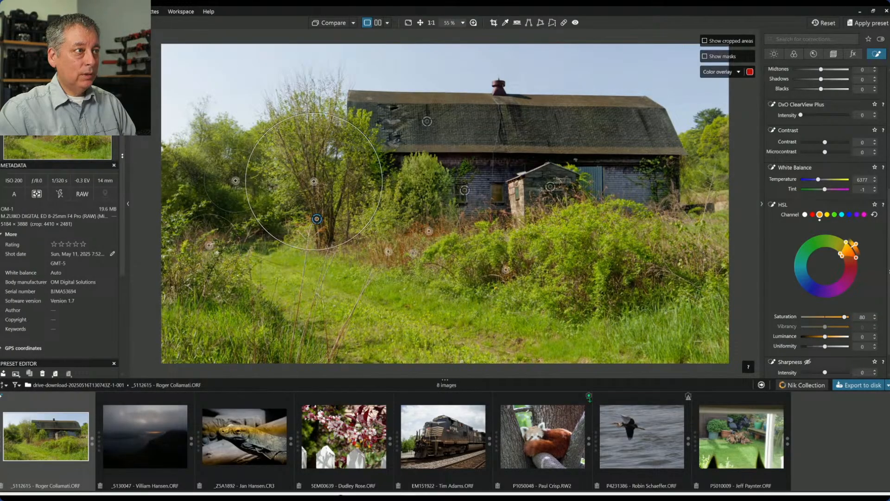
Add large-radius control points on the dry brush beside the path and in the green bushes below the shed, then leave the mask.
{"action": "scroll", "coordinate": [419, 235], "scroll_direction": "up", "scroll_amount": 2}
{"action": "scroll", "coordinate": [405, 264], "scroll_direction": "up", "scroll_amount": 1}
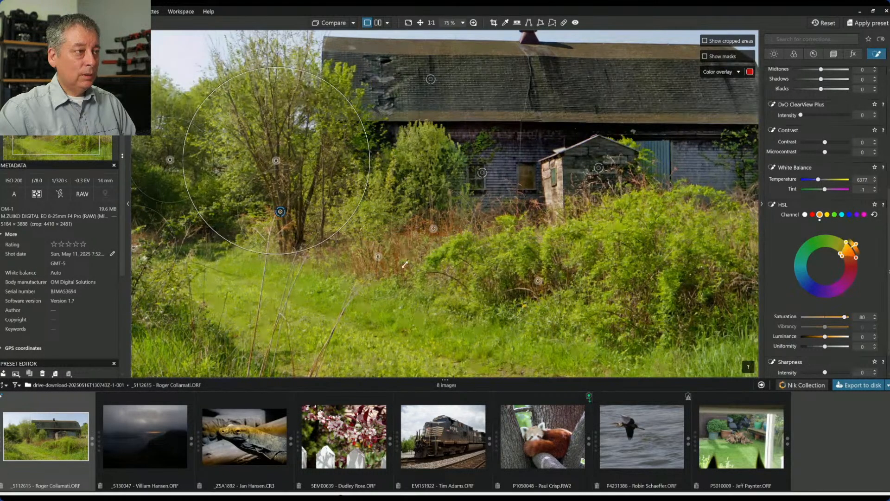
{"action": "scroll", "coordinate": [404, 264], "scroll_direction": "up", "scroll_amount": 2}
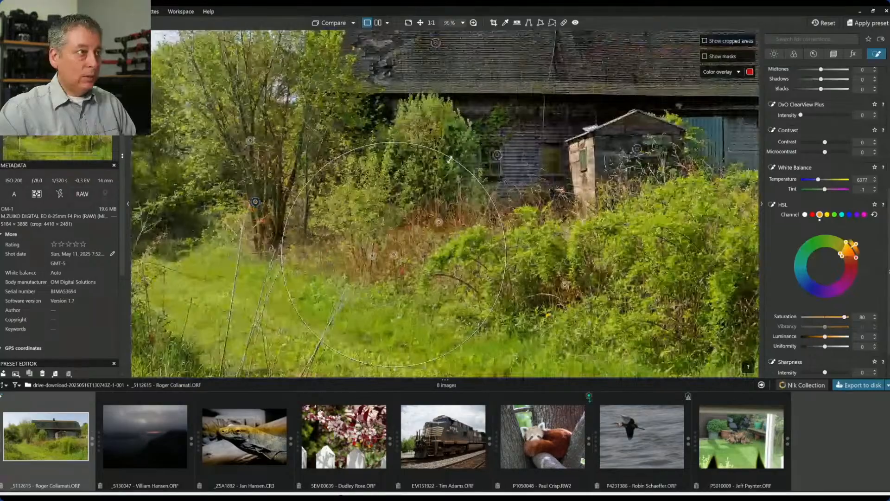
{"action": "left_click_drag", "start_coordinate": [449, 156], "coordinate": [442, 170]}
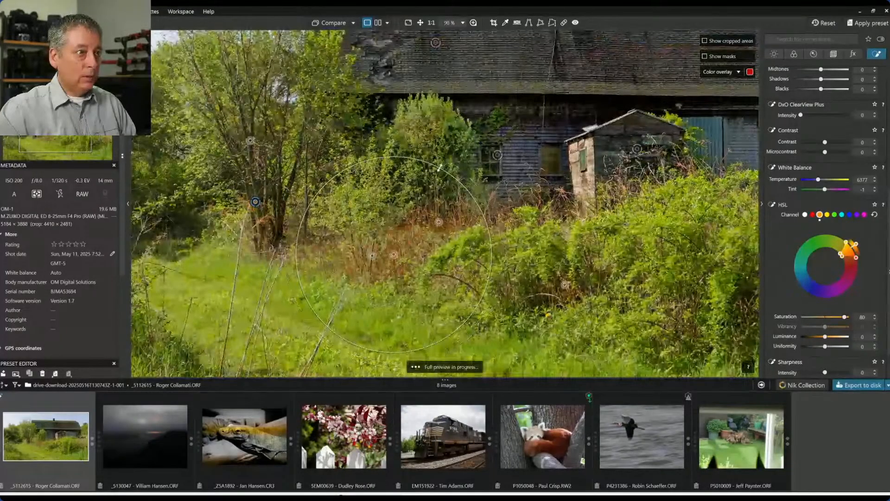
{"action": "left_click", "coordinate": [689, 324]}
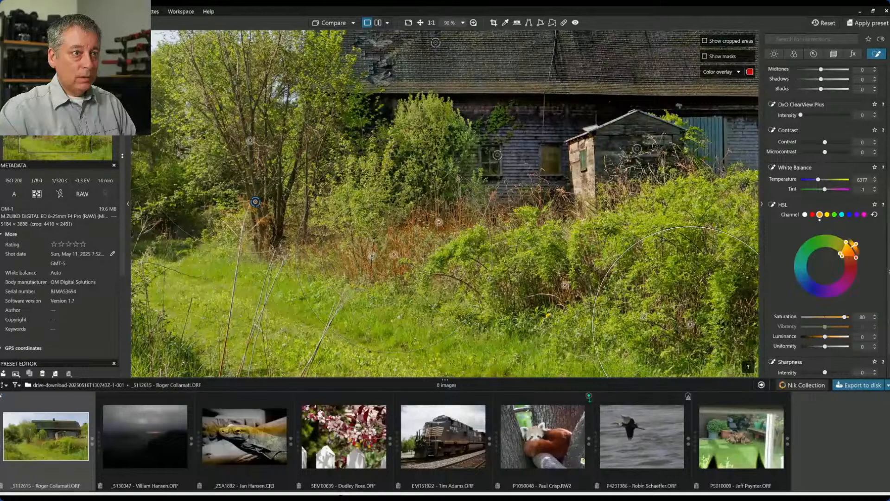
{"action": "scroll", "coordinate": [644, 316], "scroll_direction": "down", "scroll_amount": 1}
{"action": "scroll", "coordinate": [642, 316], "scroll_direction": "down", "scroll_amount": 1}
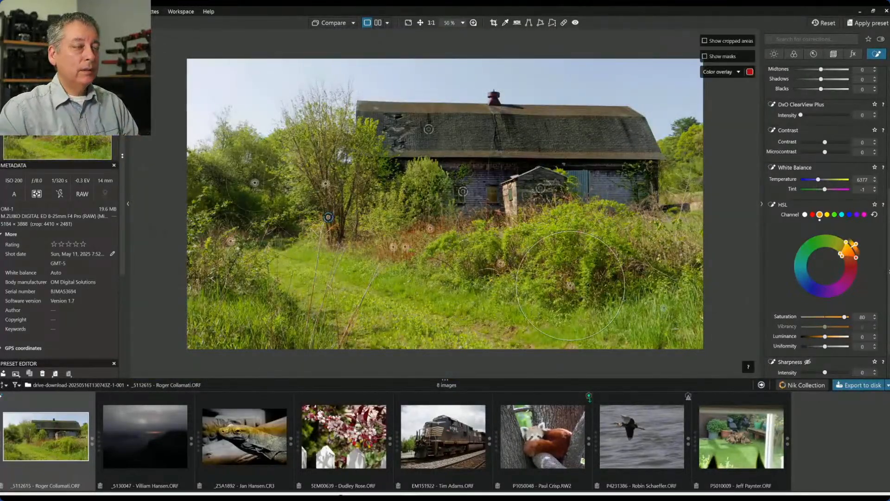
{"action": "key", "text": "Escape"}
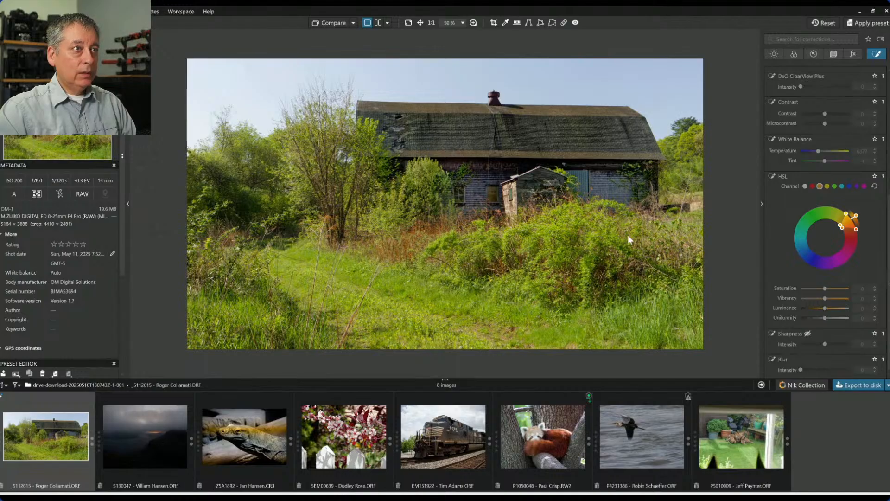
Add a control line sloping across the grassy foreground path, with chroma and luma selectivity both at 55.
{"action": "scroll", "coordinate": [815, 265], "scroll_direction": "up", "scroll_amount": 1}
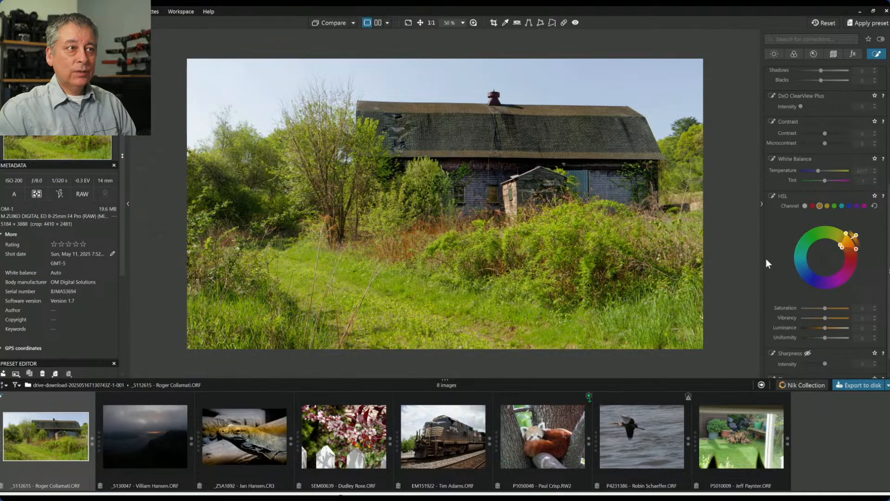
{"action": "scroll", "coordinate": [807, 116], "scroll_direction": "up", "scroll_amount": 10}
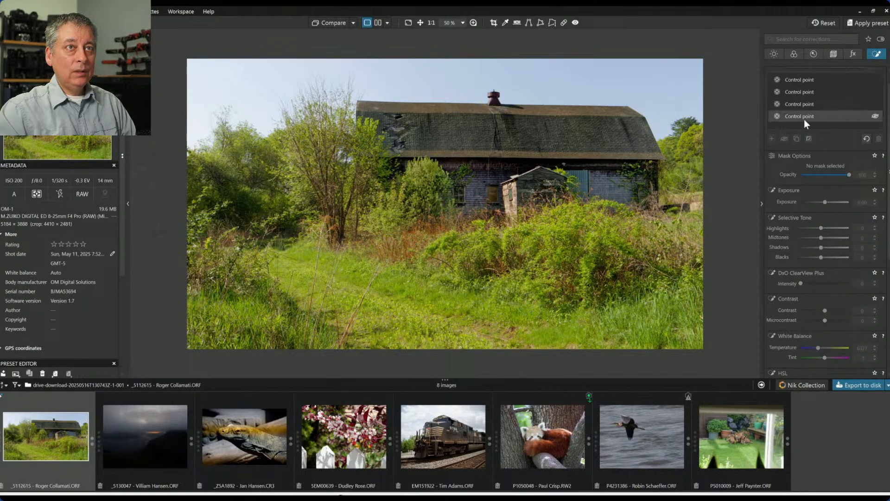
{"action": "left_click", "coordinate": [800, 84]}
{"action": "left_click_drag", "start_coordinate": [405, 289], "coordinate": [415, 255]}
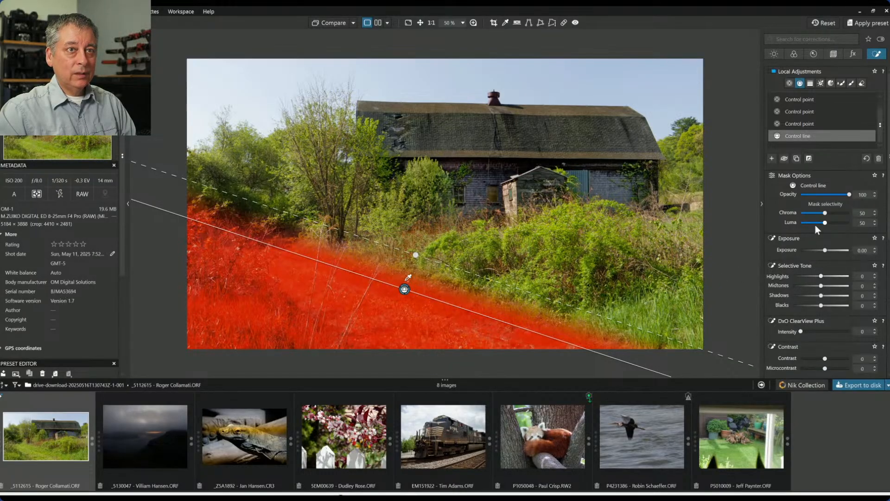
{"action": "left_click_drag", "start_coordinate": [824, 222], "coordinate": [828, 218]}
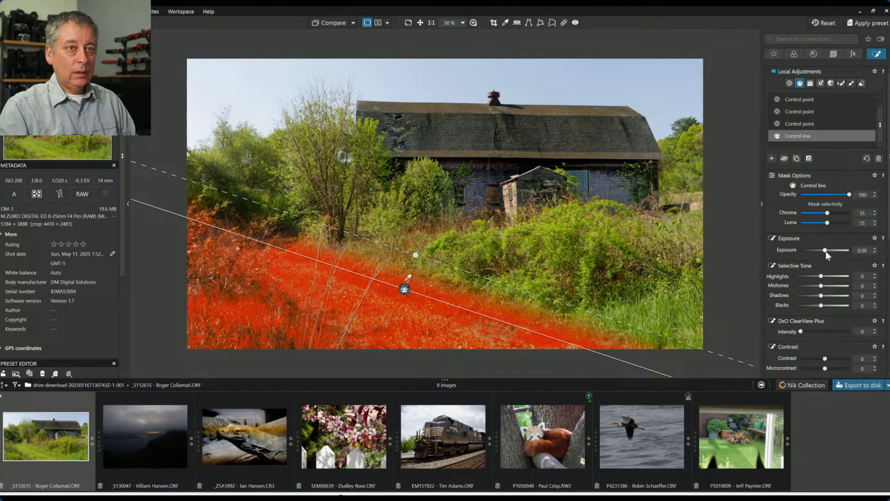
Lower the control line mask's exposure to -0.86 and raise its chroma selectivity to 100.
{"action": "left_click_drag", "start_coordinate": [825, 251], "coordinate": [822, 252]}
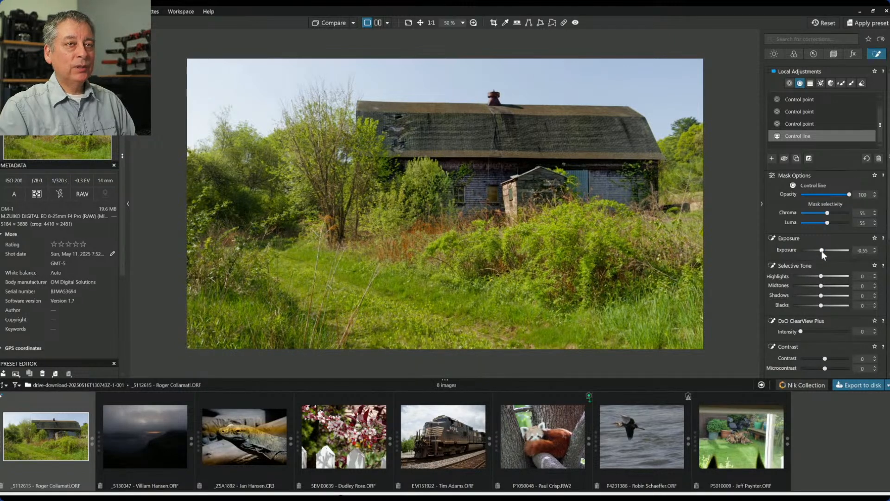
{"action": "left_click_drag", "start_coordinate": [824, 251], "coordinate": [821, 251]}
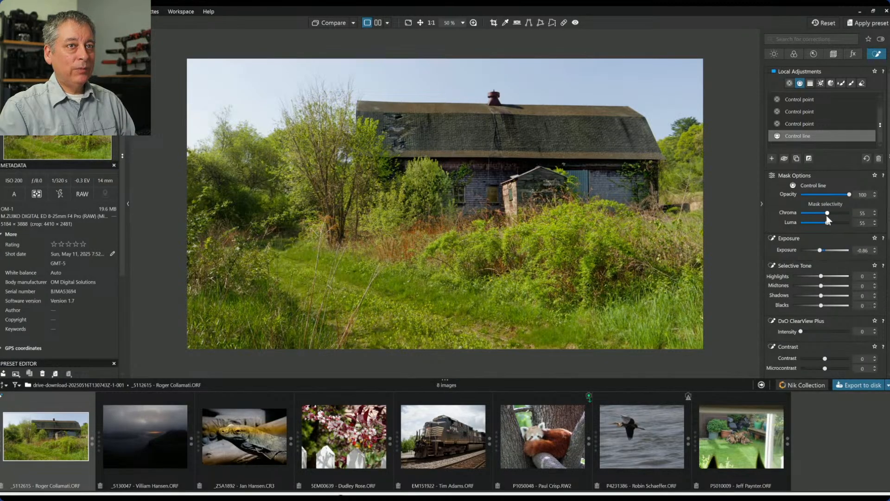
{"action": "left_click_drag", "start_coordinate": [844, 215], "coordinate": [856, 214]}
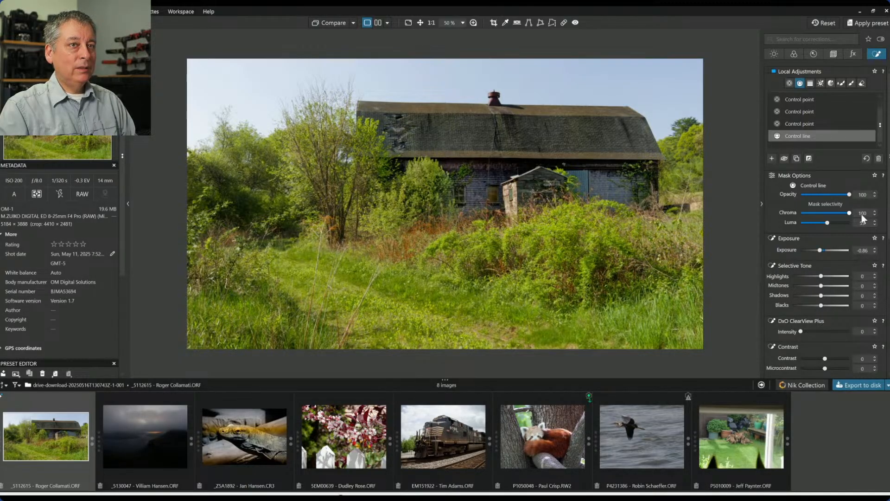
Set the control line mask's chroma and luma selectivity both to 55, then extend its transition up into the bushes and leave the mask.
{"action": "left_click_drag", "start_coordinate": [834, 216], "coordinate": [864, 225]}
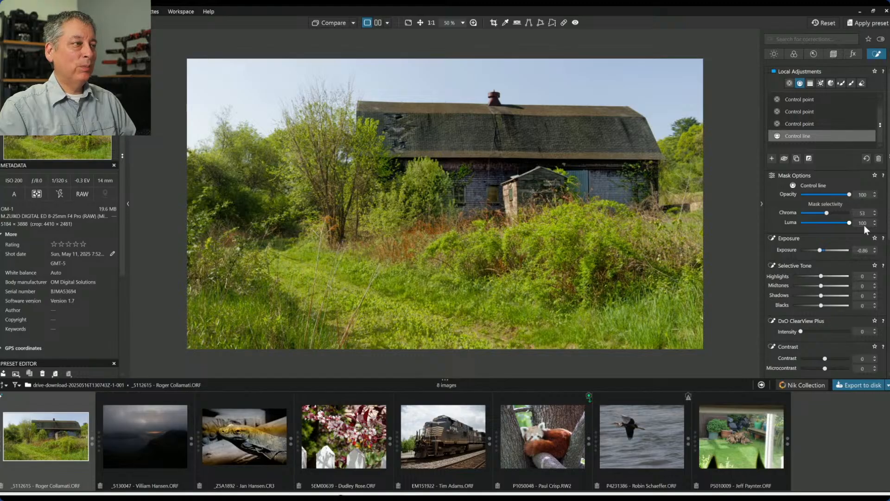
{"action": "double_click", "coordinate": [849, 223]}
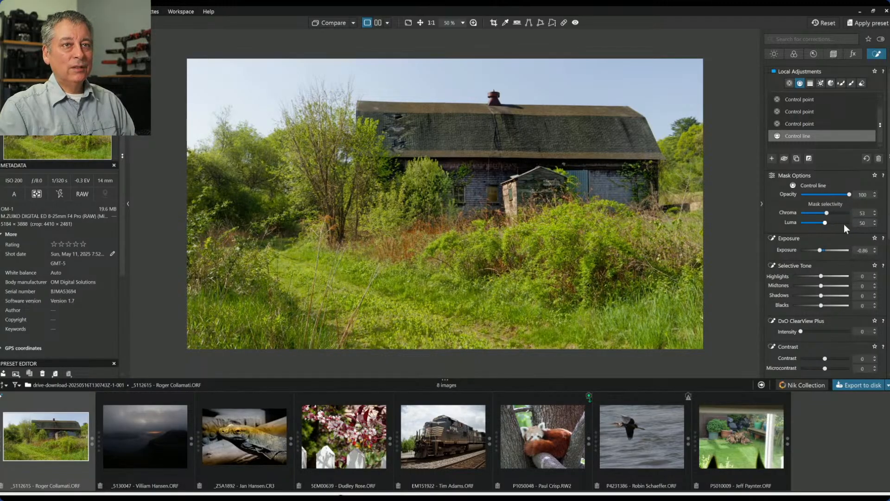
{"action": "key", "text": "BackSpace"}
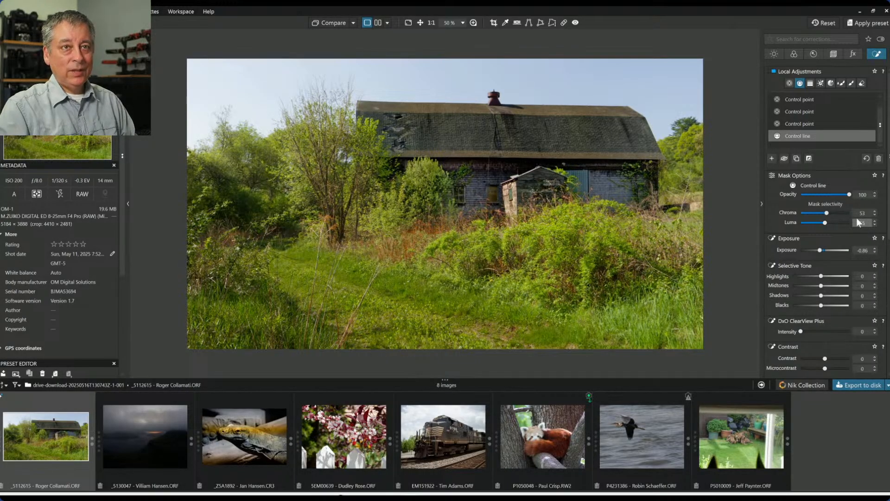
{"action": "type", "text": "5"}
{"action": "key", "text": "Return"}
{"action": "type", "text": "55"}
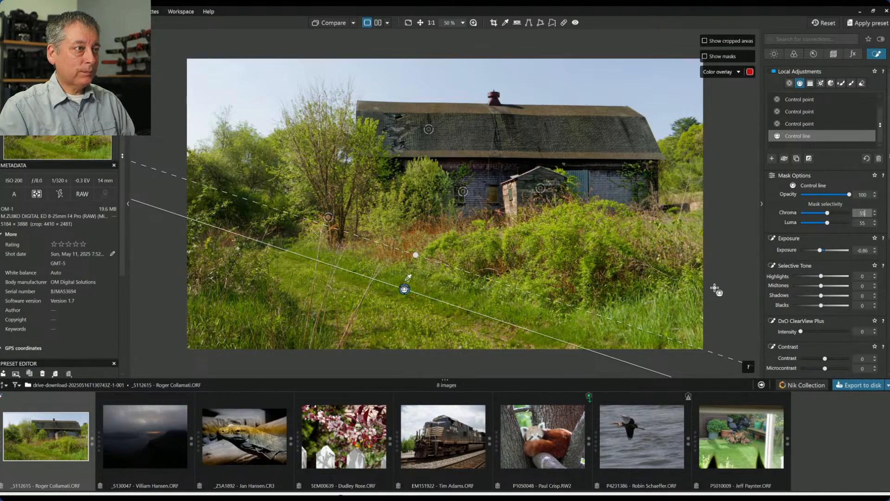
{"action": "left_click_drag", "start_coordinate": [416, 254], "coordinate": [425, 227]}
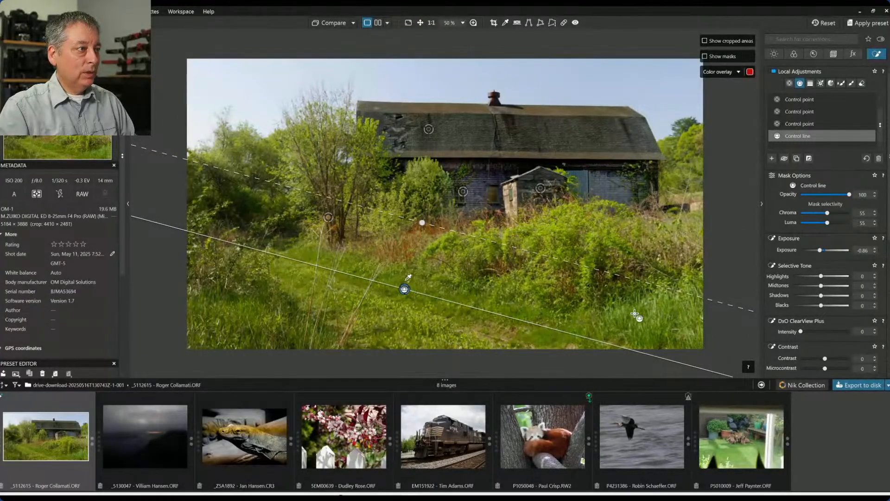
{"action": "left_click", "coordinate": [675, 316]}
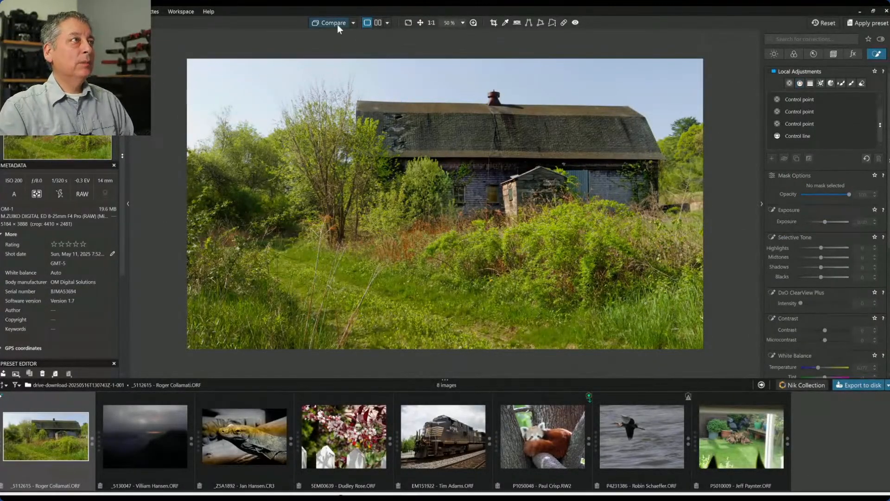
Compare the edited barn photo with the uncorrected original.
{"action": "left_click", "coordinate": [330, 26]}
{"action": "left_click", "coordinate": [329, 26]}
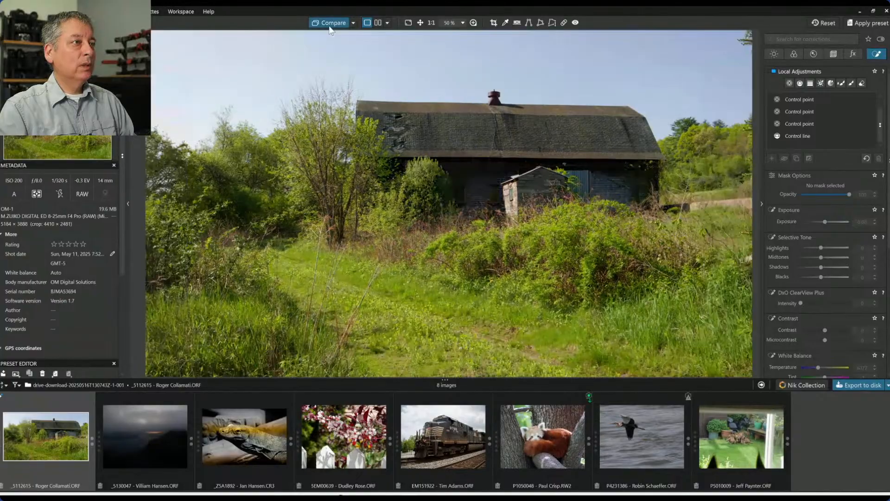
{"action": "left_click", "coordinate": [330, 28]}
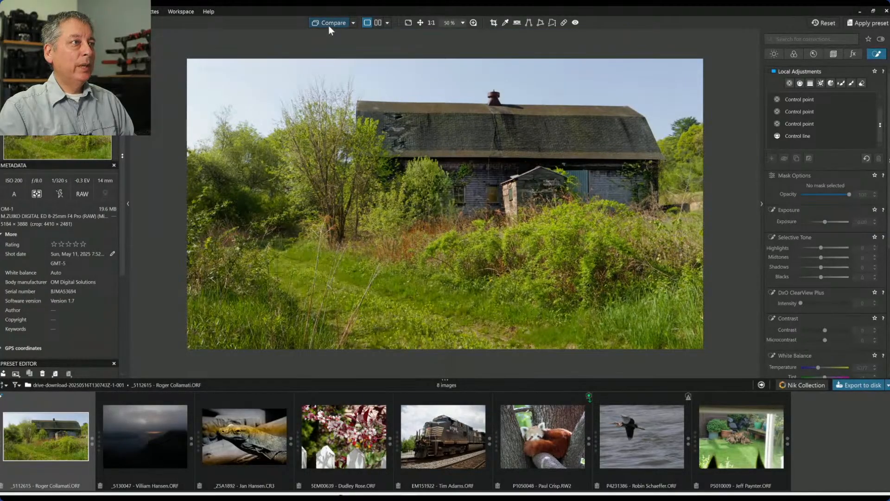
{"action": "left_click", "coordinate": [330, 28]}
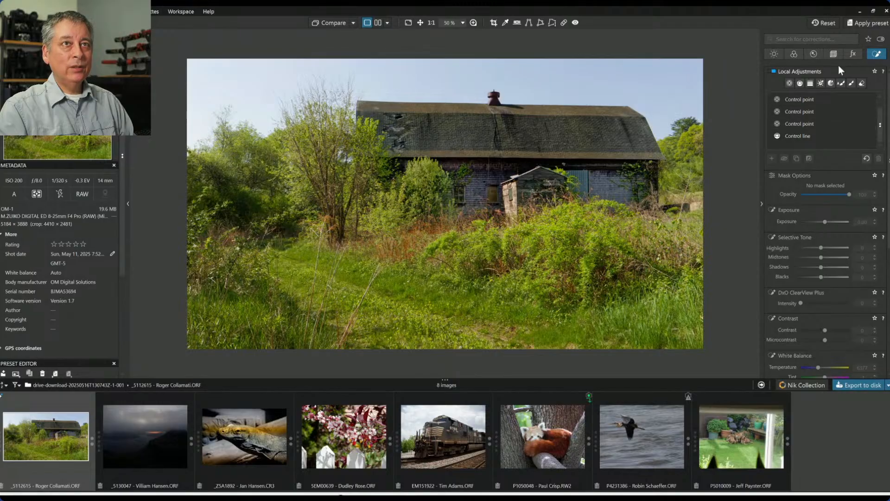
Sample the sky above the roof for the global HSL's blue channel, then set its saturation to 23 and luminance to -28.
{"action": "left_click", "coordinate": [792, 54]}
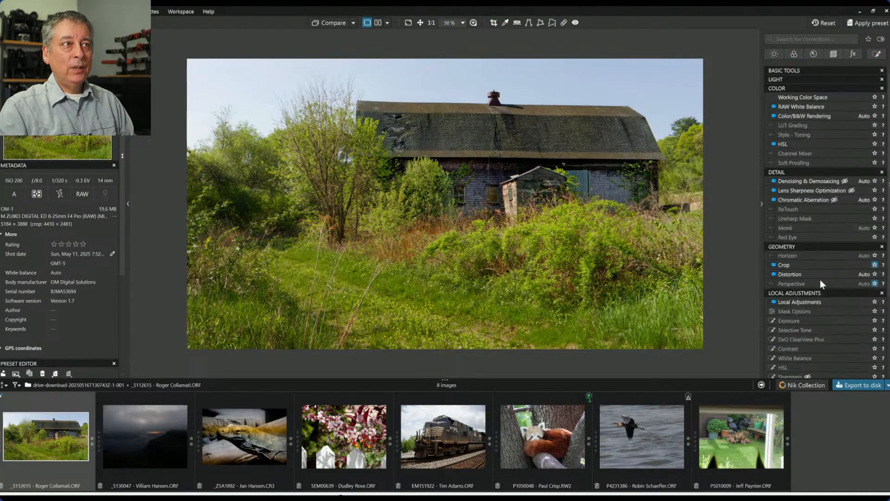
{"action": "left_click", "coordinate": [814, 88]}
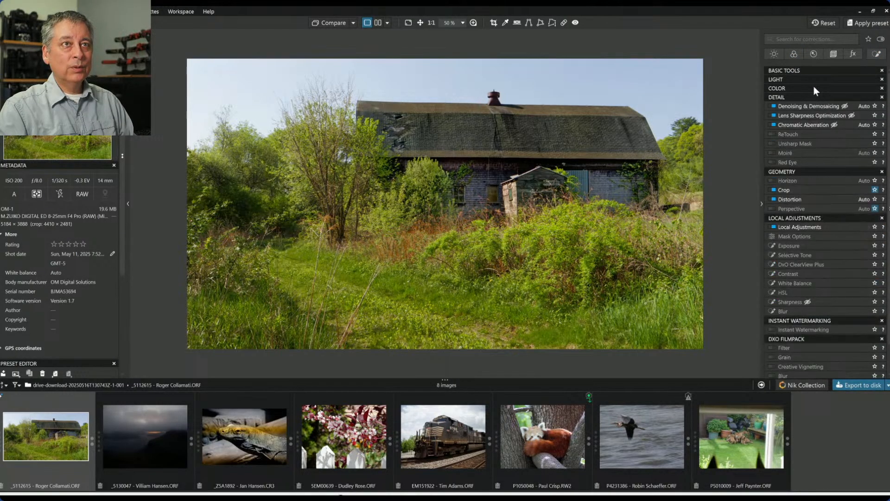
{"action": "left_click", "coordinate": [814, 88]}
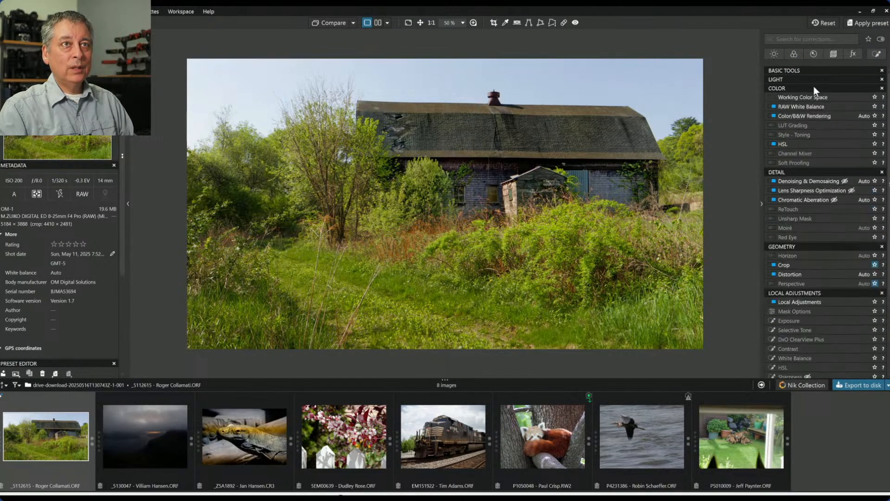
{"action": "left_click", "coordinate": [792, 54]}
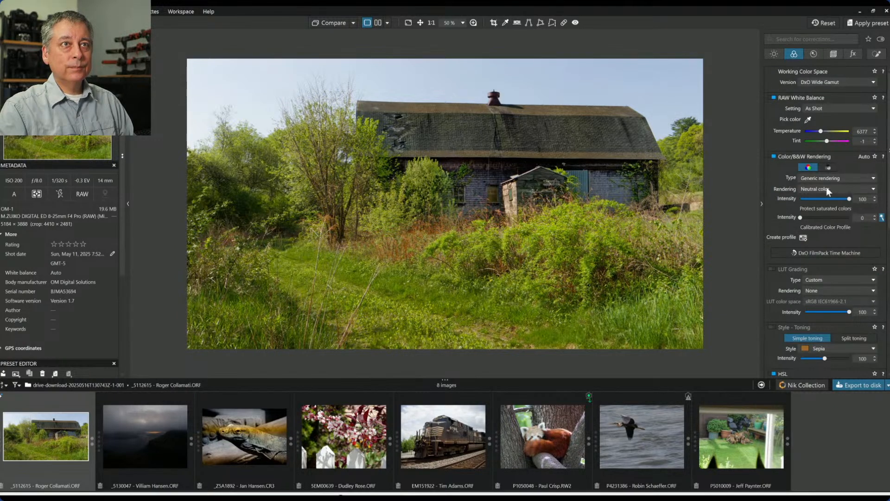
{"action": "scroll", "coordinate": [834, 229], "scroll_direction": "down", "scroll_amount": 2}
{"action": "scroll", "coordinate": [834, 228], "scroll_direction": "down", "scroll_amount": 3}
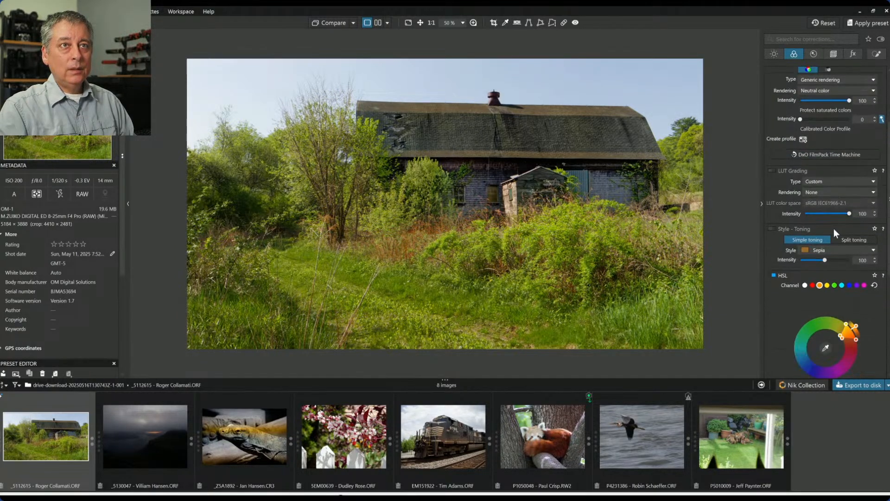
{"action": "left_click", "coordinate": [824, 289]}
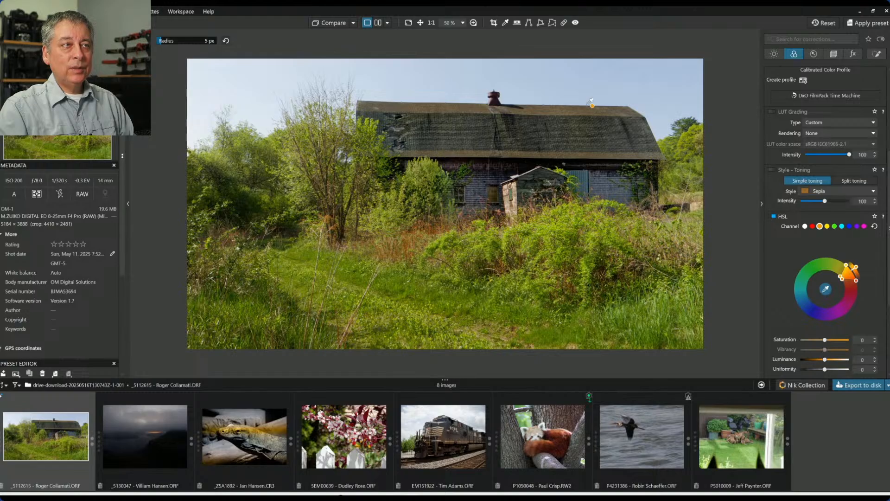
{"action": "left_click", "coordinate": [574, 87]}
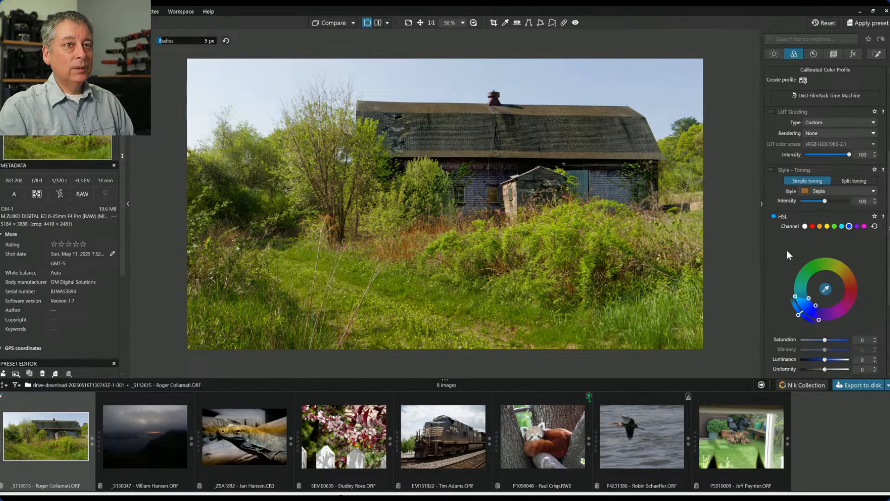
{"action": "scroll", "coordinate": [827, 316], "scroll_direction": "down", "scroll_amount": 2}
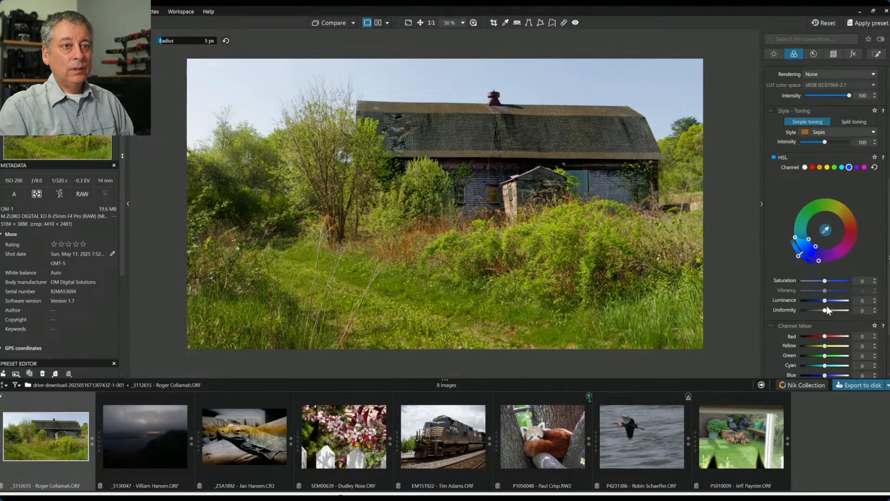
{"action": "left_click_drag", "start_coordinate": [826, 300], "coordinate": [832, 281]}
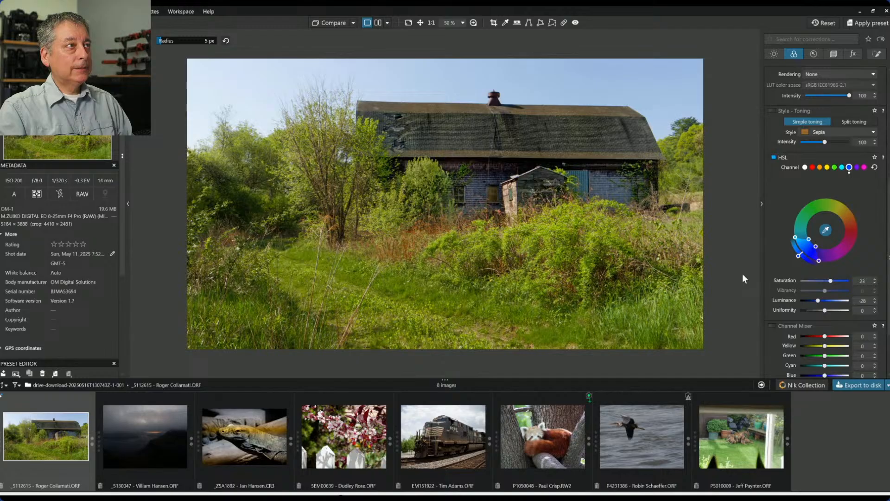
{"action": "key", "text": "Escape"}
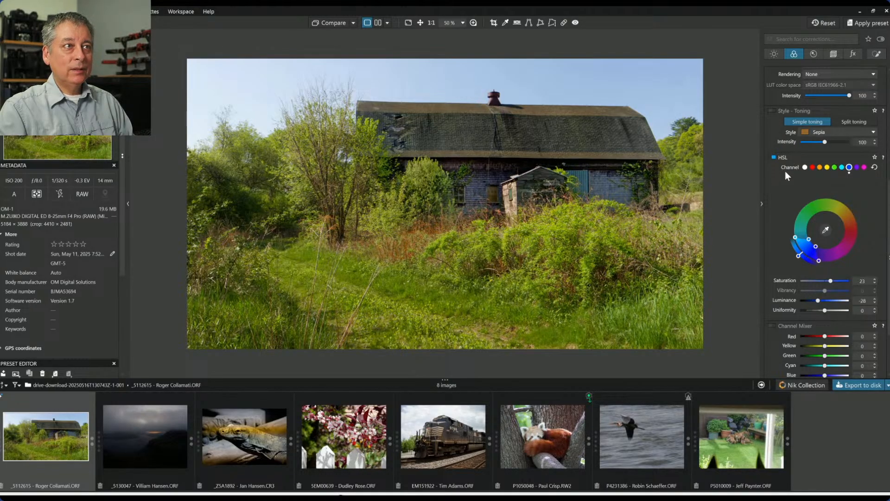
Add a large control point mask on the ivy growing on the barn wall beyond the blue door.
{"action": "scroll", "coordinate": [787, 164], "scroll_direction": "up", "scroll_amount": 2}
{"action": "scroll", "coordinate": [664, 199], "scroll_direction": "up", "scroll_amount": 5}
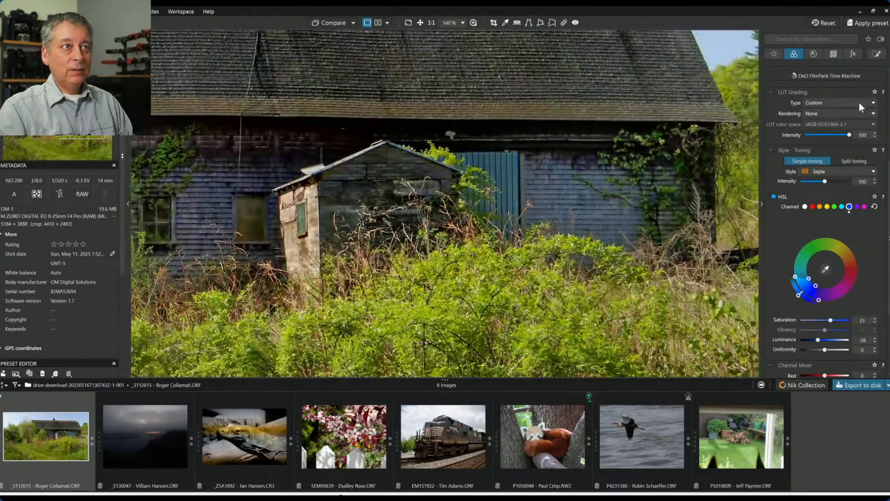
{"action": "left_click", "coordinate": [875, 55]}
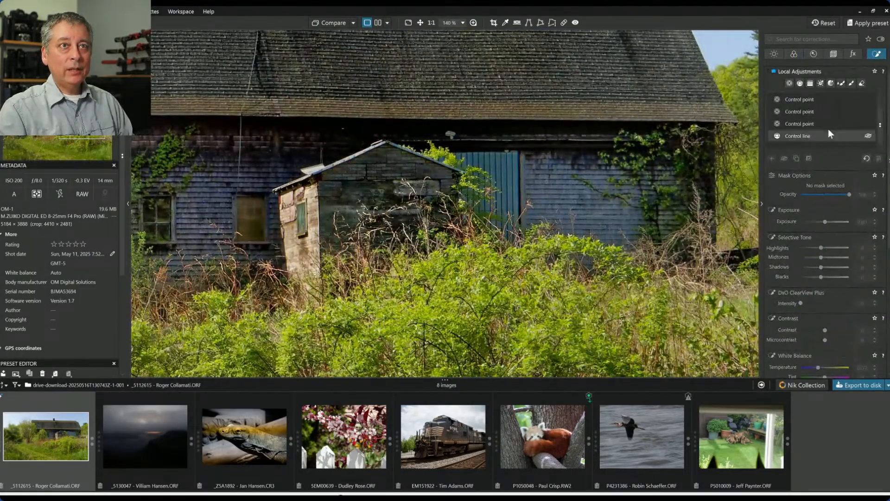
{"action": "left_click", "coordinate": [789, 87]}
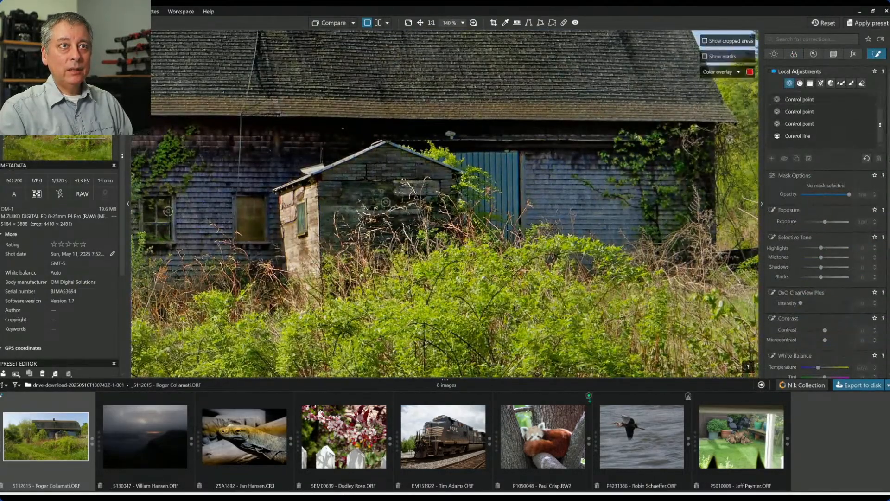
{"action": "left_click", "coordinate": [645, 160]}
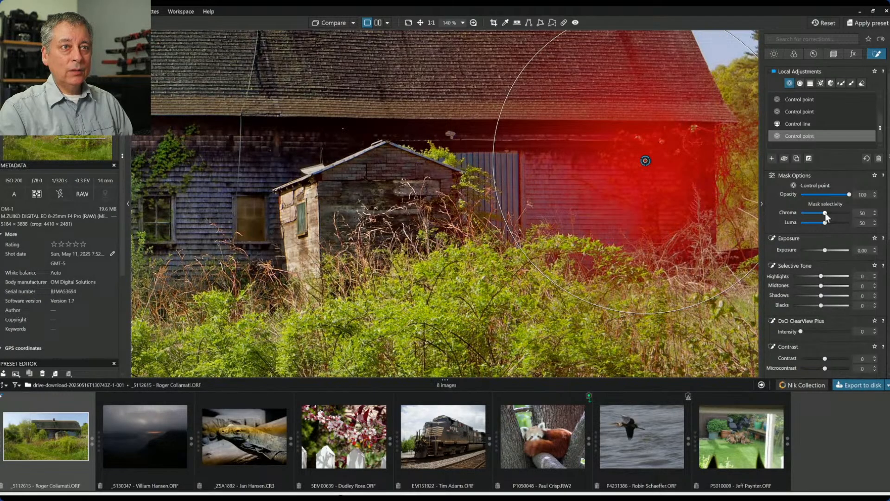
Set the ivy control point's chroma and luma selectivity both to 60.
{"action": "scroll", "coordinate": [825, 213], "scroll_direction": "up", "scroll_amount": 1}
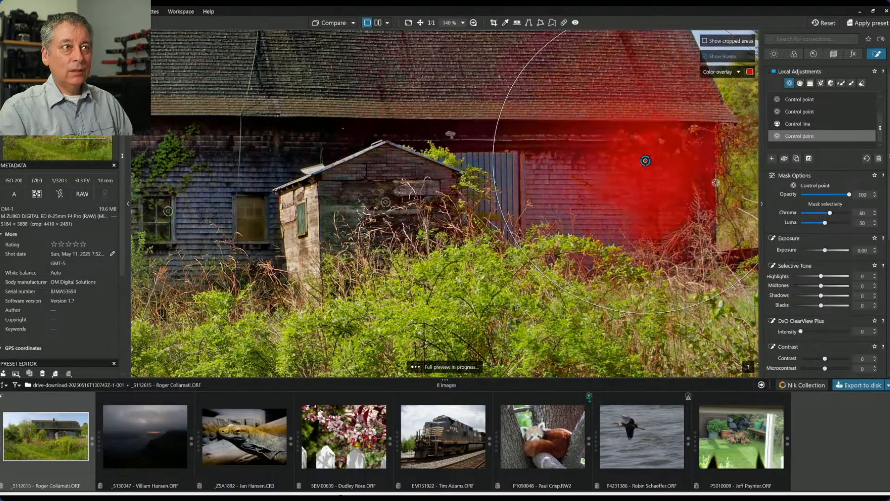
{"action": "scroll", "coordinate": [702, 179], "scroll_direction": "up", "scroll_amount": 4}
{"action": "left_click_drag", "start_coordinate": [555, 133], "coordinate": [600, 109]}
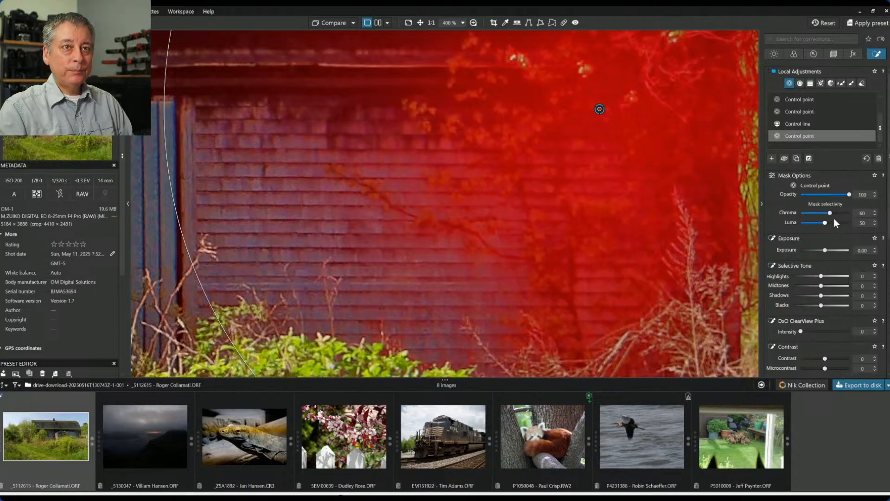
{"action": "scroll", "coordinate": [827, 223], "scroll_direction": "up", "scroll_amount": 1}
{"action": "scroll", "coordinate": [827, 223], "scroll_direction": "up", "scroll_amount": 1}
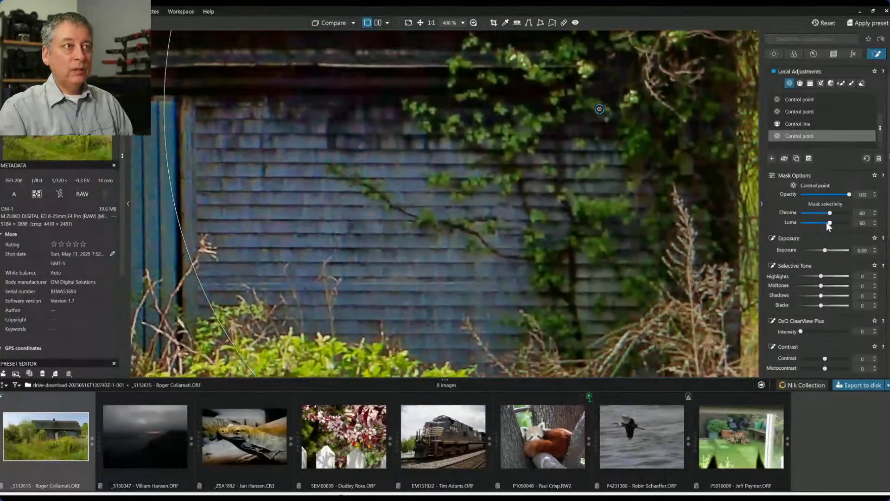
{"action": "scroll", "coordinate": [725, 223], "scroll_direction": "down", "scroll_amount": 1}
{"action": "scroll", "coordinate": [725, 223], "scroll_direction": "down", "scroll_amount": 2}
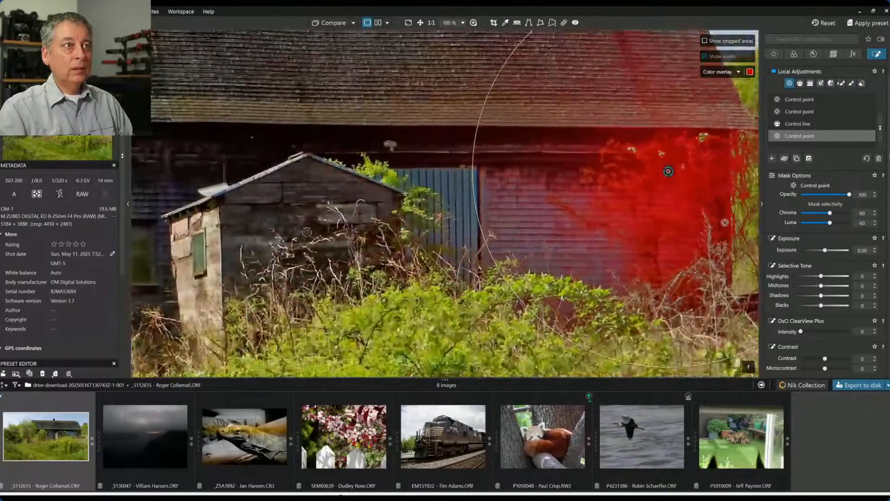
Set the ivy mask's HSL green channel saturation to 31 and raise its luminance slightly above 50, then leave the mask.
{"action": "scroll", "coordinate": [806, 291], "scroll_direction": "down", "scroll_amount": 2}
{"action": "scroll", "coordinate": [806, 291], "scroll_direction": "down", "scroll_amount": 5}
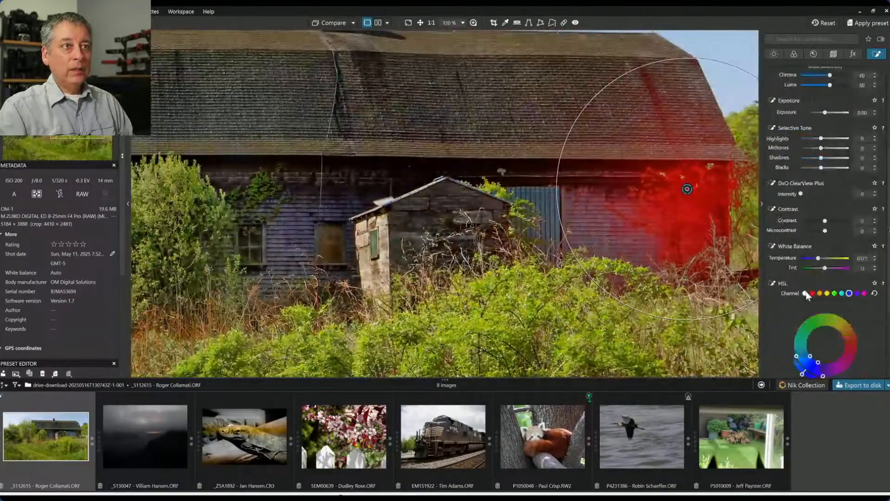
{"action": "left_click", "coordinate": [834, 214]}
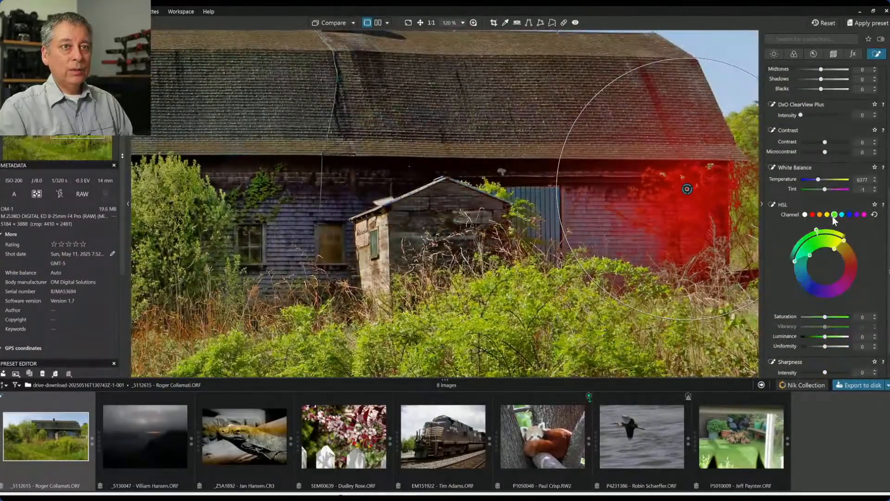
{"action": "left_click_drag", "start_coordinate": [826, 318], "coordinate": [838, 340]}
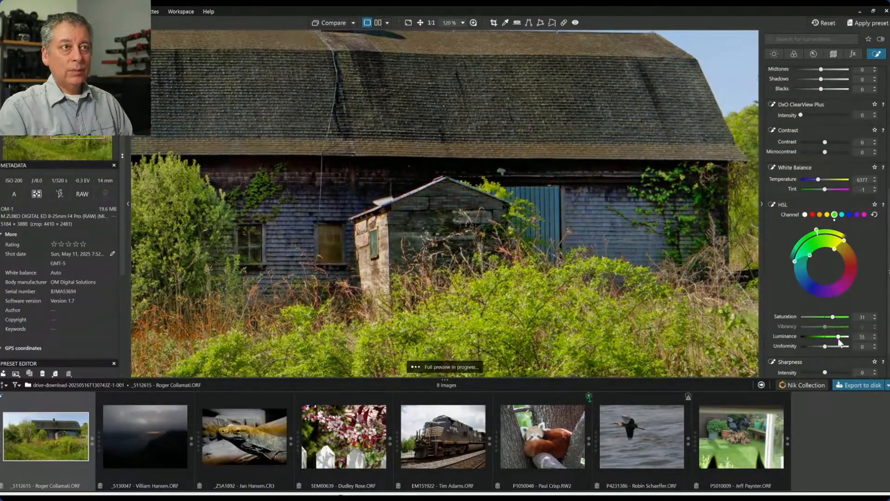
{"action": "scroll", "coordinate": [659, 269], "scroll_direction": "down", "scroll_amount": 5}
{"action": "left_click", "coordinate": [714, 278]}
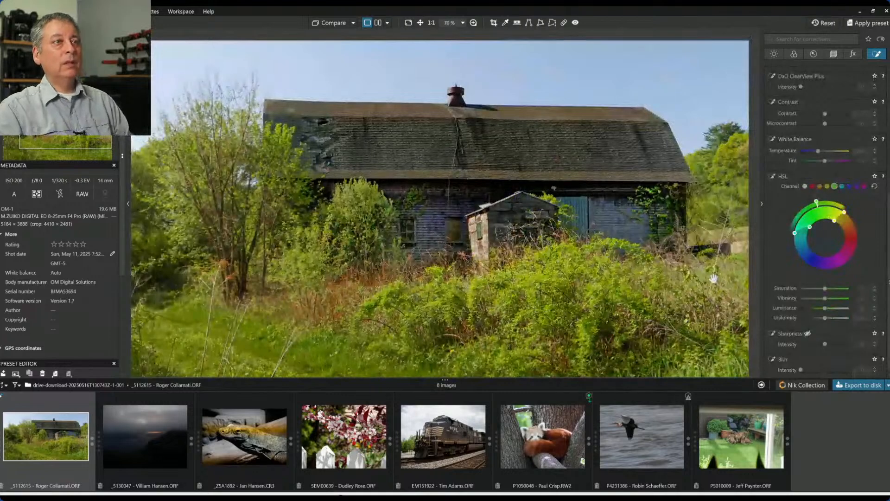
{"action": "scroll", "coordinate": [716, 282], "scroll_direction": "down", "scroll_amount": 1}
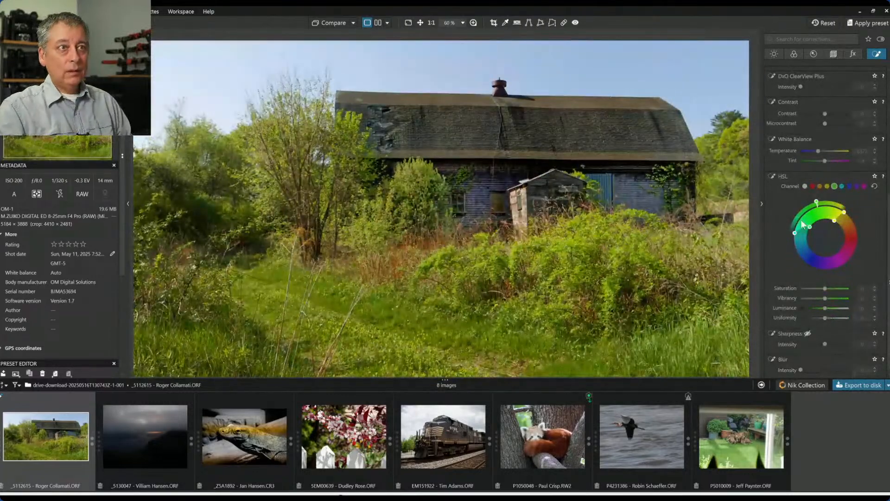
Reselect the ivy mask, set its HSL green saturation to 19 and luminance to 29, and shift the green hue slightly toward yellow.
{"action": "scroll", "coordinate": [824, 138], "scroll_direction": "up", "scroll_amount": 5}
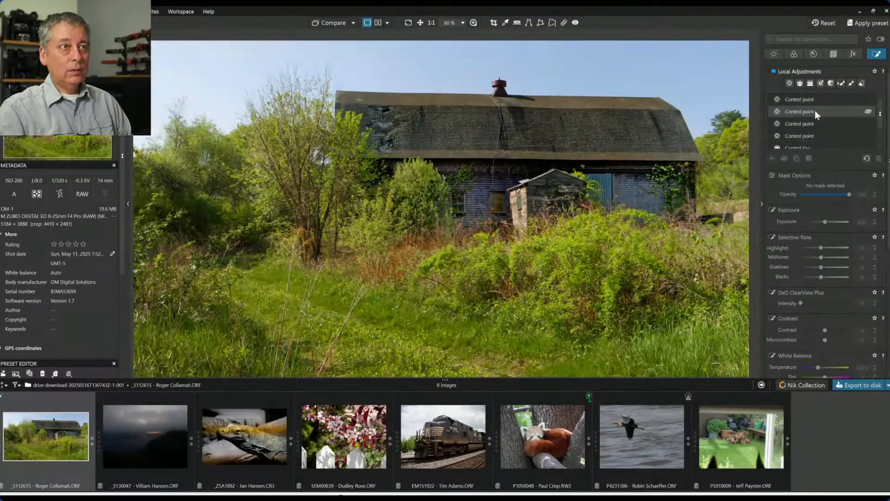
{"action": "scroll", "coordinate": [814, 117], "scroll_direction": "down", "scroll_amount": 2}
{"action": "left_click", "coordinate": [813, 136]}
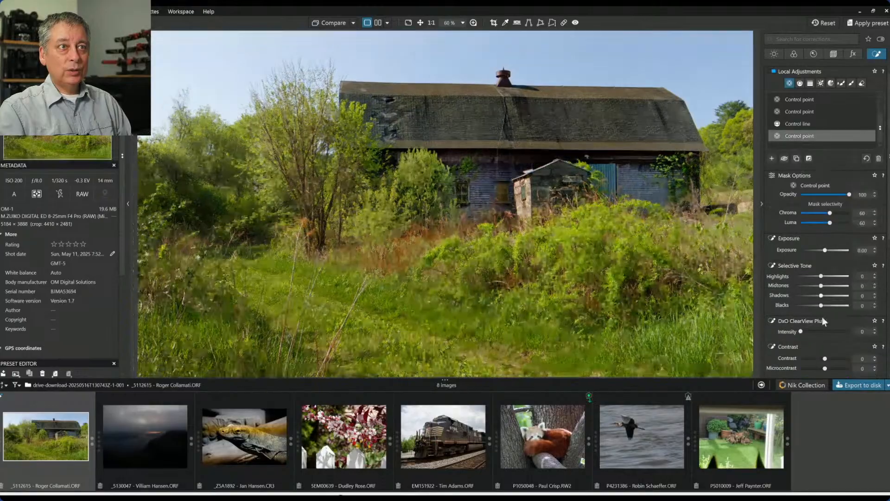
{"action": "scroll", "coordinate": [819, 338], "scroll_direction": "down", "scroll_amount": 5}
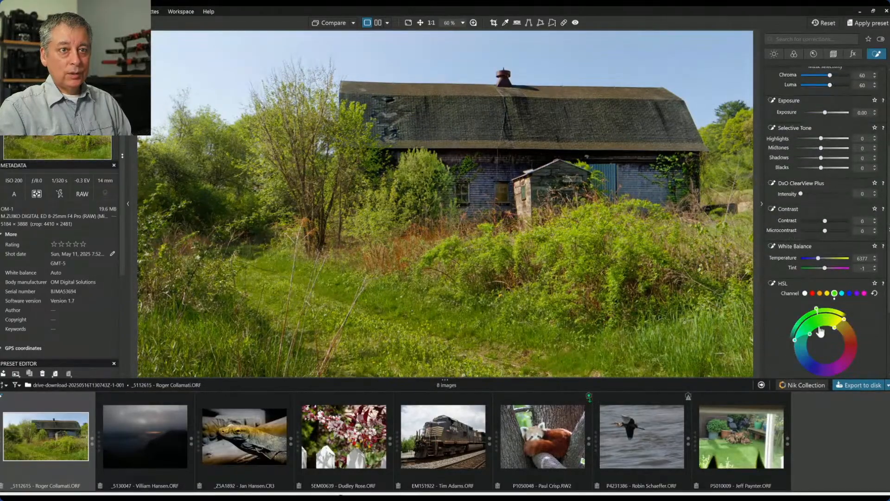
{"action": "scroll", "coordinate": [828, 333], "scroll_direction": "down", "scroll_amount": 2}
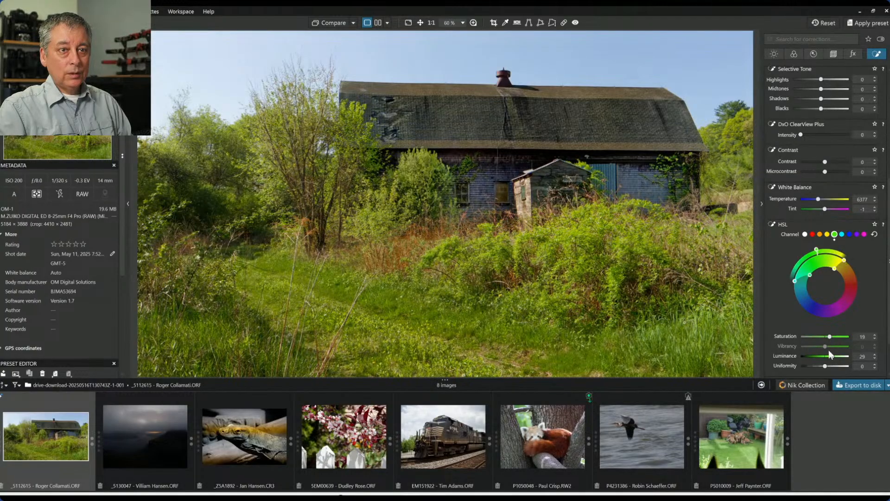
{"action": "left_click_drag", "start_coordinate": [819, 255], "coordinate": [824, 254]}
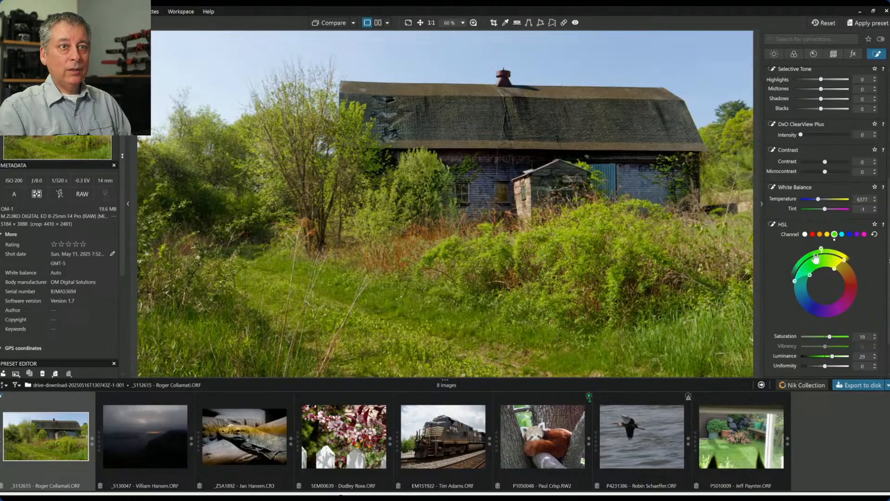
{"action": "left_click_drag", "start_coordinate": [831, 258], "coordinate": [827, 257]}
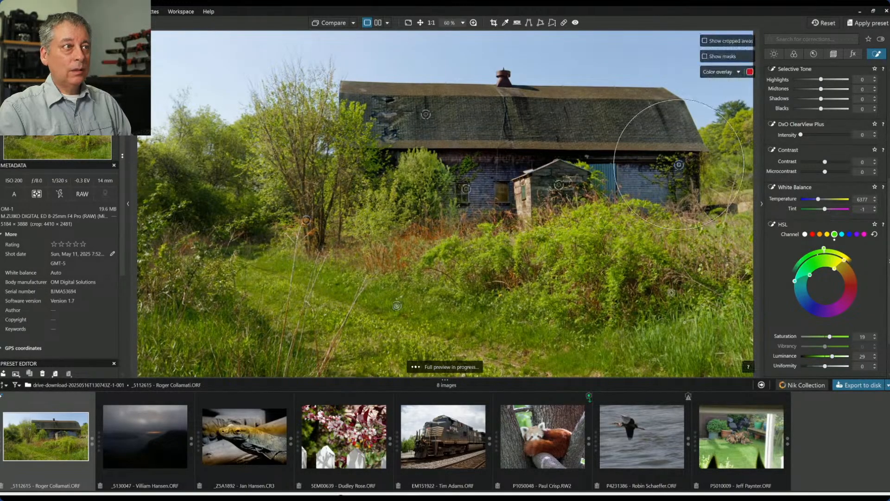
{"action": "scroll", "coordinate": [674, 293], "scroll_direction": "down", "scroll_amount": 2}
{"action": "key", "text": "Escape"}
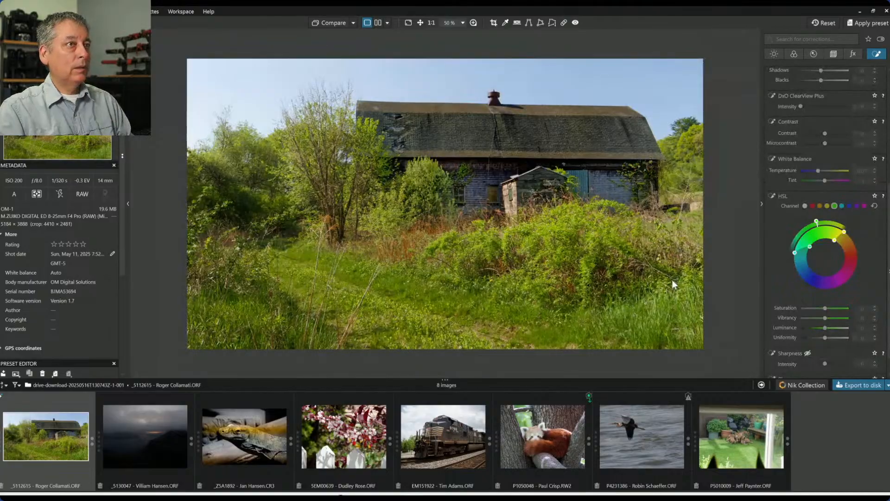
Reselect the barn wall mask, nudge its control point near the blue door, and warm its white balance temperature to 7293.
{"action": "scroll", "coordinate": [673, 280], "scroll_direction": "up", "scroll_amount": 1}
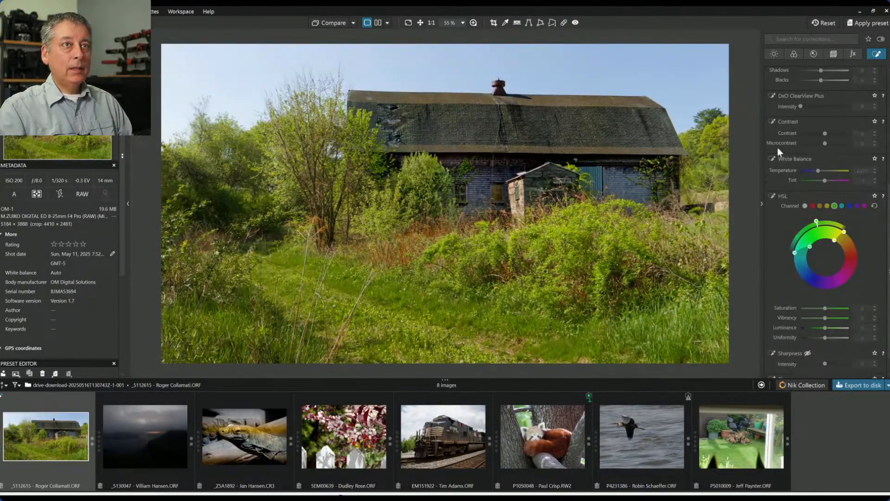
{"action": "scroll", "coordinate": [780, 149], "scroll_direction": "up", "scroll_amount": 5}
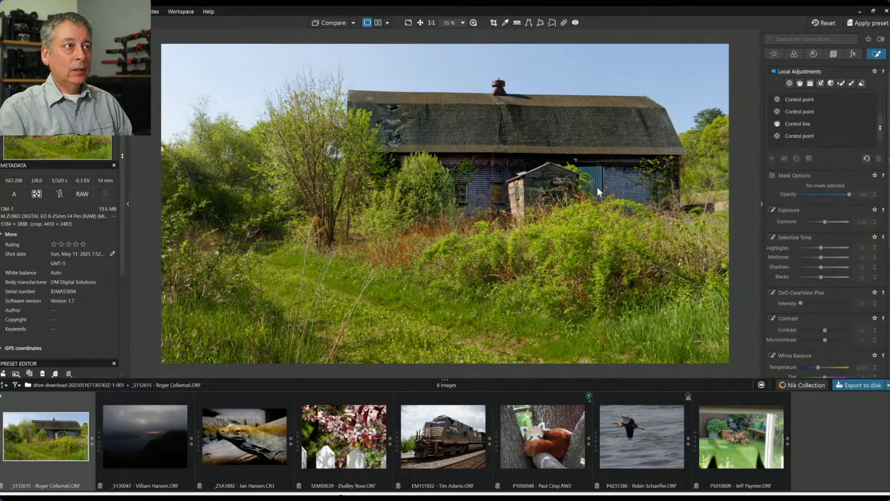
{"action": "left_click", "coordinate": [789, 108]}
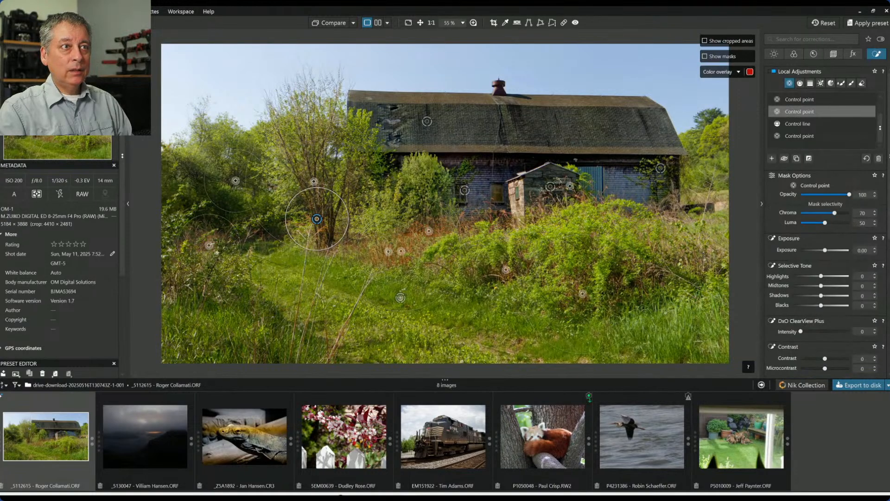
{"action": "left_click", "coordinate": [465, 191]}
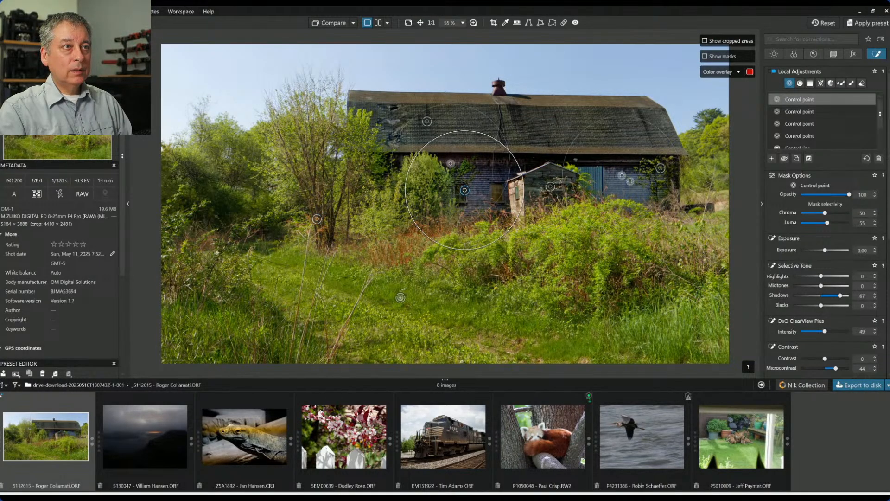
{"action": "left_click_drag", "start_coordinate": [622, 176], "coordinate": [620, 181]}
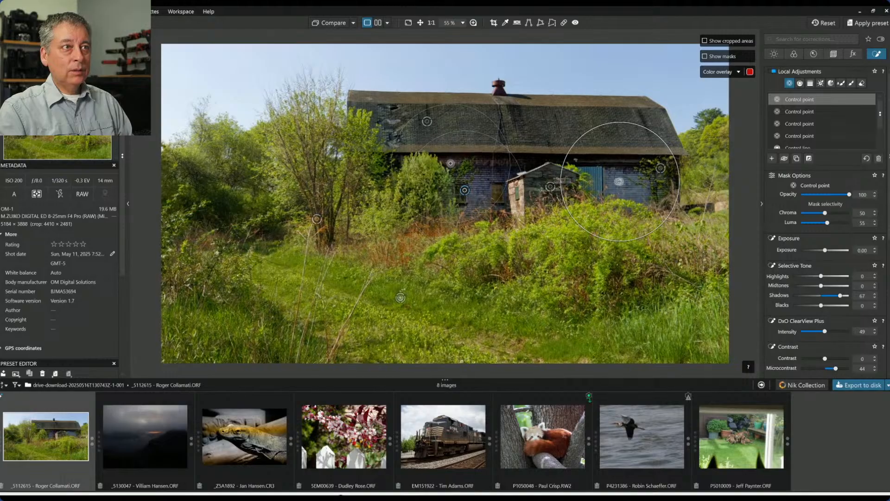
{"action": "scroll", "coordinate": [833, 329], "scroll_direction": "down", "scroll_amount": 2}
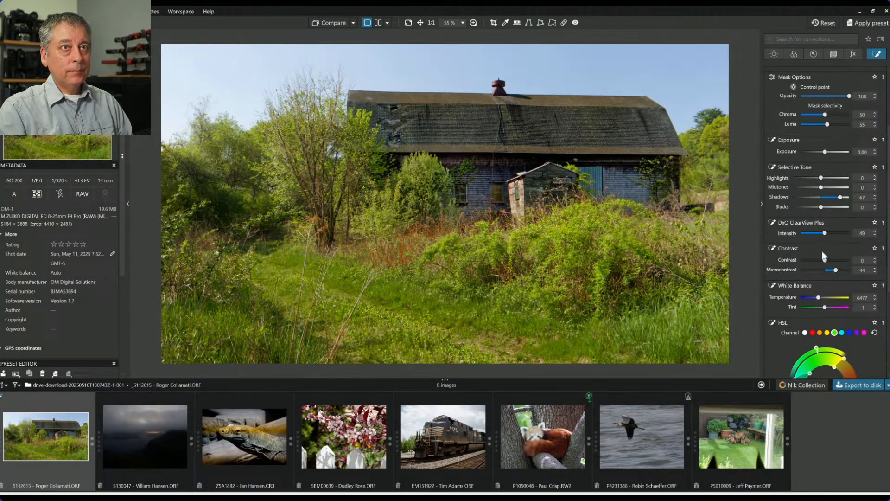
{"action": "left_click_drag", "start_coordinate": [819, 298], "coordinate": [821, 299]}
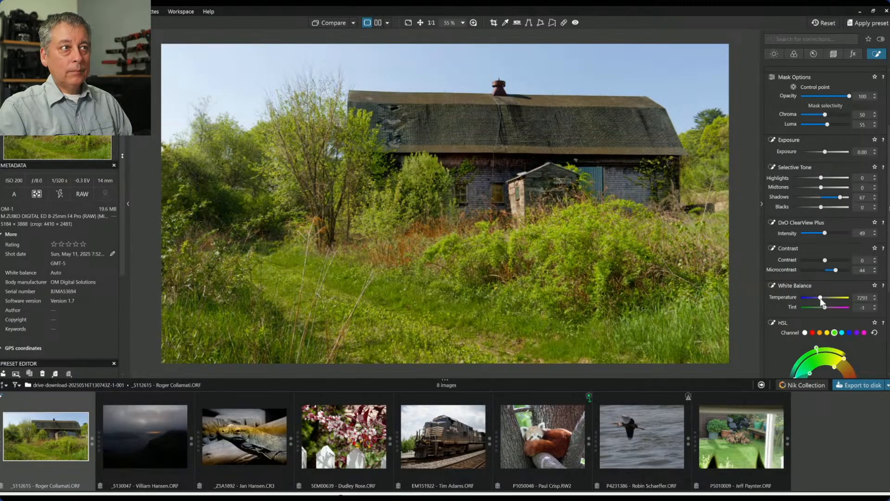
{"action": "scroll", "coordinate": [806, 245], "scroll_direction": "up", "scroll_amount": 2}
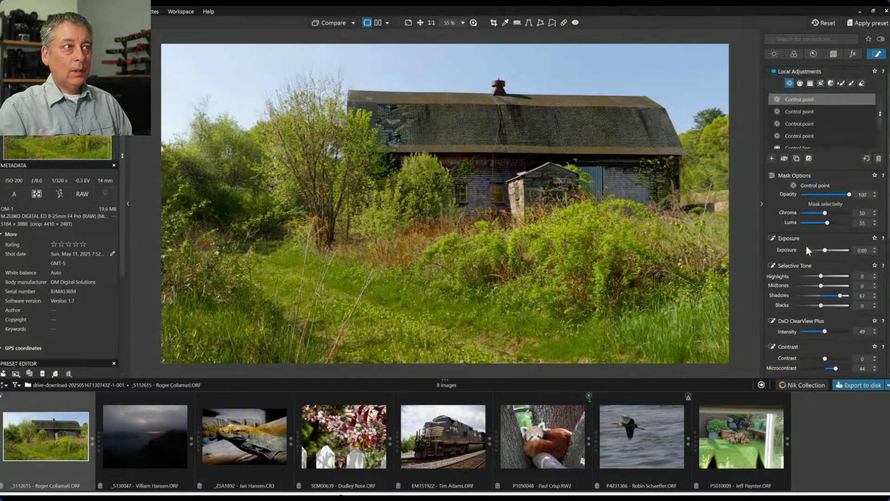
Create a new control point mask with one small point on each of the two barn windows, with chroma selectivity at 60.
{"action": "left_click", "coordinate": [772, 159]}
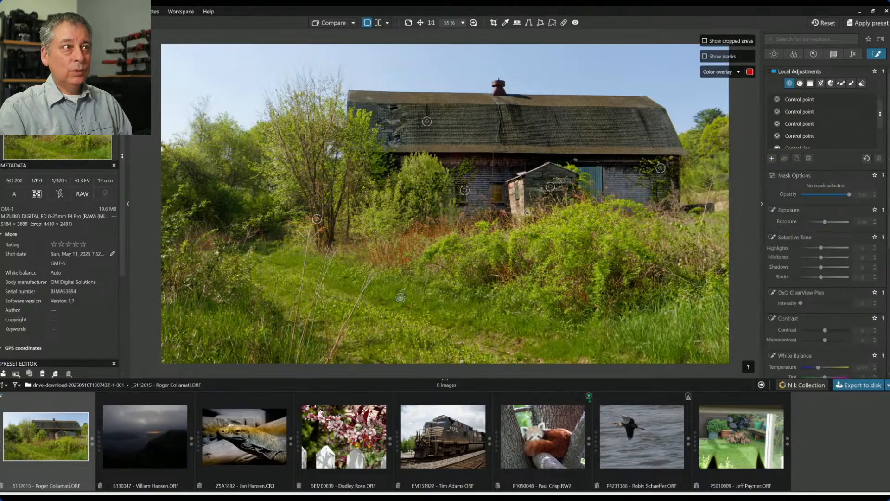
{"action": "scroll", "coordinate": [494, 199], "scroll_direction": "up", "scroll_amount": 3}
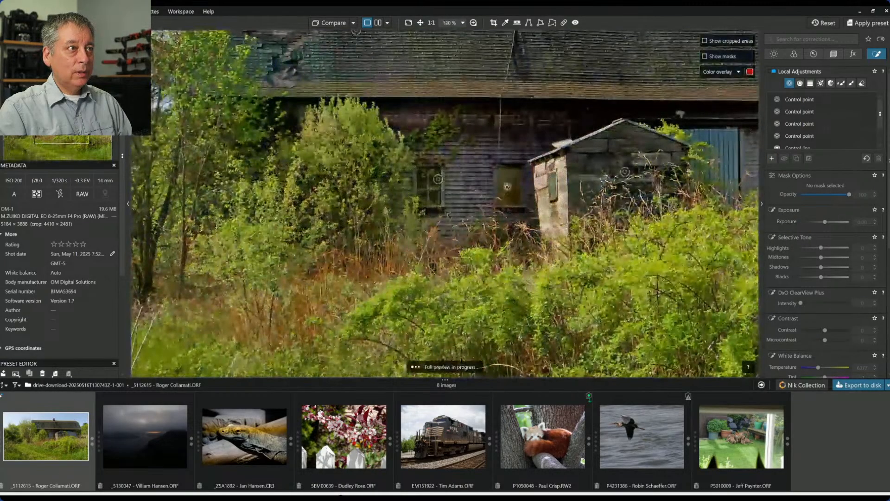
{"action": "left_click", "coordinate": [507, 187]}
{"action": "left_click_drag", "start_coordinate": [569, 83], "coordinate": [523, 161]}
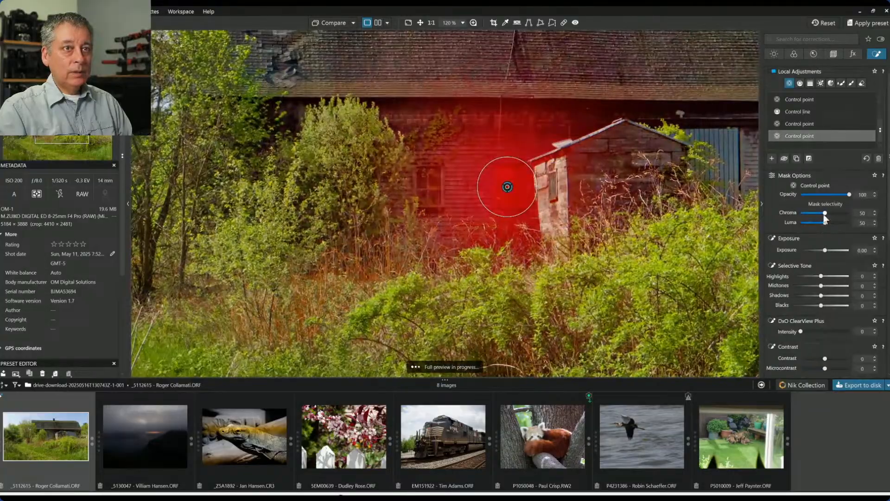
{"action": "left_click_drag", "start_coordinate": [825, 212], "coordinate": [830, 213]}
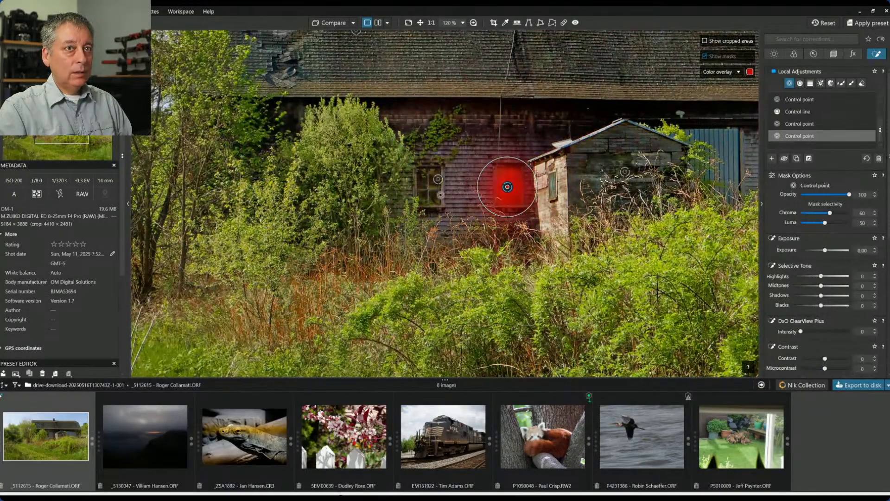
{"action": "left_click", "coordinate": [424, 186]}
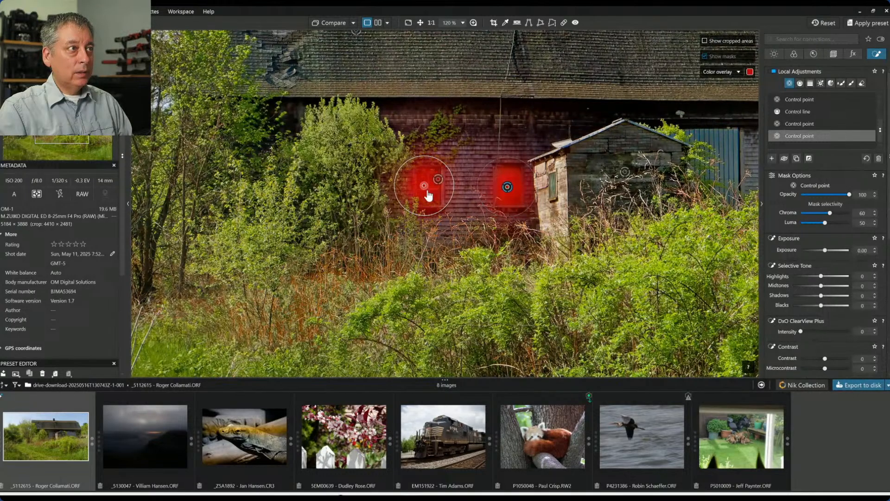
{"action": "left_click_drag", "start_coordinate": [427, 191], "coordinate": [453, 190]}
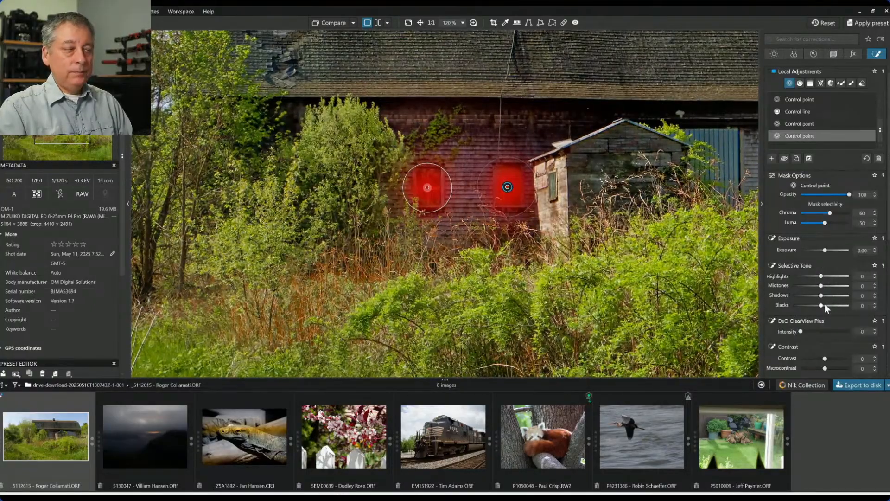
Set the window mask's ClearView Plus intensity, microcontrast and highlights to 100 and its midtones to 9, then leave the mask.
{"action": "left_click", "coordinate": [825, 332]}
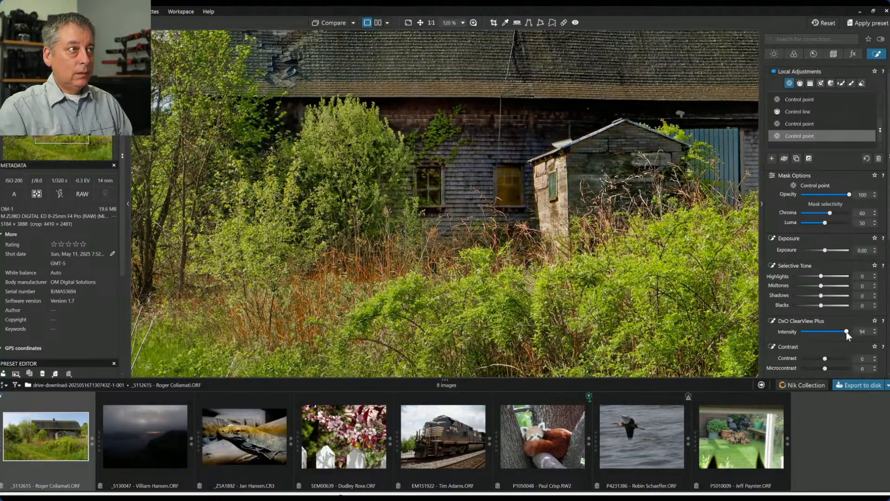
{"action": "scroll", "coordinate": [798, 324], "scroll_direction": "down", "scroll_amount": 1}
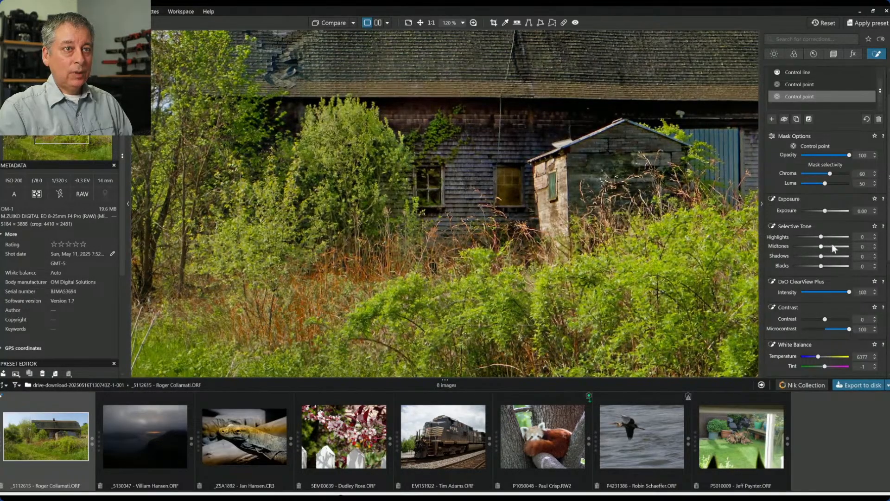
{"action": "left_click_drag", "start_coordinate": [822, 237], "coordinate": [846, 237]}
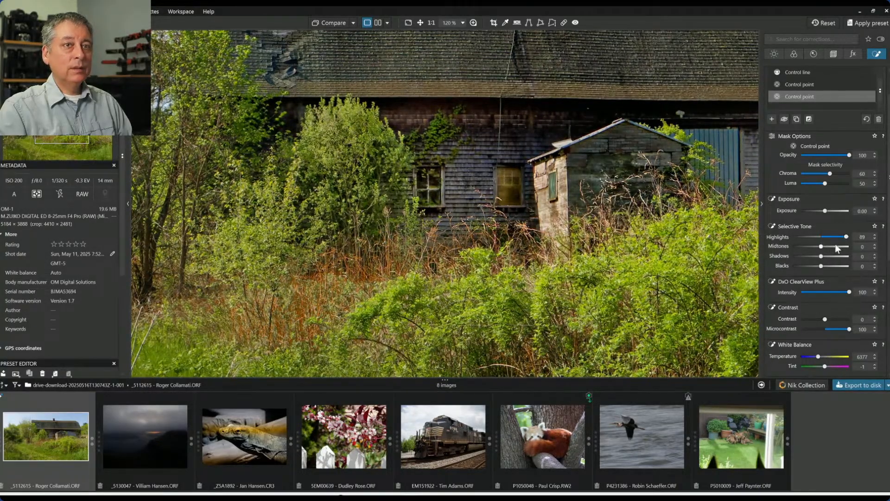
{"action": "left_click_drag", "start_coordinate": [847, 237], "coordinate": [824, 248]}
{"action": "scroll", "coordinate": [633, 228], "scroll_direction": "down", "scroll_amount": 2}
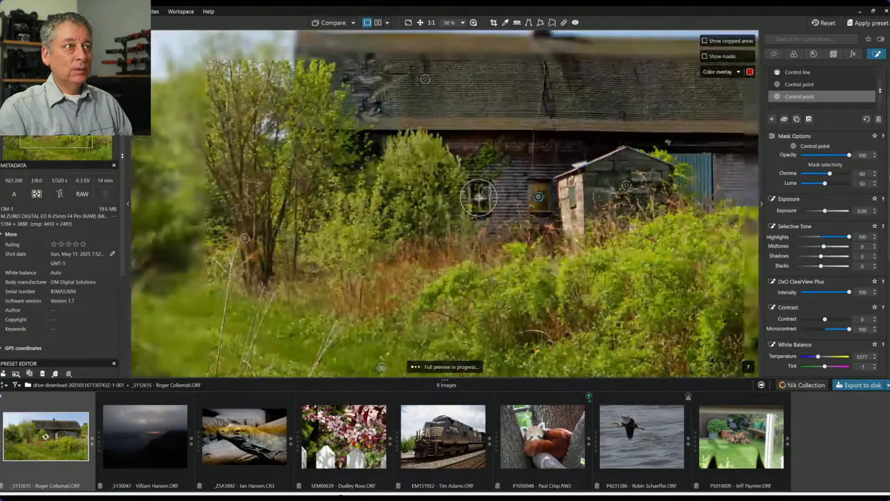
{"action": "key", "text": "Escape"}
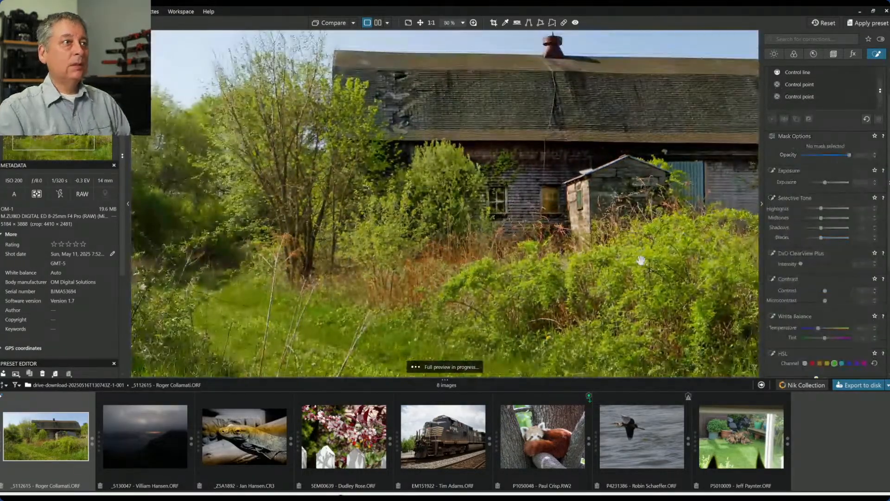
Reselect the control line mask on the grass and set its microcontrast to -100 and contrast to -32.
{"action": "scroll", "coordinate": [622, 258], "scroll_direction": "down", "scroll_amount": 2}
{"action": "scroll", "coordinate": [607, 254], "scroll_direction": "down", "scroll_amount": 2}
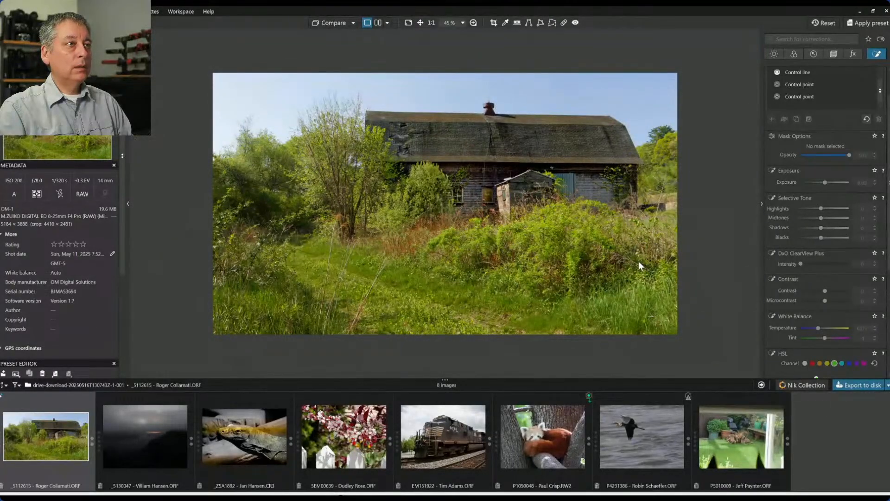
{"action": "scroll", "coordinate": [588, 250], "scroll_direction": "up", "scroll_amount": 4}
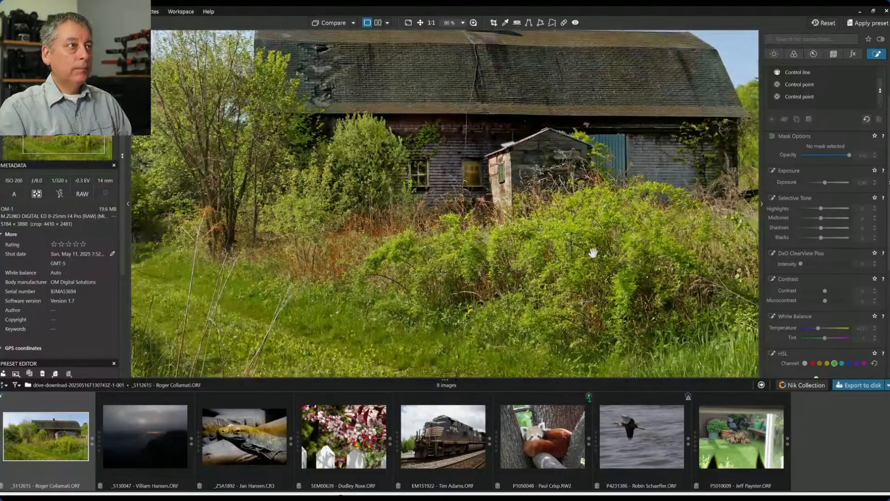
{"action": "scroll", "coordinate": [594, 253], "scroll_direction": "down", "scroll_amount": 4}
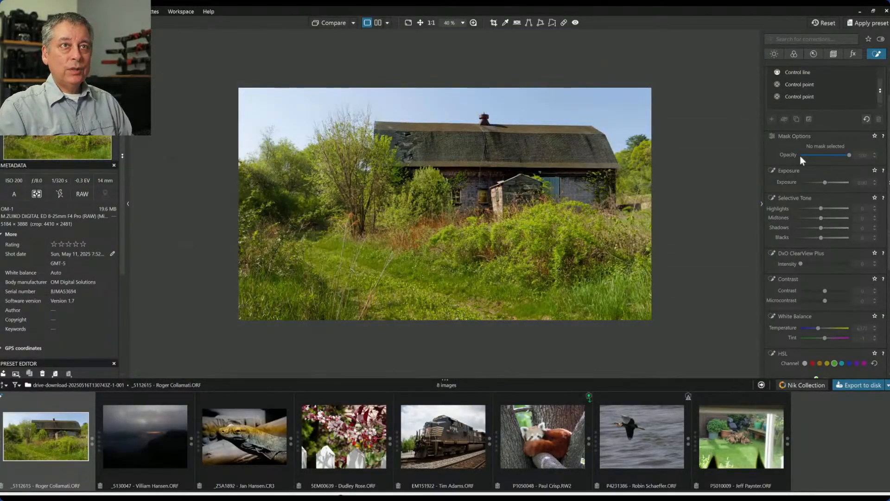
{"action": "scroll", "coordinate": [800, 165], "scroll_direction": "up", "scroll_amount": 1}
{"action": "left_click", "coordinate": [798, 112]}
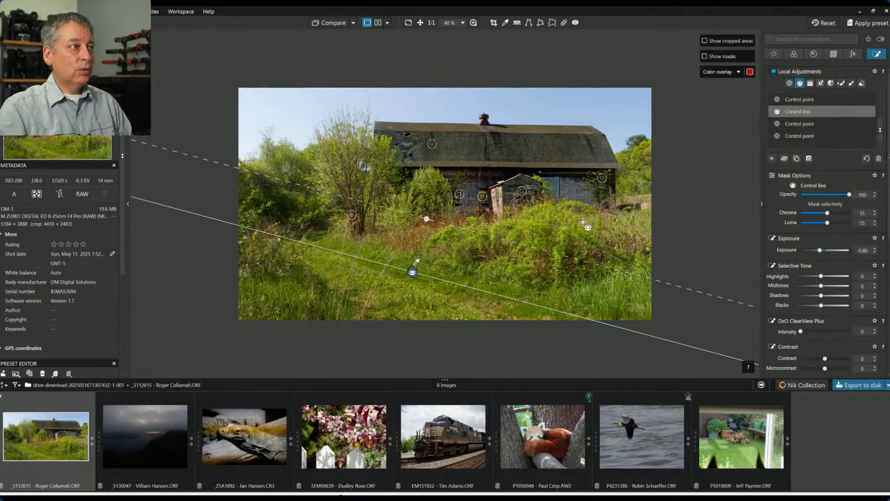
{"action": "scroll", "coordinate": [800, 284], "scroll_direction": "down", "scroll_amount": 2}
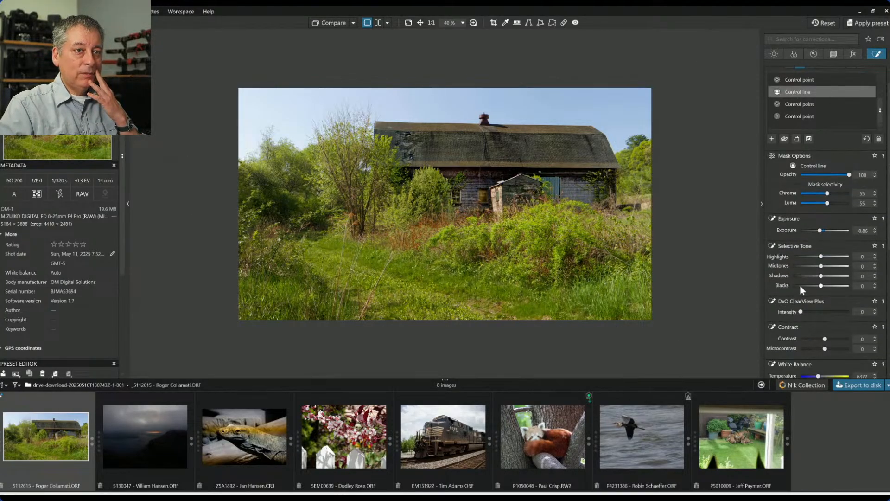
{"action": "scroll", "coordinate": [800, 285], "scroll_direction": "down", "scroll_amount": 1}
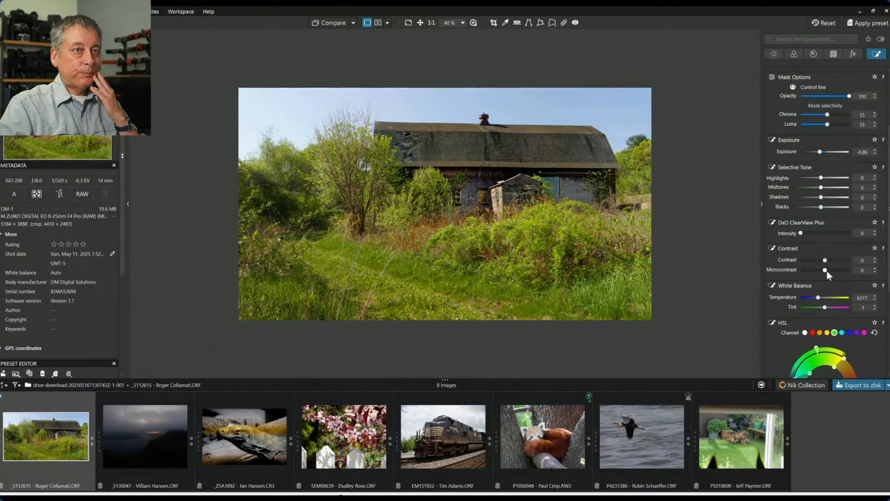
{"action": "left_click_drag", "start_coordinate": [825, 270], "coordinate": [800, 270]}
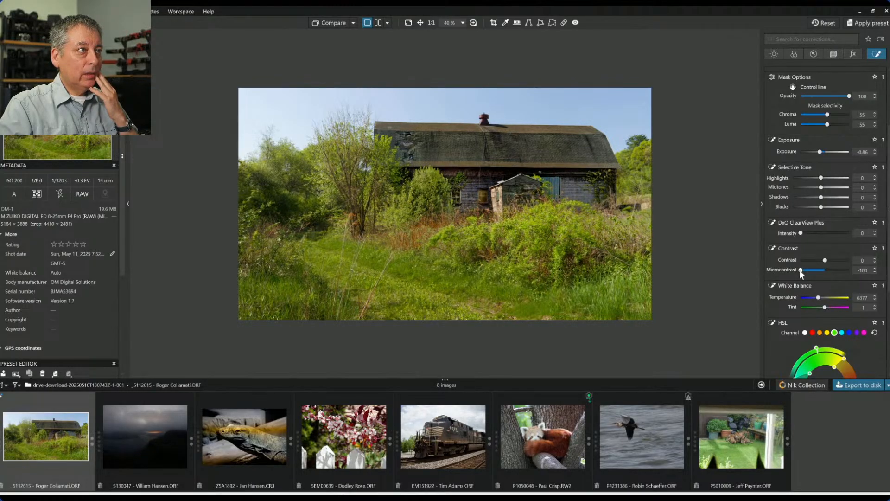
{"action": "left_click_drag", "start_coordinate": [825, 260], "coordinate": [811, 261]}
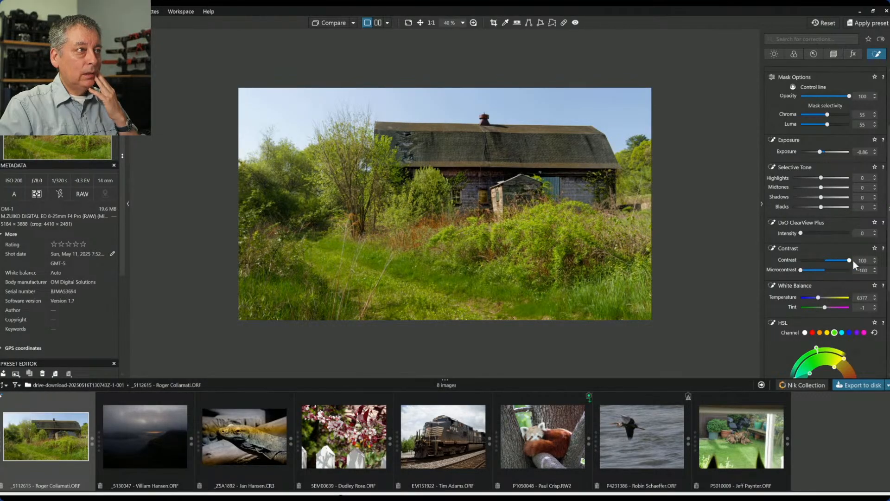
{"action": "left_click_drag", "start_coordinate": [845, 261], "coordinate": [815, 264]}
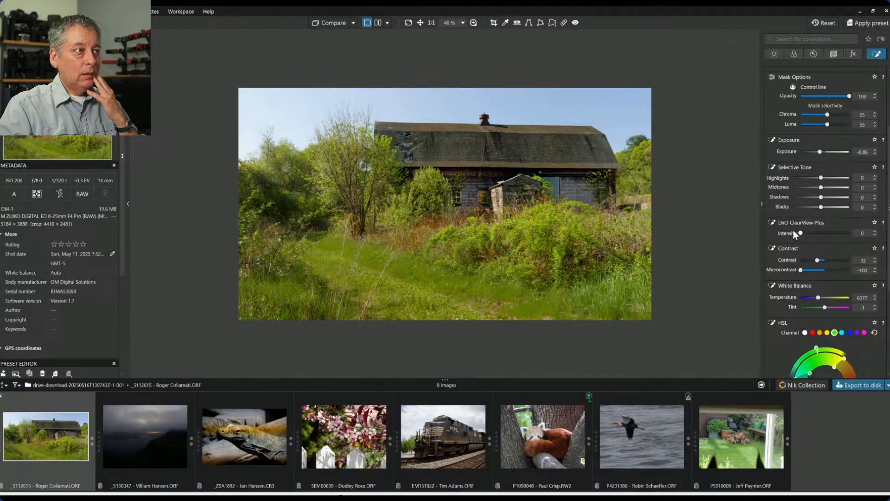
Set the grass control line mask's selective tone to highlights 70, midtones 28 and blacks -36.
{"action": "scroll", "coordinate": [809, 233], "scroll_direction": "down", "scroll_amount": 1}
{"action": "left_click", "coordinate": [808, 189]}
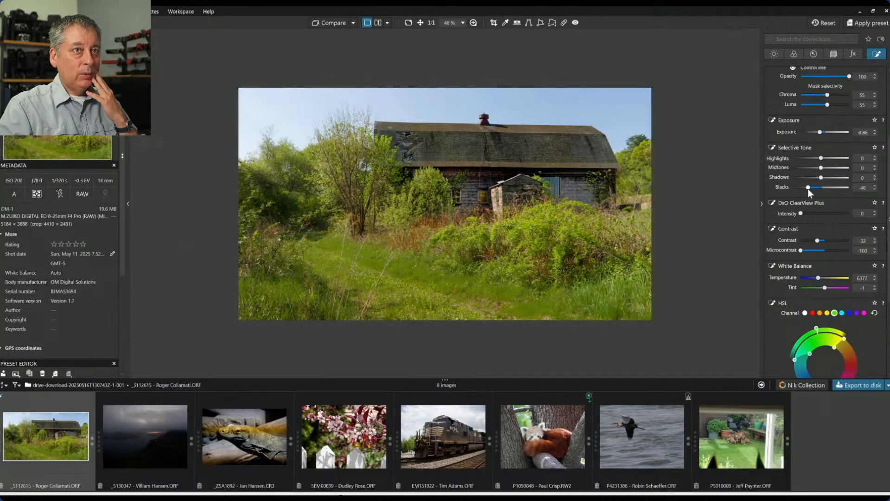
{"action": "left_click_drag", "start_coordinate": [808, 188], "coordinate": [833, 166]}
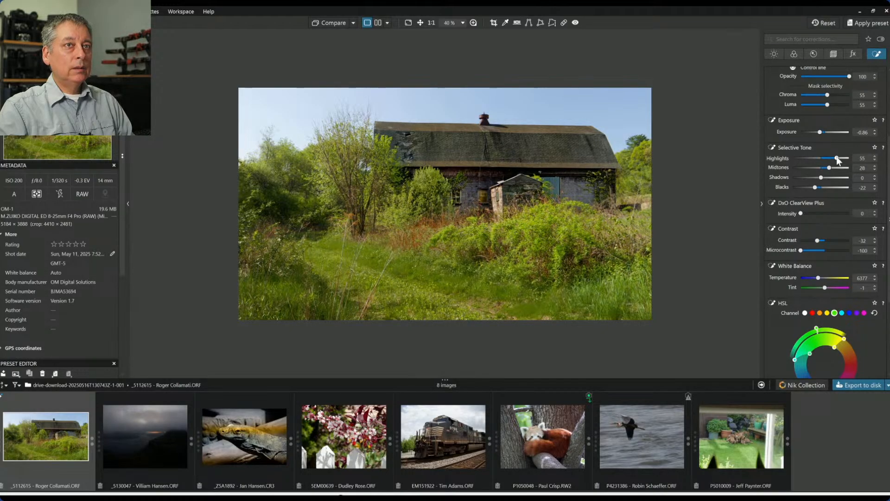
{"action": "left_click_drag", "start_coordinate": [839, 160], "coordinate": [843, 161]}
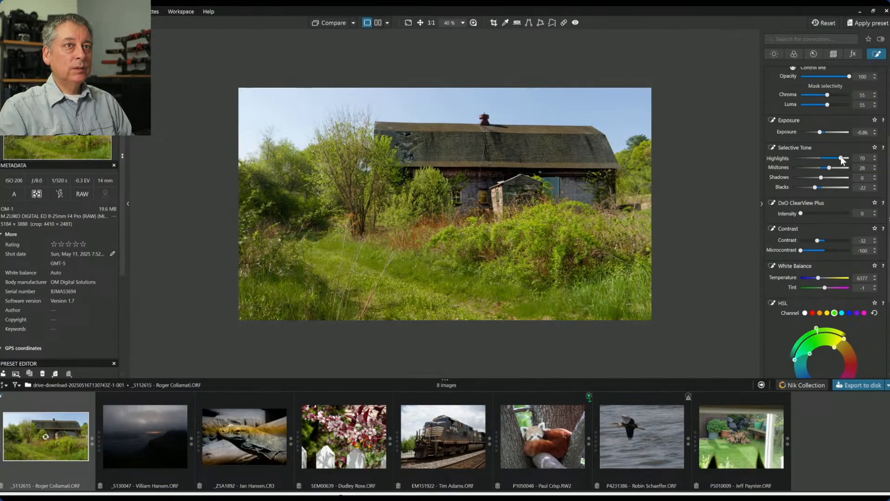
{"action": "left_click_drag", "start_coordinate": [815, 187], "coordinate": [812, 188]}
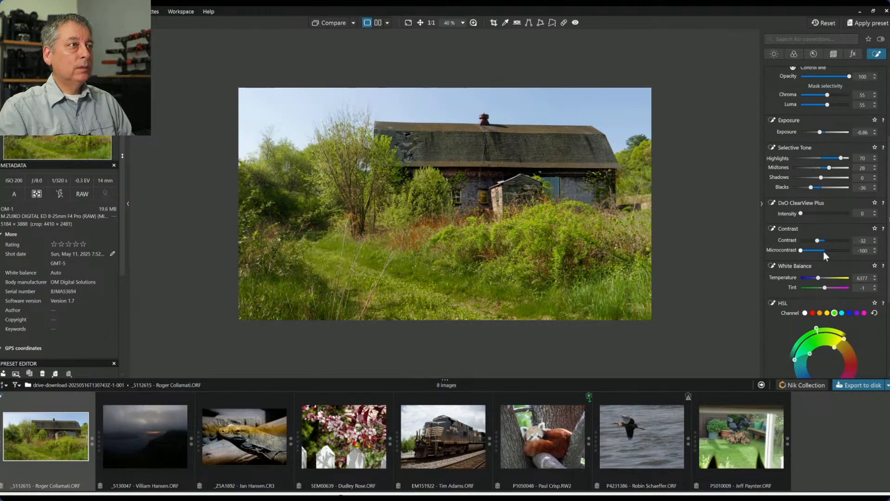
Reselect the brown brush's control point mask, raise red saturation to 85, extend the red range toward orange, slightly lower red luminance, and leave the mask.
{"action": "scroll", "coordinate": [809, 239], "scroll_direction": "up", "scroll_amount": 3}
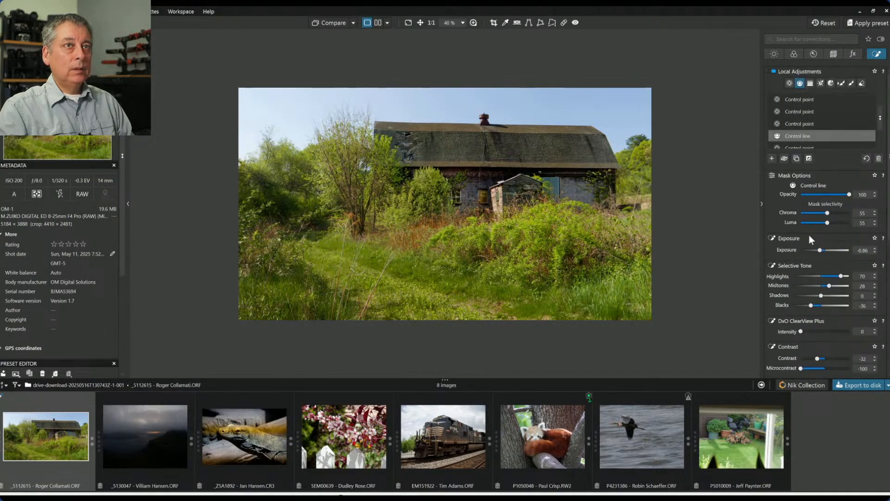
{"action": "left_click", "coordinate": [804, 125]}
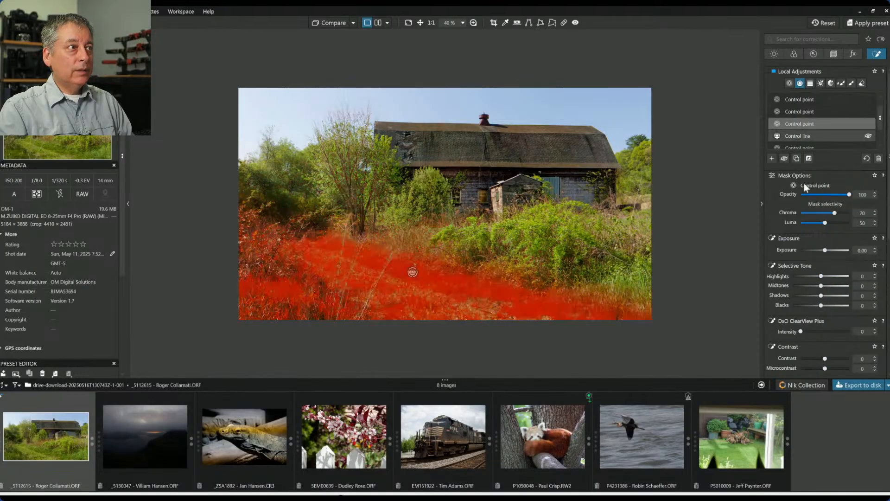
{"action": "scroll", "coordinate": [832, 291], "scroll_direction": "down", "scroll_amount": 4}
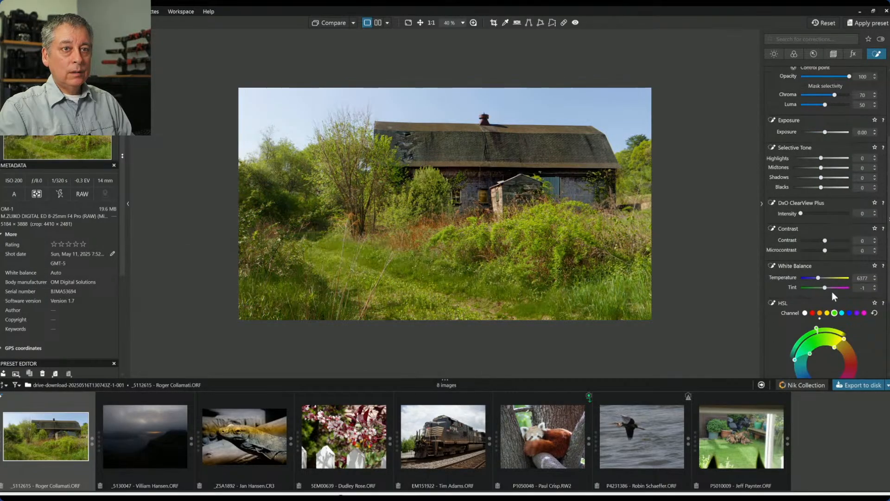
{"action": "scroll", "coordinate": [872, 309], "scroll_direction": "down", "scroll_amount": 2}
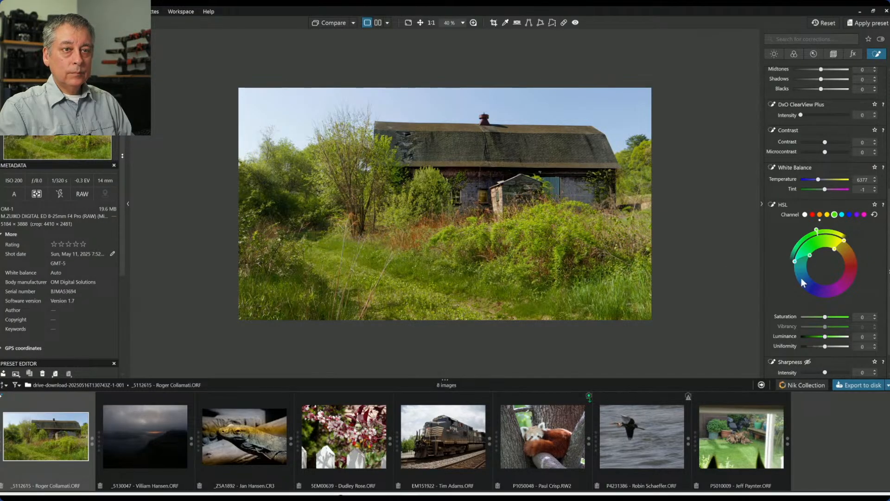
{"action": "left_click", "coordinate": [812, 214]}
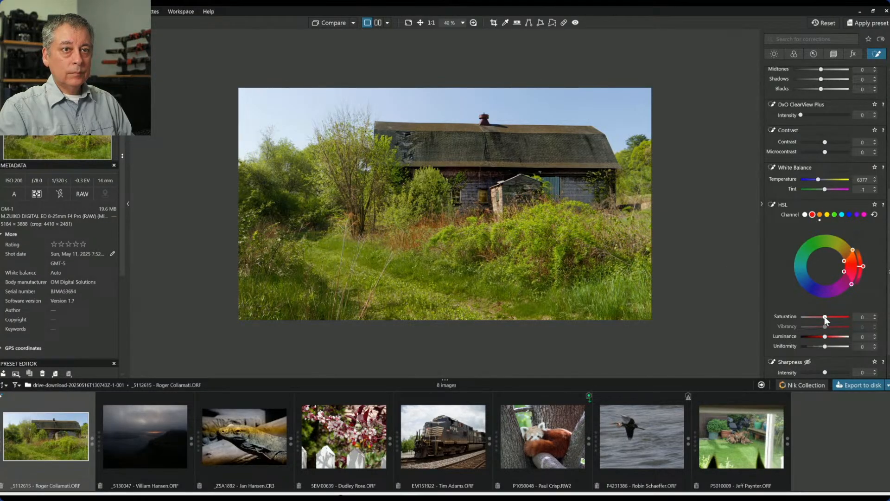
{"action": "left_click_drag", "start_coordinate": [834, 319], "coordinate": [842, 318]}
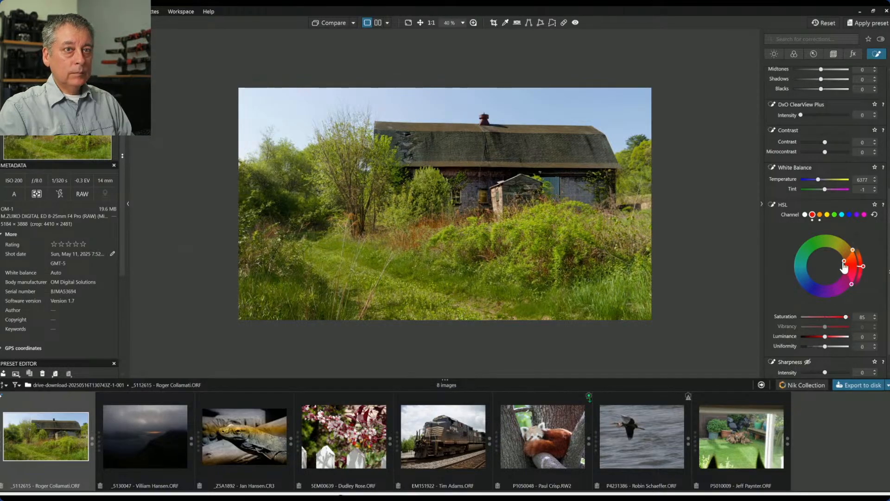
{"action": "left_click_drag", "start_coordinate": [845, 267], "coordinate": [843, 261]}
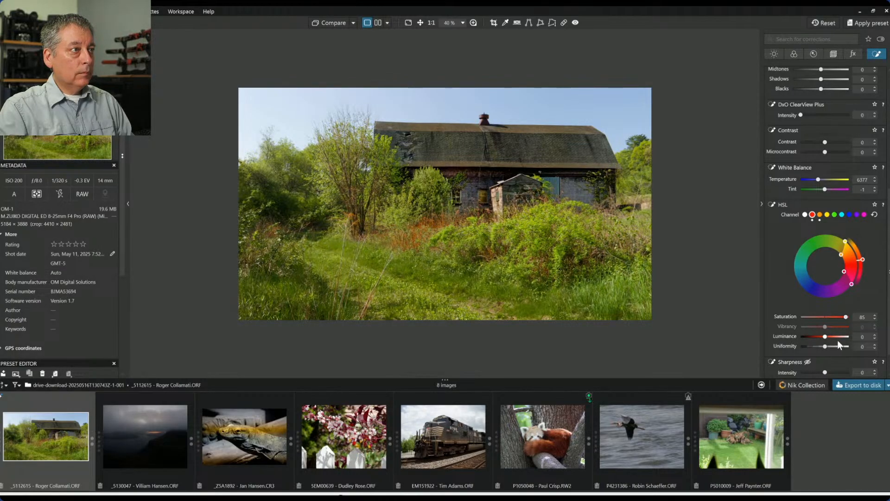
{"action": "mouse_move", "coordinate": [826, 337]}
{"action": "left_mouse_down"}
{"action": "mouse_move", "coordinate": [835, 338]}
{"action": "mouse_move", "coordinate": [823, 339]}
{"action": "left_mouse_up"}
{"action": "key", "text": "Escape"}
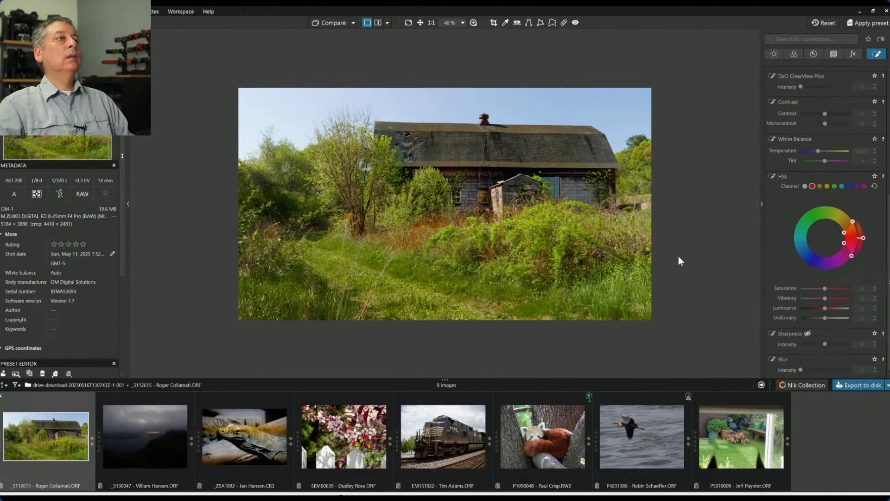
Compare the edited barn photo with the uncorrected original, toggling between the two versions.
{"action": "left_click", "coordinate": [341, 25]}
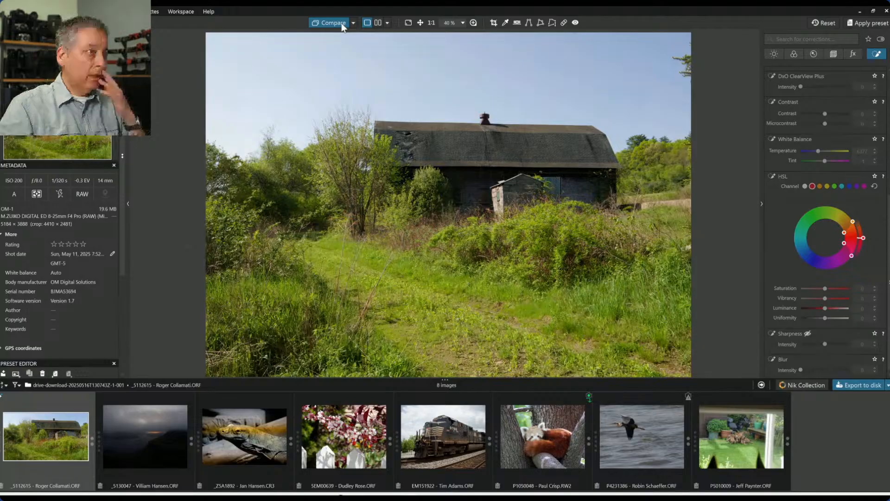
{"action": "left_click", "coordinate": [342, 23]}
{"action": "left_click", "coordinate": [341, 23]}
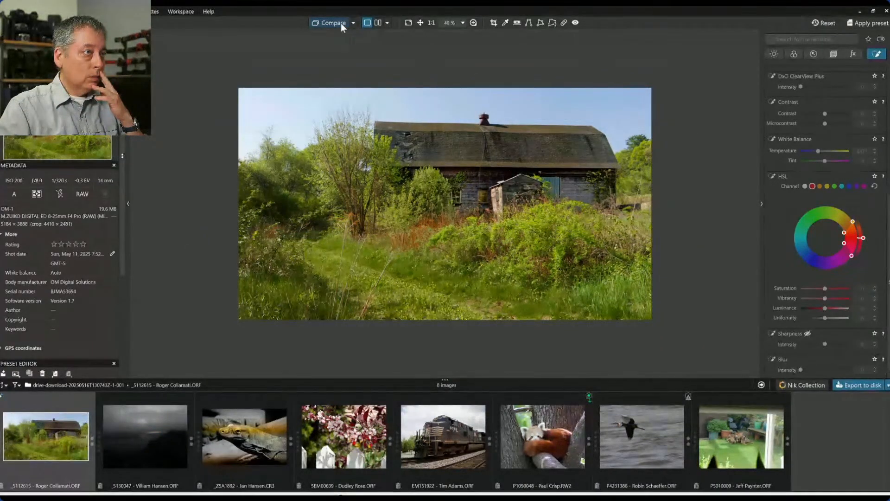
{"action": "left_click", "coordinate": [341, 23]}
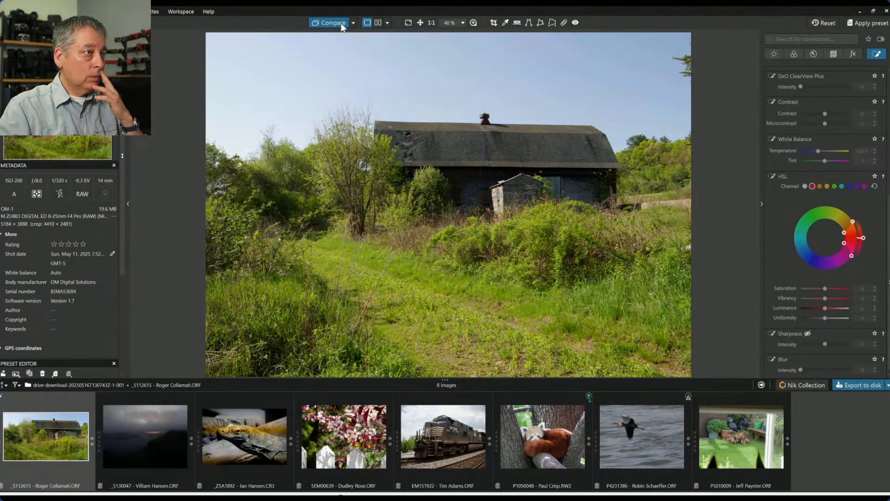
{"action": "left_click", "coordinate": [341, 23]}
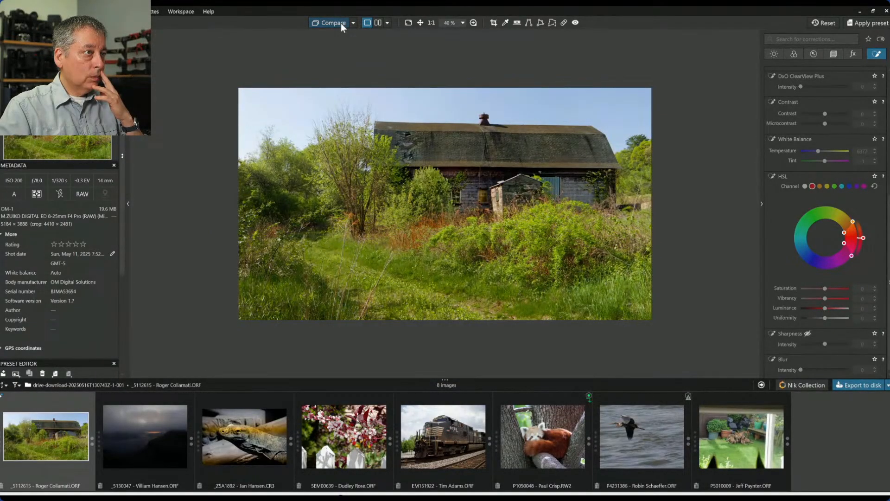
Lower the whole photo's global microcontrast to -54.
{"action": "scroll", "coordinate": [514, 237], "scroll_direction": "up", "scroll_amount": 2}
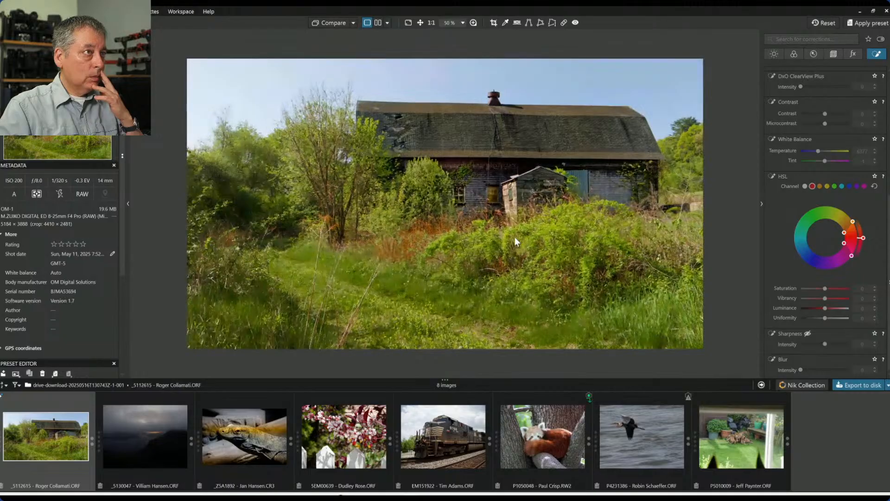
{"action": "left_click", "coordinate": [774, 55]}
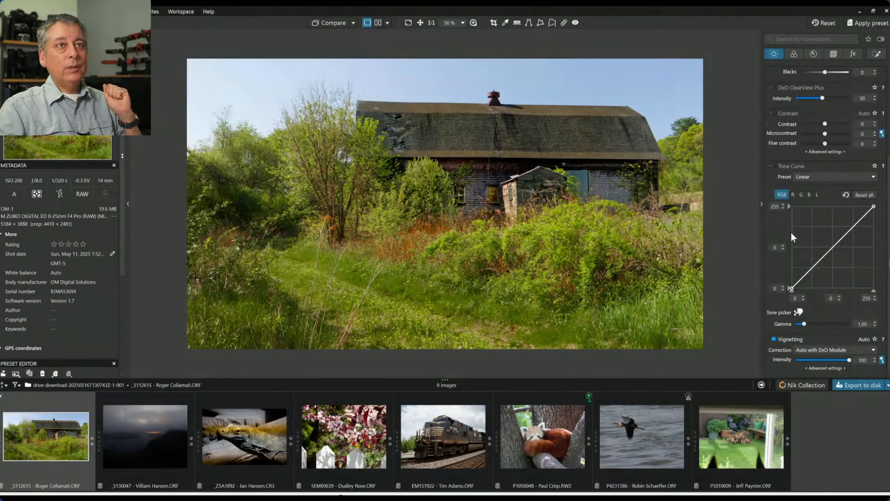
{"action": "scroll", "coordinate": [794, 251], "scroll_direction": "up", "scroll_amount": 3}
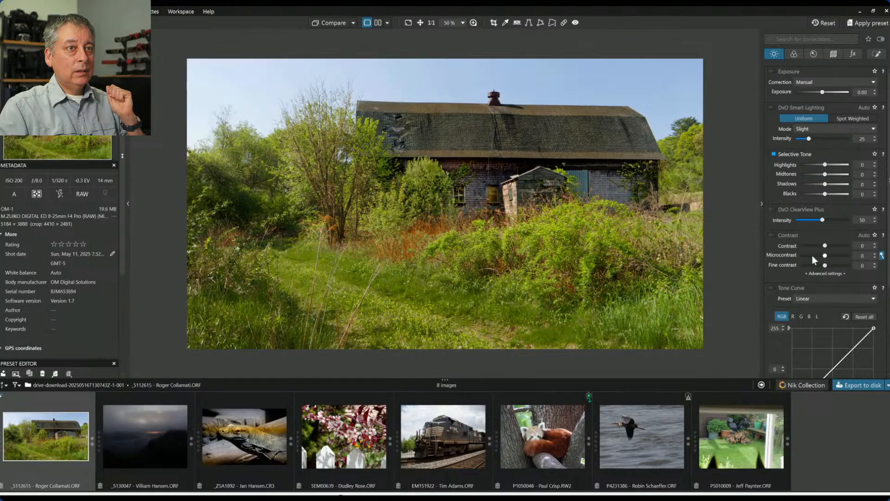
{"action": "left_click", "coordinate": [812, 255]}
{"action": "left_click_drag", "start_coordinate": [812, 255], "coordinate": [812, 256]}
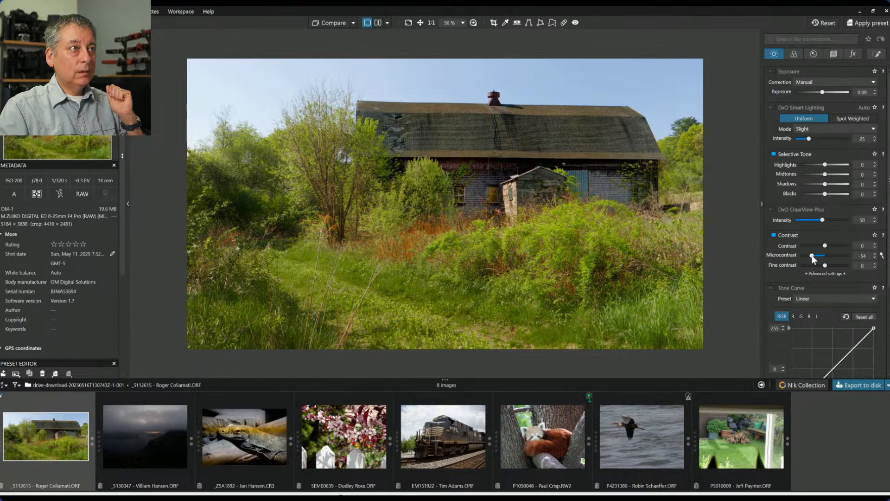
Set the global selective tone to highlights 20, midtones 14, shadows 5 and blacks -5.
{"action": "left_click_drag", "start_coordinate": [826, 195], "coordinate": [823, 195]}
{"action": "double_click", "coordinate": [823, 196]}
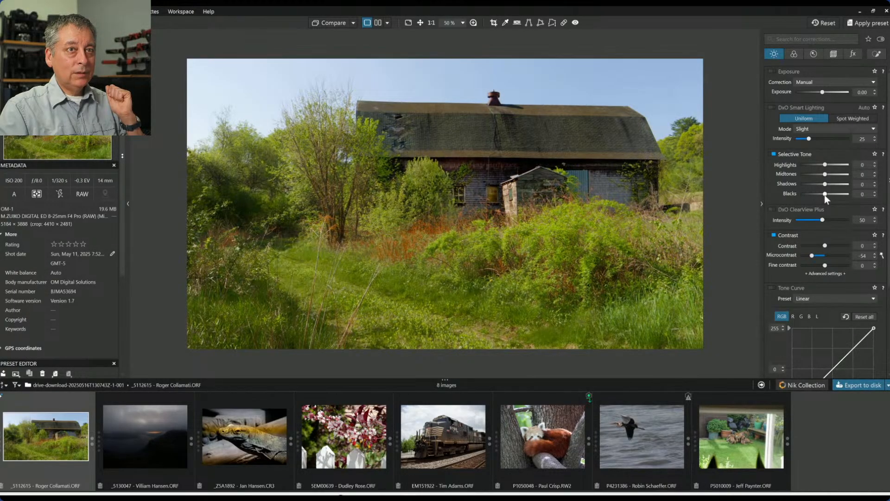
{"action": "left_click_drag", "start_coordinate": [825, 194], "coordinate": [826, 190]}
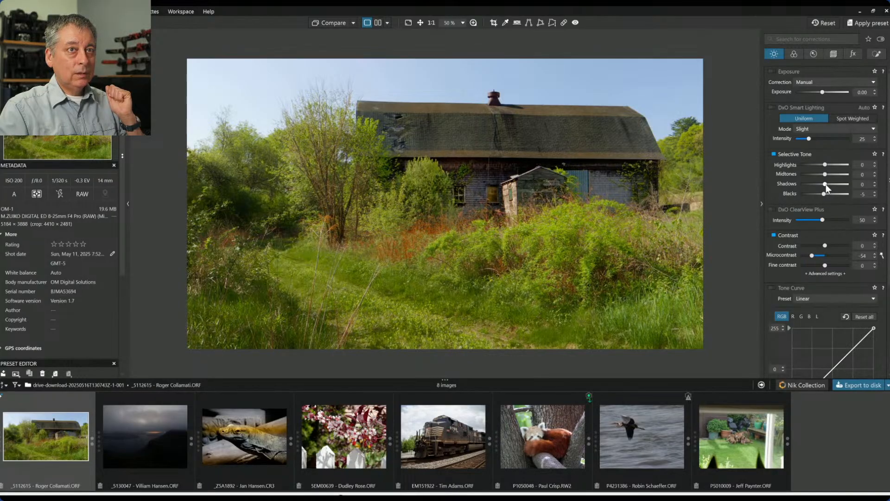
{"action": "left_click_drag", "start_coordinate": [826, 184], "coordinate": [830, 175]}
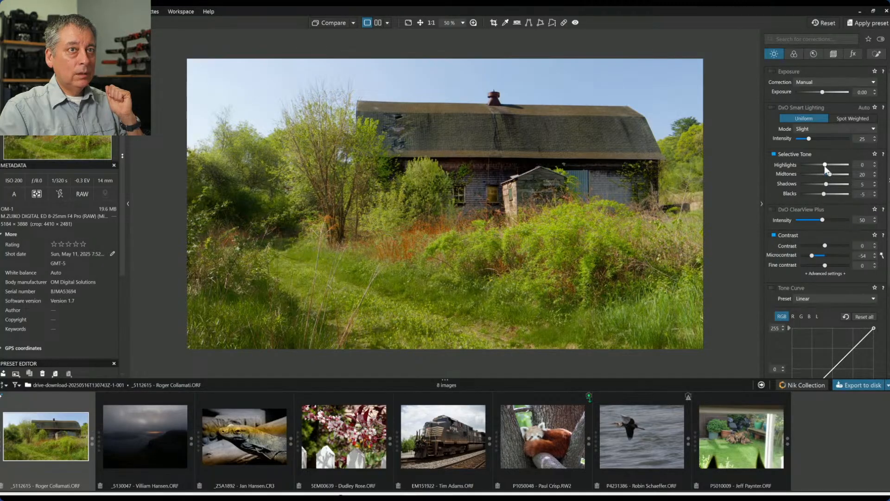
{"action": "scroll", "coordinate": [825, 166], "scroll_direction": "down", "scroll_amount": 5}
{"action": "scroll", "coordinate": [826, 166], "scroll_direction": "up", "scroll_amount": 11}
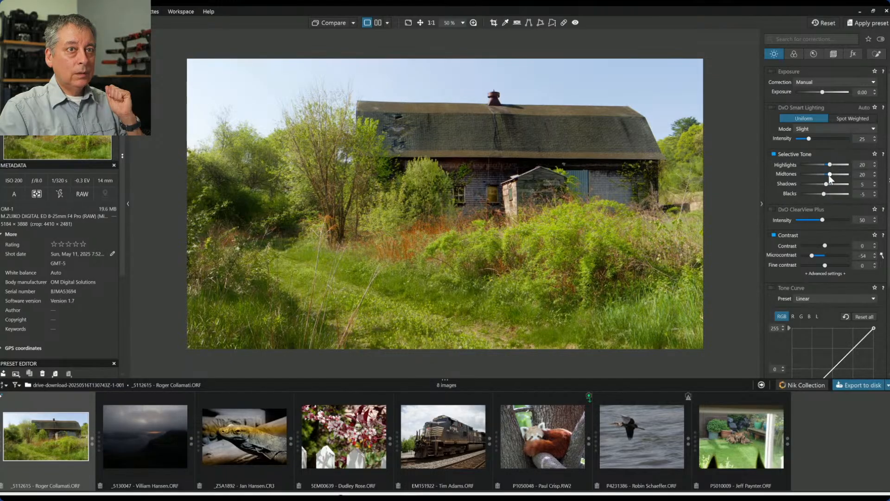
{"action": "scroll", "coordinate": [828, 175], "scroll_direction": "down", "scroll_amount": 1}
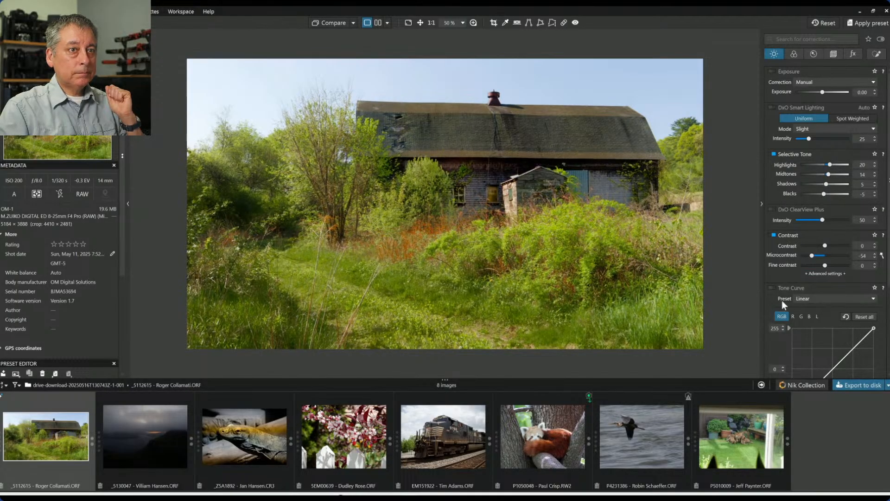
Check the global tone and microcontrast changes against the original photo and return to the edited view.
{"action": "scroll", "coordinate": [782, 300], "scroll_direction": "down", "scroll_amount": 3}
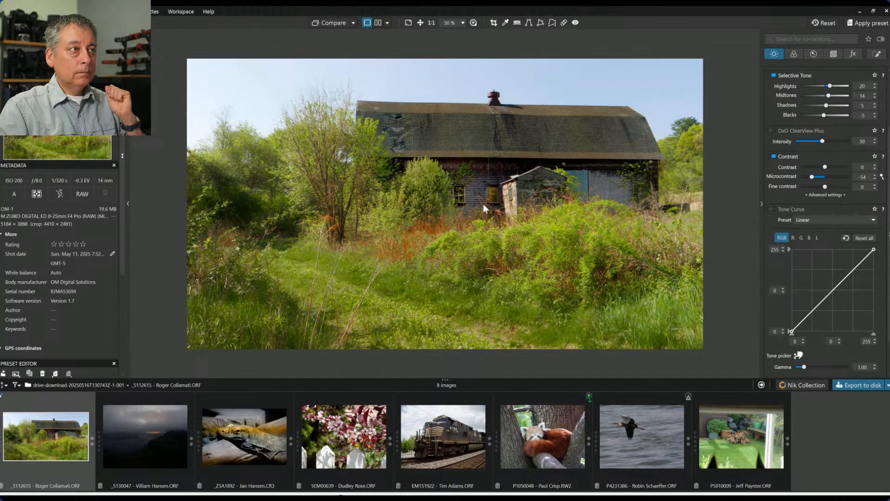
{"action": "left_click", "coordinate": [326, 23]}
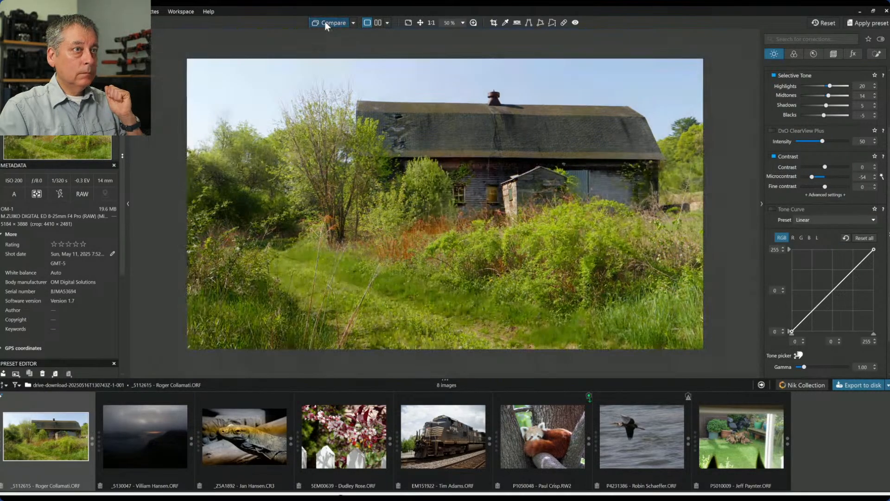
{"action": "left_click", "coordinate": [326, 23]}
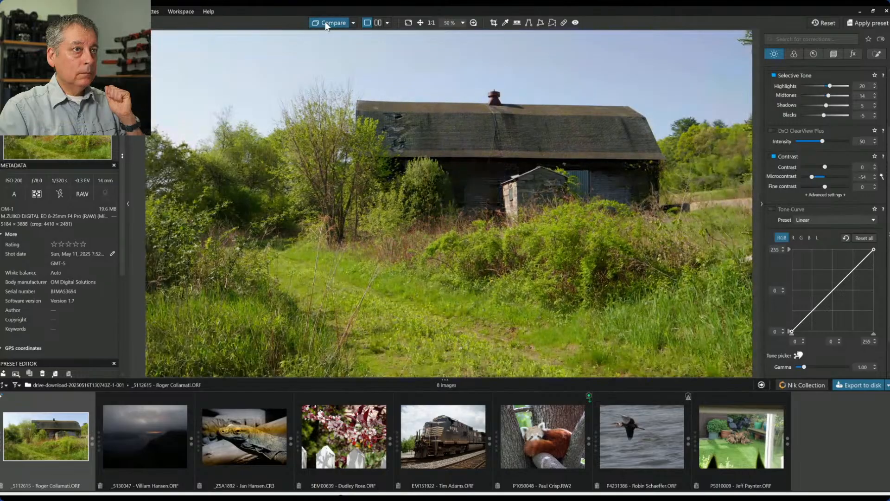
{"action": "left_click", "coordinate": [326, 24]}
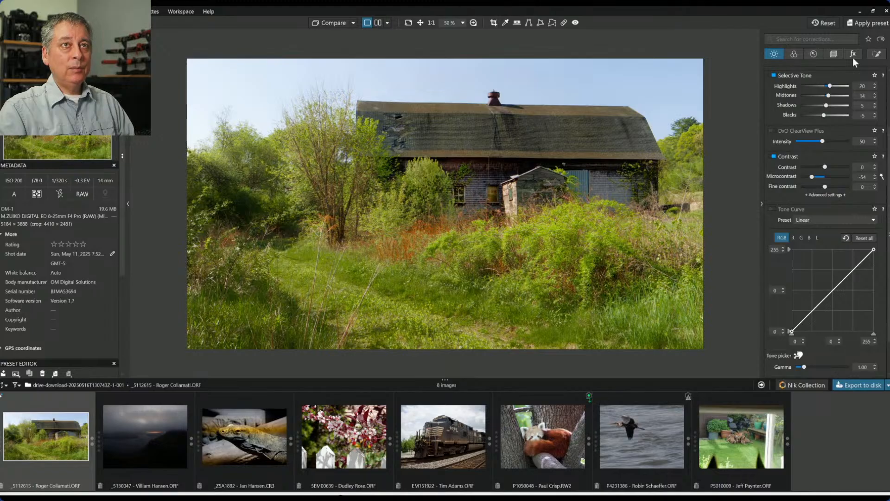
Add a new control point mask near the photo's centre, enlarge it over nearly the whole frame, and set chroma and luma selectivity to 0.
{"action": "left_click", "coordinate": [877, 54]}
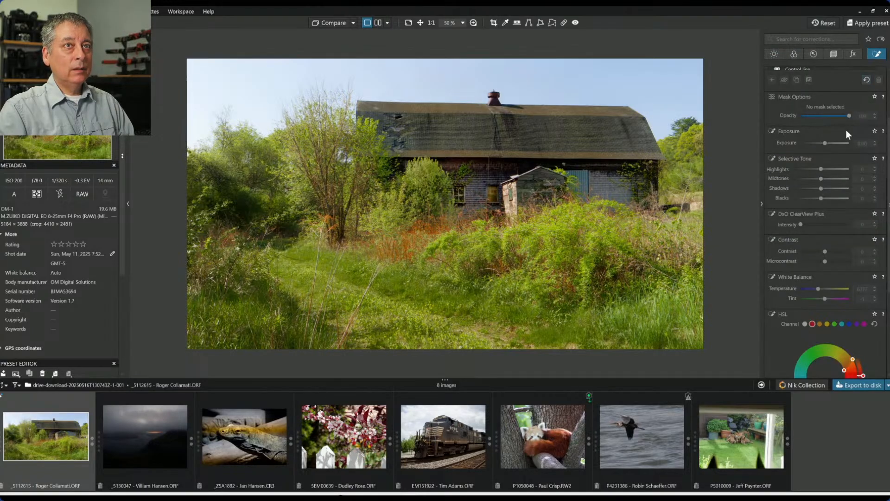
{"action": "scroll", "coordinate": [839, 182], "scroll_direction": "up", "scroll_amount": 2}
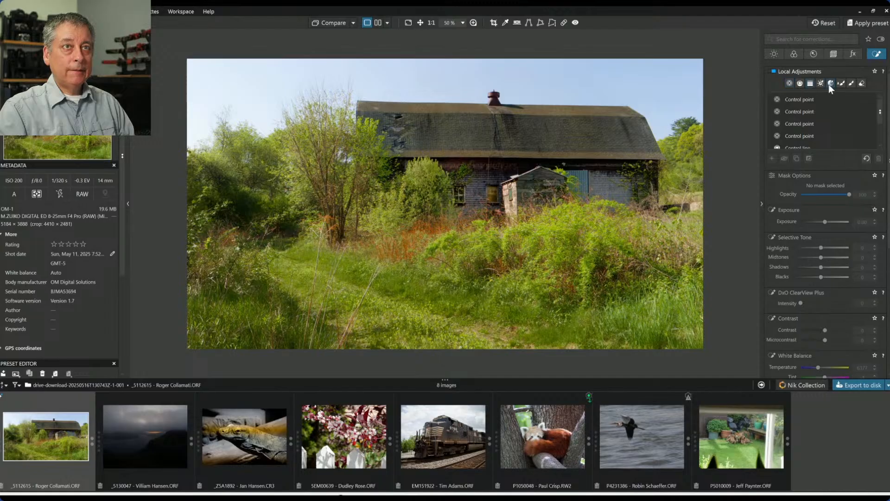
{"action": "left_click", "coordinate": [789, 83]}
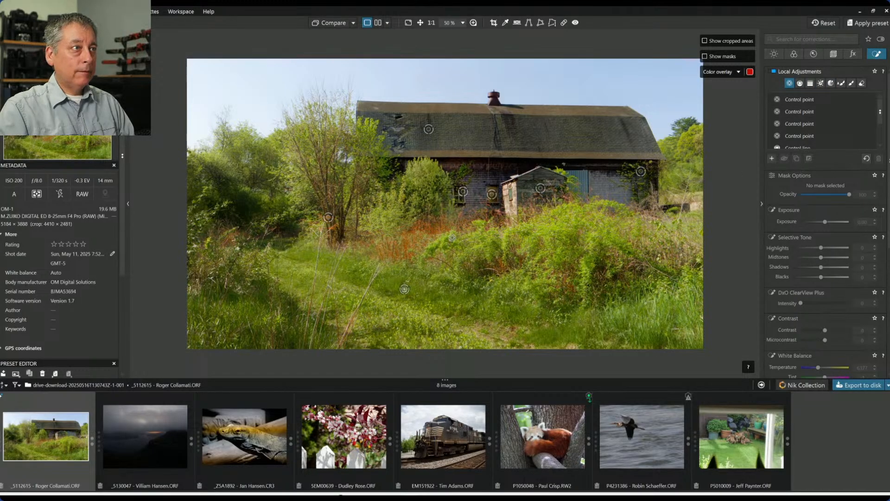
{"action": "left_click", "coordinate": [446, 231]}
{"action": "left_click_drag", "start_coordinate": [457, 229], "coordinate": [729, 186]}
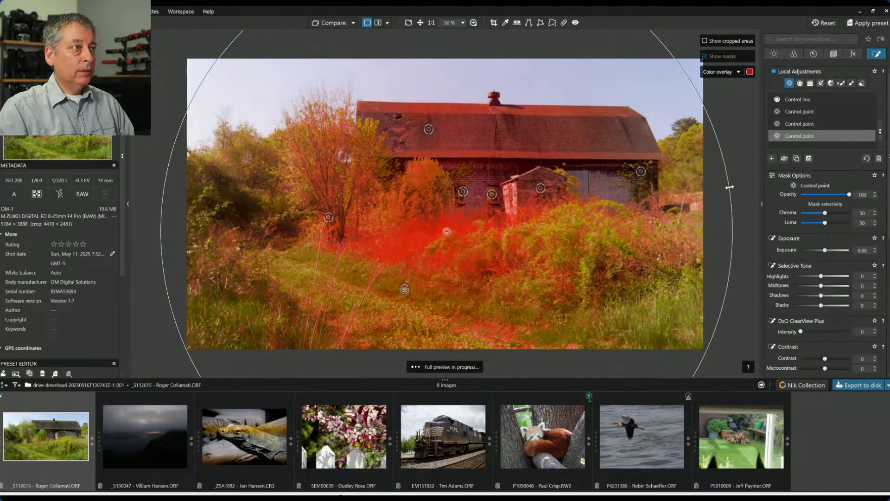
{"action": "left_click", "coordinate": [800, 213]}
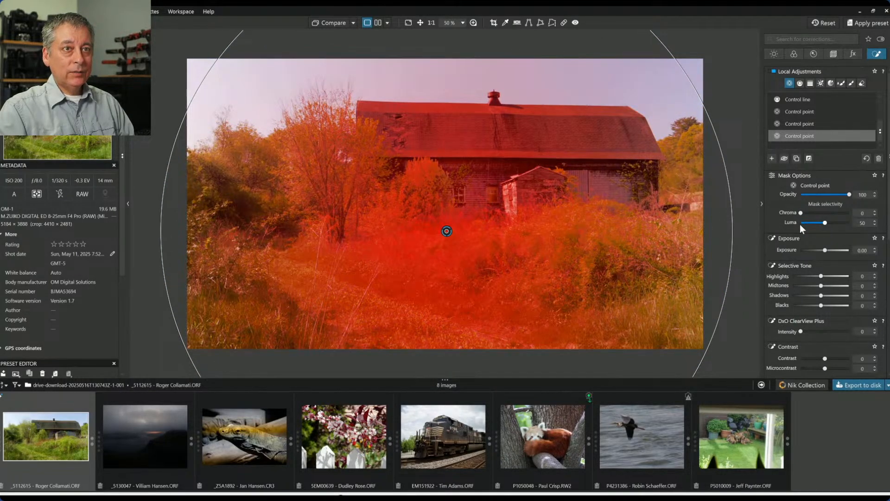
{"action": "left_click", "coordinate": [800, 224]}
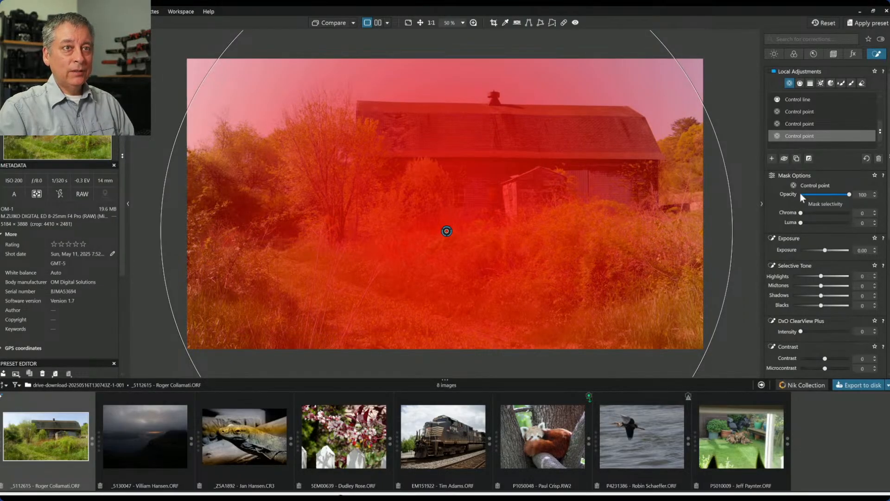
Invert the frame-wide control point mask so it affects the photo's outer edges, and set its exposure to -0.67.
{"action": "left_click", "coordinate": [809, 158]}
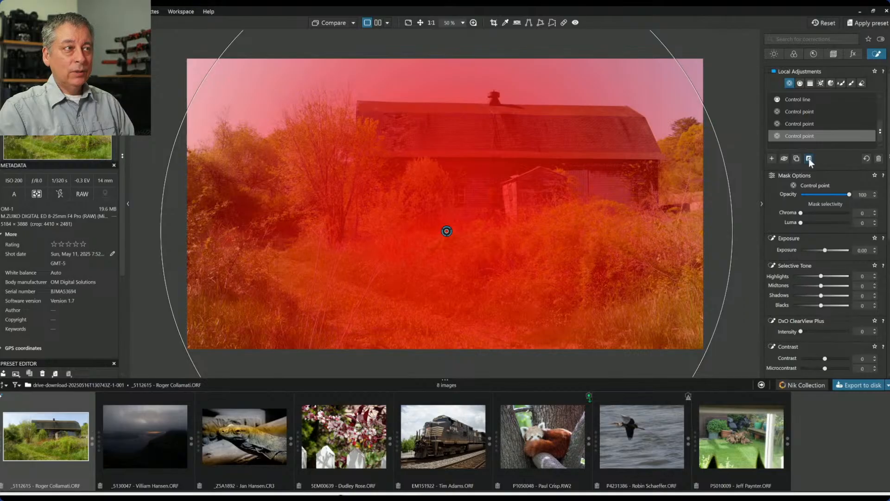
{"action": "left_click", "coordinate": [809, 159]}
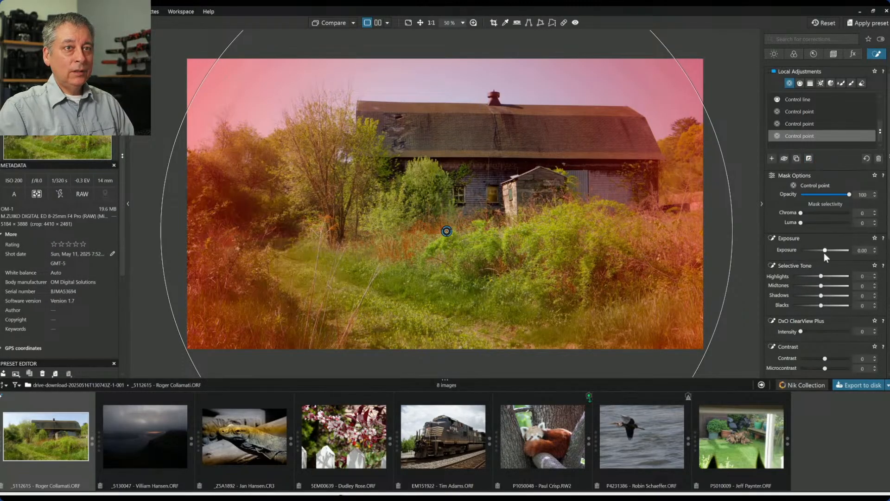
{"action": "left_click_drag", "start_coordinate": [825, 252], "coordinate": [816, 253]}
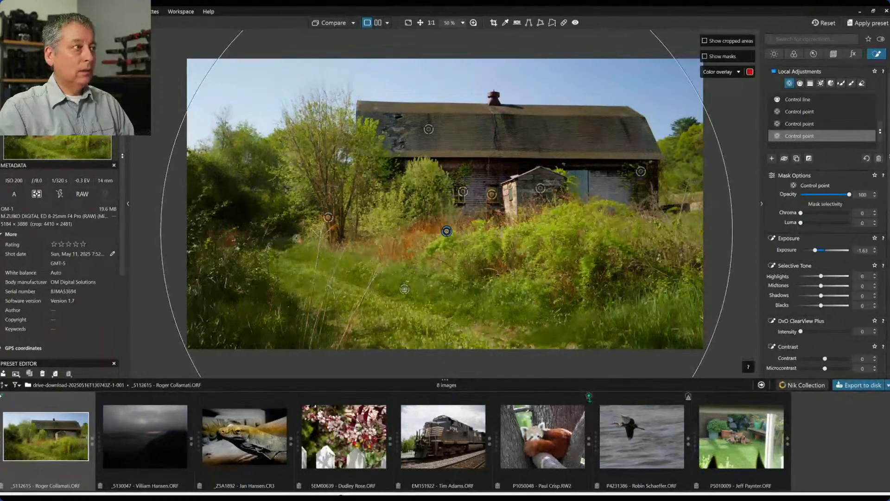
{"action": "left_click_drag", "start_coordinate": [816, 251], "coordinate": [821, 252]}
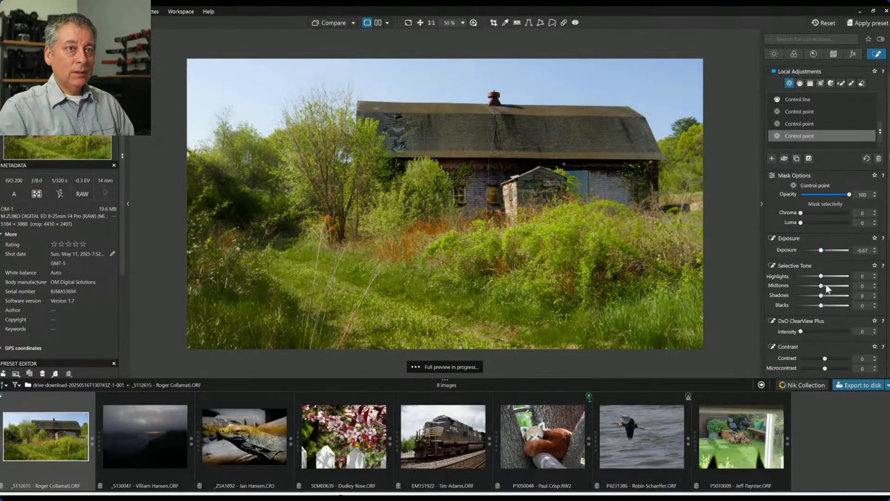
Set the inverted mask's blacks to -14, shrink its circle to about the photo's width, and deselect the mask.
{"action": "left_click_drag", "start_coordinate": [821, 305], "coordinate": [819, 300]}
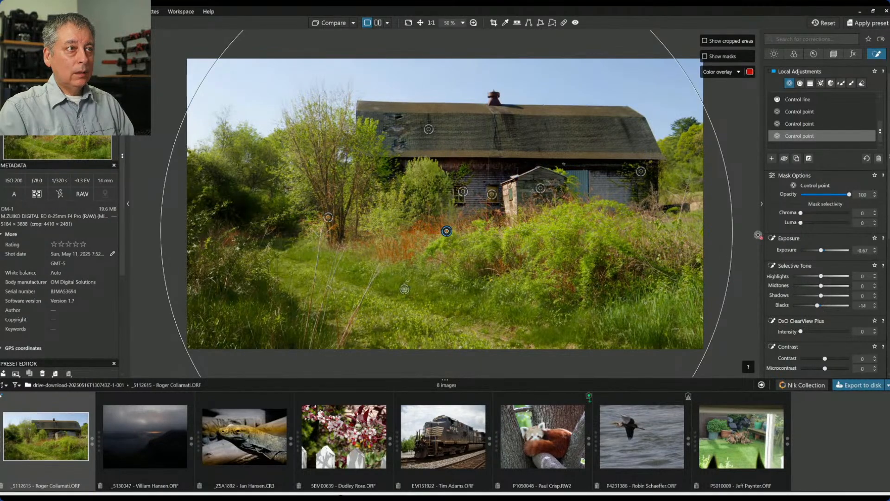
{"action": "left_click_drag", "start_coordinate": [735, 239], "coordinate": [705, 229]}
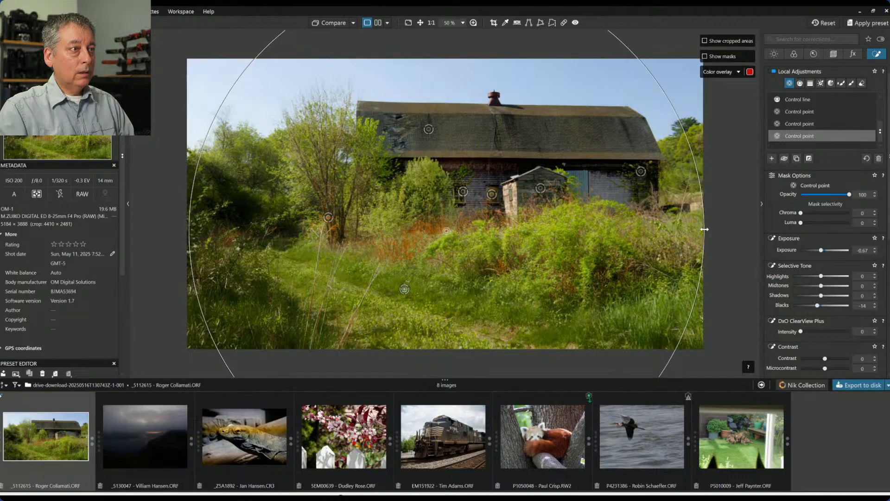
{"action": "key", "text": "Escape"}
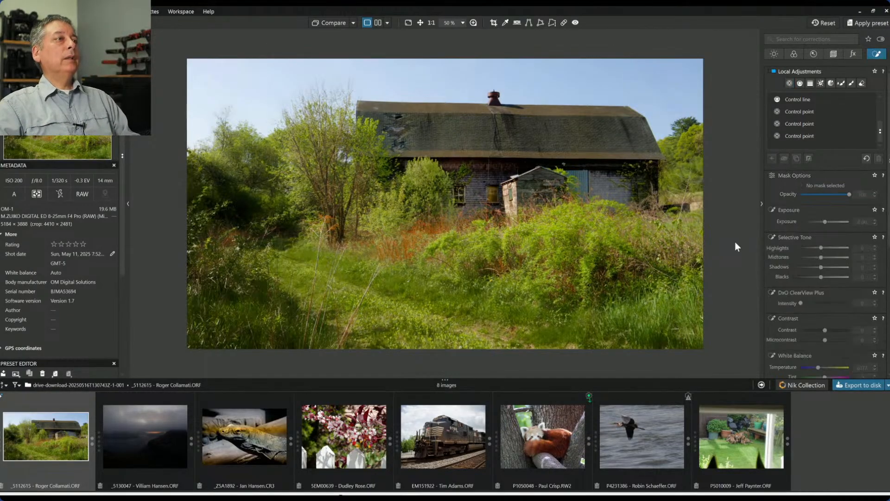
{"action": "scroll", "coordinate": [722, 256], "scroll_direction": "down", "scroll_amount": 1}
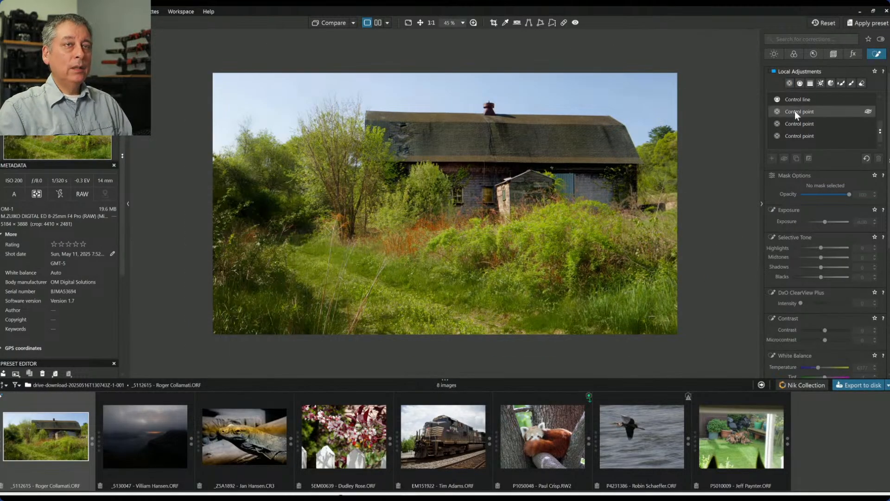
Try the Neutral Black and White rendering on the photo and switch back to Neutral color.
{"action": "left_click", "coordinate": [794, 53]}
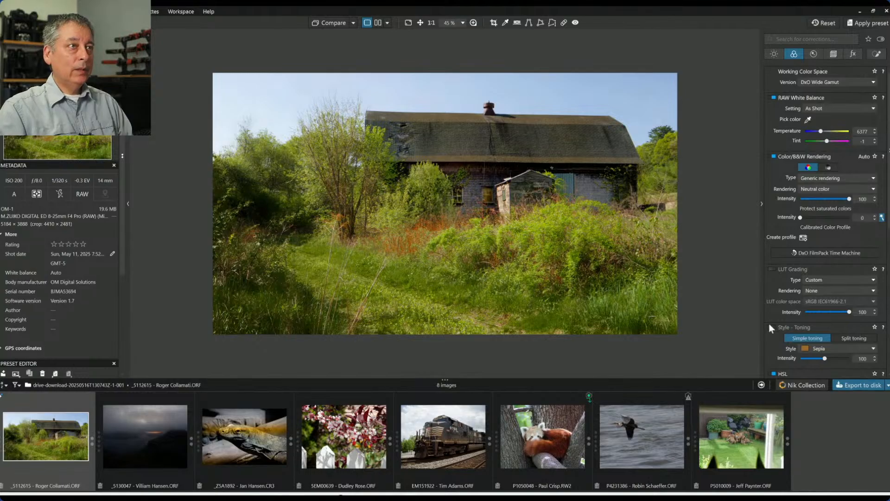
{"action": "left_click", "coordinate": [829, 168]}
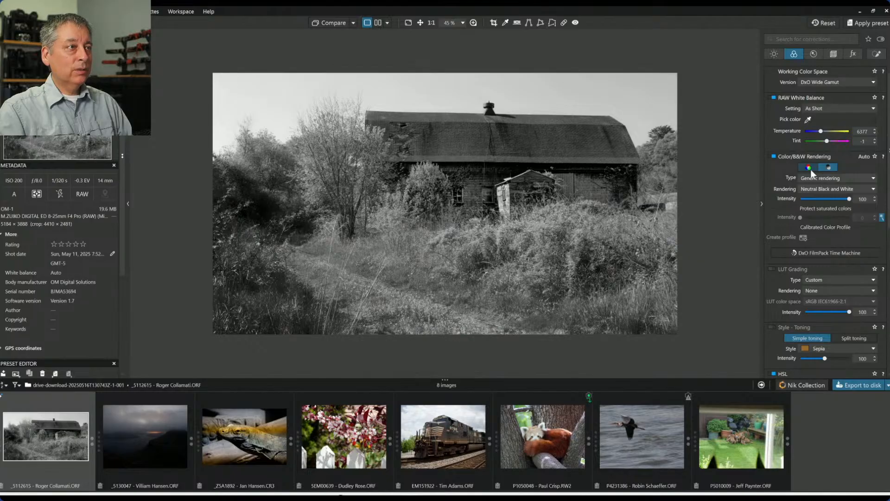
{"action": "left_click", "coordinate": [810, 168]}
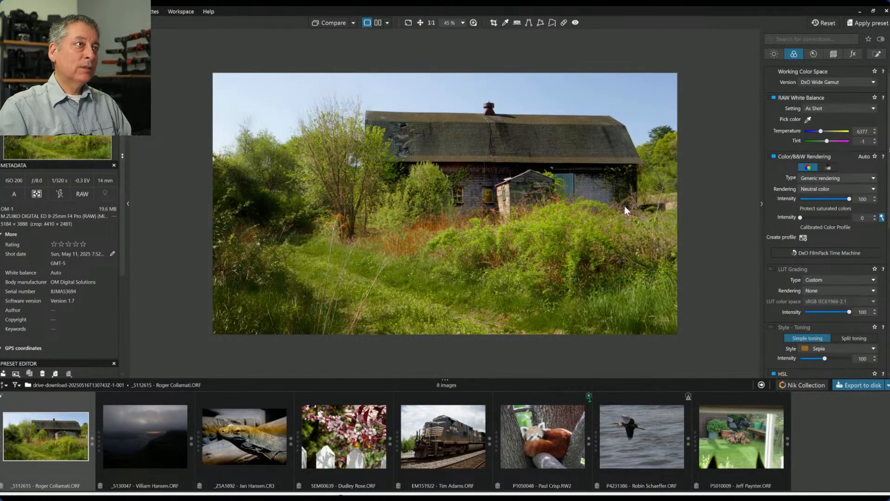
{"action": "scroll", "coordinate": [625, 206], "scroll_direction": "up", "scroll_amount": 1}
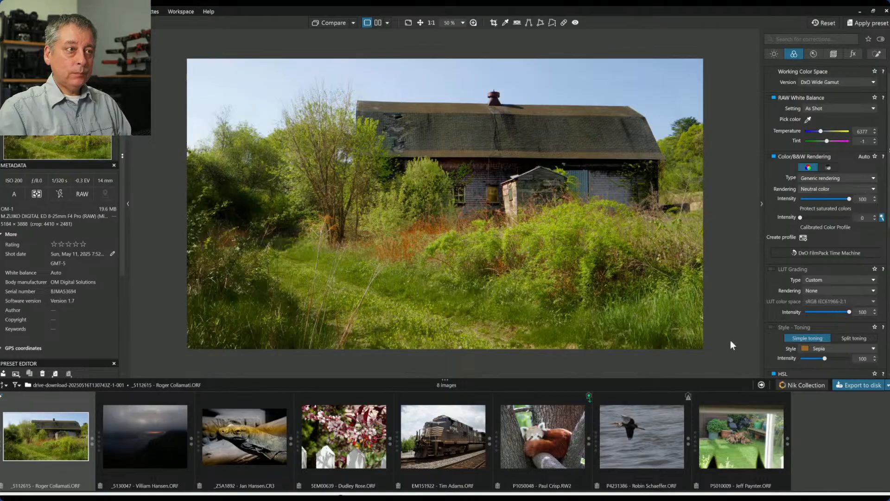
Export the edited photo with Standard output as a JPEG to the original image folder.
{"action": "left_click", "coordinate": [858, 385]}
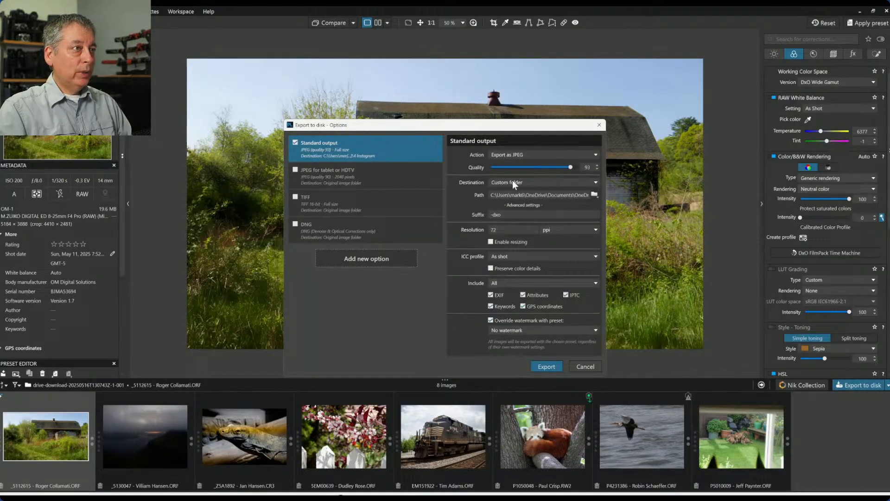
{"action": "left_click", "coordinate": [549, 183]}
{"action": "left_click", "coordinate": [547, 193]}
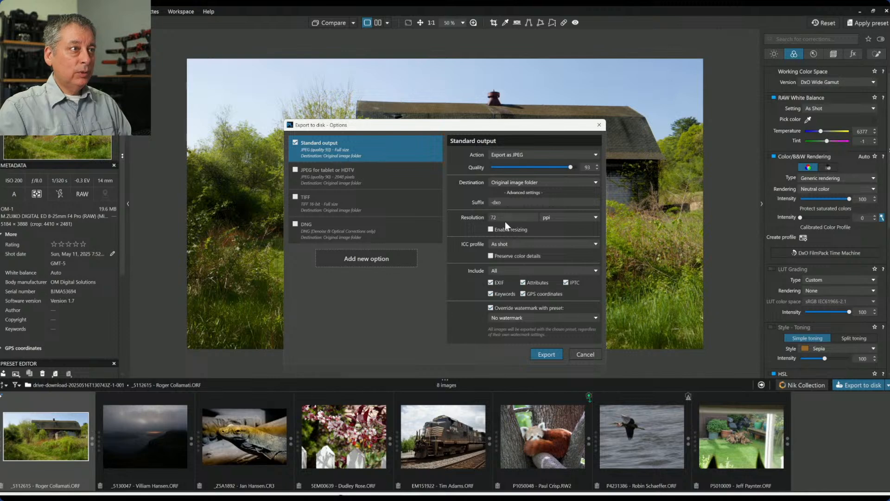
{"action": "left_click", "coordinate": [547, 354]}
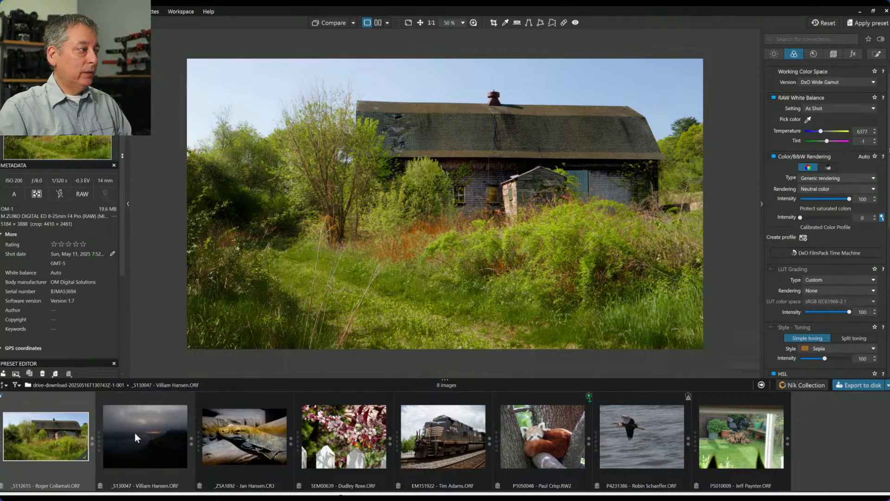
Reset all corrections on the RAW photo and choose its exported Standard output JPEG as the comparison reference.
{"action": "left_click", "coordinate": [824, 22]}
{"action": "left_click", "coordinate": [353, 22]}
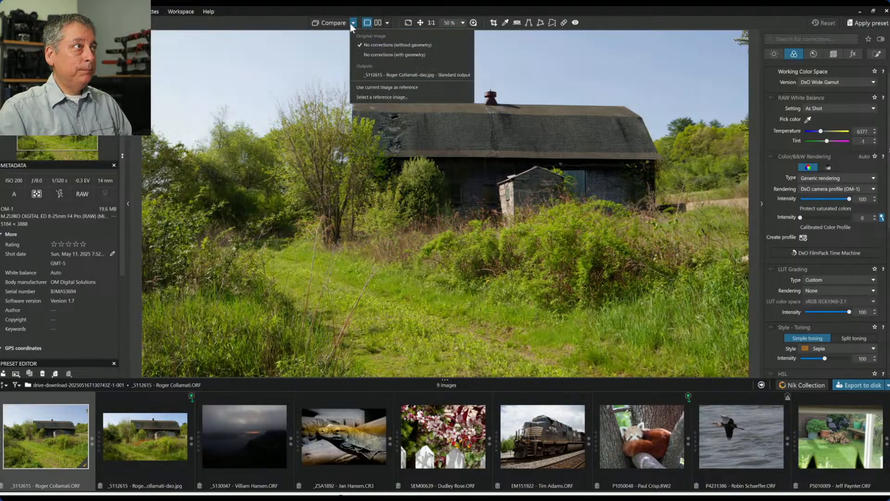
{"action": "left_click", "coordinate": [370, 75]}
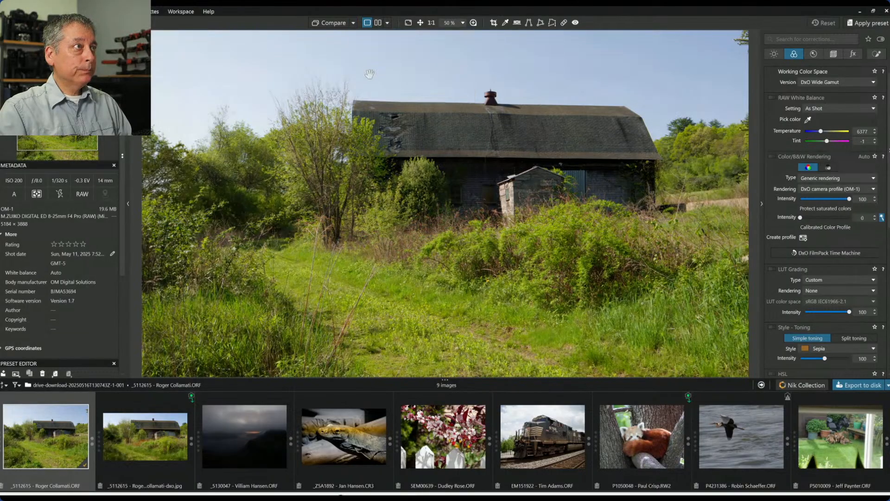
Show the exported JPEG and the uncorrected photo side by side in an enlarged view without palettes or filmstrip.
{"action": "left_click", "coordinate": [376, 27]}
{"action": "key", "text": "F9"}
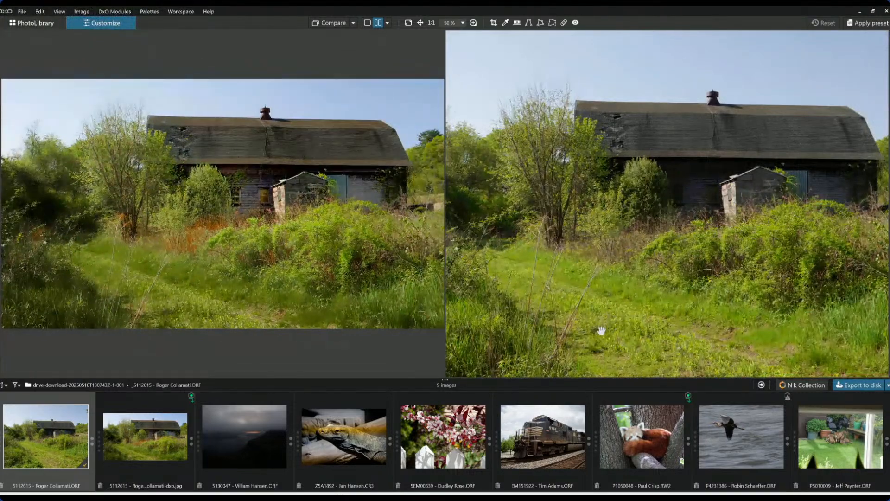
{"action": "left_click_drag", "start_coordinate": [528, 381], "coordinate": [540, 403]}
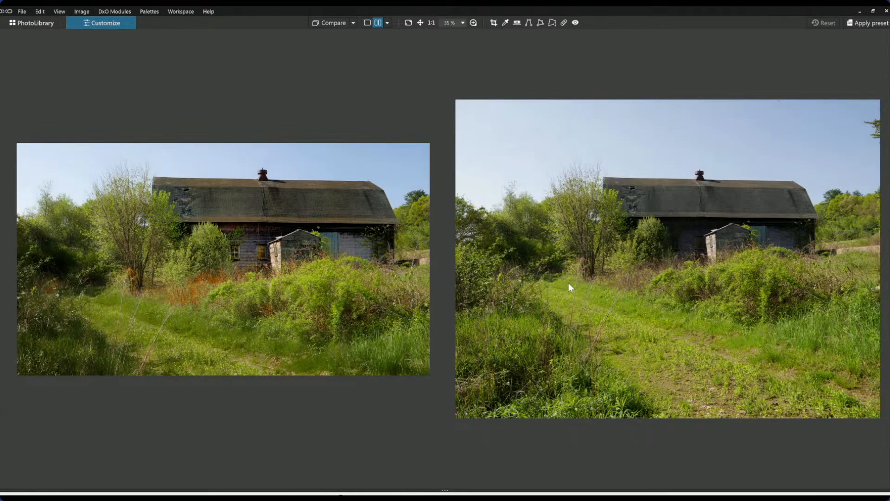
Compare both versions in a vertical split view, sweeping the divider across the whole photo.
{"action": "left_click", "coordinate": [387, 23]}
{"action": "left_click", "coordinate": [399, 55]}
{"action": "scroll", "coordinate": [421, 126], "scroll_direction": "up", "scroll_amount": 2}
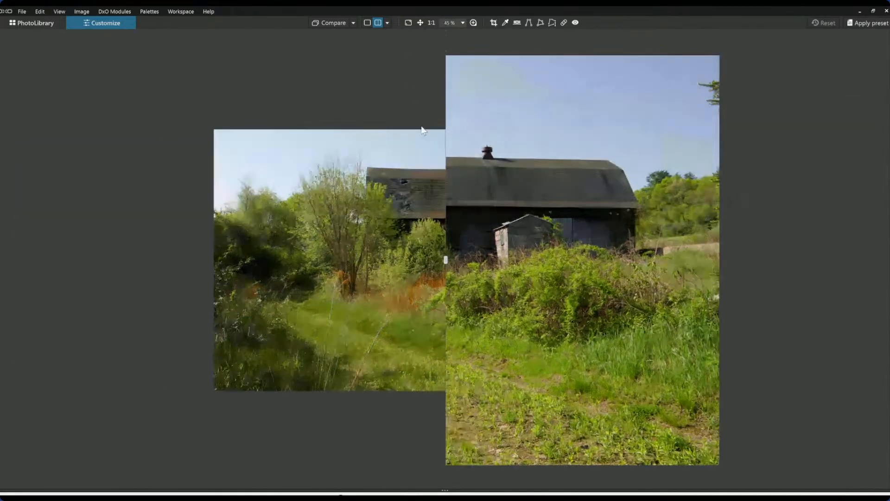
{"action": "left_click_drag", "start_coordinate": [446, 259], "coordinate": [237, 236]}
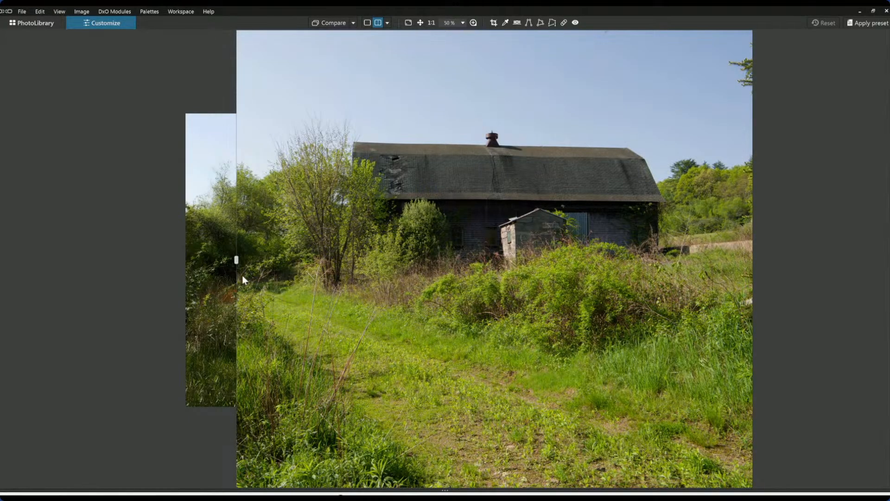
{"action": "left_click_drag", "start_coordinate": [237, 260], "coordinate": [811, 251]}
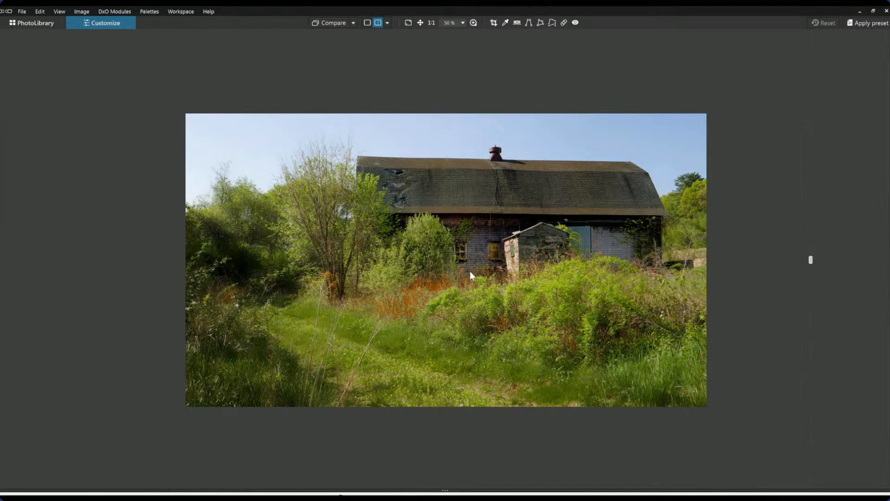
Look at the dark mountain landscape in the photo library and reopen the barn RAW photo for editing.
{"action": "left_click", "coordinate": [41, 24]}
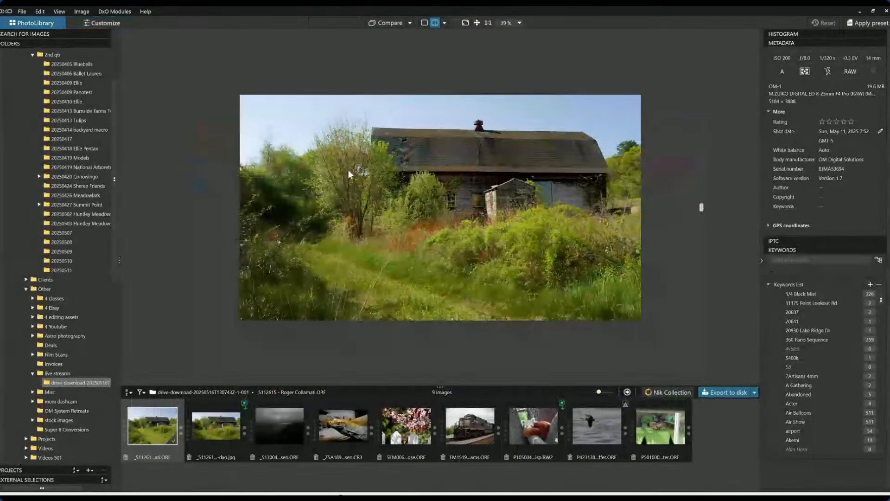
{"action": "left_click", "coordinate": [289, 438]}
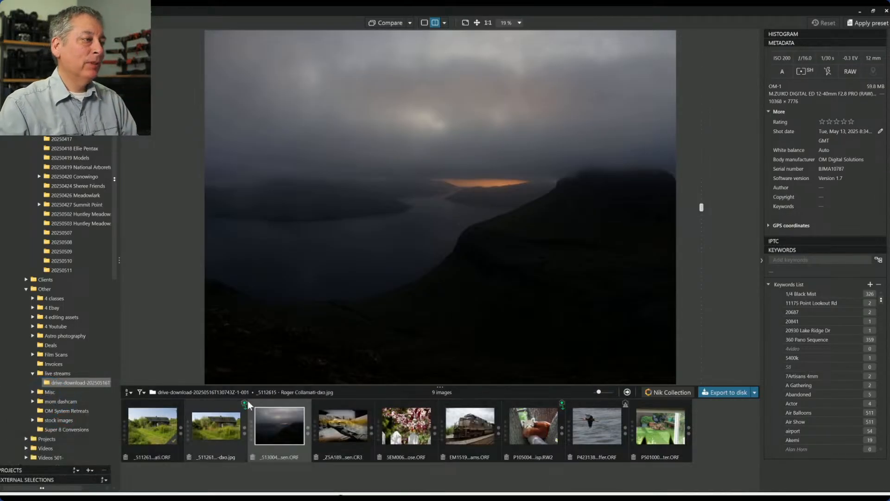
{"action": "double_click", "coordinate": [156, 435]}
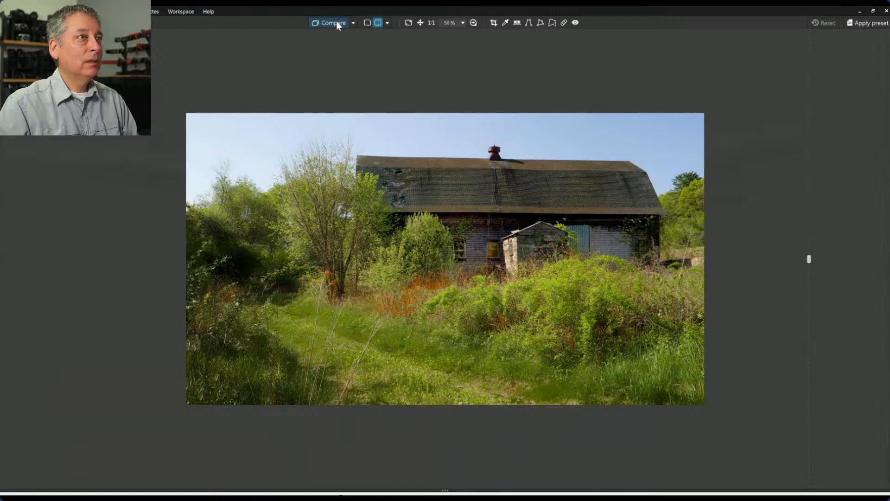
Switch the comparison to a horizontal split of the barn photo and return to the single-image view.
{"action": "left_click", "coordinate": [380, 24]}
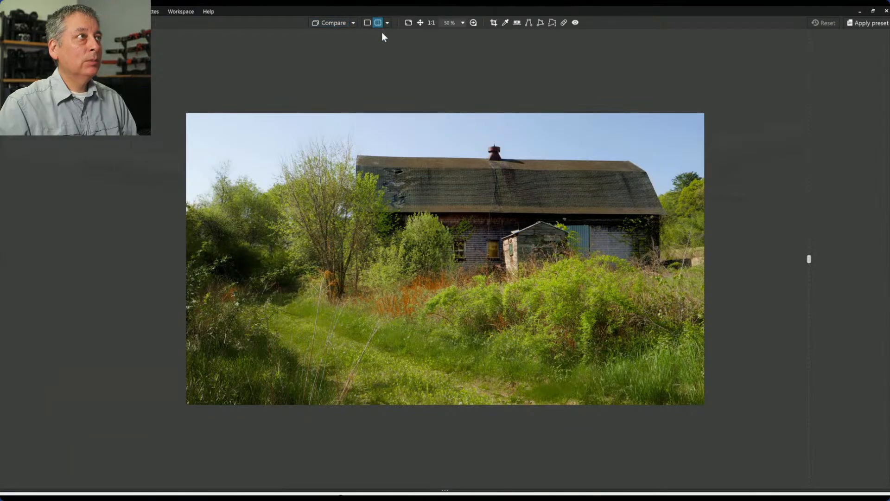
{"action": "left_click", "coordinate": [332, 22]}
{"action": "left_click", "coordinate": [333, 21]}
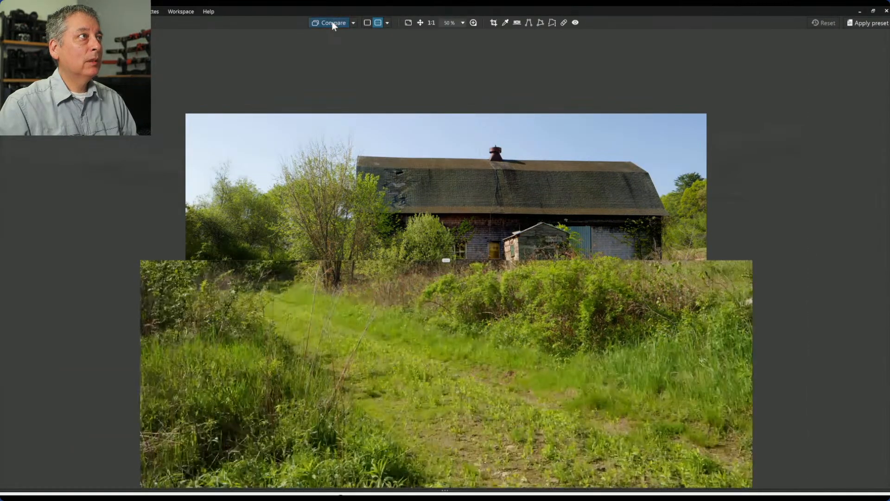
{"action": "left_click", "coordinate": [364, 24]}
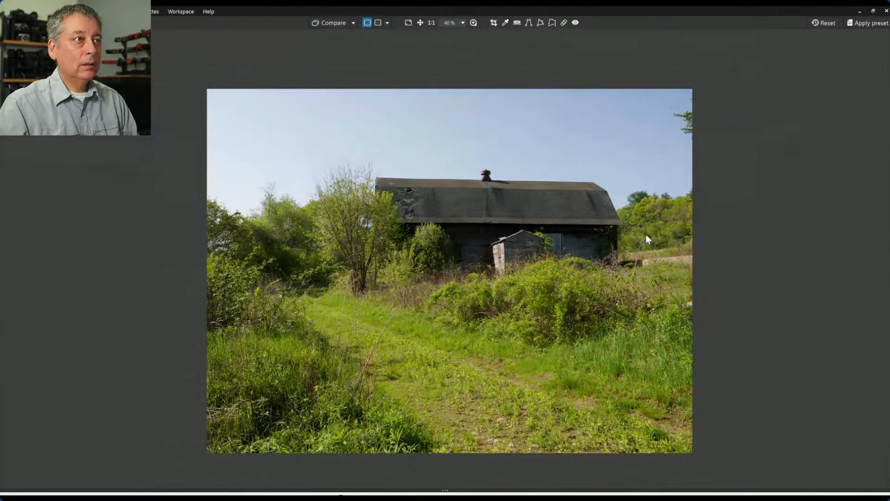
Add a control line mask just above the barn roof, fading down to the barn wall, and sample the sky for it.
{"action": "left_click", "coordinate": [885, 260]}
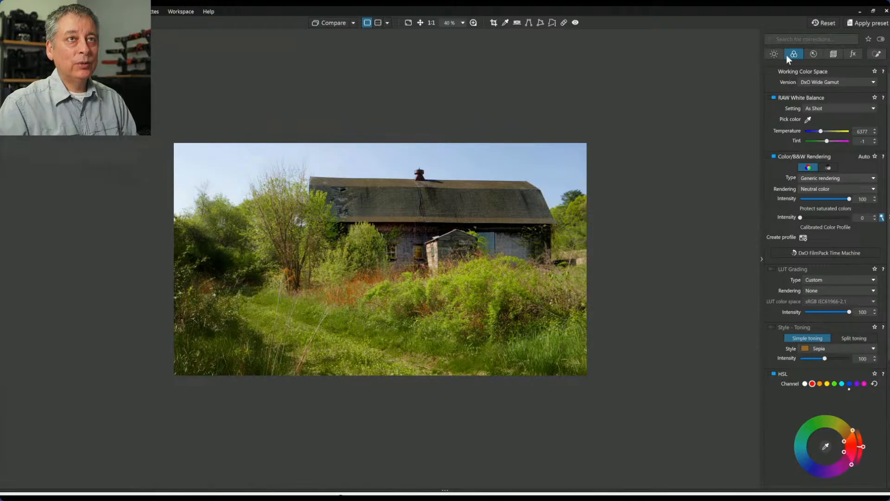
{"action": "left_click", "coordinate": [876, 53]}
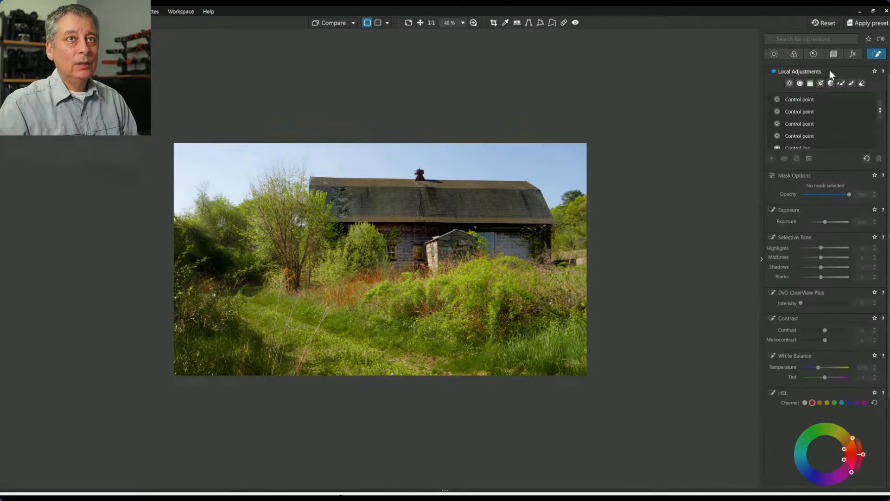
{"action": "left_click", "coordinate": [800, 83]}
{"action": "left_click_drag", "start_coordinate": [481, 174], "coordinate": [482, 240]}
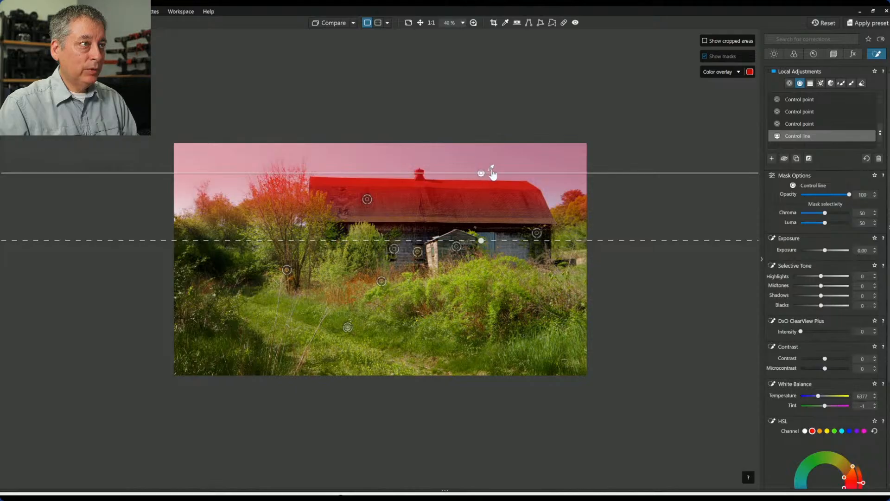
{"action": "left_click_drag", "start_coordinate": [491, 170], "coordinate": [494, 162]}
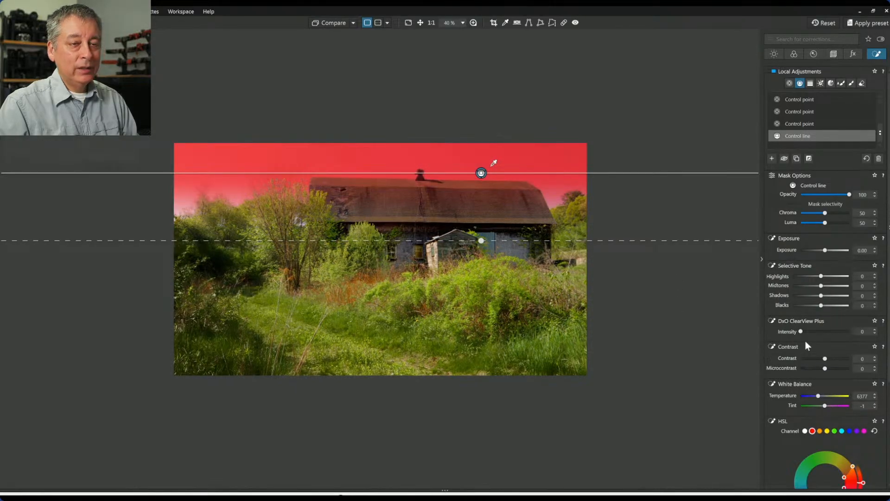
Set the sky control line's ClearView Plus intensity to 36 and deselect the mask.
{"action": "left_click", "coordinate": [849, 331]}
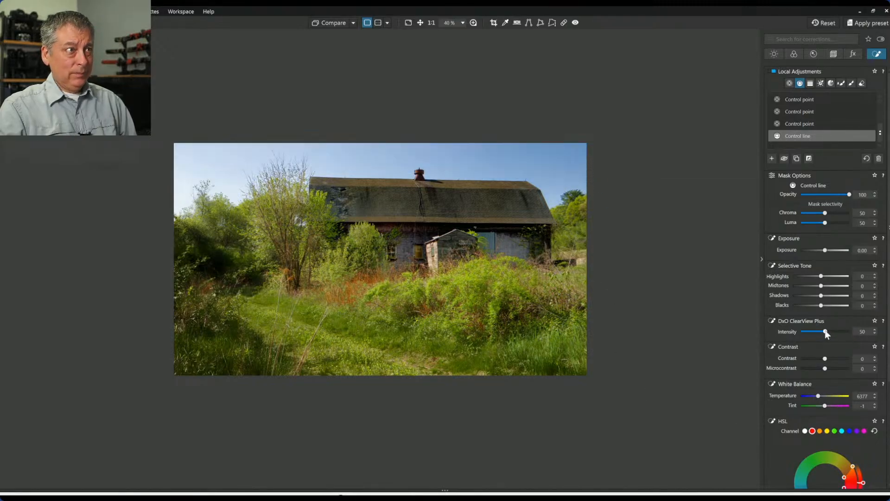
{"action": "mouse_move", "coordinate": [826, 331]}
{"action": "left_mouse_down"}
{"action": "mouse_move", "coordinate": [797, 333]}
{"action": "mouse_move", "coordinate": [826, 332]}
{"action": "mouse_move", "coordinate": [819, 334]}
{"action": "left_mouse_up"}
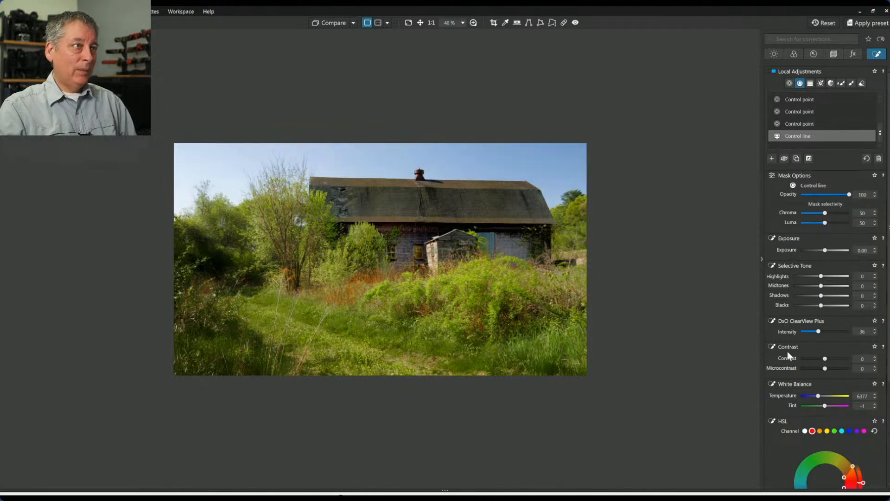
{"action": "scroll", "coordinate": [699, 340], "scroll_direction": "up", "scroll_amount": 2}
{"action": "key", "text": "Escape"}
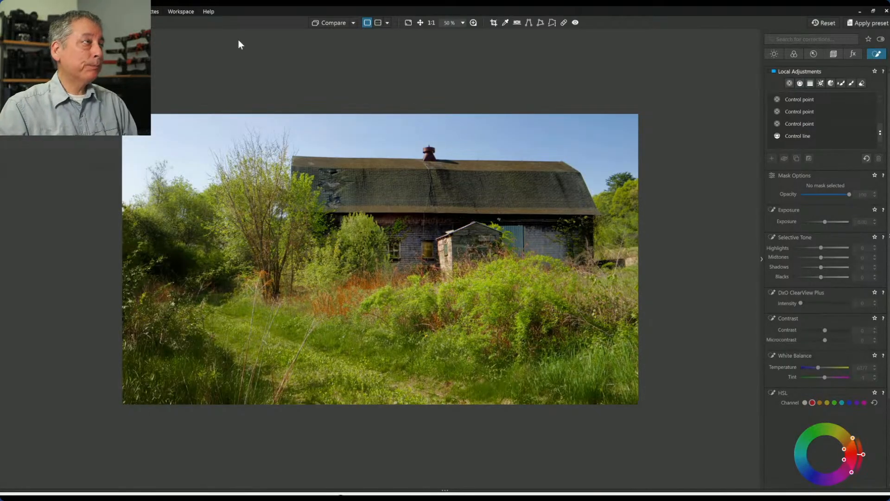
Return to the photo library, look at the exported barn JPEG and bring up the dark mountain landscape RAW photo.
{"action": "left_click", "coordinate": [22, 23]}
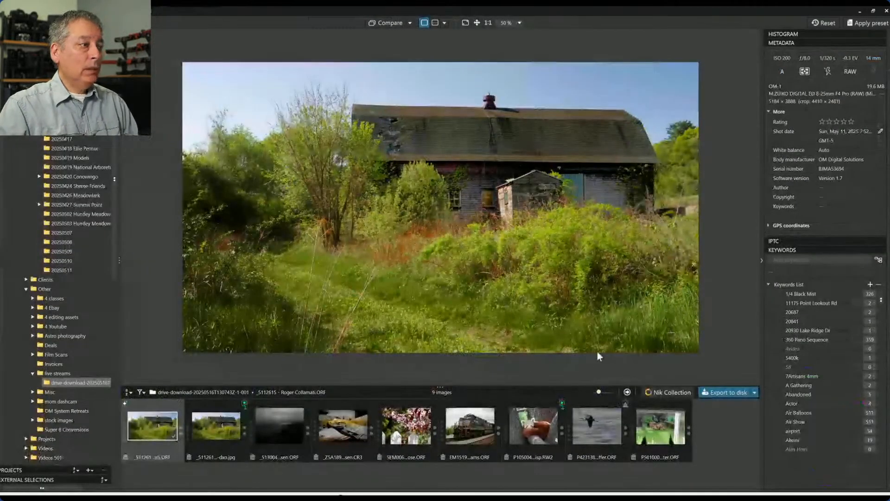
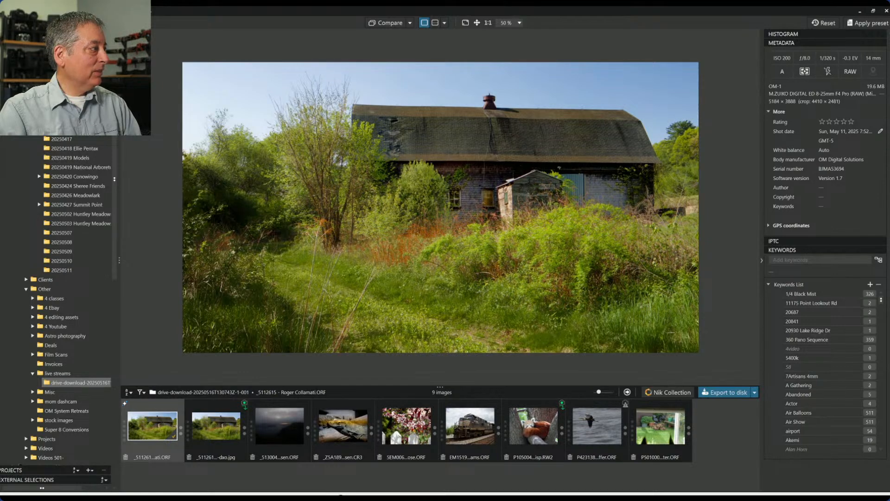
{"action": "left_click", "coordinate": [216, 438]}
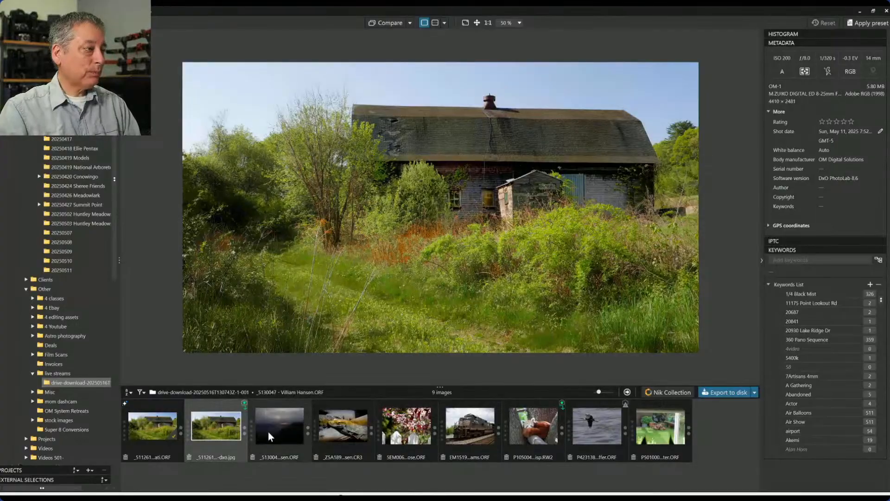
{"action": "left_click", "coordinate": [277, 431]}
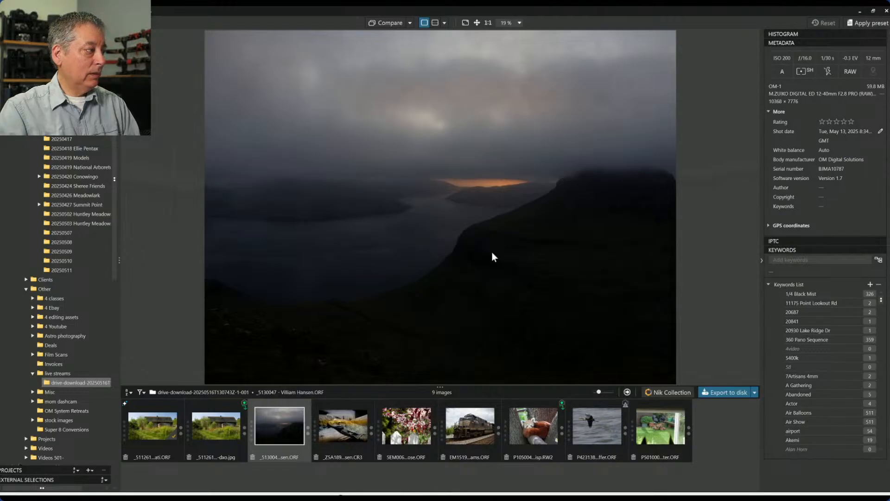
Apply a preset to the dark mountain landscape RAW photo and open it for editing.
{"action": "scroll", "coordinate": [495, 257], "scroll_direction": "down", "scroll_amount": 2}
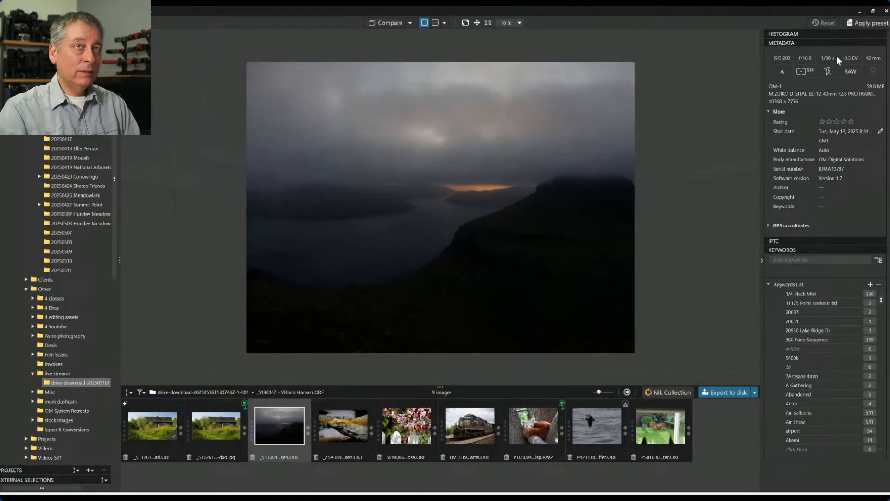
{"action": "left_click", "coordinate": [861, 27]}
{"action": "left_click", "coordinate": [336, 165]}
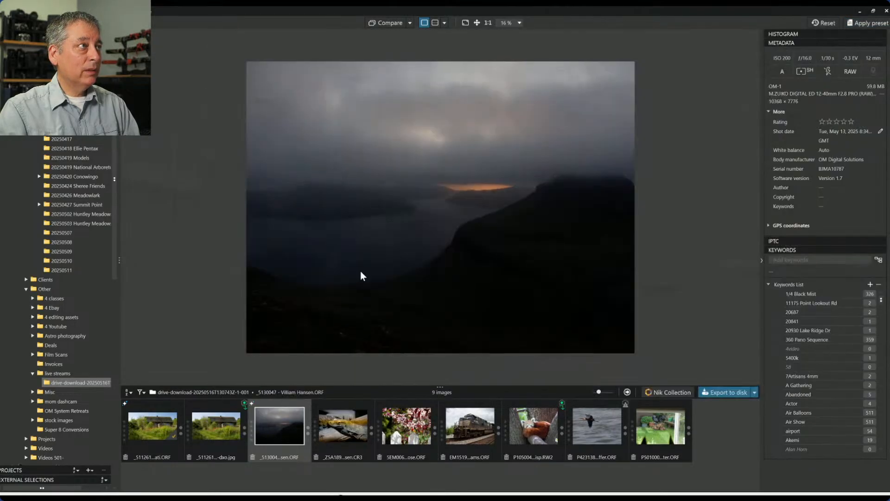
{"action": "double_click", "coordinate": [286, 440]}
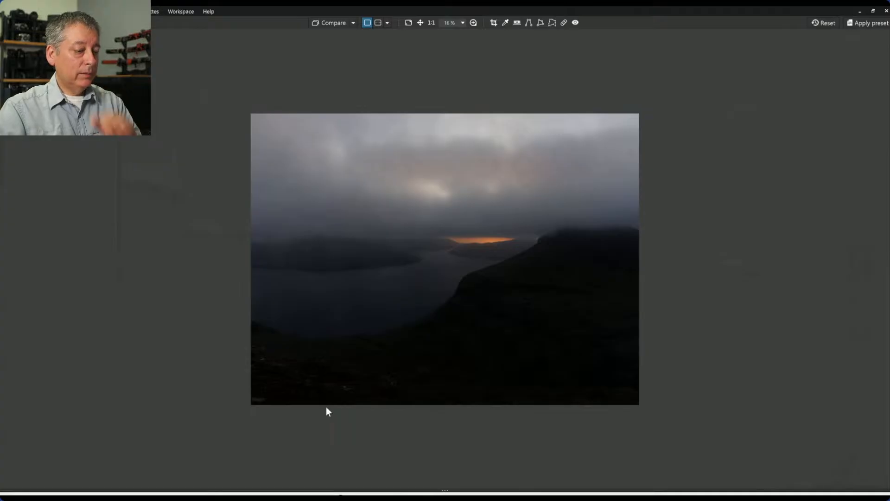
{"action": "scroll", "coordinate": [380, 369], "scroll_direction": "up", "scroll_amount": 1}
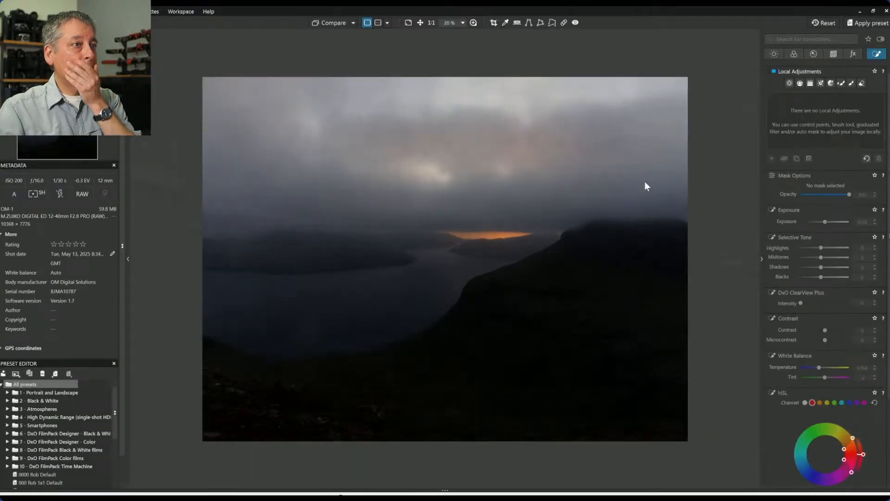
Try a global exposure of 2.56 on the landscape photo, compare it with the original brightness and reset it to 0.
{"action": "left_click", "coordinate": [772, 54]}
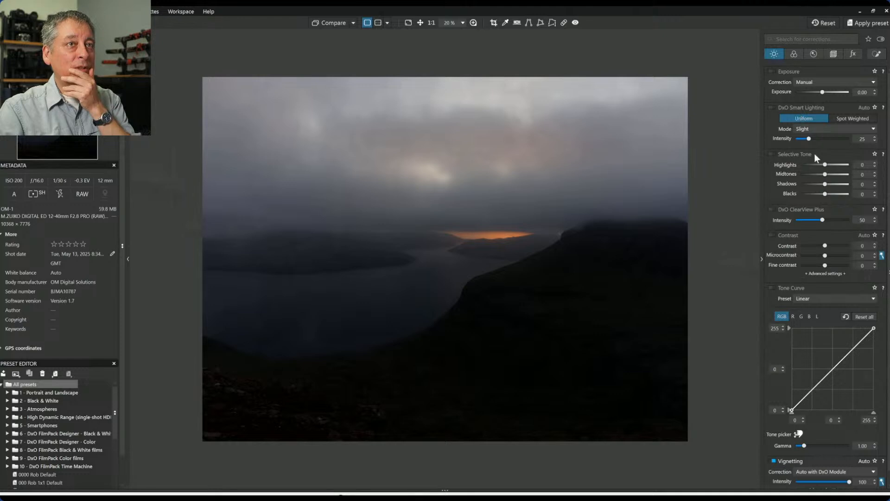
{"action": "left_click_drag", "start_coordinate": [824, 93], "coordinate": [842, 95]}
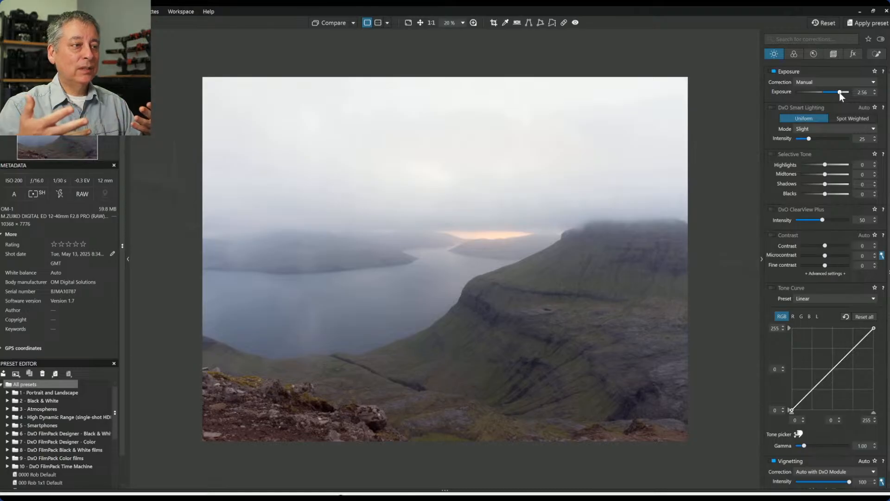
{"action": "double_click", "coordinate": [839, 92]}
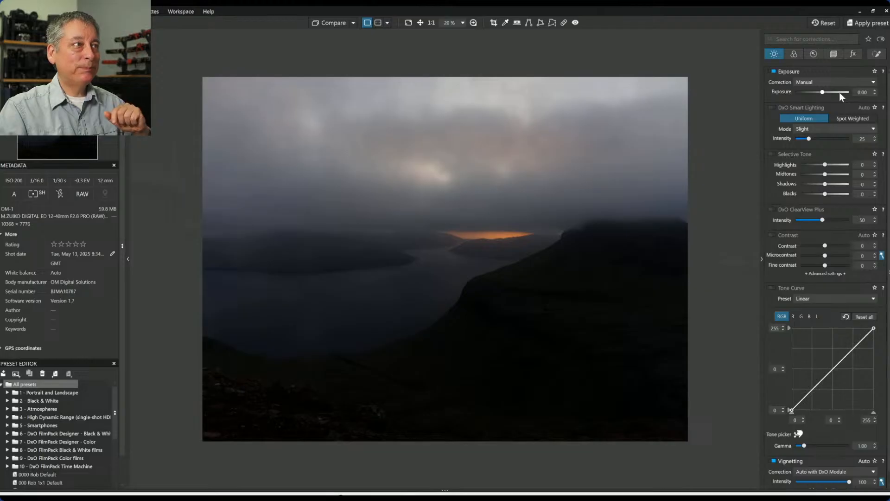
{"action": "left_click", "coordinate": [840, 93]}
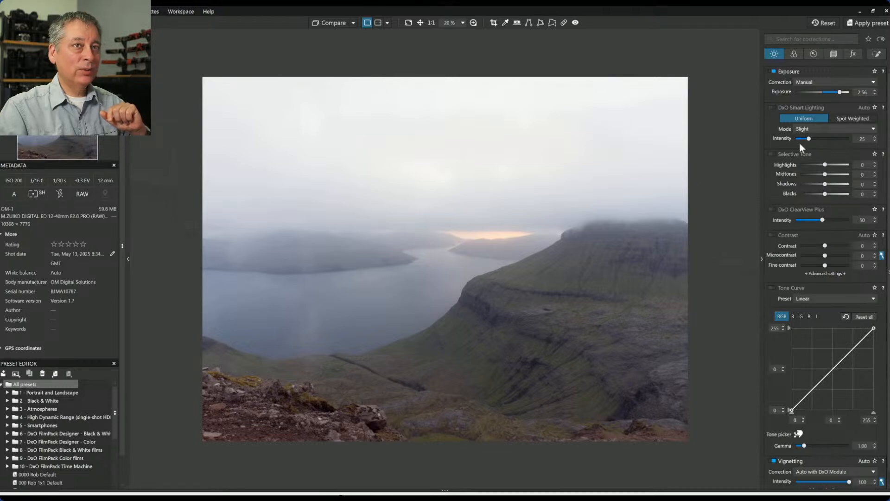
{"action": "double_click", "coordinate": [840, 92]}
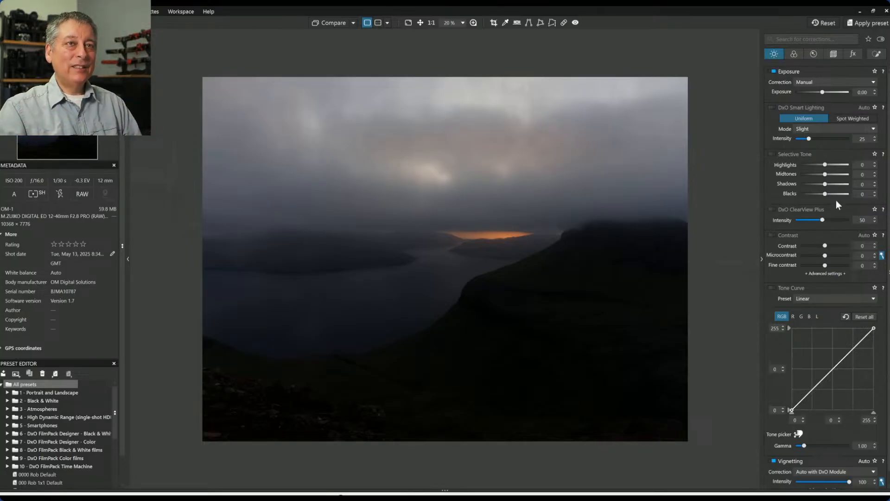
Try raising the landscape's global shadows to 50 and to 33, and reset them to 0.
{"action": "left_click", "coordinate": [836, 186]}
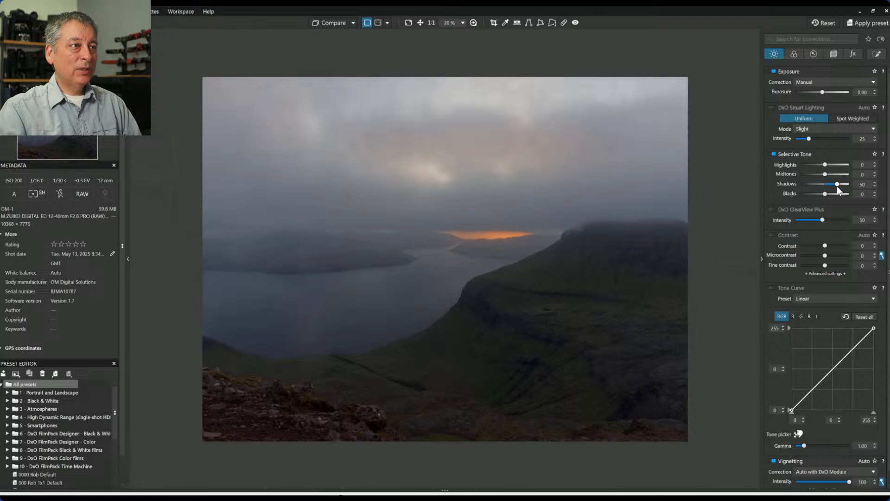
{"action": "left_click_drag", "start_coordinate": [836, 185], "coordinate": [834, 186]}
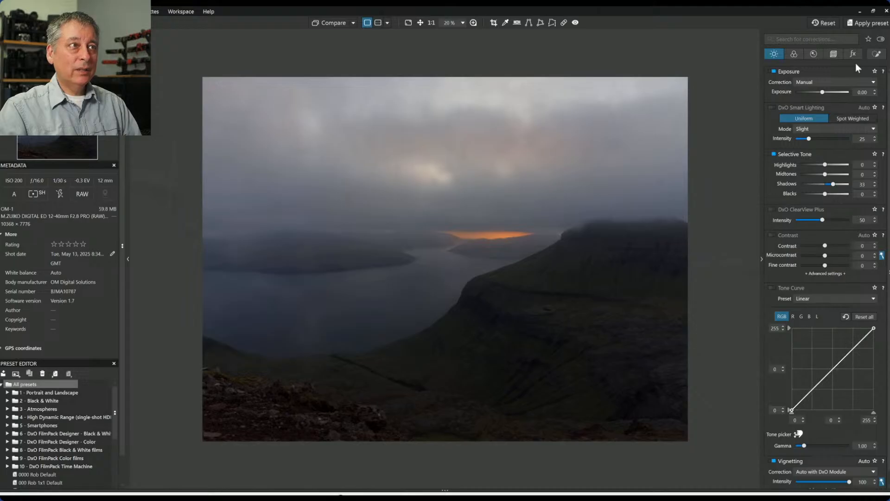
{"action": "double_click", "coordinate": [834, 185]}
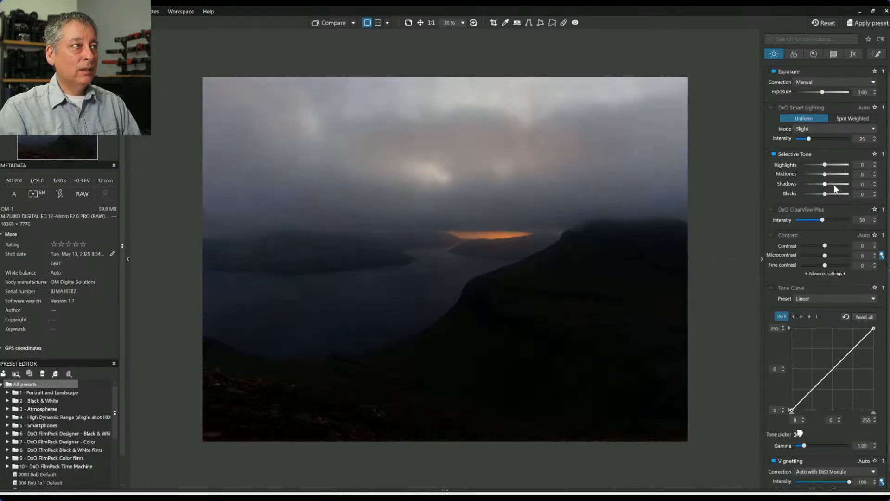
Crop the landscape photo to a 16 × 7 aspect ratio.
{"action": "left_click", "coordinate": [836, 56]}
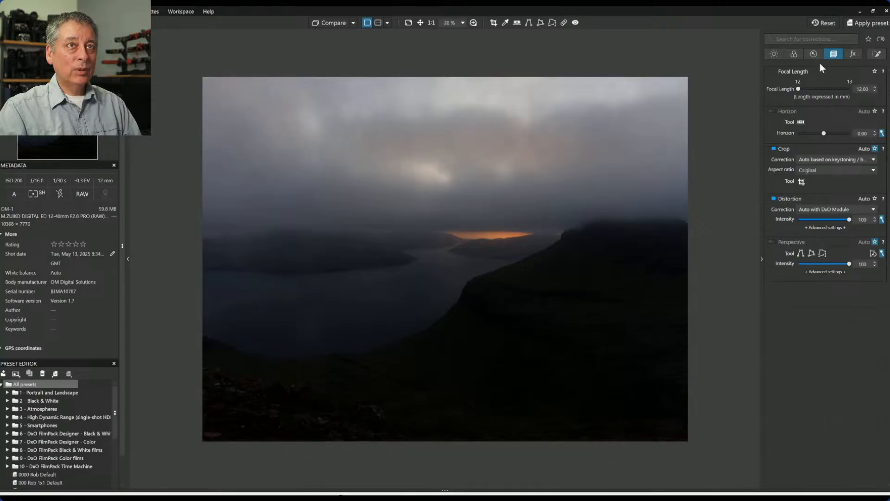
{"action": "left_click", "coordinate": [827, 168]}
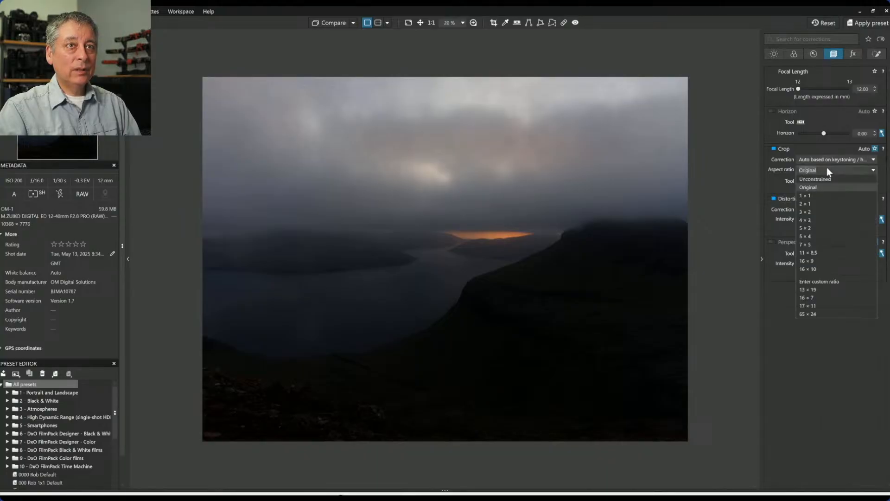
{"action": "left_click", "coordinate": [829, 297]}
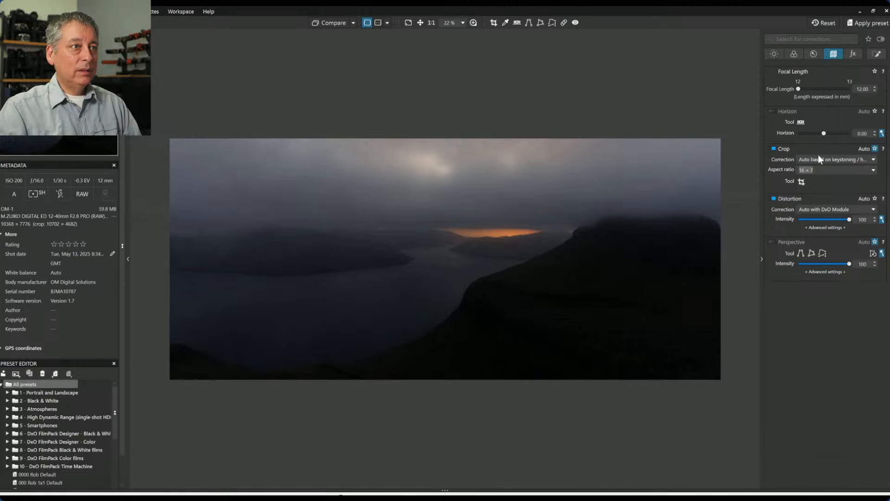
Add a control line mask over the clouds, fading down just below the horizon, set its ClearView Plus intensity to 51 and deselect it.
{"action": "left_click", "coordinate": [877, 53]}
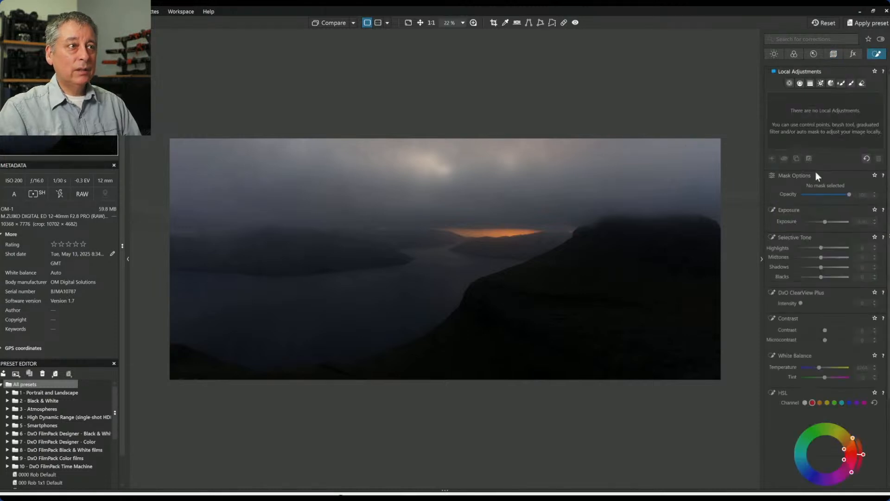
{"action": "left_click", "coordinate": [800, 83]}
{"action": "left_click_drag", "start_coordinate": [531, 214], "coordinate": [531, 241]}
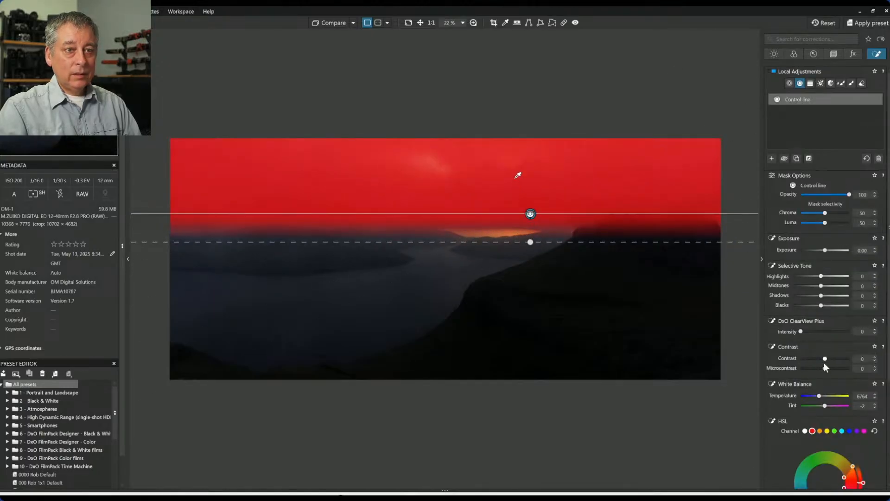
{"action": "left_click", "coordinate": [826, 332]}
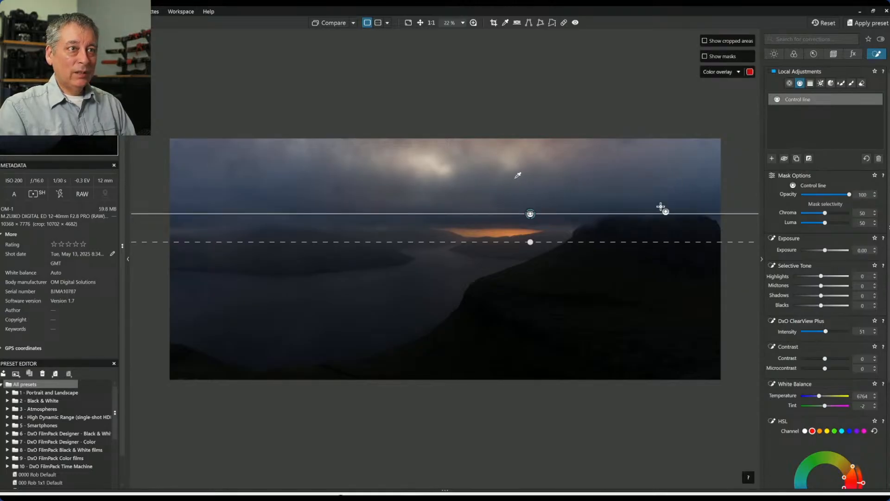
{"action": "key", "text": "Escape"}
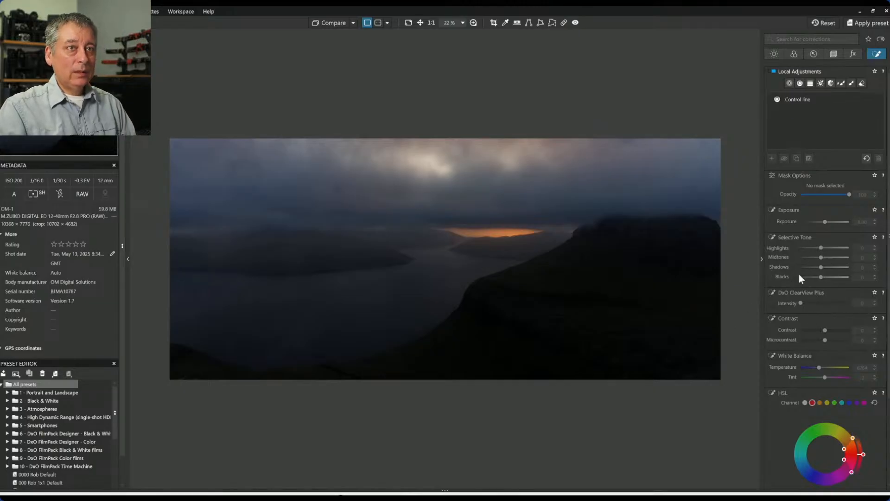
Reselect the cloud control line and set its ClearView Plus intensity to 46 and Microcontrast to 21.
{"action": "left_click", "coordinate": [802, 102]}
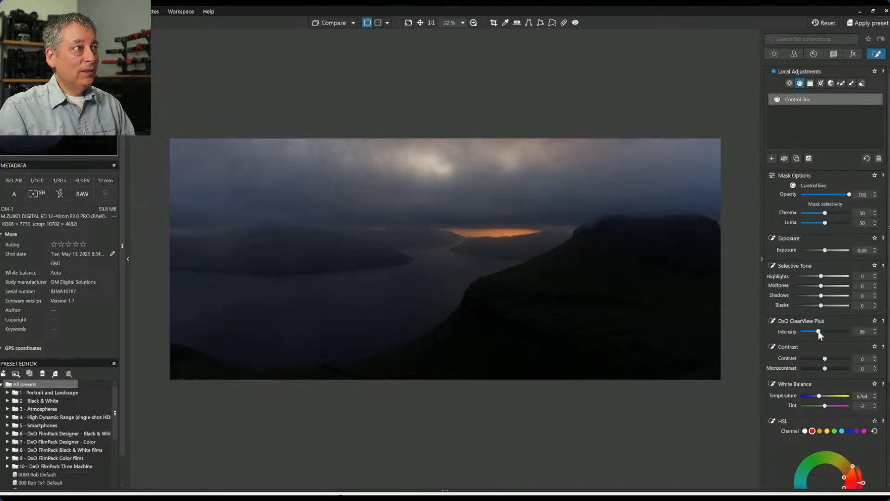
{"action": "left_click_drag", "start_coordinate": [819, 332], "coordinate": [796, 332]}
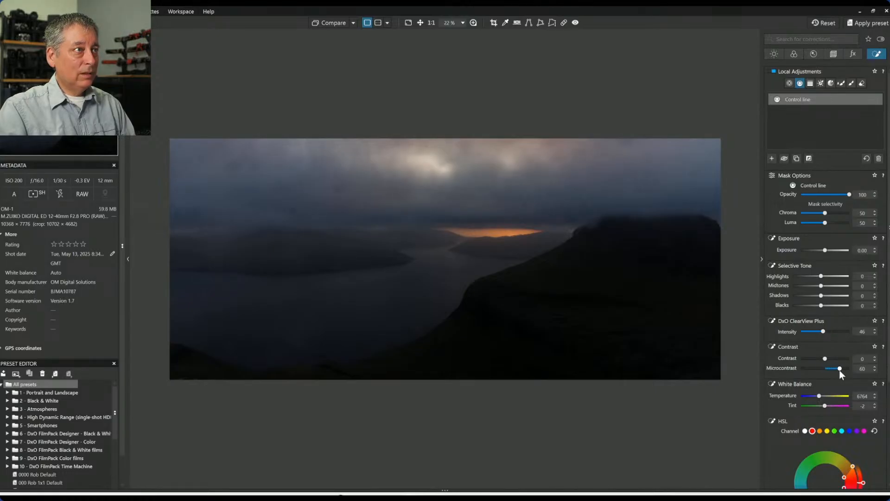
{"action": "left_click_drag", "start_coordinate": [836, 369], "coordinate": [832, 371]}
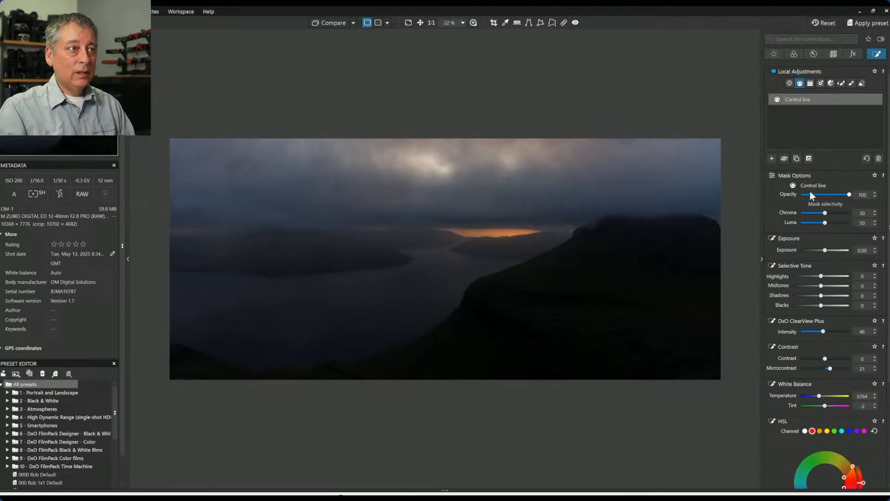
Add a second control line mask covering the foreground, fading up to the horizon, and set its shadows to 28.
{"action": "left_click", "coordinate": [772, 159]}
{"action": "left_click_drag", "start_coordinate": [533, 339], "coordinate": [534, 228]}
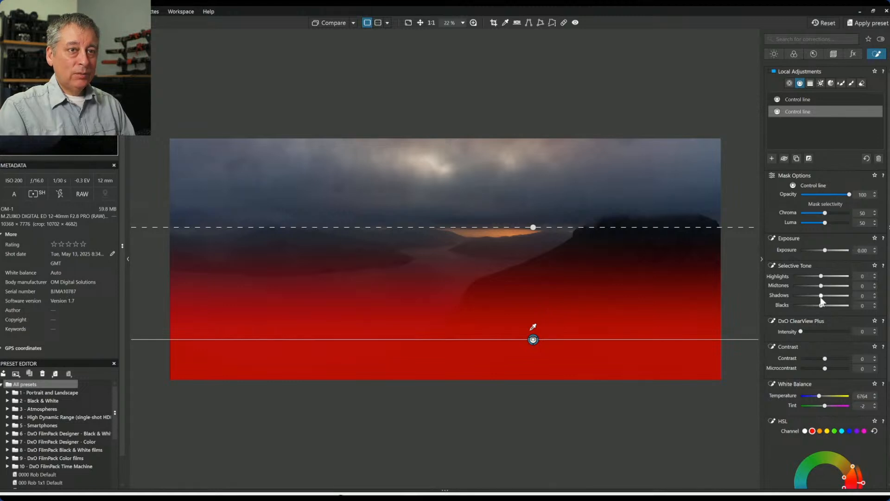
{"action": "left_click_drag", "start_coordinate": [821, 295], "coordinate": [828, 298]}
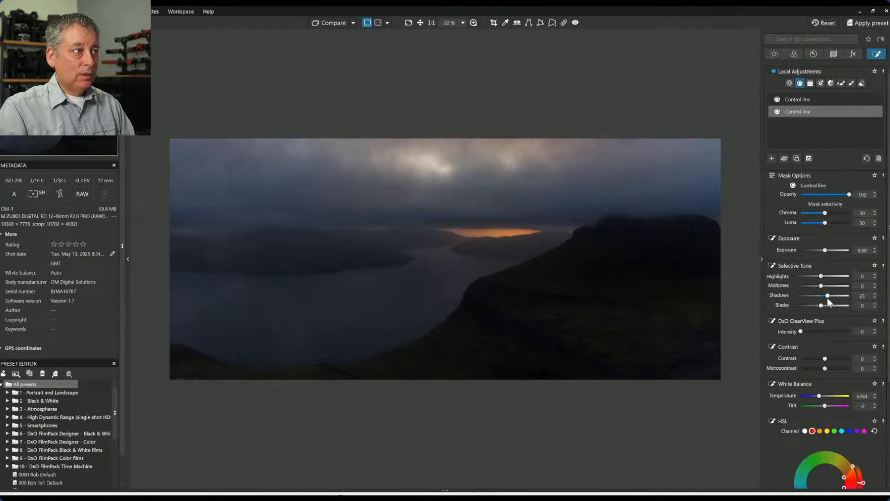
{"action": "left_click_drag", "start_coordinate": [827, 298], "coordinate": [829, 298]}
Set the foreground mask's ClearView Plus intensity to 58 and its Microcontrast and highlights to 100, move the mask up the slope and deselect it.
{"action": "left_click_drag", "start_coordinate": [825, 332], "coordinate": [829, 332]}
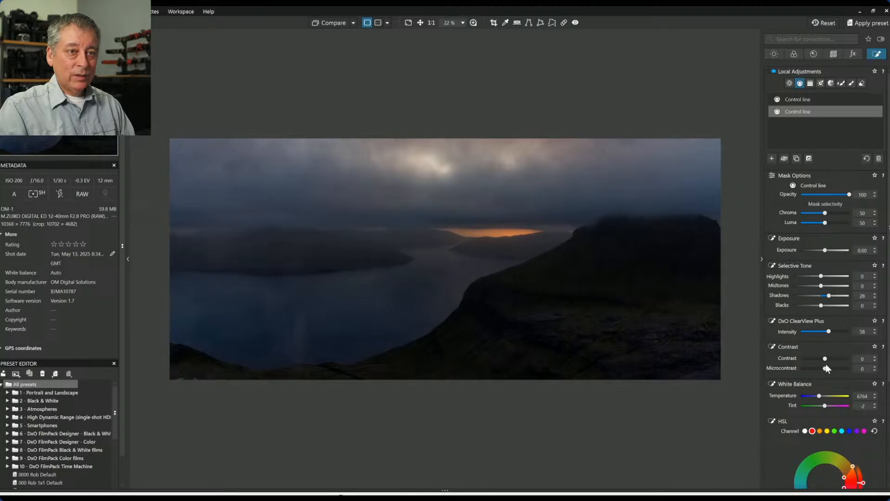
{"action": "left_click_drag", "start_coordinate": [833, 368], "coordinate": [840, 369]}
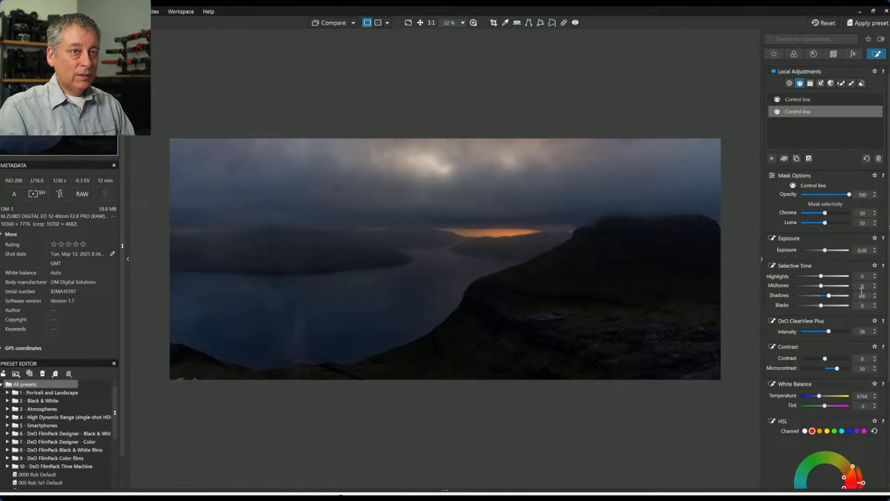
{"action": "left_click", "coordinate": [847, 277]}
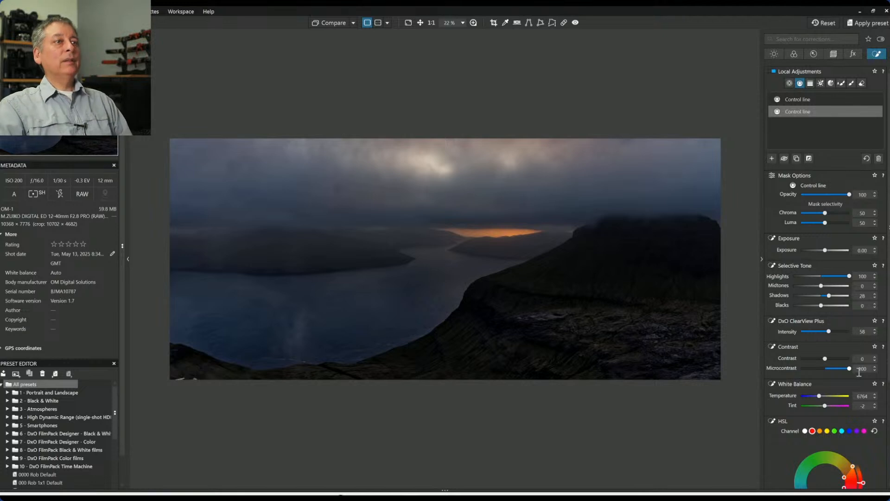
{"action": "left_click_drag", "start_coordinate": [533, 339], "coordinate": [529, 310]}
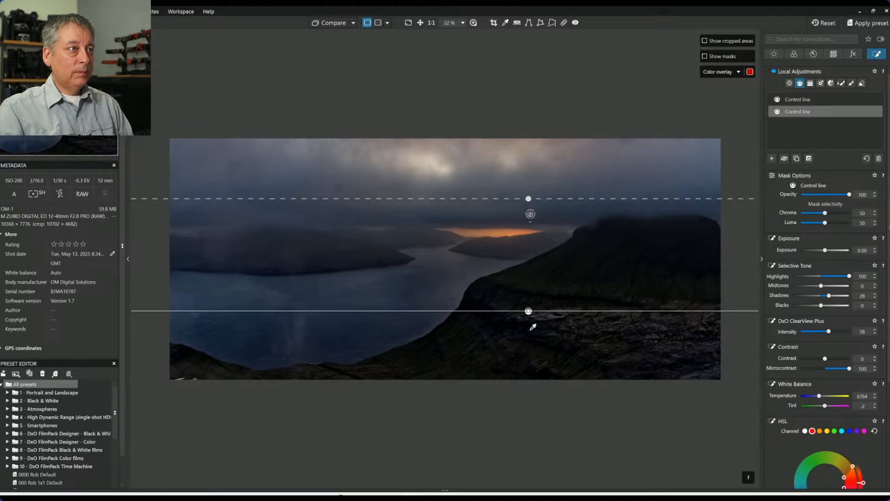
{"action": "key", "text": "Escape"}
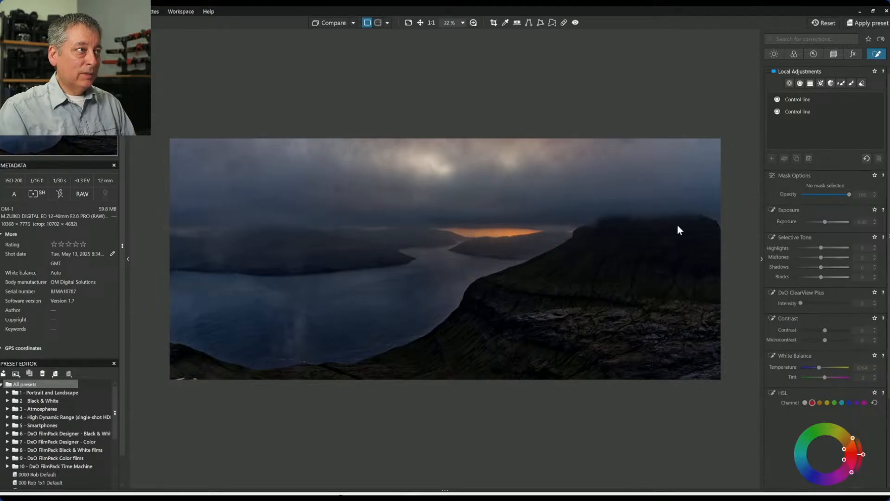
Add a control point mask on the orange horizon glow and set its highlights to 58 and midtones to 13.
{"action": "left_click", "coordinate": [790, 83]}
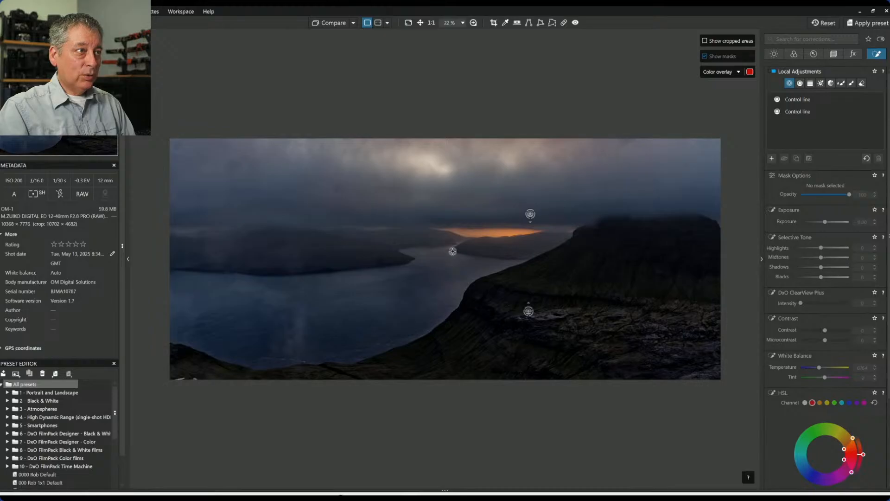
{"action": "left_click", "coordinate": [483, 233]}
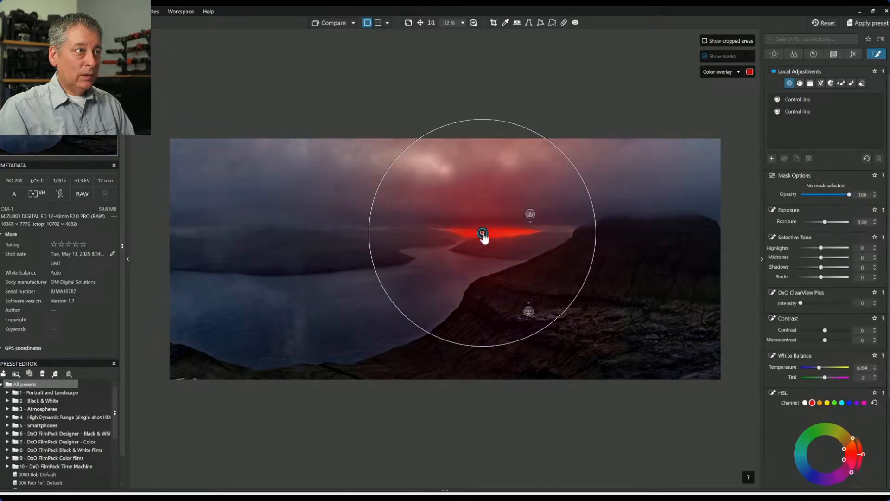
{"action": "mouse_move", "coordinate": [822, 276]}
{"action": "left_mouse_down"}
{"action": "mouse_move", "coordinate": [842, 279]}
{"action": "mouse_move", "coordinate": [825, 287]}
{"action": "left_mouse_up"}
{"action": "left_click", "coordinate": [454, 247]}
{"action": "left_click_drag", "start_coordinate": [370, 306], "coordinate": [412, 279]}
{"action": "left_click", "coordinate": [432, 262]}
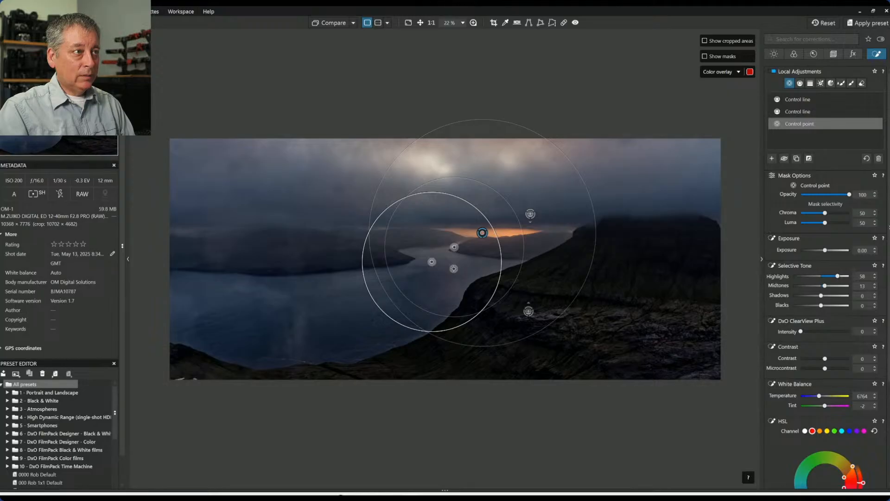
{"action": "key", "text": "Delete"}
{"action": "key", "text": "Delete"}
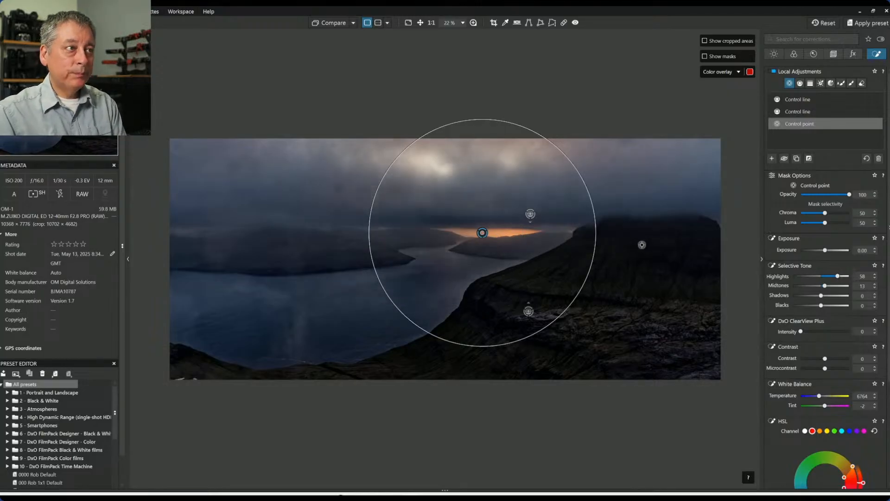
Create a new control point mask over the inlet below the glow, set its shadows to 17 and nudge the point slightly toward the water.
{"action": "left_click", "coordinate": [773, 159]}
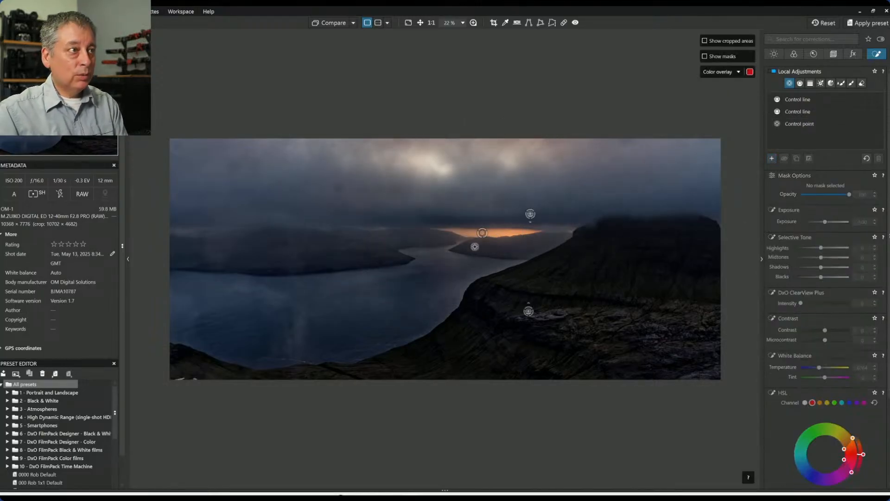
{"action": "left_click", "coordinate": [456, 247]}
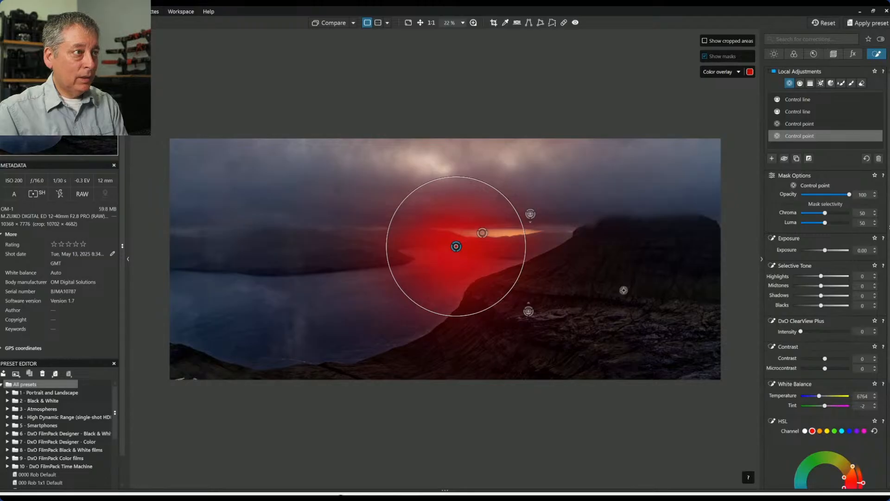
{"action": "left_click", "coordinate": [833, 300]}
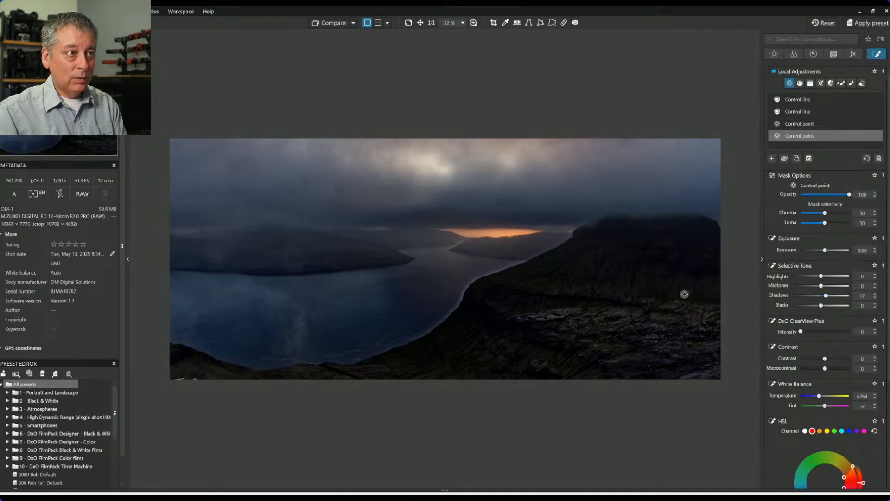
{"action": "mouse_move", "coordinate": [495, 302]}
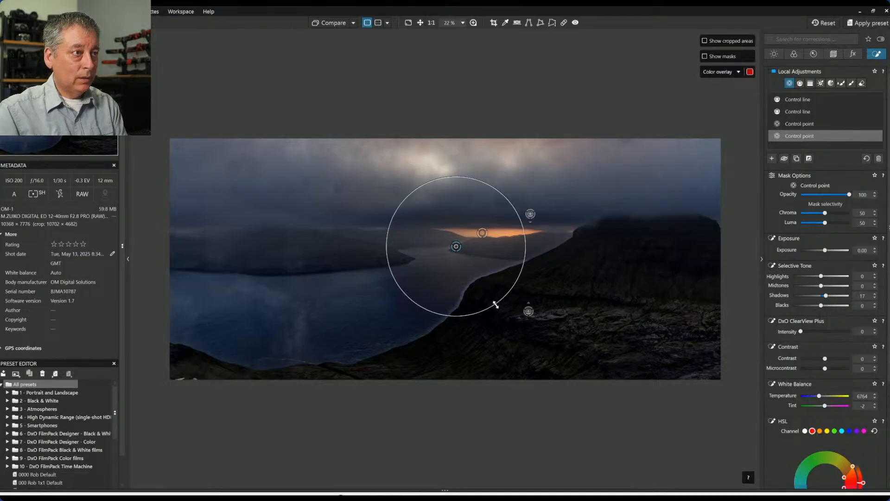
{"action": "left_click_drag", "start_coordinate": [456, 246], "coordinate": [453, 246]}
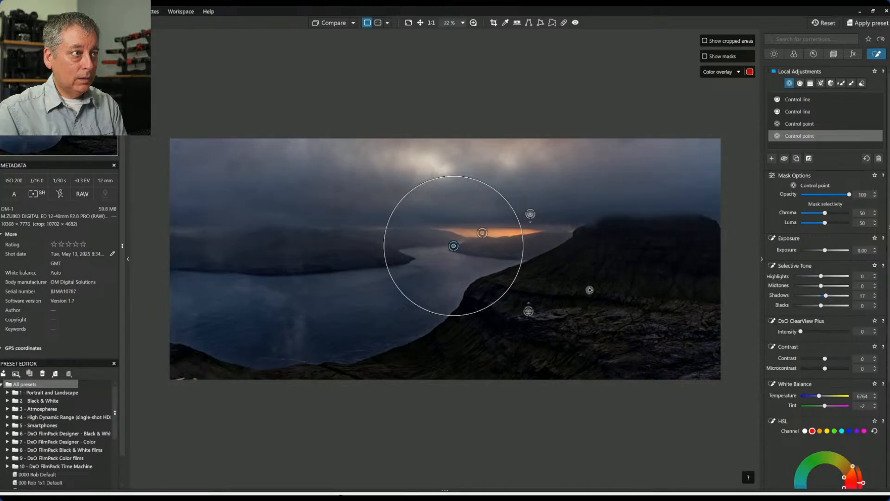
Set the inlet mask's ClearView Plus intensity to 24, Microcontrast to 19 and white balance temperature to 7264.
{"action": "left_click", "coordinate": [812, 332]}
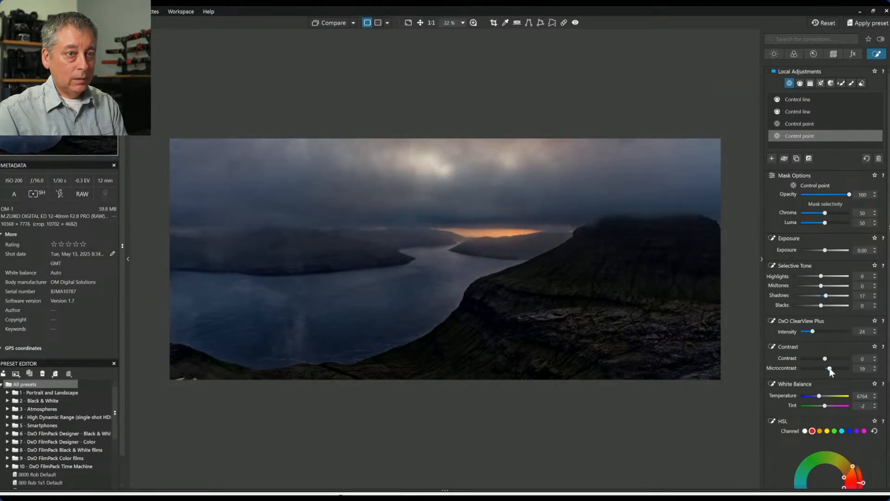
{"action": "left_click_drag", "start_coordinate": [822, 397], "coordinate": [823, 397]}
{"action": "double_click", "coordinate": [822, 396]}
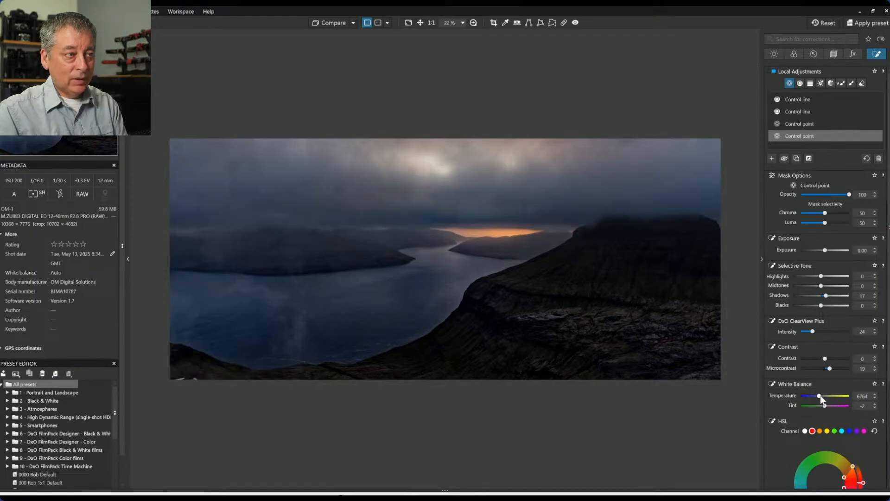
{"action": "left_click_drag", "start_coordinate": [820, 397], "coordinate": [821, 397]}
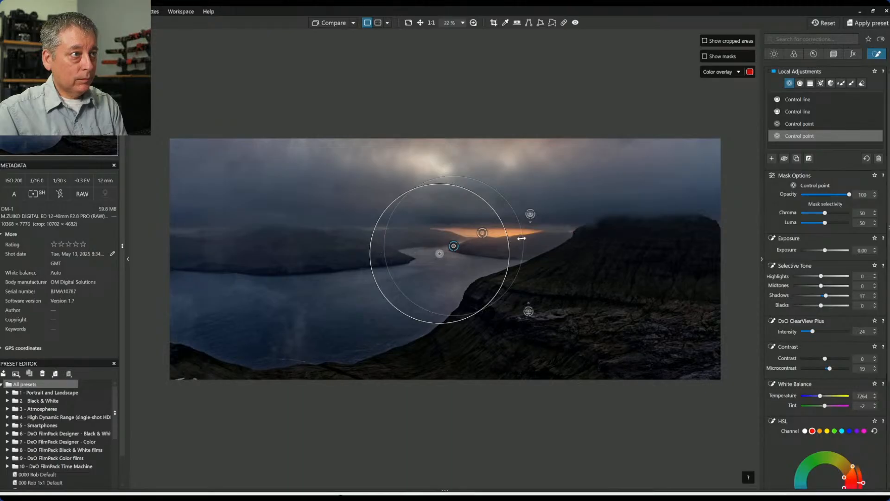
Shrink the inlet mask's original control point and add a larger point to the same mask over the open water.
{"action": "left_click_drag", "start_coordinate": [516, 239], "coordinate": [503, 239]}
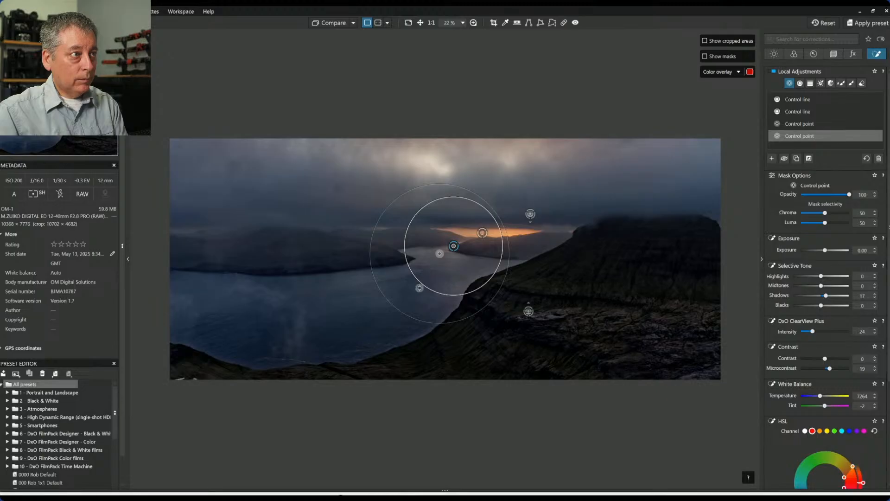
{"action": "left_click", "coordinate": [419, 289]}
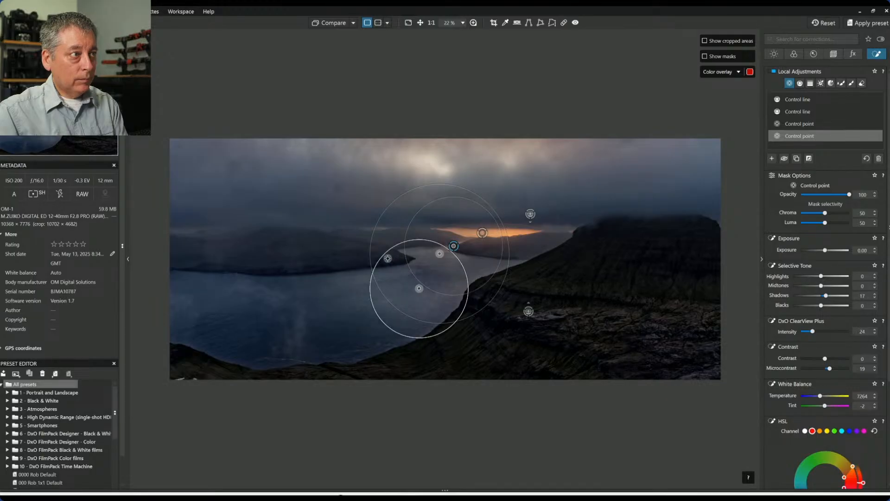
{"action": "left_click_drag", "start_coordinate": [382, 253], "coordinate": [331, 238]}
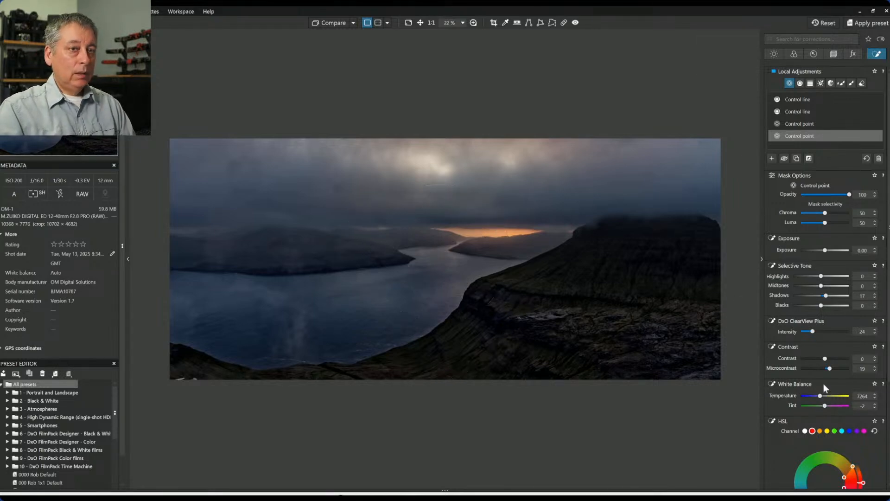
Raise the water mask's white balance temperature to 7464 and deselect the mask.
{"action": "left_click_drag", "start_coordinate": [824, 396], "coordinate": [831, 398]}
{"action": "double_click", "coordinate": [831, 398]}
{"action": "scroll", "coordinate": [831, 399], "scroll_direction": "up", "scroll_amount": 1}
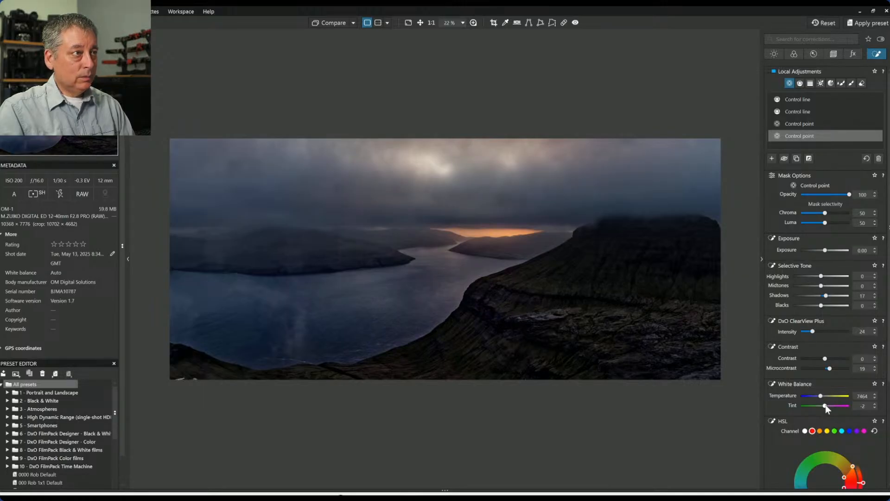
{"action": "left_click", "coordinate": [595, 241]}
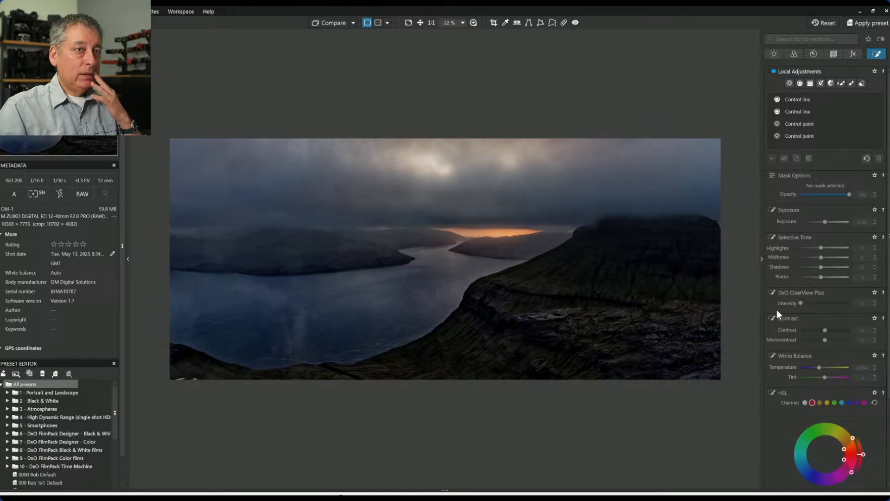
Reselect the water mask and set its Contrast to 46, ClearView Plus intensity to 26 and highlights to 47.
{"action": "left_click", "coordinate": [822, 136]}
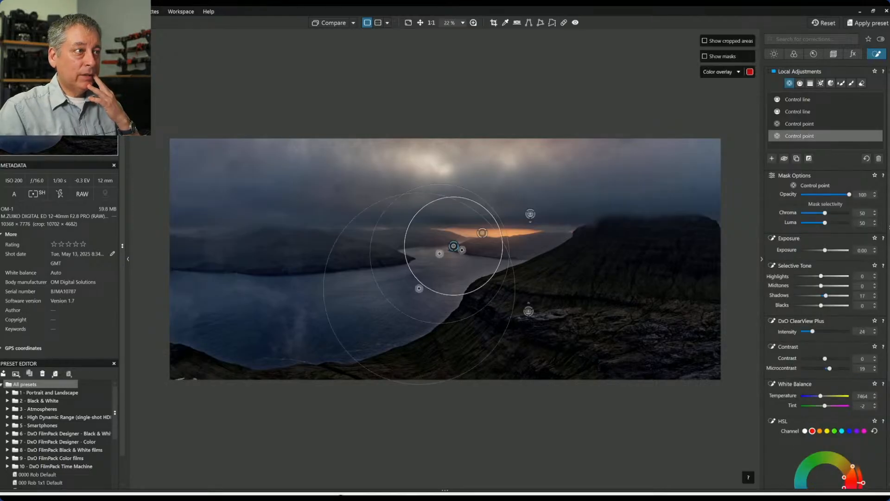
{"action": "left_click_drag", "start_coordinate": [828, 358], "coordinate": [840, 358]}
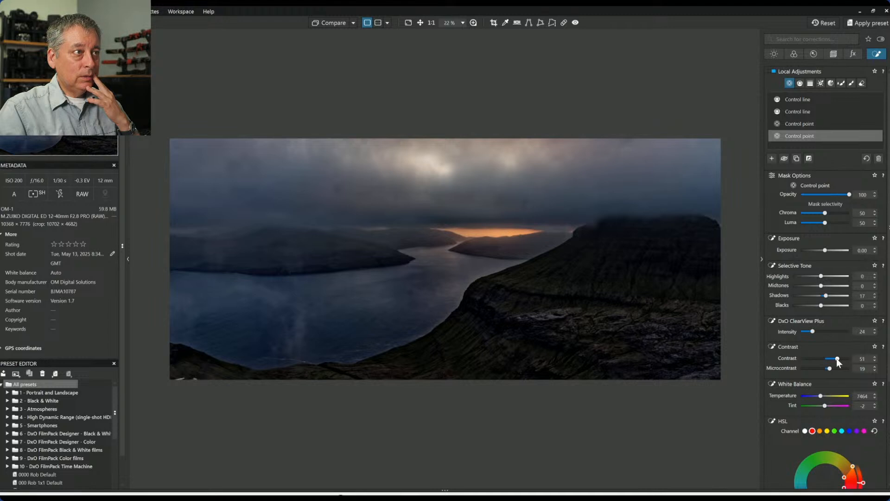
{"action": "mouse_move", "coordinate": [813, 332]}
{"action": "left_mouse_down"}
{"action": "mouse_move", "coordinate": [823, 333]}
{"action": "mouse_move", "coordinate": [813, 332]}
{"action": "left_mouse_up"}
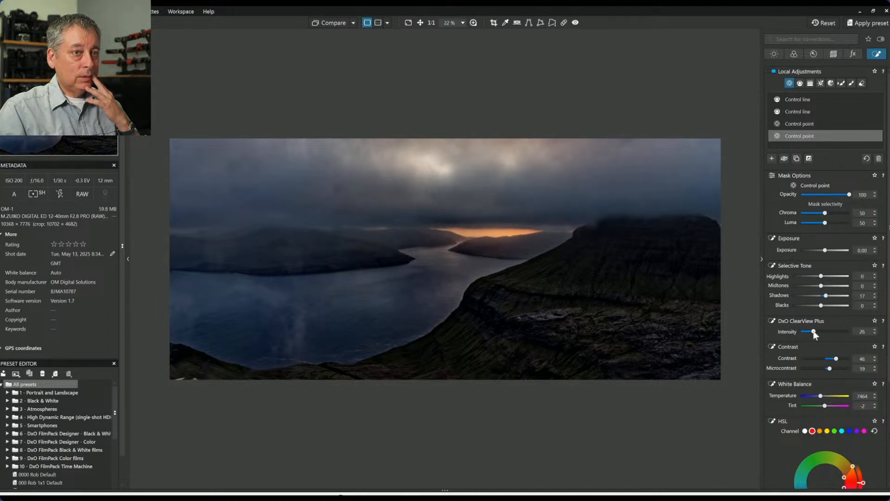
{"action": "left_click_drag", "start_coordinate": [823, 277], "coordinate": [832, 277]}
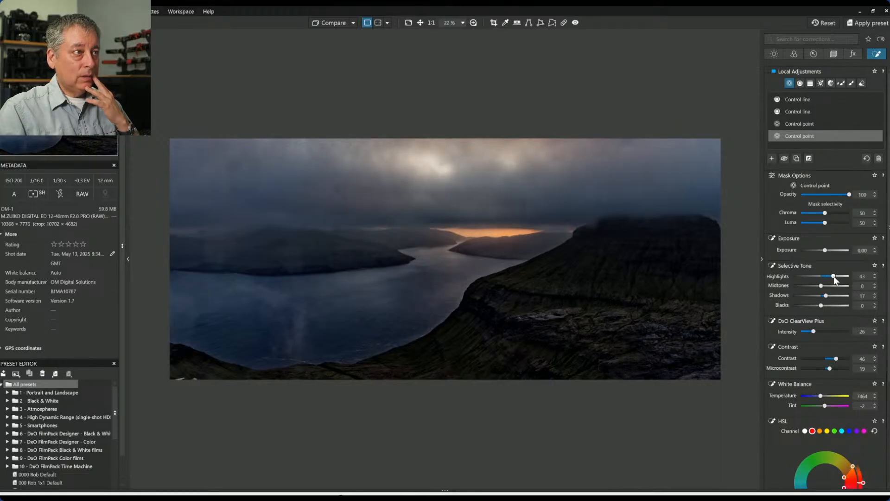
{"action": "left_click_drag", "start_coordinate": [834, 278], "coordinate": [837, 280]}
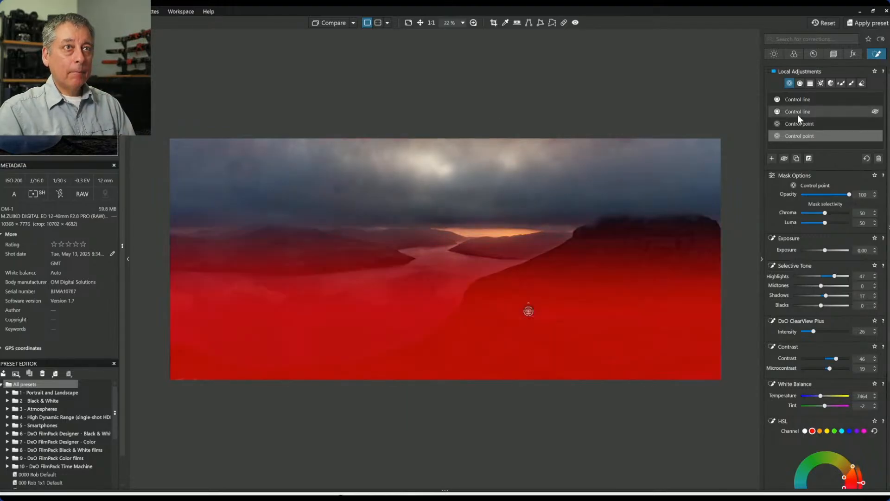
Reselect the foreground control line and set Microcontrast to 98, Chroma selectivity to 55, Luma selectivity to 60, highlights to 47 and shadows to 29.
{"action": "left_click", "coordinate": [797, 116]}
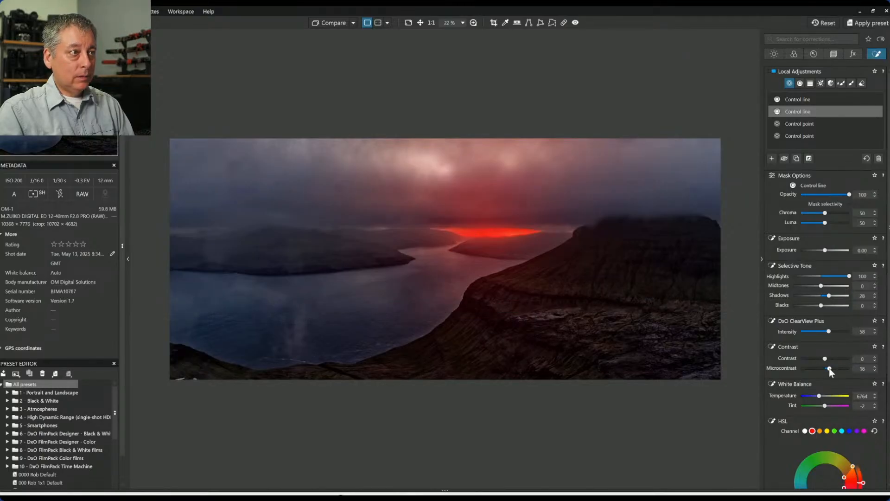
{"action": "left_click_drag", "start_coordinate": [829, 368], "coordinate": [848, 370]}
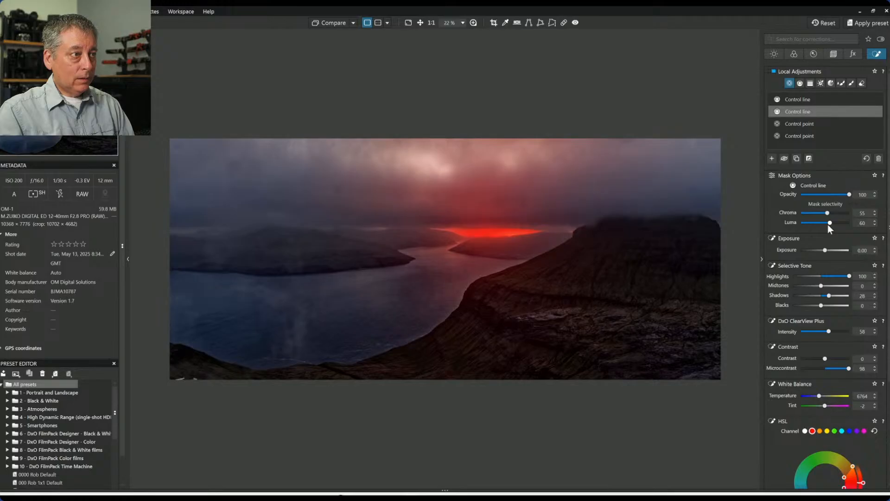
{"action": "scroll", "coordinate": [828, 225], "scroll_direction": "down", "scroll_amount": 1}
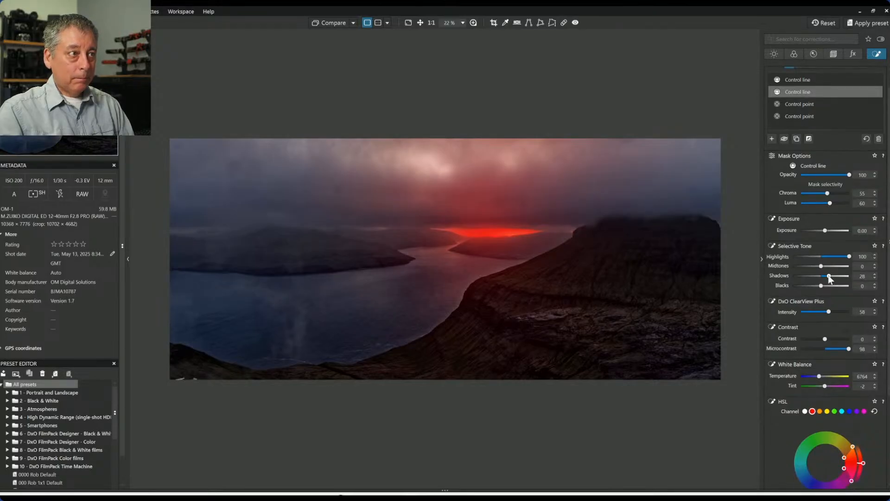
{"action": "double_click", "coordinate": [835, 257]}
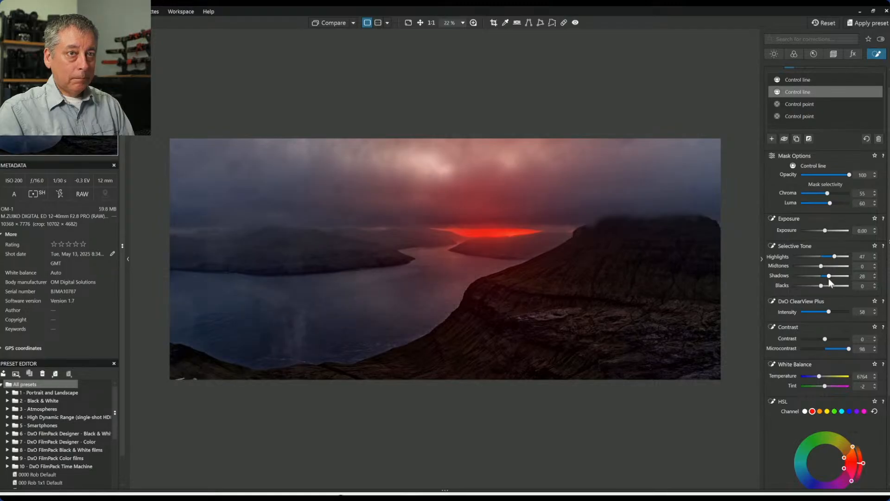
{"action": "mouse_move", "coordinate": [830, 276]}
{"action": "left_mouse_down"}
{"action": "mouse_move", "coordinate": [837, 277]}
{"action": "mouse_move", "coordinate": [829, 278]}
{"action": "left_mouse_up"}
Reduce the foreground control line's ClearView Plus intensity to 19 and its Microcontrast to 44.
{"action": "left_click", "coordinate": [806, 313]}
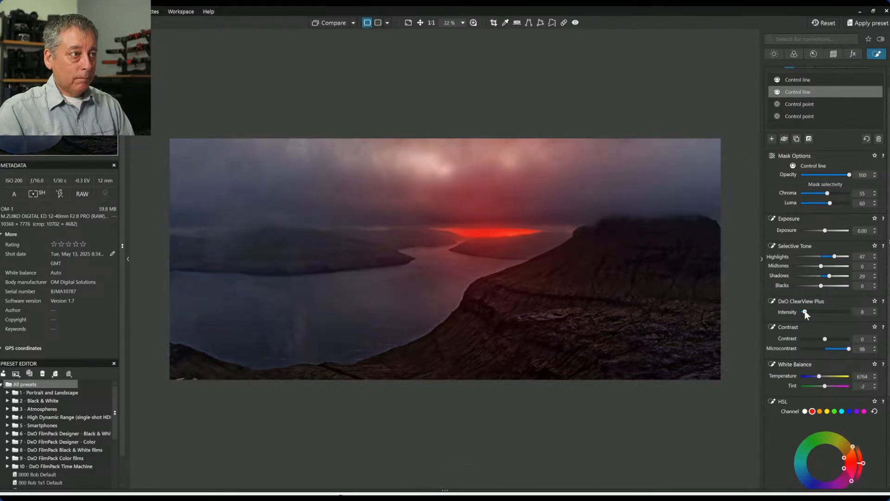
{"action": "left_click_drag", "start_coordinate": [805, 312], "coordinate": [798, 311]}
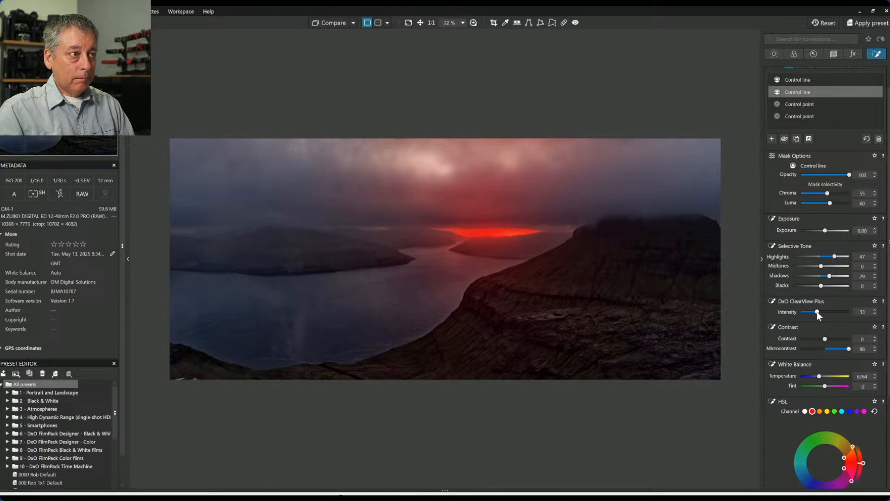
{"action": "left_click_drag", "start_coordinate": [823, 311], "coordinate": [799, 311]}
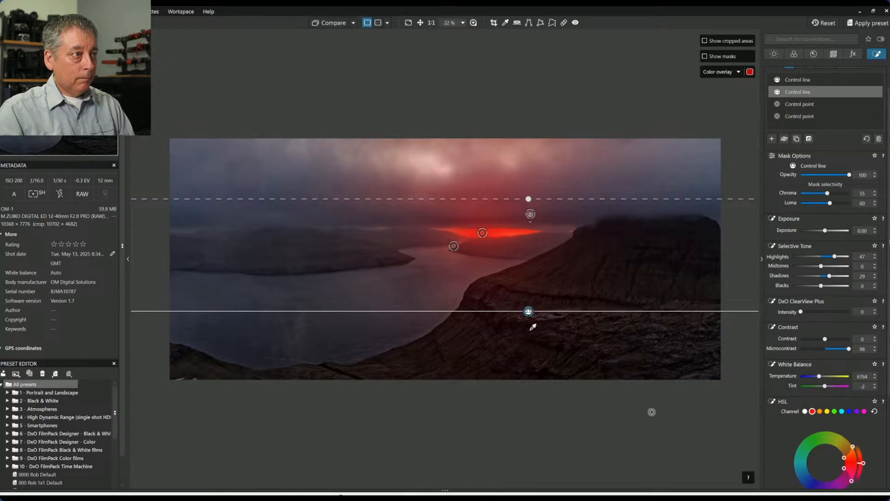
{"action": "left_click", "coordinate": [839, 349]}
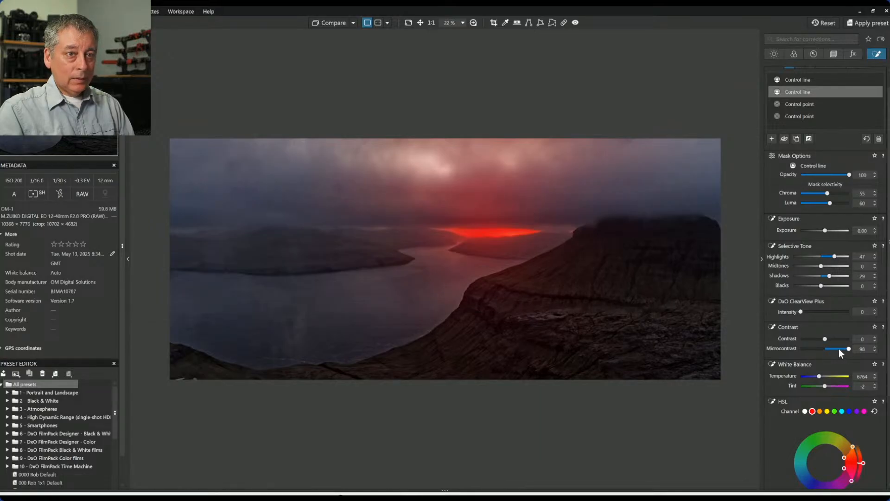
{"action": "left_click", "coordinate": [826, 312]}
{"action": "left_click_drag", "start_coordinate": [826, 312], "coordinate": [811, 312]}
{"action": "left_click_drag", "start_coordinate": [840, 349], "coordinate": [836, 348]}
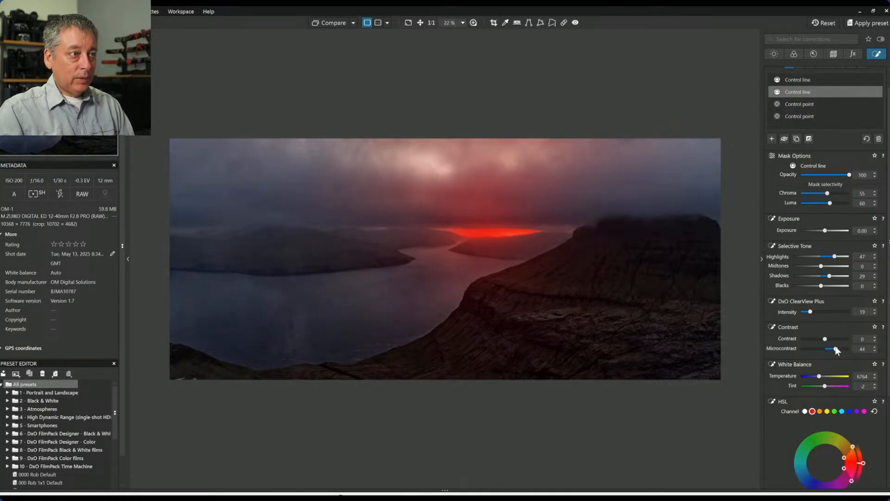
Create a new control point mask over the rocky foreground slope and set its Microcontrast to 88 and highlights to 74.
{"action": "left_click", "coordinate": [772, 139]}
{"action": "left_click", "coordinate": [616, 336]}
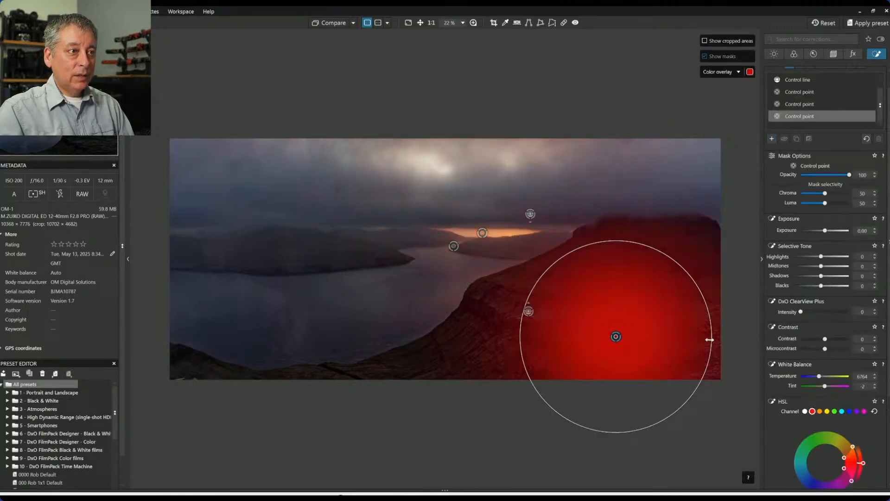
{"action": "left_click", "coordinate": [846, 349]}
{"action": "left_click", "coordinate": [843, 257]}
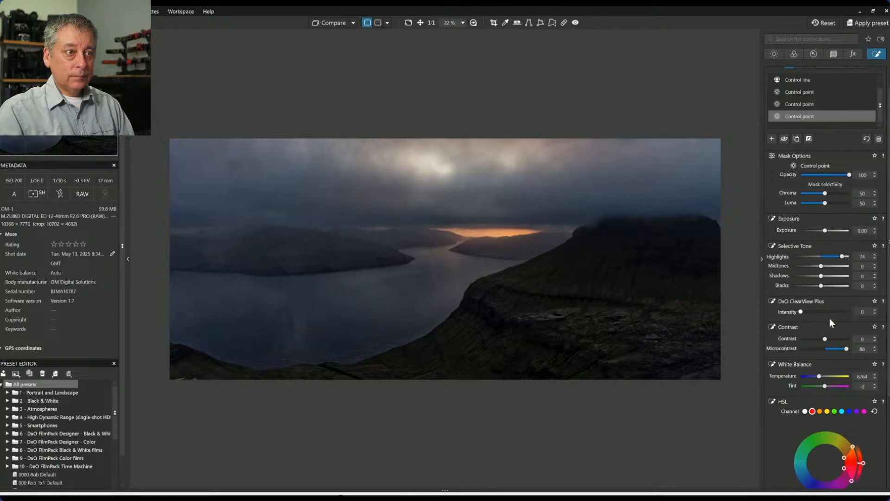
Add two smaller control points to the rock mask, one on the lower slope and one near the photo's lower-right corner.
{"action": "left_click", "coordinate": [502, 362]}
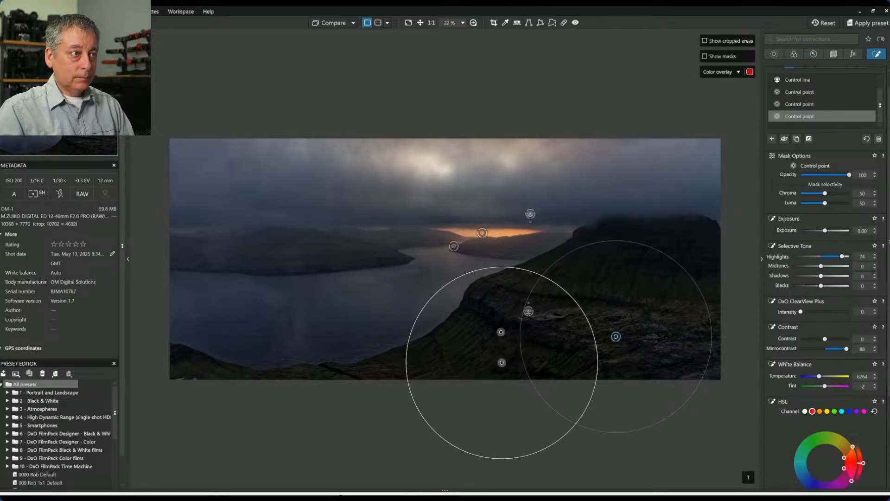
{"action": "left_click_drag", "start_coordinate": [477, 271], "coordinate": [493, 315]}
{"action": "left_click", "coordinate": [673, 370]}
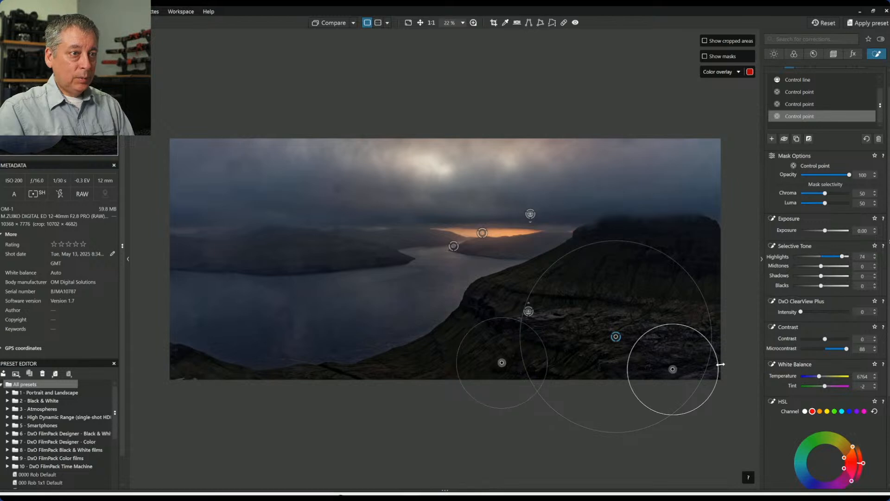
Add two more control points to the rock mask on the upper slope and one near the lower shoreline, adjusting its size.
{"action": "left_click", "coordinate": [692, 297]}
{"action": "left_click", "coordinate": [627, 281]}
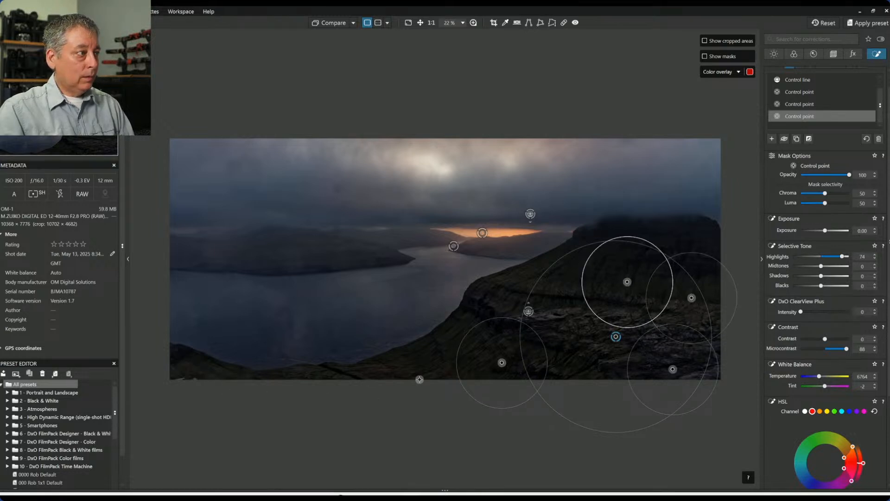
{"action": "left_click", "coordinate": [438, 373]}
{"action": "left_click_drag", "start_coordinate": [461, 340], "coordinate": [460, 351]}
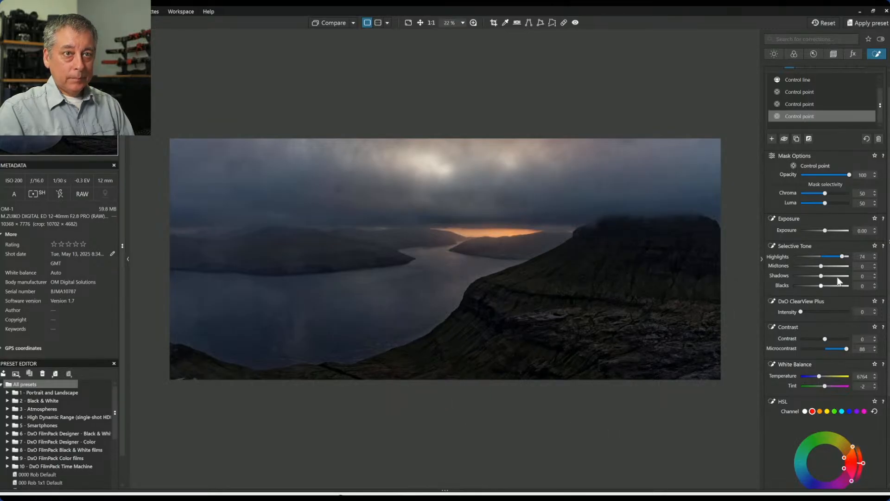
Set the rock mask's exposure to 0.10, highlights to 100 and midtones to 48, keep contrast at 0, and deselect the mask.
{"action": "left_click_drag", "start_coordinate": [825, 231], "coordinate": [849, 257]}
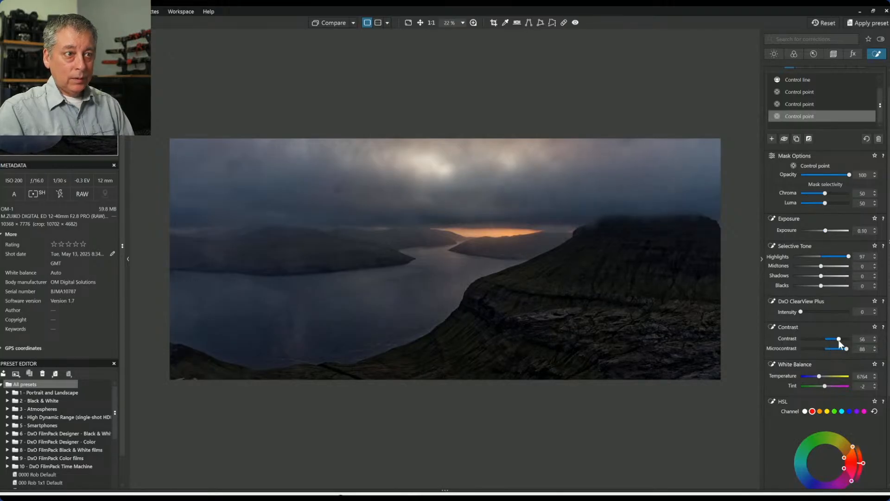
{"action": "left_click_drag", "start_coordinate": [826, 340], "coordinate": [814, 340]}
{"action": "double_click", "coordinate": [814, 339]}
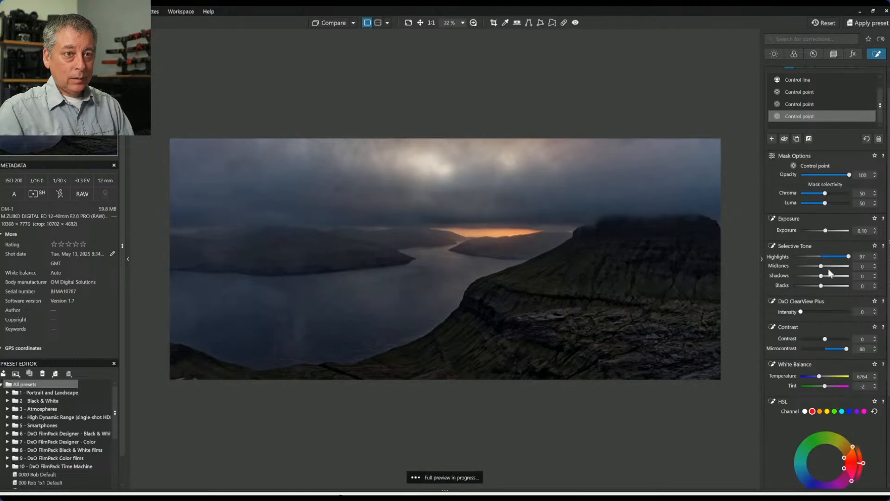
{"action": "left_click_drag", "start_coordinate": [848, 256], "coordinate": [832, 268]}
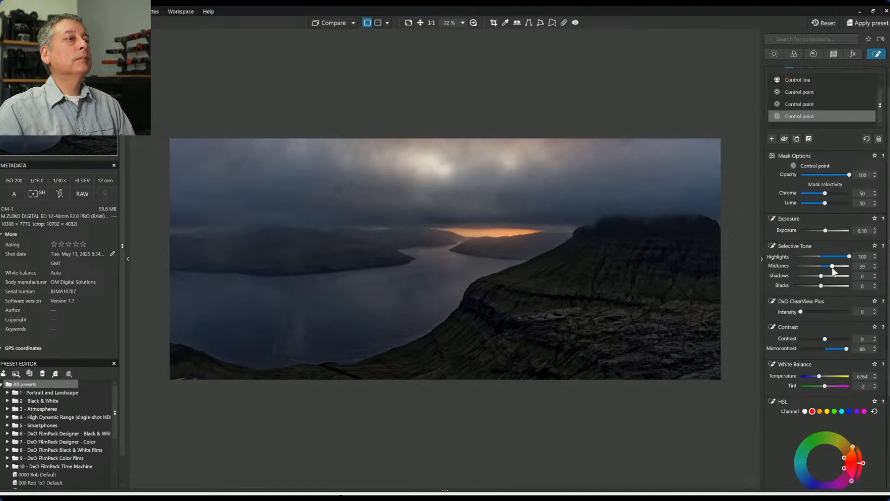
{"action": "left_click_drag", "start_coordinate": [839, 273], "coordinate": [837, 273]}
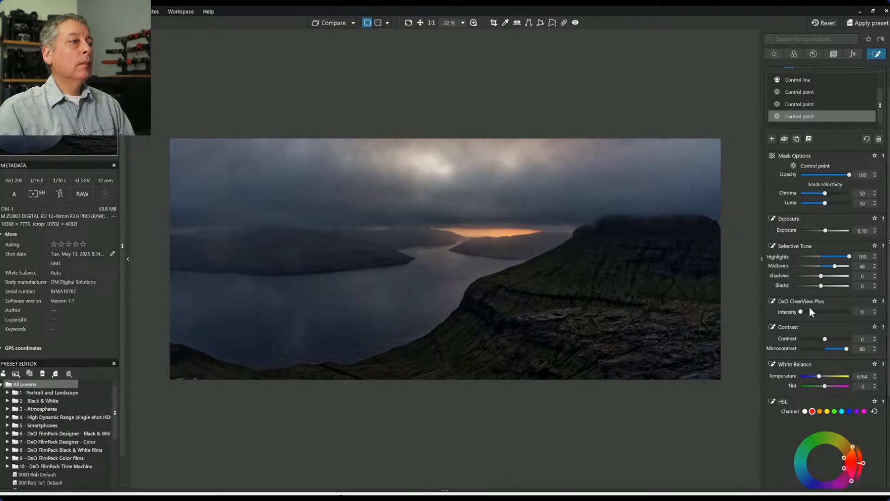
{"action": "key", "text": "Escape"}
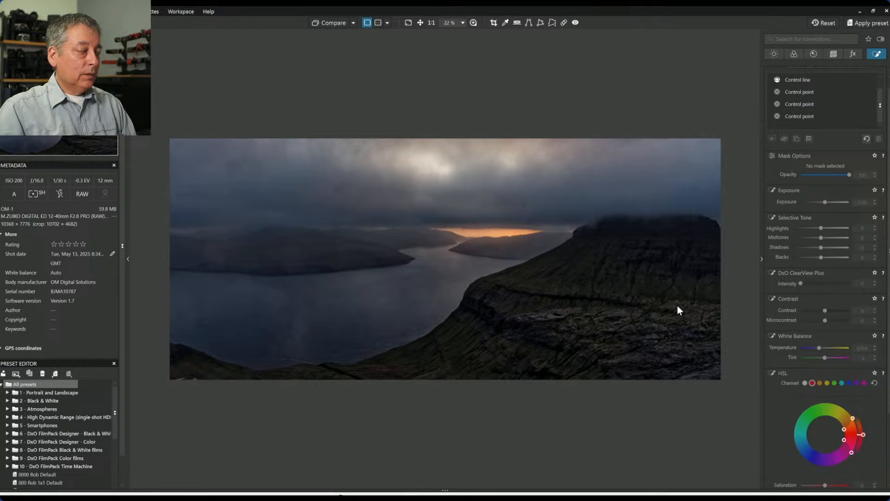
Create a new control point mask over the water, enlarge its circle and add three more points across the fjord.
{"action": "scroll", "coordinate": [780, 199], "scroll_direction": "up", "scroll_amount": 1}
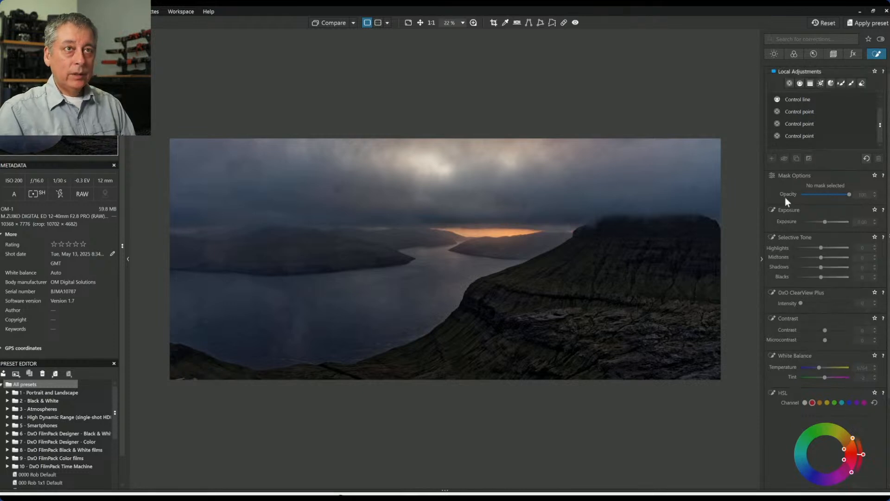
{"action": "left_click", "coordinate": [790, 83]}
{"action": "left_click", "coordinate": [298, 326]}
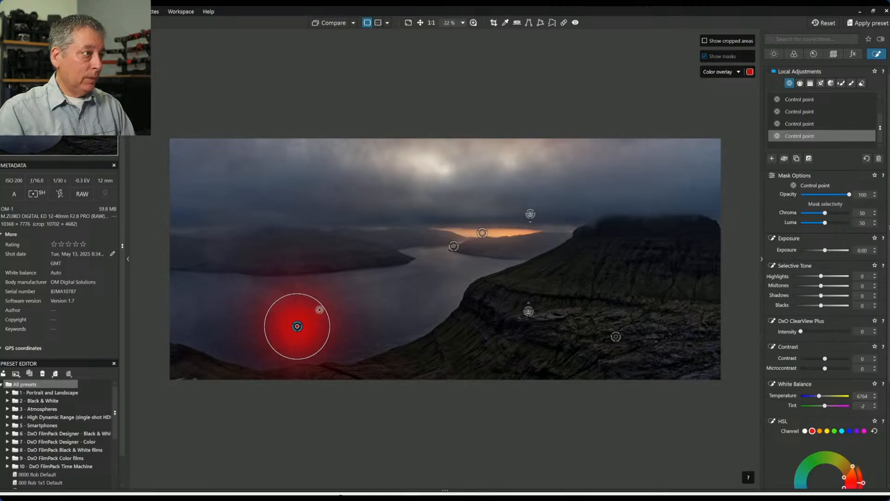
{"action": "left_click_drag", "start_coordinate": [325, 309], "coordinate": [351, 311]}
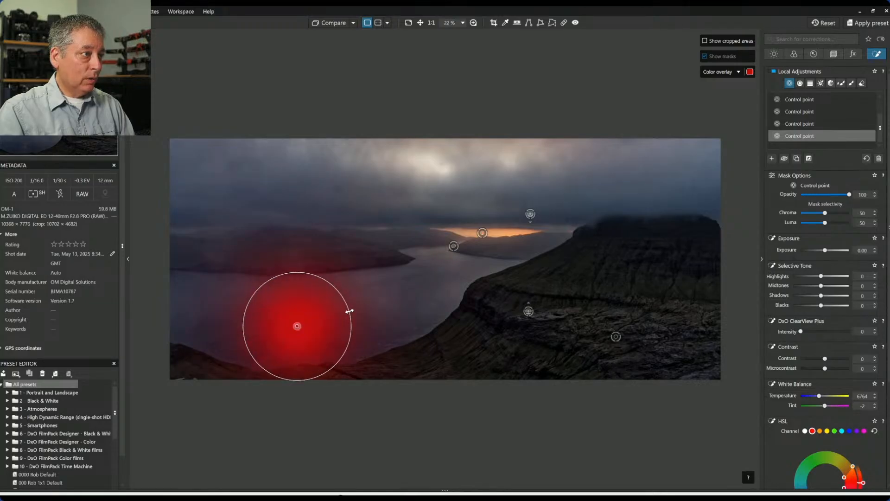
{"action": "left_click", "coordinate": [359, 310]}
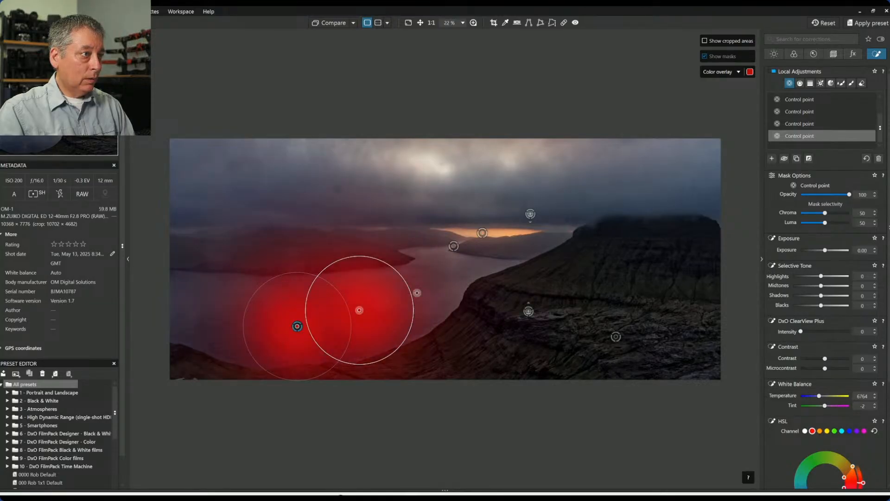
{"action": "left_click", "coordinate": [422, 290]}
{"action": "left_click", "coordinate": [200, 308]}
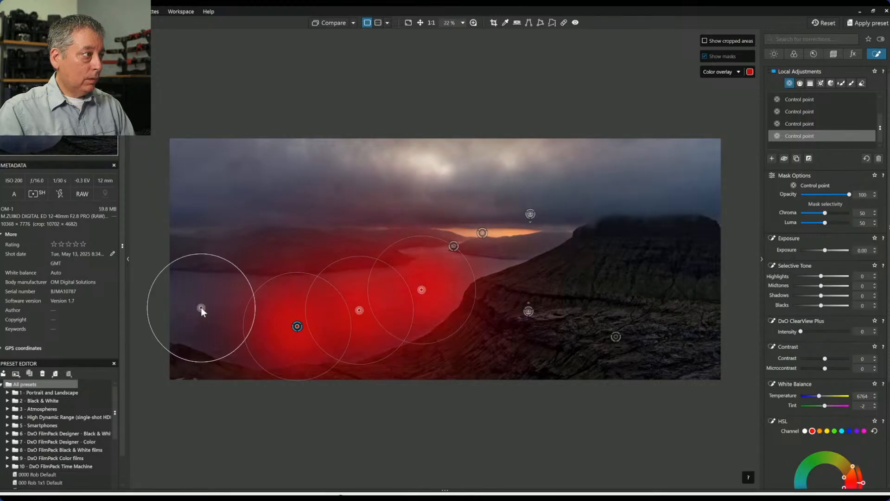
Set the water mask's ClearView Plus intensity to 69, Microcontrast to 18 and highlights to 100, and shrink the control point nearest the inlet.
{"action": "left_click", "coordinate": [834, 332]}
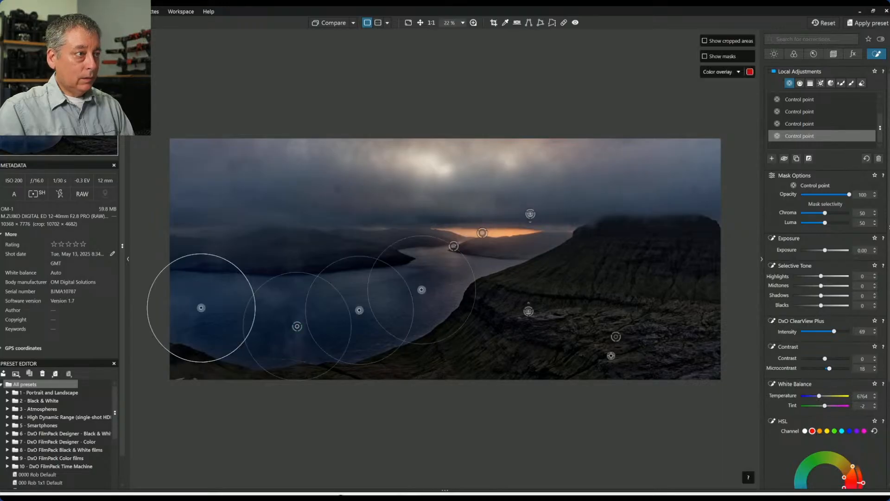
{"action": "left_click_drag", "start_coordinate": [455, 330], "coordinate": [437, 312]}
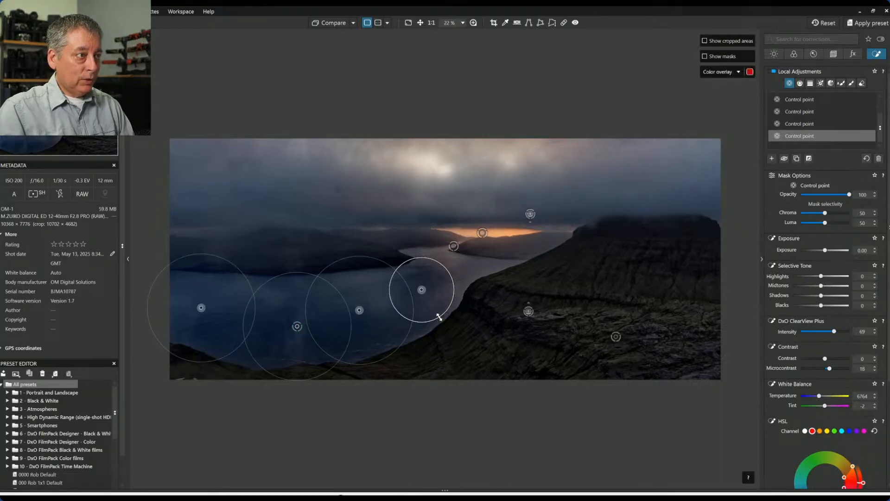
{"action": "left_click", "coordinate": [539, 338]}
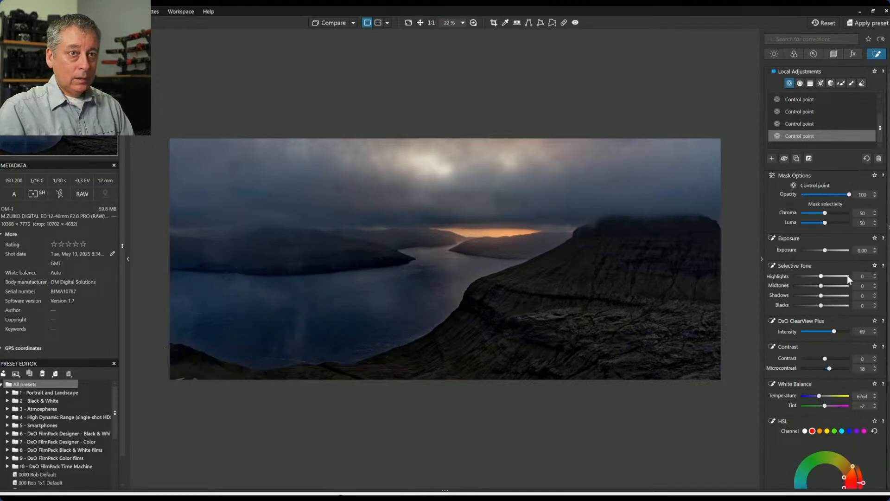
{"action": "left_click_drag", "start_coordinate": [847, 275], "coordinate": [850, 275]}
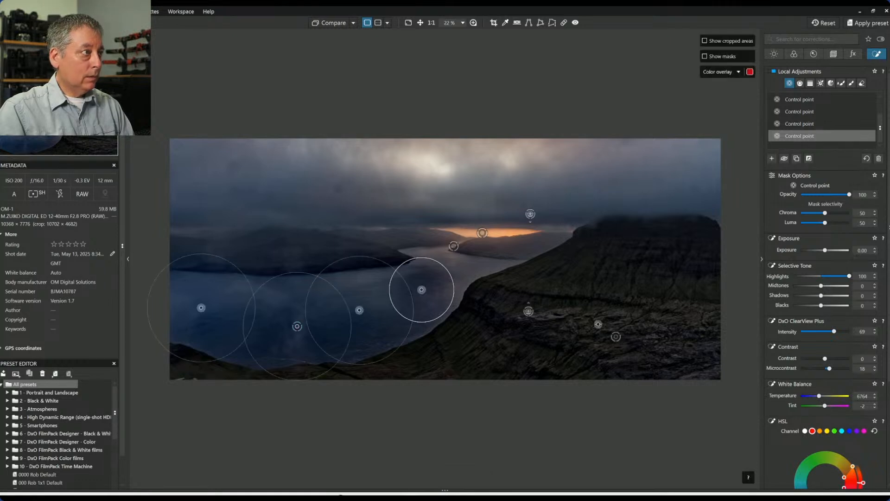
Add two smaller control points to the water mask below the far-left hills and deselect the mask.
{"action": "left_click", "coordinate": [216, 289]}
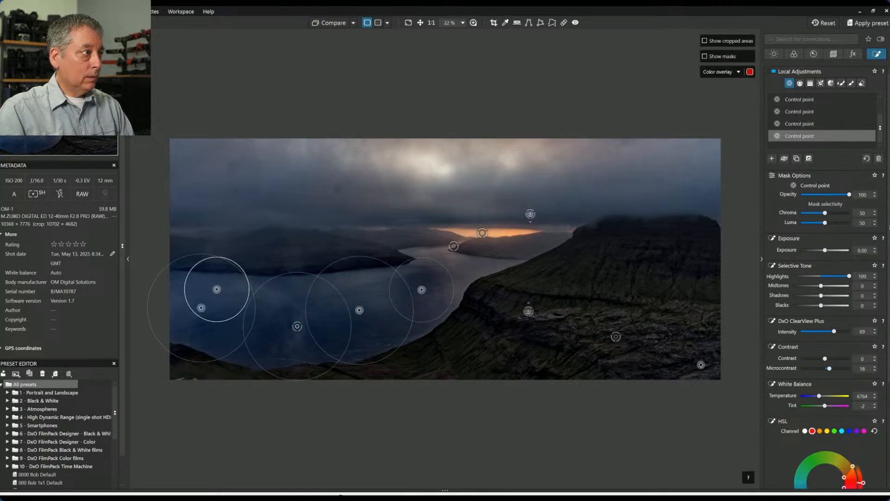
{"action": "left_click", "coordinate": [269, 297]}
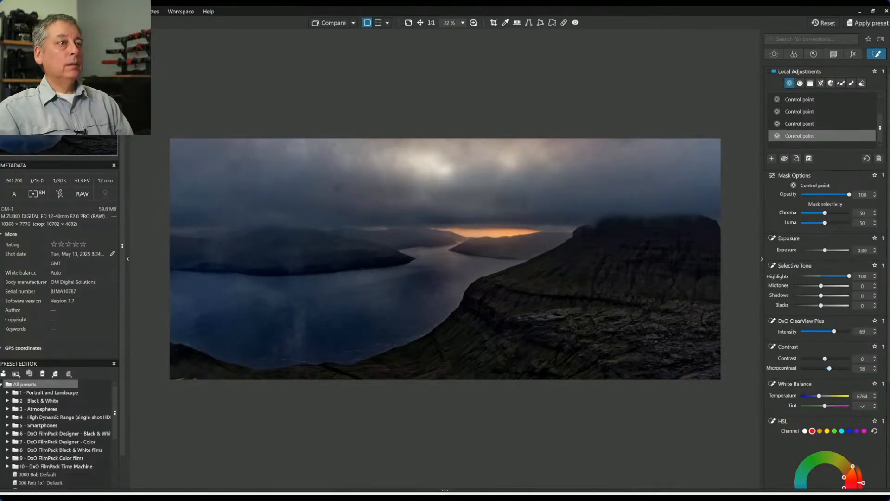
{"action": "key", "text": "Escape"}
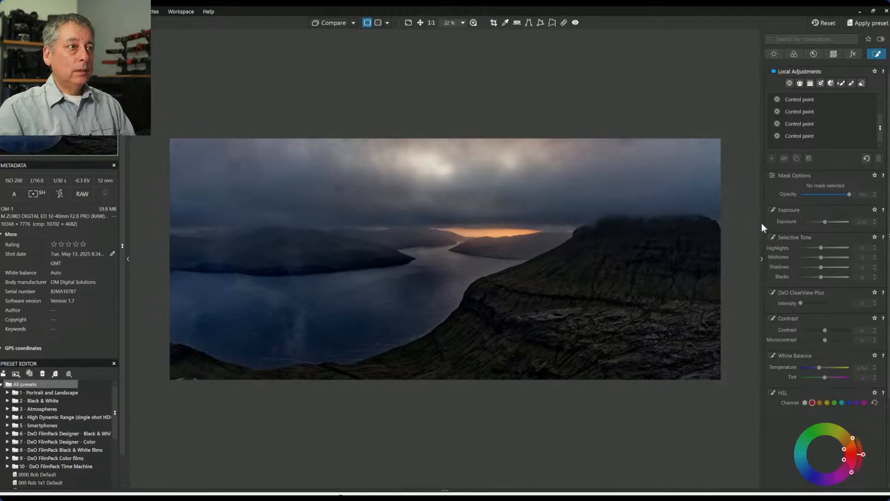
In the global Selective Tone settings, return midtones to 0, raise shadows to 11, and compare with the original.
{"action": "left_click", "coordinate": [775, 52]}
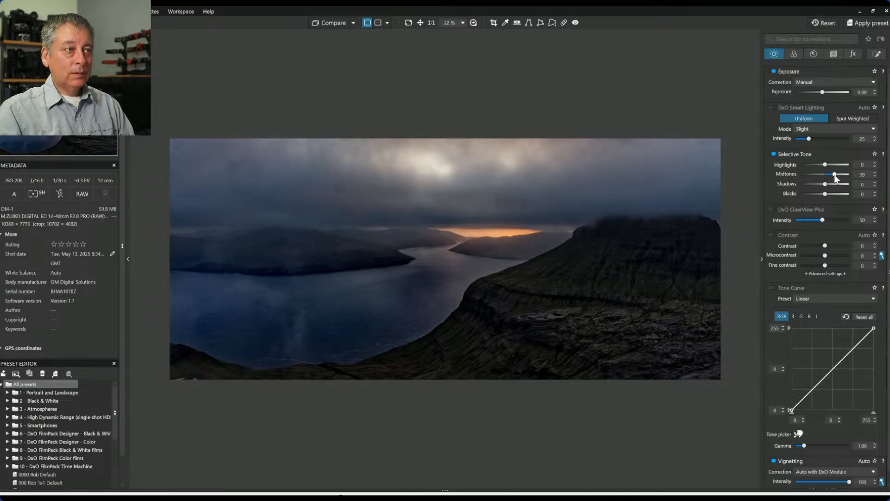
{"action": "left_click_drag", "start_coordinate": [835, 177], "coordinate": [830, 176]}
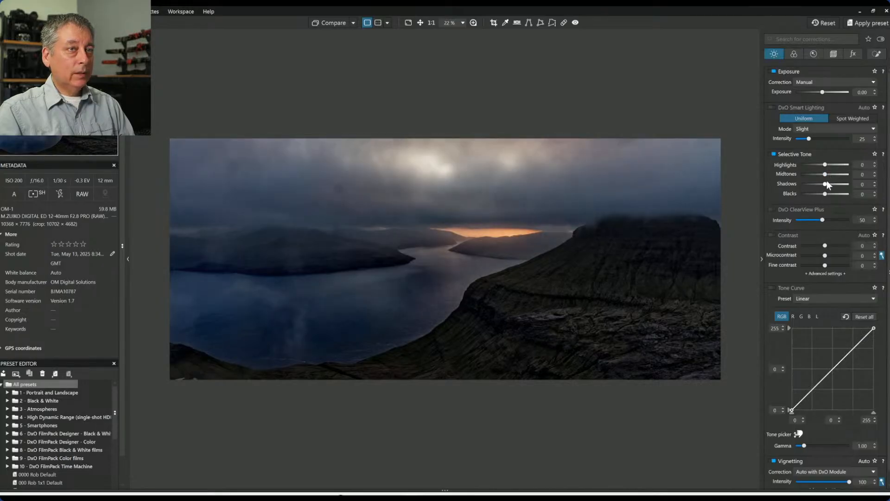
{"action": "left_click_drag", "start_coordinate": [825, 184], "coordinate": [830, 186]}
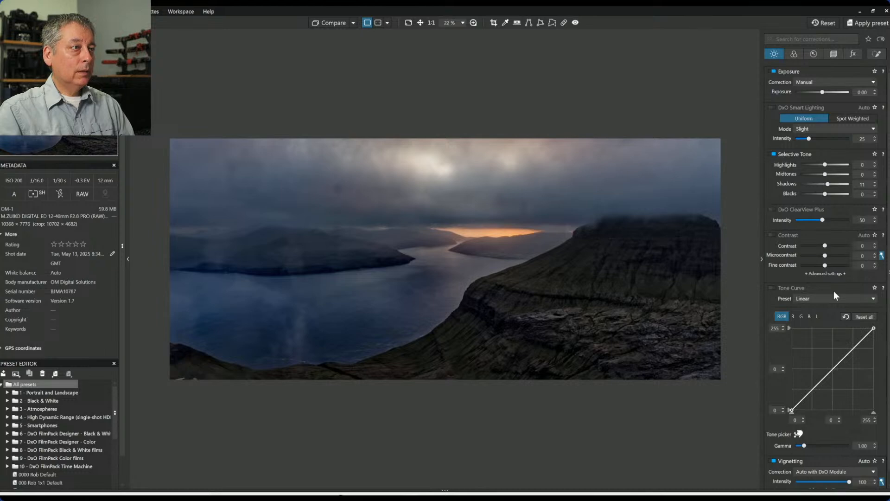
{"action": "left_click", "coordinate": [339, 22]}
Set the RAW white balance temperature to 7564 and the tint to -7.
{"action": "left_click", "coordinate": [792, 54]}
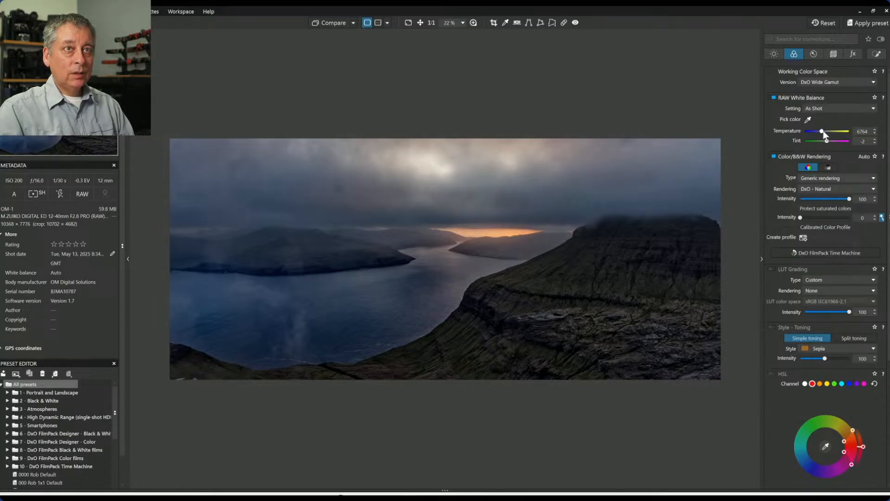
{"action": "left_click_drag", "start_coordinate": [823, 132], "coordinate": [823, 132]}
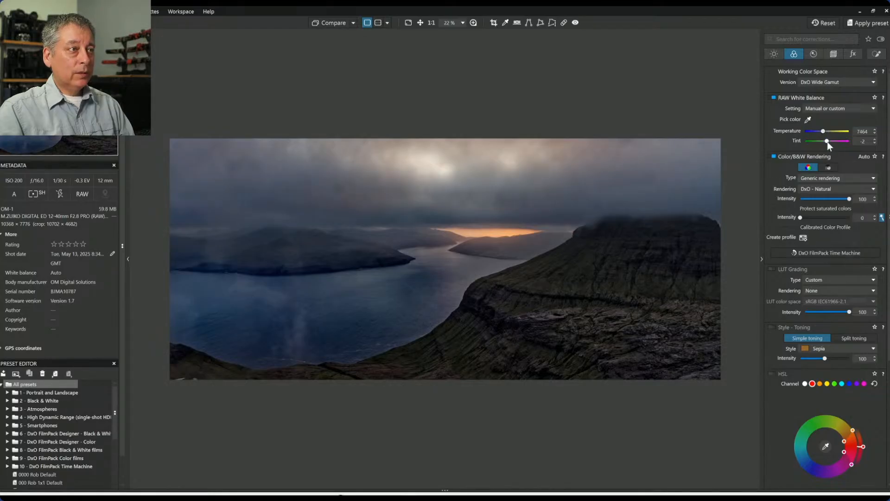
{"action": "scroll", "coordinate": [827, 141], "scroll_direction": "down", "scroll_amount": 1}
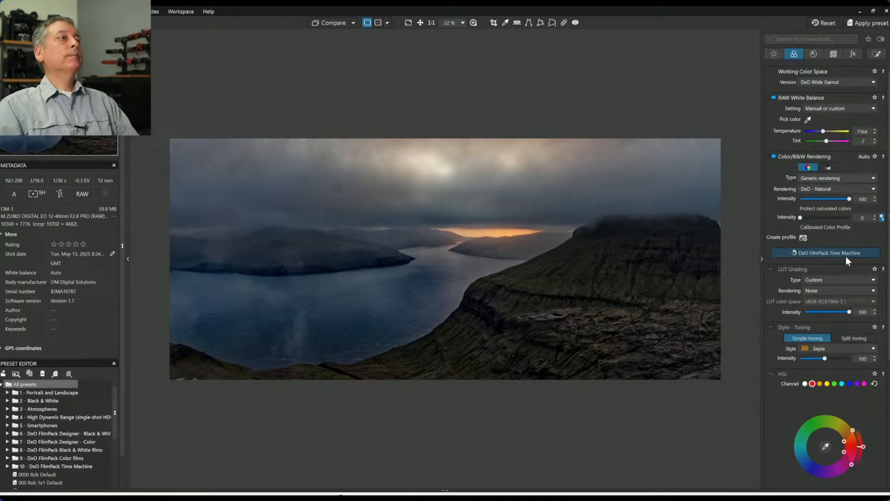
Use the retouching tool in Repair mode with a 16 px brush to remove the dust spots on both sides of the sky.
{"action": "left_click", "coordinate": [564, 23]}
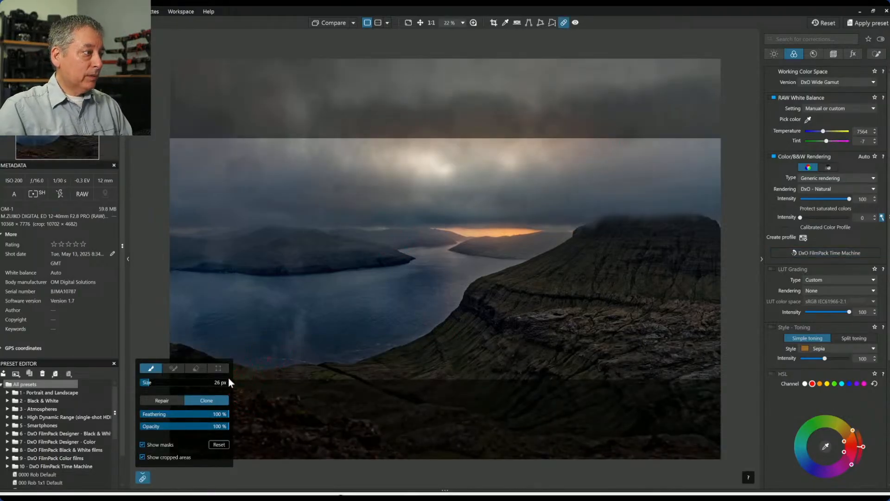
{"action": "left_click", "coordinate": [172, 402]}
{"action": "scroll", "coordinate": [355, 207], "scroll_direction": "down", "scroll_amount": 4}
{"action": "scroll", "coordinate": [355, 207], "scroll_direction": "up", "scroll_amount": 2}
{"action": "left_click", "coordinate": [338, 187]}
{"action": "left_click", "coordinate": [234, 163]}
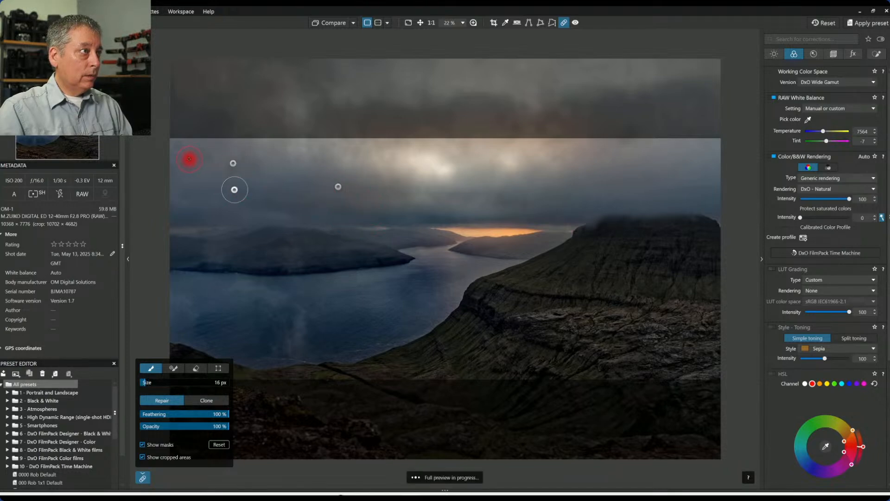
{"action": "left_click", "coordinate": [175, 146]}
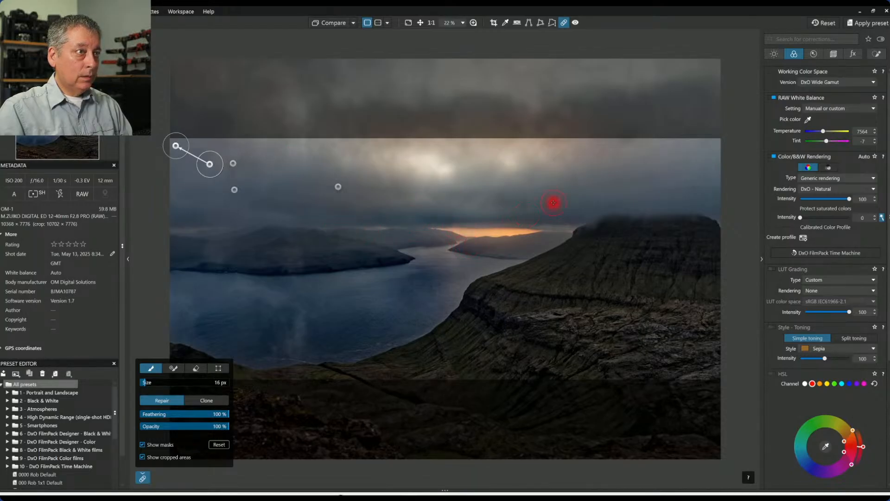
{"action": "left_click", "coordinate": [649, 179]}
{"action": "left_click", "coordinate": [691, 188]}
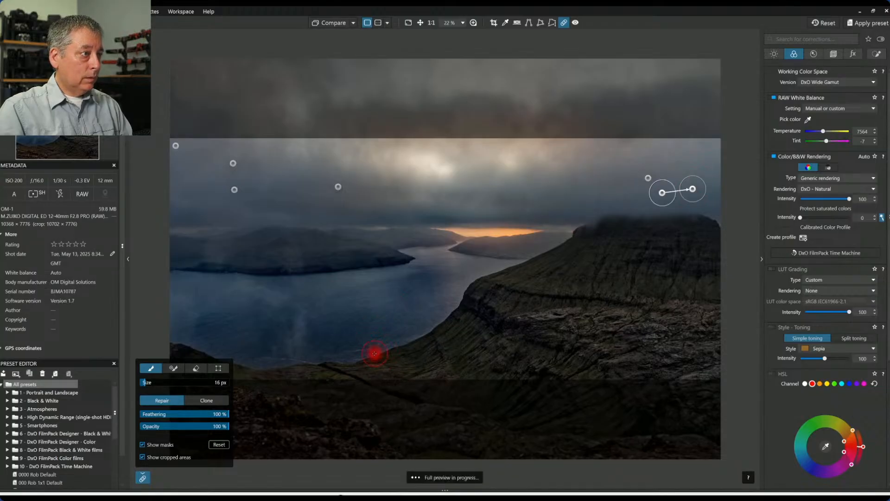
Repair the spot on the ridge of the dark hill across the water and check the surroundings for more spots.
{"action": "scroll", "coordinate": [384, 348], "scroll_direction": "up", "scroll_amount": 2}
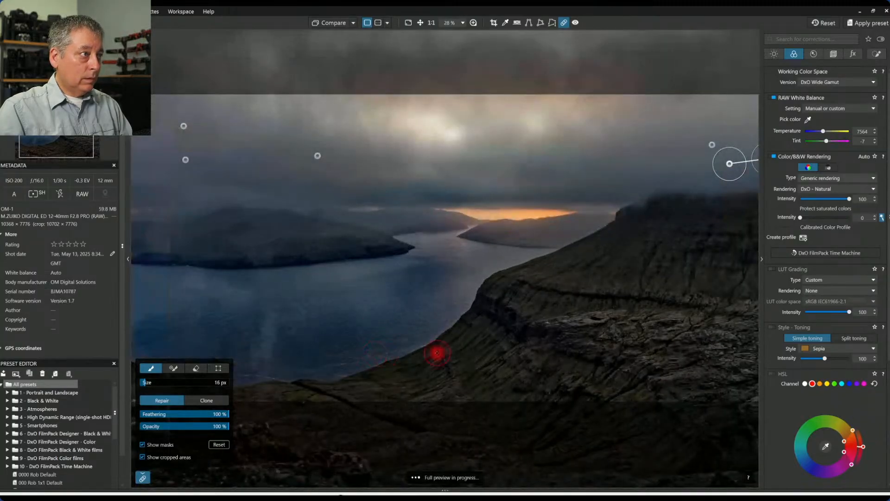
{"action": "left_click", "coordinate": [314, 212]}
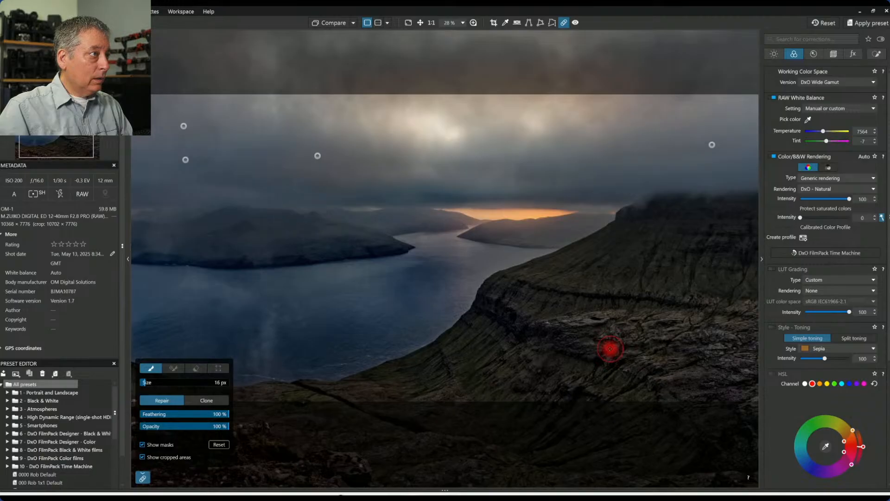
{"action": "left_click", "coordinate": [549, 331]}
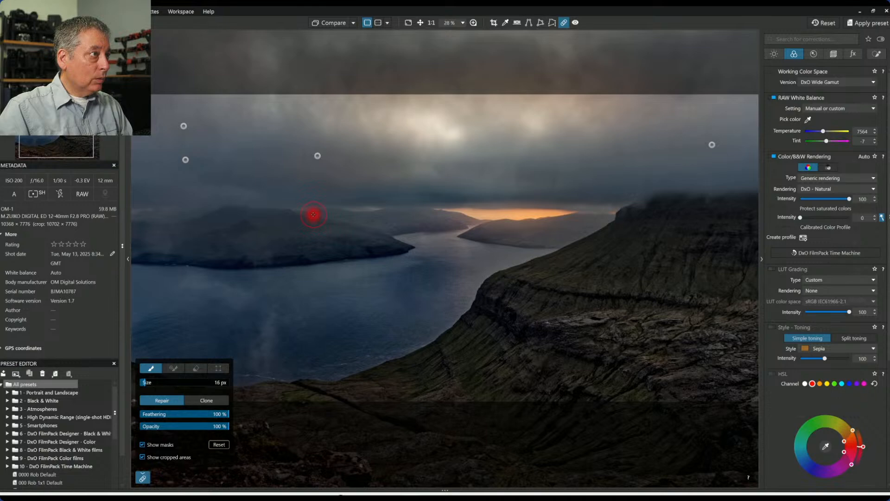
{"action": "scroll", "coordinate": [314, 214], "scroll_direction": "up", "scroll_amount": 1}
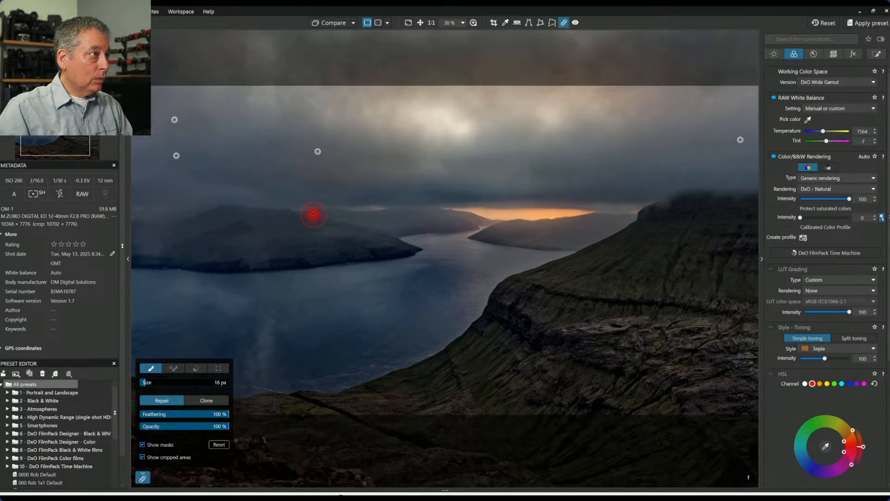
{"action": "left_click", "coordinate": [313, 214]}
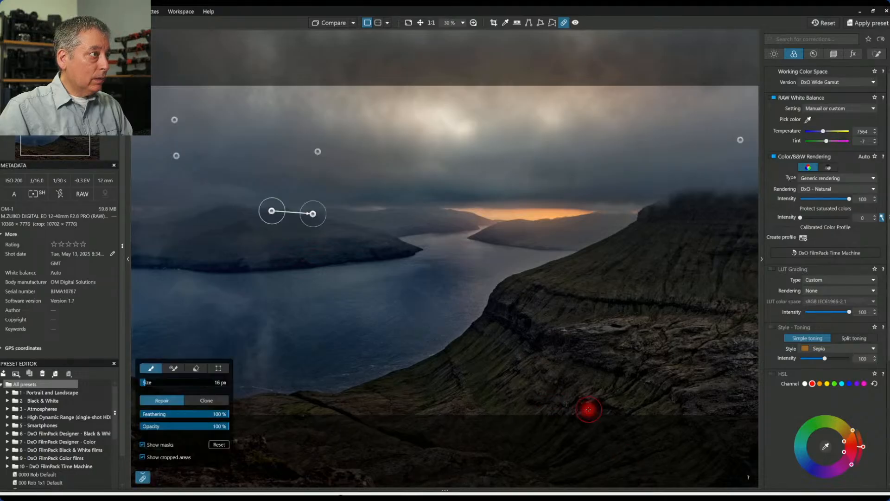
{"action": "scroll", "coordinate": [587, 297], "scroll_direction": "down", "scroll_amount": 2}
{"action": "scroll", "coordinate": [586, 298], "scroll_direction": "up", "scroll_amount": 3}
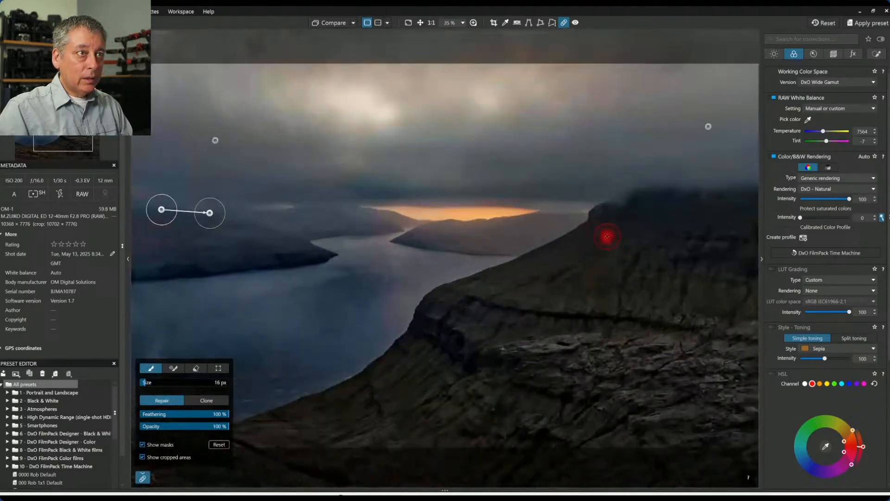
Repair the dust spot in the sky just above the dark mountain, check the picture for more spots, and close the retouching tool.
{"action": "left_click", "coordinate": [628, 175]}
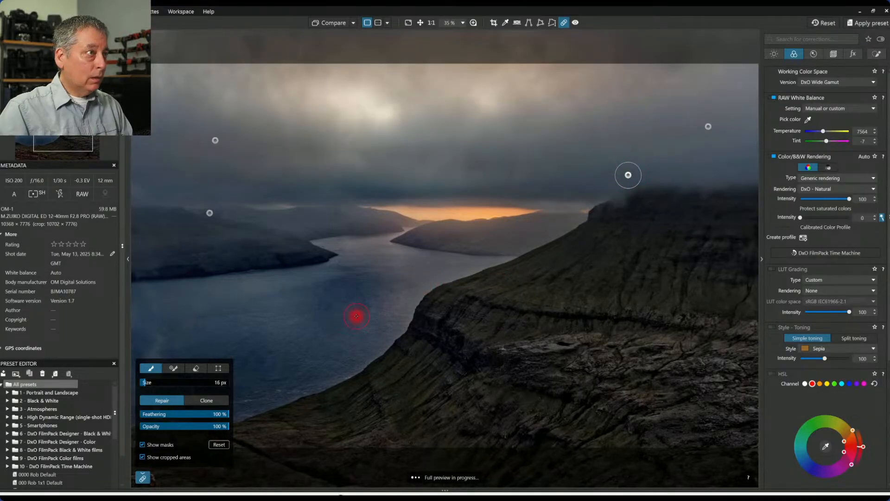
{"action": "scroll", "coordinate": [356, 312], "scroll_direction": "down", "scroll_amount": 1}
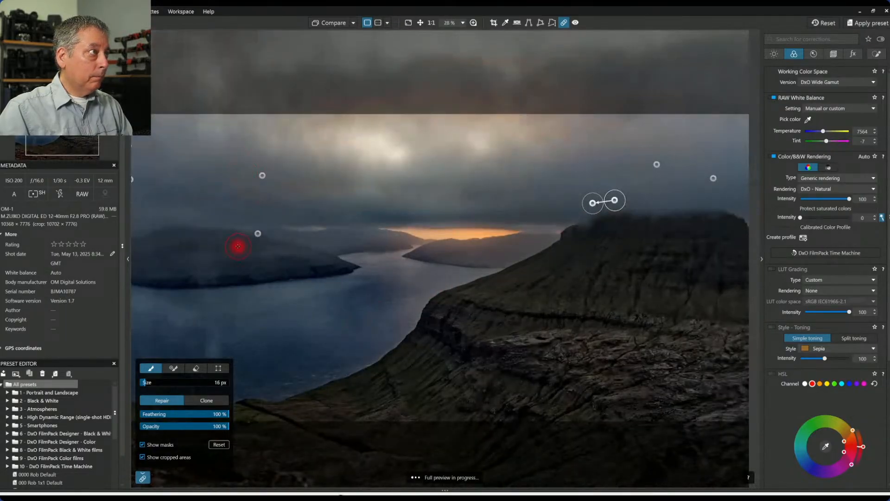
{"action": "scroll", "coordinate": [280, 332], "scroll_direction": "down", "scroll_amount": 1}
{"action": "scroll", "coordinate": [278, 356], "scroll_direction": "up", "scroll_amount": 1}
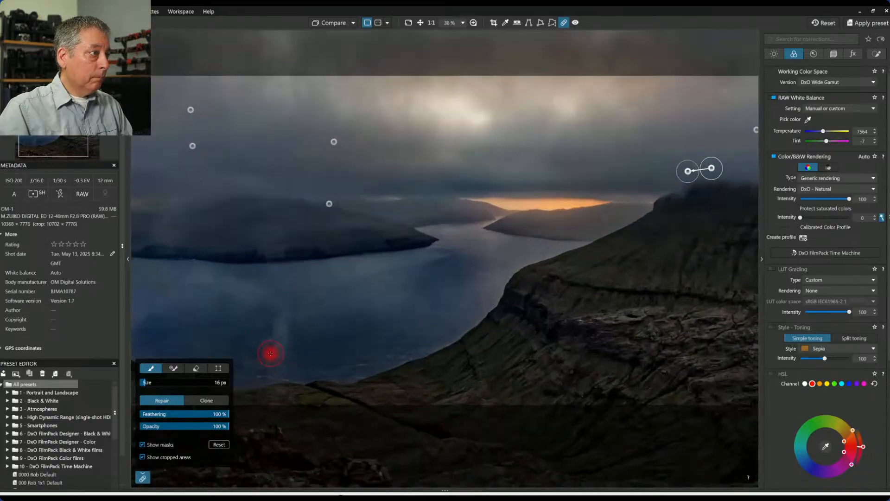
{"action": "scroll", "coordinate": [271, 353], "scroll_direction": "up", "scroll_amount": 1}
{"action": "scroll", "coordinate": [271, 353], "scroll_direction": "down", "scroll_amount": 2}
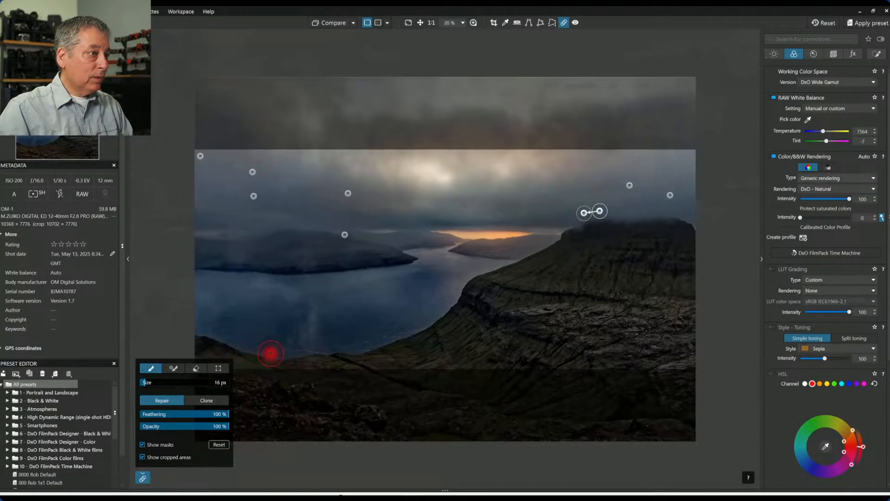
{"action": "scroll", "coordinate": [271, 354], "scroll_direction": "down", "scroll_amount": 1}
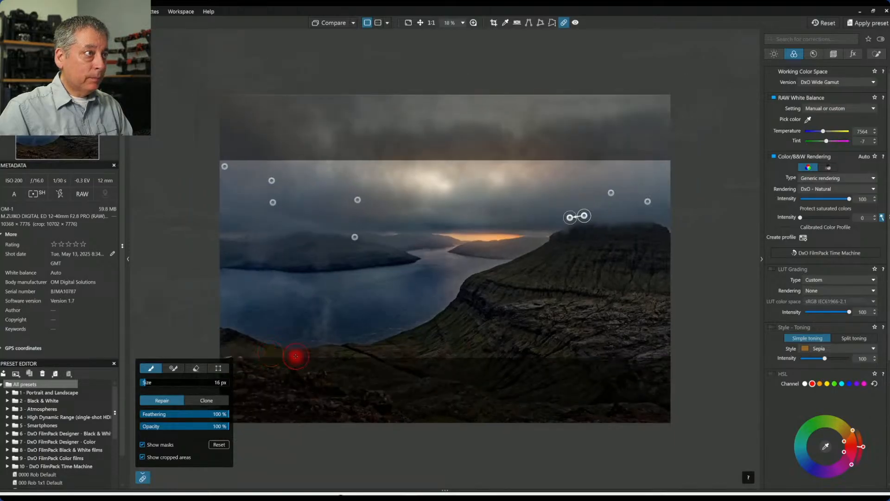
{"action": "key", "text": "Escape"}
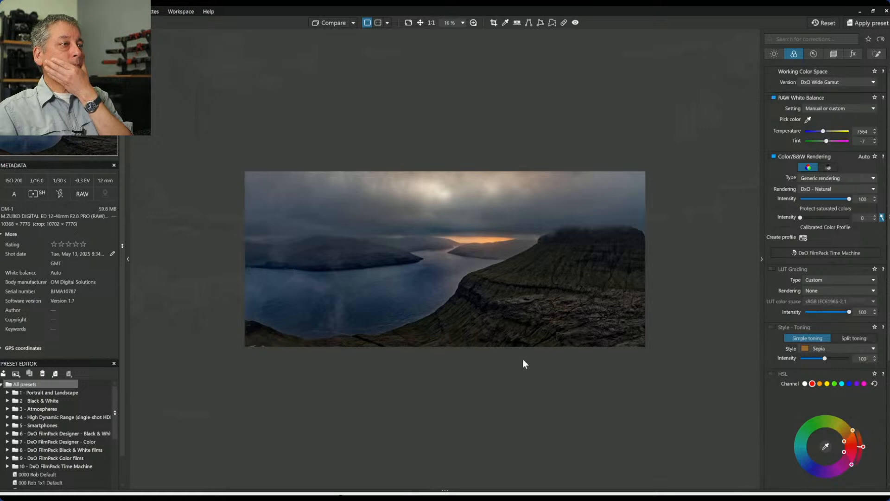
Move the 16 × 7 crop frame up to take in more sky and less foreground, and apply it.
{"action": "left_click", "coordinate": [835, 54]}
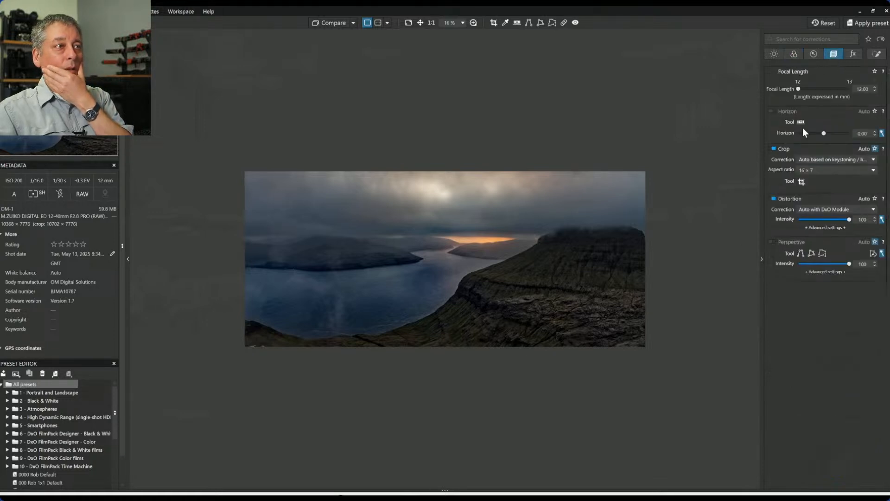
{"action": "left_click", "coordinate": [802, 183]}
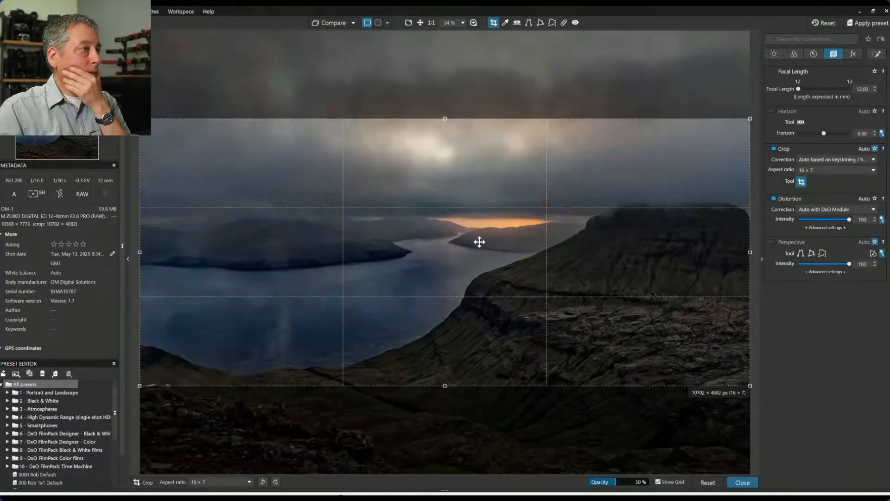
{"action": "left_click_drag", "start_coordinate": [480, 242], "coordinate": [469, 175]}
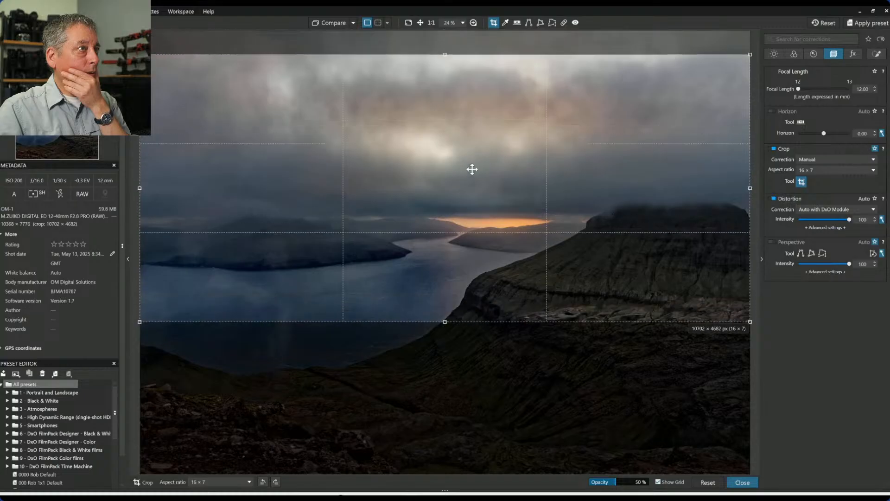
{"action": "double_click", "coordinate": [499, 168]}
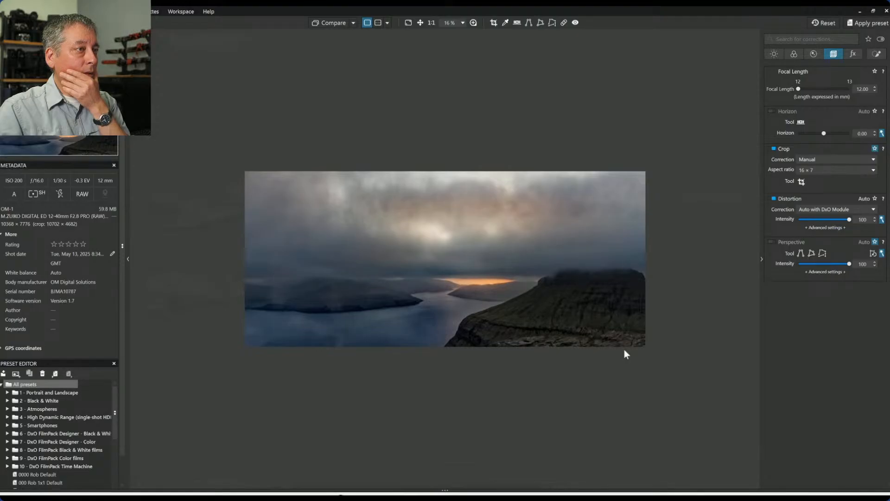
Lower the crop frame, change its aspect ratio to 16 × 9, then reposition the frame and apply the crop.
{"action": "left_click", "coordinate": [801, 181]}
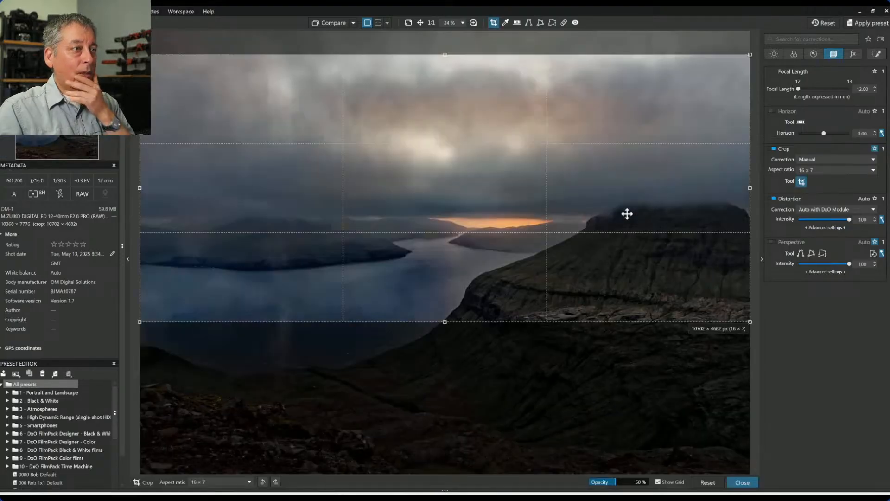
{"action": "left_click_drag", "start_coordinate": [564, 243], "coordinate": [564, 304]}
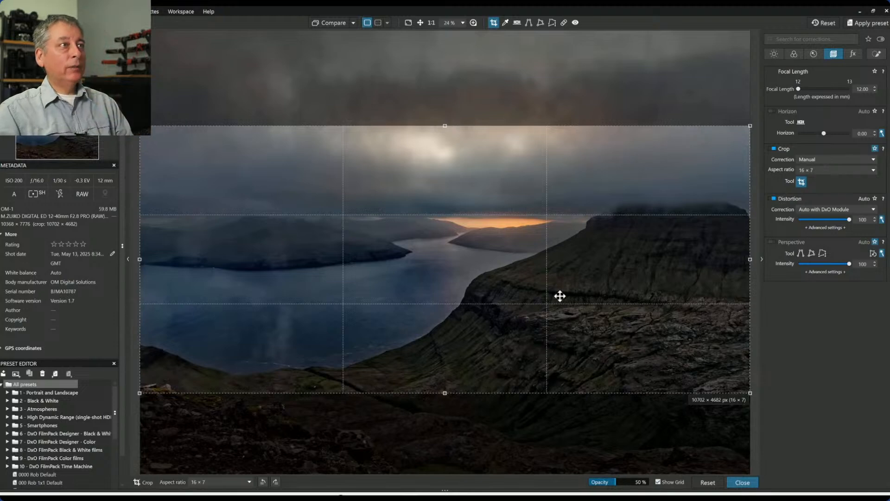
{"action": "left_click", "coordinate": [823, 171]}
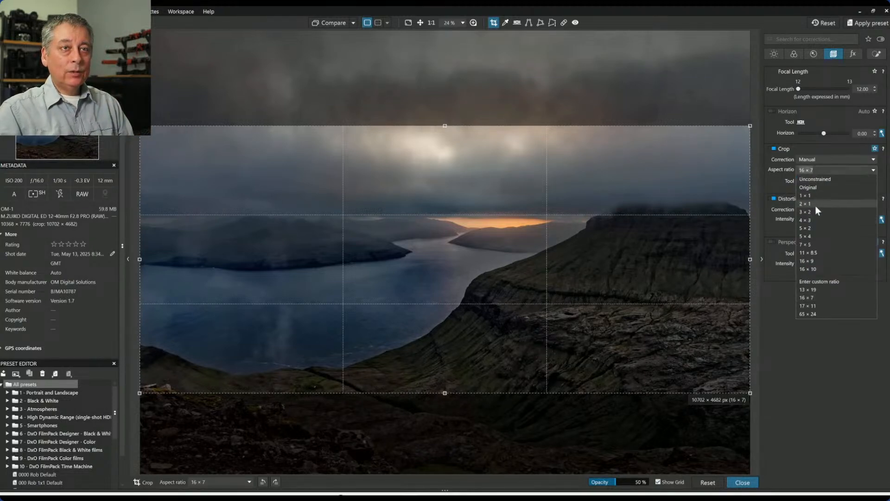
{"action": "left_click", "coordinate": [816, 261]}
{"action": "left_click_drag", "start_coordinate": [564, 297], "coordinate": [525, 262]}
{"action": "key", "text": "Return"}
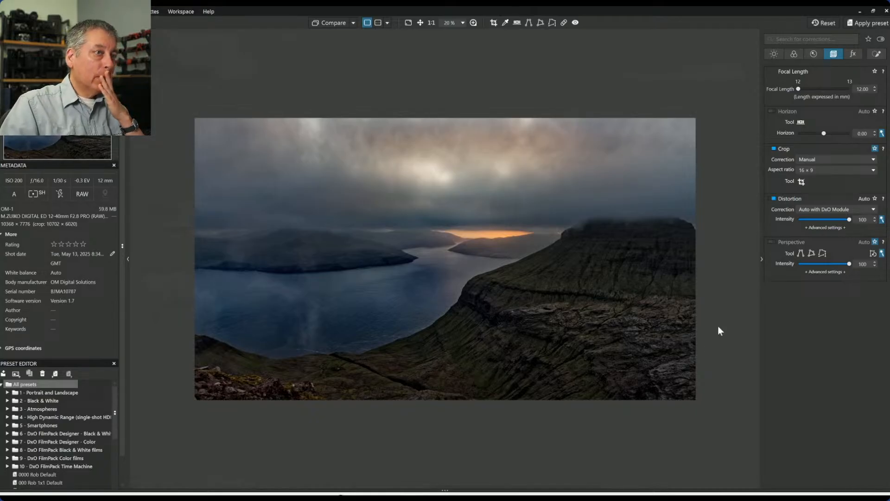
Return the crop to 16 × 7 and move the frame down to include the near shoreline.
{"action": "left_click", "coordinate": [805, 170]}
{"action": "left_click", "coordinate": [809, 296]}
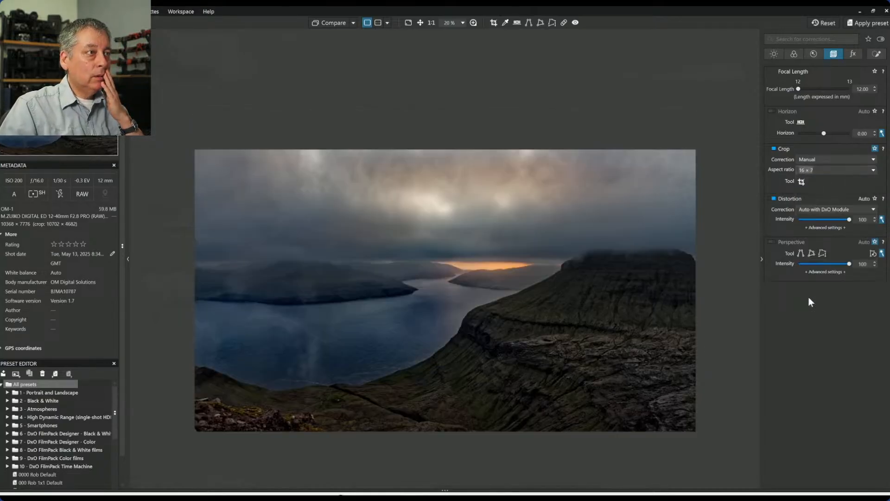
{"action": "left_click", "coordinate": [801, 181]}
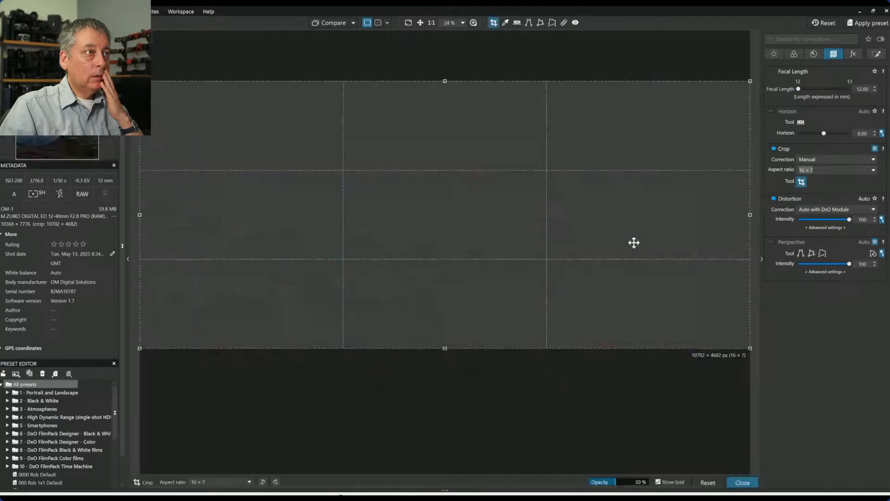
{"action": "left_click_drag", "start_coordinate": [633, 242], "coordinate": [633, 288]}
{"action": "key", "text": "Return"}
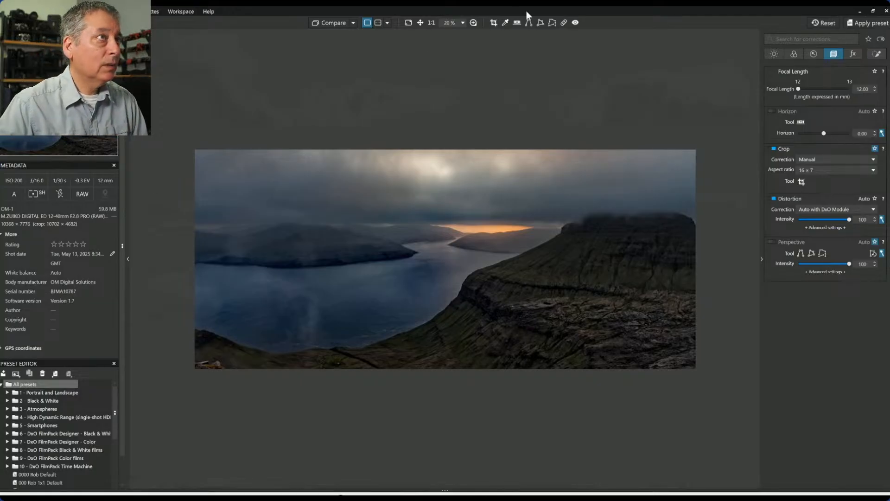
Repair the spot in the sky above the orange sunset glow with the retouching tool and check the surrounding clouds.
{"action": "left_click", "coordinate": [564, 22]}
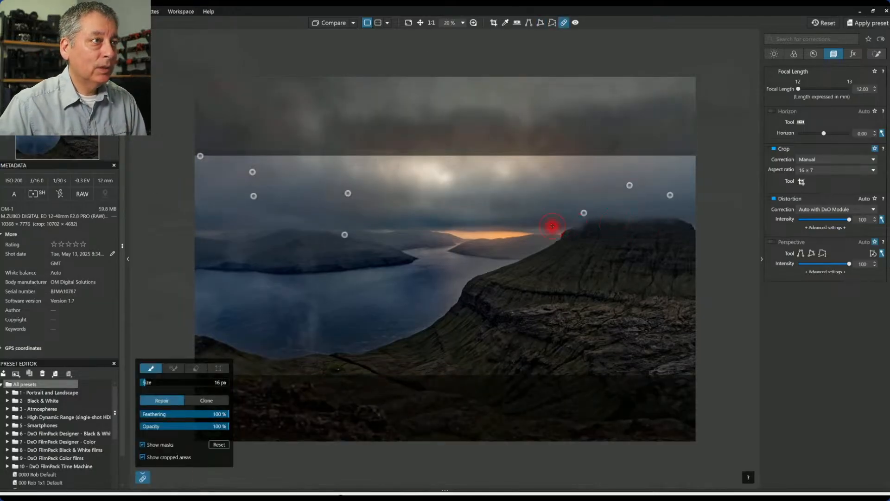
{"action": "left_click", "coordinate": [522, 207]}
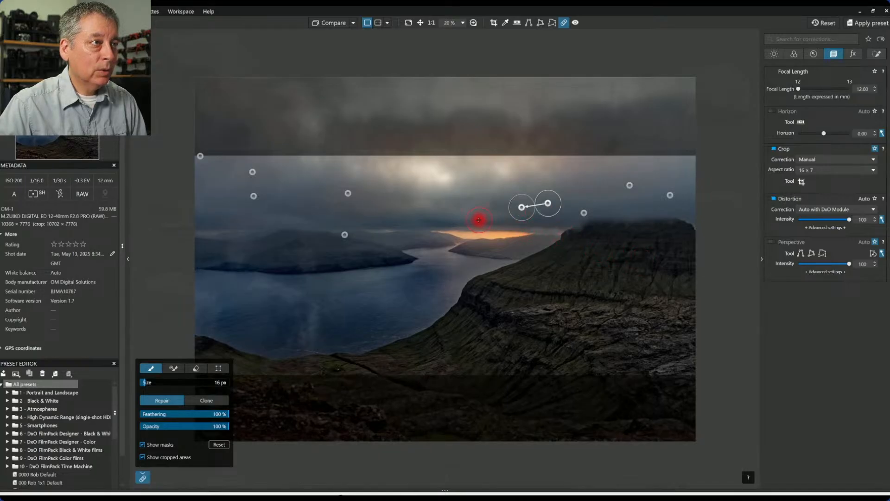
{"action": "left_click", "coordinate": [489, 209]}
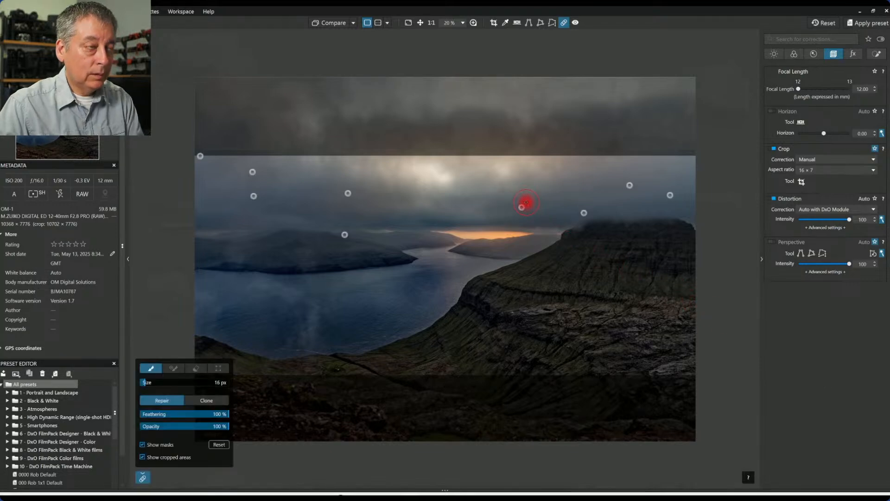
{"action": "scroll", "coordinate": [512, 204], "scroll_direction": "up", "scroll_amount": 1}
{"action": "scroll", "coordinate": [509, 205], "scroll_direction": "down", "scroll_amount": 1}
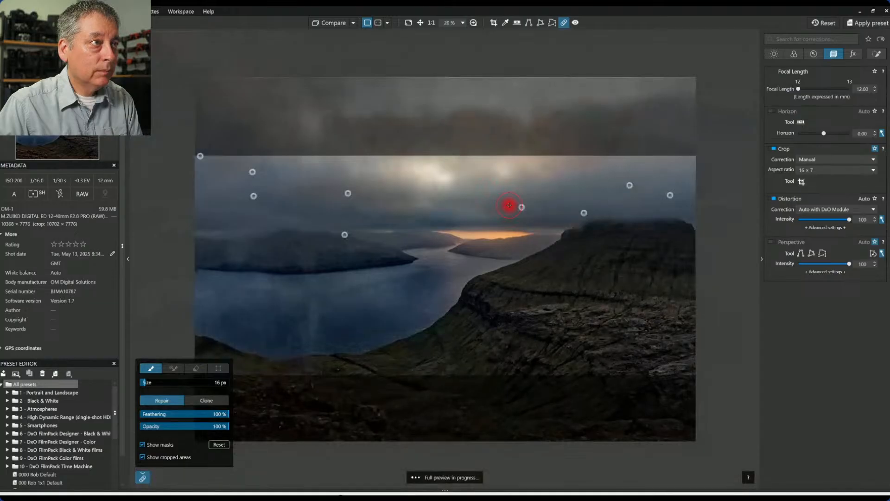
{"action": "scroll", "coordinate": [508, 211], "scroll_direction": "down", "scroll_amount": 1}
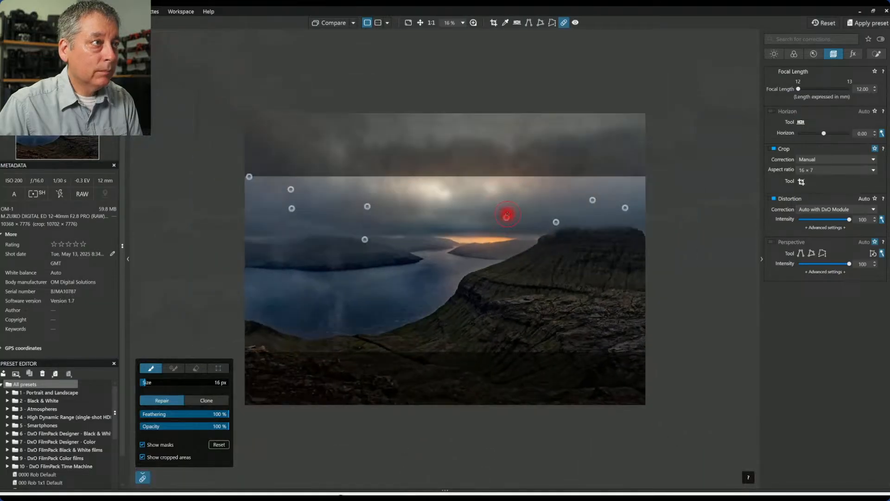
{"action": "left_click", "coordinate": [486, 213]}
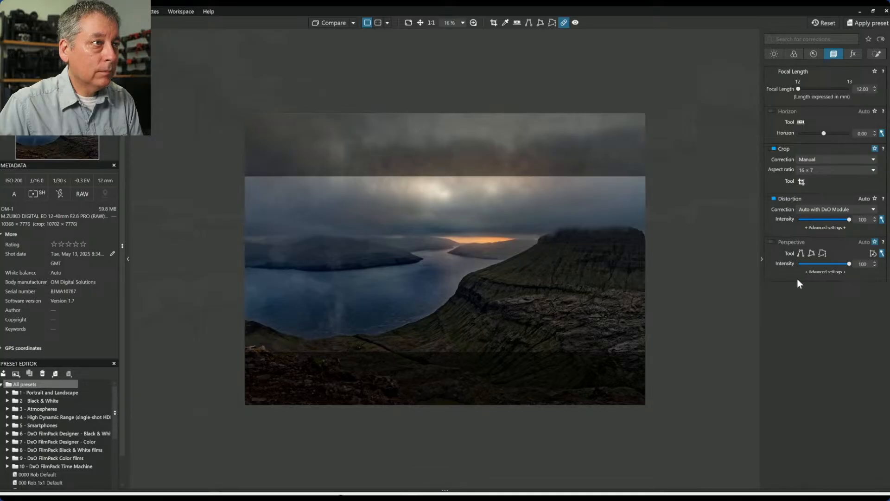
Change the crop's aspect ratio to 16 × 9 and apply it.
{"action": "left_click", "coordinate": [802, 182]}
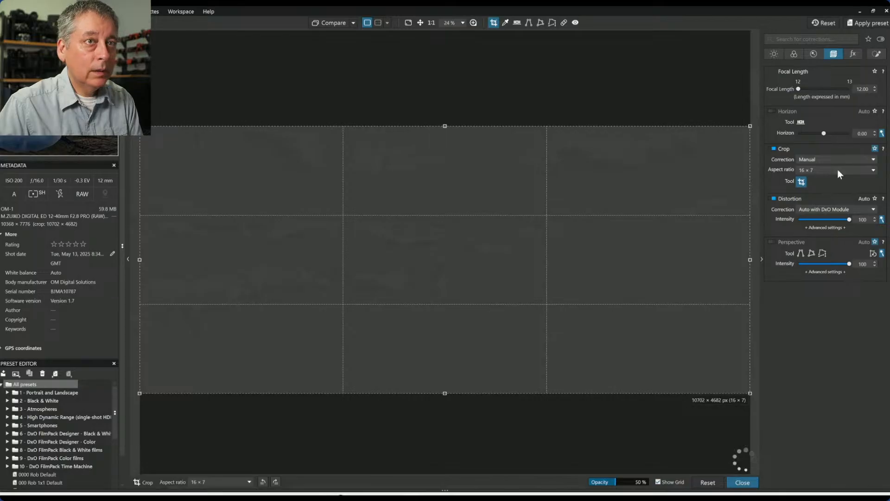
{"action": "left_click", "coordinate": [834, 170]}
{"action": "left_click", "coordinate": [813, 221]}
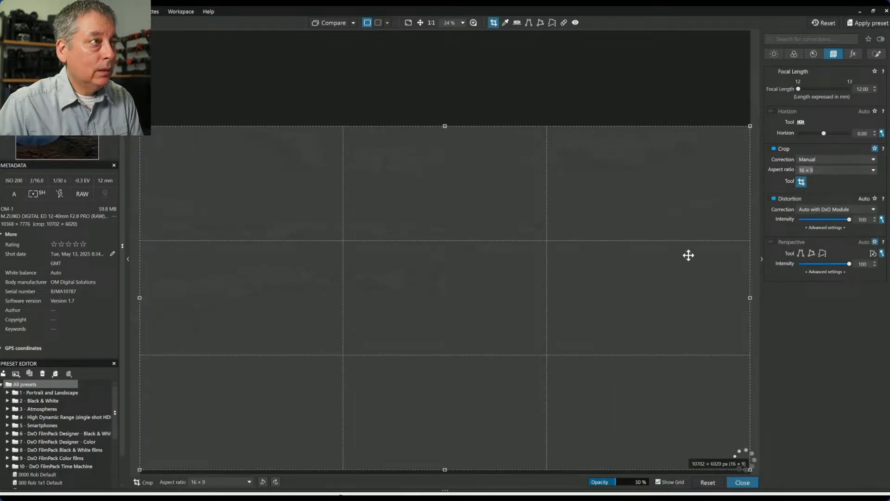
{"action": "key", "text": "Return"}
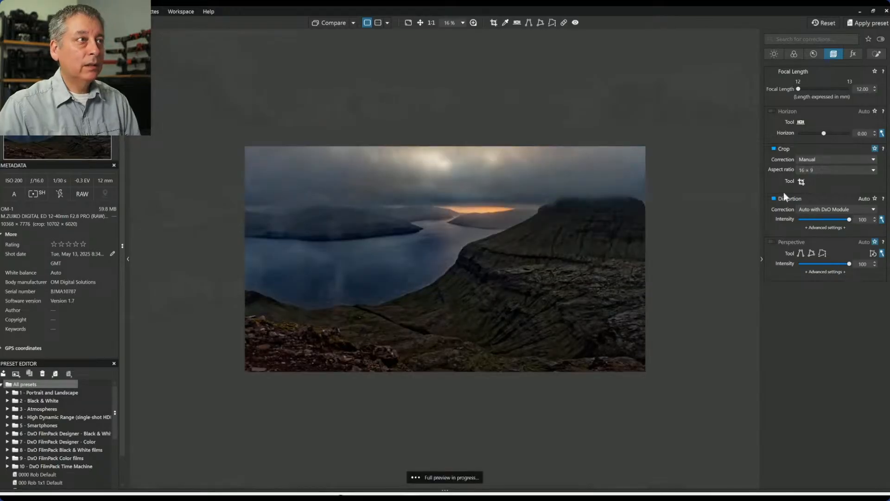
Raise the 16 × 9 crop frame to include more sky, then nudge it slightly down to refine the composition.
{"action": "left_click", "coordinate": [801, 182]}
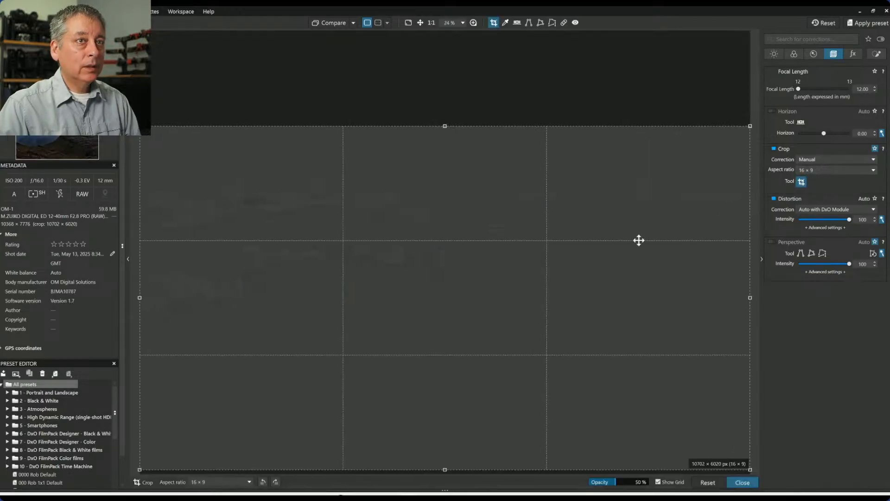
{"action": "left_click_drag", "start_coordinate": [589, 241], "coordinate": [590, 232]}
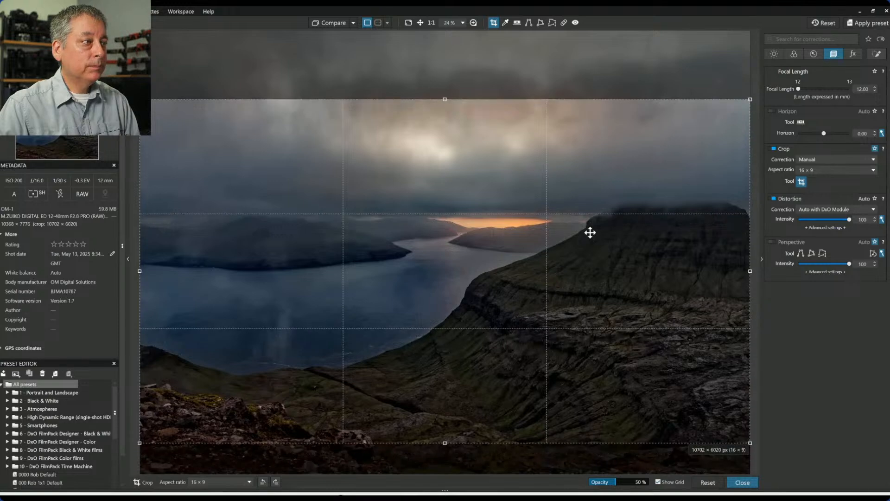
{"action": "key", "text": "Return"}
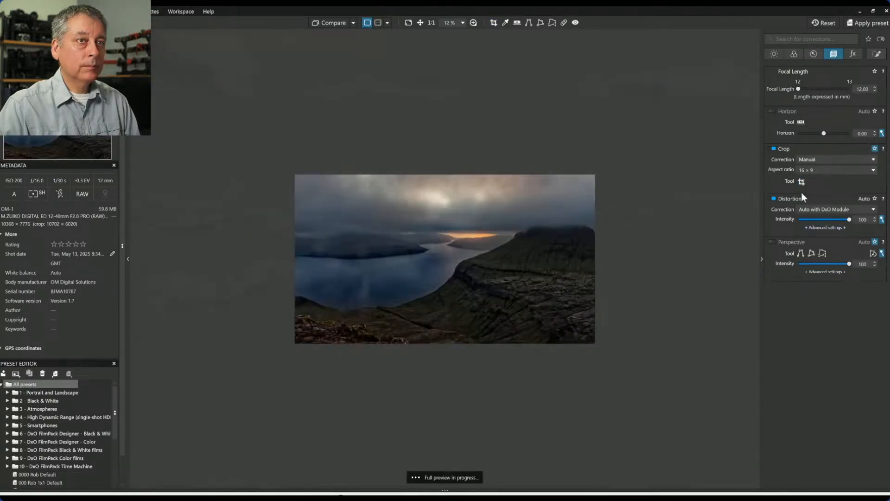
{"action": "left_click", "coordinate": [801, 181]}
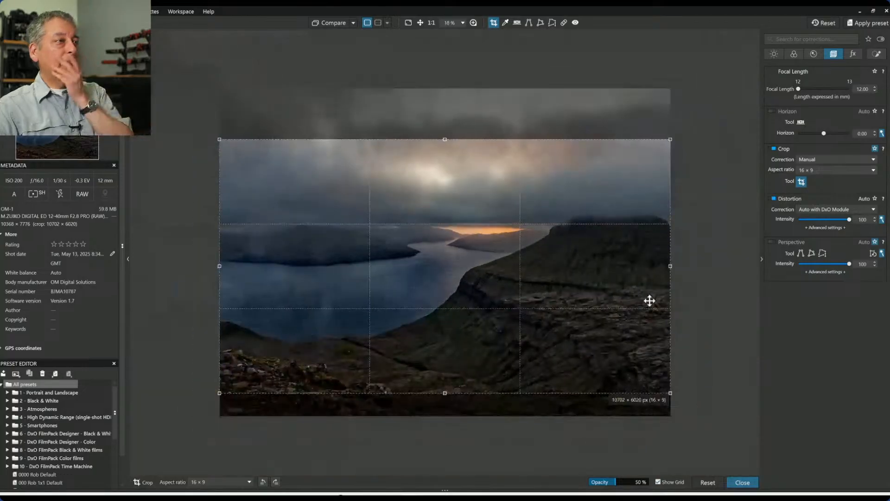
{"action": "mouse_move", "coordinate": [585, 292]}
{"action": "left_mouse_down"}
{"action": "mouse_move", "coordinate": [587, 280]}
{"action": "mouse_move", "coordinate": [585, 333]}
{"action": "mouse_move", "coordinate": [583, 298]}
{"action": "left_mouse_up"}
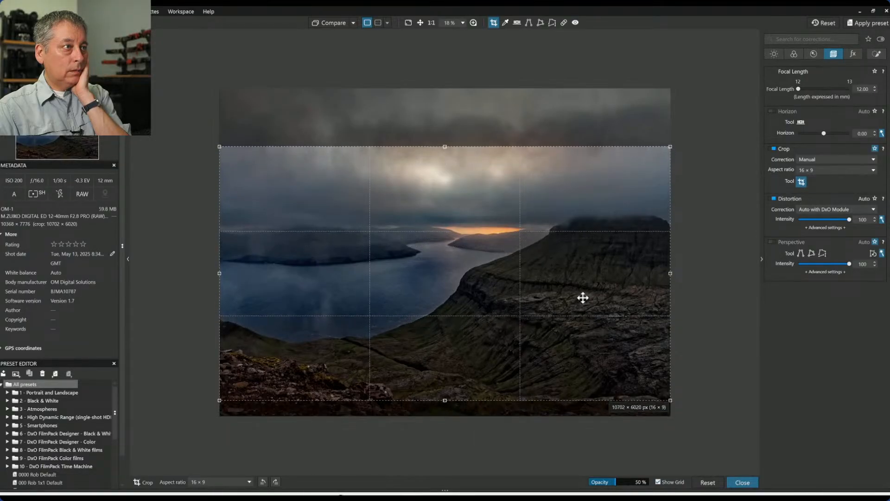
Apply the 16 × 9 crop and export the photo as JPEG with the sRGB IEC61966-2.1 profile and preserved color details.
{"action": "key", "text": "Return"}
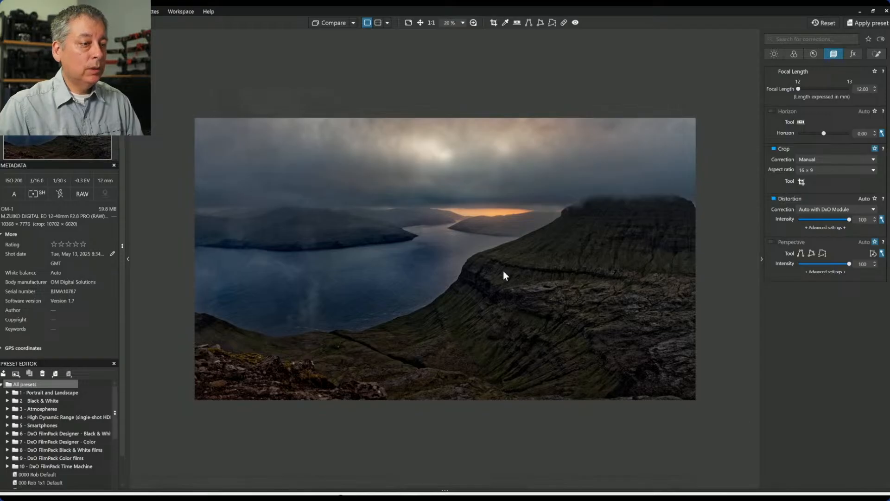
{"action": "right_click", "coordinate": [471, 235]}
{"action": "left_click", "coordinate": [494, 206]}
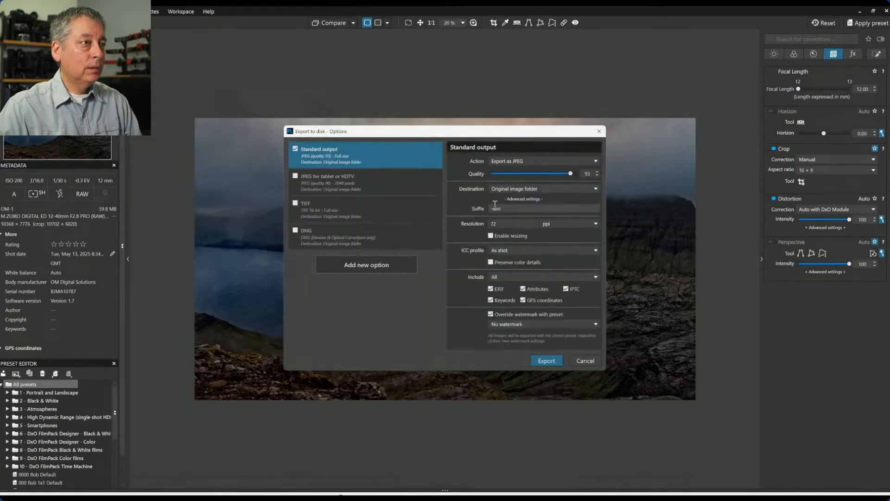
{"action": "left_click", "coordinate": [516, 251]}
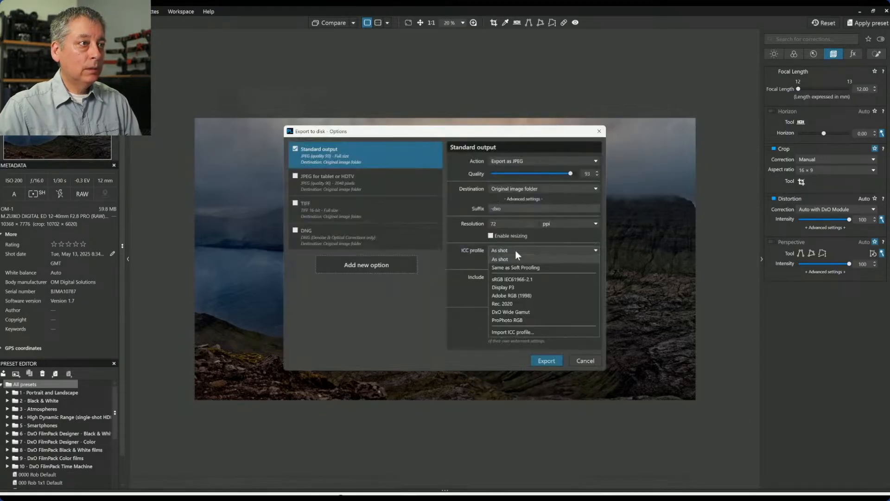
{"action": "left_click", "coordinate": [517, 279]}
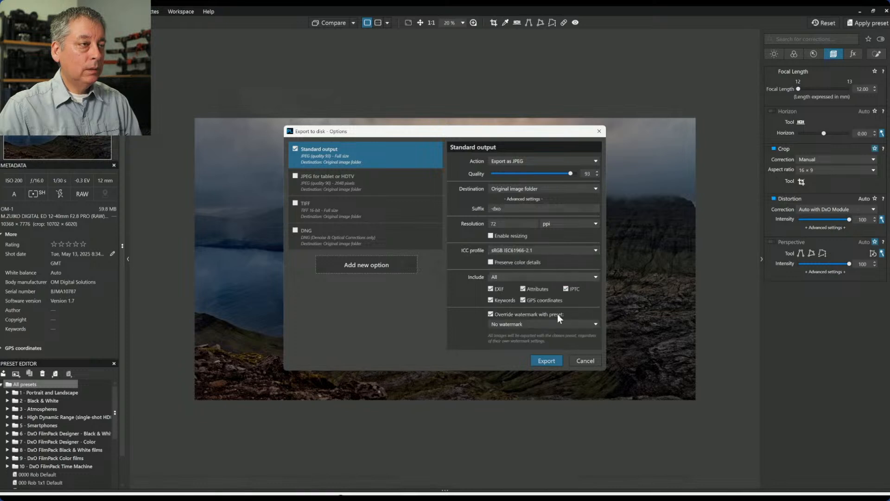
{"action": "left_click", "coordinate": [533, 262]}
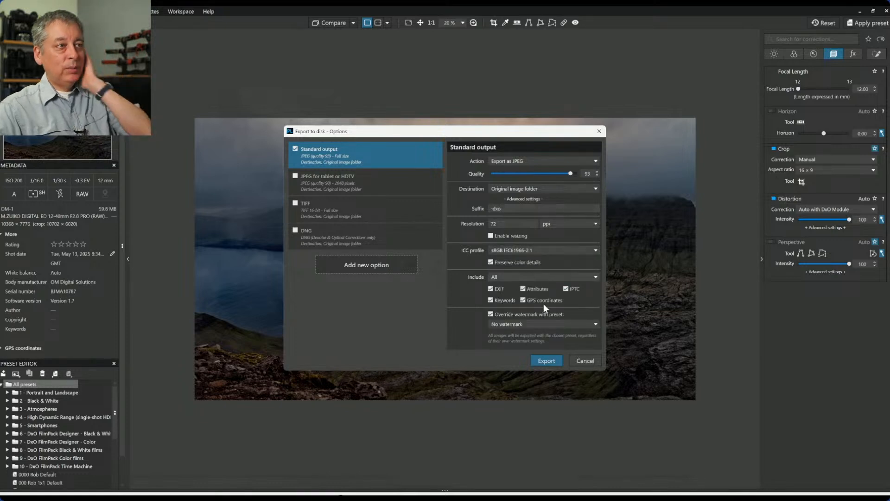
{"action": "left_click", "coordinate": [555, 360]}
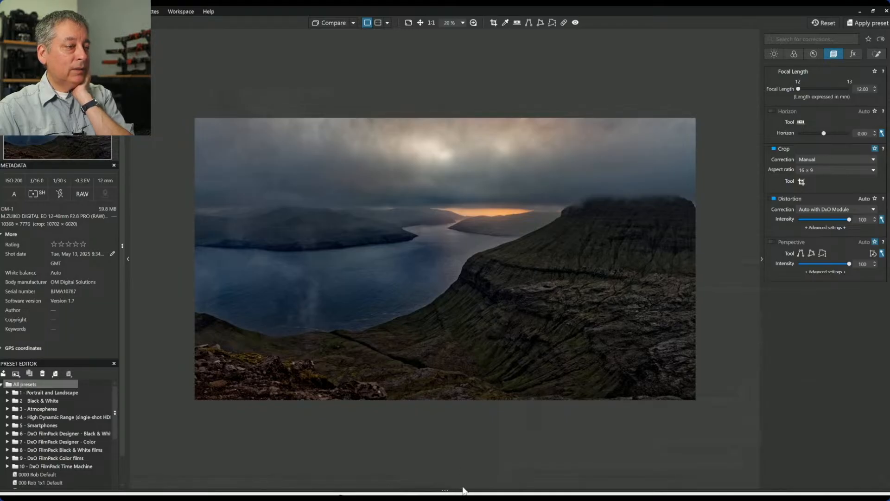
{"action": "left_click", "coordinate": [353, 22]}
{"action": "left_click", "coordinate": [352, 21]}
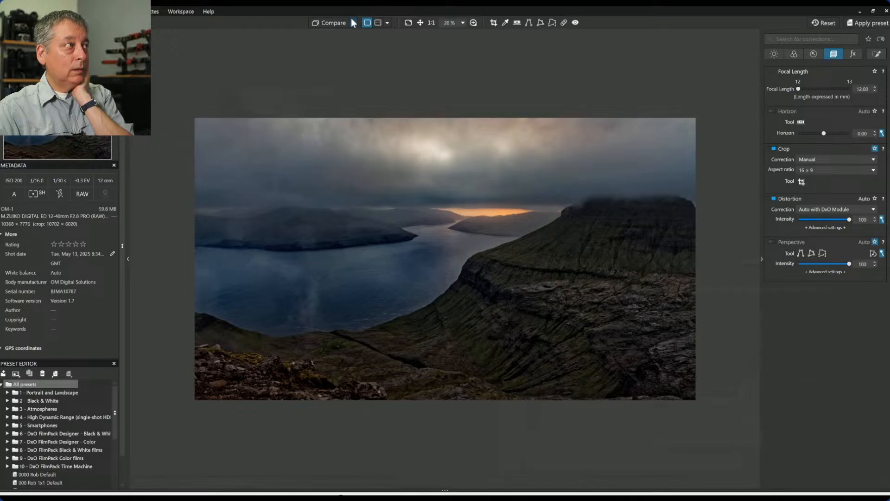
{"action": "left_click", "coordinate": [353, 23]}
{"action": "left_click", "coordinate": [353, 24]}
{"action": "left_click", "coordinate": [339, 22]}
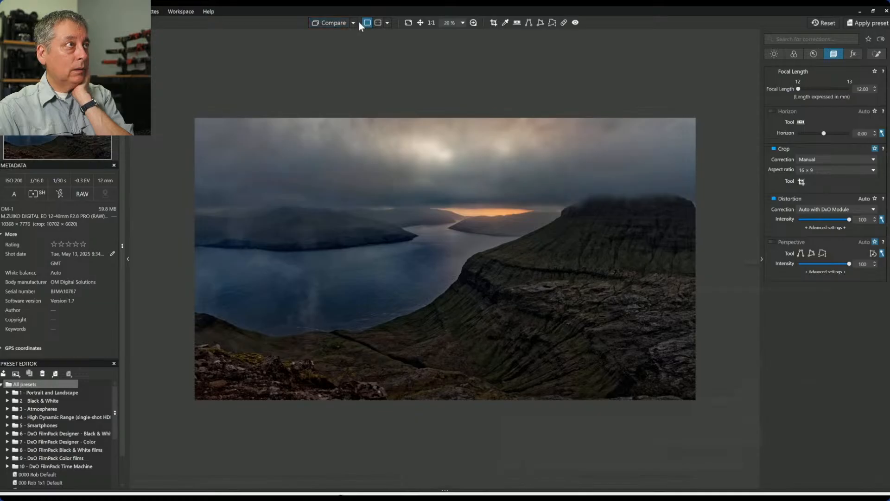
{"action": "left_click", "coordinate": [356, 23]}
{"action": "left_click", "coordinate": [357, 23]}
Reset all corrections on the landscape RAW photo and set up a split view comparing it with its exported JPEG.
{"action": "left_click_drag", "start_coordinate": [467, 488], "coordinate": [470, 418]}
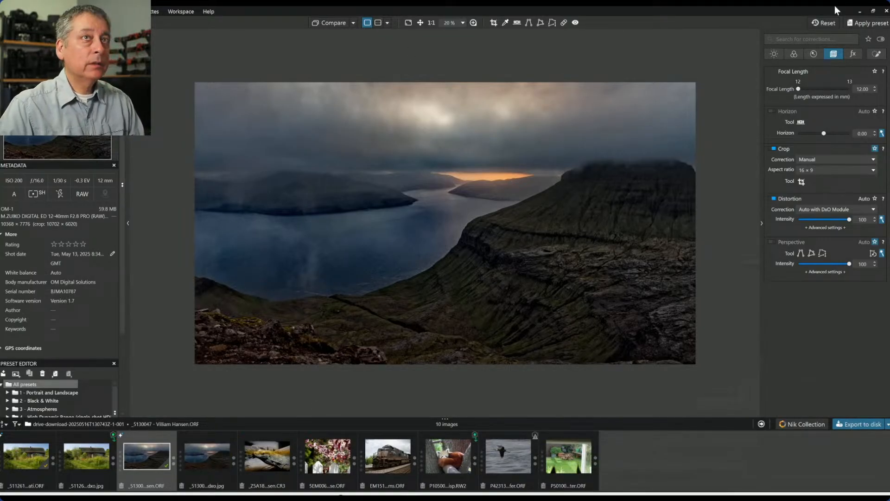
{"action": "left_click", "coordinate": [824, 23]}
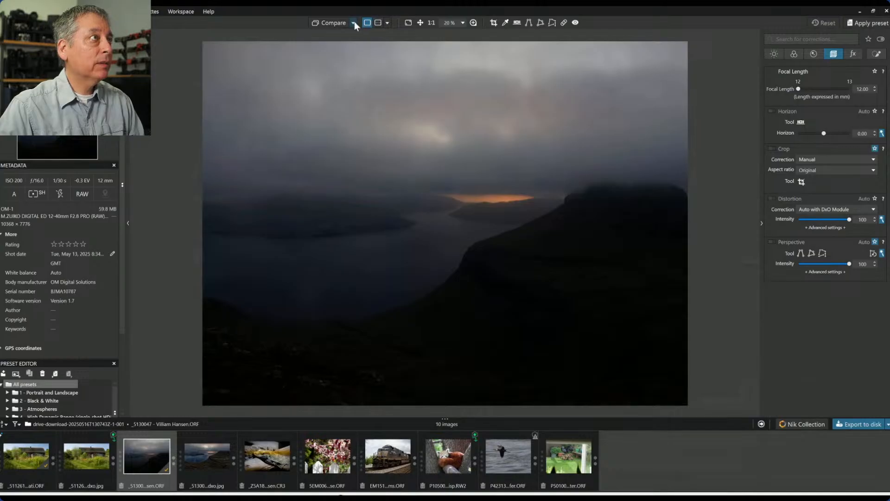
{"action": "left_click", "coordinate": [354, 23]}
{"action": "left_click", "coordinate": [362, 76]}
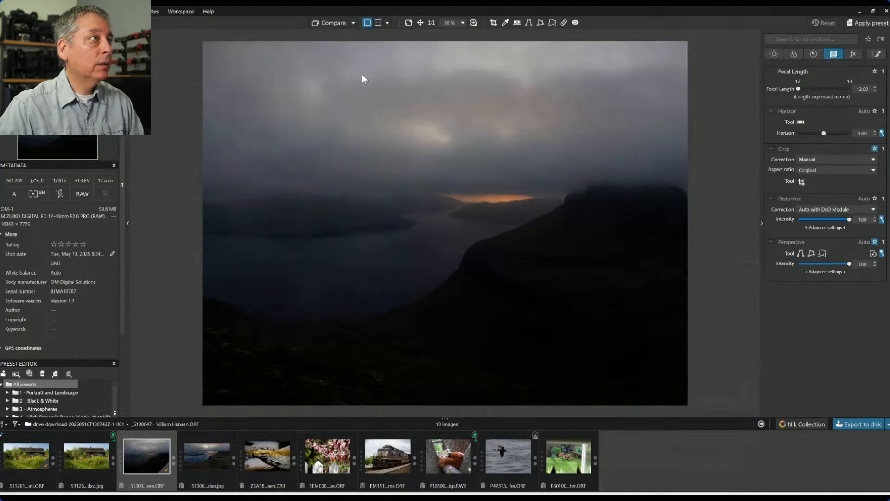
{"action": "left_click", "coordinate": [389, 23]}
{"action": "left_click", "coordinate": [399, 55]}
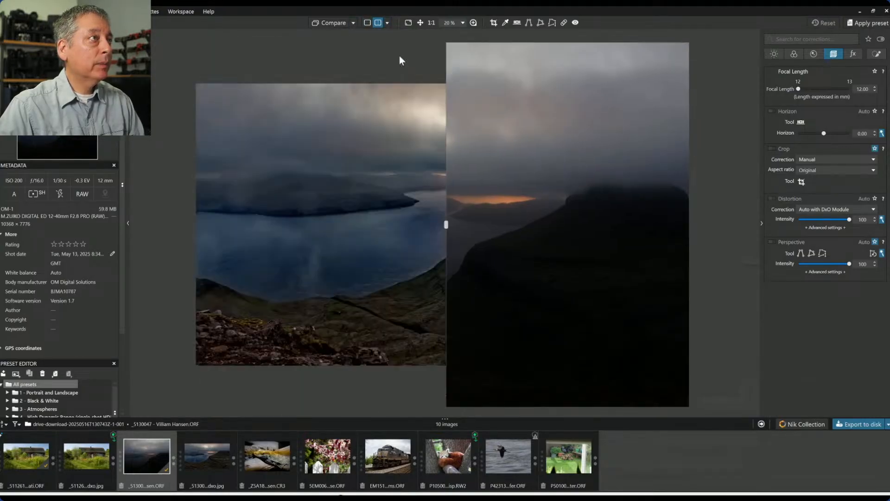
Enlarge the split view and sweep its divider across the whole image to compare the exported edit with the unprocessed RAW.
{"action": "key", "text": "F9"}
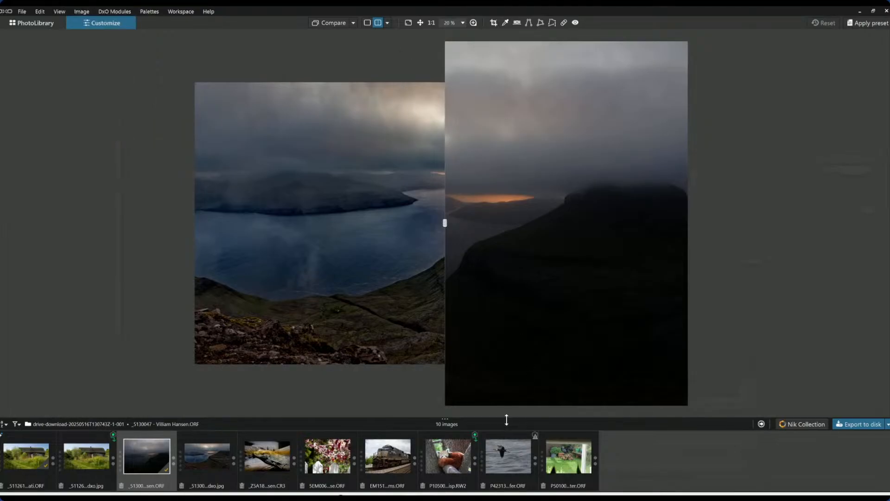
{"action": "left_click_drag", "start_coordinate": [507, 420], "coordinate": [508, 455]}
{"action": "key", "text": "ctrl+plus"}
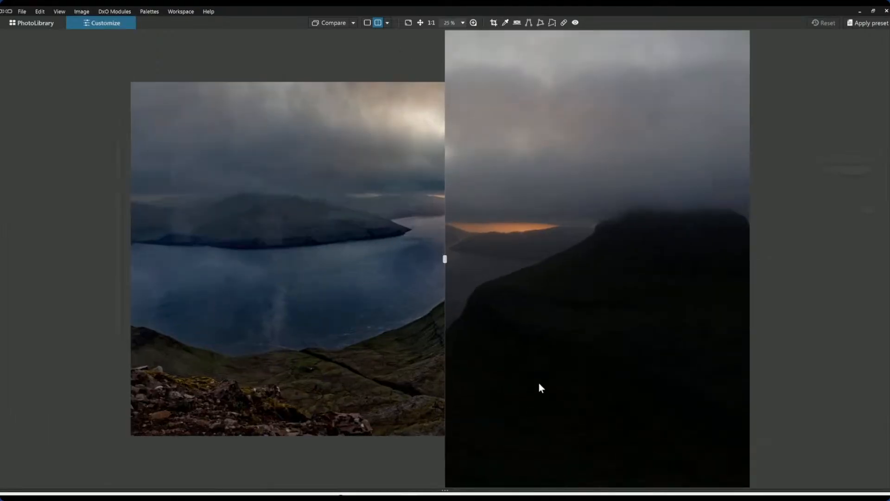
{"action": "left_click_drag", "start_coordinate": [445, 259], "coordinate": [57, 230]}
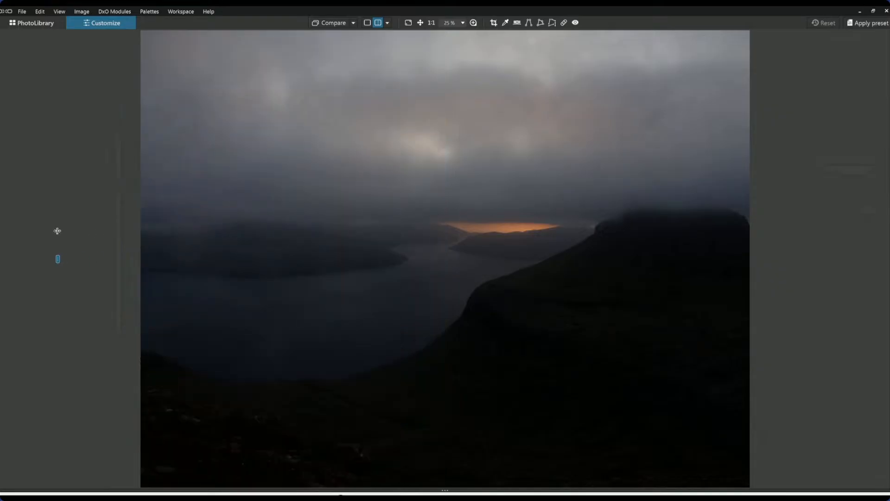
{"action": "left_click_drag", "start_coordinate": [57, 230], "coordinate": [804, 246]}
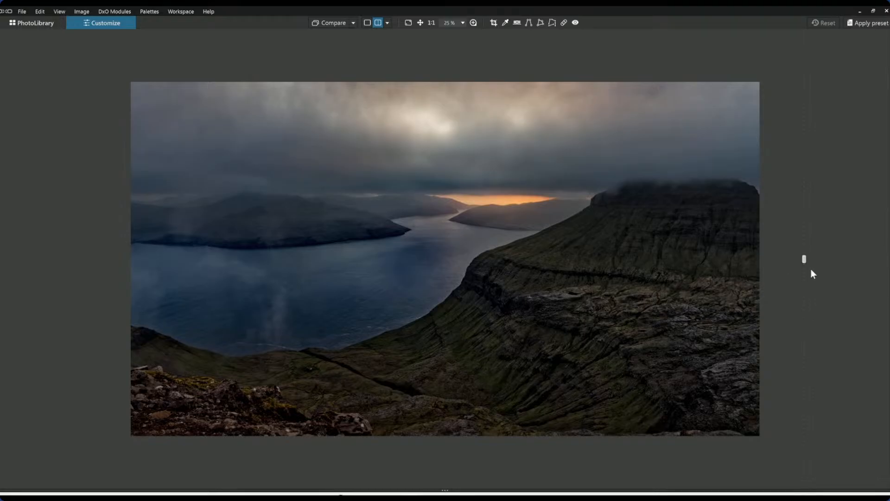
{"action": "left_click_drag", "start_coordinate": [803, 256], "coordinate": [88, 225]}
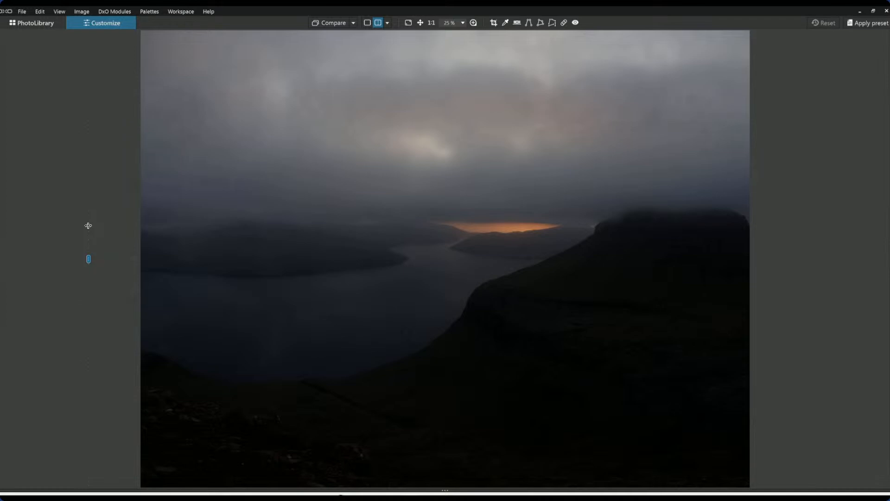
{"action": "left_click_drag", "start_coordinate": [88, 257], "coordinate": [799, 255]}
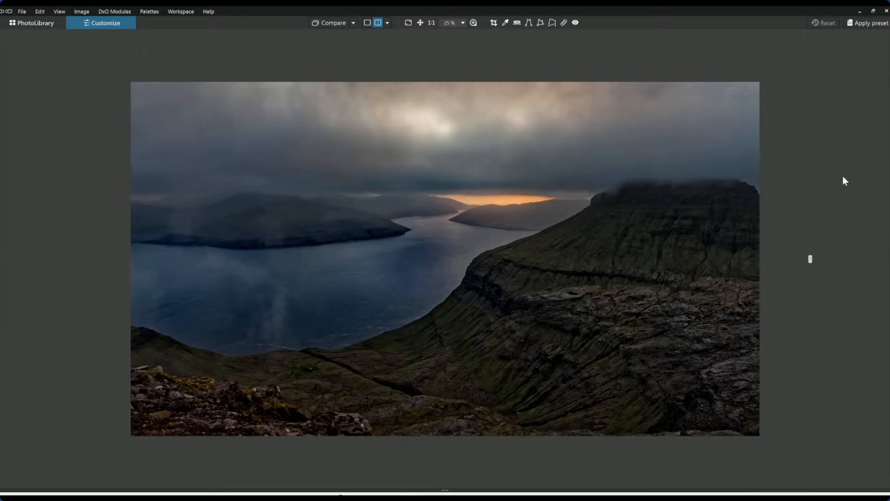
Restore the side palettes and view the lizard CR3 photo in the PhotoLibrary.
{"action": "key", "text": "F9"}
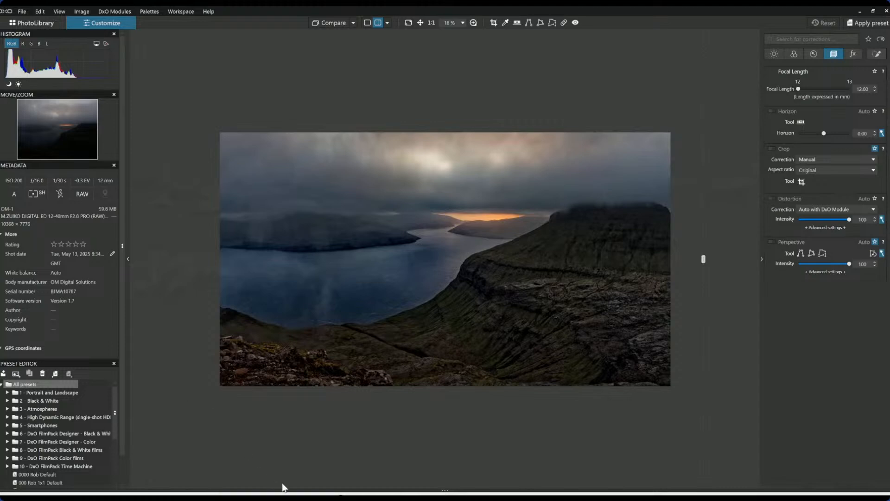
{"action": "left_click", "coordinate": [55, 23]}
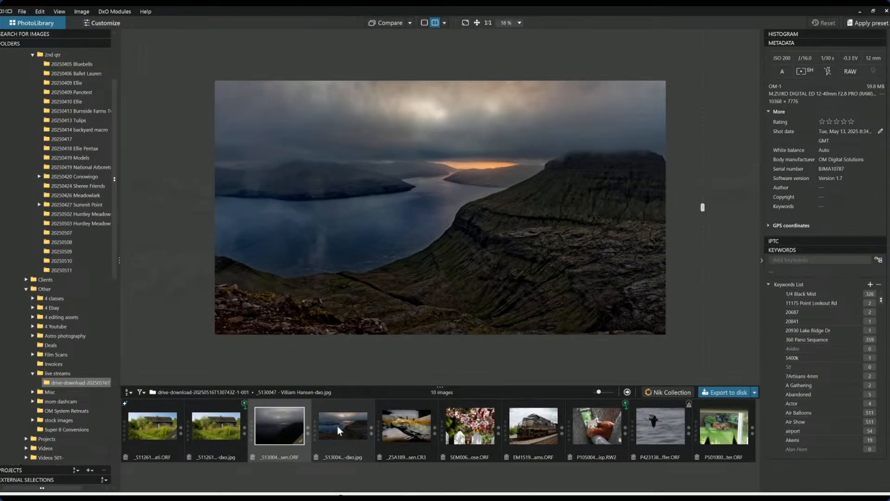
{"action": "left_click", "coordinate": [417, 436]}
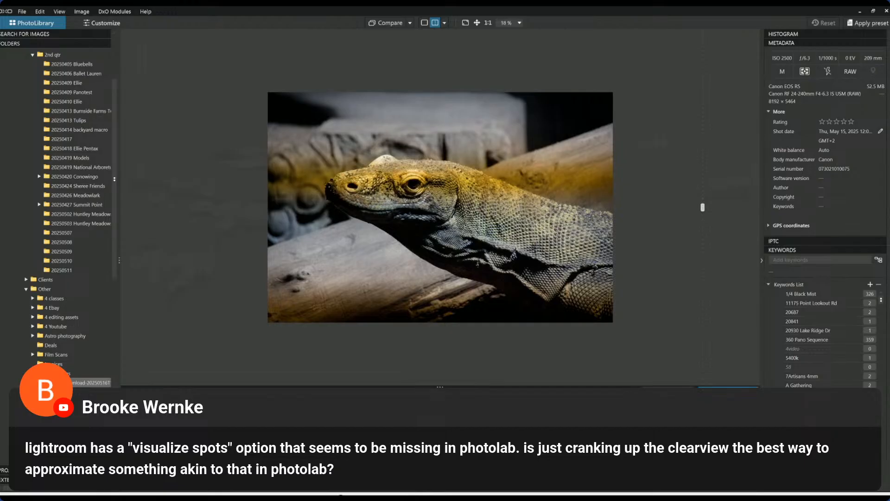
Select the landscape RAW photo, show it in single-image view and open it for customizing.
{"action": "left_click", "coordinate": [297, 426]}
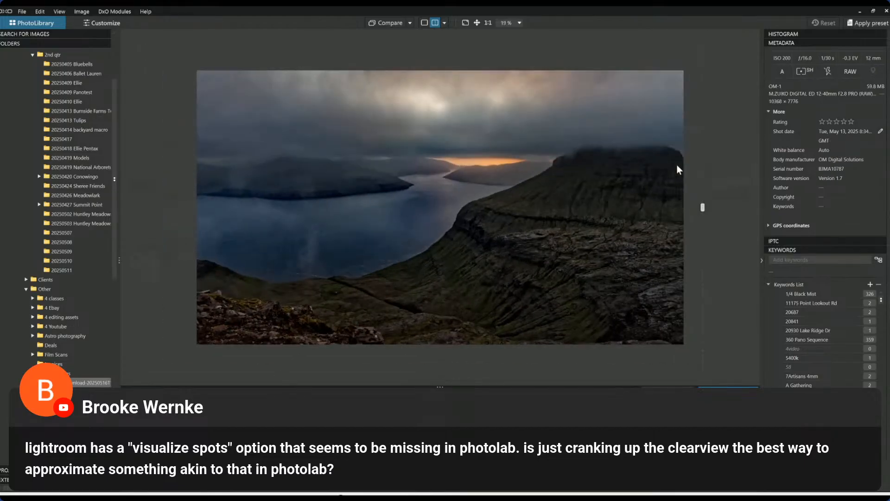
{"action": "left_click", "coordinate": [424, 23]}
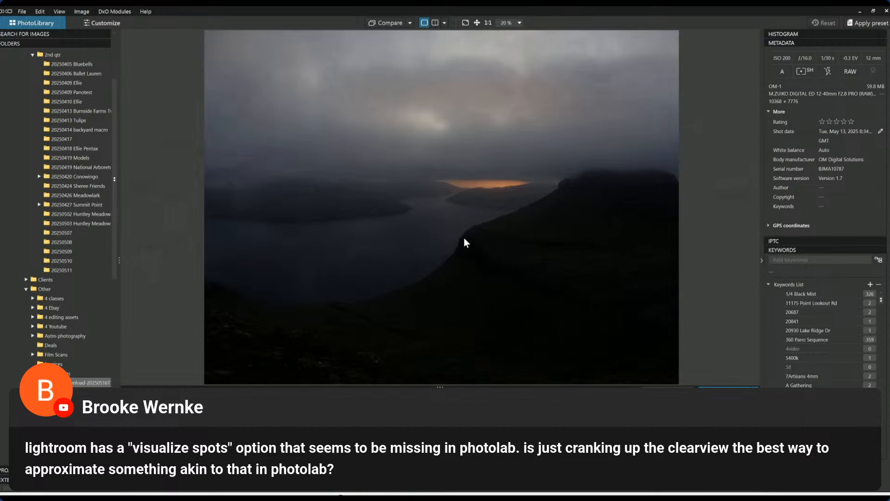
{"action": "scroll", "coordinate": [464, 239], "scroll_direction": "down", "scroll_amount": 2}
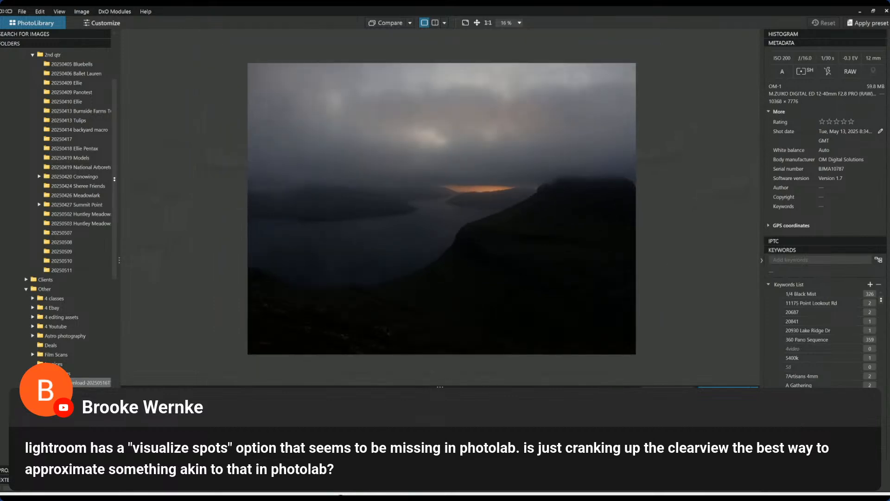
{"action": "double_click", "coordinate": [423, 432]}
{"action": "scroll", "coordinate": [423, 290], "scroll_direction": "up", "scroll_amount": 2}
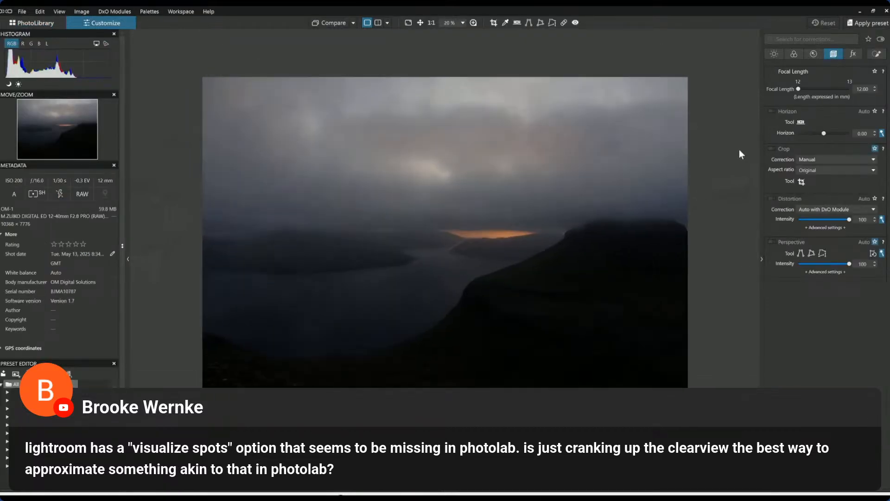
Set Microcontrast to 100 and enable DxO ClearView Plus at intensity 78 on the landscape photo.
{"action": "left_click", "coordinate": [794, 54]}
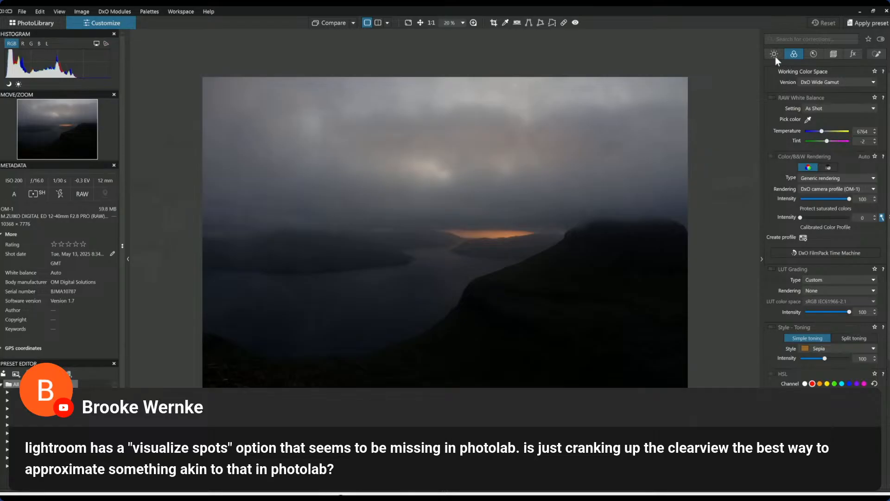
{"action": "left_click", "coordinate": [774, 55]}
{"action": "left_click_drag", "start_coordinate": [827, 256], "coordinate": [865, 258]}
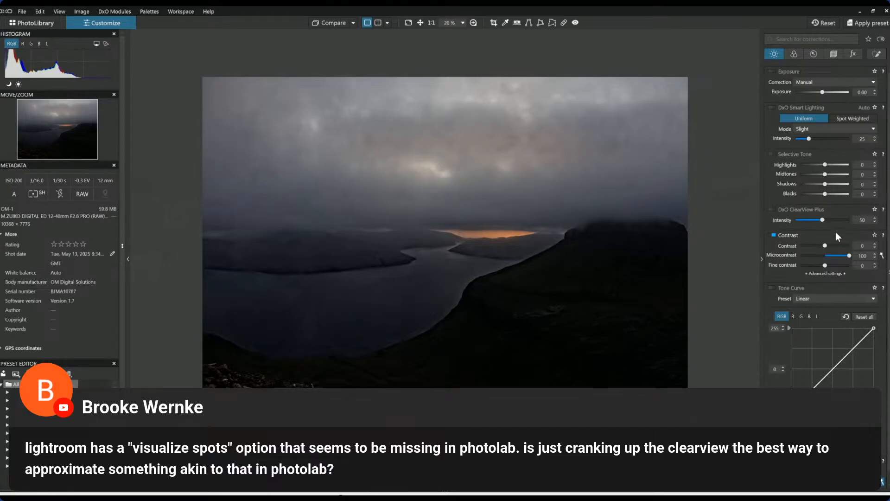
{"action": "left_click", "coordinate": [774, 210]}
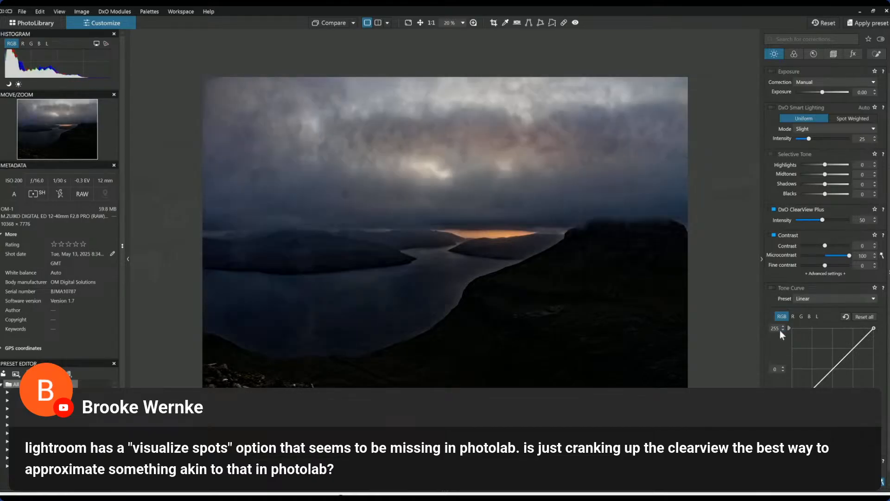
{"action": "left_click", "coordinate": [838, 220]}
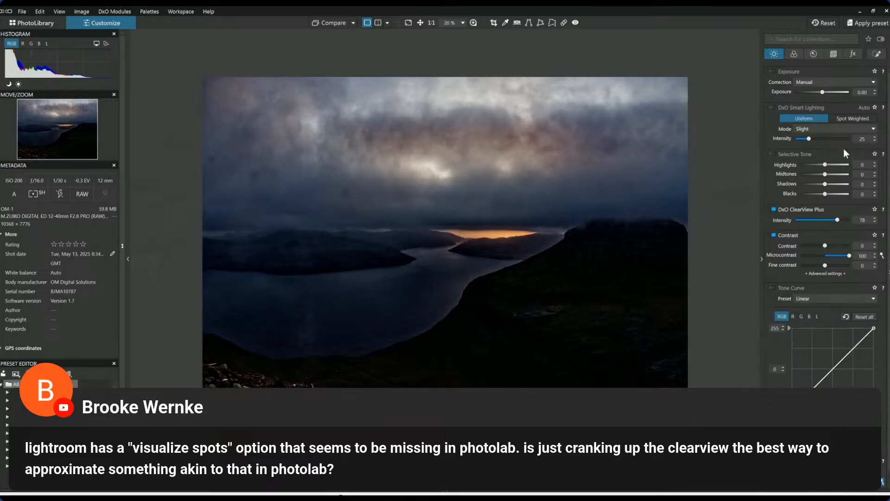
Set the Exposure correction to 1.14 and the DxO ClearView Plus intensity to 98.
{"action": "left_click_drag", "start_coordinate": [824, 92], "coordinate": [831, 93]}
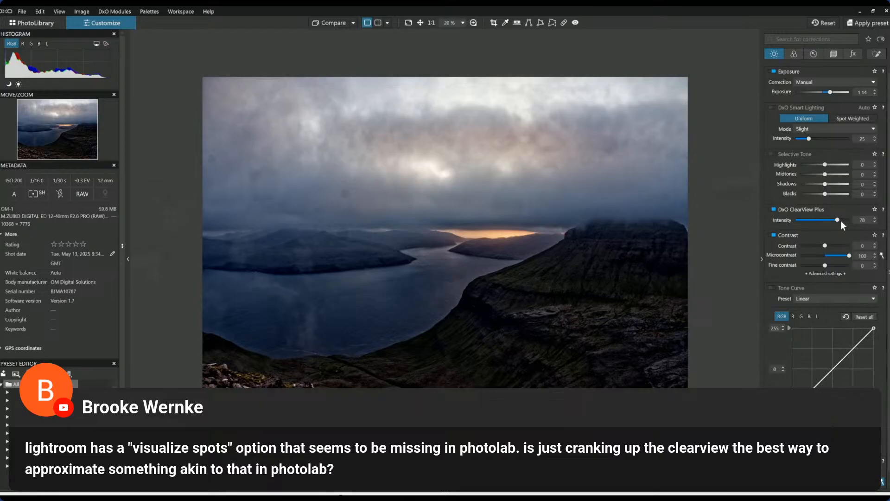
{"action": "left_click_drag", "start_coordinate": [838, 221], "coordinate": [849, 221]}
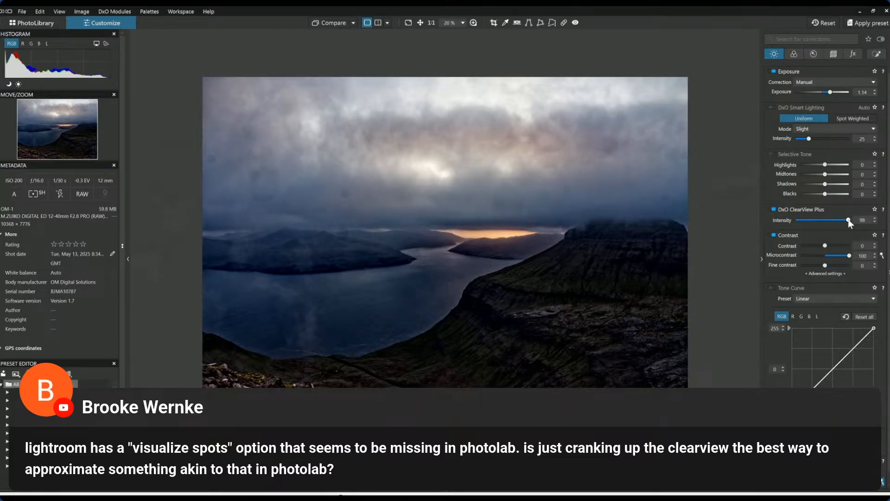
Compare the image with DxO ClearView Plus off and on, and examine the cloudy sky up close for dust spots.
{"action": "left_click", "coordinate": [774, 209]}
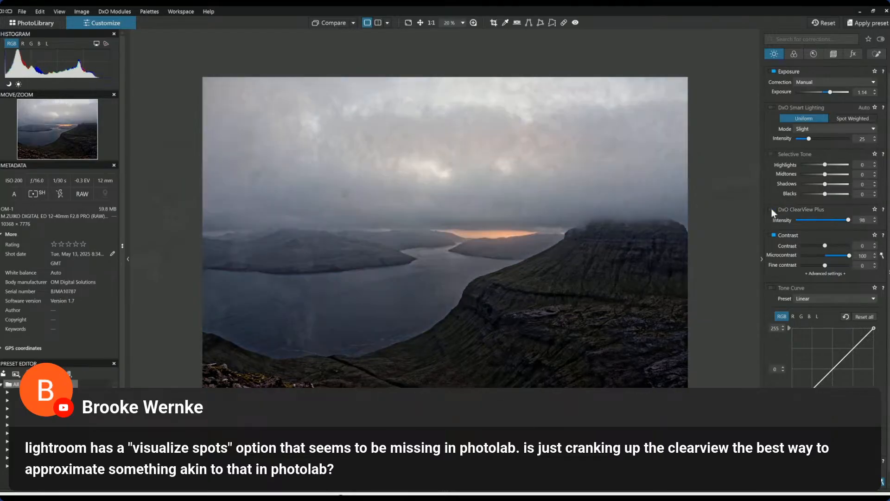
{"action": "left_click", "coordinate": [772, 209]}
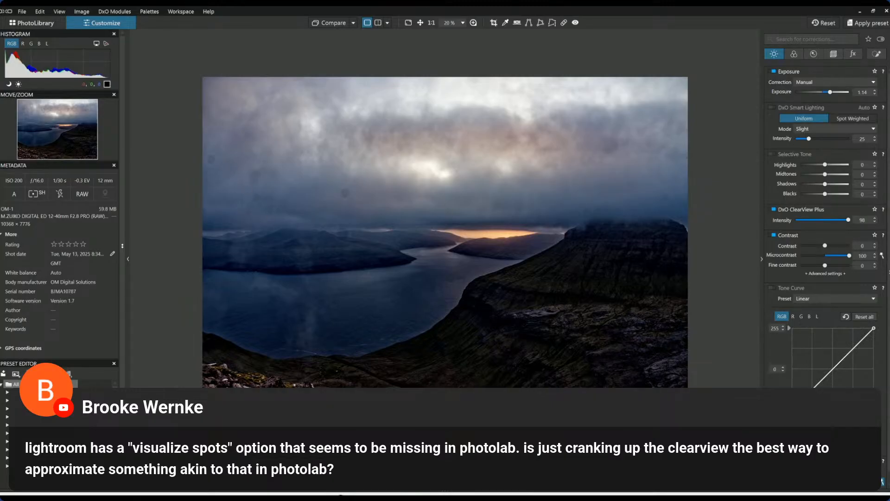
{"action": "scroll", "coordinate": [335, 227], "scroll_direction": "up", "scroll_amount": 2}
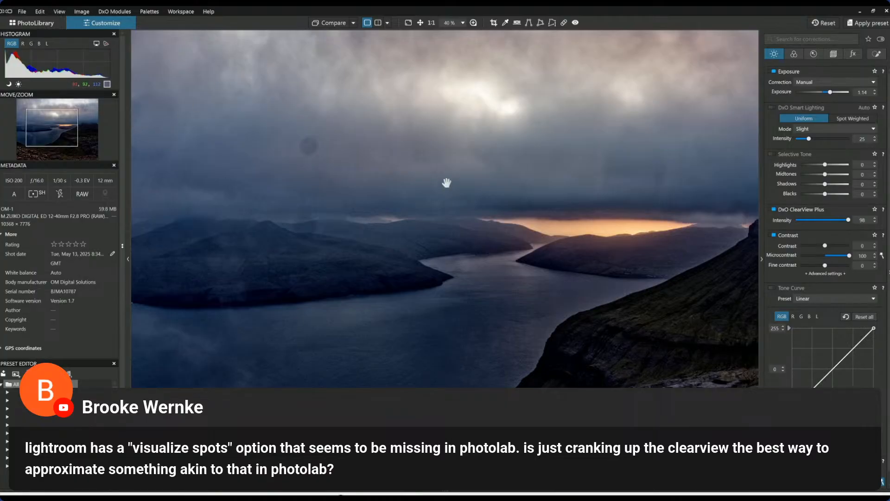
{"action": "scroll", "coordinate": [447, 178], "scroll_direction": "down", "scroll_amount": 1}
{"action": "scroll", "coordinate": [446, 178], "scroll_direction": "down", "scroll_amount": 2}
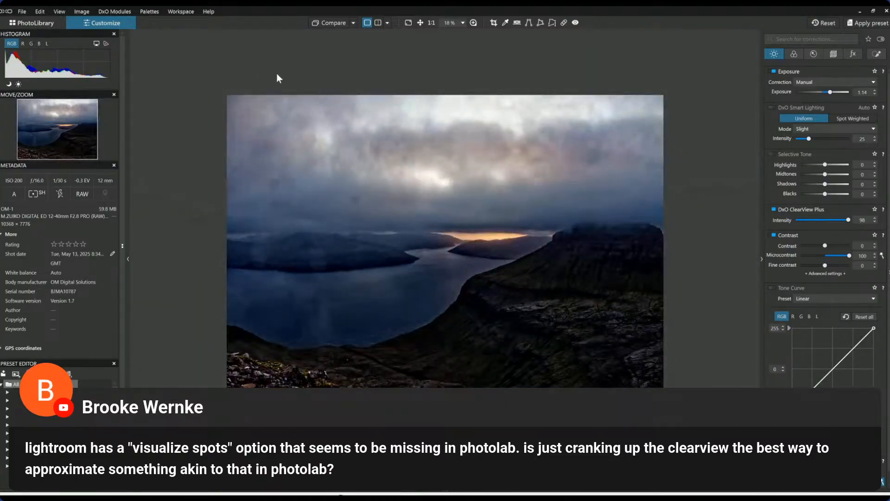
Return to the photo library, select the lizard RAW photo and open it for customizing.
{"action": "left_click", "coordinate": [52, 26]}
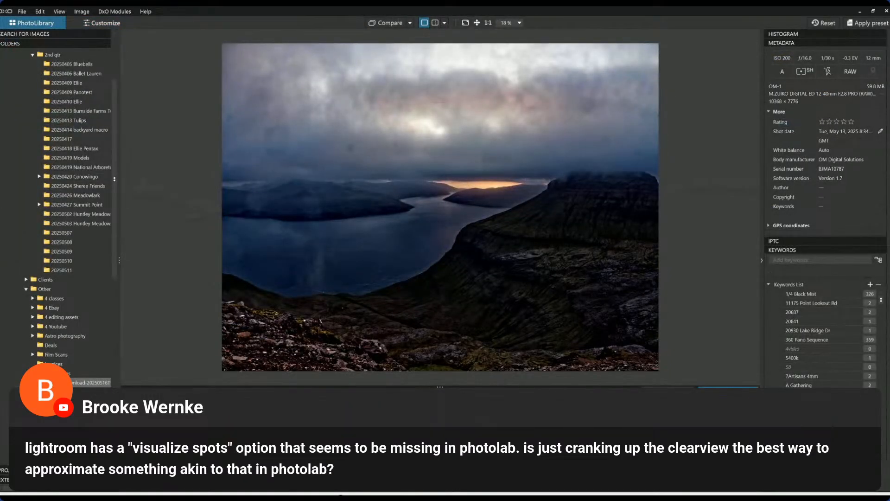
{"action": "key", "text": "Right"}
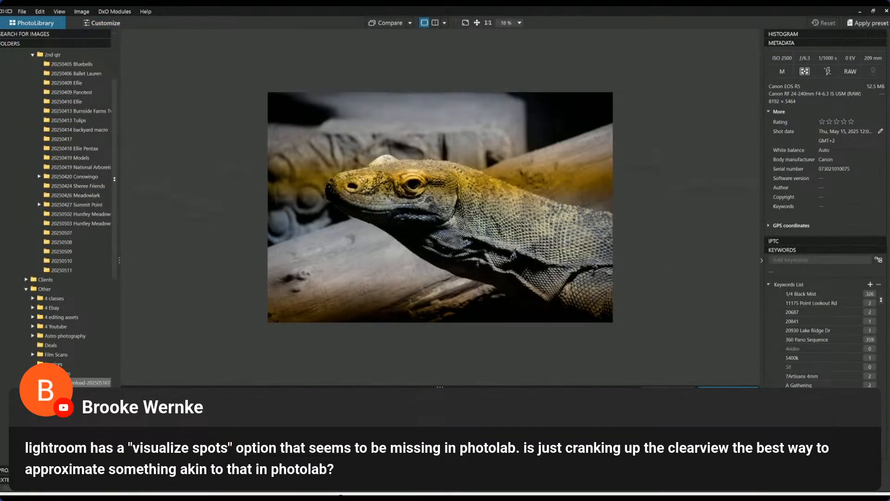
{"action": "scroll", "coordinate": [508, 219], "scroll_direction": "up", "scroll_amount": 1}
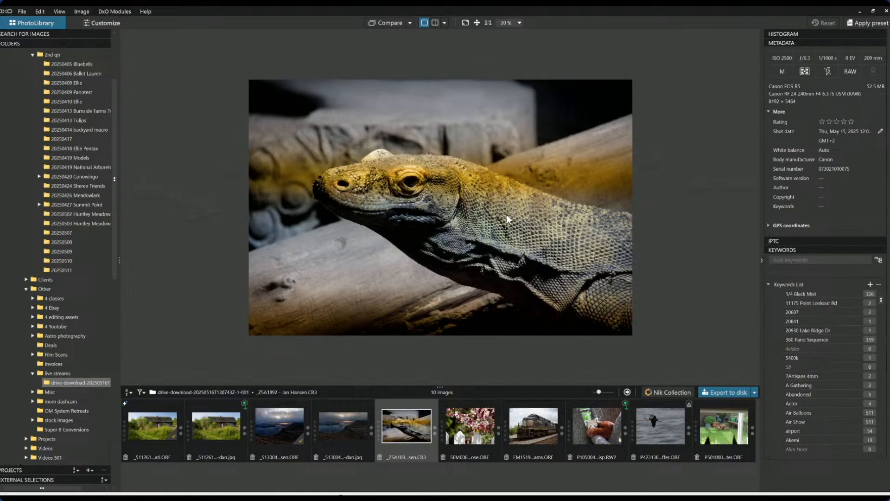
{"action": "double_click", "coordinate": [389, 427]}
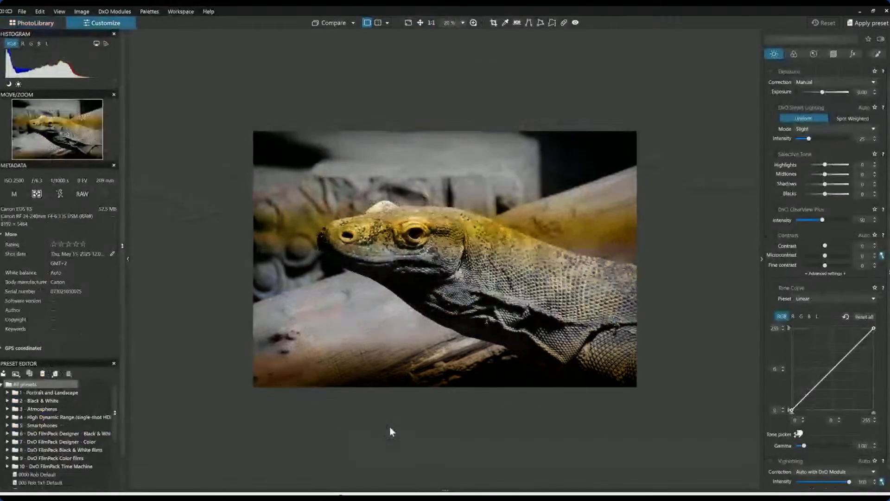
{"action": "scroll", "coordinate": [372, 317], "scroll_direction": "up", "scroll_amount": 2}
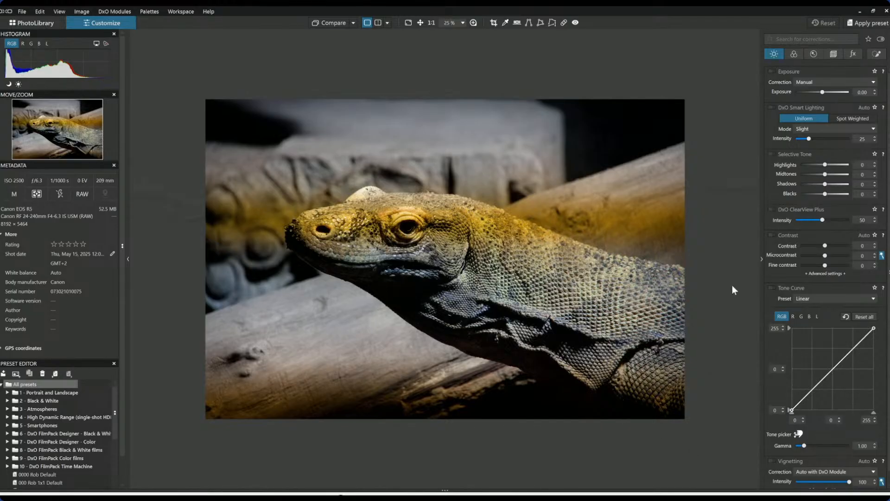
Apply the default general purpose preset numbered 0000 to the lizard photo and switch its rendering to Neutral Black and White.
{"action": "left_click", "coordinate": [794, 55]}
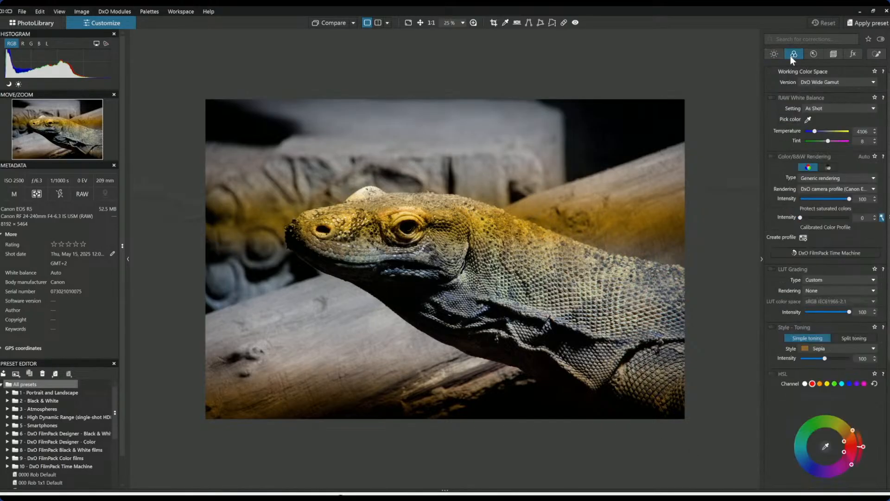
{"action": "left_click", "coordinate": [829, 167]}
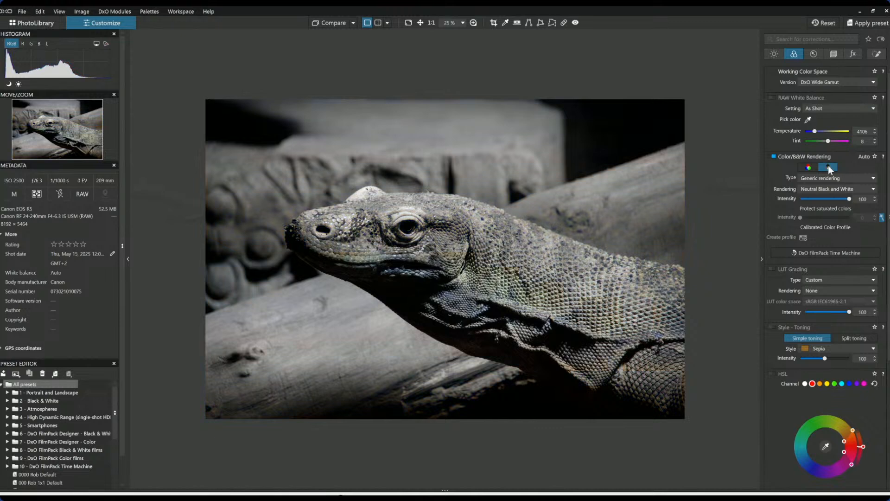
{"action": "left_click", "coordinate": [808, 169]}
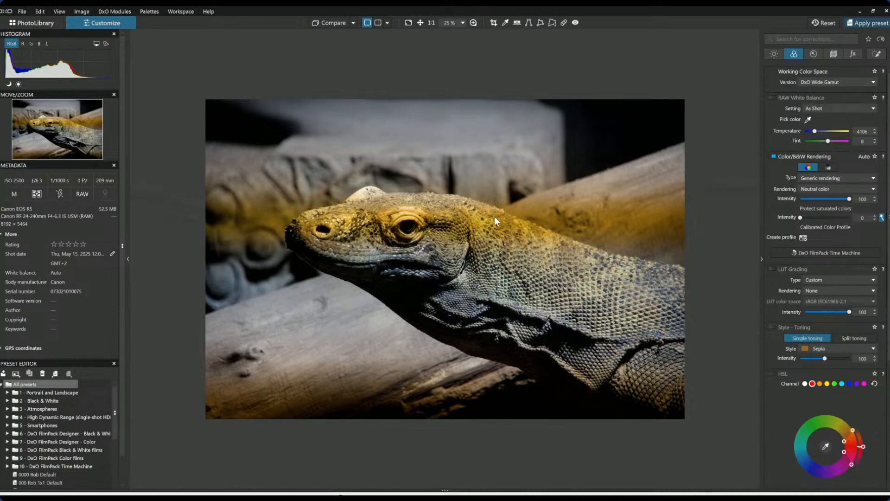
{"action": "key", "text": "F11"}
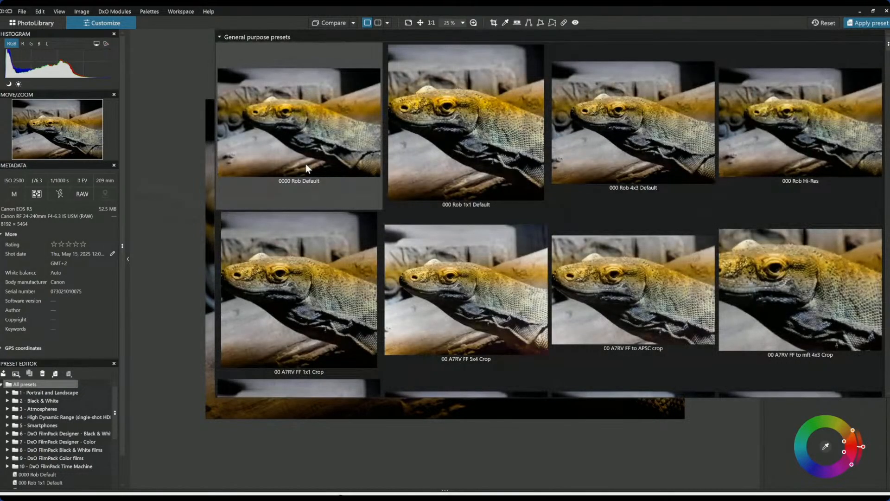
{"action": "left_click", "coordinate": [306, 165]}
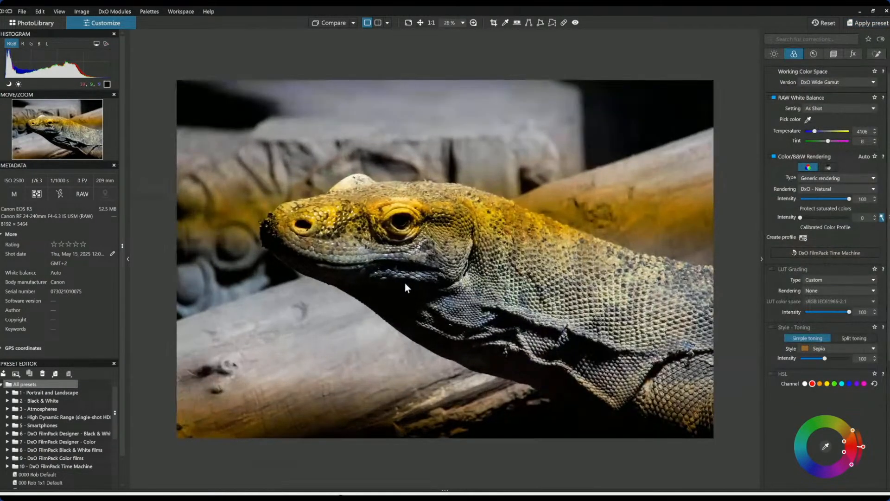
{"action": "left_click", "coordinate": [821, 167]}
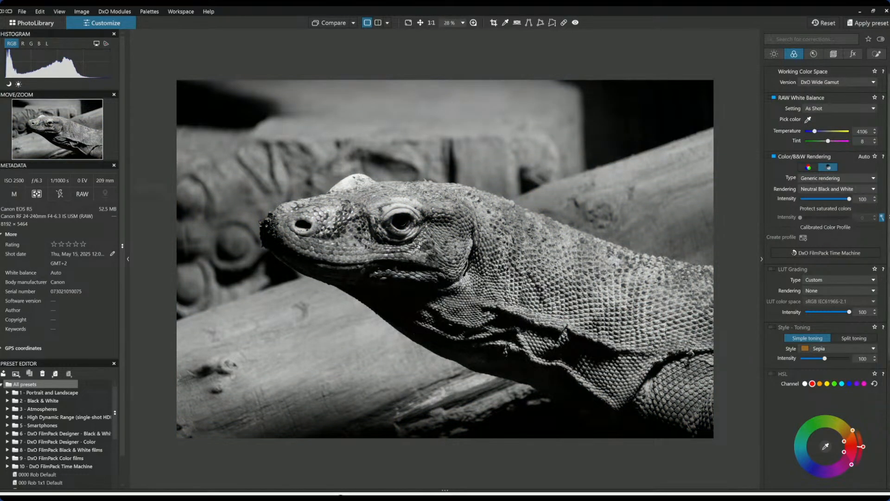
Add a local control point on the lizard's eye with Highlights 64, Shadows 100 and DxO ClearView Plus intensity 75.
{"action": "left_click", "coordinate": [877, 54]}
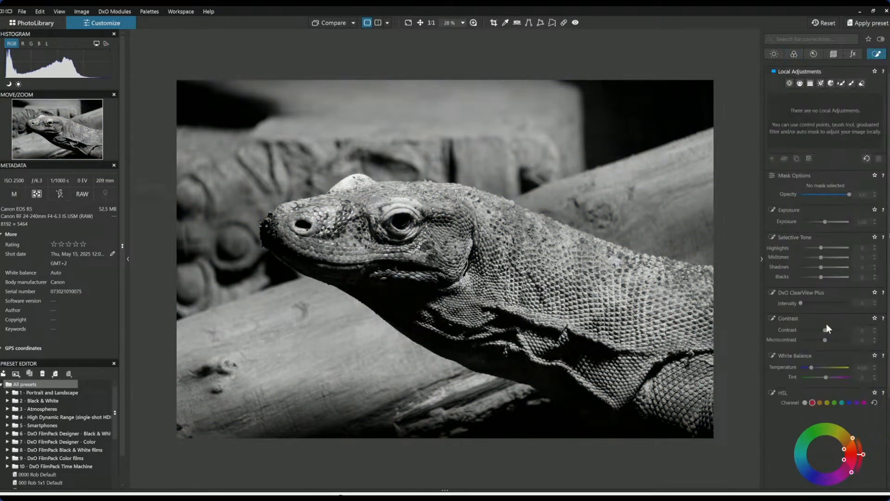
{"action": "left_click", "coordinate": [789, 84]}
{"action": "left_click", "coordinate": [403, 222]}
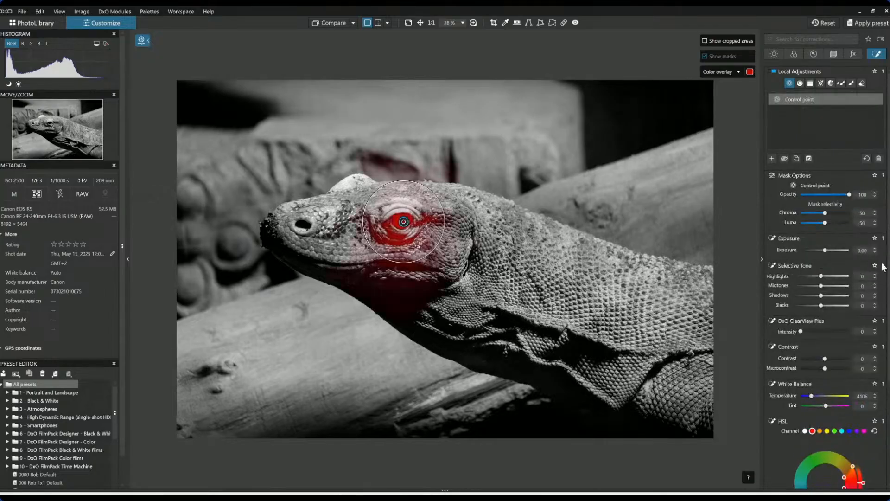
{"action": "left_click", "coordinate": [839, 296]}
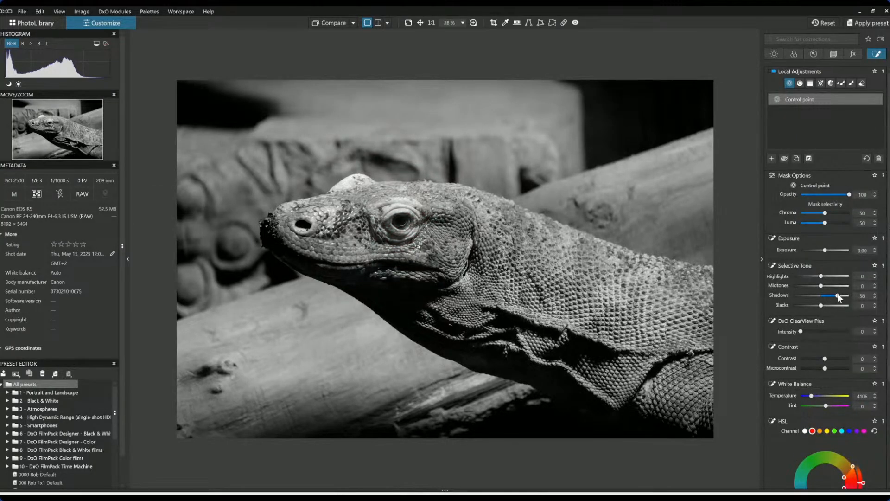
{"action": "left_click", "coordinate": [838, 332]}
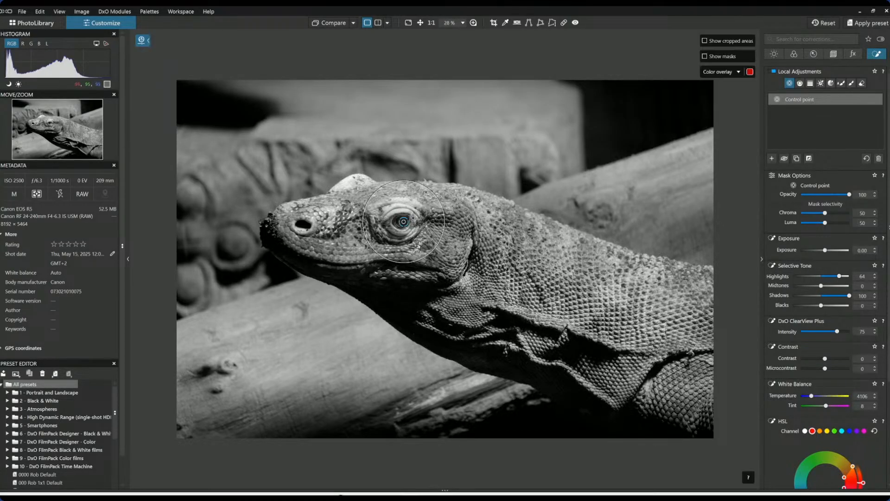
Reposition the control point slightly within the lizard's eye and set its Microcontrast to 96.
{"action": "scroll", "coordinate": [403, 221], "scroll_direction": "up", "scroll_amount": 2}
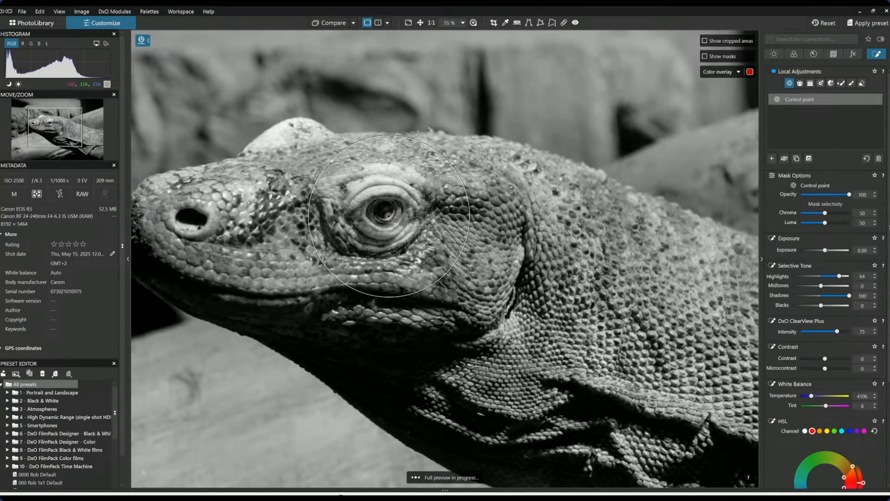
{"action": "left_click_drag", "start_coordinate": [388, 216], "coordinate": [391, 214]}
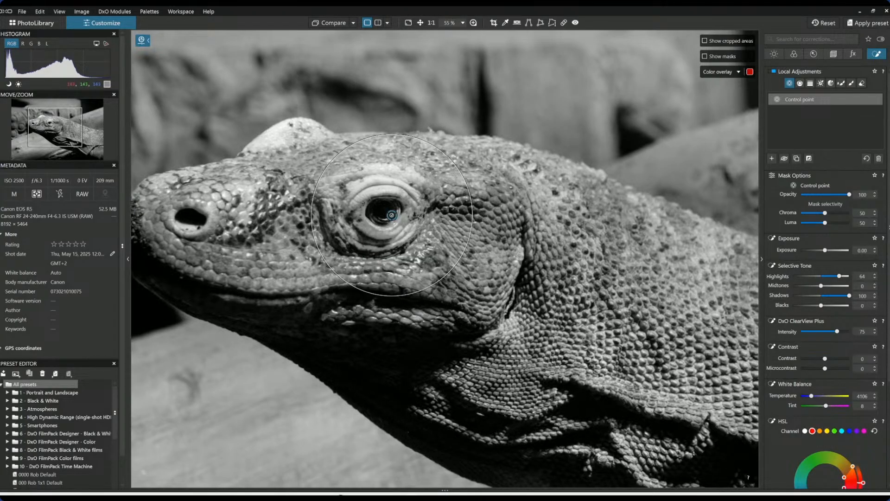
{"action": "scroll", "coordinate": [523, 256], "scroll_direction": "down", "scroll_amount": 3}
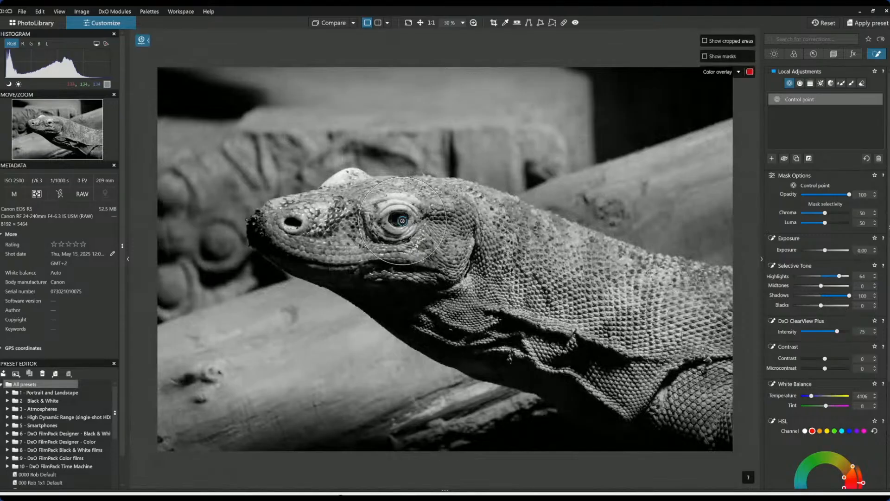
{"action": "scroll", "coordinate": [457, 236], "scroll_direction": "up", "scroll_amount": 1}
{"action": "scroll", "coordinate": [421, 229], "scroll_direction": "up", "scroll_amount": 3}
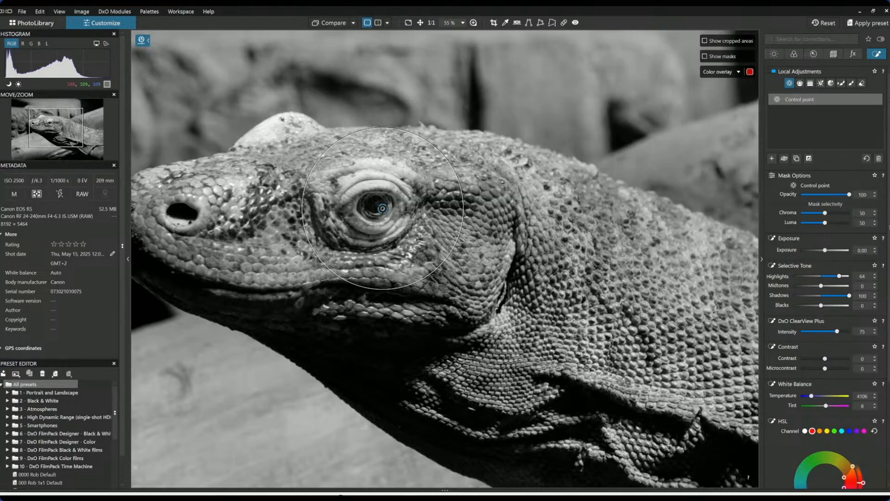
{"action": "scroll", "coordinate": [466, 238], "scroll_direction": "down", "scroll_amount": 4}
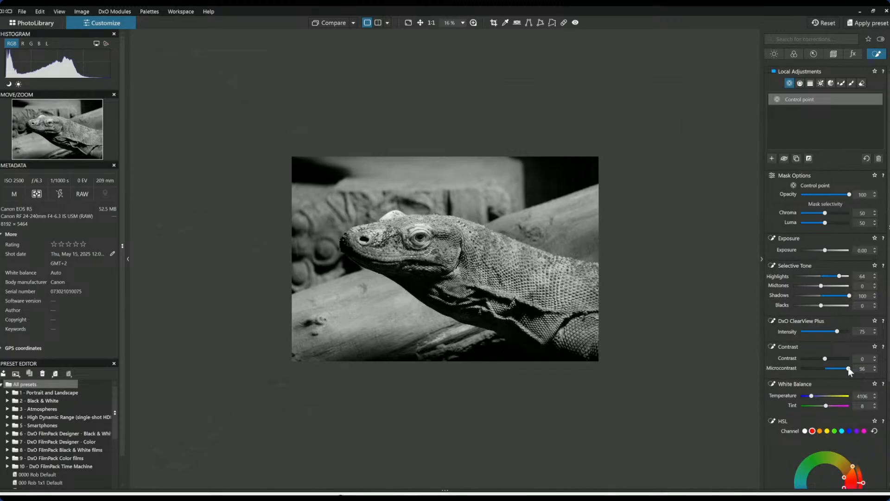
{"action": "scroll", "coordinate": [749, 350], "scroll_direction": "up", "scroll_amount": 1}
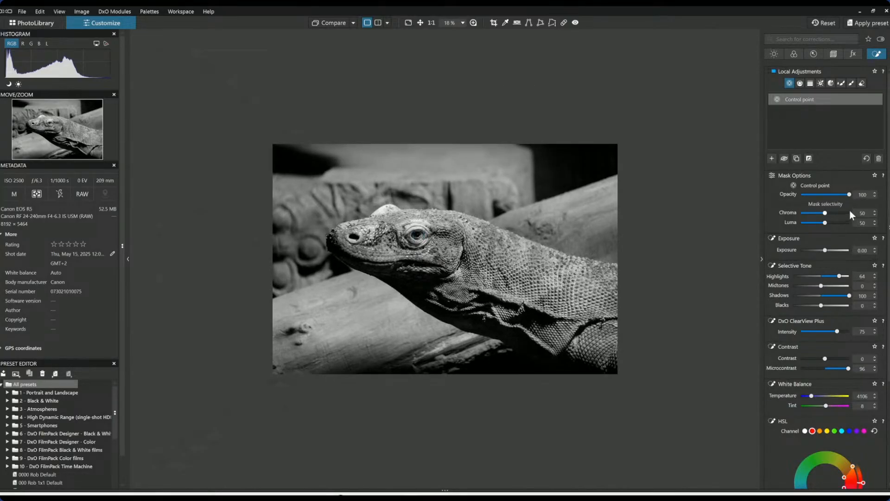
Add a control line mask along the photo's bottom edge and set its Shadows to 30.
{"action": "left_click", "coordinate": [800, 85]}
{"action": "left_click_drag", "start_coordinate": [513, 362], "coordinate": [527, 319]}
{"action": "key", "text": "ctrl+z"}
{"action": "left_click", "coordinate": [773, 159]}
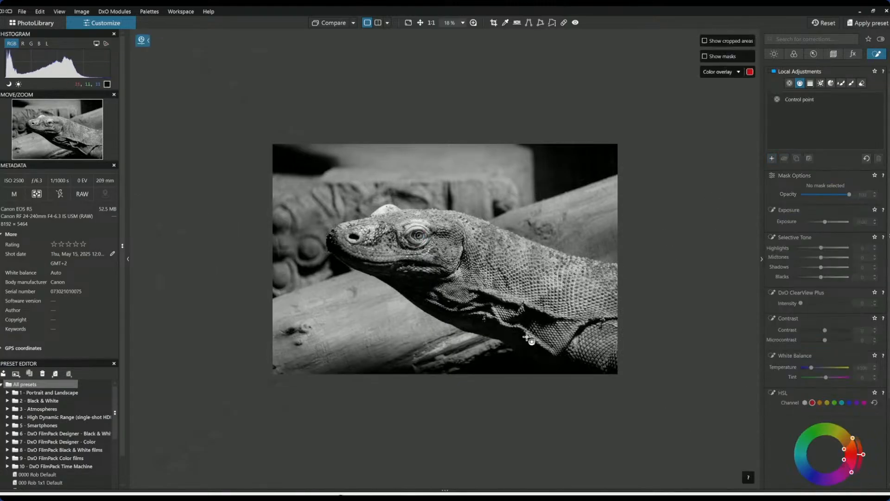
{"action": "left_click_drag", "start_coordinate": [493, 364], "coordinate": [493, 335]}
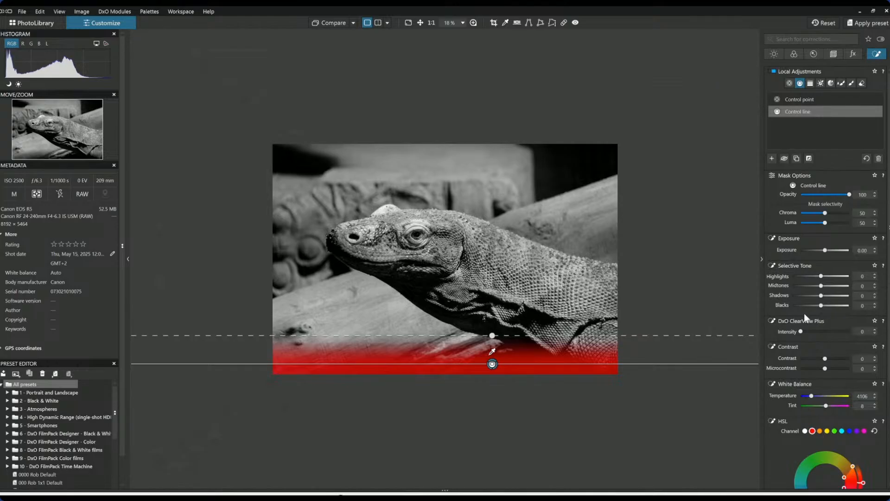
{"action": "left_click_drag", "start_coordinate": [821, 295], "coordinate": [830, 299]}
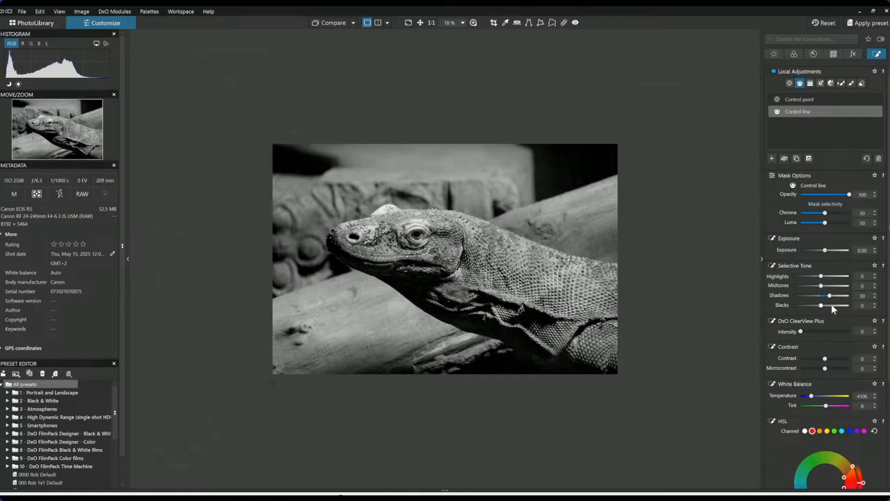
Tilt the lower control line and extend its gradient up to the lizard's throat, then deselect the mask.
{"action": "left_click_drag", "start_coordinate": [494, 335], "coordinate": [504, 302]}
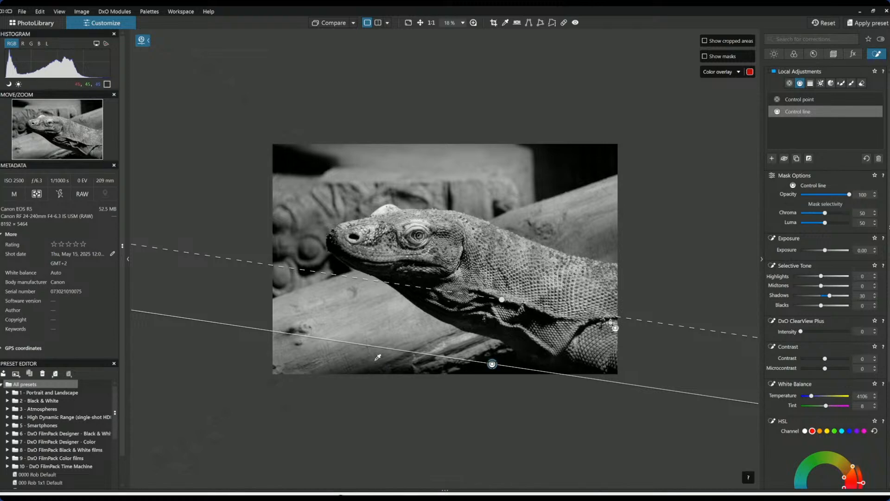
{"action": "left_click", "coordinate": [691, 297]}
{"action": "scroll", "coordinate": [516, 282], "scroll_direction": "up", "scroll_amount": 3}
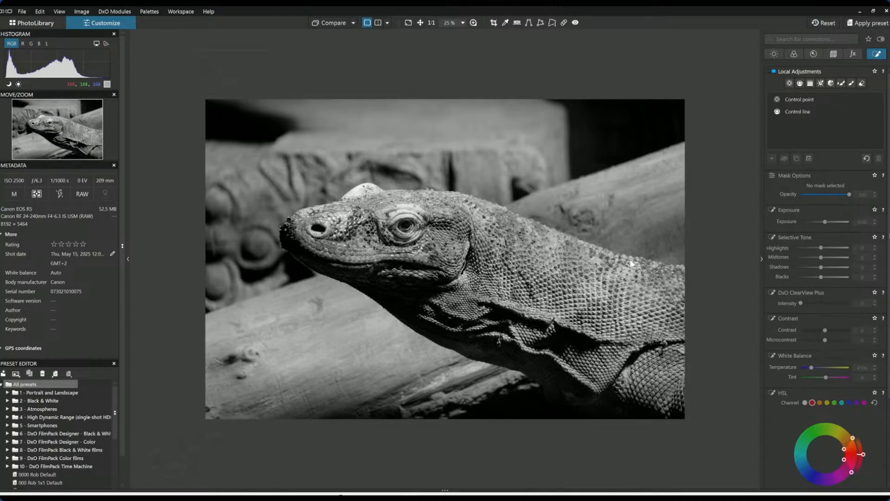
{"action": "scroll", "coordinate": [631, 260], "scroll_direction": "up", "scroll_amount": 1}
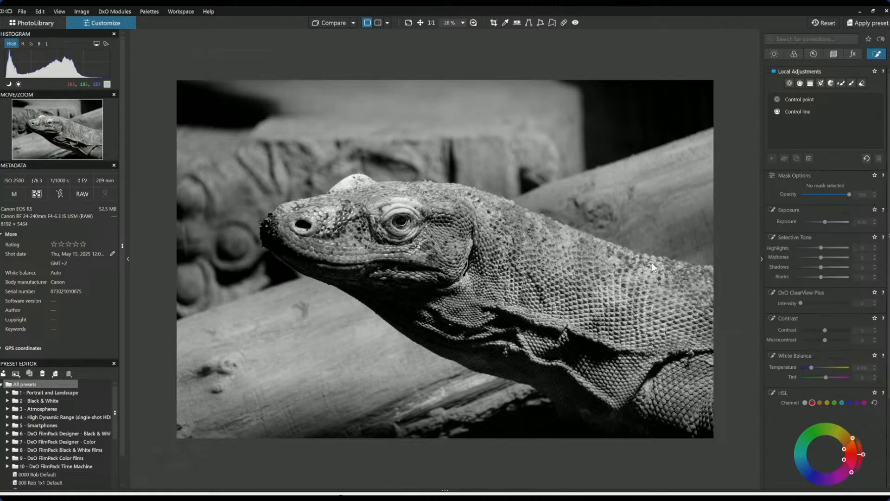
{"action": "scroll", "coordinate": [624, 268], "scroll_direction": "down", "scroll_amount": 1}
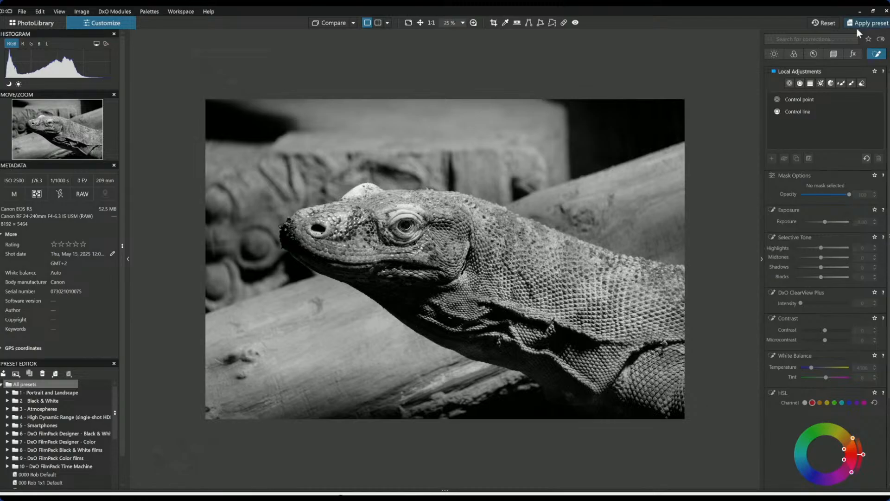
Add a control line mask over the upper background with Highlights -41 and Midtones -40.
{"action": "left_click", "coordinate": [800, 83]}
{"action": "left_click_drag", "start_coordinate": [542, 166], "coordinate": [514, 141]}
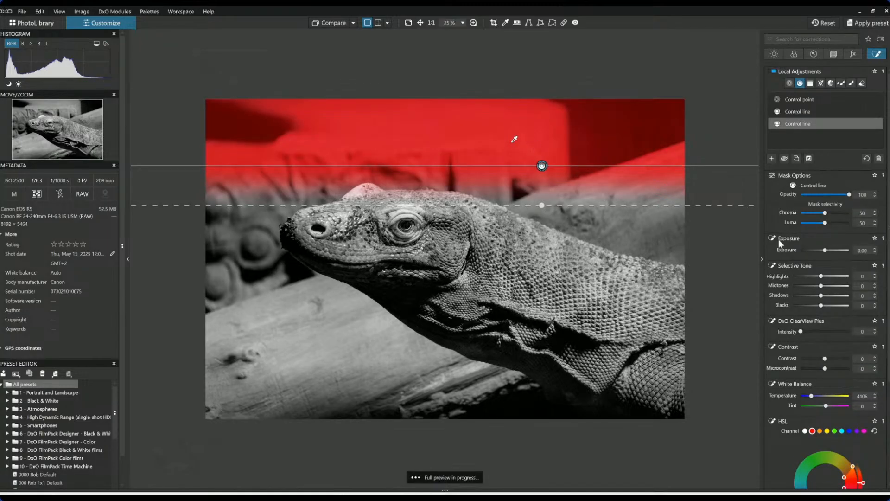
{"action": "left_click", "coordinate": [810, 276]}
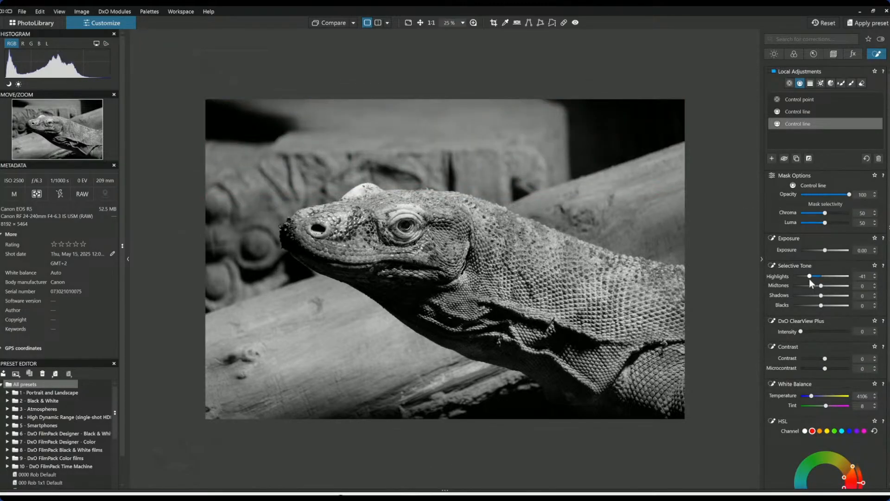
{"action": "left_click", "coordinate": [810, 286]}
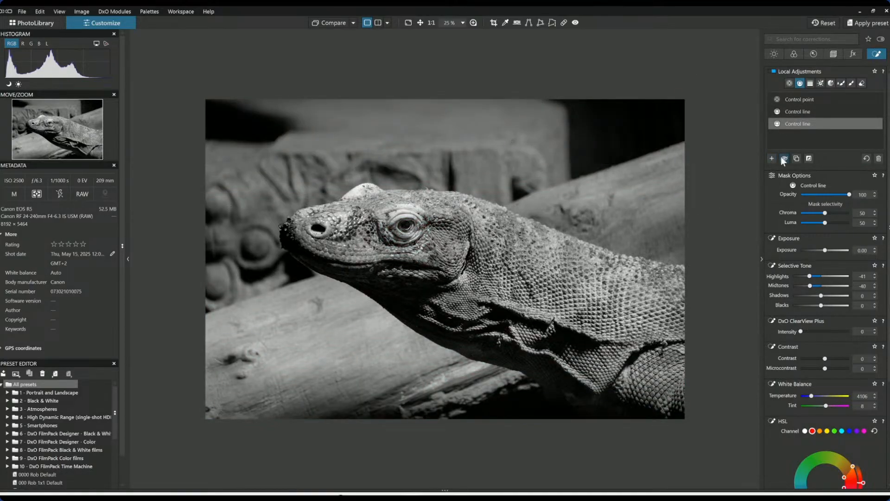
Create a new control point mask with points across the lizard's neck, flank, foreleg, chest and cheek.
{"action": "left_click", "coordinate": [772, 159]}
{"action": "left_click", "coordinate": [790, 83]}
{"action": "left_click", "coordinate": [516, 263]}
{"action": "left_click_drag", "start_coordinate": [532, 267], "coordinate": [542, 270]}
{"action": "left_click", "coordinate": [602, 300]}
{"action": "left_click", "coordinate": [663, 370]}
{"action": "left_click", "coordinate": [593, 361]}
{"action": "left_click", "coordinate": [455, 254]}
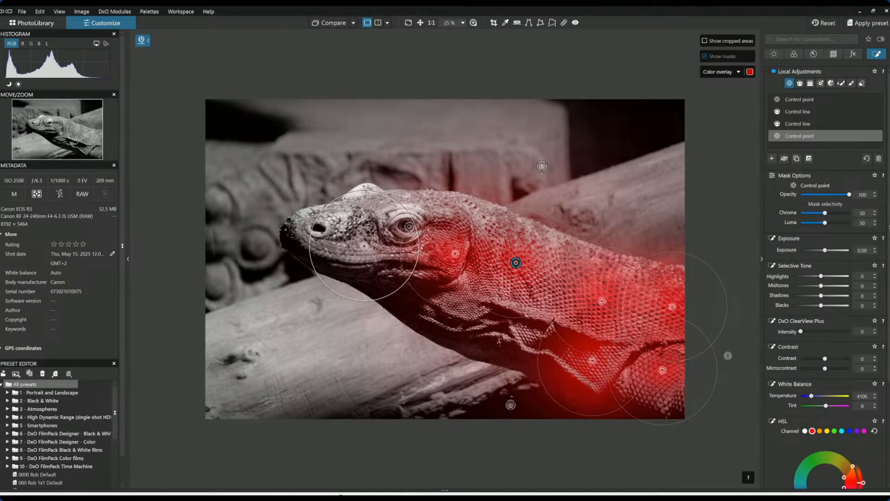
Set the lizard body mask's DxO ClearView Plus intensity to 70, Contrast to 61 and Microcontrast to 5.
{"action": "left_click", "coordinate": [822, 332]}
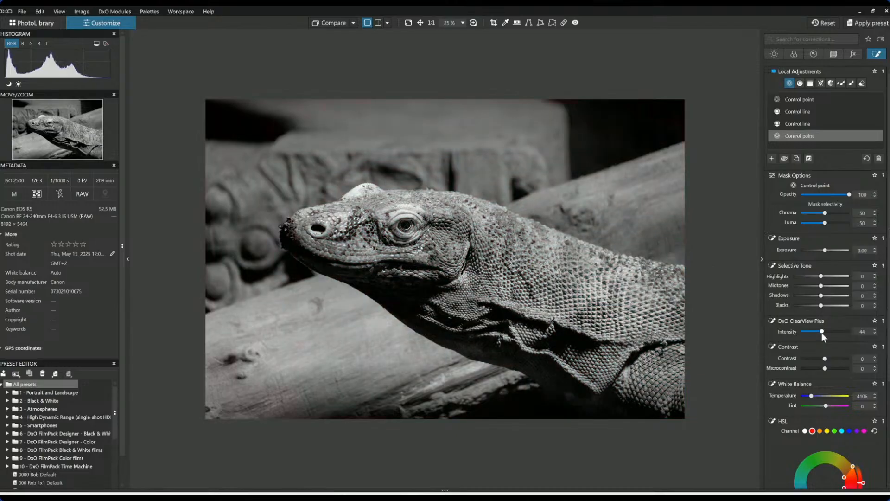
{"action": "scroll", "coordinate": [850, 354], "scroll_direction": "down", "scroll_amount": 2}
{"action": "left_click", "coordinate": [841, 329]}
{"action": "mouse_move", "coordinate": [841, 329]}
{"action": "left_mouse_down"}
{"action": "mouse_move", "coordinate": [848, 320]}
{"action": "mouse_move", "coordinate": [840, 319]}
{"action": "left_mouse_up"}
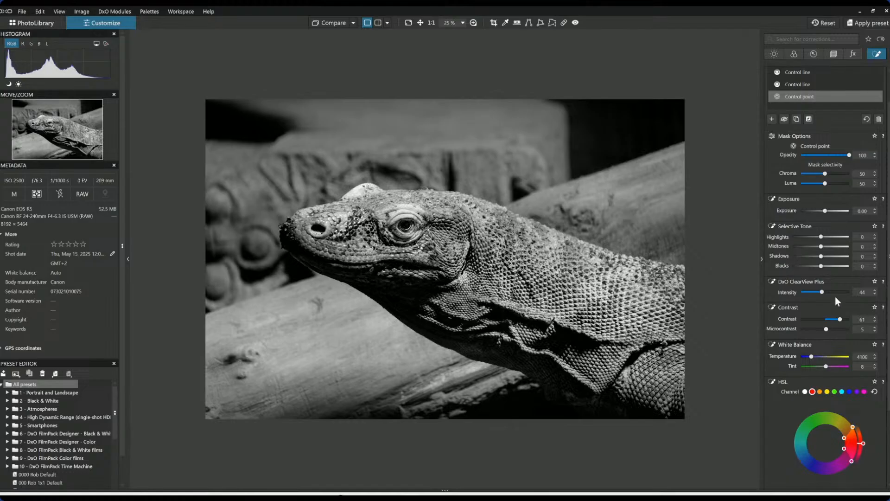
{"action": "left_click_drag", "start_coordinate": [847, 293], "coordinate": [836, 294]}
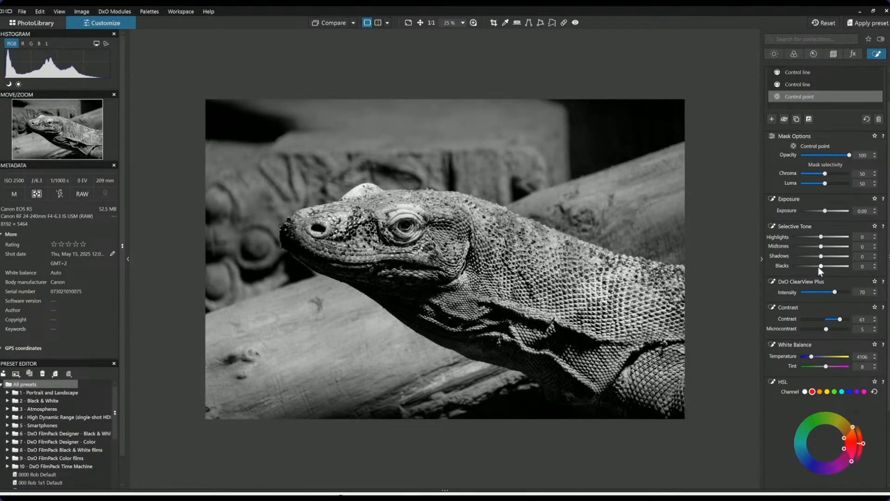
Try the lizard body mask's Blacks at 24, then reset Blacks to its default.
{"action": "left_click_drag", "start_coordinate": [821, 266], "coordinate": [815, 267]}
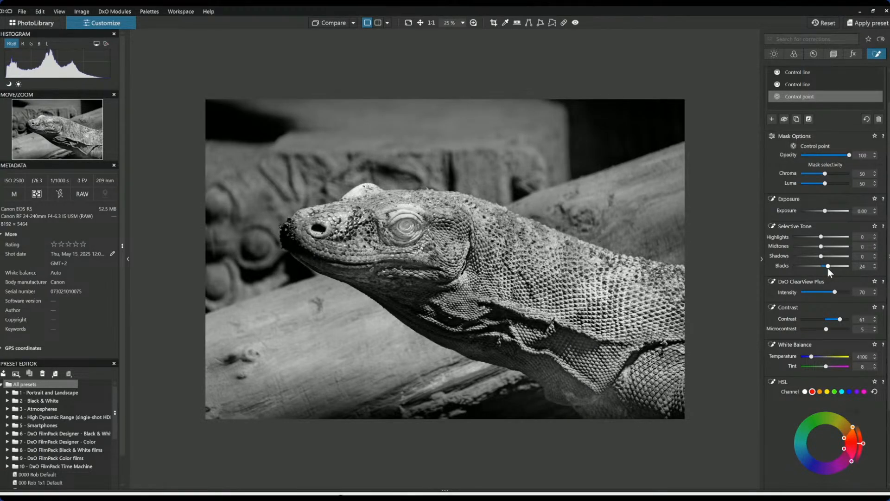
{"action": "double_click", "coordinate": [828, 269]}
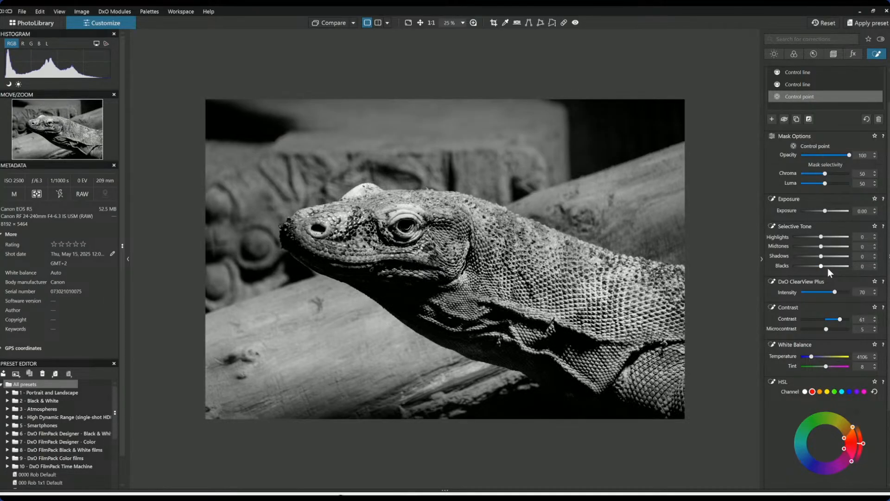
Try a square 1 × 1 crop and shift its frame over the lizard's head and neck.
{"action": "left_click", "coordinate": [832, 56]}
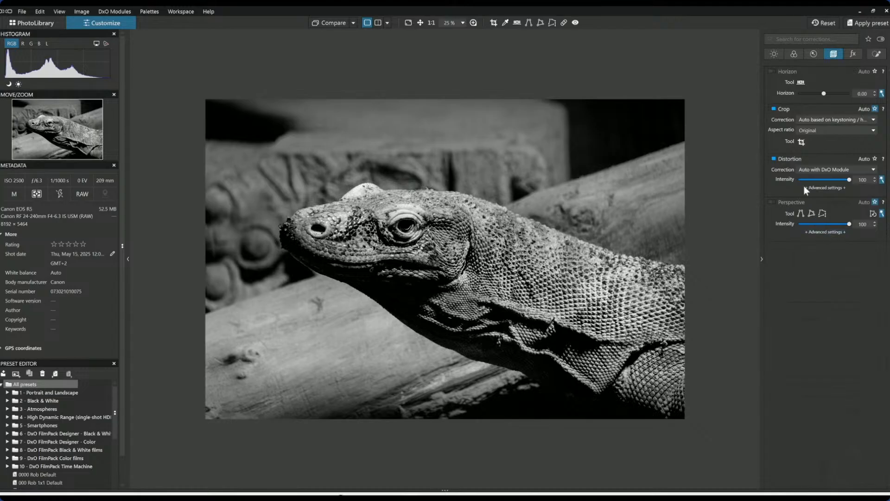
{"action": "left_click", "coordinate": [813, 132]}
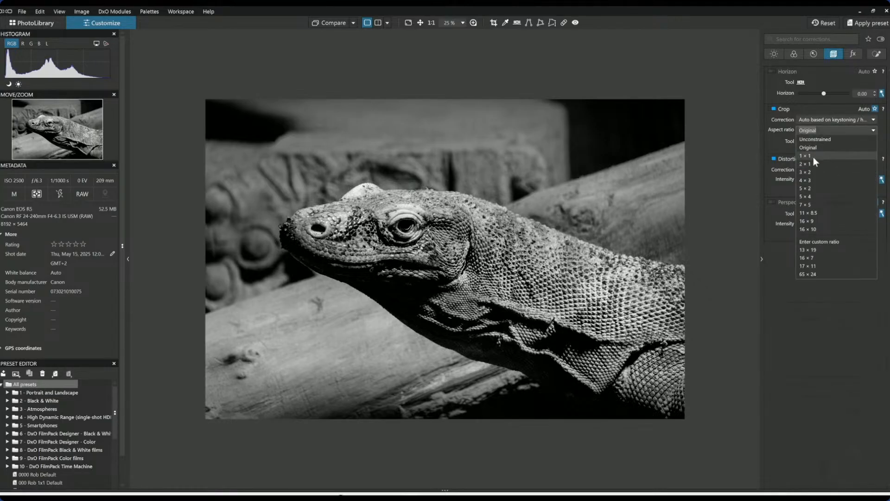
{"action": "left_click", "coordinate": [814, 157]}
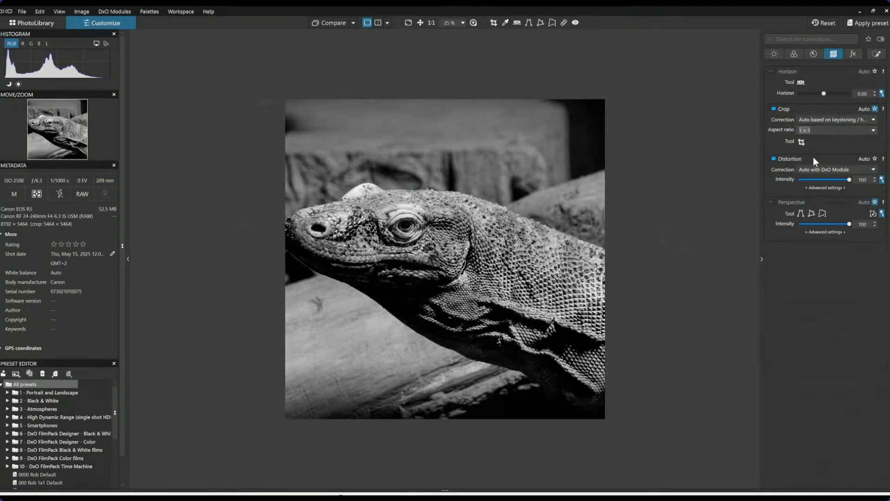
{"action": "left_click", "coordinate": [803, 144]}
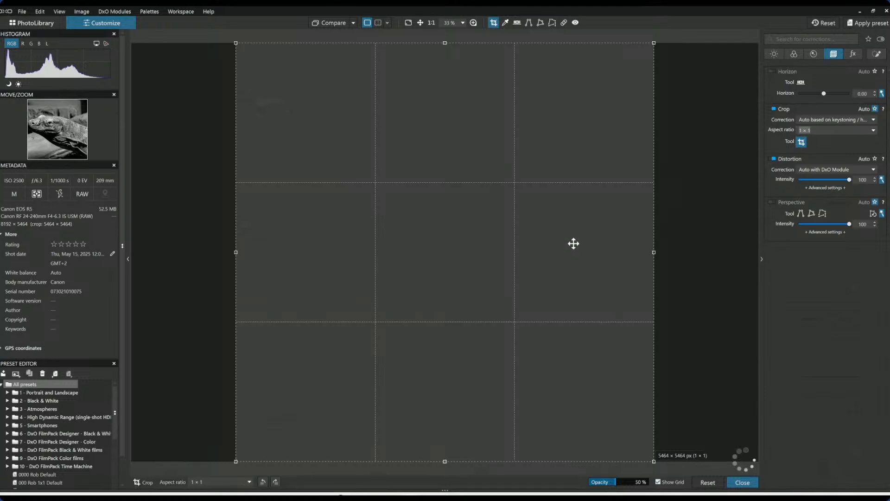
{"action": "left_click_drag", "start_coordinate": [532, 244], "coordinate": [526, 244]}
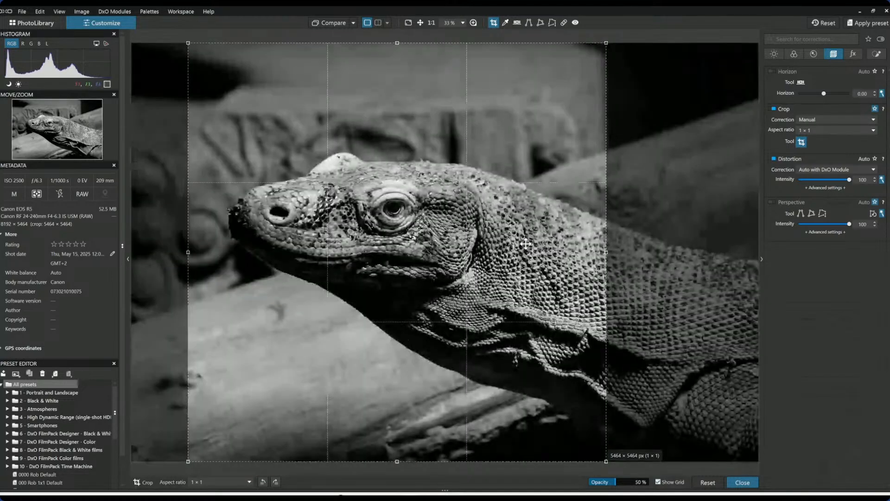
{"action": "left_click_drag", "start_coordinate": [526, 243], "coordinate": [515, 244]}
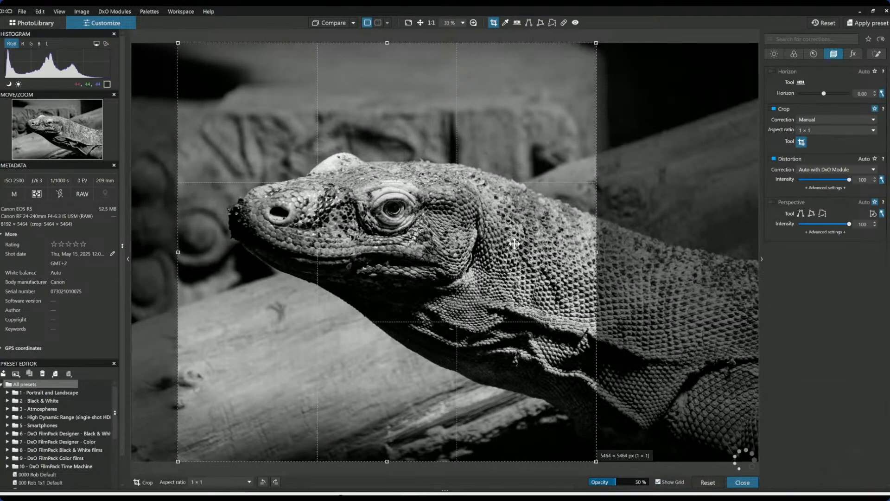
Crop the photo at a 3 × 2 ratio to about 7501 × 5000 px, trimming mainly its top and left edges.
{"action": "left_click", "coordinate": [841, 131]}
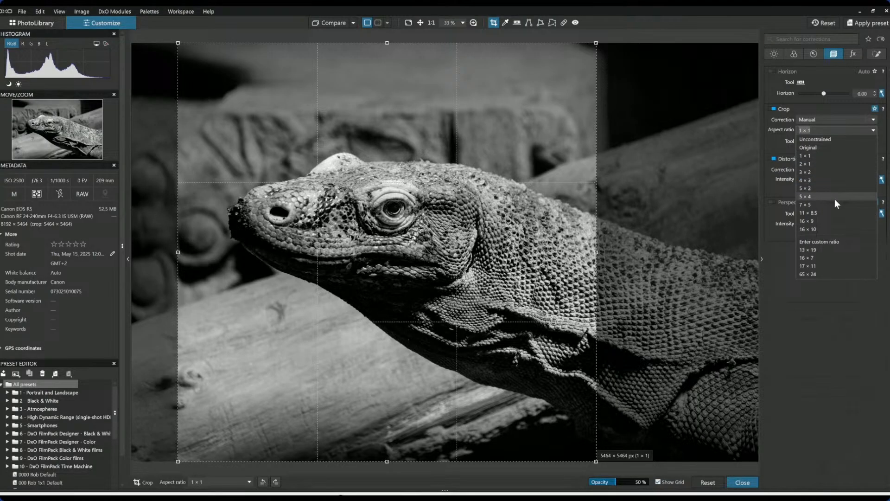
{"action": "left_click", "coordinate": [835, 173]}
{"action": "left_click_drag", "start_coordinate": [596, 322], "coordinate": [743, 449]}
{"action": "left_click_drag", "start_coordinate": [630, 270], "coordinate": [624, 305]}
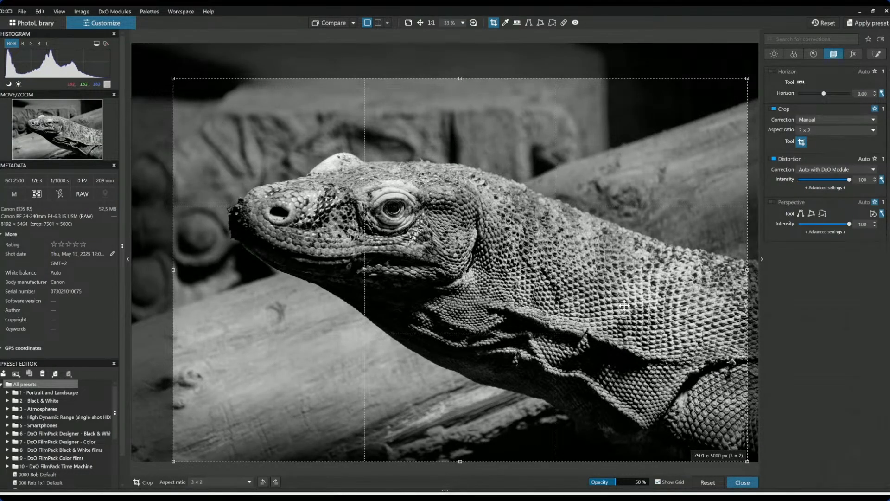
{"action": "key", "text": "Return"}
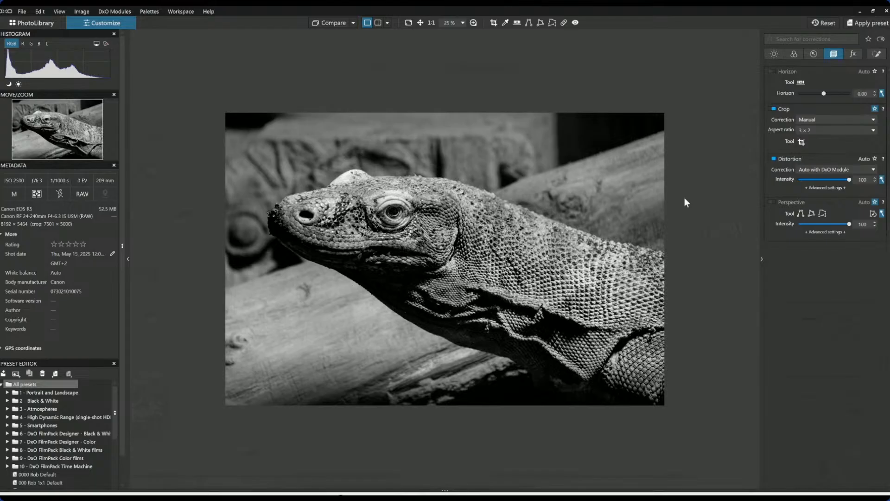
Add a control point mask on the lizard's dark snout with Shadows 33 and Microcontrast 35.
{"action": "left_click", "coordinate": [872, 54]}
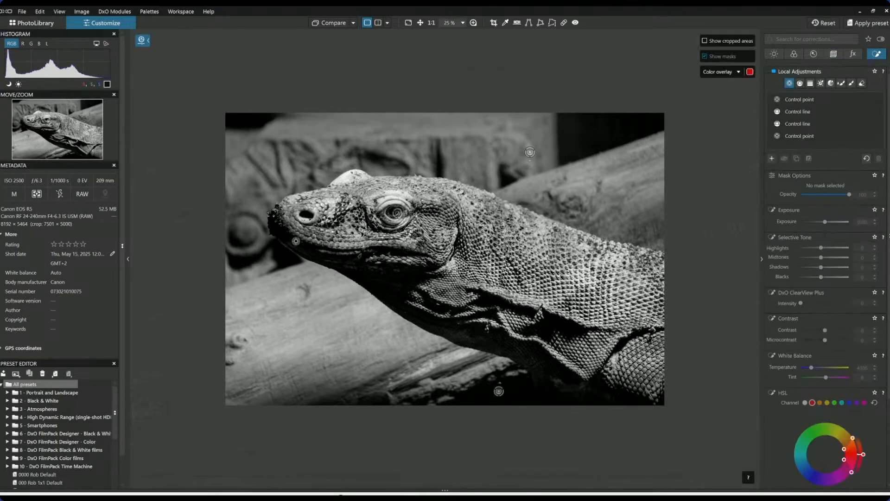
{"action": "left_click", "coordinate": [293, 227]}
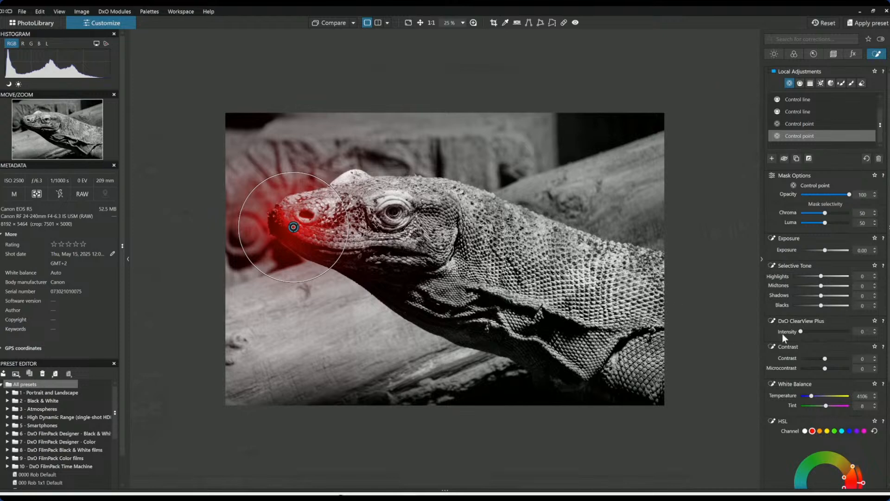
{"action": "left_click", "coordinate": [833, 295]}
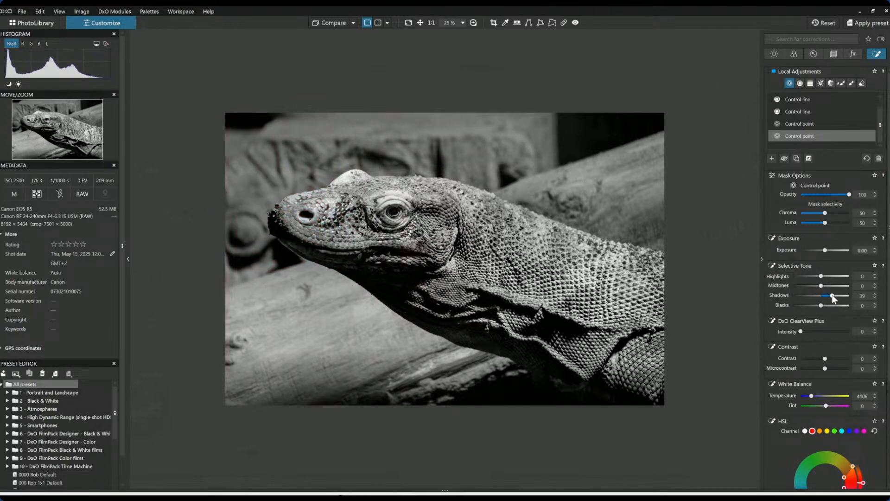
{"action": "left_click_drag", "start_coordinate": [833, 299], "coordinate": [832, 298]}
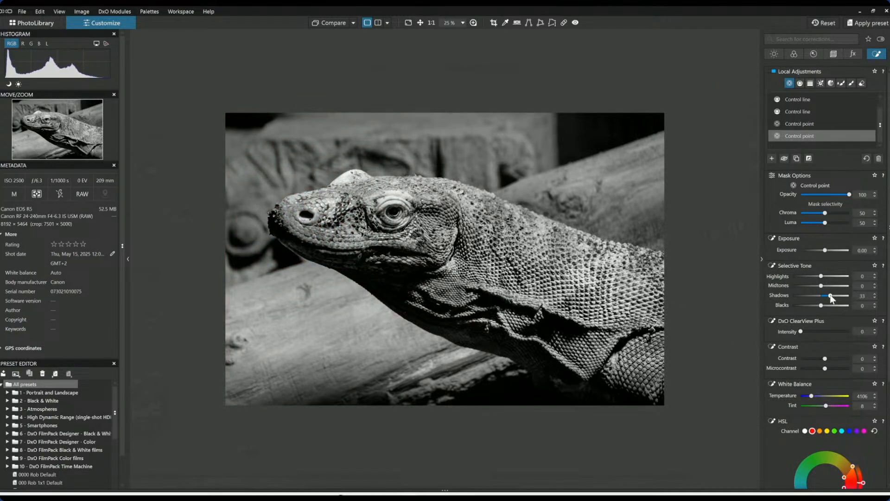
{"action": "left_click", "coordinate": [833, 368]}
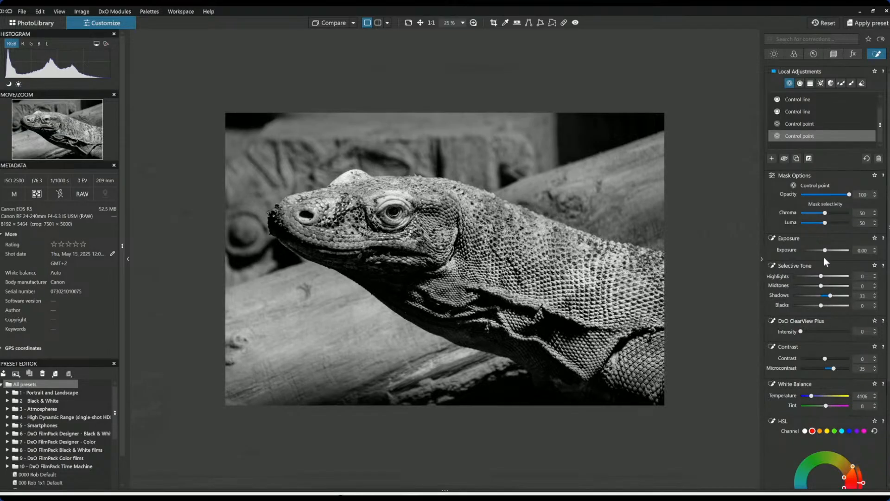
Extend the snout mask with three more control points along the shaded lower jaw, throat and chest.
{"action": "left_click", "coordinate": [371, 276]}
{"action": "left_click", "coordinate": [432, 307]}
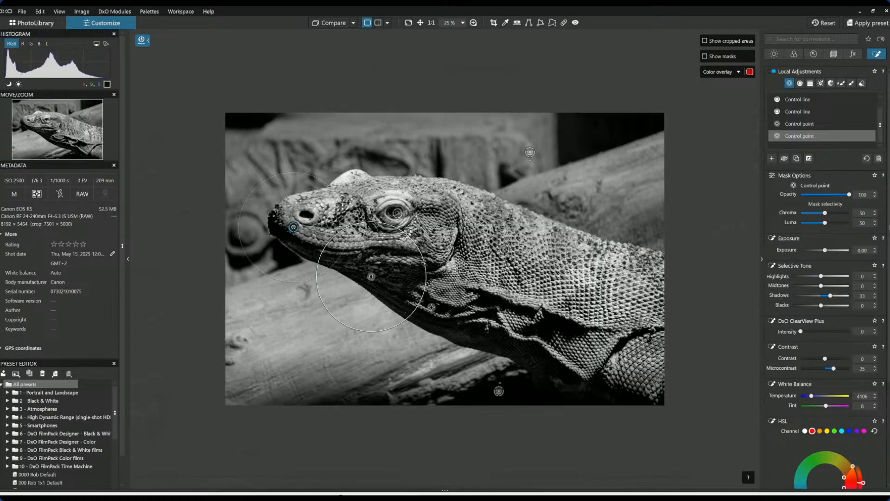
{"action": "left_click", "coordinate": [542, 332]}
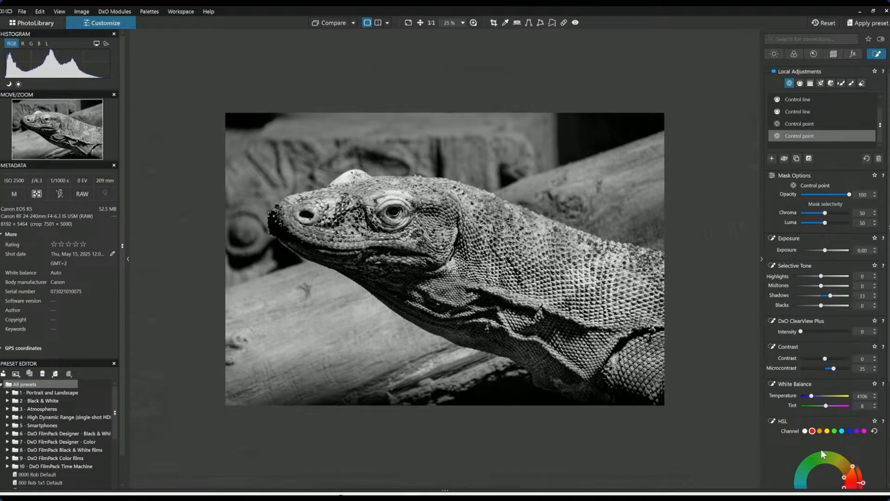
Create a new control point mask with points across the background wall and logs, and set its Exposure to -3.13.
{"action": "left_click", "coordinate": [771, 159]}
{"action": "left_click", "coordinate": [651, 169]}
{"action": "left_click_drag", "start_coordinate": [602, 167], "coordinate": [566, 168]}
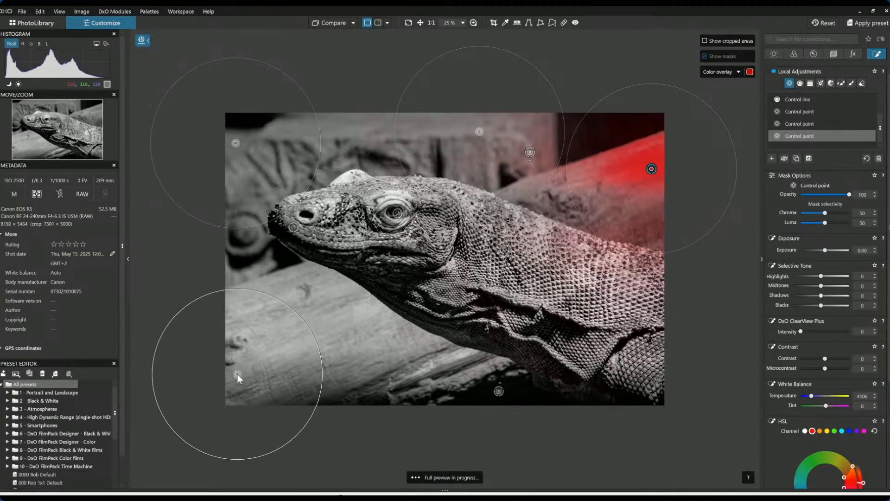
{"action": "left_click", "coordinate": [381, 377]}
{"action": "left_click_drag", "start_coordinate": [825, 250], "coordinate": [807, 254]}
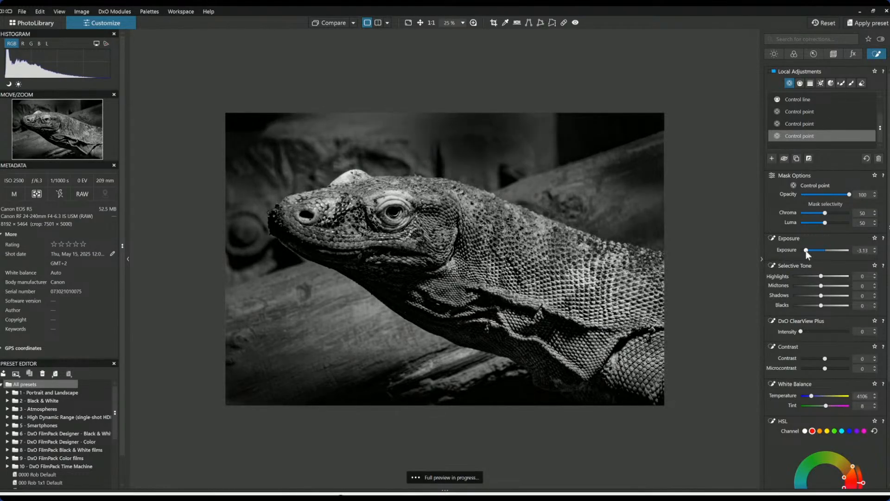
Set the lizard body mask's Midtones to 32, and try its Blacks at -24 before resetting Blacks.
{"action": "left_click", "coordinate": [778, 126]}
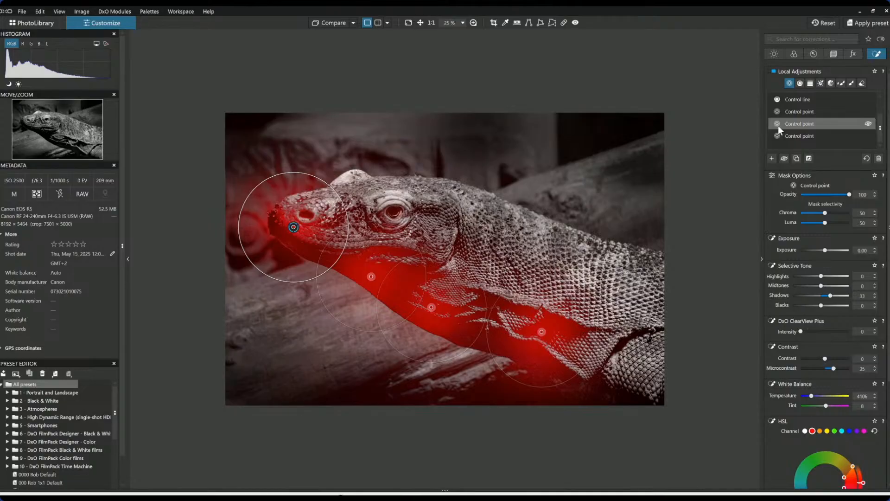
{"action": "left_click", "coordinate": [783, 111]}
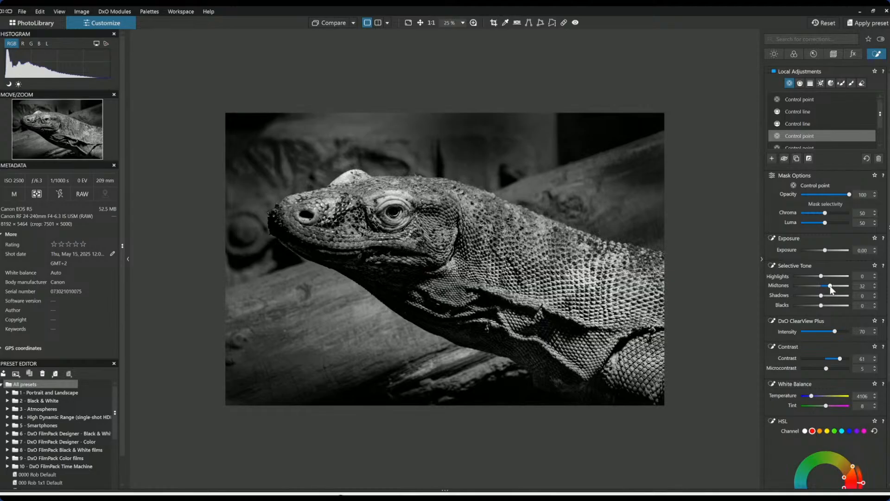
{"action": "left_click_drag", "start_coordinate": [820, 306], "coordinate": [817, 306]}
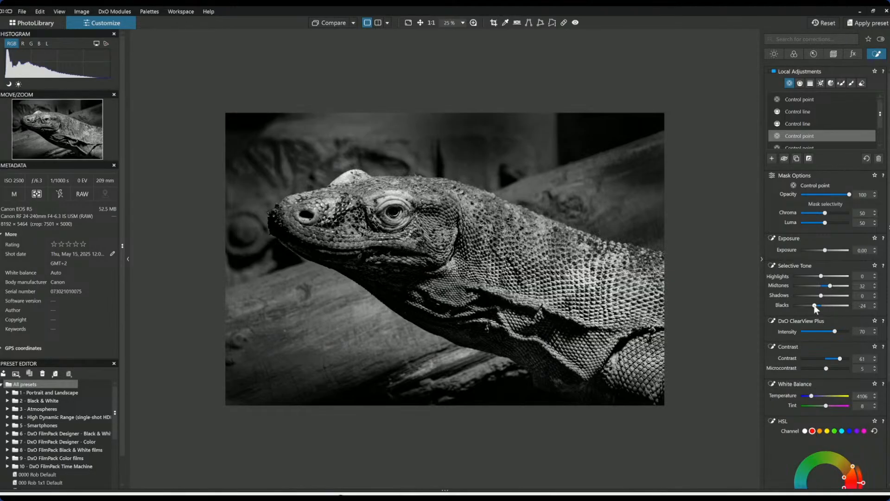
{"action": "double_click", "coordinate": [817, 306]}
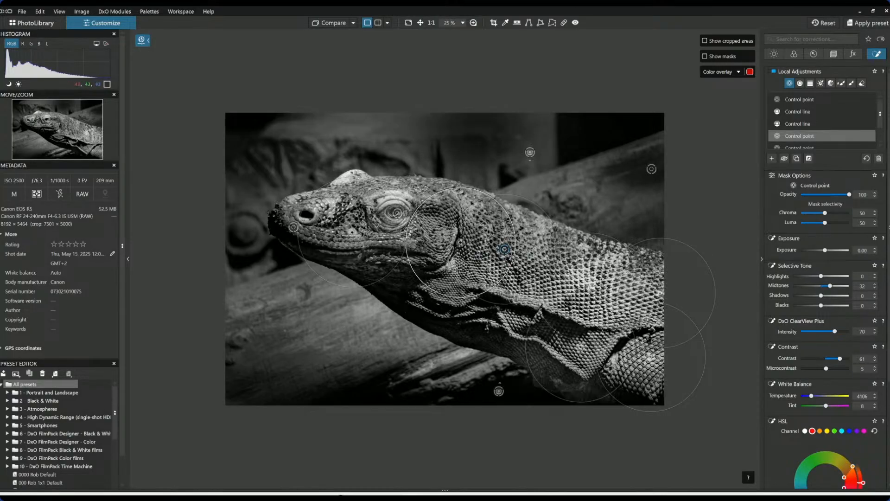
Add two smaller control points to the lizard body mask, on the neck just behind the existing points and on the flank.
{"action": "left_click", "coordinate": [398, 214]}
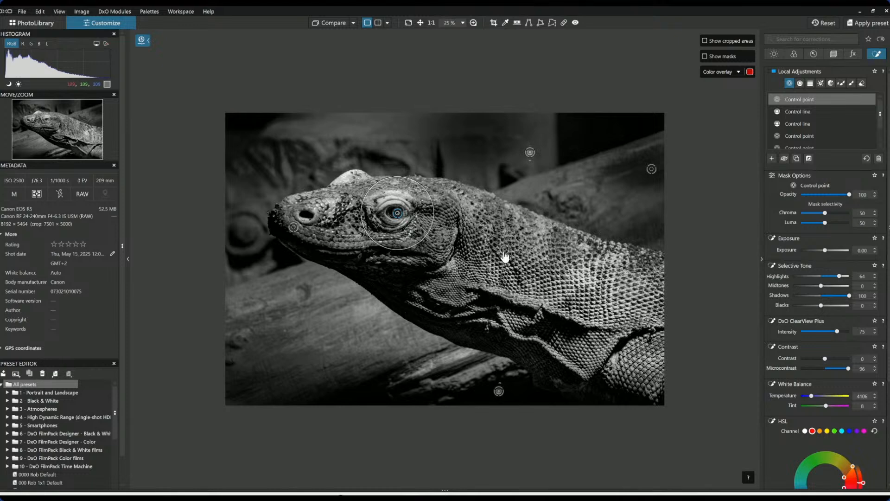
{"action": "left_click", "coordinate": [504, 250]}
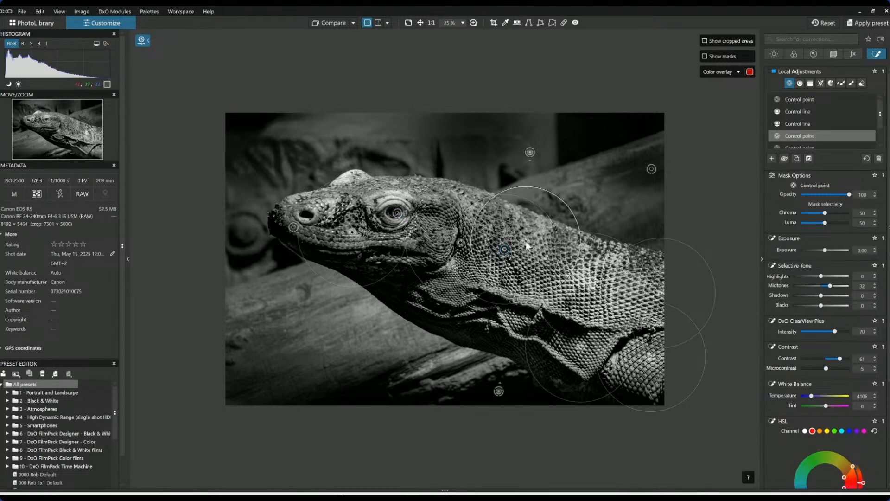
{"action": "left_click_drag", "start_coordinate": [559, 207], "coordinate": [555, 213]}
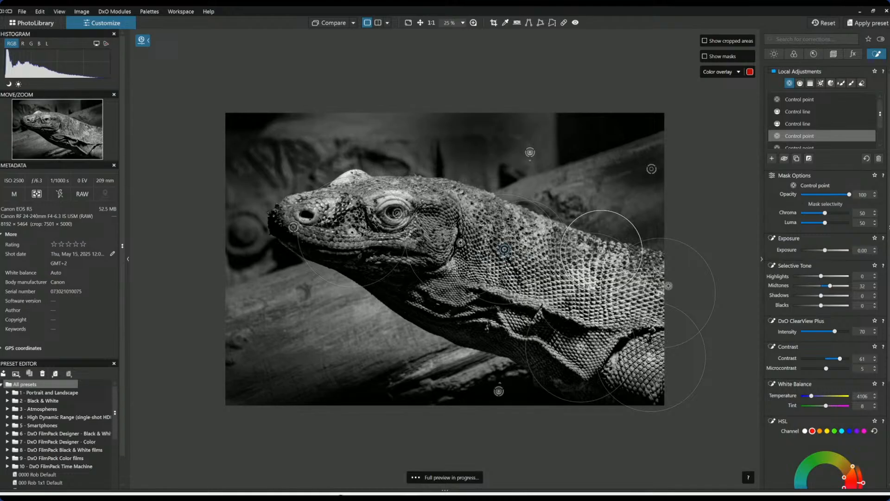
{"action": "left_click_drag", "start_coordinate": [602, 251], "coordinate": [603, 274]}
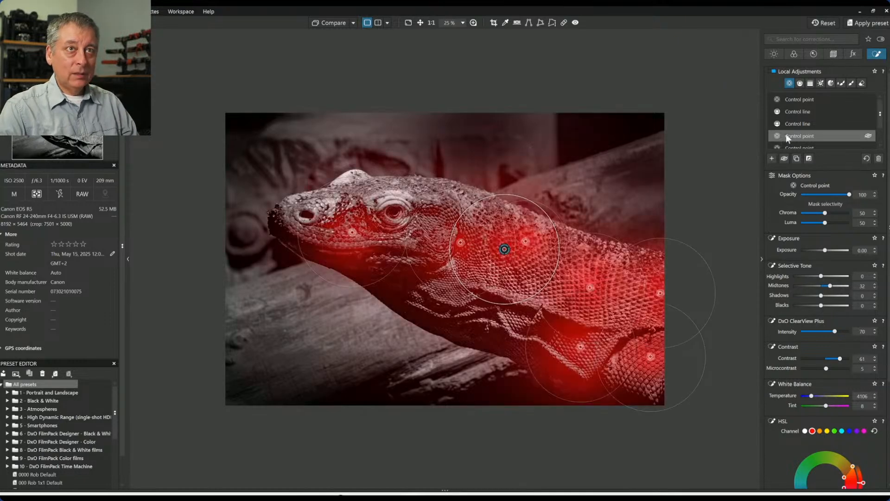
Create a new control point mask on the lizard's upper back with Luma selectivity 77.
{"action": "left_click", "coordinate": [775, 158]}
{"action": "scroll", "coordinate": [797, 140], "scroll_direction": "down", "scroll_amount": 2}
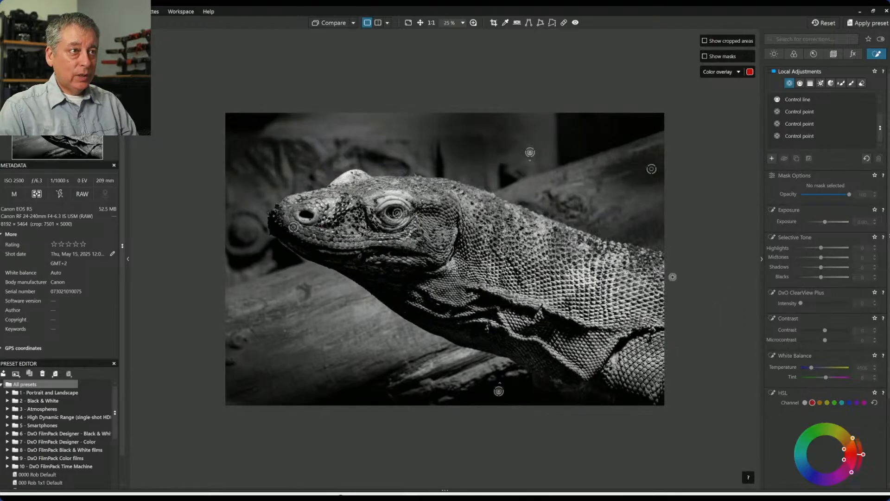
{"action": "scroll", "coordinate": [564, 241], "scroll_direction": "up", "scroll_amount": 3}
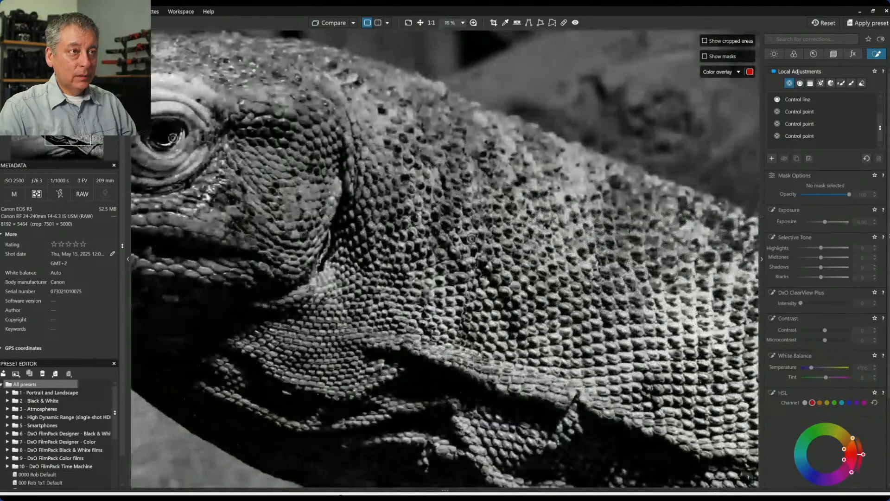
{"action": "left_click", "coordinate": [627, 219]}
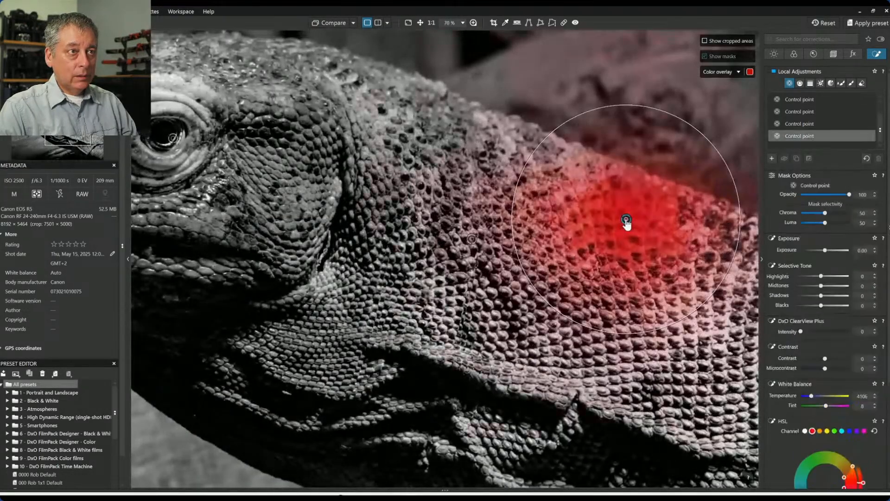
{"action": "left_click_drag", "start_coordinate": [825, 223], "coordinate": [834, 224]}
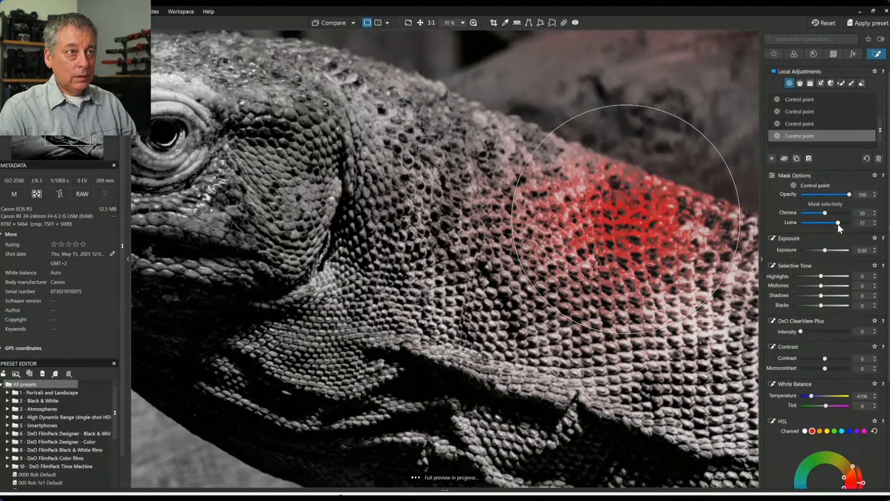
Add a second control point to the upper back mask and position it on the top of the lizard's neck.
{"action": "scroll", "coordinate": [727, 285], "scroll_direction": "down", "scroll_amount": 3}
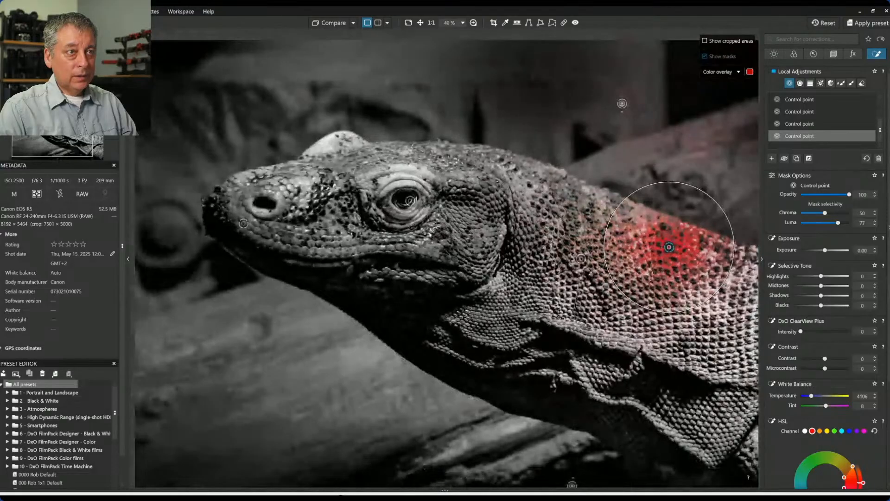
{"action": "left_click", "coordinate": [686, 351]}
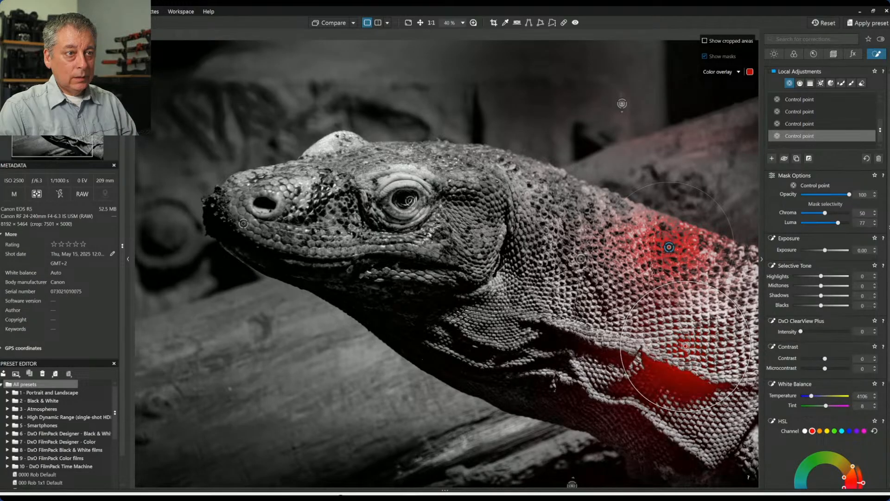
{"action": "left_click_drag", "start_coordinate": [686, 346], "coordinate": [564, 197]}
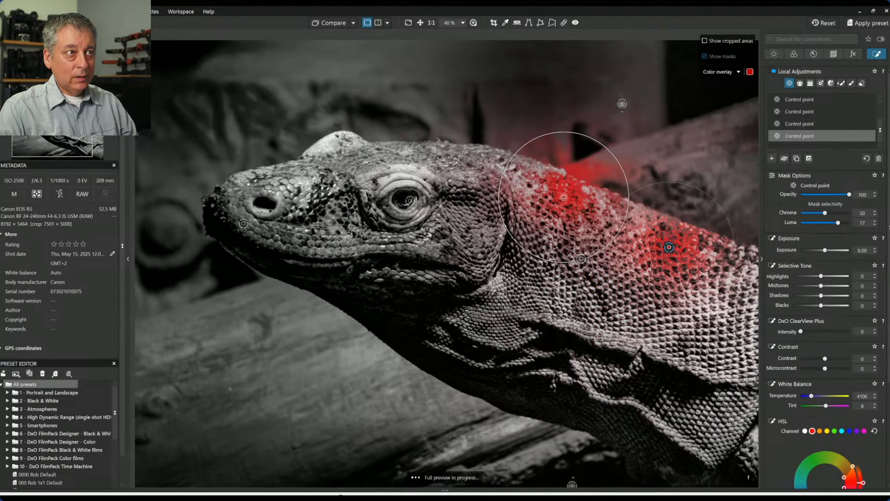
Shrink the neck control point of the upper back mask and set the mask's Blacks to -31.
{"action": "left_click_drag", "start_coordinate": [586, 138], "coordinate": [572, 163]}
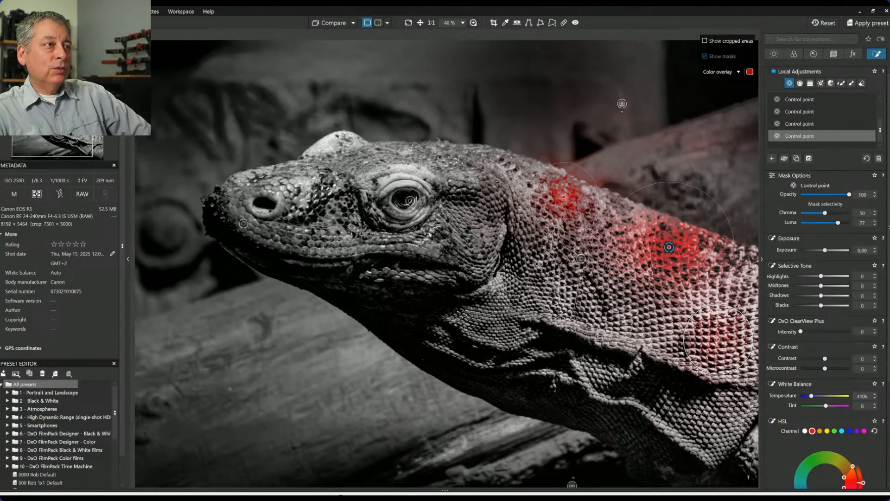
{"action": "left_click", "coordinate": [808, 305]}
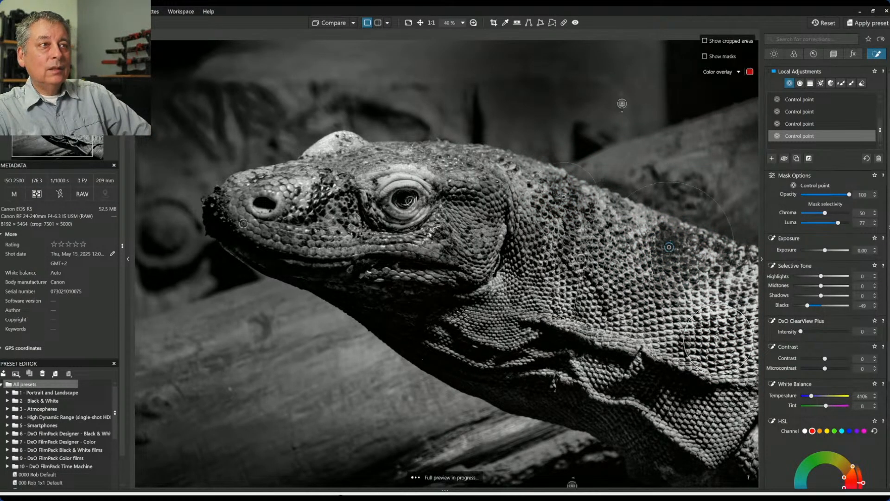
{"action": "scroll", "coordinate": [716, 320], "scroll_direction": "down", "scroll_amount": 2}
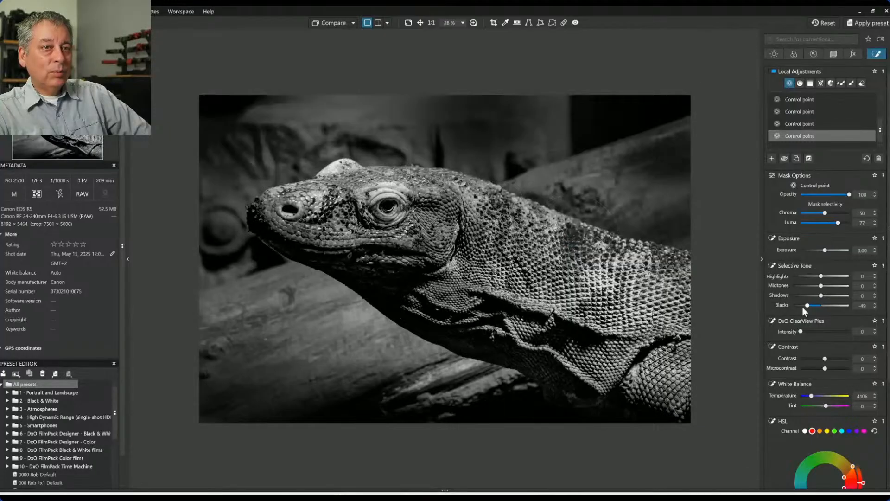
{"action": "left_click_drag", "start_coordinate": [808, 305], "coordinate": [815, 307]}
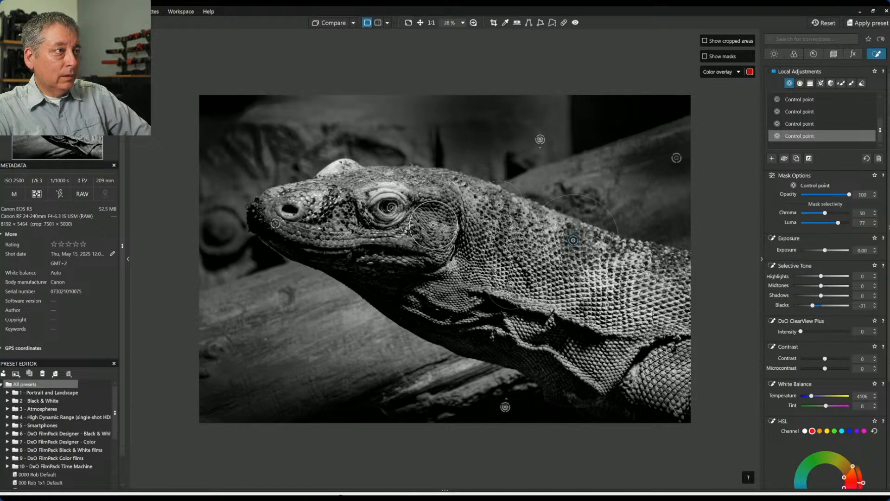
Create a new control point mask on the lizard's cheek with Midtones 32, and finish the local adjustments.
{"action": "left_click_drag", "start_coordinate": [450, 211], "coordinate": [461, 198]}
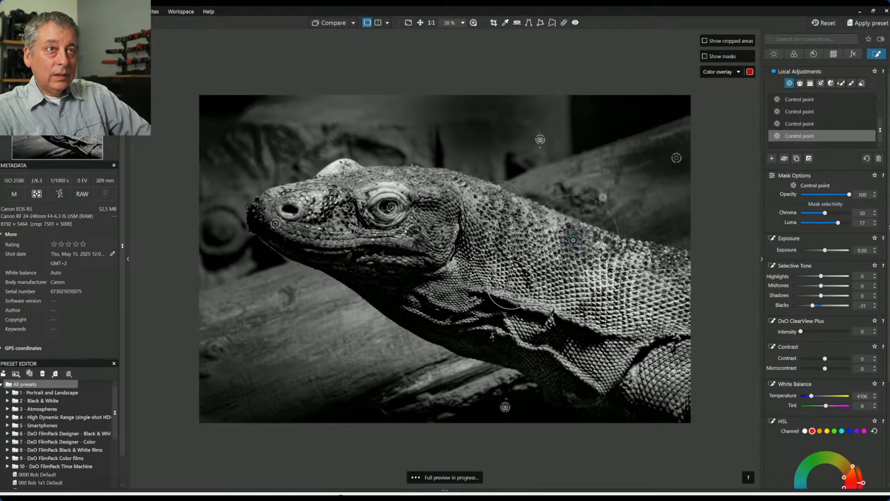
{"action": "left_click", "coordinate": [771, 158]}
{"action": "left_click", "coordinate": [438, 225]}
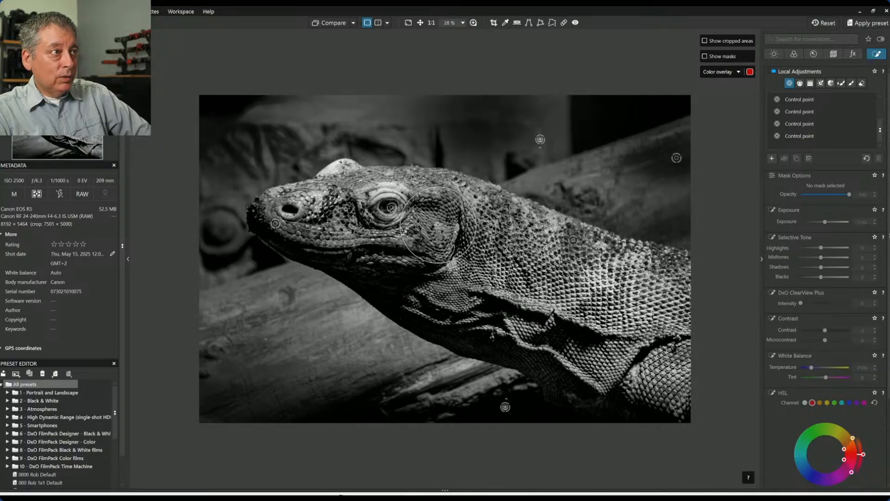
{"action": "left_click_drag", "start_coordinate": [822, 285], "coordinate": [830, 286]}
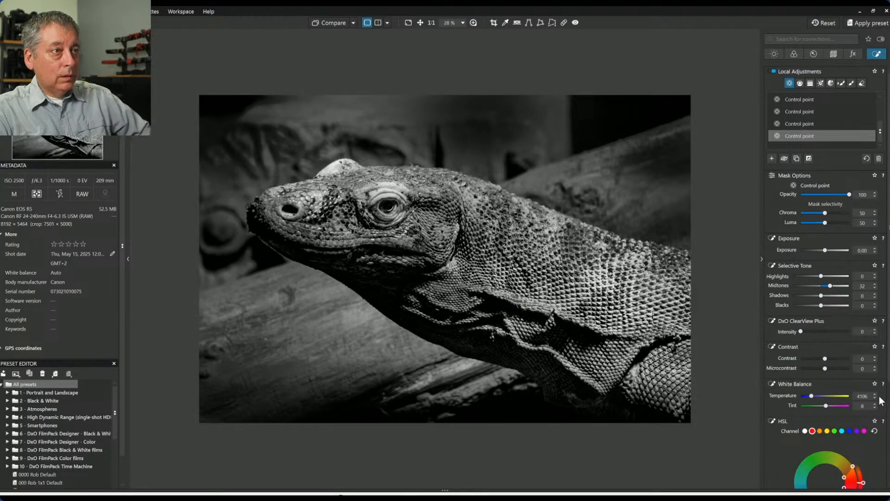
{"action": "left_click", "coordinate": [747, 426]}
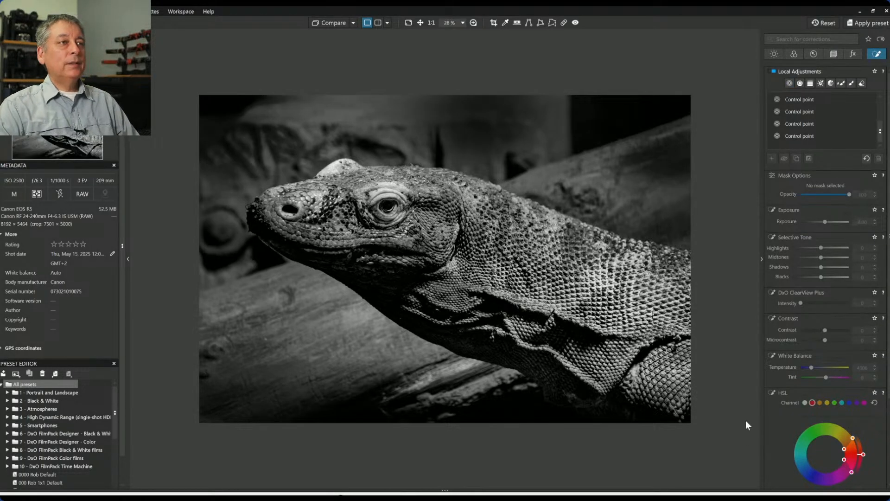
Toggle between the edited lizard photo and its uncorrected version to check the edit.
{"action": "left_click", "coordinate": [333, 26]}
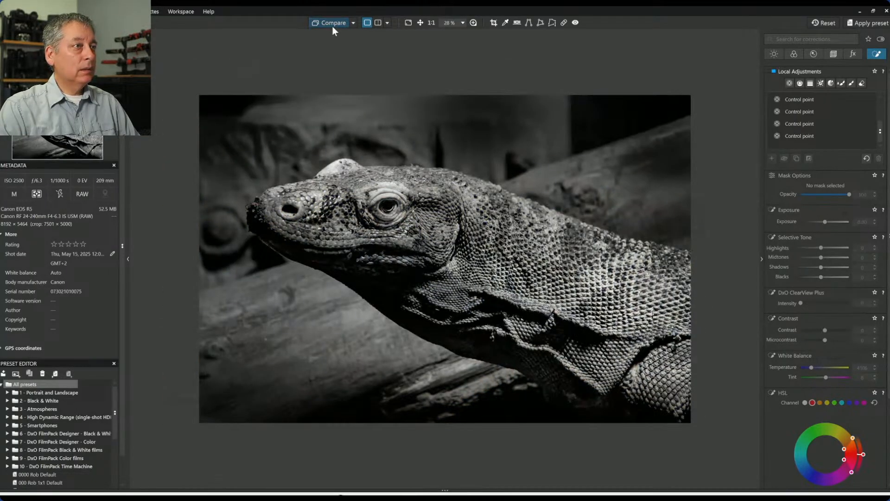
{"action": "left_click", "coordinate": [333, 26]}
{"action": "left_click", "coordinate": [333, 26]}
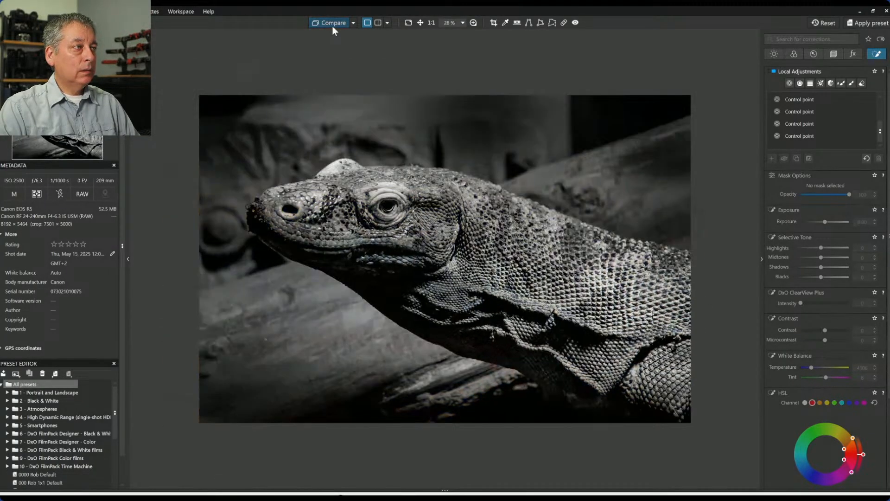
Examine the lizard photo's original and black-and-white edit in split view without side palettes, then restore the palettes and single-image view.
{"action": "left_click", "coordinate": [378, 24]}
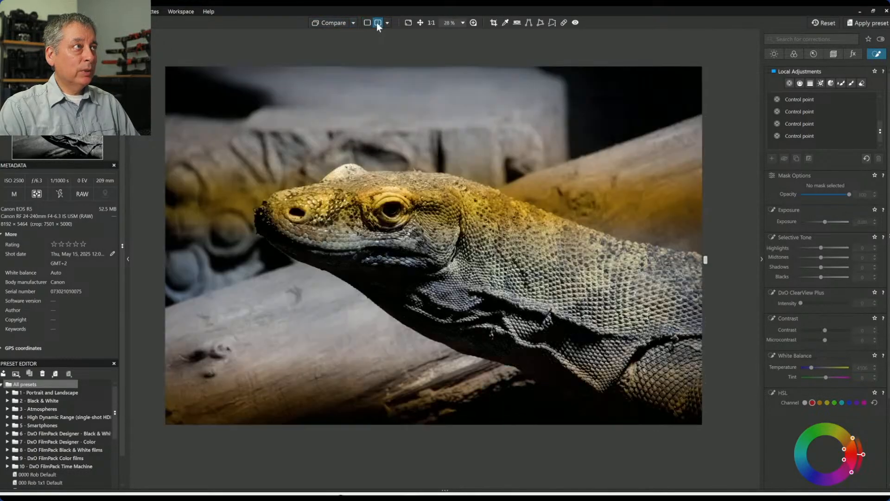
{"action": "key", "text": "F9"}
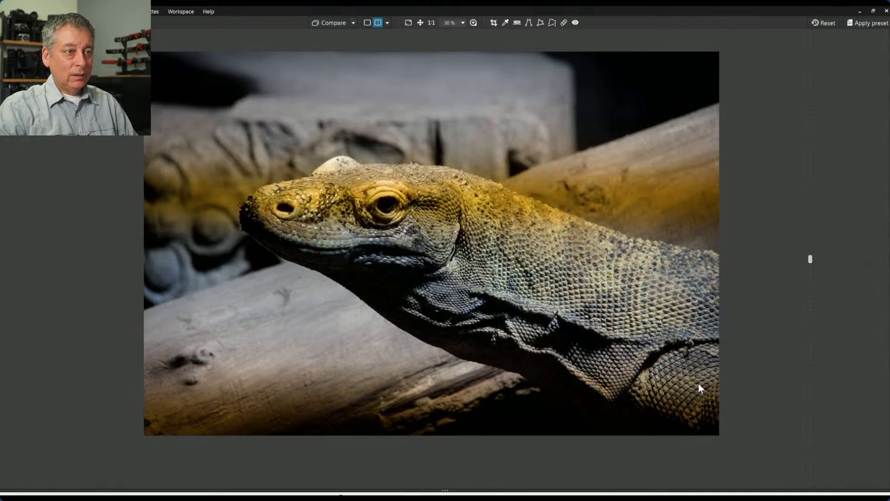
{"action": "left_click_drag", "start_coordinate": [811, 257], "coordinate": [139, 257]}
{"action": "right_click", "coordinate": [139, 257]}
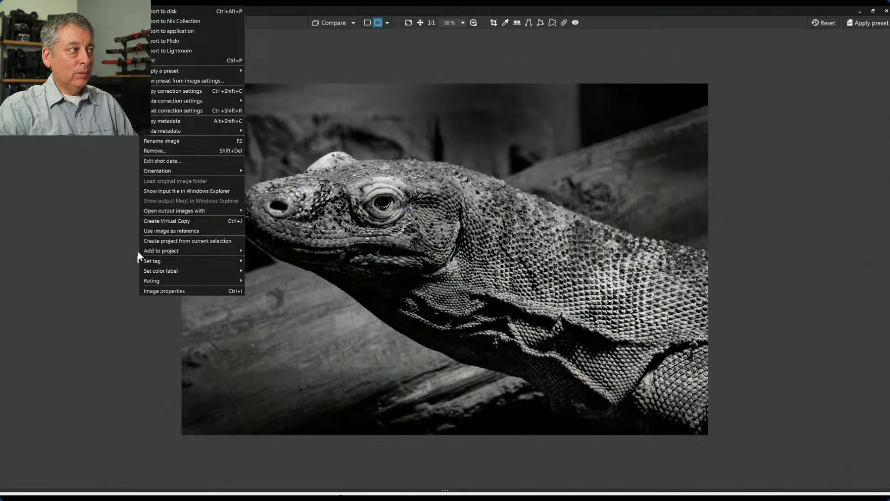
{"action": "left_click", "coordinate": [109, 254]}
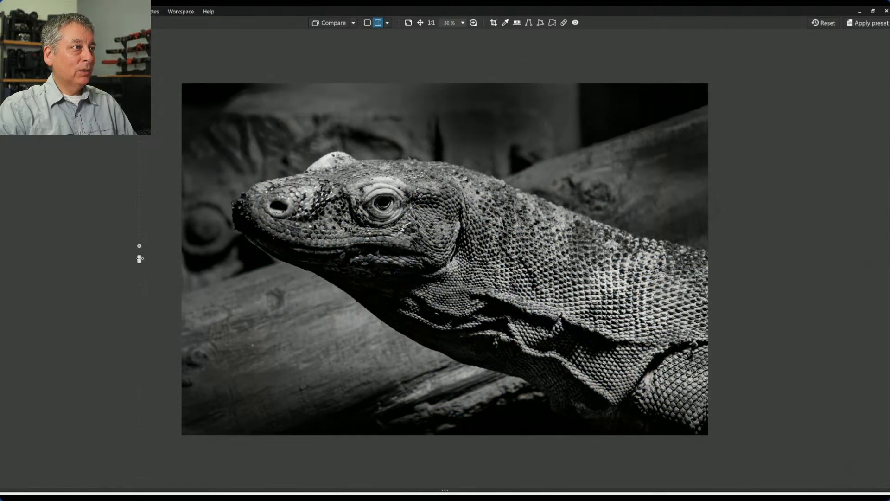
{"action": "left_click_drag", "start_coordinate": [138, 257], "coordinate": [888, 258]}
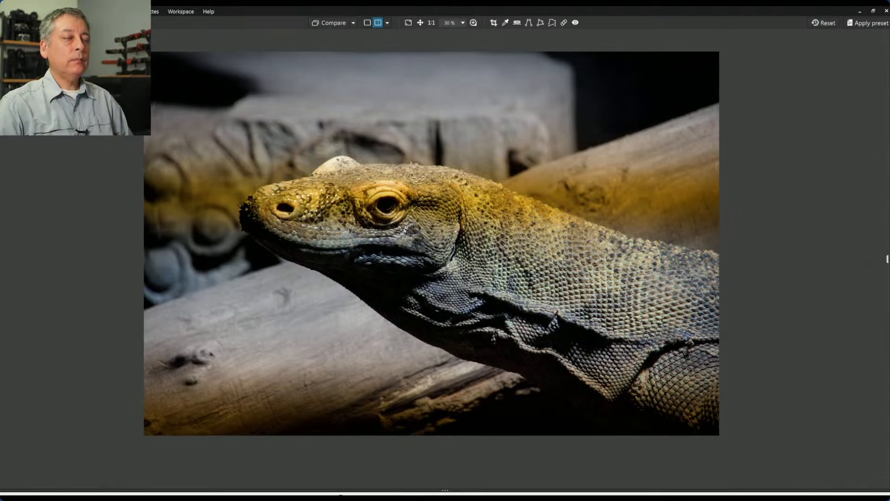
{"action": "left_click_drag", "start_coordinate": [886, 260], "coordinate": [77, 260]}
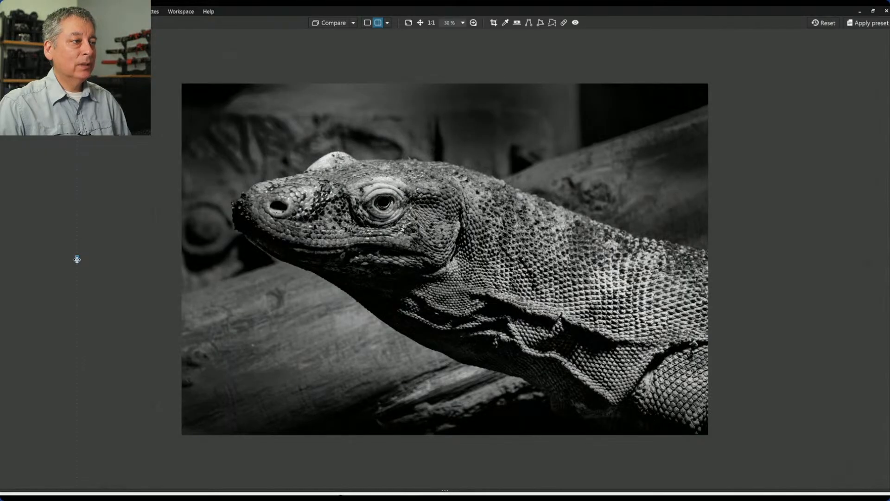
{"action": "right_click", "coordinate": [77, 258]}
{"action": "left_click", "coordinate": [64, 269]}
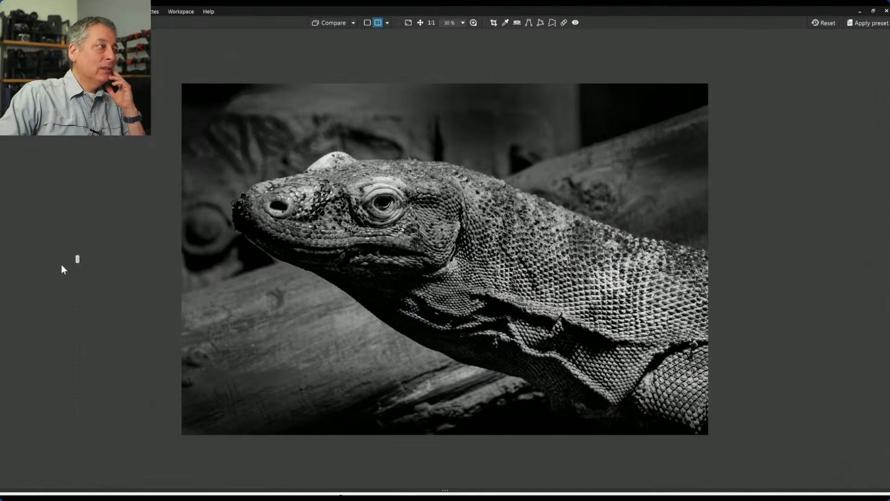
{"action": "left_click_drag", "start_coordinate": [77, 260], "coordinate": [847, 352]}
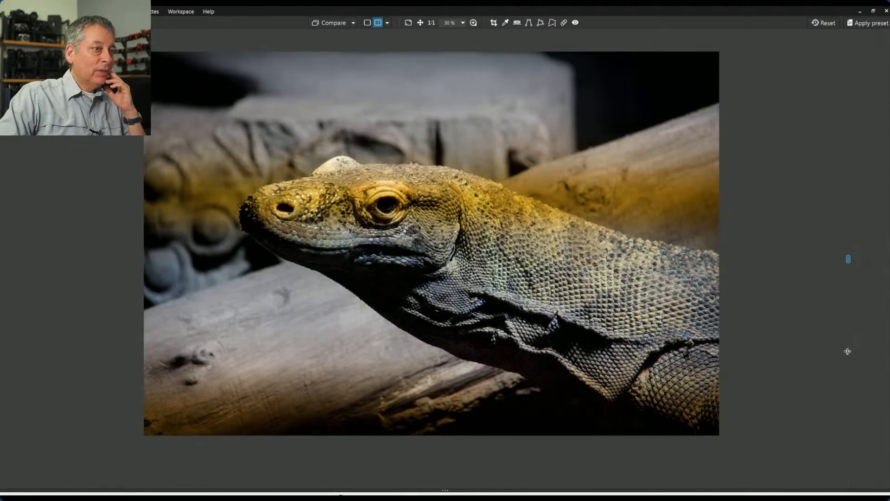
{"action": "left_click_drag", "start_coordinate": [848, 351], "coordinate": [137, 313]}
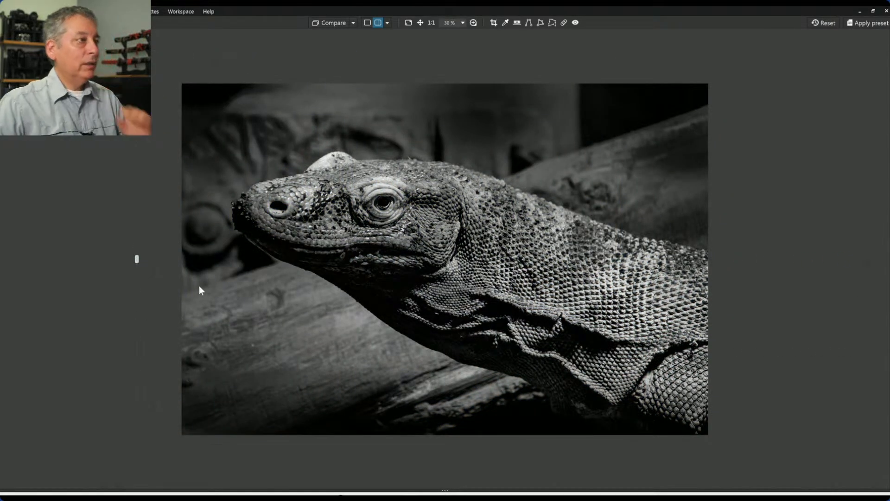
{"action": "key", "text": "Tab"}
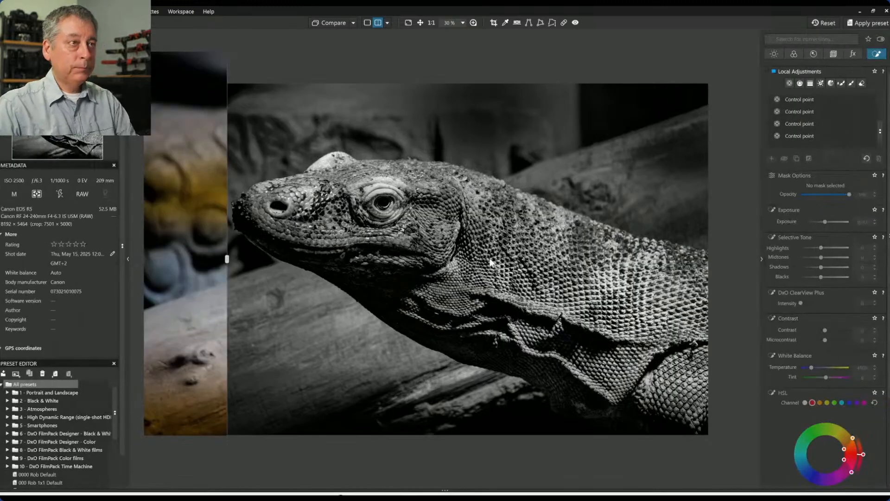
{"action": "left_click", "coordinate": [367, 23]}
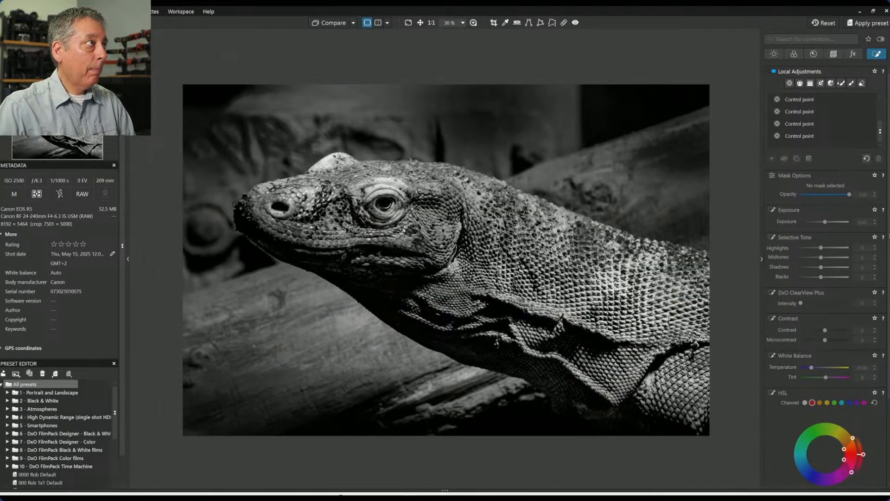
Return to the photo library, select the pink blossom and white picket fence photo, and apply the first general purpose default preset.
{"action": "left_click", "coordinate": [24, 22]}
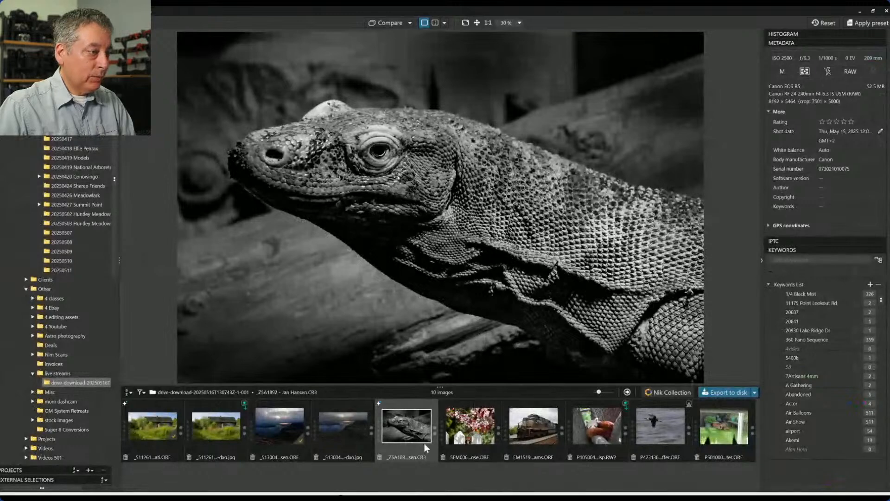
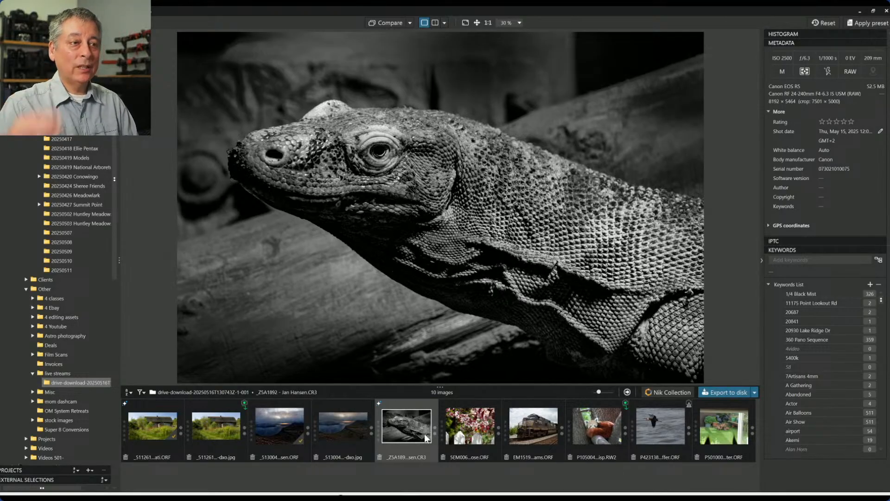
{"action": "left_click", "coordinate": [467, 439]}
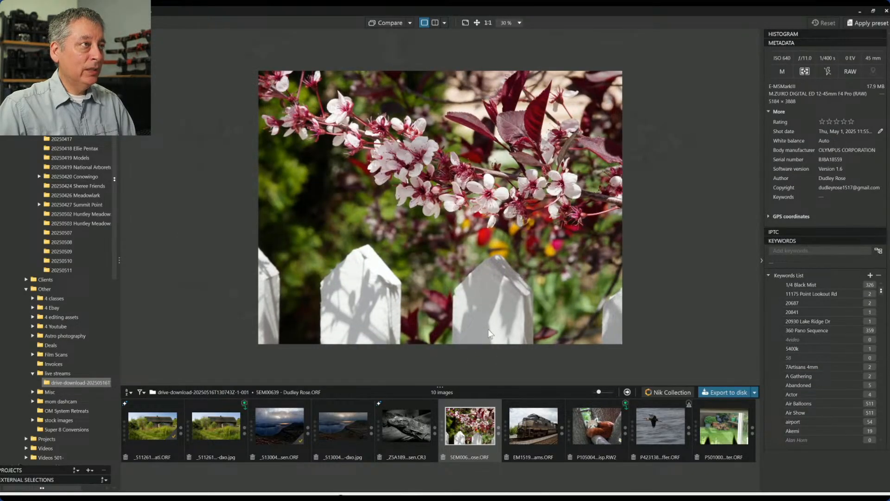
{"action": "scroll", "coordinate": [491, 334], "scroll_direction": "up", "scroll_amount": 2}
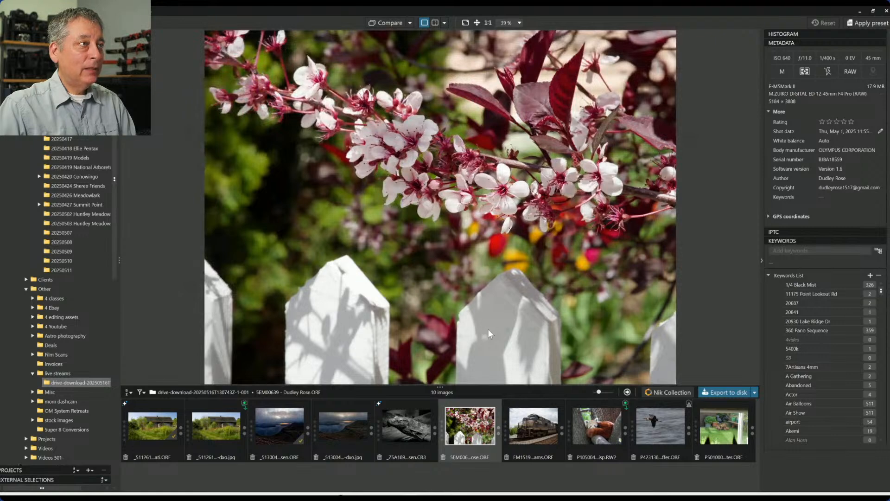
{"action": "scroll", "coordinate": [490, 333], "scroll_direction": "down", "scroll_amount": 1}
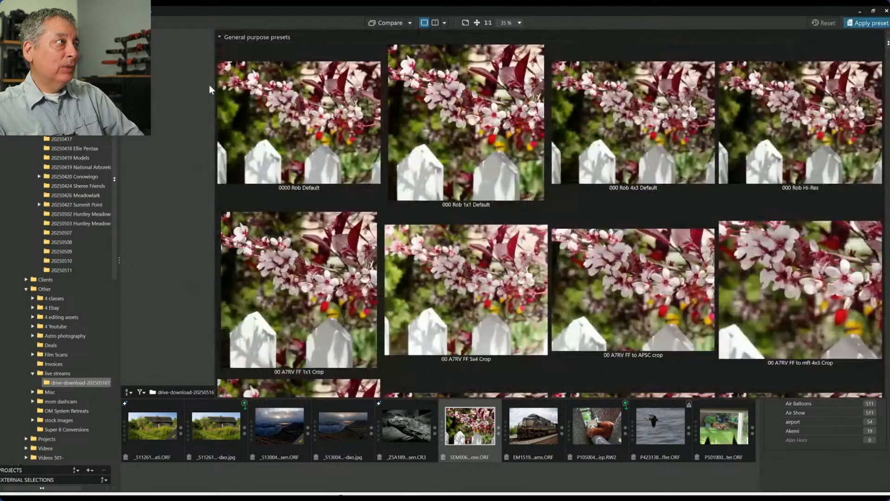
{"action": "left_click", "coordinate": [211, 86]}
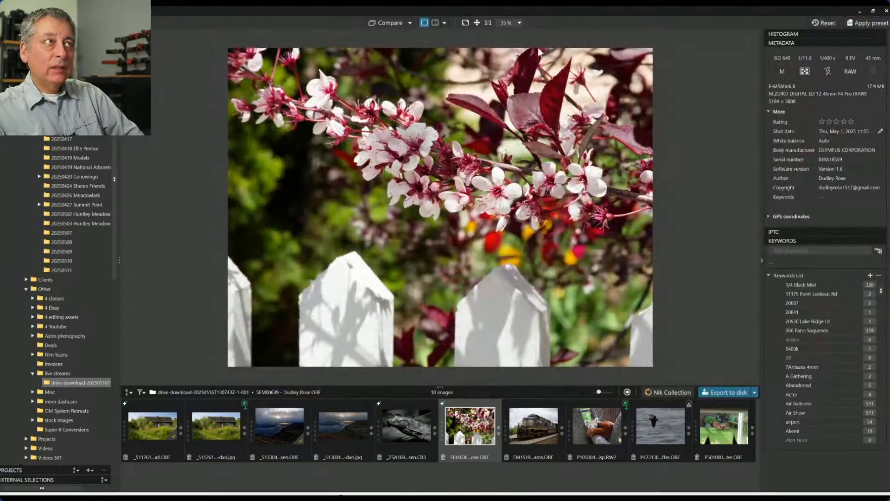
Open the blossom photo for editing and crop it to a 1 × 1 aspect ratio, with the frame shifted slightly left.
{"action": "double_click", "coordinate": [483, 429]}
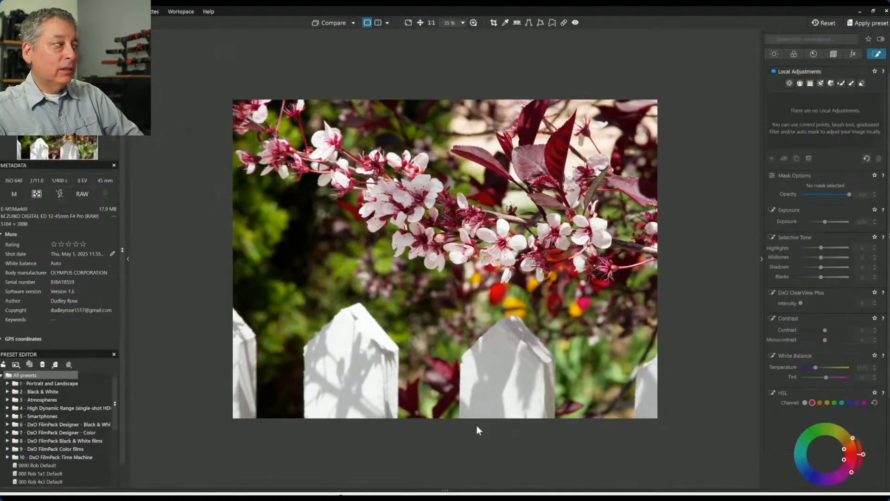
{"action": "left_click", "coordinate": [834, 54]}
{"action": "left_click", "coordinate": [827, 131]}
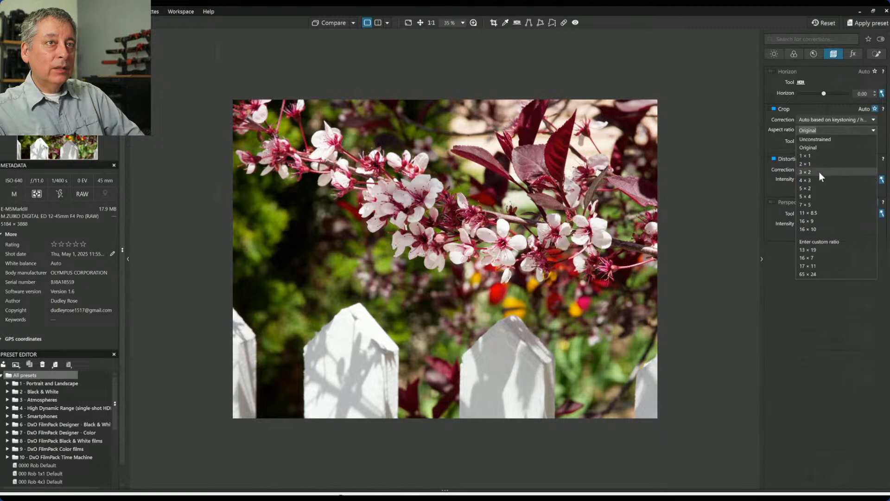
{"action": "left_click", "coordinate": [819, 156]}
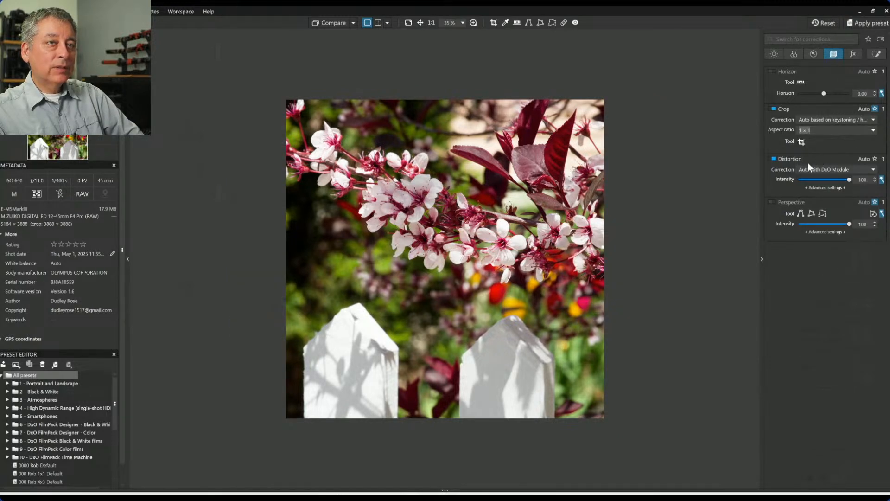
{"action": "left_click", "coordinate": [803, 146]}
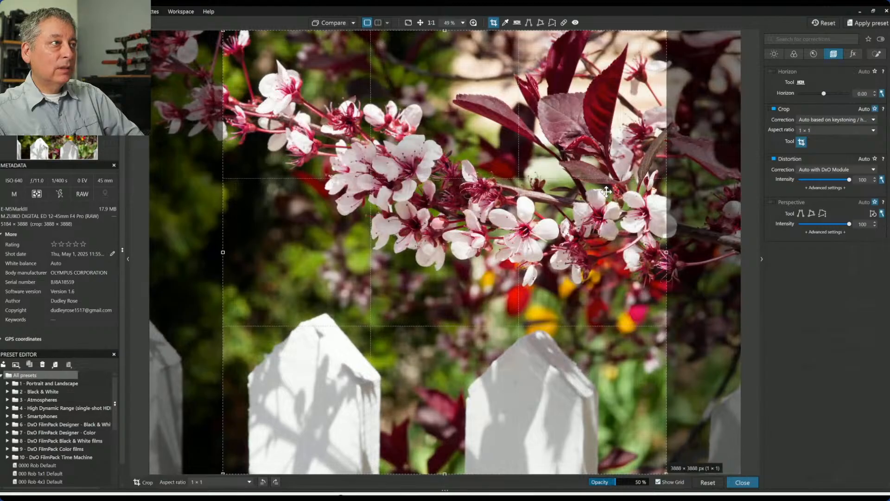
{"action": "left_click_drag", "start_coordinate": [607, 192], "coordinate": [601, 192]}
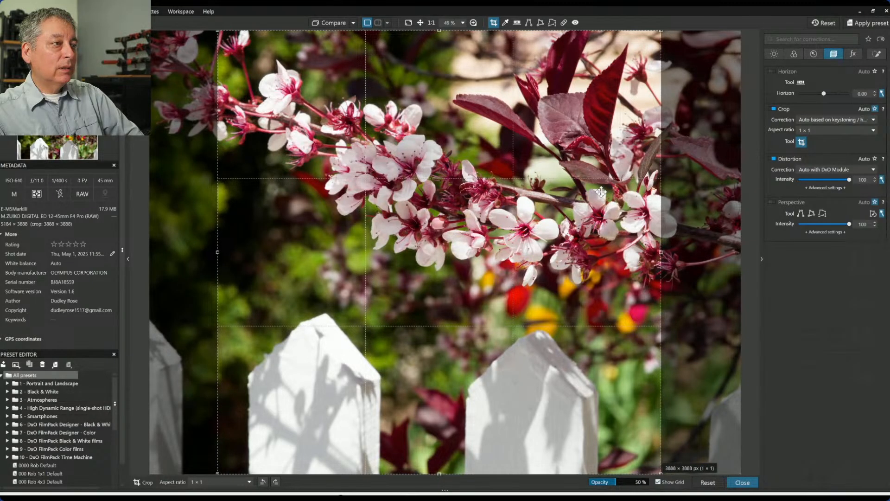
{"action": "key", "text": "Return"}
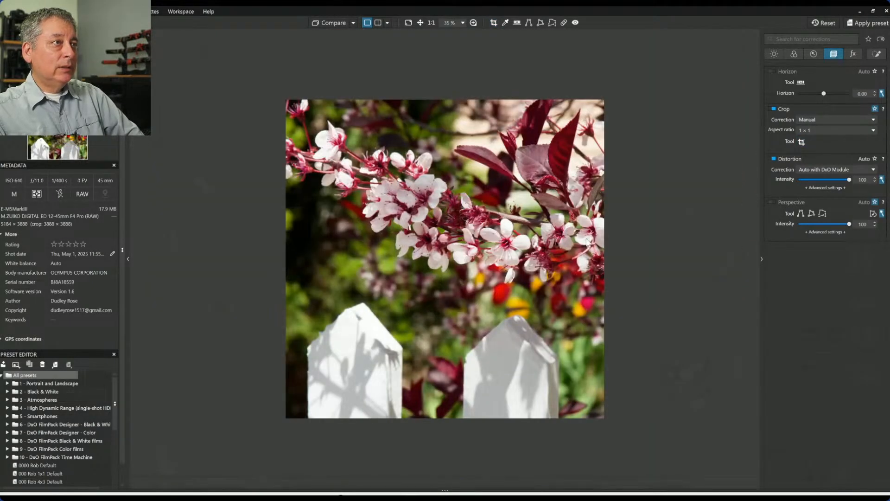
Place local adjustment control points on the pink-white blossoms and set their highlights to 31 and midtones to 15.
{"action": "scroll", "coordinate": [582, 244], "scroll_direction": "up", "scroll_amount": 1}
{"action": "scroll", "coordinate": [581, 244], "scroll_direction": "down", "scroll_amount": 1}
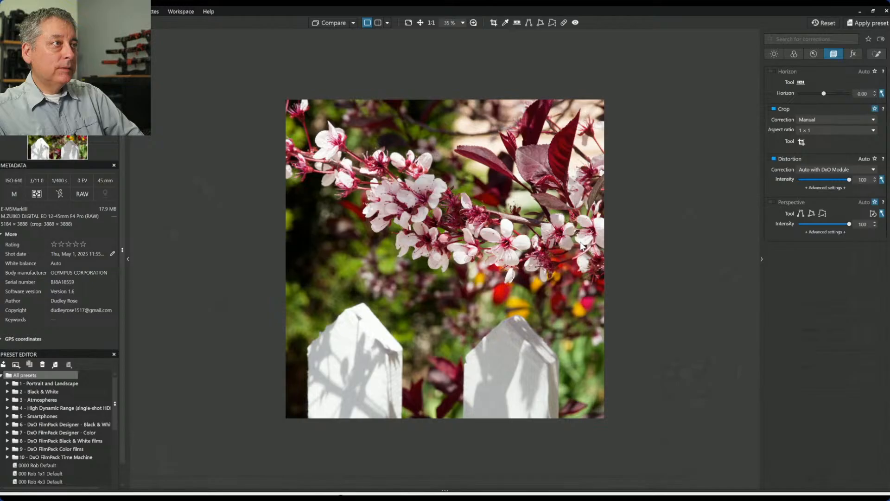
{"action": "left_click", "coordinate": [877, 53]}
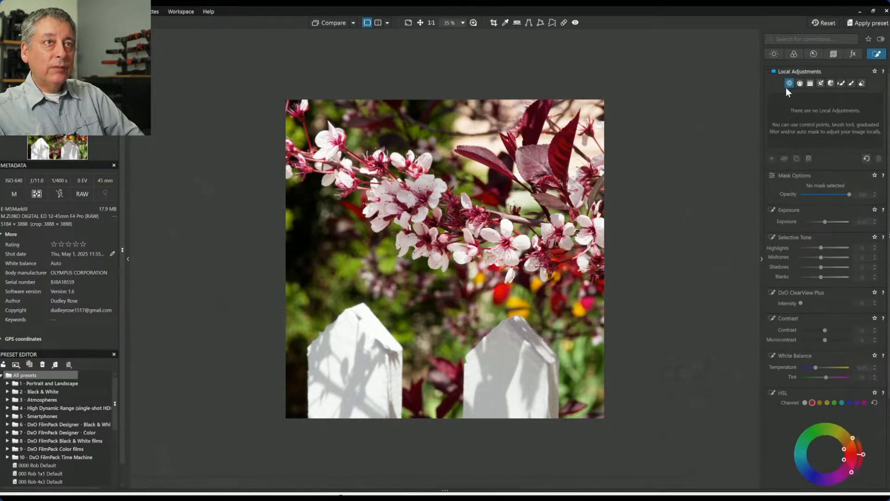
{"action": "left_click", "coordinate": [789, 83]}
{"action": "left_click", "coordinate": [414, 191]}
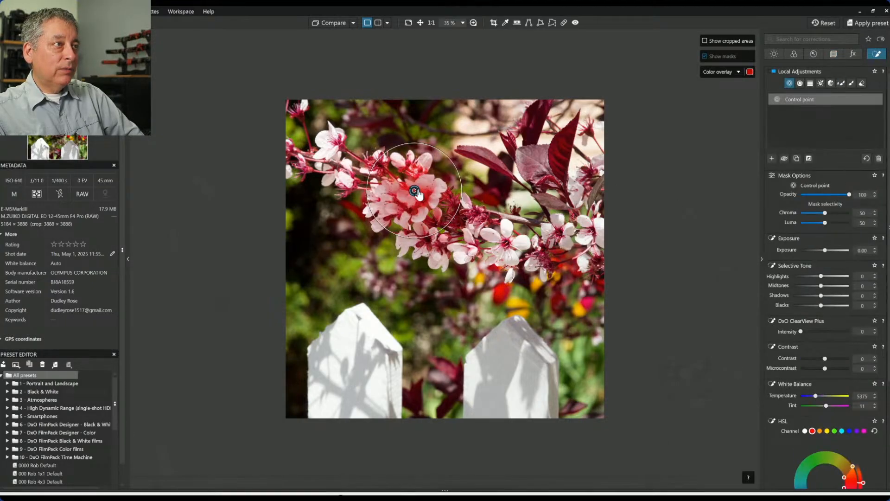
{"action": "left_click_drag", "start_coordinate": [418, 193], "coordinate": [425, 191]}
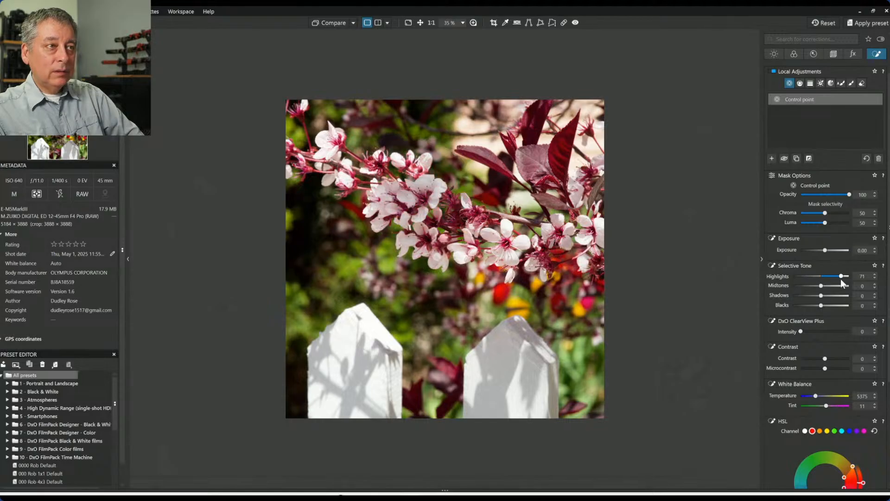
{"action": "left_click", "coordinate": [826, 276]}
{"action": "left_click_drag", "start_coordinate": [827, 277], "coordinate": [826, 290]}
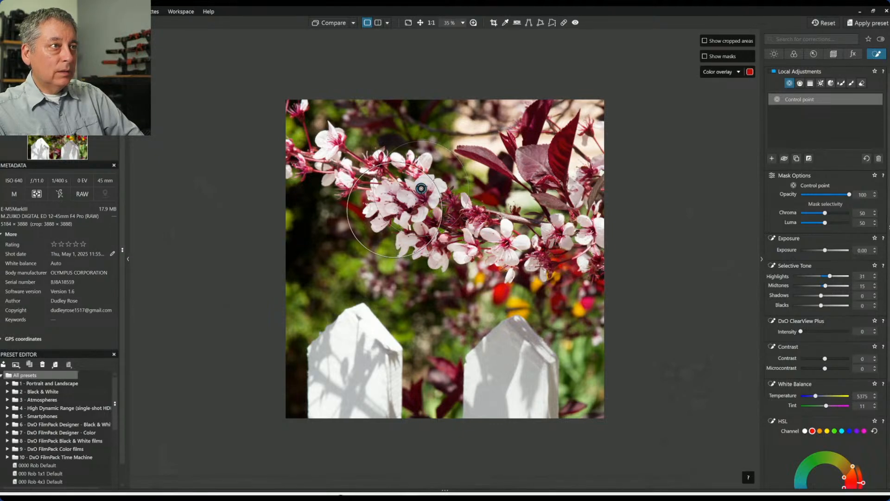
{"action": "left_click", "coordinate": [331, 181]}
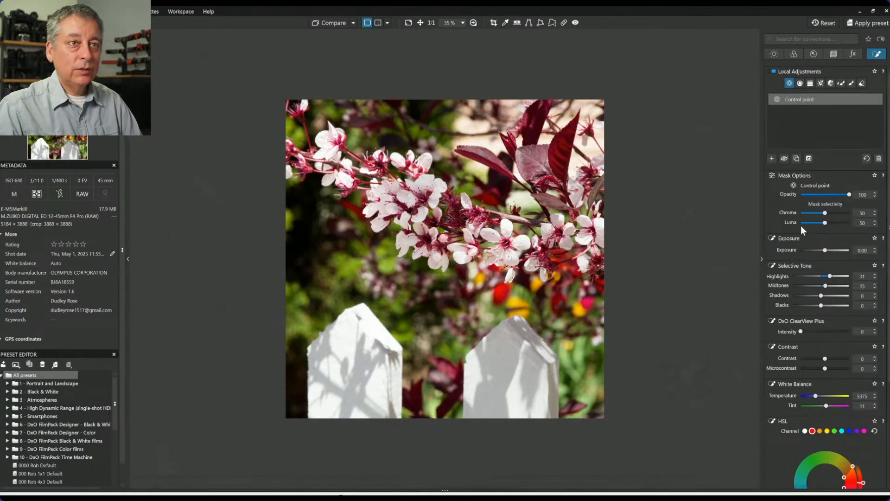
Create a new control point mask covering the background foliage around the fence pickets and the bright area above the blossoms.
{"action": "left_click", "coordinate": [774, 158]}
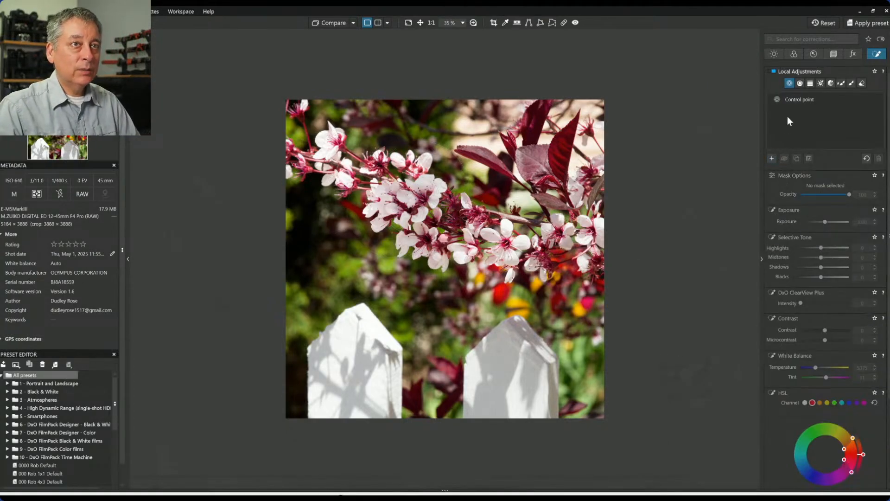
{"action": "left_click", "coordinate": [348, 266]}
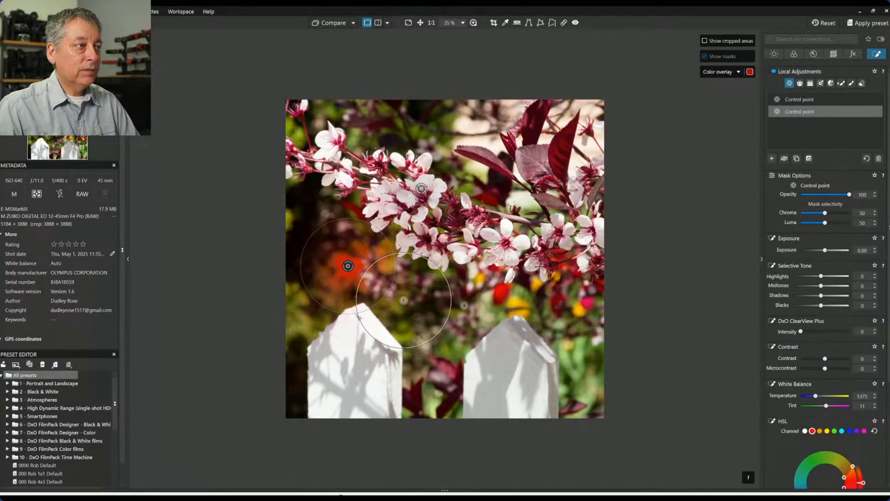
{"action": "left_click", "coordinate": [526, 302]}
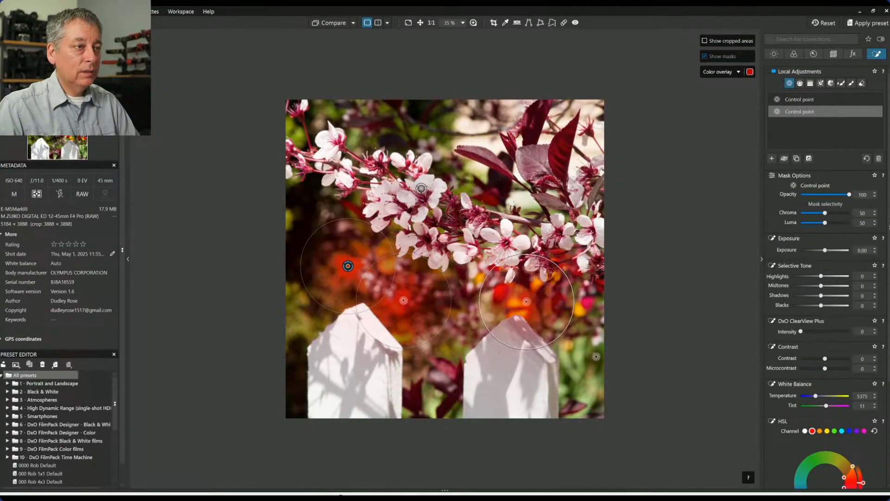
{"action": "left_click", "coordinate": [577, 364]}
{"action": "left_click", "coordinate": [586, 396]}
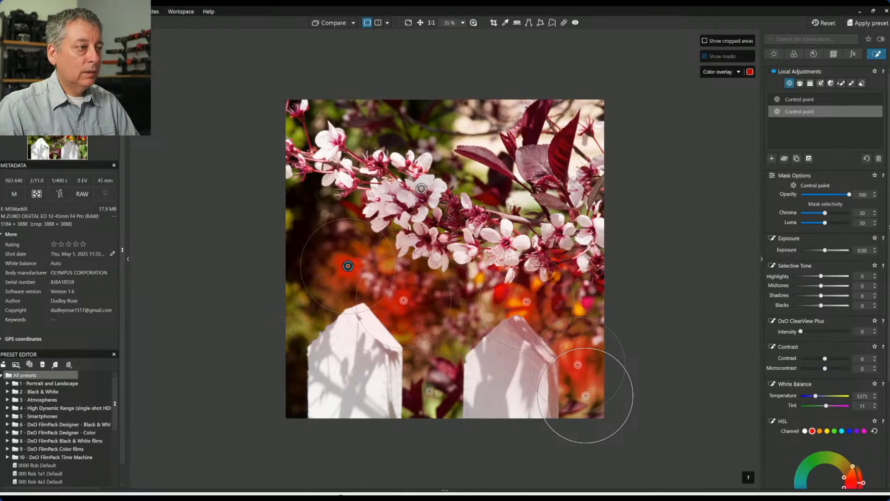
{"action": "left_click", "coordinate": [432, 407]}
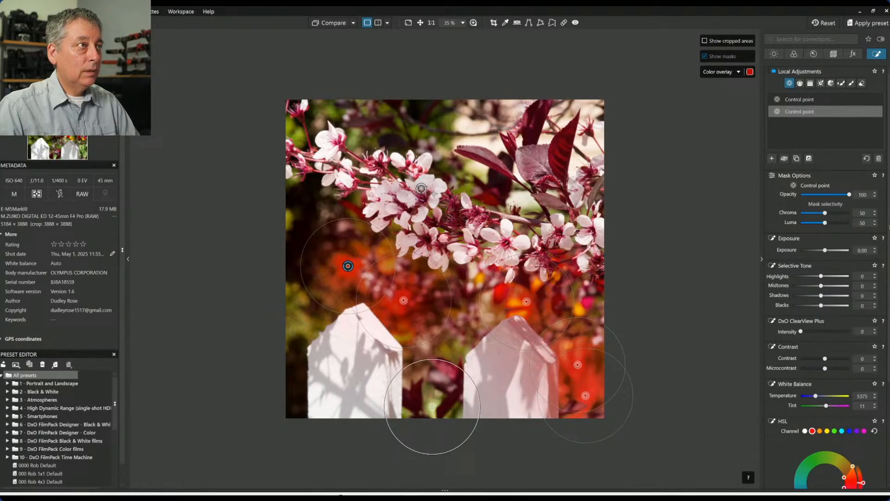
{"action": "left_click", "coordinate": [467, 124]}
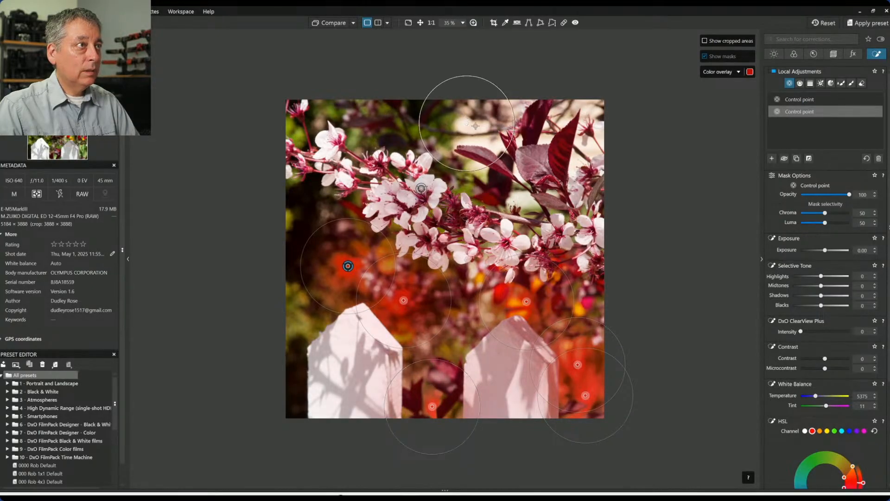
Darken the background mask with exposure -1.05, highlights -50, shadows -21 and blacks -34.
{"action": "left_click", "coordinate": [807, 275]}
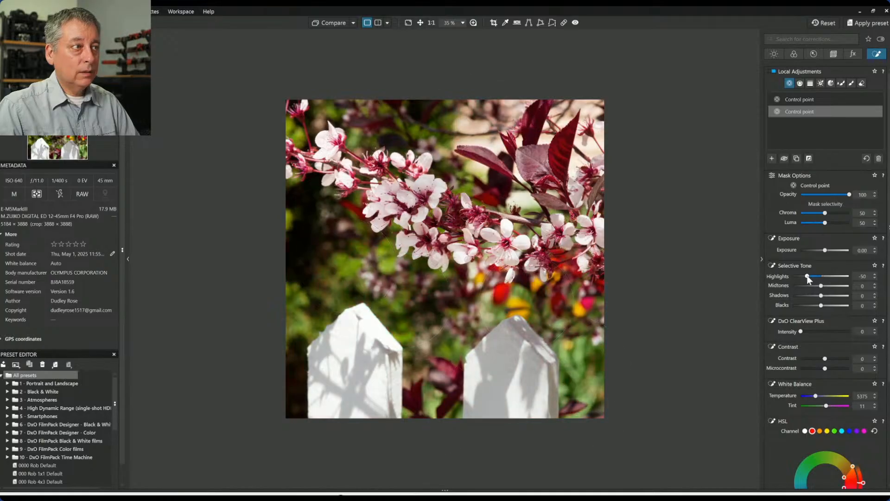
{"action": "left_click", "coordinate": [806, 305]}
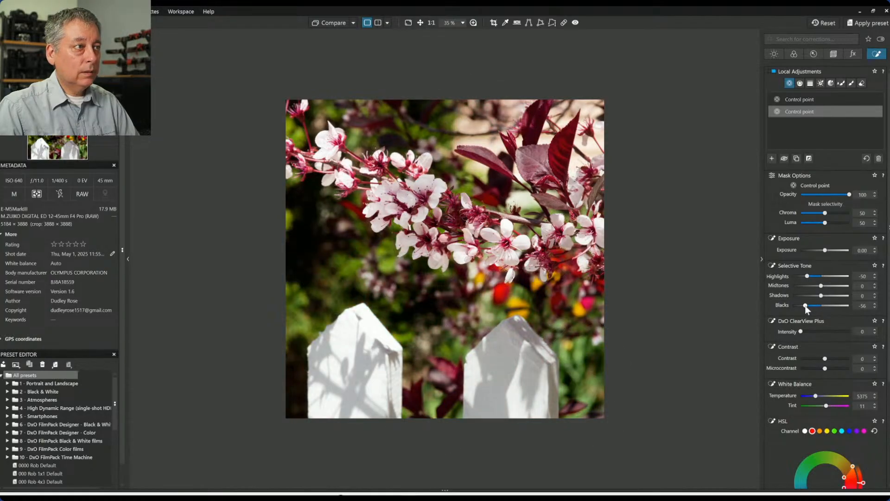
{"action": "left_click", "coordinate": [812, 306]}
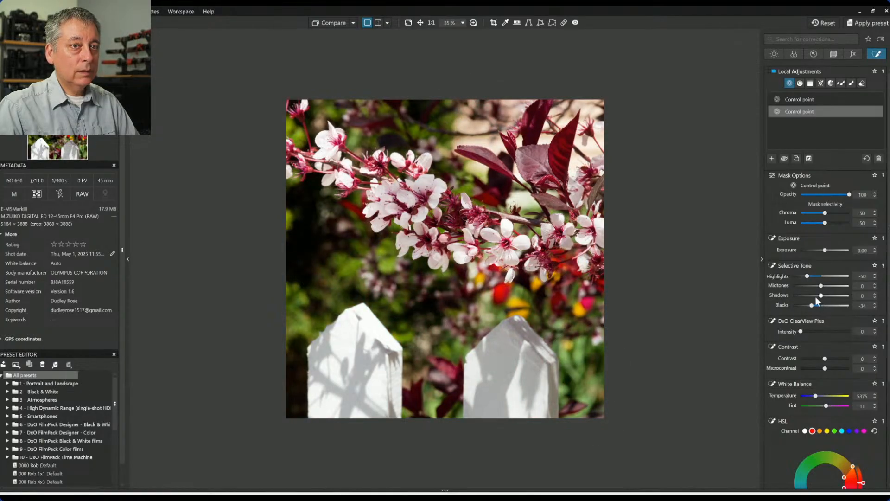
{"action": "left_click_drag", "start_coordinate": [826, 251], "coordinate": [819, 251]}
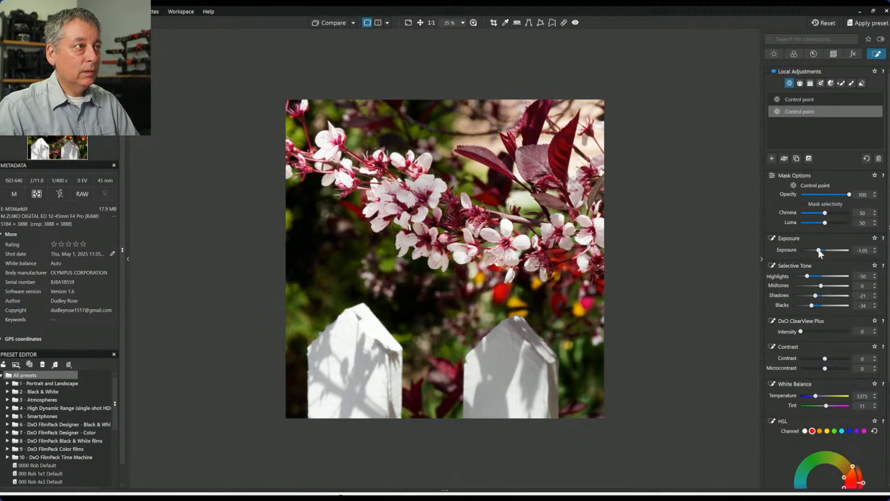
Set the background mask's chroma selectivity to 55 and add control points on more background areas between and above the blossoms, then deselect the mask.
{"action": "left_click", "coordinate": [383, 266]}
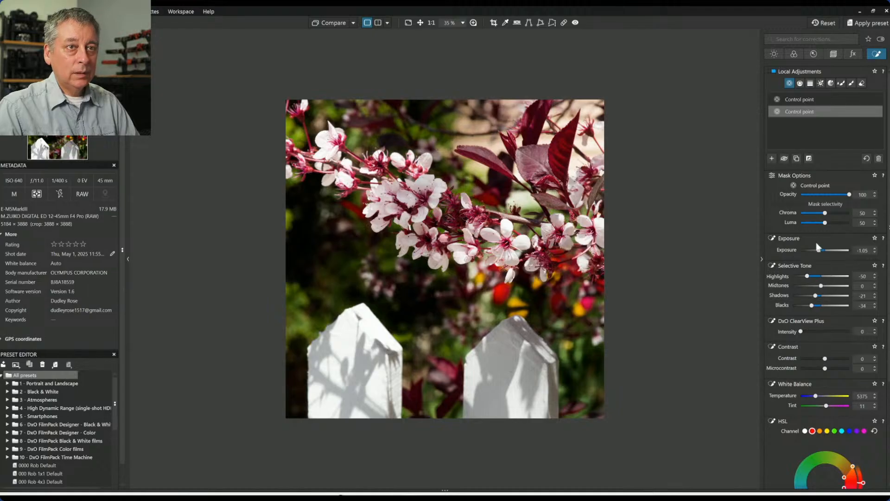
{"action": "left_click_drag", "start_coordinate": [826, 214], "coordinate": [828, 214]}
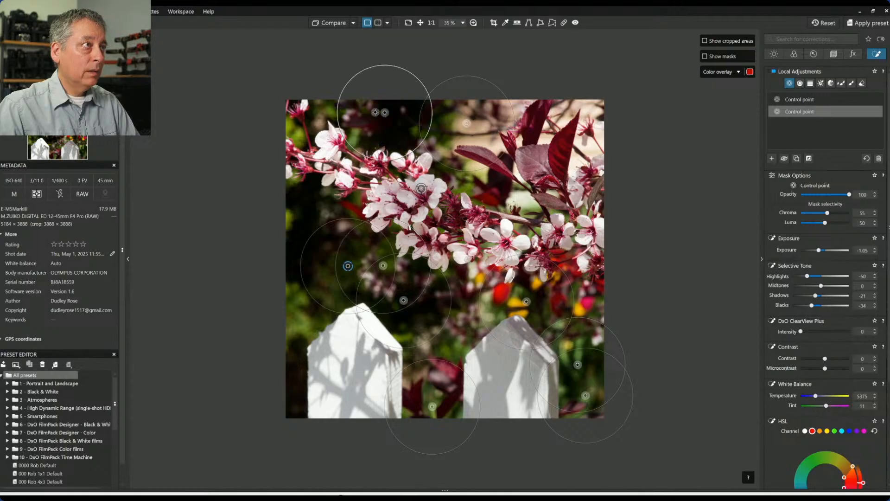
{"action": "left_click", "coordinate": [289, 126]}
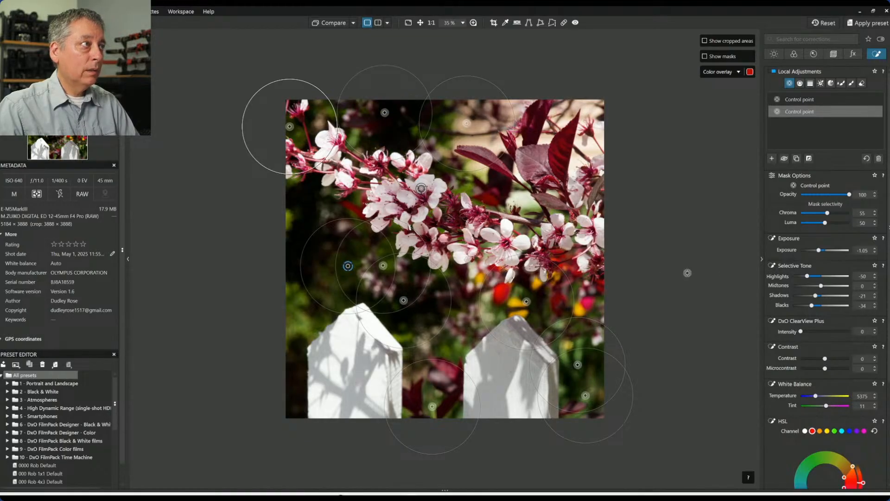
{"action": "left_click", "coordinate": [528, 200]}
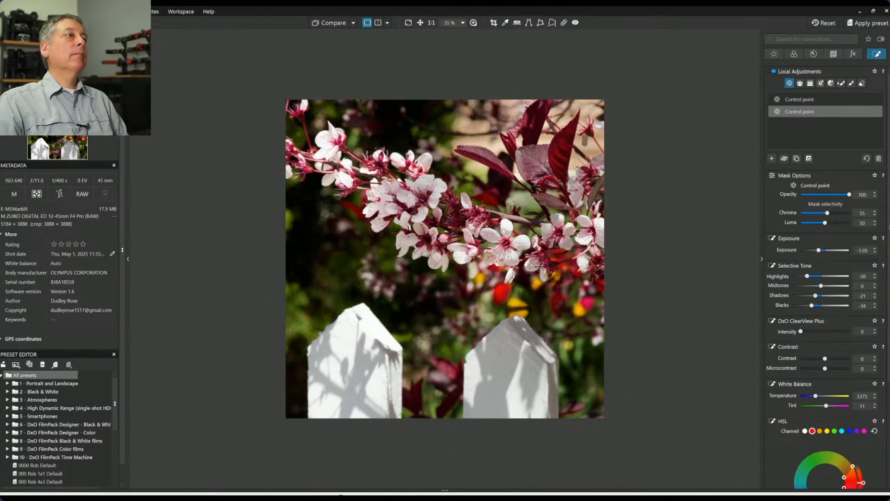
{"action": "scroll", "coordinate": [538, 187], "scroll_direction": "up", "scroll_amount": 3}
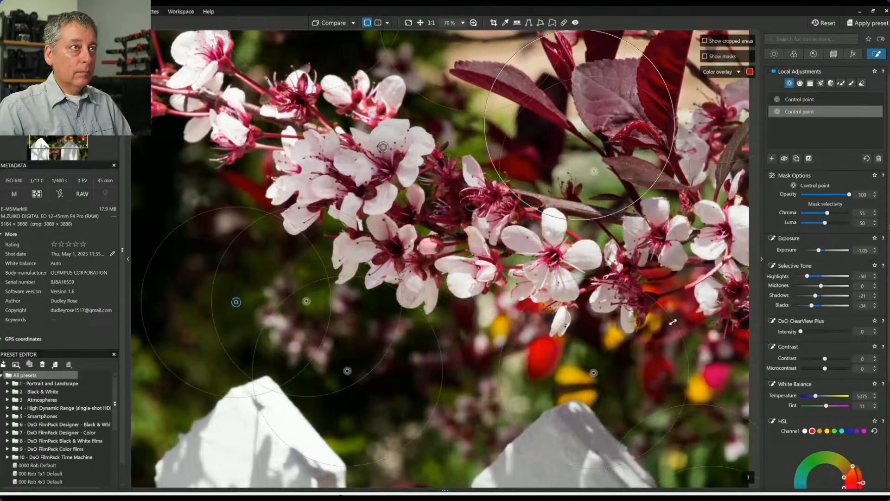
{"action": "scroll", "coordinate": [700, 293], "scroll_direction": "down", "scroll_amount": 2}
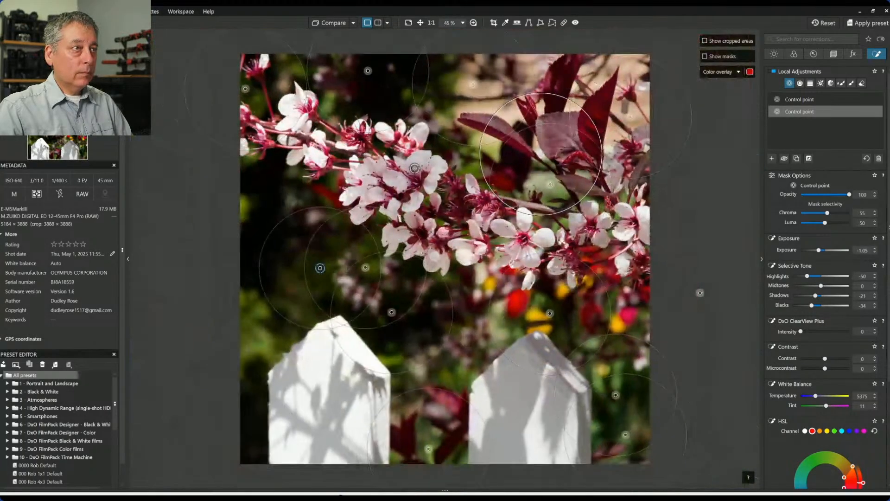
{"action": "scroll", "coordinate": [700, 293], "scroll_direction": "down", "scroll_amount": 1}
{"action": "left_click", "coordinate": [713, 306]}
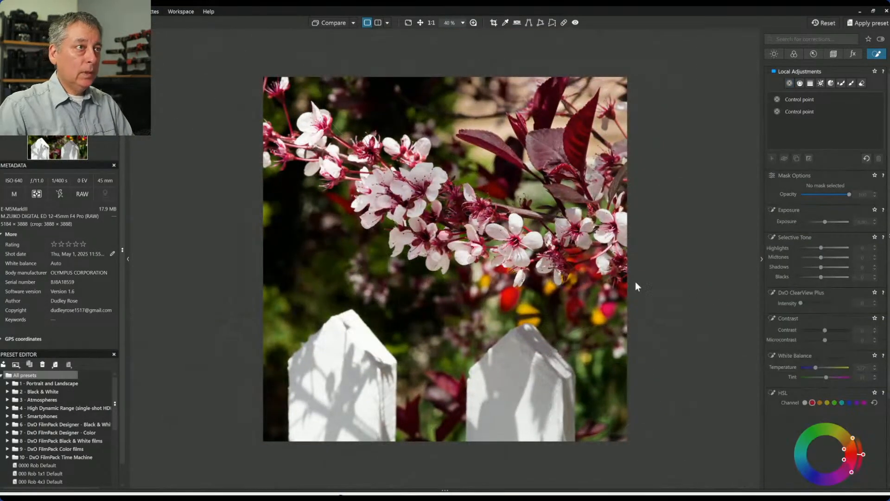
{"action": "scroll", "coordinate": [600, 275], "scroll_direction": "down", "scroll_amount": 1}
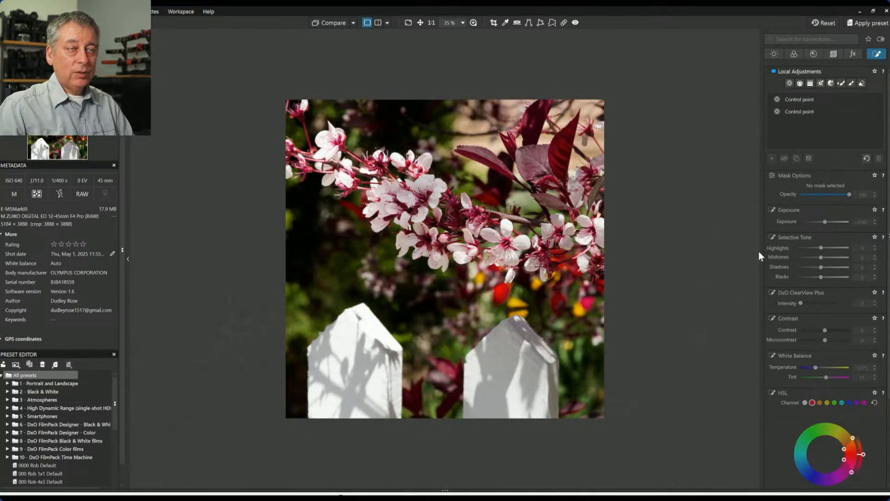
Add a new control point mask on the dark red leaves with ClearView Plus 47, microcontrast 43 and all-channel vibrancy 61.
{"action": "left_click", "coordinate": [790, 83]}
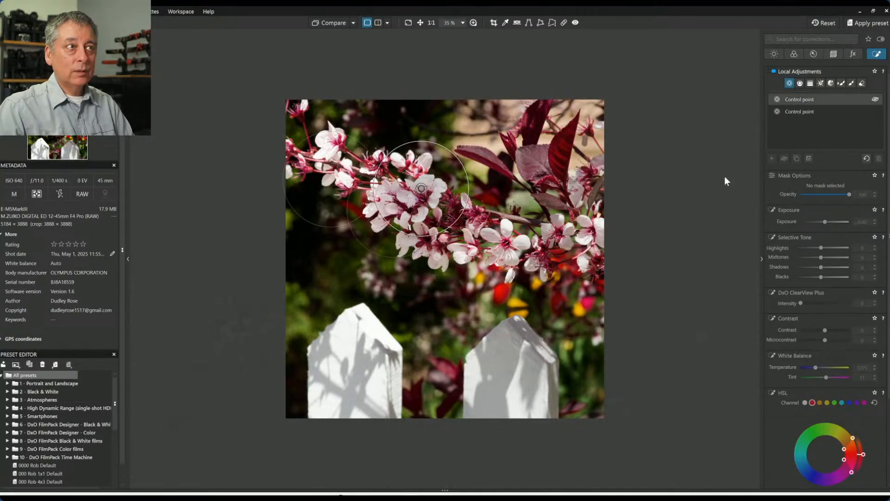
{"action": "left_click", "coordinate": [563, 161]}
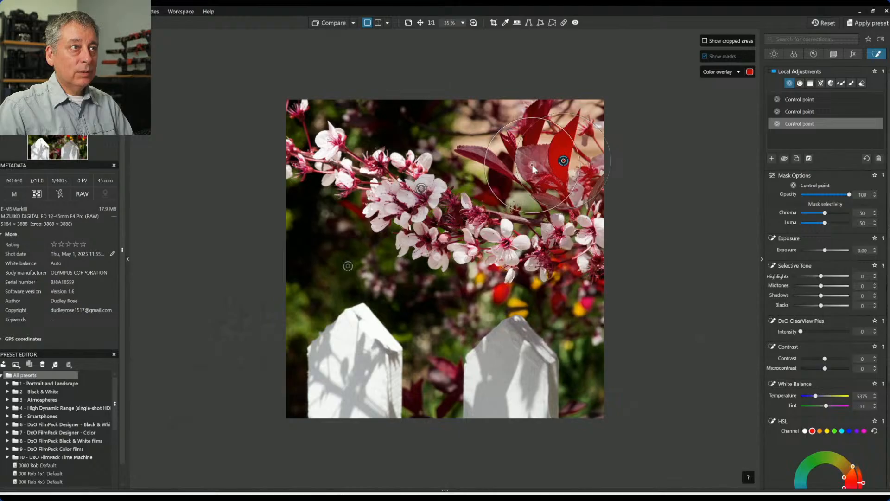
{"action": "left_click", "coordinate": [826, 331]}
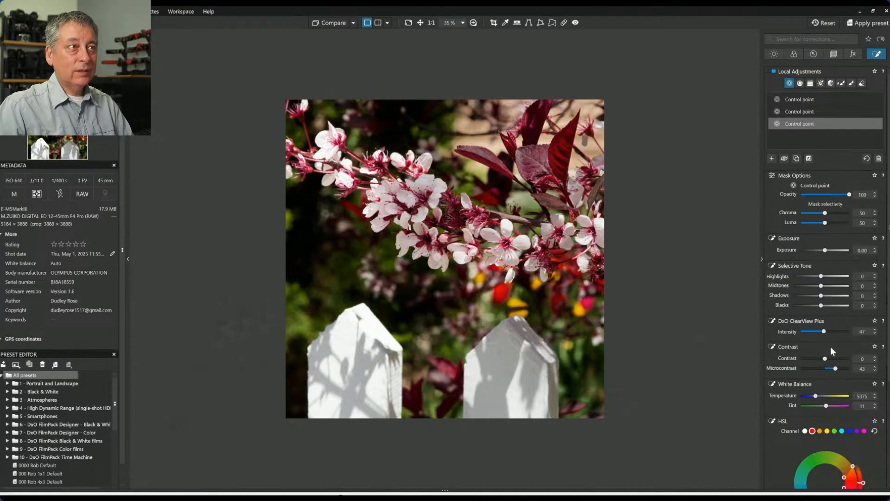
{"action": "scroll", "coordinate": [831, 383], "scroll_direction": "down", "scroll_amount": 3}
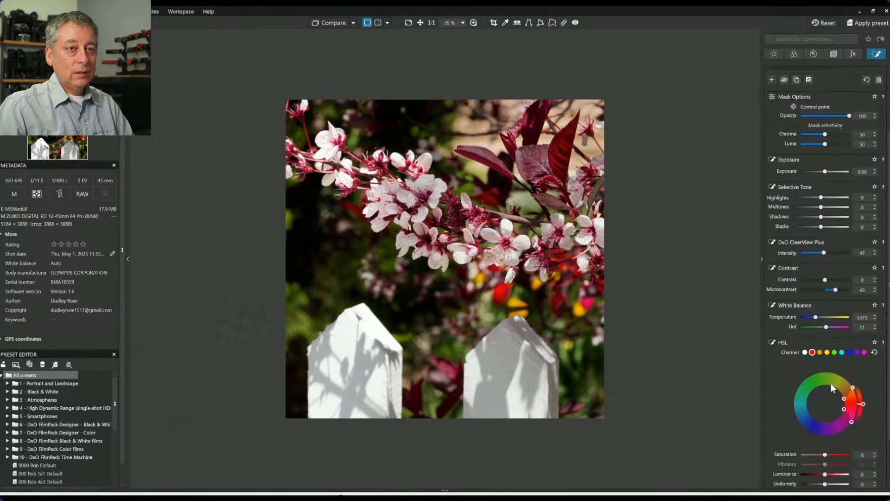
{"action": "left_click", "coordinate": [806, 295]}
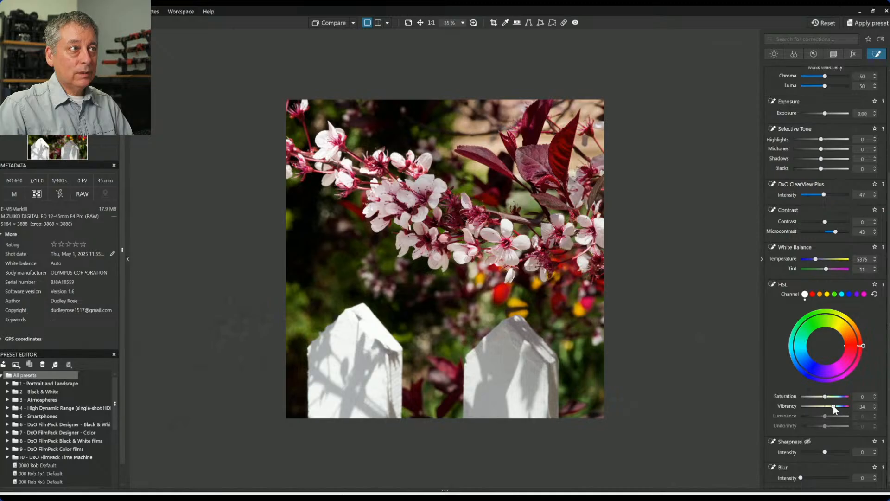
{"action": "left_click_drag", "start_coordinate": [834, 406], "coordinate": [840, 406]}
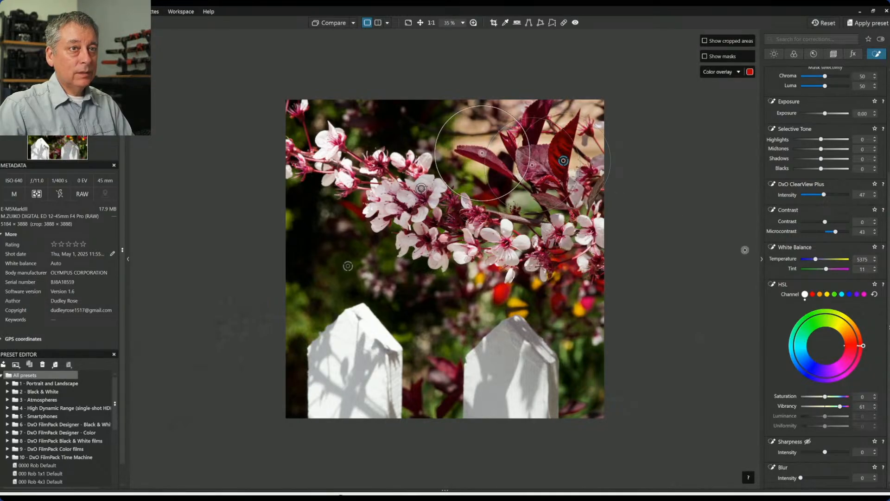
Extend the leaf mask with control points on the upper and lower dark red leaves.
{"action": "left_click", "coordinate": [535, 129]}
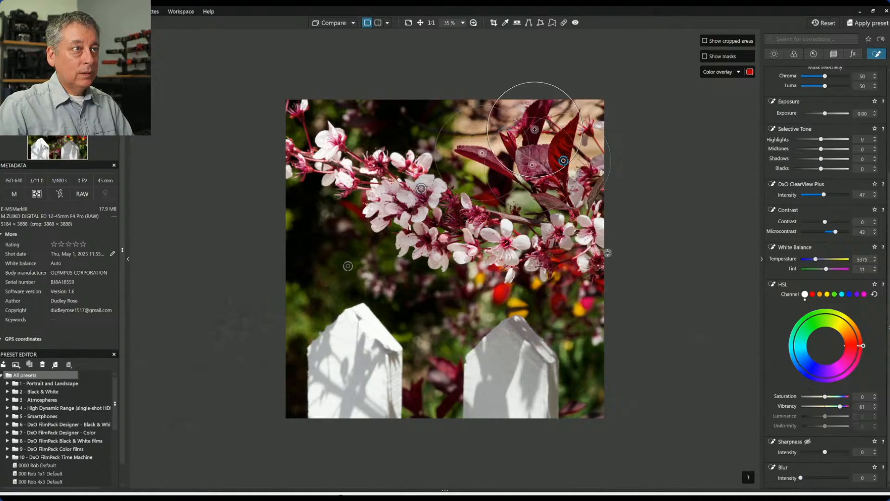
{"action": "left_click", "coordinate": [553, 199]}
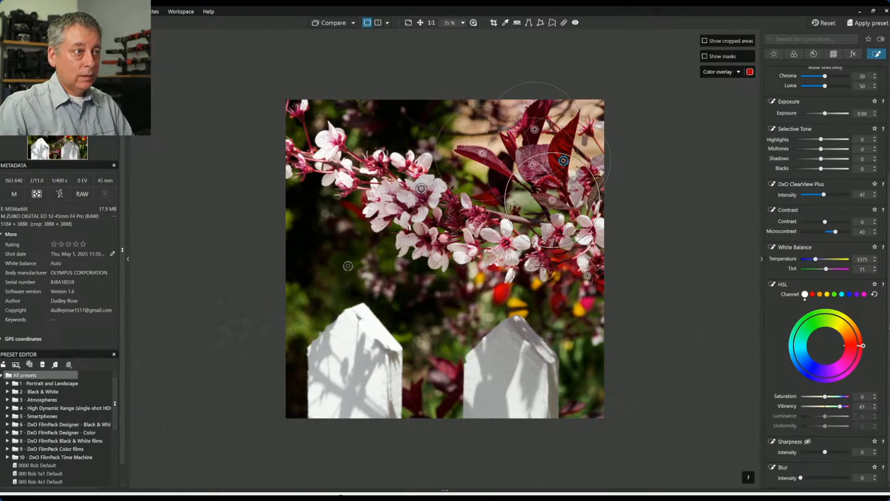
{"action": "scroll", "coordinate": [806, 147], "scroll_direction": "up", "scroll_amount": 3}
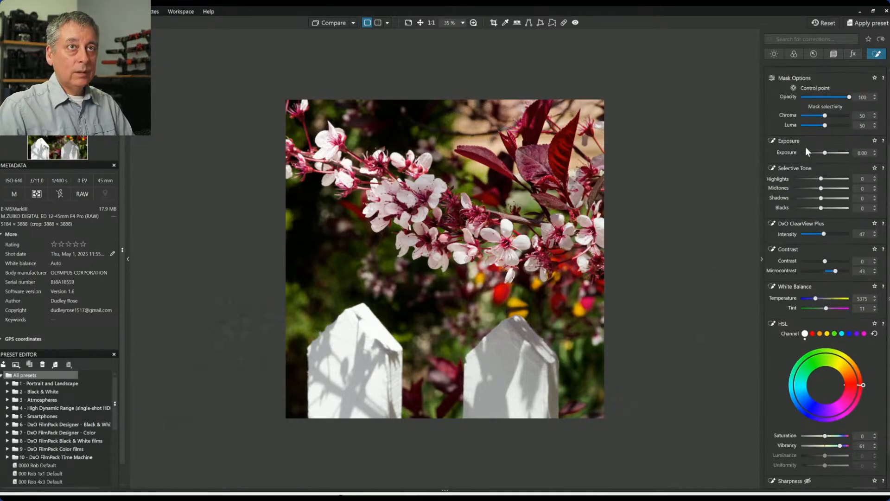
Add a new control point mask on the bright red flower above the fence with exposure -1.98 and highlights -26.
{"action": "left_click", "coordinate": [775, 135]}
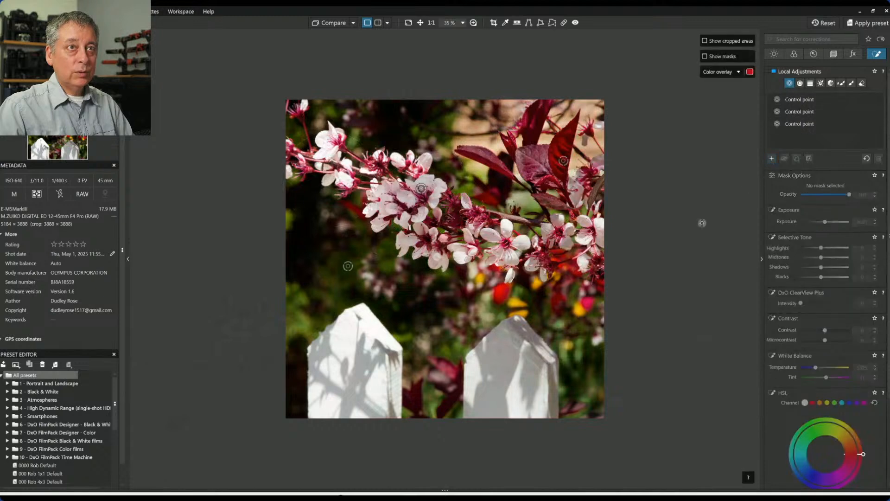
{"action": "left_click", "coordinate": [497, 299]}
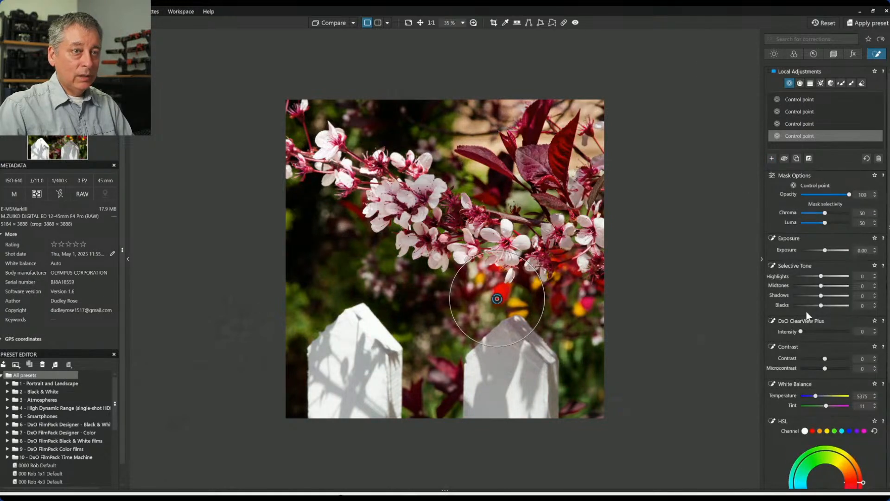
{"action": "left_click_drag", "start_coordinate": [821, 276], "coordinate": [814, 275]}
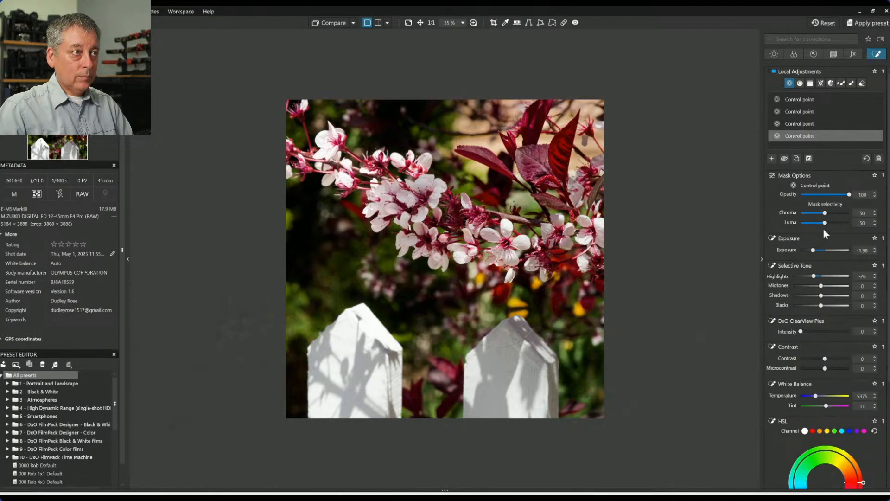
Create another control point mask covering the central, lower and far-side blossoms, with chroma selectivity 55.
{"action": "left_click", "coordinate": [769, 159]}
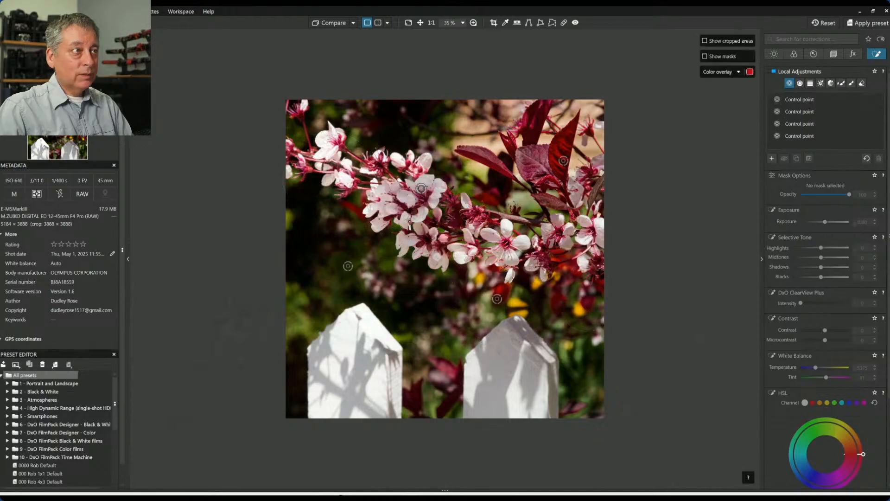
{"action": "left_click", "coordinate": [423, 202]}
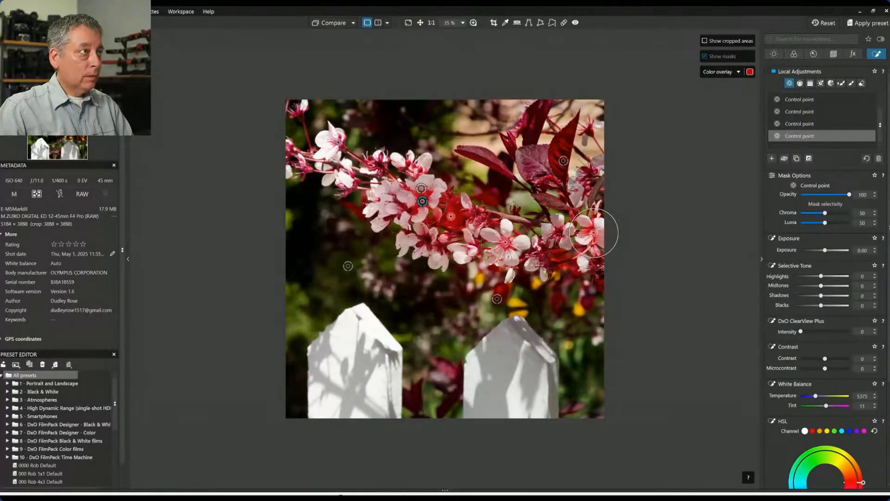
{"action": "left_click", "coordinate": [425, 242]}
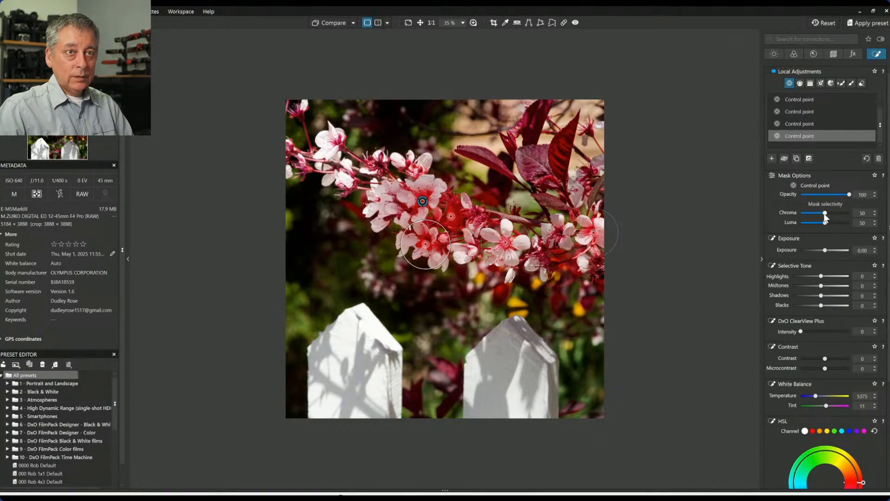
{"action": "left_click_drag", "start_coordinate": [825, 216], "coordinate": [827, 217]}
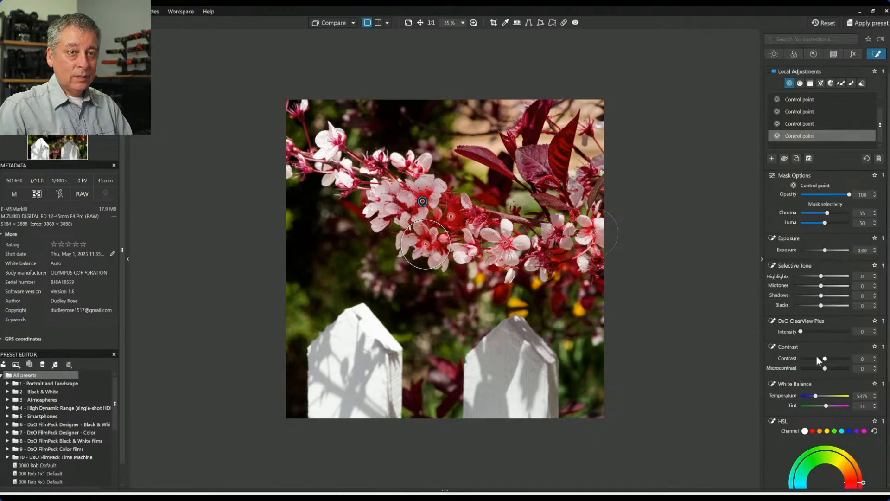
Brighten and sharpen the new blossom mask with highlights 57, midtones 47, shadows 23, ClearView Plus 21 and microcontrast 75.
{"action": "left_click", "coordinate": [834, 285]}
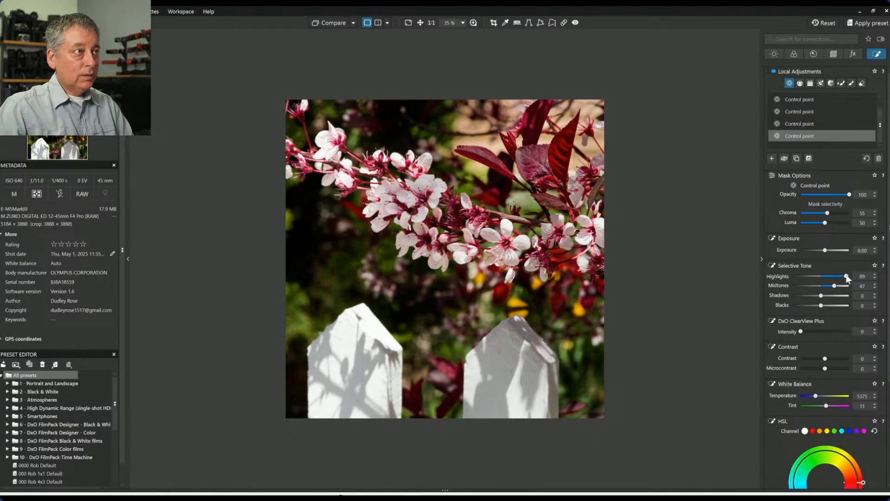
{"action": "left_click", "coordinate": [827, 296]}
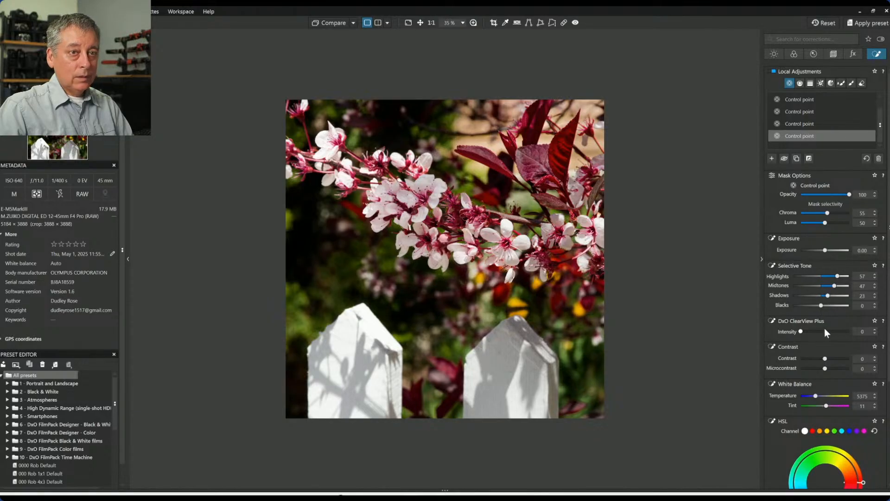
{"action": "left_click_drag", "start_coordinate": [816, 332], "coordinate": [811, 332]}
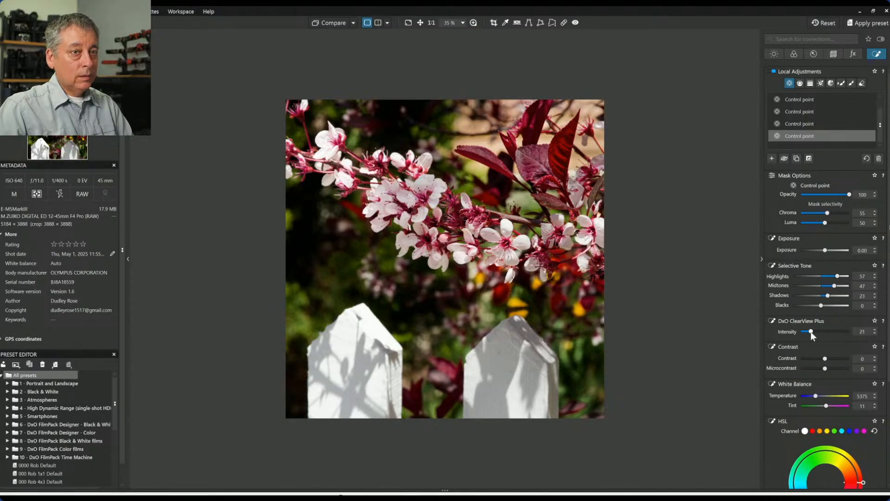
{"action": "left_click", "coordinate": [843, 369]}
Set the blossom mask's all-channel saturation to 17 and deselect the mask.
{"action": "scroll", "coordinate": [800, 376], "scroll_direction": "down", "scroll_amount": 5}
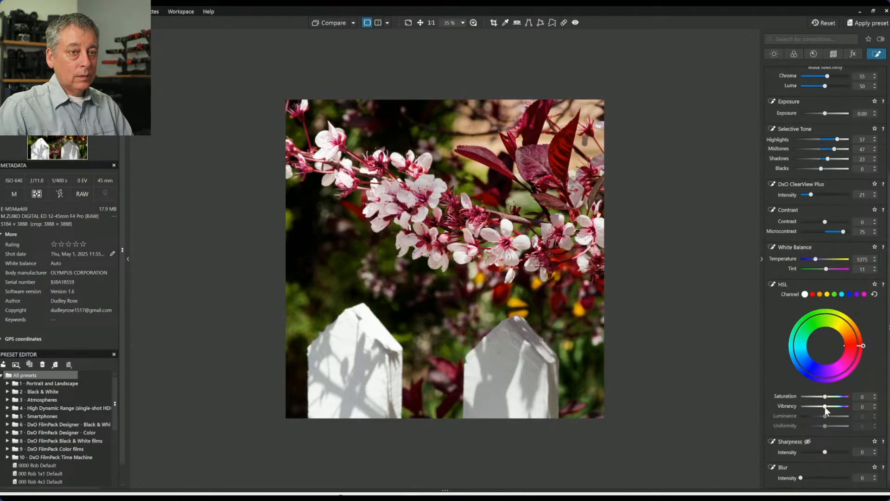
{"action": "left_click_drag", "start_coordinate": [838, 408], "coordinate": [809, 405]}
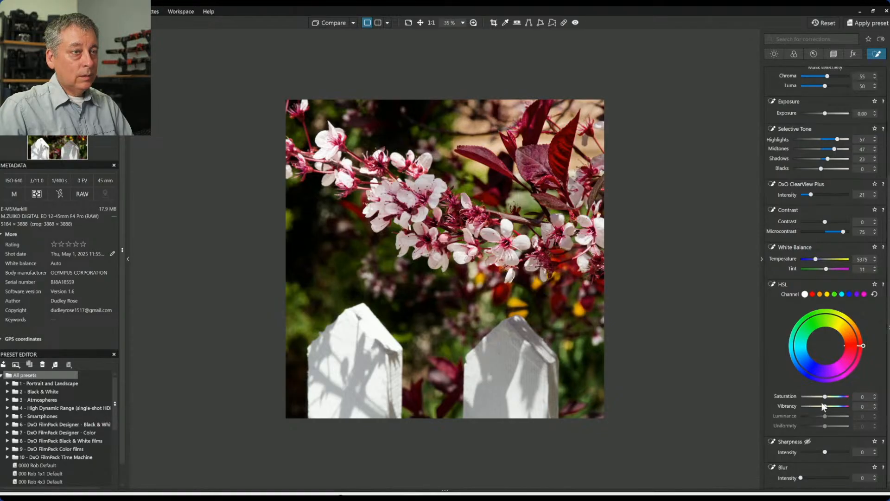
{"action": "left_click_drag", "start_coordinate": [825, 396], "coordinate": [829, 400]}
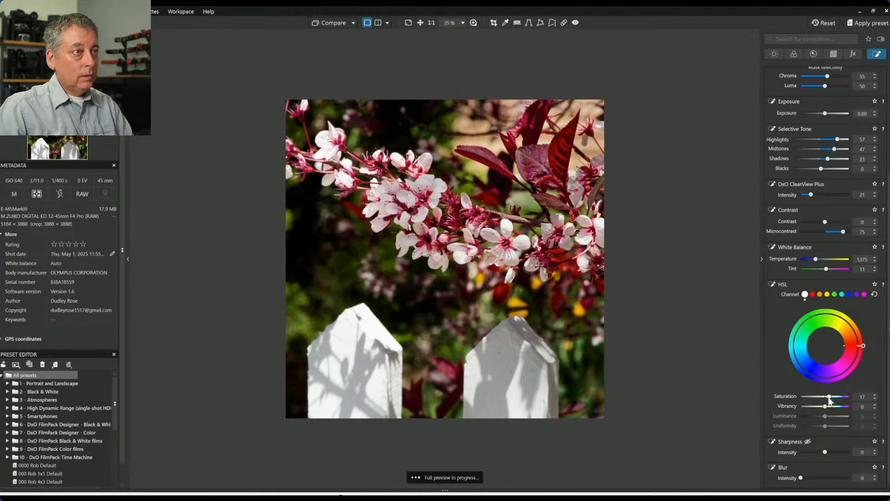
{"action": "left_click", "coordinate": [750, 309]}
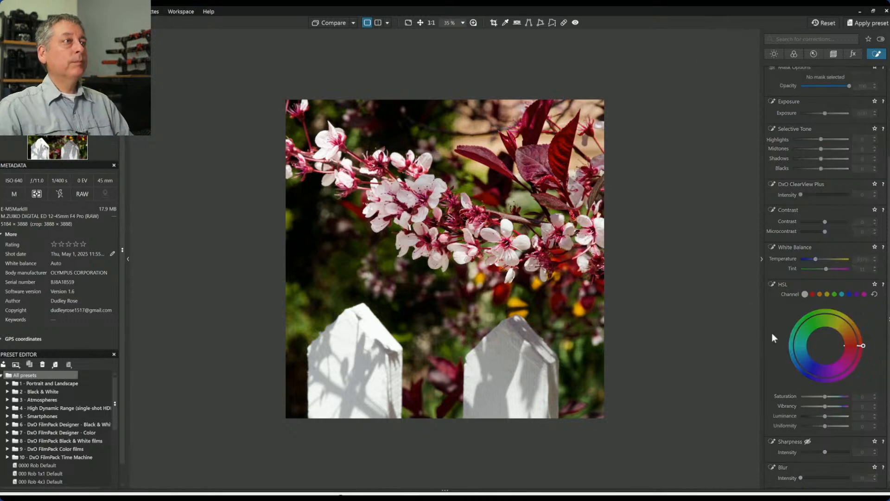
Compare the edited blossom photo with the uncorrected original several times, ending on the edited version.
{"action": "left_click", "coordinate": [324, 23]}
{"action": "left_click", "coordinate": [323, 22]}
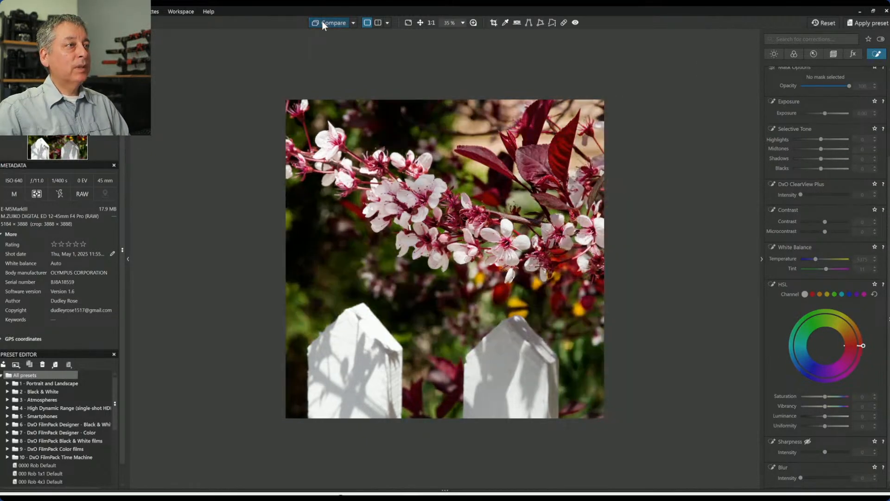
{"action": "left_click", "coordinate": [324, 22]}
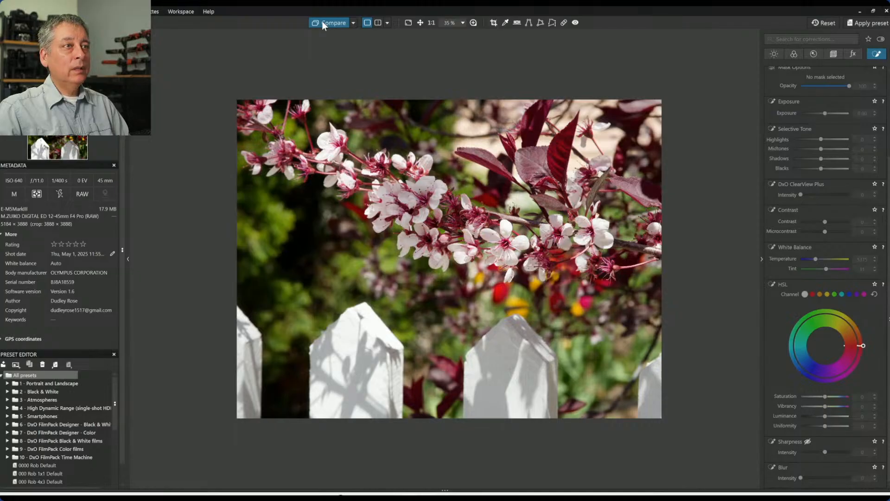
{"action": "left_click", "coordinate": [322, 23]}
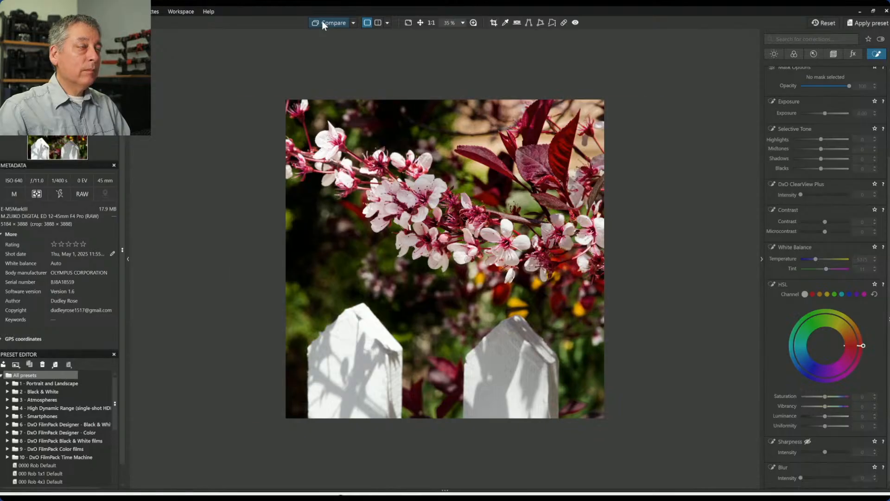
{"action": "left_click", "coordinate": [322, 22]}
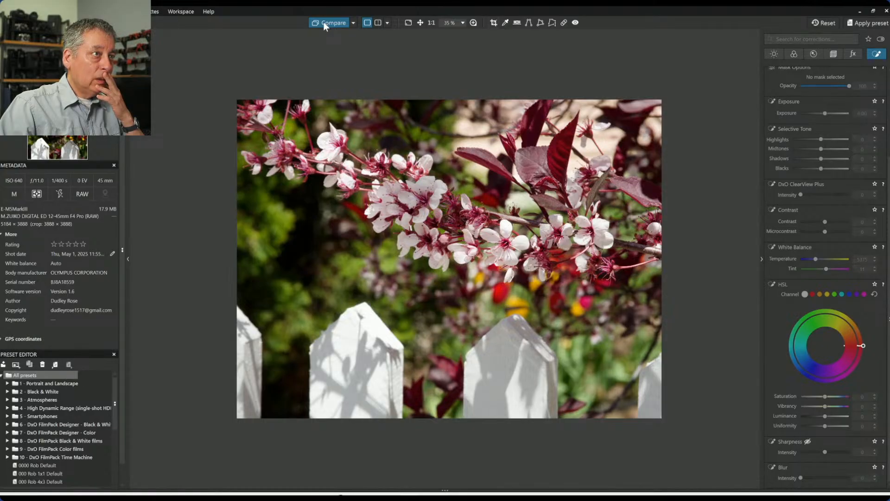
{"action": "left_click", "coordinate": [324, 21]}
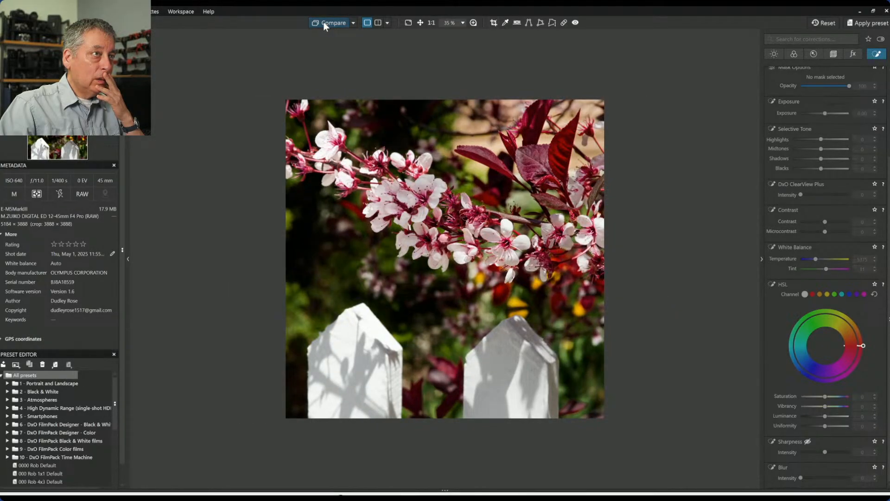
{"action": "left_click", "coordinate": [324, 21]}
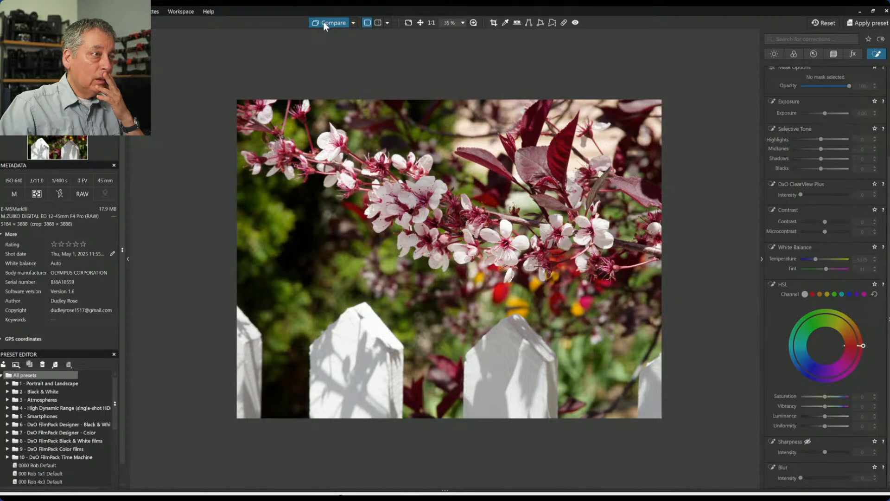
{"action": "left_click", "coordinate": [324, 21]}
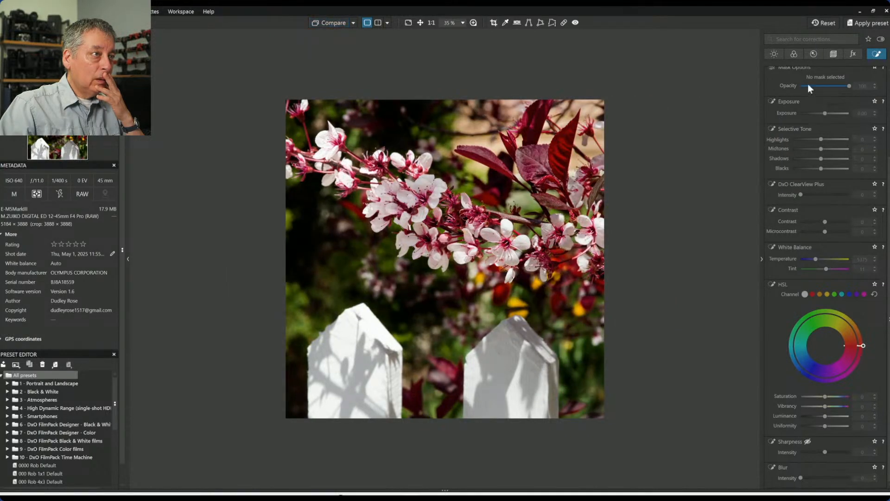
Change the photo's generic color rendering to DxO - Vibrant.
{"action": "left_click", "coordinate": [793, 54]}
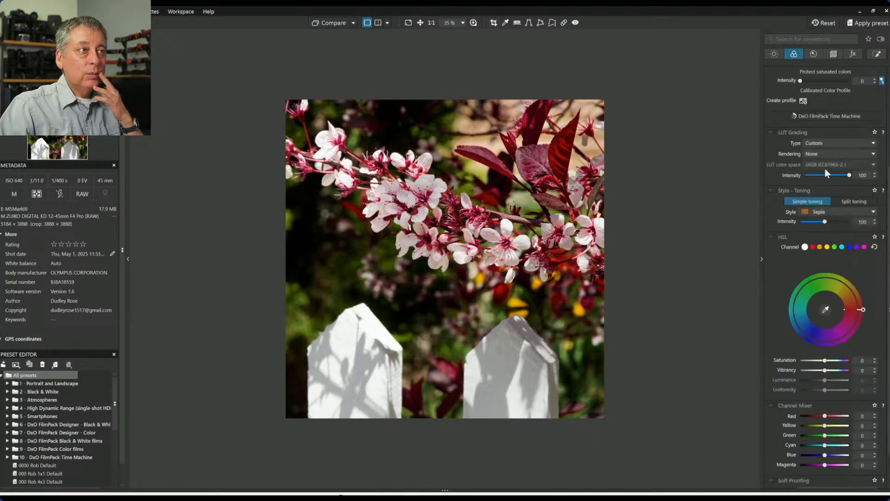
{"action": "scroll", "coordinate": [831, 182], "scroll_direction": "up", "scroll_amount": 3}
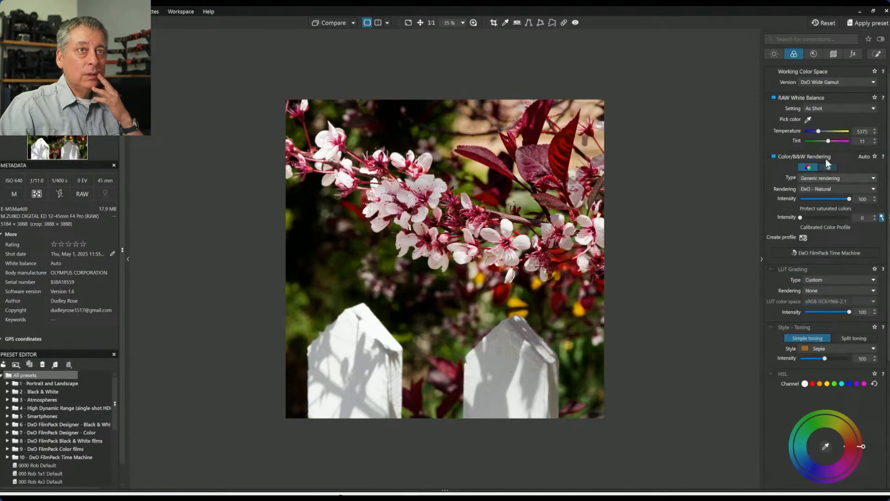
{"action": "left_click", "coordinate": [834, 187]}
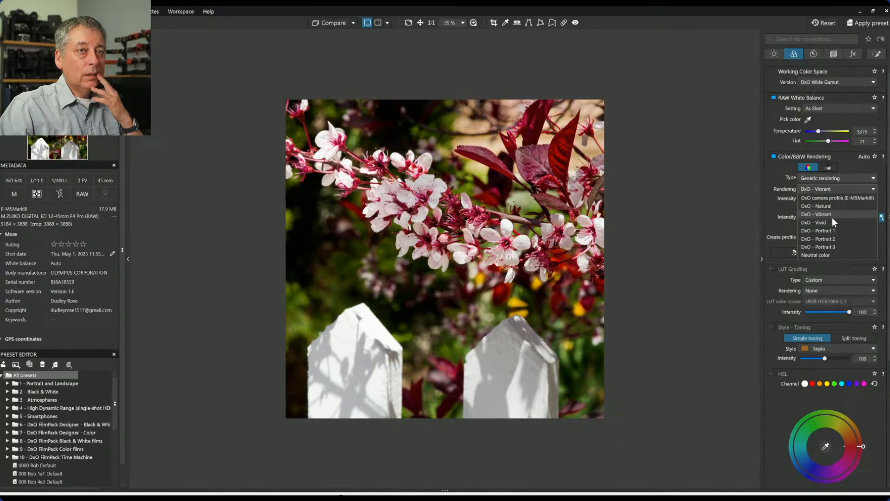
{"action": "left_click", "coordinate": [832, 218]}
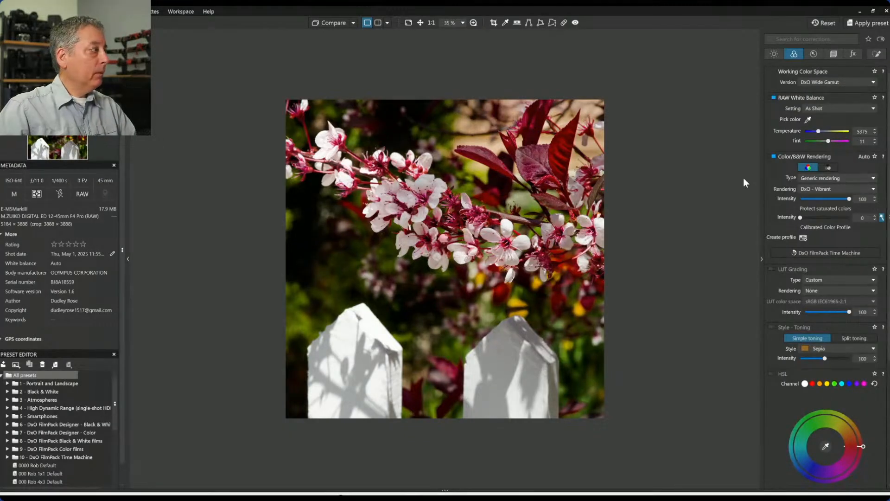
Check the blossom photo at a larger magnification and export it to disk.
{"action": "scroll", "coordinate": [561, 205], "scroll_direction": "up", "scroll_amount": 2}
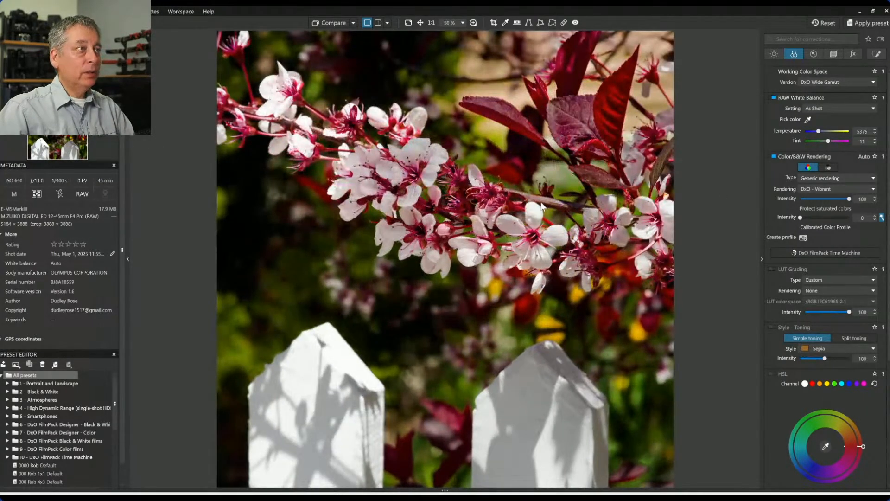
{"action": "scroll", "coordinate": [536, 194], "scroll_direction": "down", "scroll_amount": 1}
{"action": "right_click", "coordinate": [377, 260]}
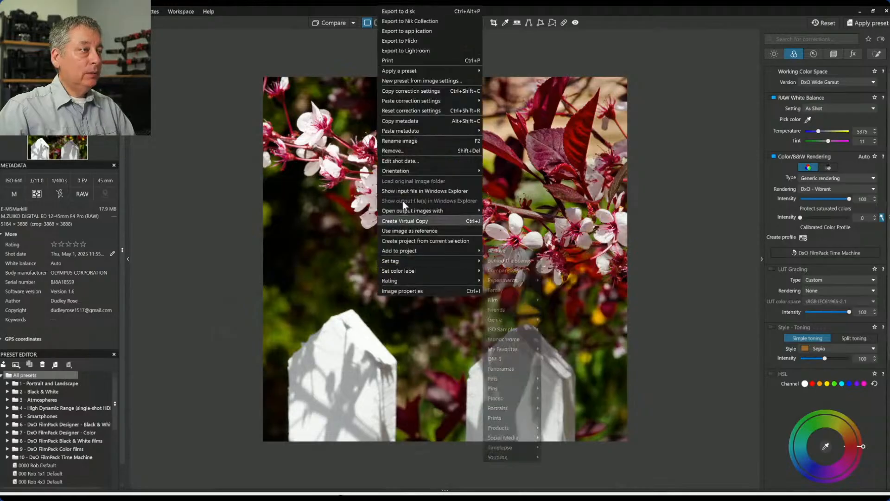
{"action": "left_click", "coordinate": [422, 11]}
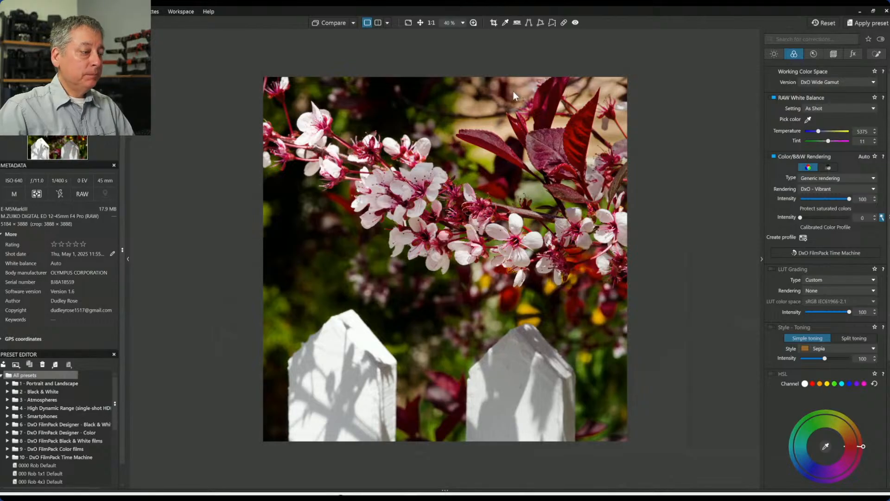
Return to the photo library and reset all corrections on the blossom RAW file.
{"action": "left_click", "coordinate": [355, 23]}
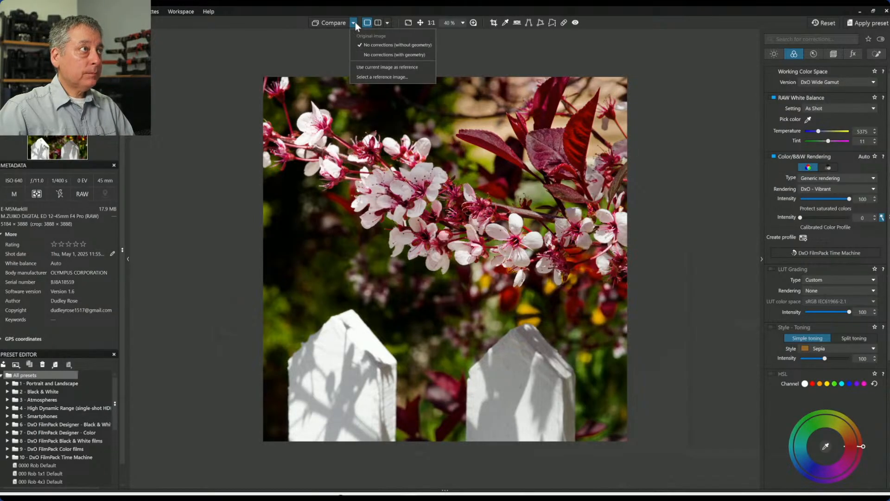
{"action": "left_click", "coordinate": [356, 23]}
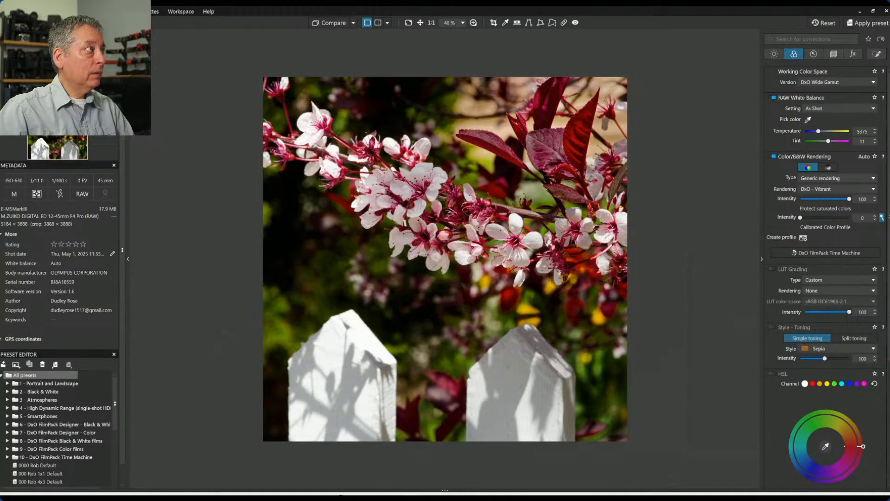
{"action": "left_click", "coordinate": [22, 23]}
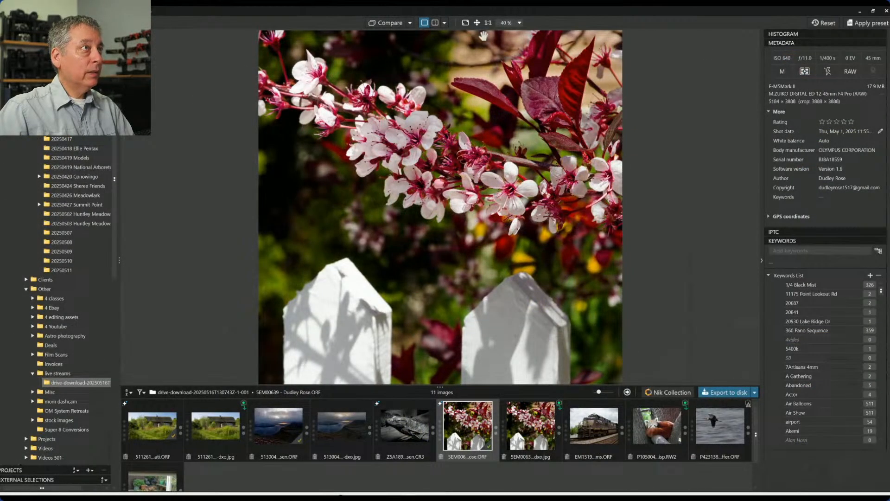
{"action": "left_click", "coordinate": [831, 24]}
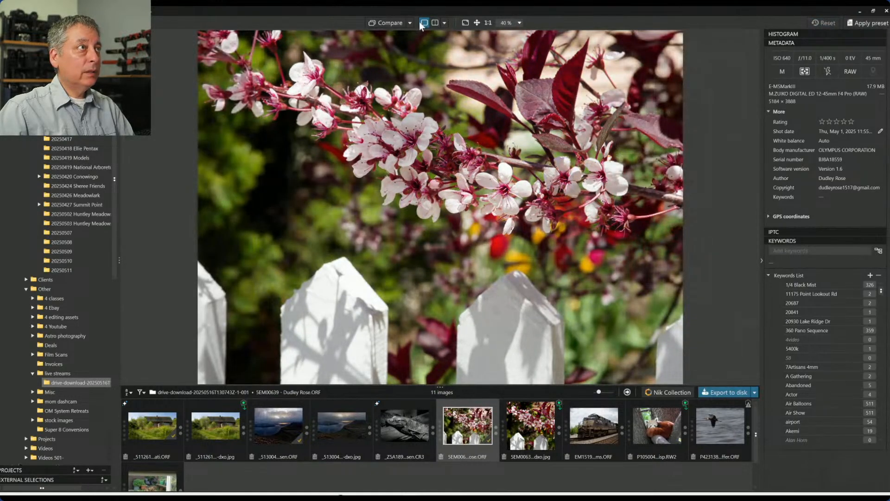
Enable the split comparison view and, back in the editing workspace, use the uncorrected blossom photo as the comparison reference.
{"action": "left_click", "coordinate": [435, 22]}
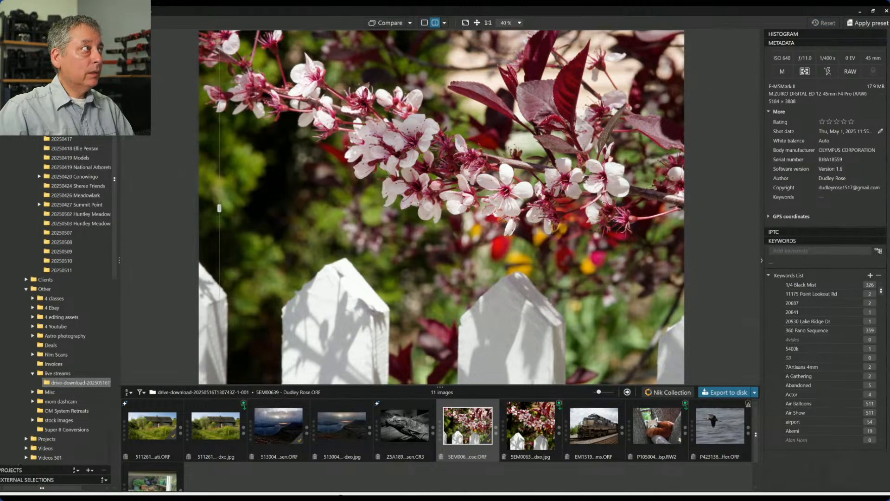
{"action": "left_click", "coordinate": [57, 22]}
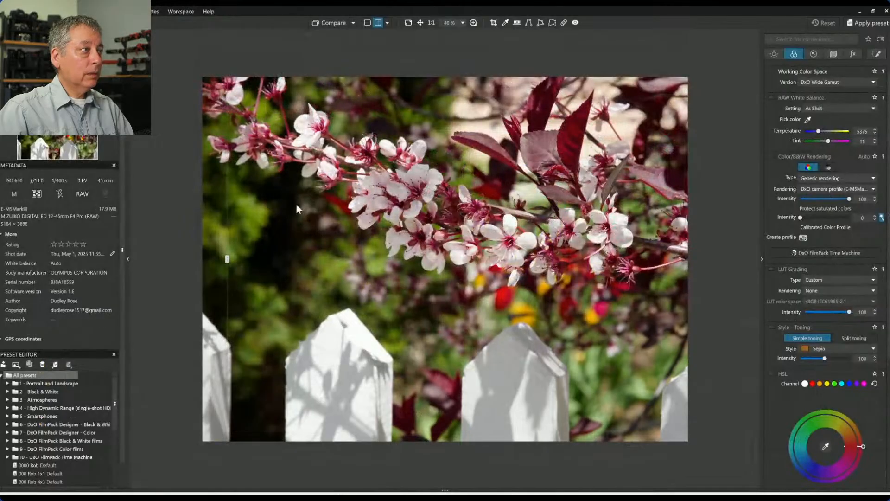
{"action": "left_click", "coordinate": [353, 24]}
{"action": "left_click", "coordinate": [357, 69]}
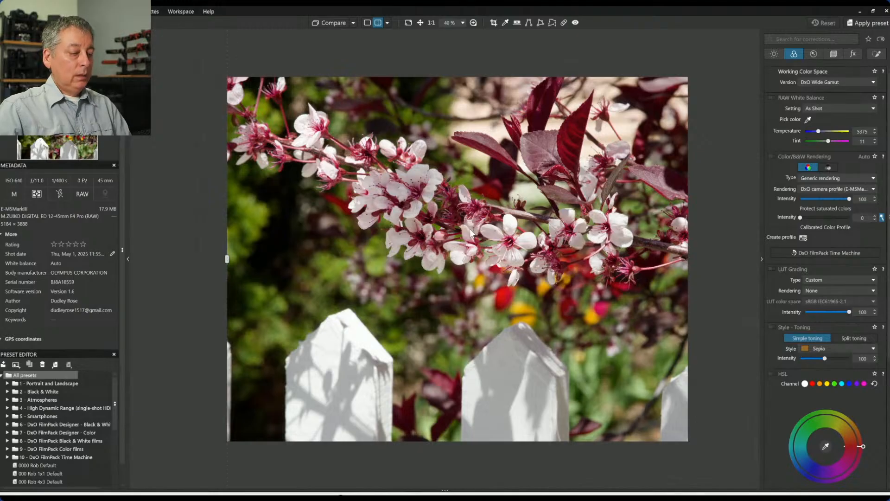
Hide the side panels and sweep the split divider across the blossom photo to compare the edited and uncorrected versions.
{"action": "key", "text": "Tab"}
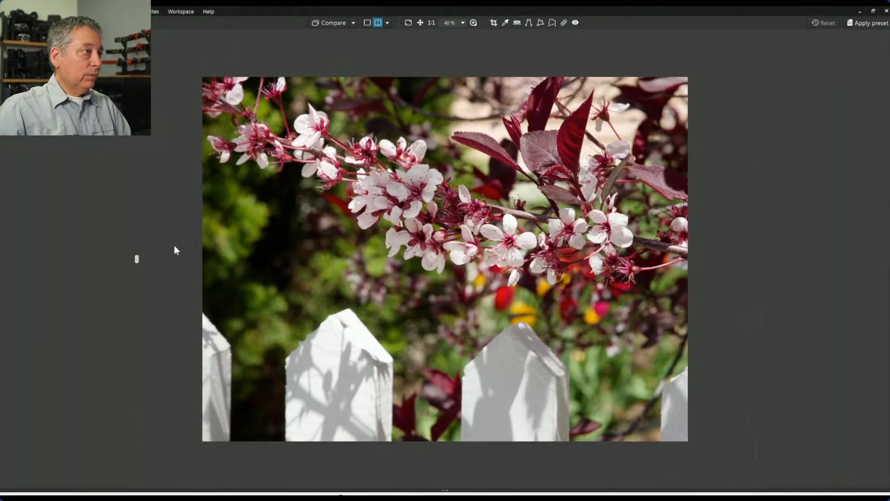
{"action": "left_click_drag", "start_coordinate": [138, 260], "coordinate": [764, 246]}
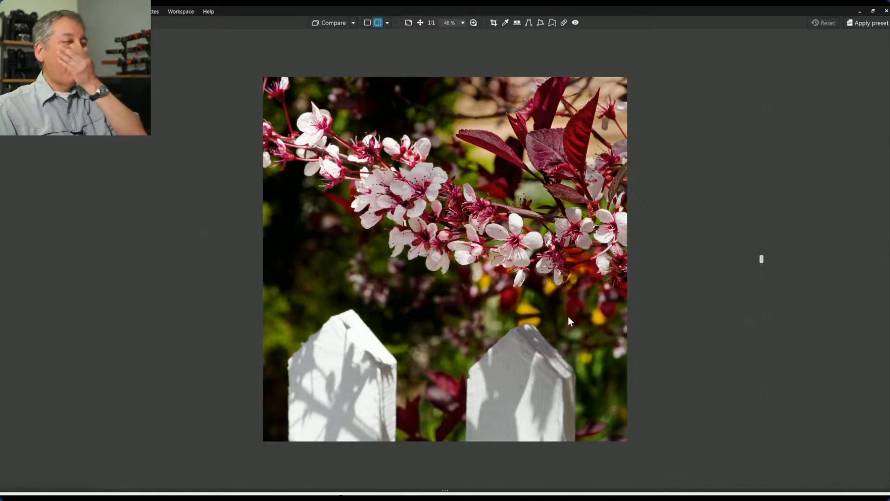
{"action": "left_click_drag", "start_coordinate": [762, 259], "coordinate": [741, 220]}
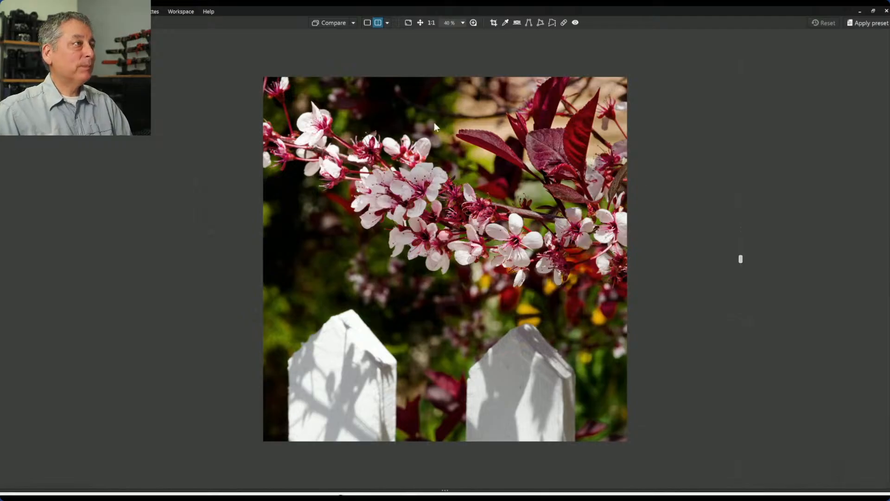
Return to the photo library and show the locomotive RAW photo in single-image view.
{"action": "left_click", "coordinate": [24, 22]}
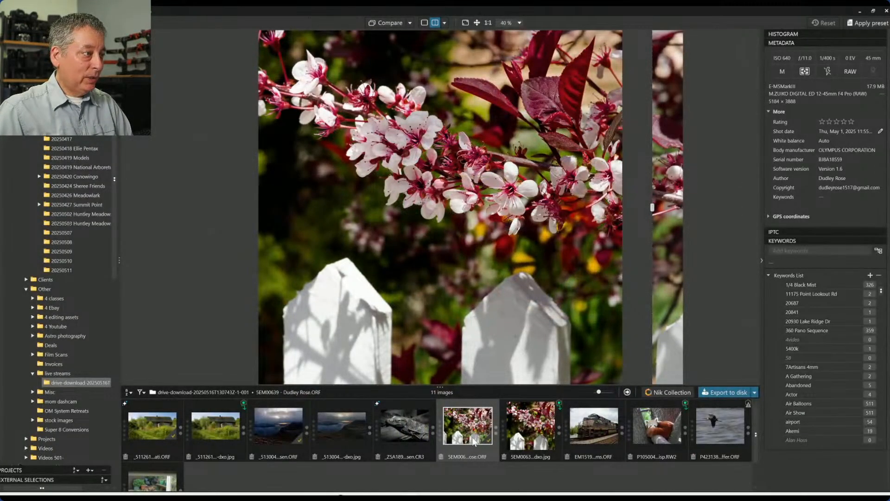
{"action": "left_click", "coordinate": [587, 439]}
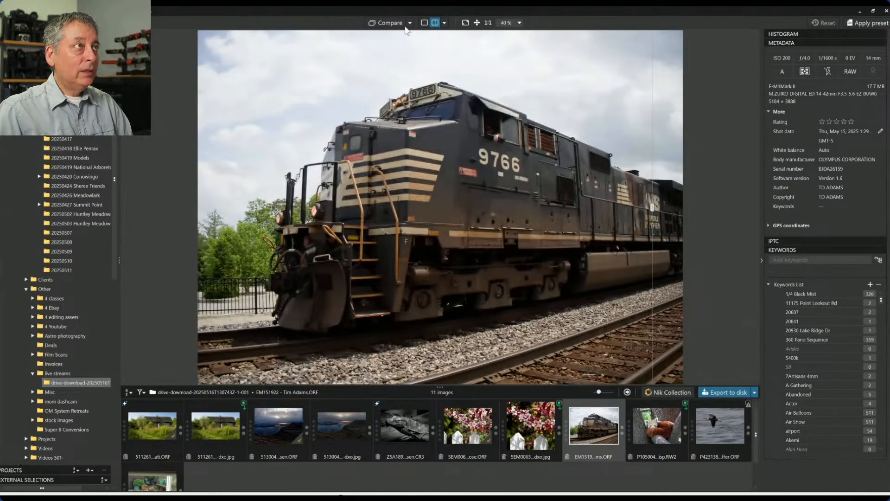
{"action": "left_click", "coordinate": [424, 22]}
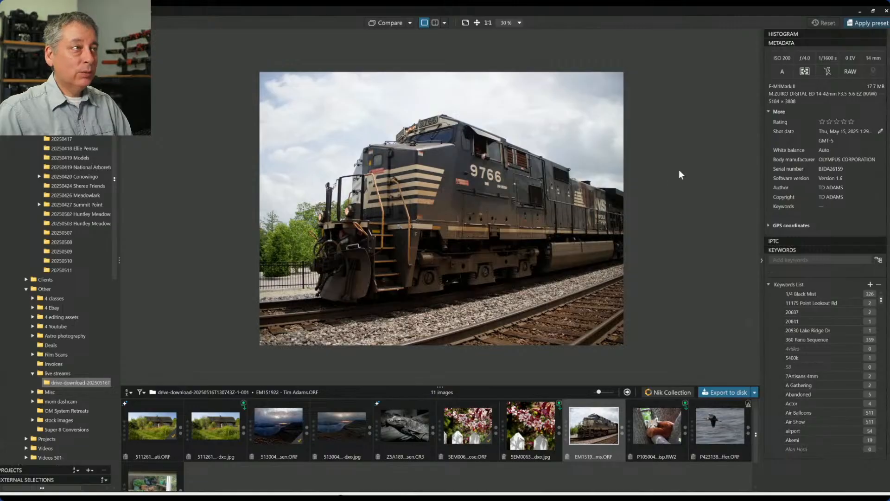
Apply the general purpose default preset numbered 0000 to the locomotive photo and open it in the editing workspace.
{"action": "left_click", "coordinate": [868, 23]}
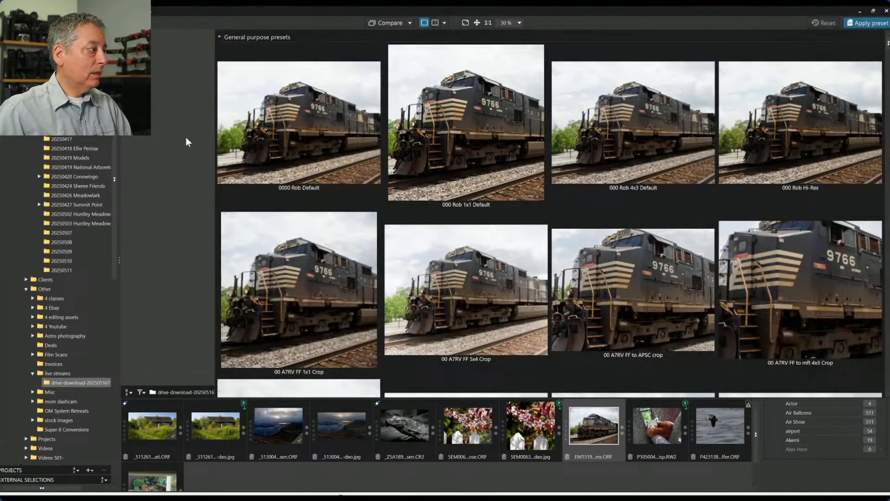
{"action": "left_click", "coordinate": [322, 117]}
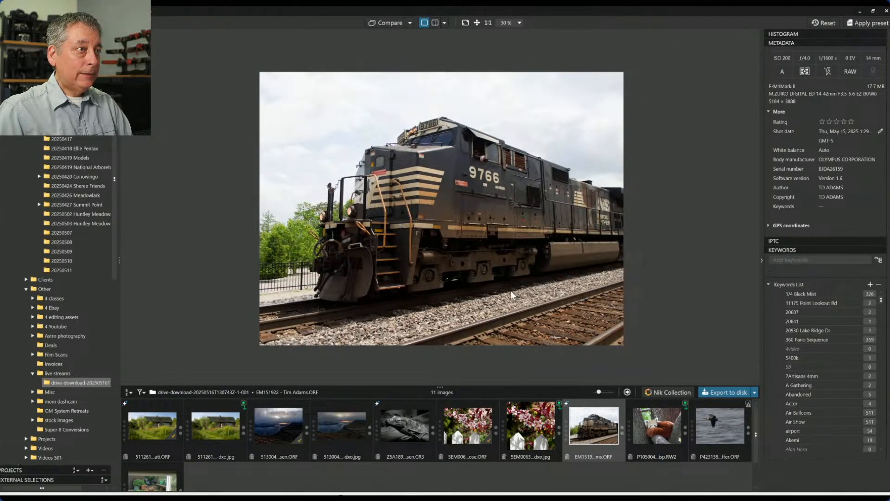
{"action": "scroll", "coordinate": [514, 295], "scroll_direction": "up", "scroll_amount": 1}
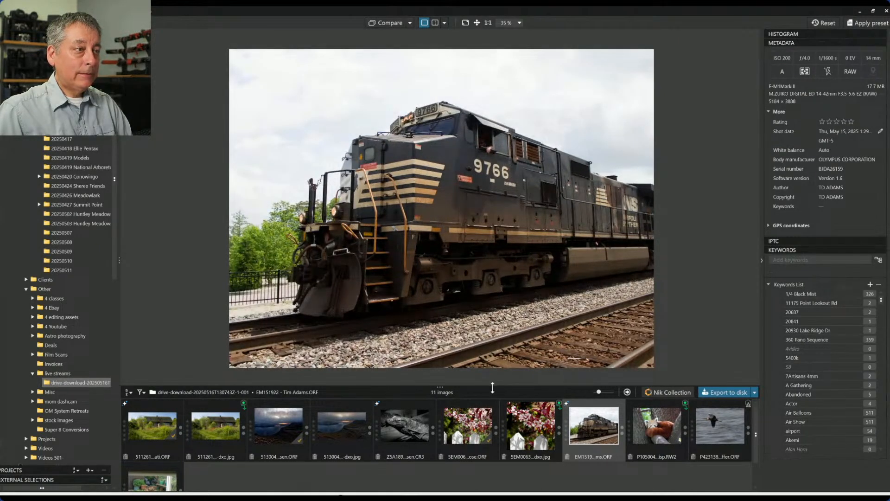
{"action": "left_click_drag", "start_coordinate": [492, 387], "coordinate": [485, 490]}
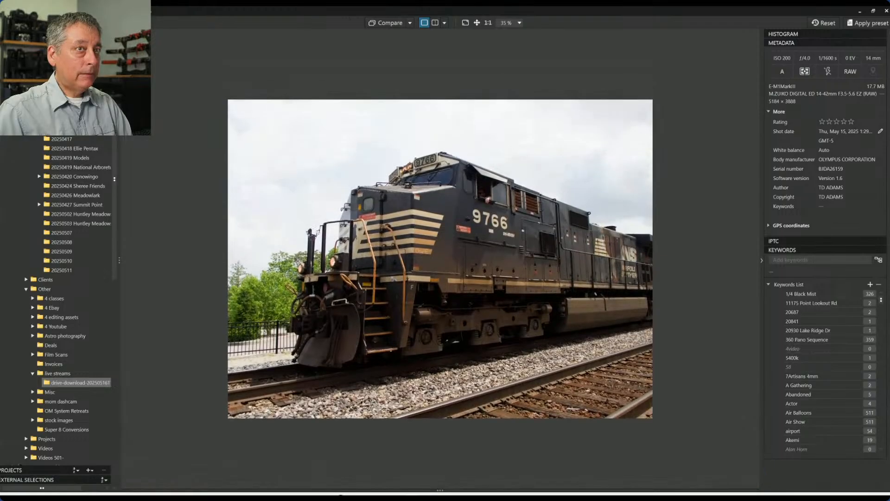
{"action": "left_click_drag", "start_coordinate": [444, 488], "coordinate": [437, 421]}
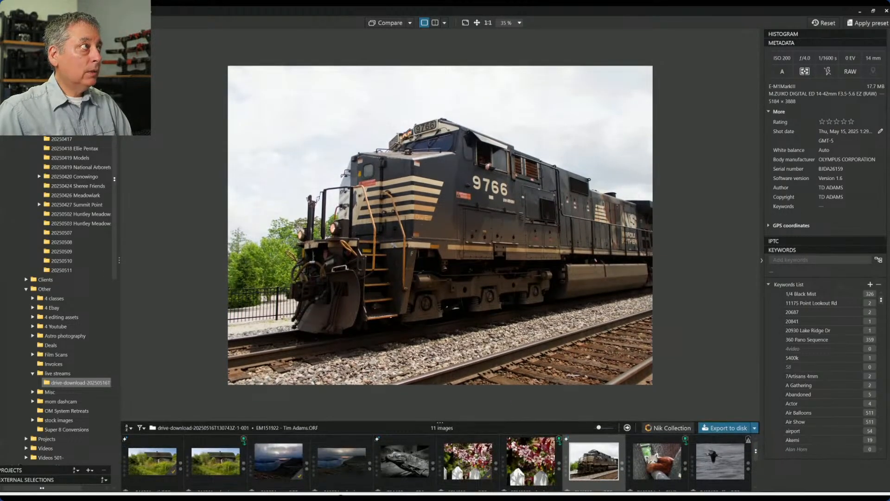
{"action": "left_click", "coordinate": [69, 22]}
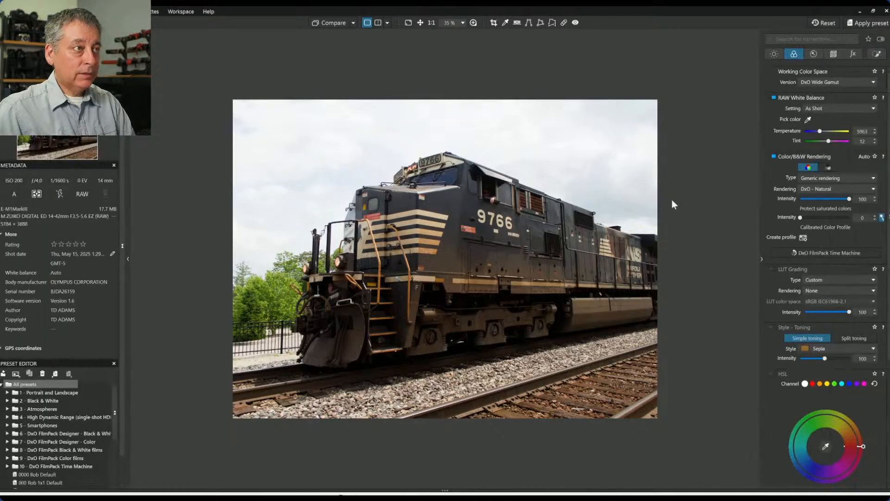
Try the automatic perspective correction on the locomotive photo and switch it off again.
{"action": "scroll", "coordinate": [468, 264], "scroll_direction": "up", "scroll_amount": 1}
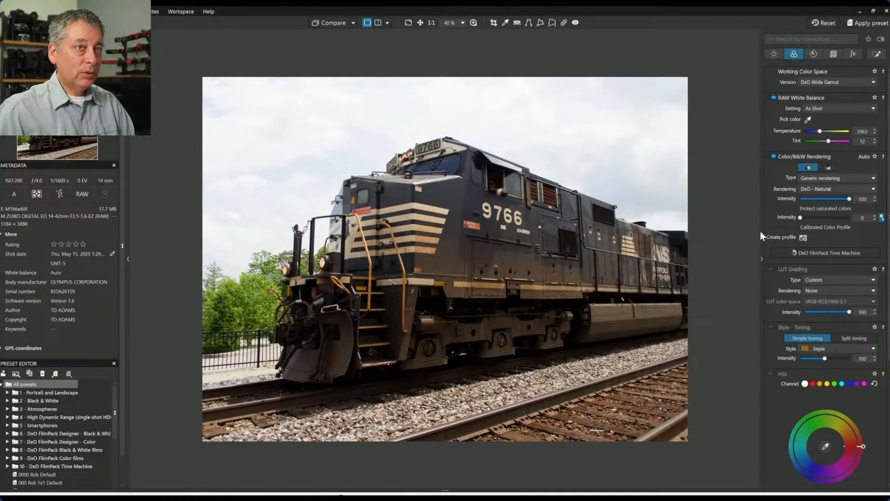
{"action": "left_click", "coordinate": [834, 54]}
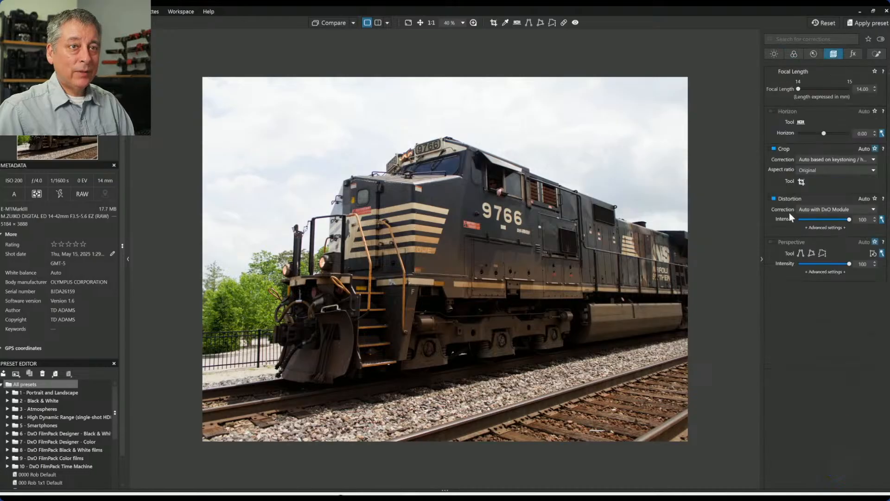
{"action": "left_click", "coordinate": [774, 242]}
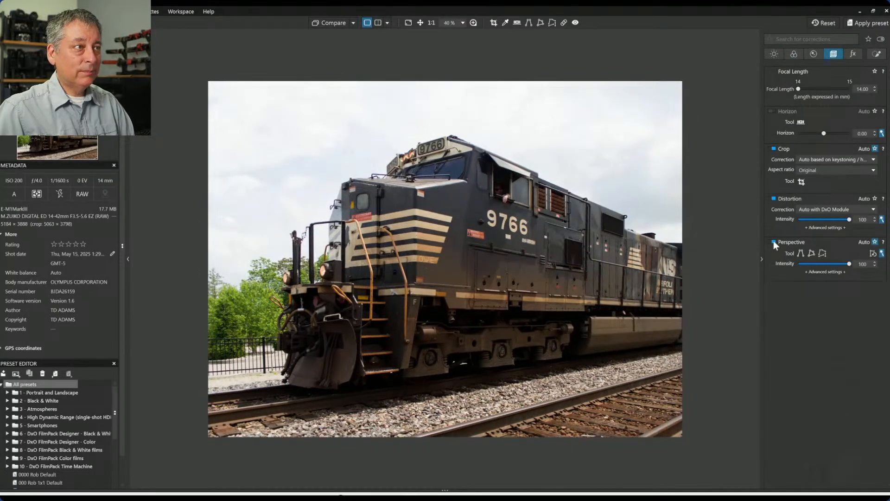
{"action": "left_click", "coordinate": [774, 242]}
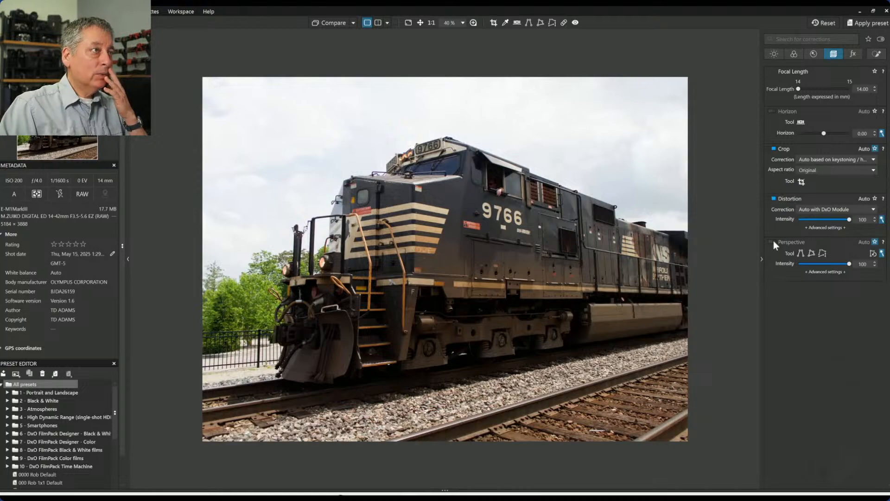
Examine the locomotive's headlights, windshield, open cab window and side lettering up close, as well as the overall composition.
{"action": "scroll", "coordinate": [412, 163], "scroll_direction": "up", "scroll_amount": 2}
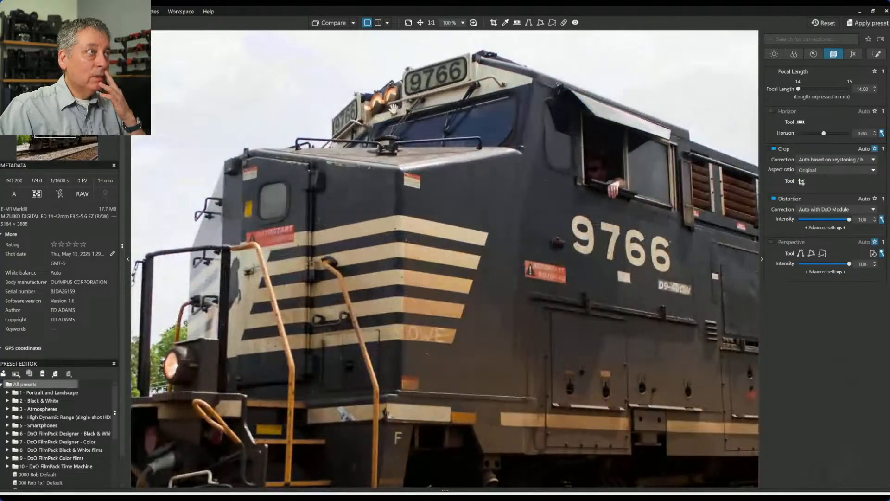
{"action": "scroll", "coordinate": [387, 102], "scroll_direction": "up", "scroll_amount": 2}
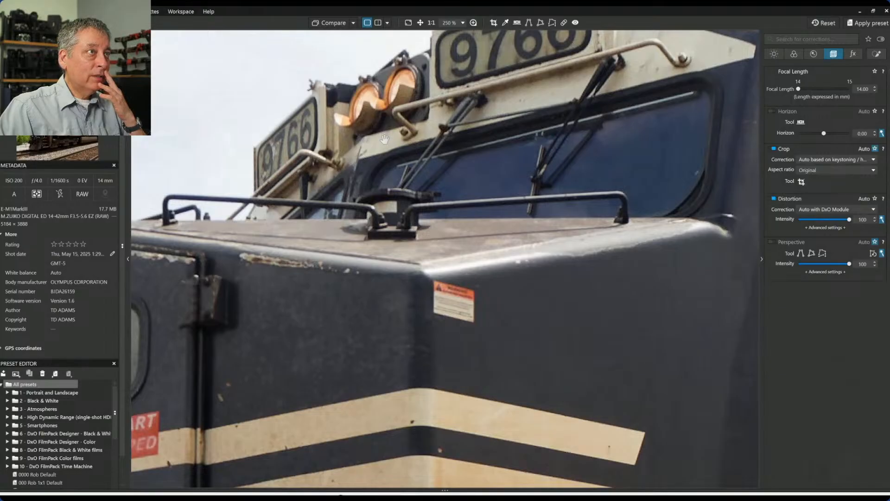
{"action": "scroll", "coordinate": [385, 137], "scroll_direction": "down", "scroll_amount": 2}
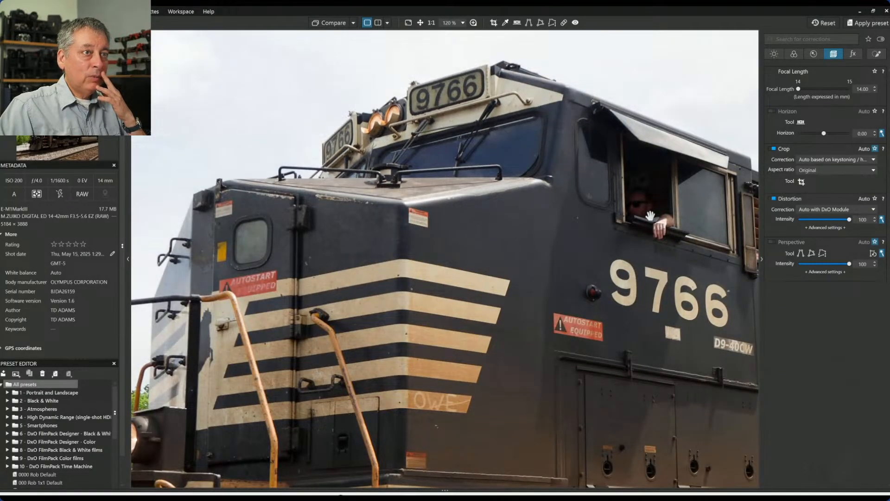
{"action": "scroll", "coordinate": [648, 214], "scroll_direction": "up", "scroll_amount": 2}
{"action": "scroll", "coordinate": [659, 209], "scroll_direction": "down", "scroll_amount": 4}
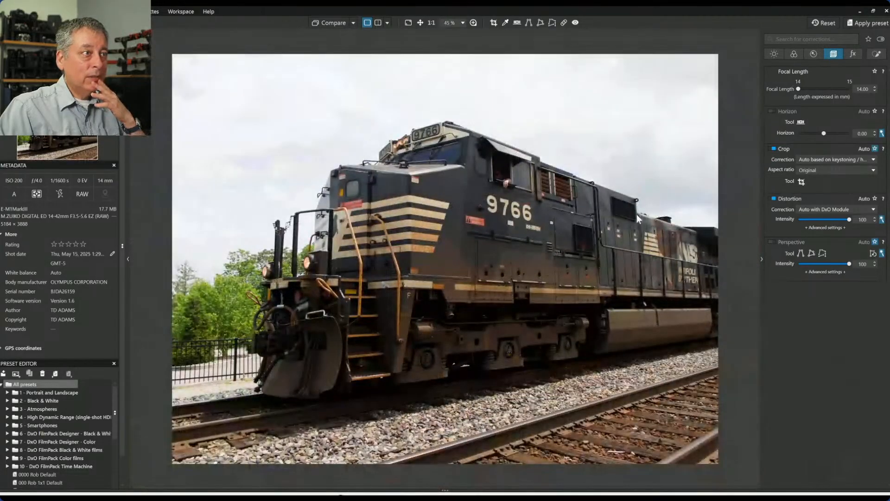
{"action": "scroll", "coordinate": [512, 184], "scroll_direction": "up", "scroll_amount": 3}
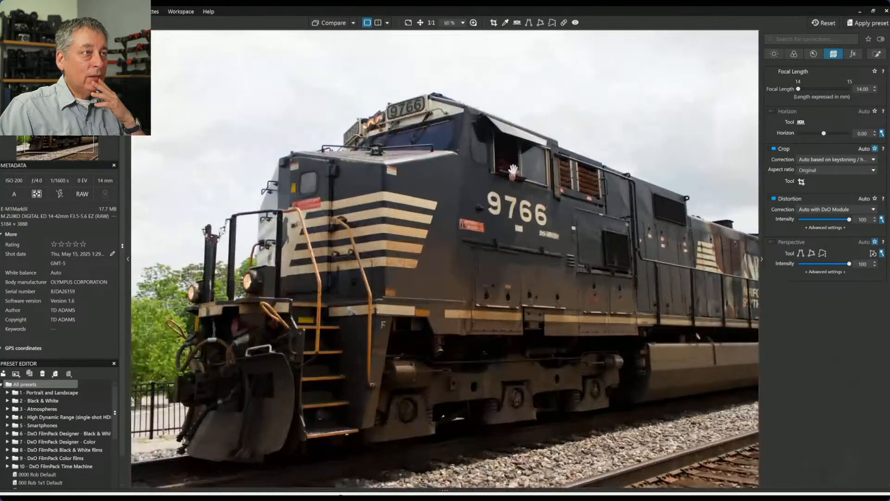
{"action": "scroll", "coordinate": [515, 173], "scroll_direction": "up", "scroll_amount": 2}
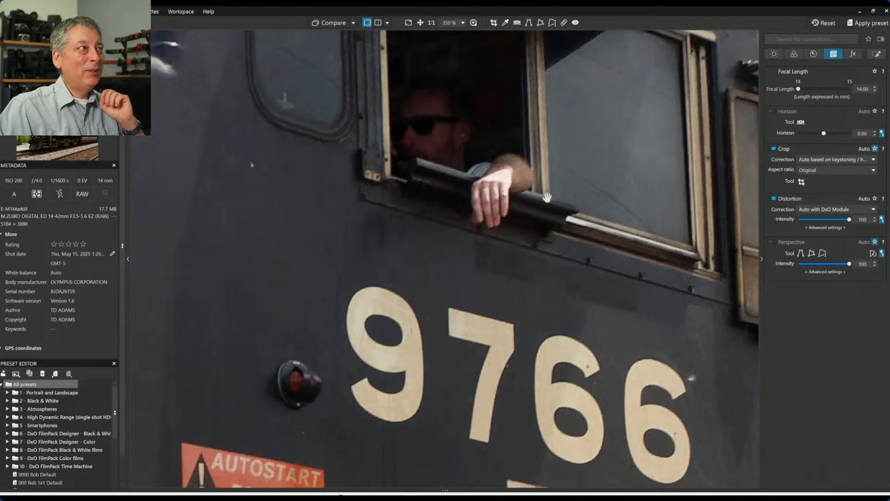
{"action": "scroll", "coordinate": [548, 198], "scroll_direction": "down", "scroll_amount": 3}
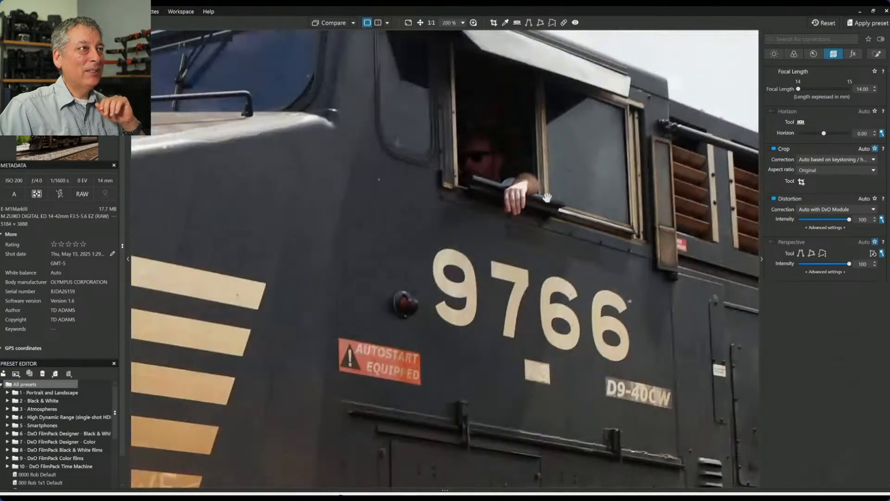
{"action": "scroll", "coordinate": [633, 298], "scroll_direction": "down", "scroll_amount": 1}
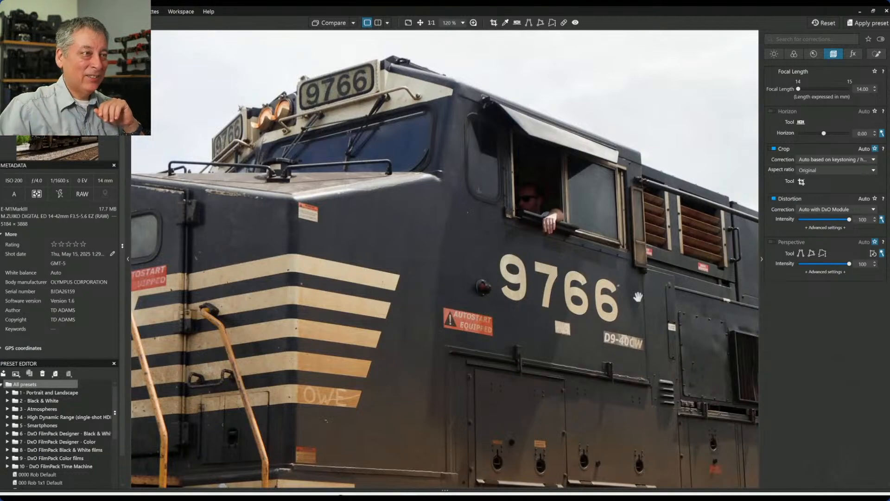
{"action": "scroll", "coordinate": [638, 297], "scroll_direction": "down", "scroll_amount": 3}
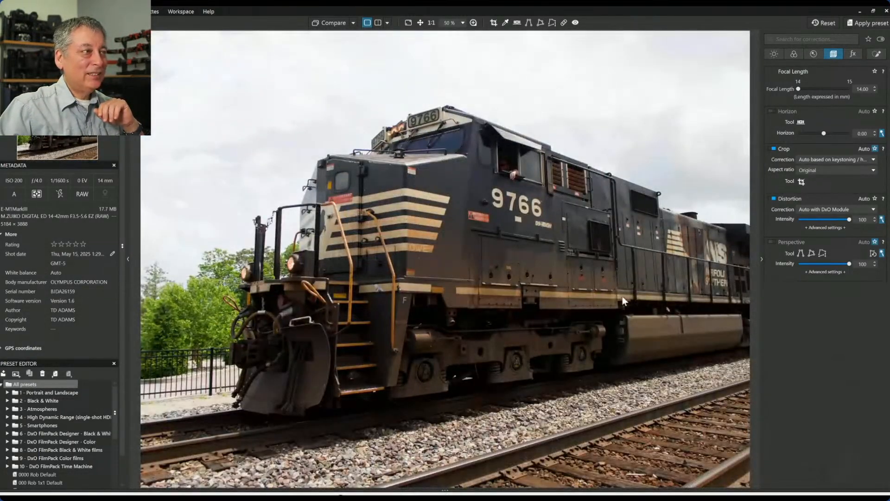
{"action": "scroll", "coordinate": [624, 314], "scroll_direction": "down", "scroll_amount": 1}
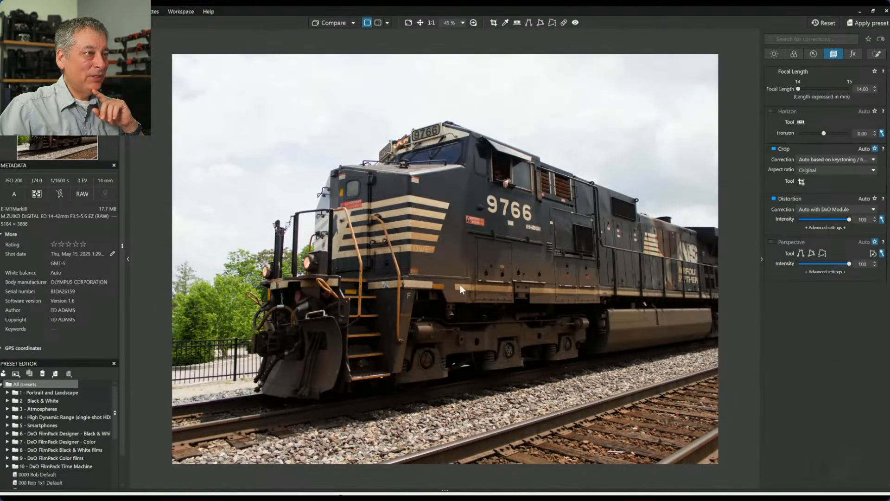
{"action": "scroll", "coordinate": [416, 226], "scroll_direction": "up", "scroll_amount": 4}
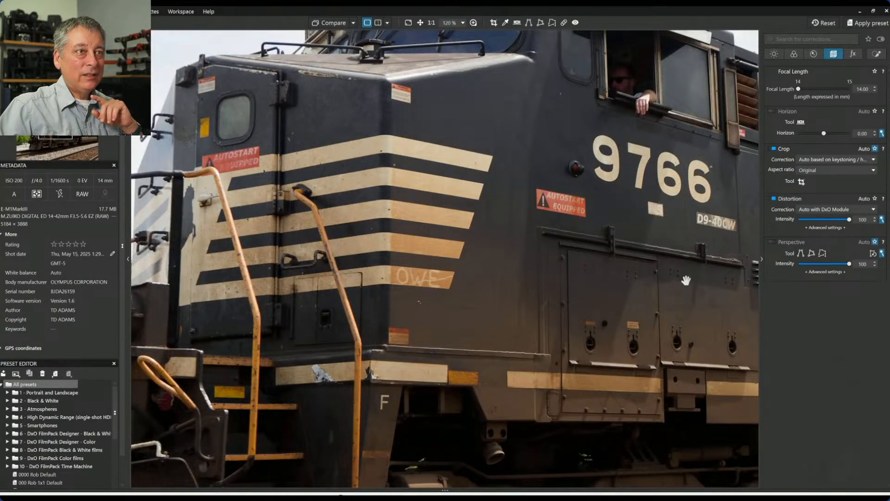
{"action": "scroll", "coordinate": [599, 306], "scroll_direction": "down", "scroll_amount": 2}
{"action": "scroll", "coordinate": [599, 306], "scroll_direction": "down", "scroll_amount": 2}
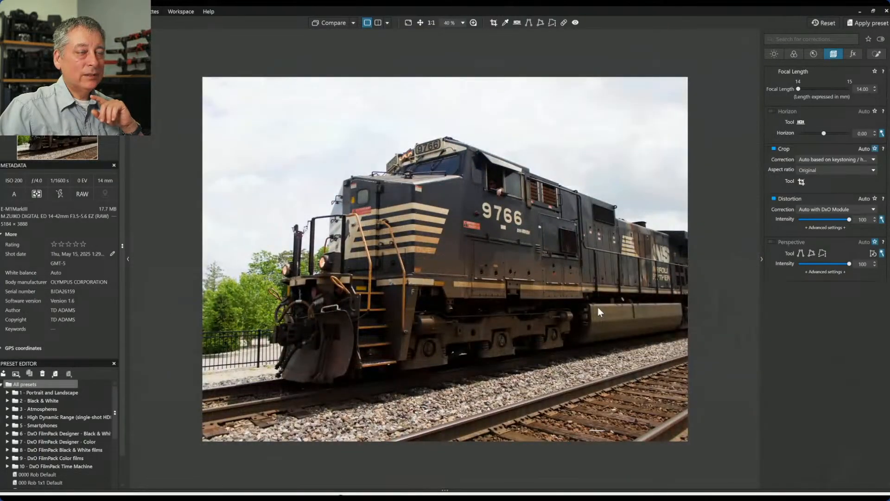
{"action": "scroll", "coordinate": [609, 302], "scroll_direction": "down", "scroll_amount": 1}
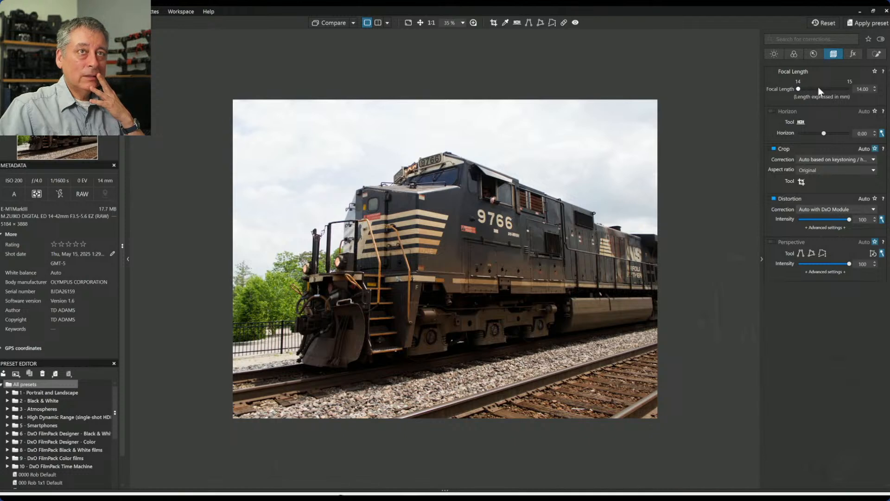
Level the locomotive photo by setting the horizon correction to 0.58.
{"action": "left_click", "coordinate": [823, 133]}
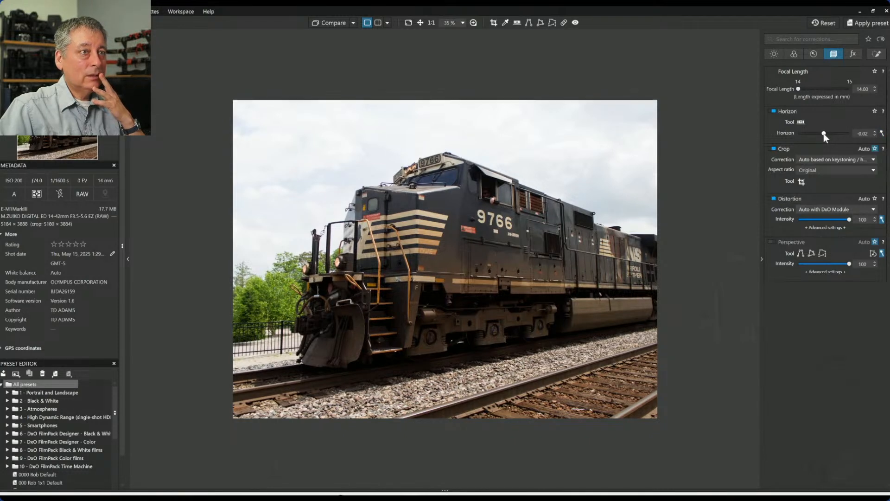
{"action": "scroll", "coordinate": [823, 133], "scroll_direction": "up", "scroll_amount": 9}
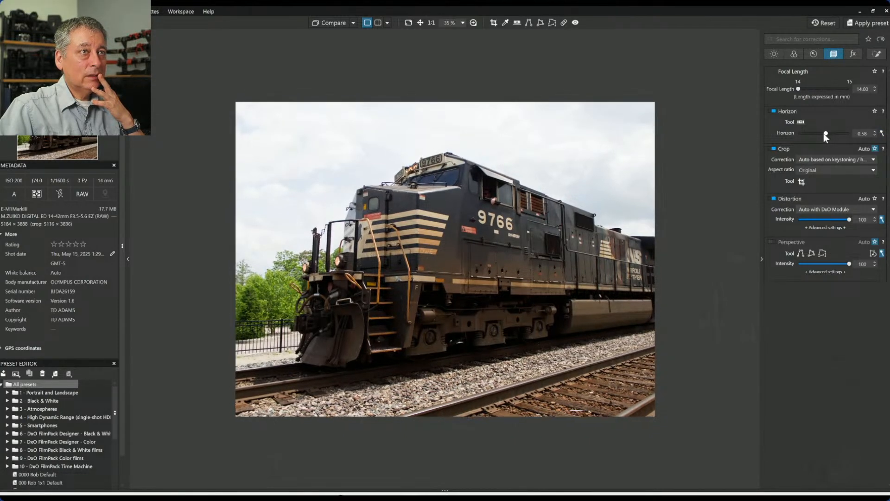
{"action": "scroll", "coordinate": [823, 134], "scroll_direction": "up", "scroll_amount": 2}
{"action": "scroll", "coordinate": [824, 133], "scroll_direction": "down", "scroll_amount": 3}
{"action": "scroll", "coordinate": [824, 133], "scroll_direction": "down", "scroll_amount": 2}
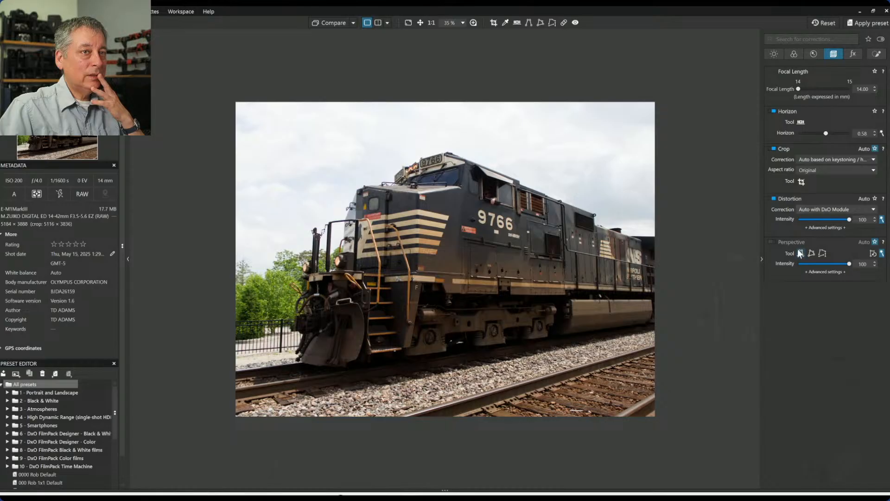
Enable the automatic perspective correction on the locomotive photo and reduce its intensity to 48.
{"action": "left_click", "coordinate": [773, 241]}
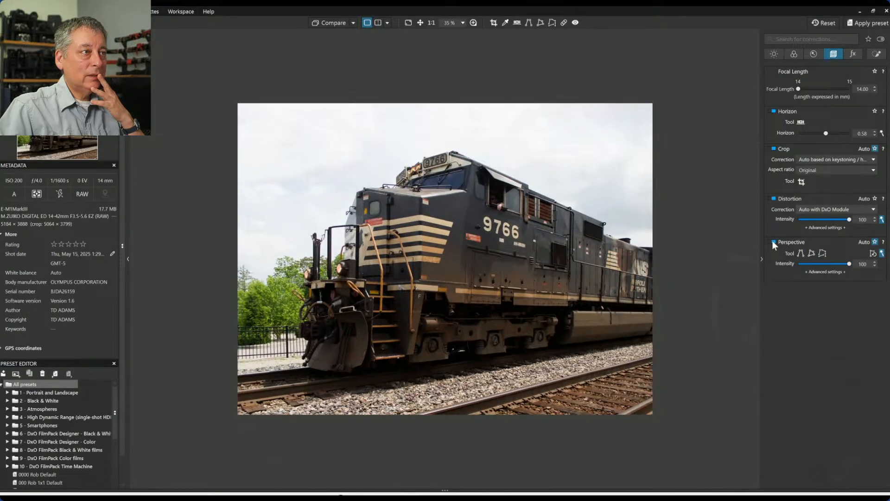
{"action": "left_click_drag", "start_coordinate": [849, 263], "coordinate": [833, 266]}
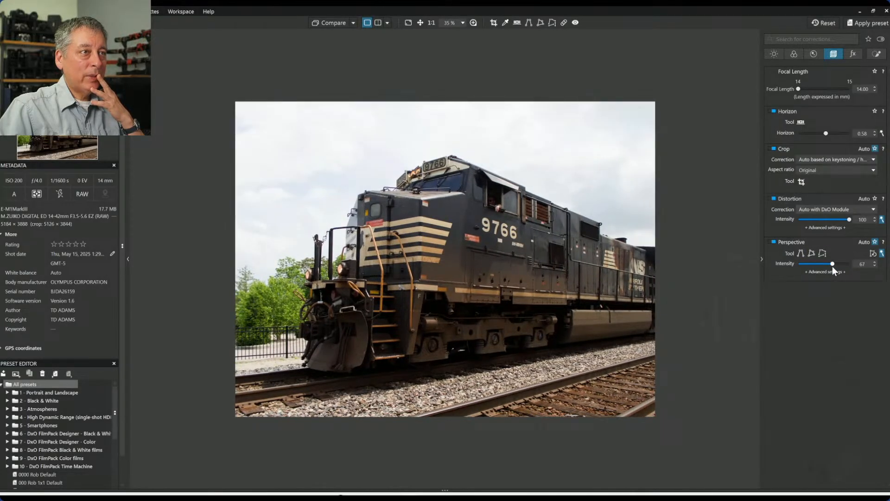
{"action": "left_click", "coordinate": [823, 265]}
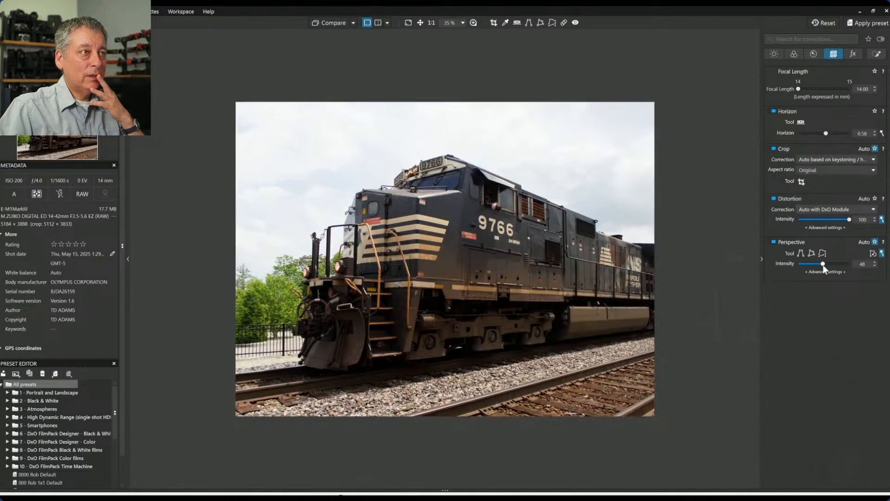
Reduce the locomotive photo's perspective correction intensity to 35 and reset the horizon correction to 0.00.
{"action": "left_click_drag", "start_coordinate": [819, 265], "coordinate": [817, 265]}
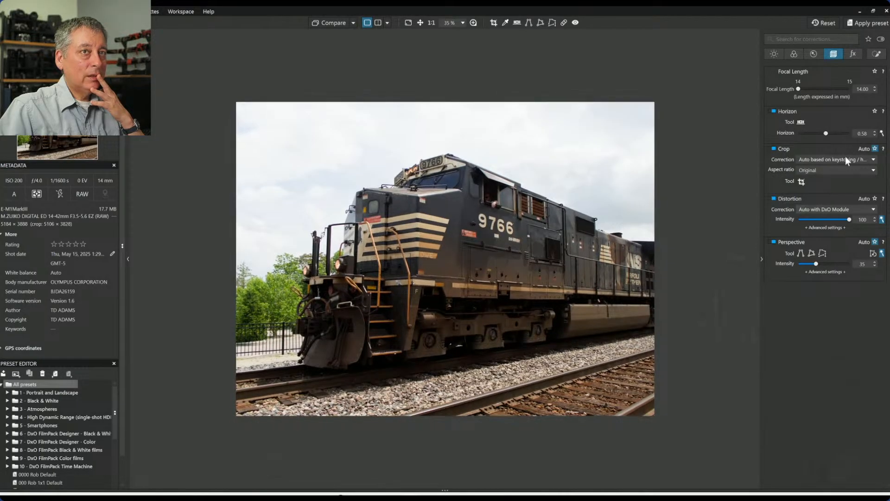
{"action": "double_click", "coordinate": [827, 133]}
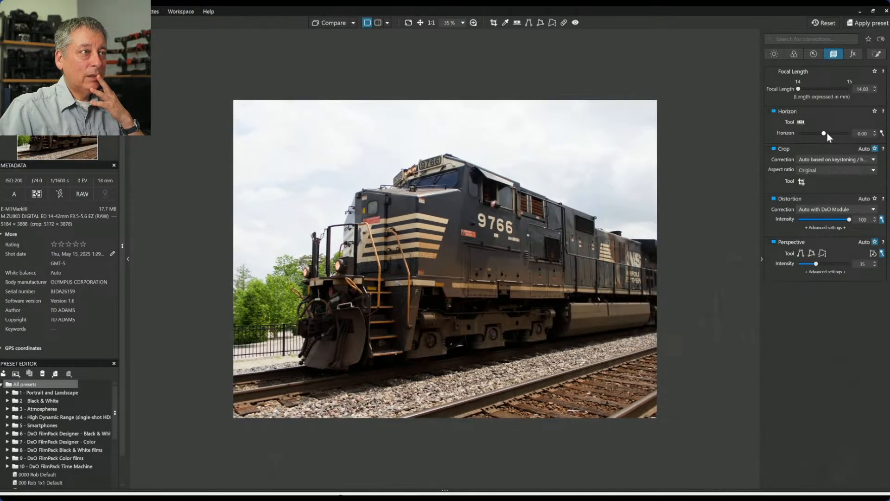
{"action": "left_click", "coordinate": [774, 242]}
{"action": "left_click", "coordinate": [774, 242]}
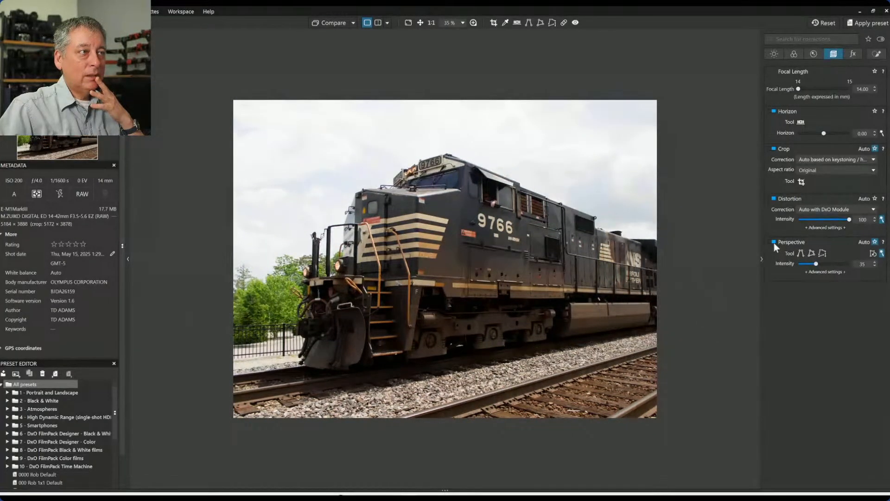
{"action": "left_click", "coordinate": [775, 242]}
{"action": "left_click", "coordinate": [774, 242]}
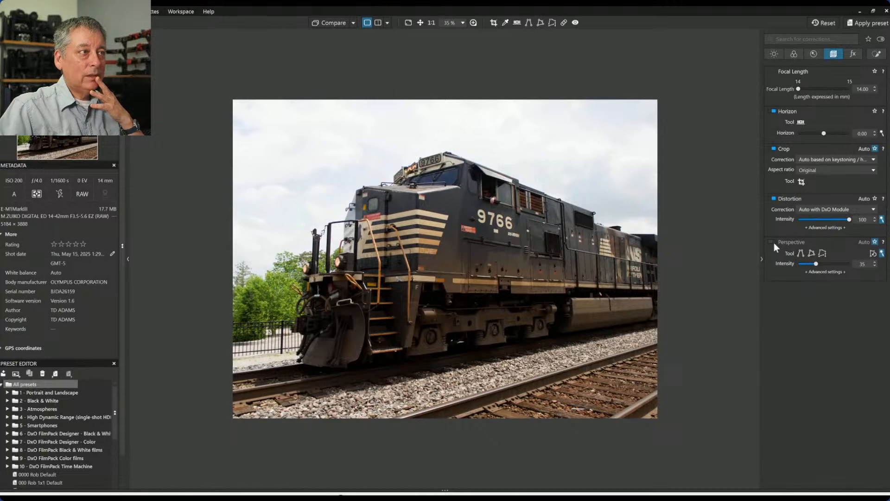
Lower the perspective correction intensity to 20 and compare the locomotive photo with and without it.
{"action": "left_click", "coordinate": [809, 263]}
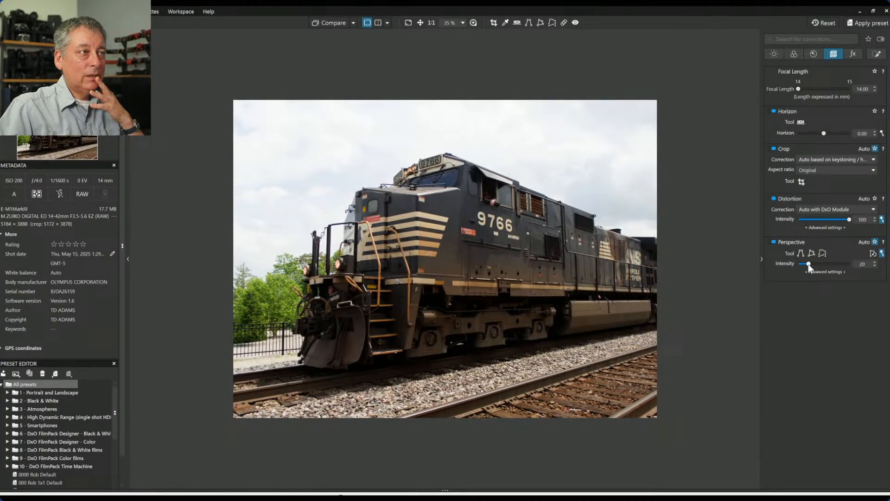
{"action": "left_click", "coordinate": [774, 242]}
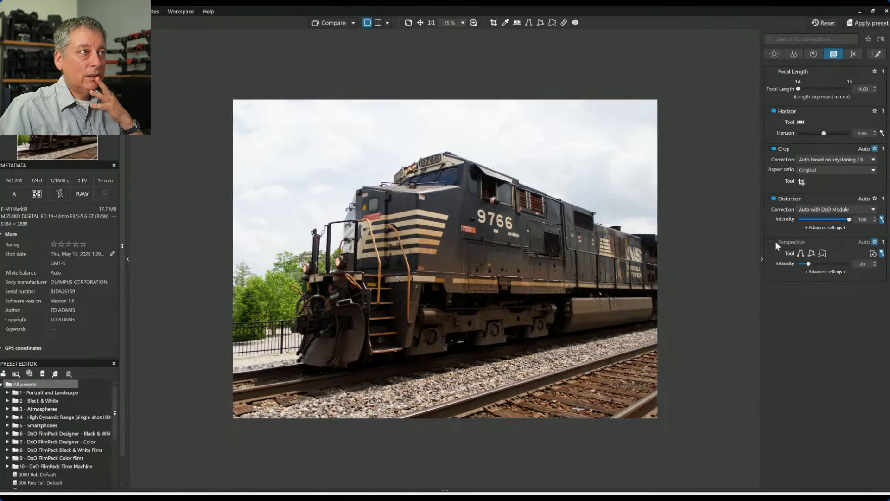
{"action": "left_click", "coordinate": [774, 242]}
{"action": "left_click", "coordinate": [775, 242]}
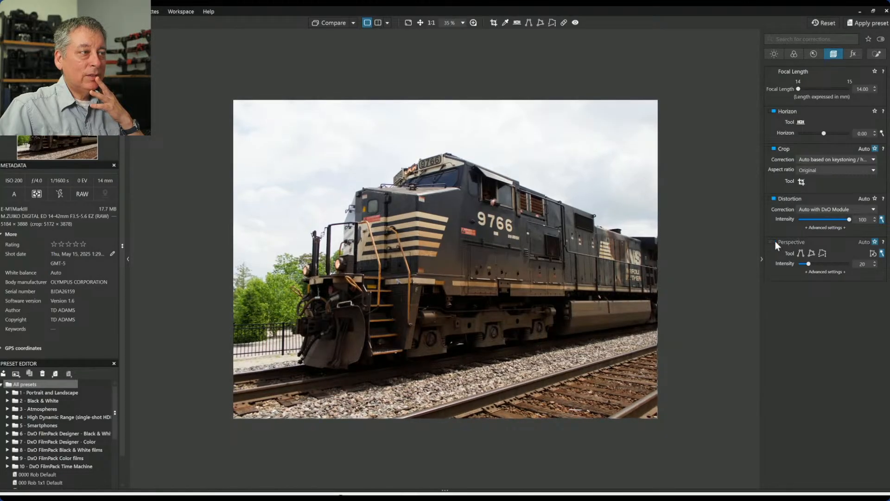
{"action": "left_click", "coordinate": [775, 242]}
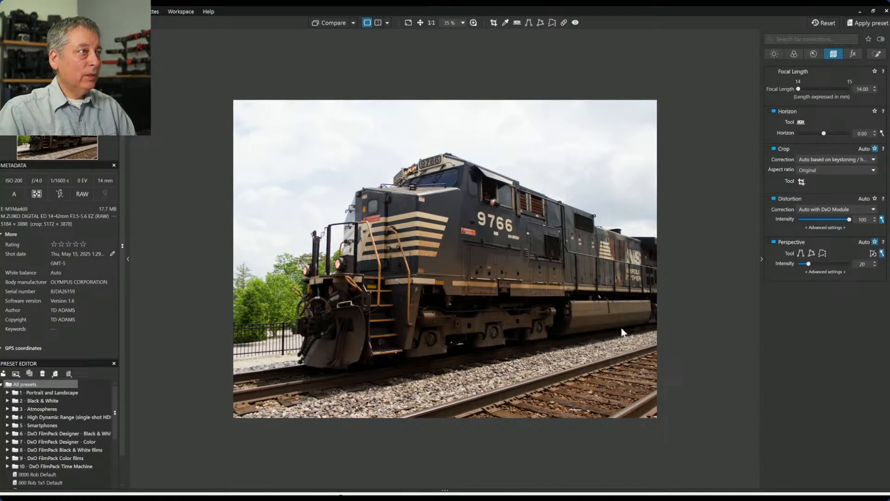
Add a control line mask over the sky, fading out down to the locomotive's middle, with luma selectivity 55.
{"action": "left_click", "coordinate": [876, 55]}
{"action": "left_click", "coordinate": [800, 83]}
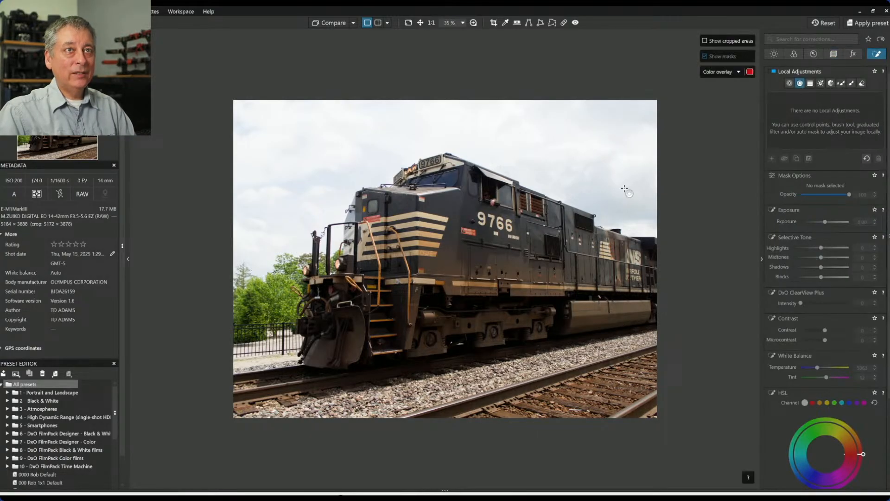
{"action": "left_click_drag", "start_coordinate": [608, 179], "coordinate": [609, 271]}
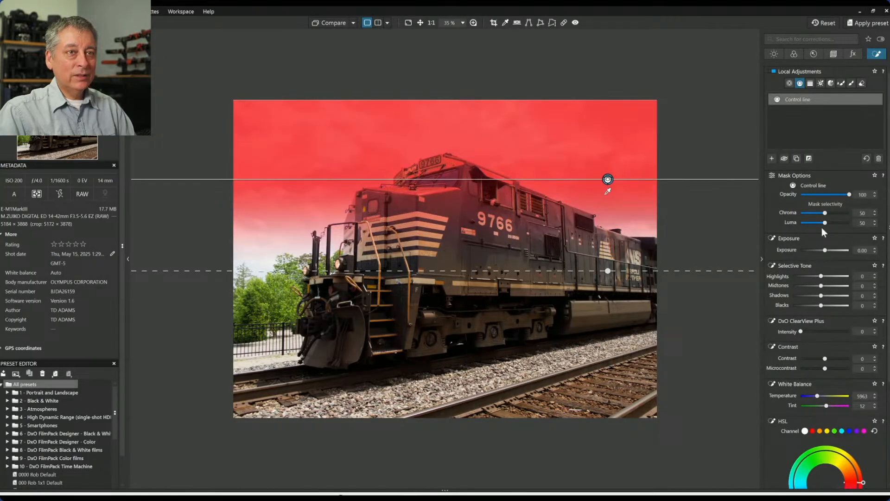
{"action": "left_click_drag", "start_coordinate": [825, 223], "coordinate": [828, 224]}
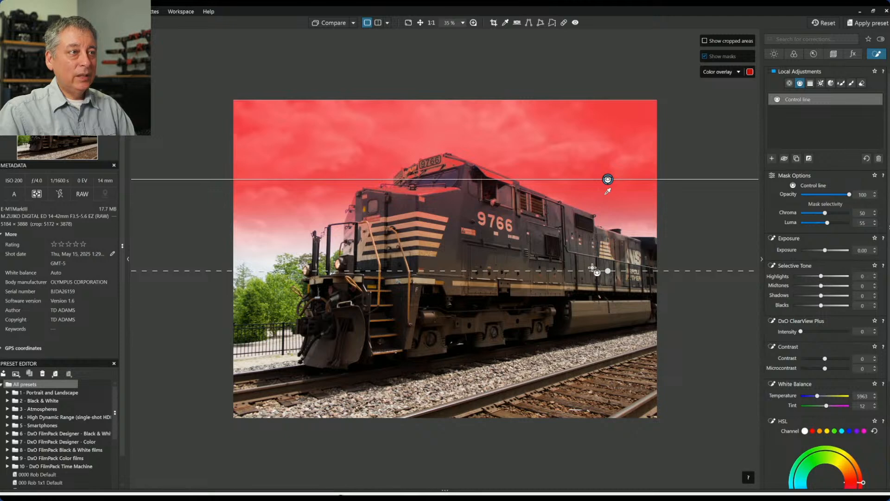
Bring out the clouds in the sky mask with ClearView Plus 64, highlights -27 and microcontrast 55.
{"action": "left_click", "coordinate": [827, 332]}
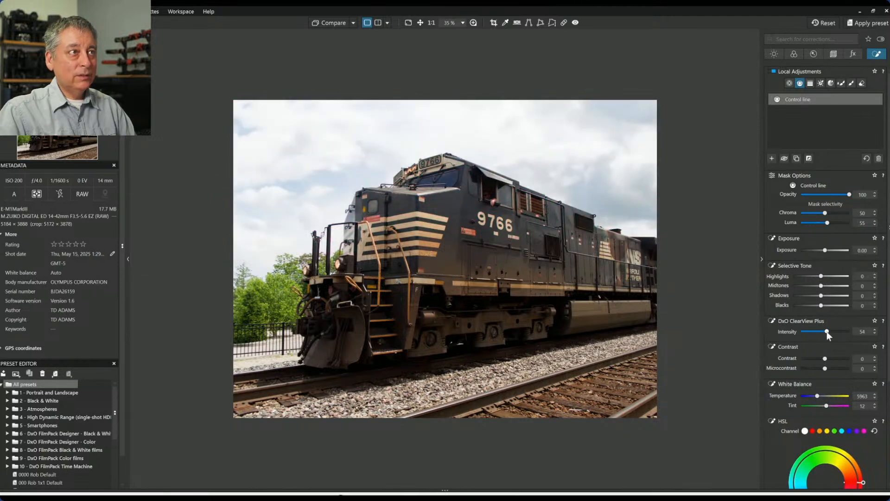
{"action": "left_click_drag", "start_coordinate": [838, 332], "coordinate": [832, 332]}
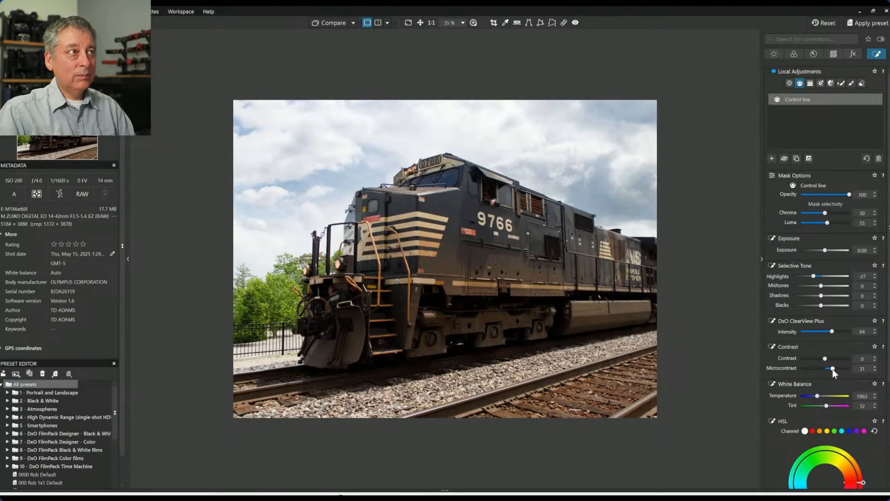
{"action": "left_click_drag", "start_coordinate": [833, 369], "coordinate": [839, 369]}
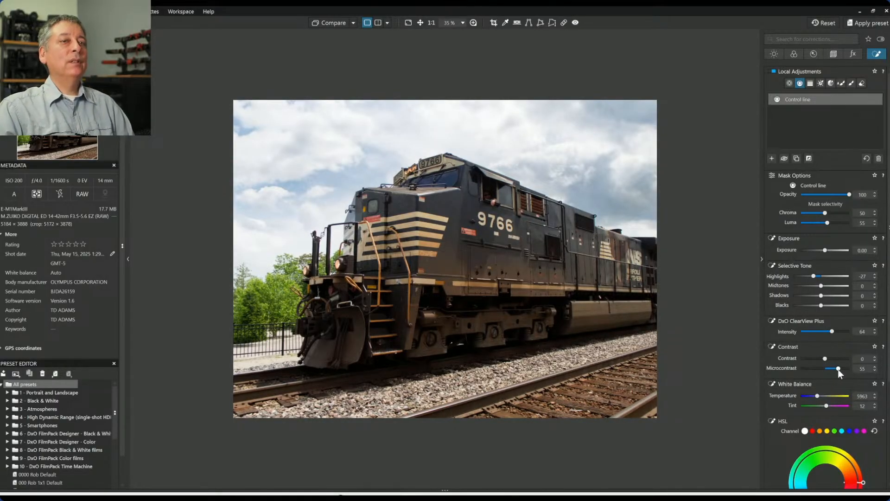
{"action": "left_click", "coordinate": [608, 178]}
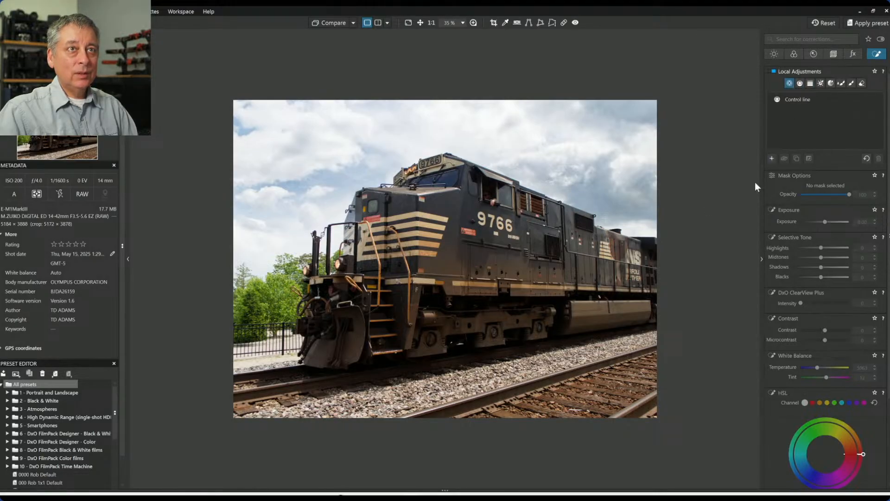
Add a control point mask on the yellow handrail beside the front steps, with chroma and luma selectivity 55.
{"action": "scroll", "coordinate": [345, 308], "scroll_direction": "up", "scroll_amount": 2}
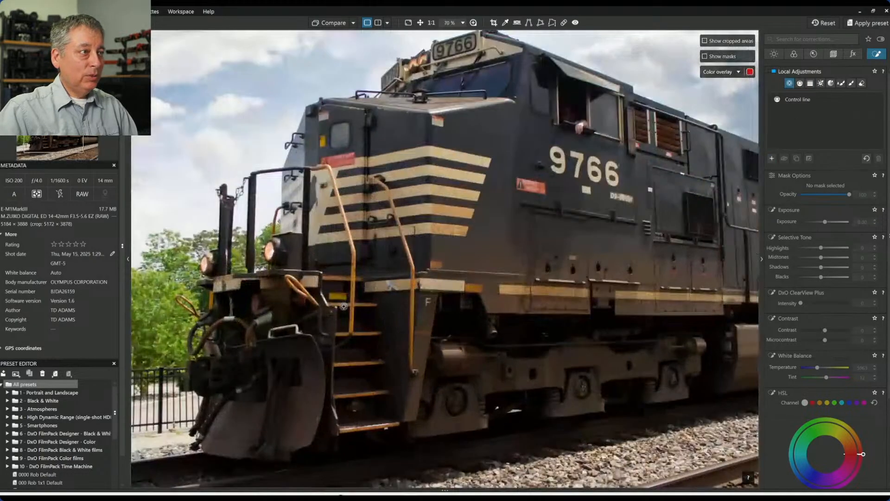
{"action": "left_click", "coordinate": [355, 266]}
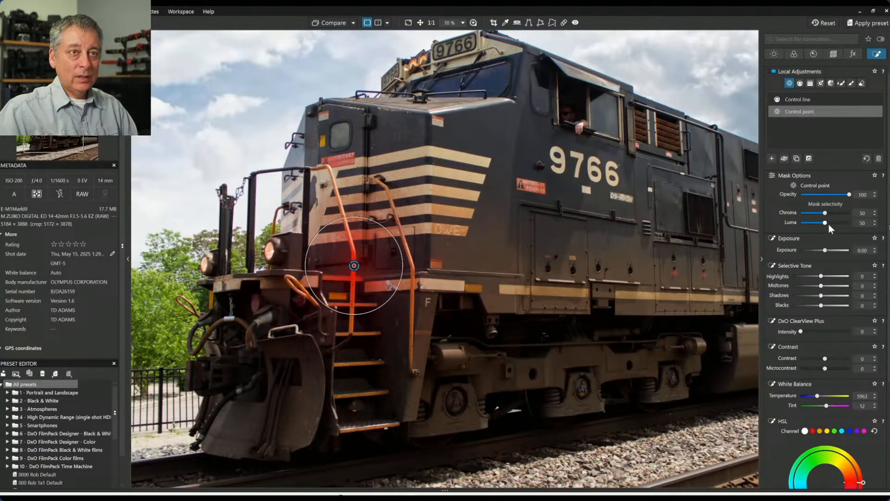
{"action": "left_click_drag", "start_coordinate": [827, 223], "coordinate": [828, 214]}
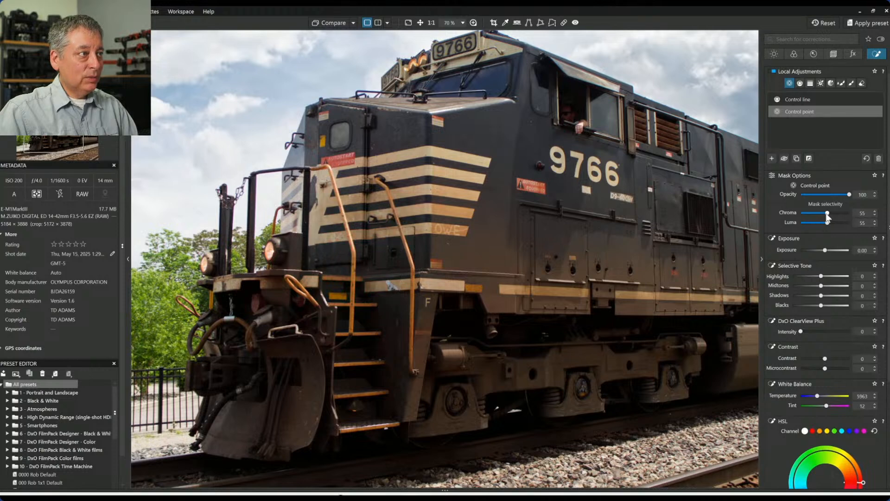
Extend the handrail mask's yellow HSL channel range toward orange and raise that channel's saturation to 89.
{"action": "scroll", "coordinate": [831, 377], "scroll_direction": "down", "scroll_amount": 3}
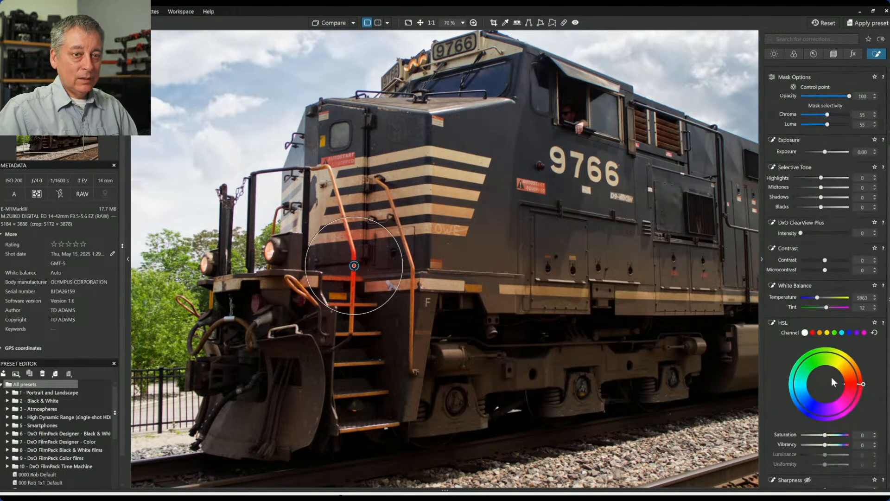
{"action": "left_click", "coordinate": [826, 313]}
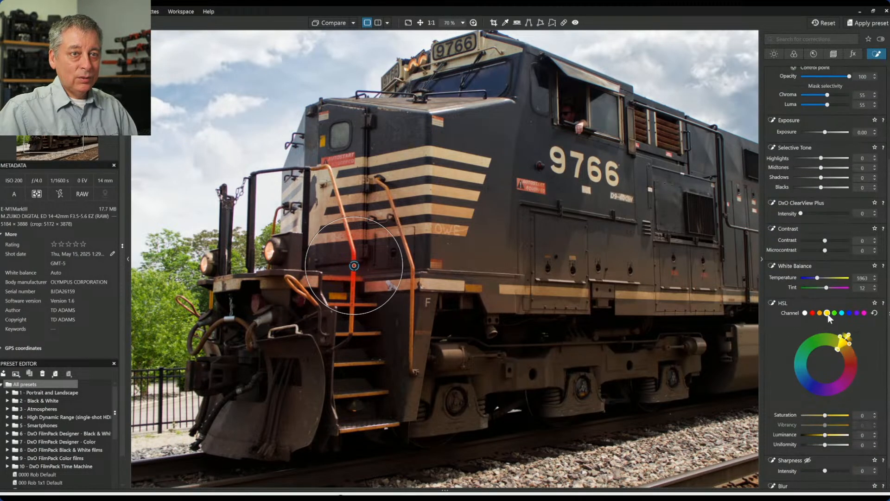
{"action": "left_click_drag", "start_coordinate": [839, 356], "coordinate": [843, 362]}
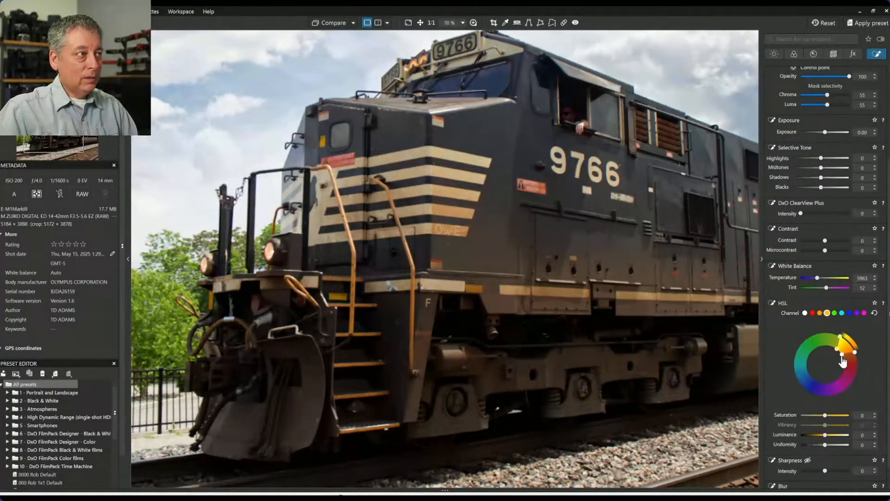
{"action": "left_click_drag", "start_coordinate": [834, 419], "coordinate": [847, 416]}
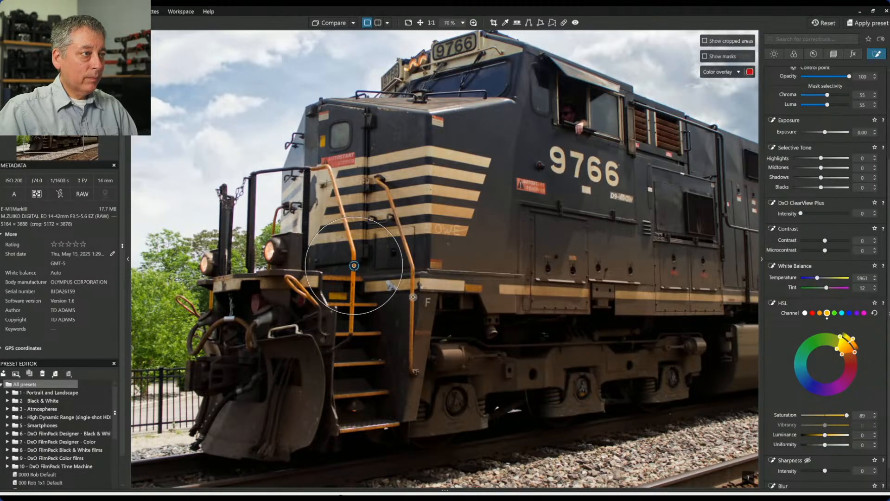
Extend the yellow mask with more control points on the second handrail, the side marker, the curved front handles and the nose marker, using smaller circles for the small parts.
{"action": "left_click", "coordinate": [413, 297]}
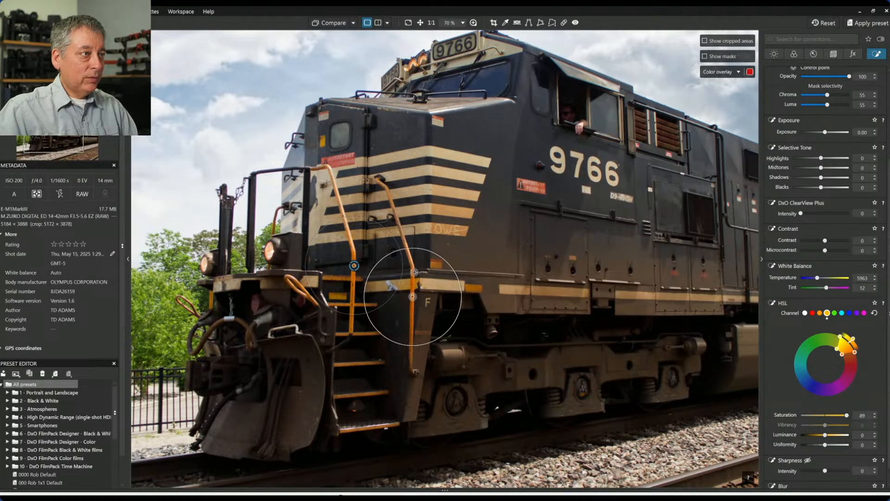
{"action": "left_click", "coordinate": [471, 290]}
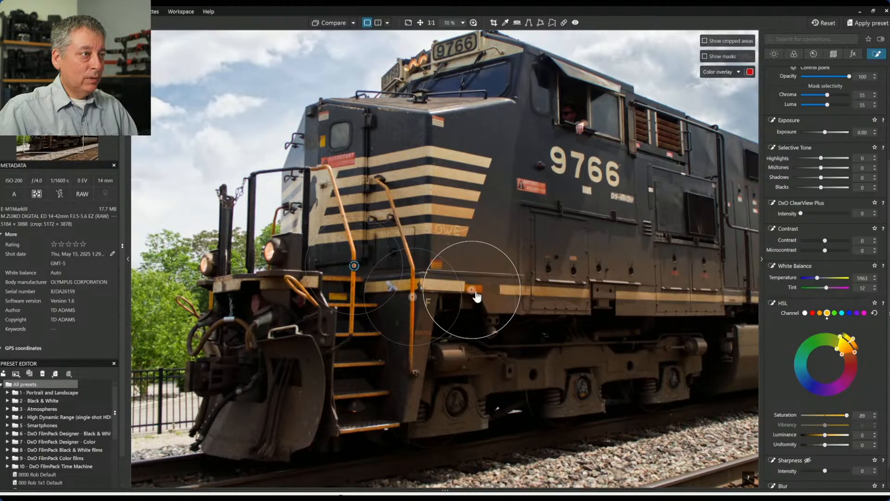
{"action": "left_click_drag", "start_coordinate": [503, 260], "coordinate": [483, 279]}
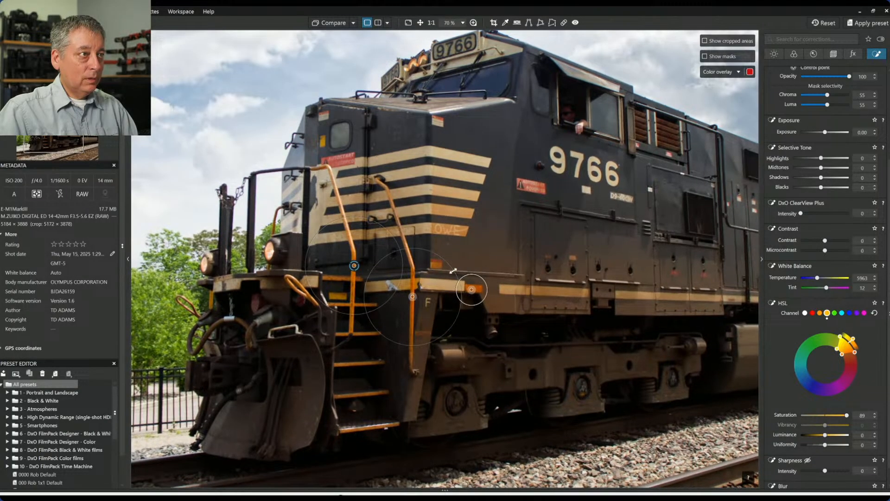
{"action": "left_click", "coordinate": [300, 291]}
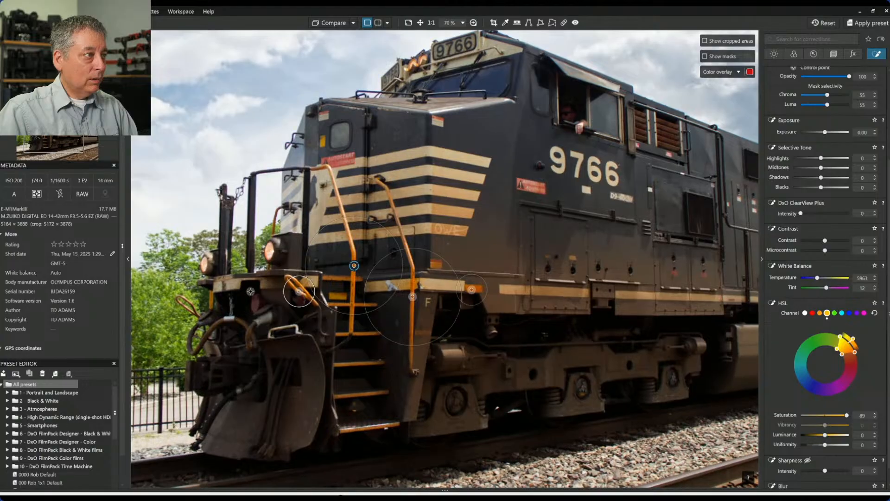
{"action": "left_click", "coordinate": [187, 307]}
{"action": "left_click", "coordinate": [210, 301]}
{"action": "left_click", "coordinate": [322, 142]}
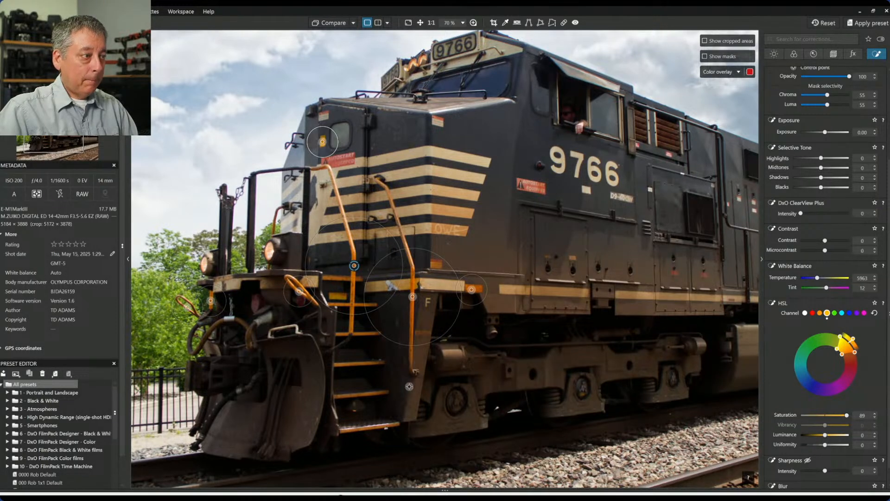
Add small control points to the yellow mask on the three lower step edges and the upper handrail, and finish the mask.
{"action": "left_click", "coordinate": [361, 364]}
{"action": "left_click", "coordinate": [369, 394]}
{"action": "left_click", "coordinate": [379, 428]}
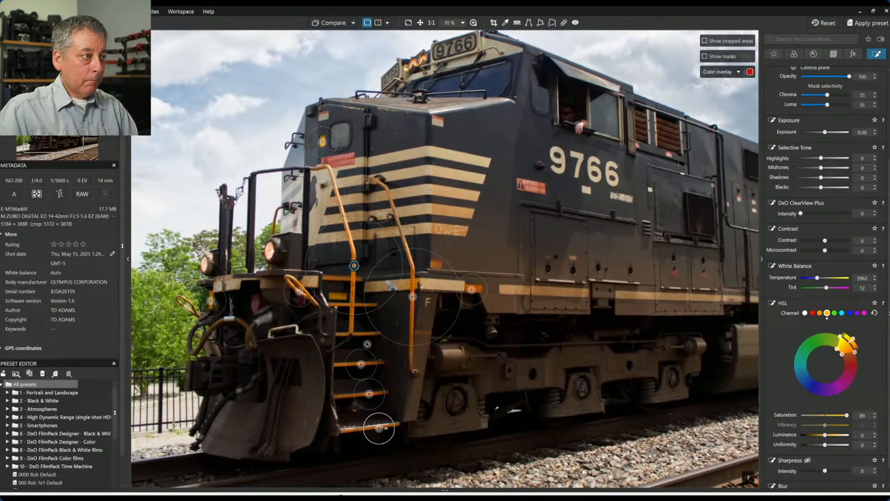
{"action": "left_click", "coordinate": [337, 194]}
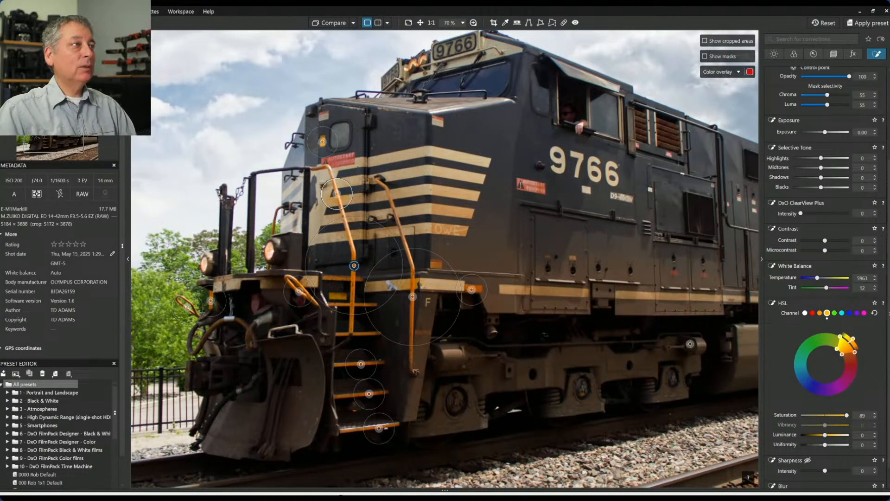
{"action": "key", "text": "Escape"}
{"action": "scroll", "coordinate": [525, 267], "scroll_direction": "down", "scroll_amount": 2}
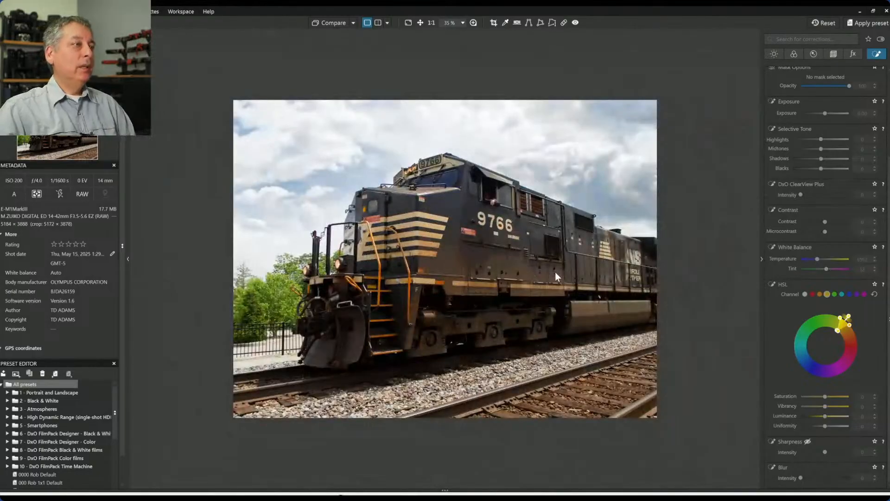
Create a new control point mask covering the red warning labels on the locomotive's side and nose.
{"action": "scroll", "coordinate": [391, 226], "scroll_direction": "up", "scroll_amount": 2}
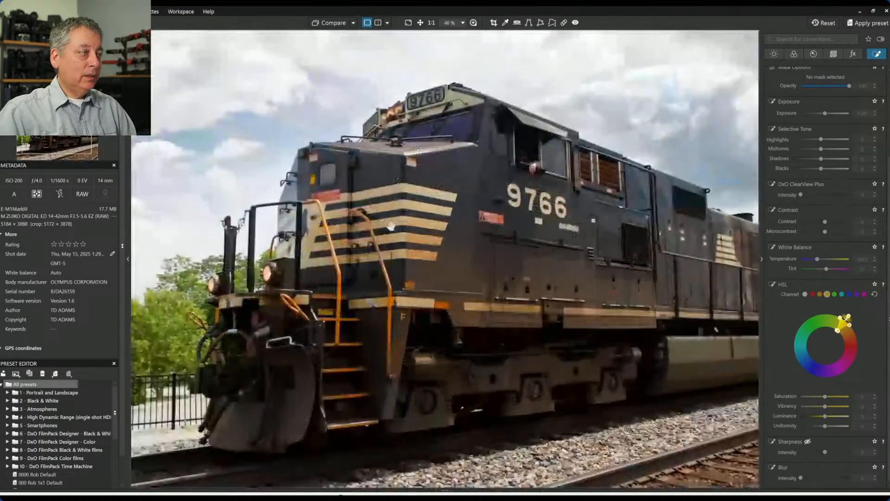
{"action": "scroll", "coordinate": [391, 226], "scroll_direction": "up", "scroll_amount": 1}
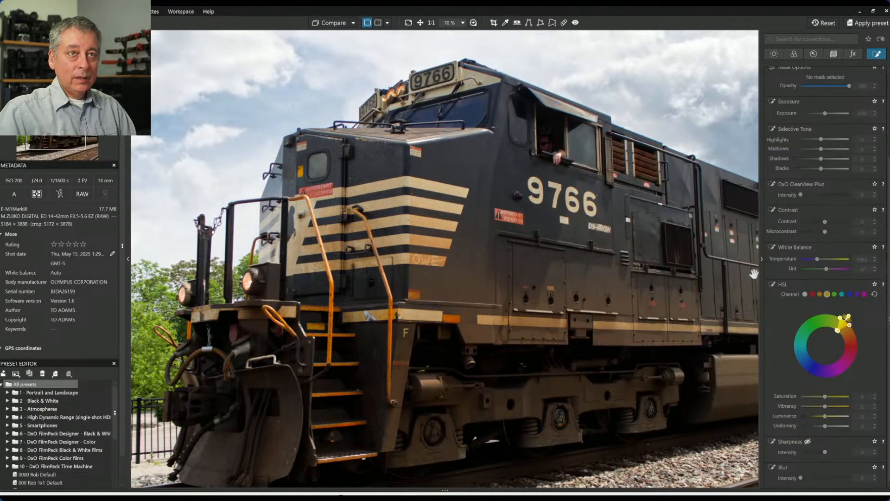
{"action": "scroll", "coordinate": [792, 288], "scroll_direction": "up", "scroll_amount": 2}
{"action": "scroll", "coordinate": [792, 287], "scroll_direction": "up", "scroll_amount": 3}
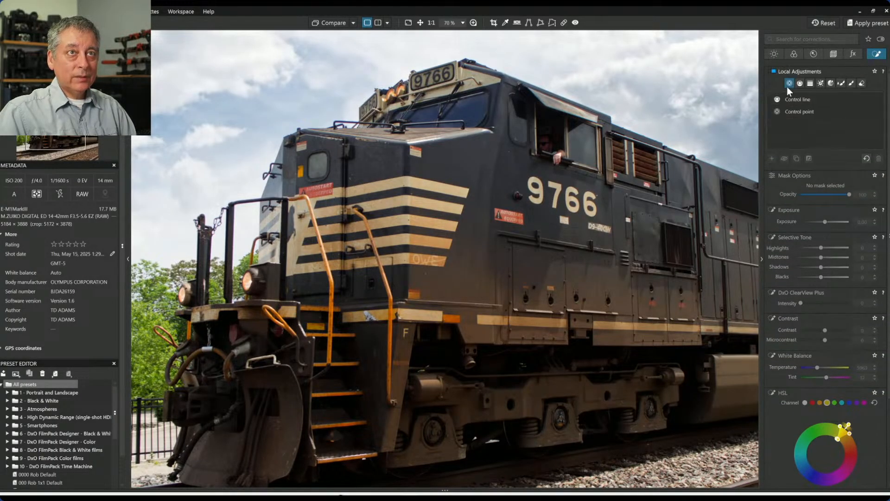
{"action": "left_click", "coordinate": [504, 217]}
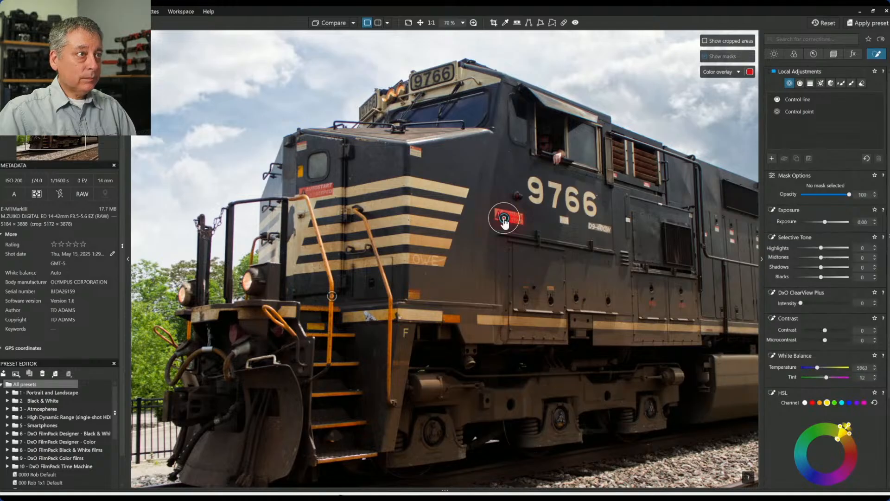
{"action": "left_click", "coordinate": [308, 193]}
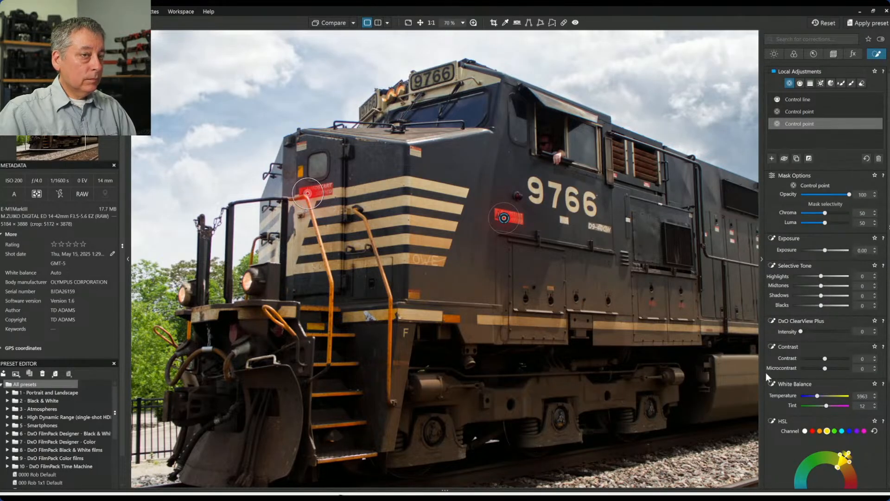
Raise the red HSL channel's saturation to 38 in the mask covering the red warning labels.
{"action": "scroll", "coordinate": [822, 411], "scroll_direction": "down", "scroll_amount": 1}
{"action": "scroll", "coordinate": [822, 412], "scroll_direction": "down", "scroll_amount": 1}
{"action": "left_click", "coordinate": [811, 371]}
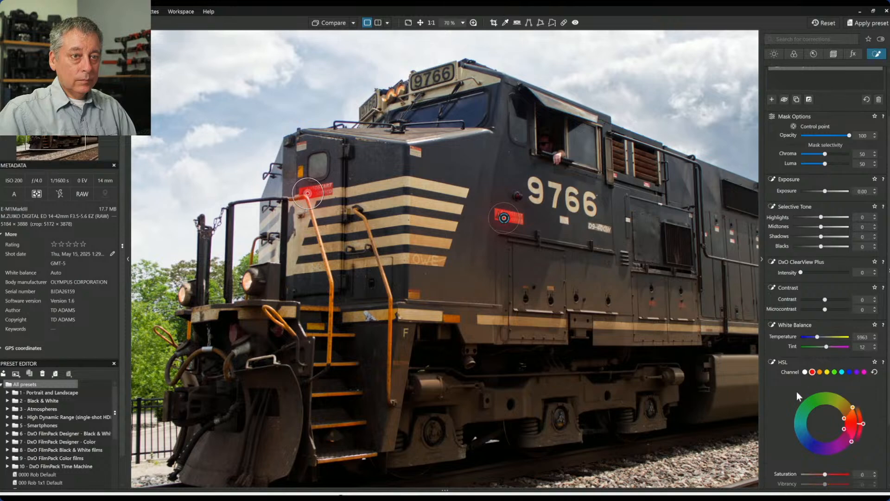
{"action": "scroll", "coordinate": [798, 391], "scroll_direction": "down", "scroll_amount": 3}
{"action": "left_click", "coordinate": [845, 415]}
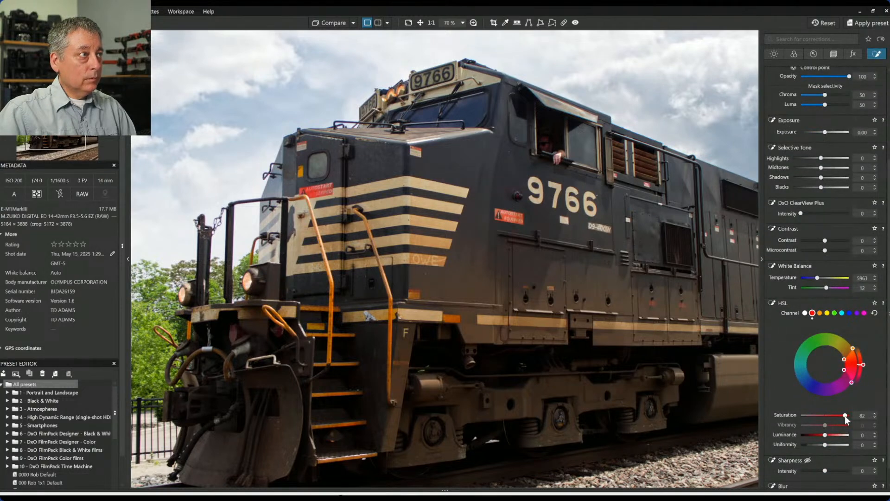
{"action": "left_click_drag", "start_coordinate": [845, 416], "coordinate": [841, 416]}
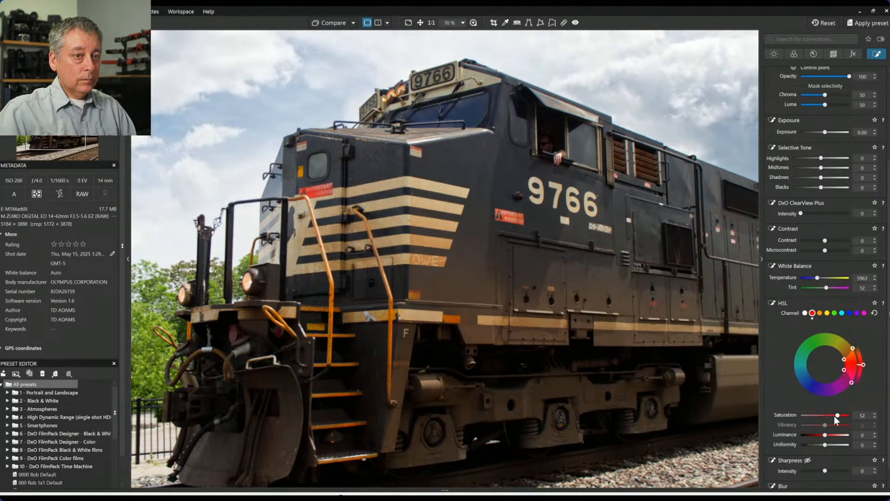
Extend the red mask with control points on the two small lower door labels and the other half of the AUTOSTART EQUIPPED label.
{"action": "scroll", "coordinate": [681, 355], "scroll_direction": "up", "scroll_amount": 3}
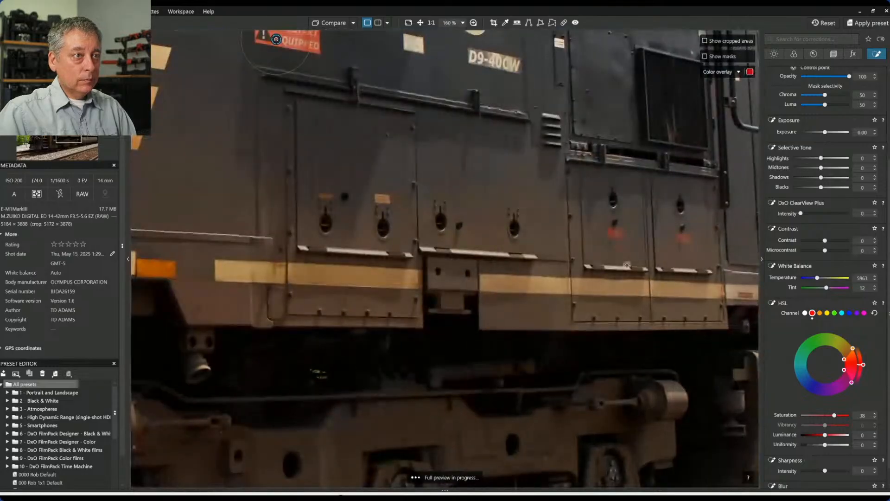
{"action": "left_click", "coordinate": [611, 233]}
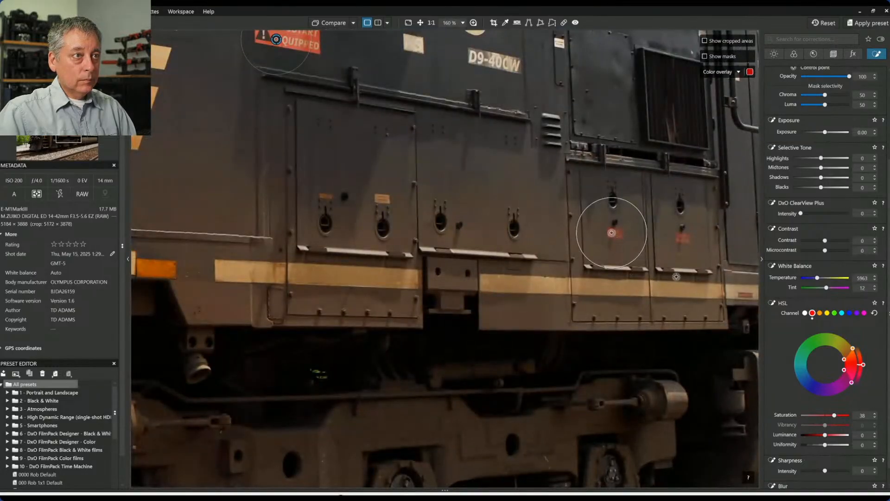
{"action": "left_click", "coordinate": [679, 238]}
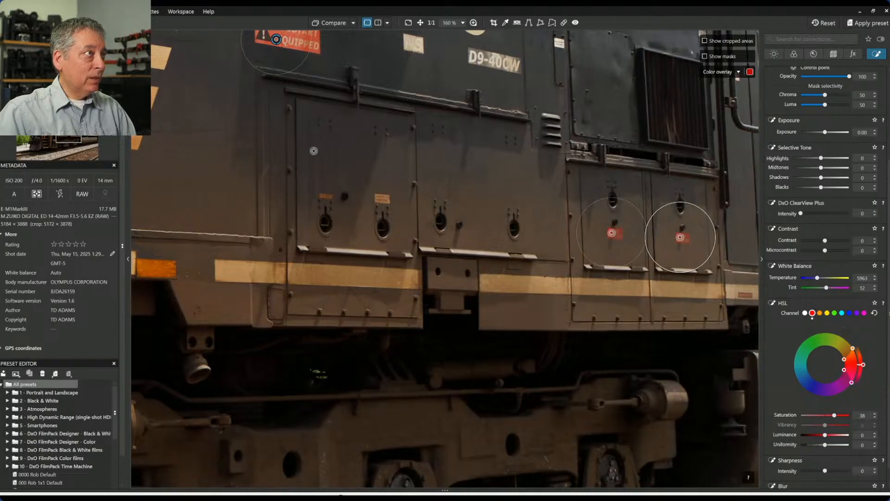
{"action": "scroll", "coordinate": [313, 148], "scroll_direction": "down", "scroll_amount": 1}
{"action": "left_click", "coordinate": [308, 64]}
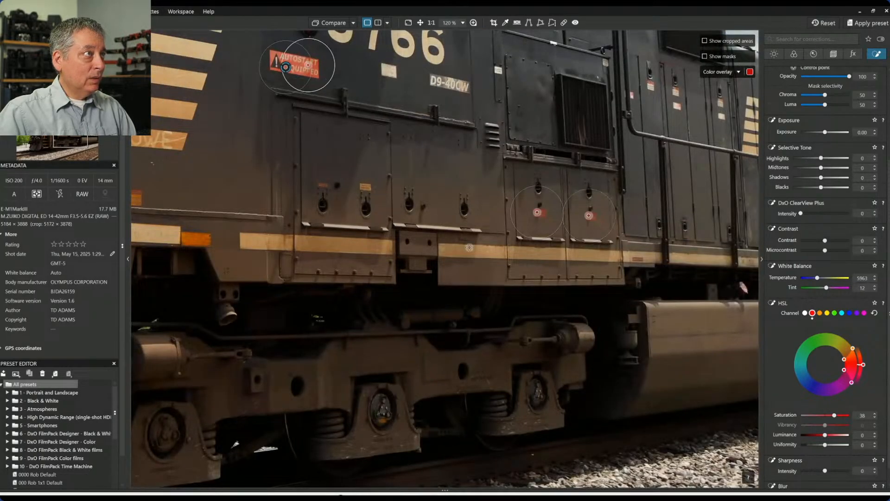
{"action": "scroll", "coordinate": [458, 258], "scroll_direction": "down", "scroll_amount": 1}
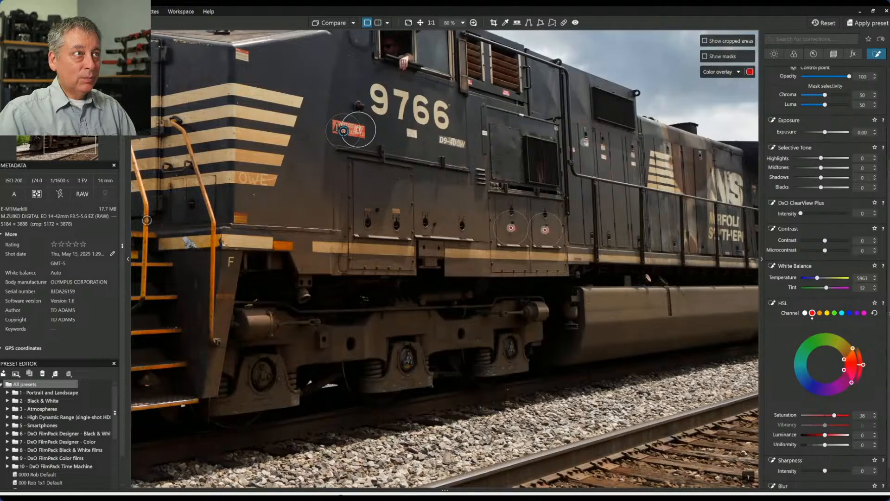
Add control points to the red mask on the two small labels below the louvres behind the cab window.
{"action": "scroll", "coordinate": [585, 142], "scroll_direction": "up", "scroll_amount": 1}
{"action": "left_click", "coordinate": [498, 86]}
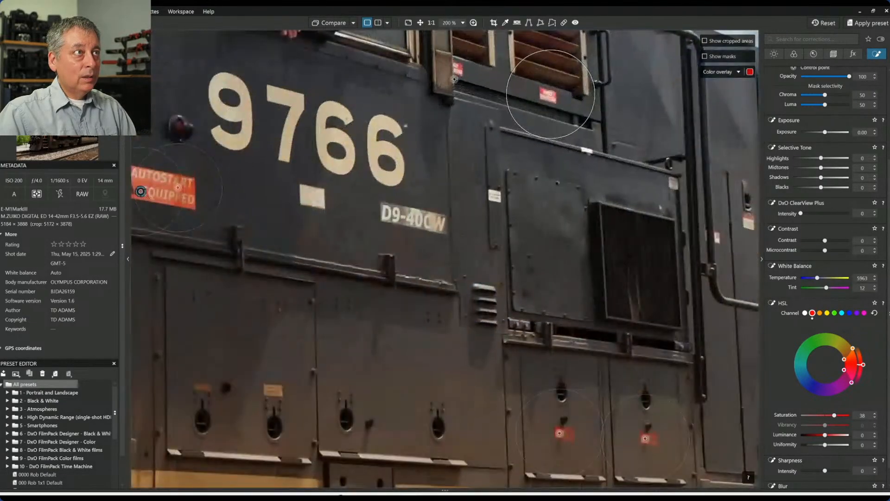
{"action": "scroll", "coordinate": [459, 83], "scroll_direction": "up", "scroll_amount": 4}
{"action": "left_click", "coordinate": [461, 69]}
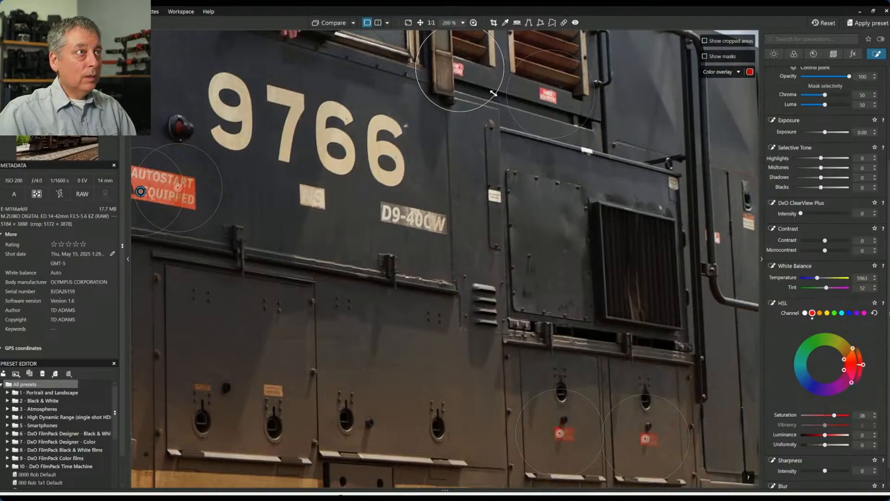
{"action": "left_click", "coordinate": [552, 94]}
{"action": "scroll", "coordinate": [553, 95], "scroll_direction": "down", "scroll_amount": 3}
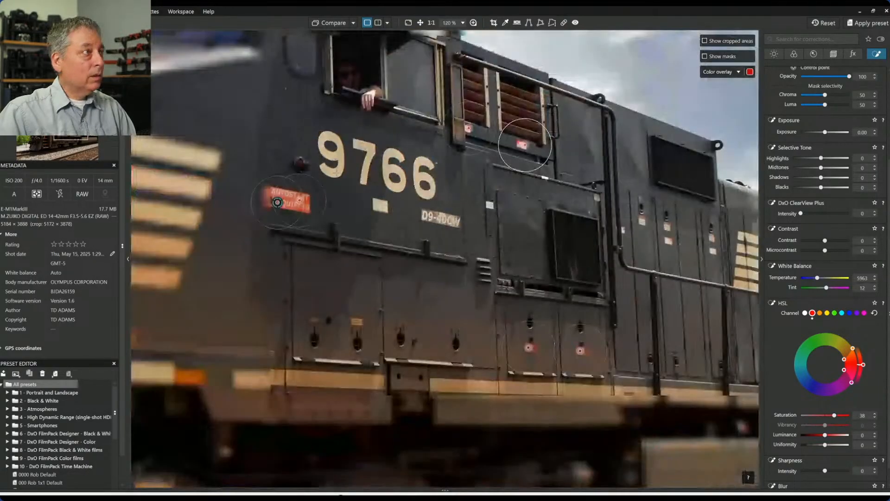
Add a control point to the red mask on the small label at the nose's upper corner, and finish the mask.
{"action": "scroll", "coordinate": [377, 190], "scroll_direction": "down", "scroll_amount": 3}
{"action": "scroll", "coordinate": [248, 122], "scroll_direction": "up", "scroll_amount": 2}
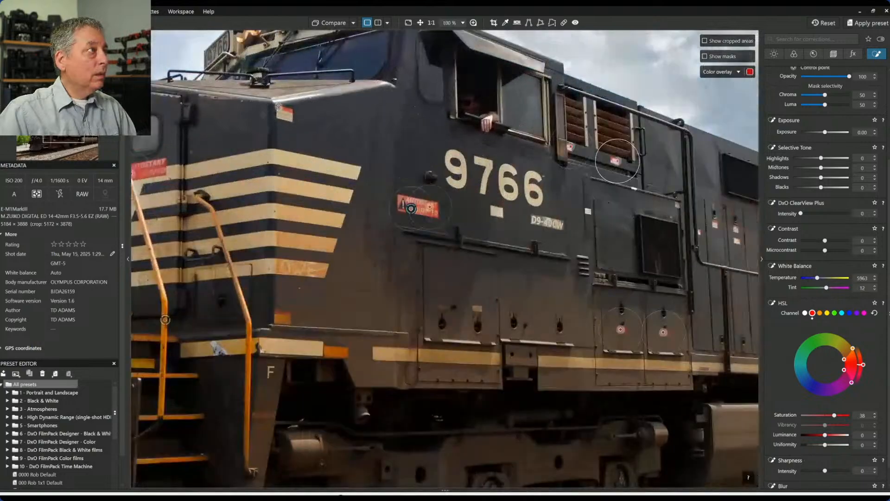
{"action": "scroll", "coordinate": [279, 108], "scroll_direction": "up", "scroll_amount": 3}
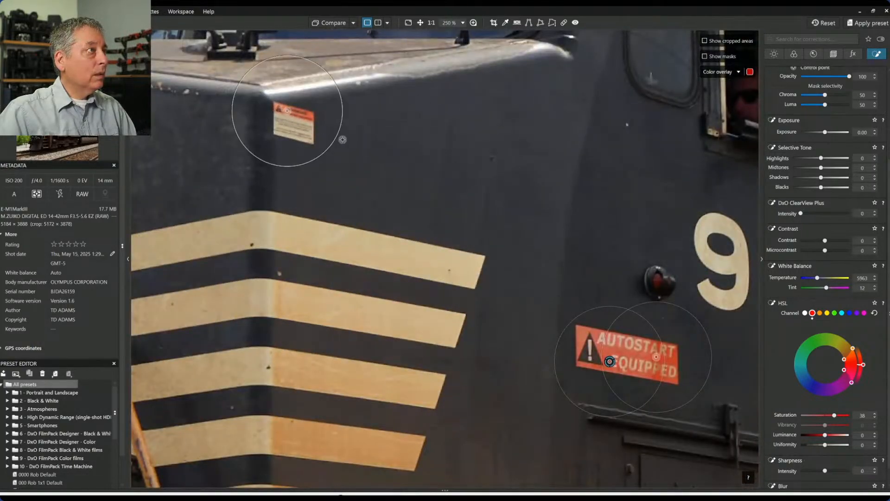
{"action": "scroll", "coordinate": [333, 146], "scroll_direction": "down", "scroll_amount": 3}
{"action": "scroll", "coordinate": [333, 146], "scroll_direction": "down", "scroll_amount": 4}
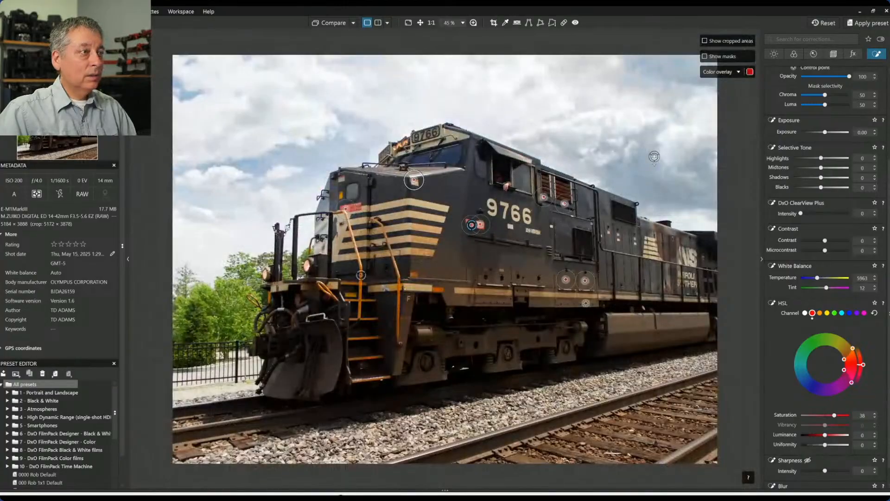
{"action": "key", "text": "Escape"}
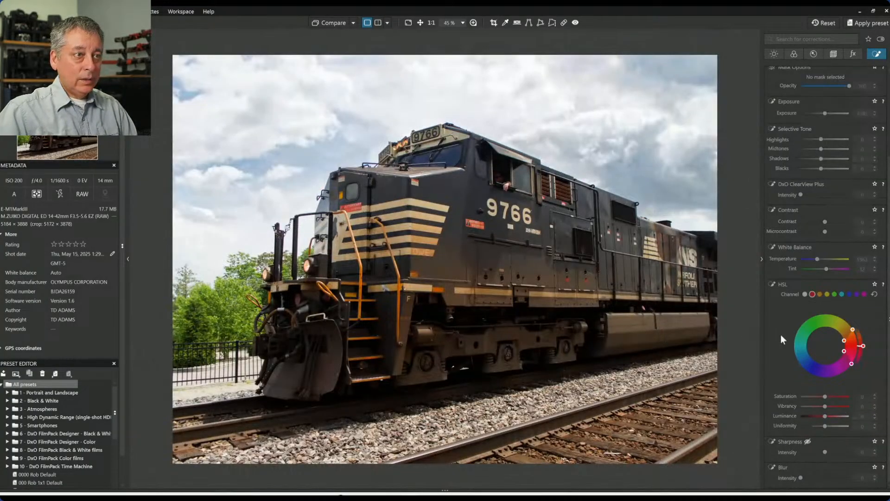
Try darkening the whole photo with the global exposure correction, and reset it to 0.00.
{"action": "scroll", "coordinate": [797, 191], "scroll_direction": "up", "scroll_amount": 3}
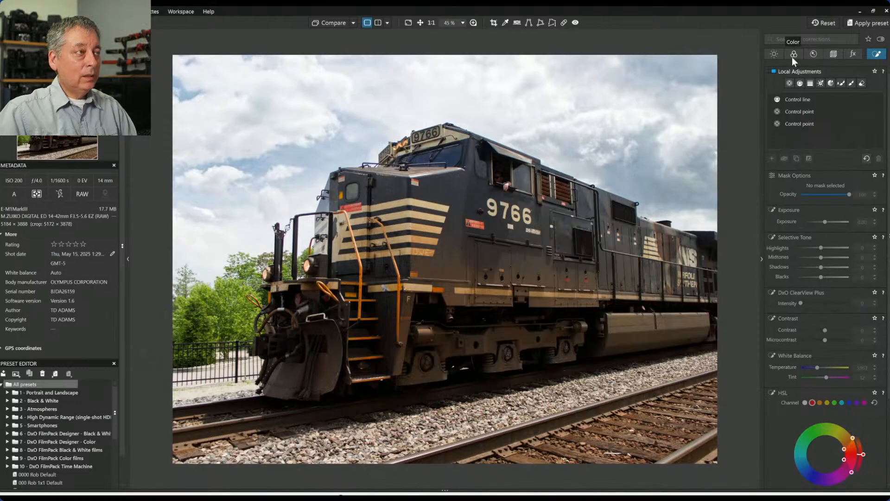
{"action": "left_click", "coordinate": [776, 53]}
{"action": "left_click", "coordinate": [822, 92]}
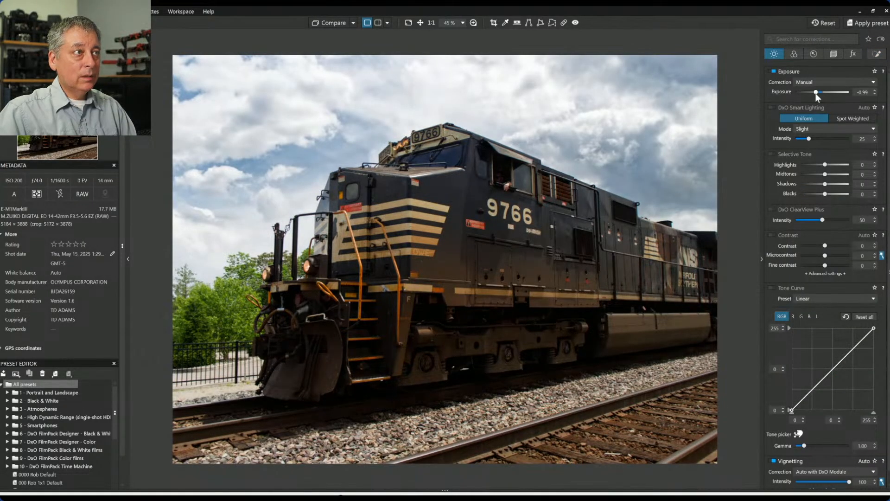
{"action": "left_click_drag", "start_coordinate": [816, 94], "coordinate": [813, 93]}
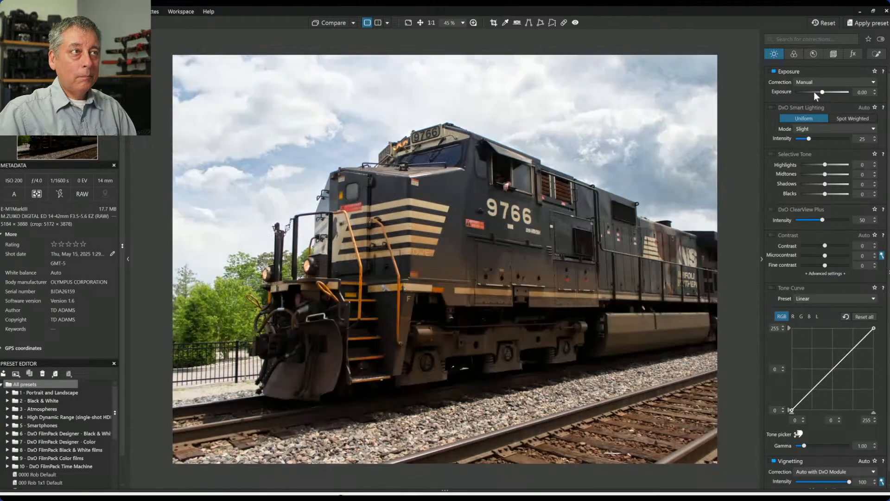
Set the sky control line mask's exposure to -1.29 and chroma selectivity to 55, shift its line lower, and deselect the mask.
{"action": "left_click", "coordinate": [876, 54]}
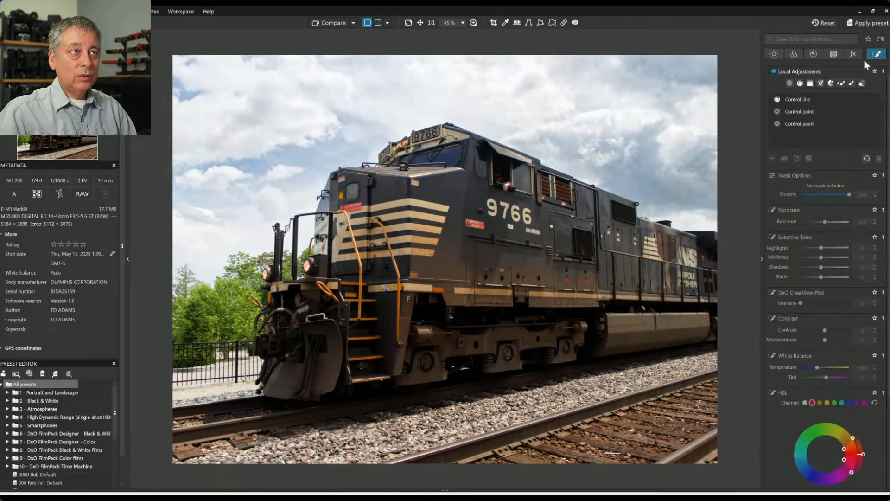
{"action": "left_click", "coordinate": [794, 98]}
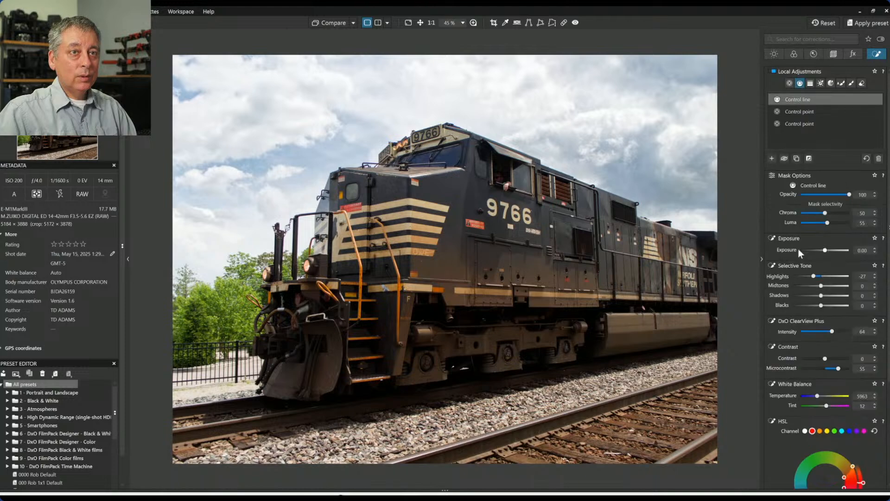
{"action": "left_click_drag", "start_coordinate": [826, 250], "coordinate": [818, 251]}
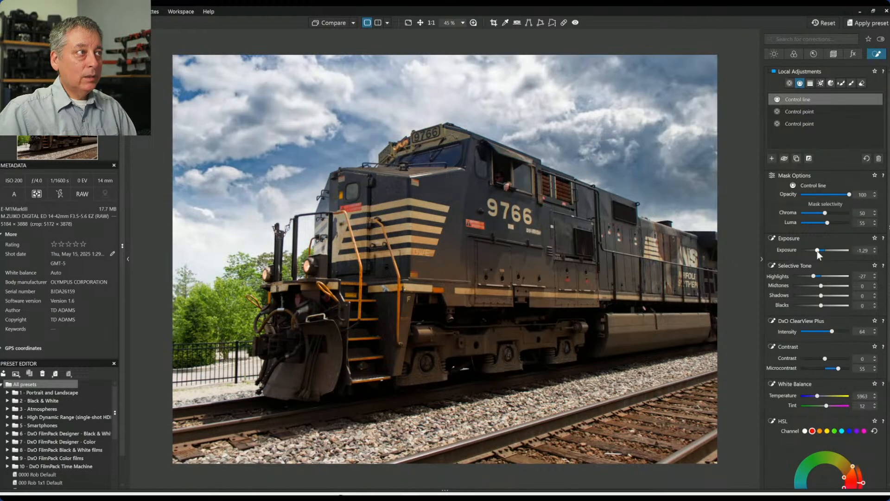
{"action": "left_click_drag", "start_coordinate": [655, 157], "coordinate": [681, 279]}
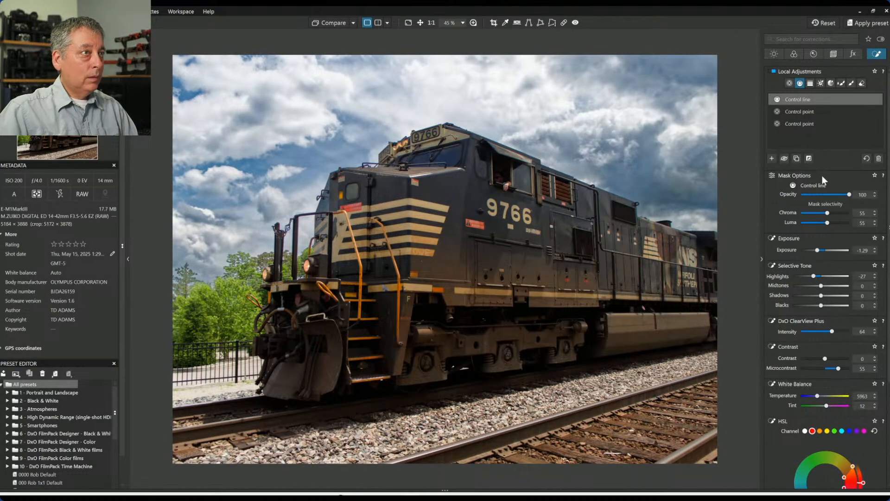
{"action": "left_click", "coordinate": [797, 97]}
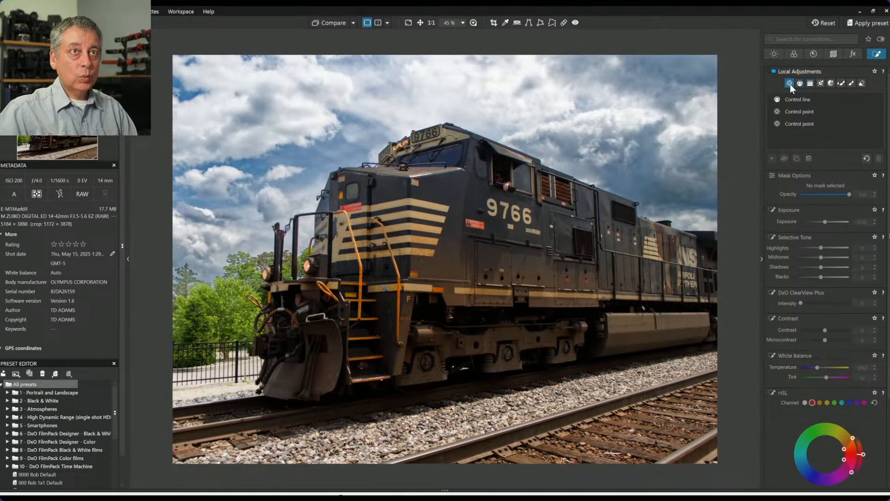
Sample the locomotive's dark cab side with the global HSL color picker to identify its color channel.
{"action": "left_click", "coordinate": [774, 57]}
{"action": "left_click", "coordinate": [793, 55]}
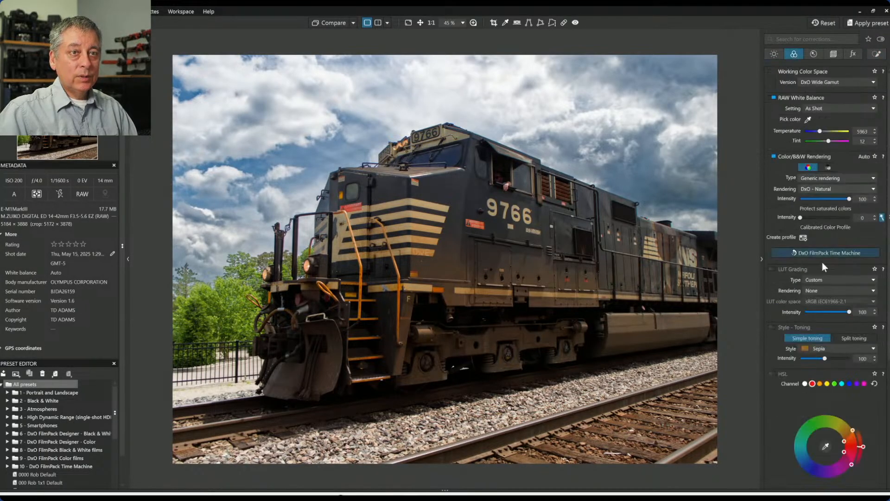
{"action": "left_click", "coordinate": [825, 447]}
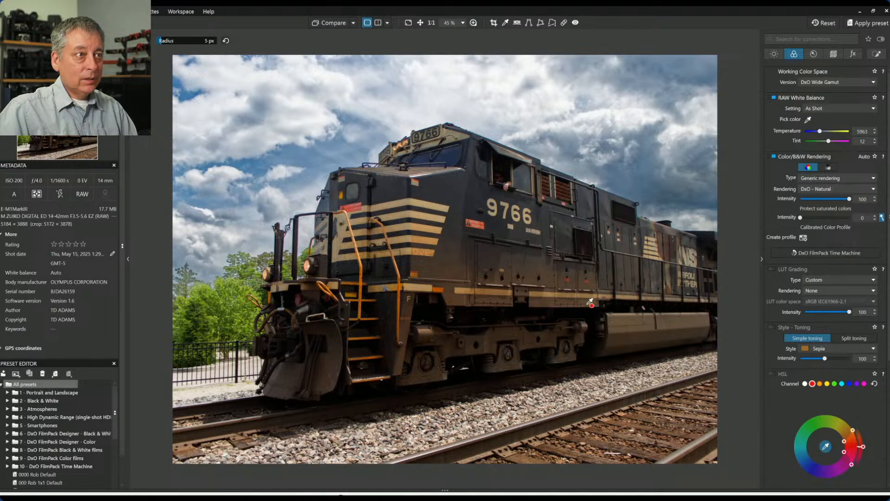
{"action": "left_click", "coordinate": [477, 199]}
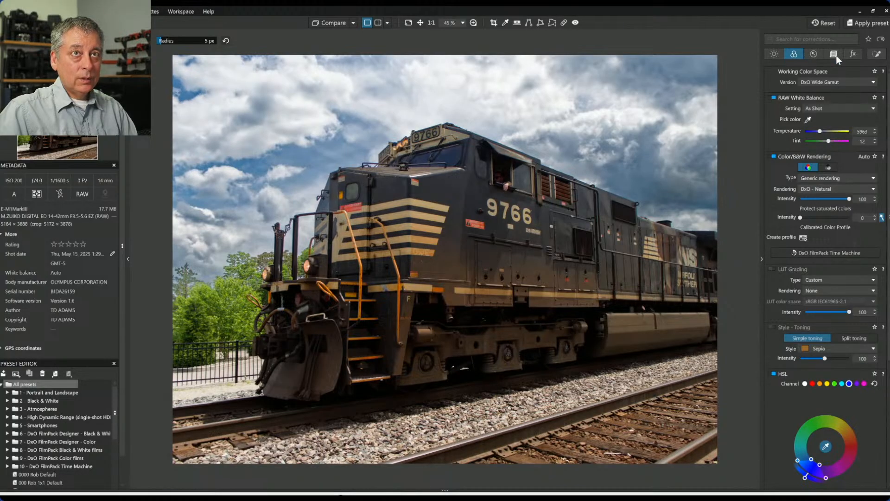
{"action": "left_click", "coordinate": [870, 54]}
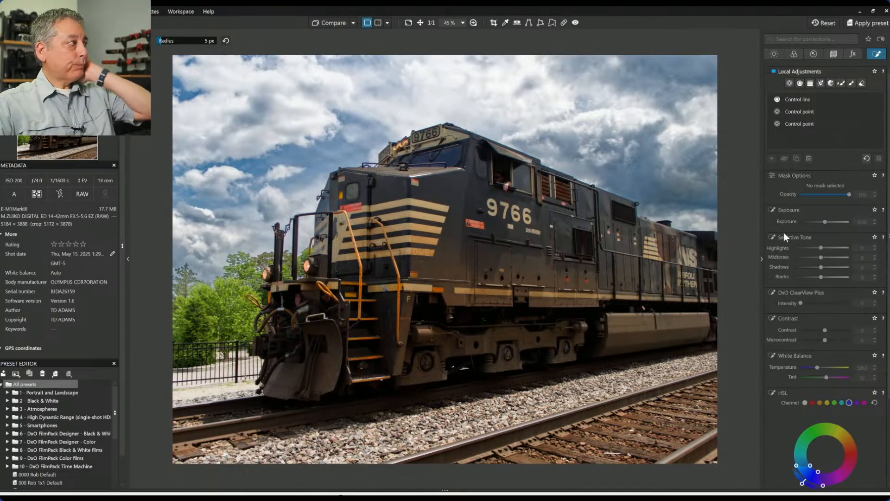
{"action": "scroll", "coordinate": [799, 232], "scroll_direction": "down", "scroll_amount": 2}
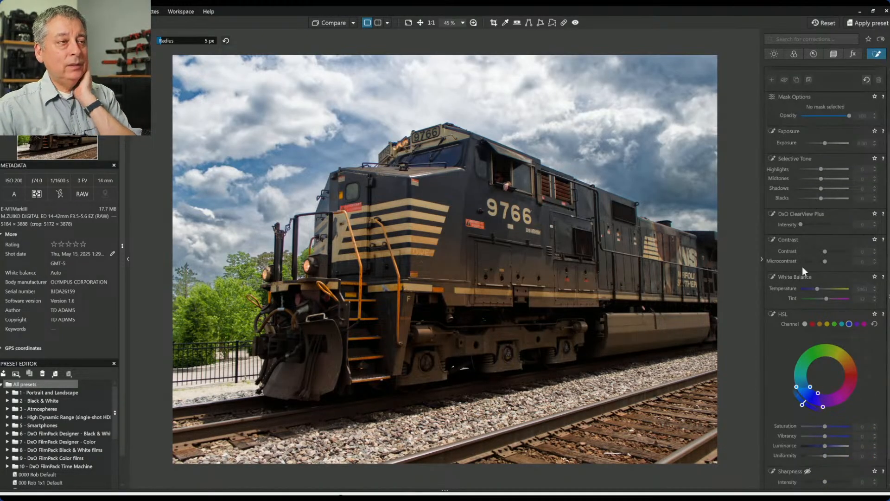
{"action": "scroll", "coordinate": [802, 270], "scroll_direction": "up", "scroll_amount": 2}
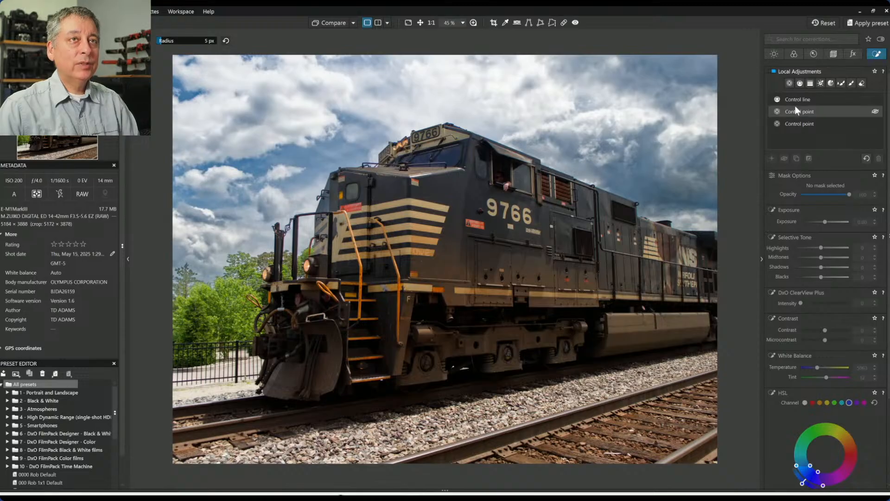
{"action": "left_click", "coordinate": [772, 53]}
{"action": "left_click", "coordinate": [795, 54]}
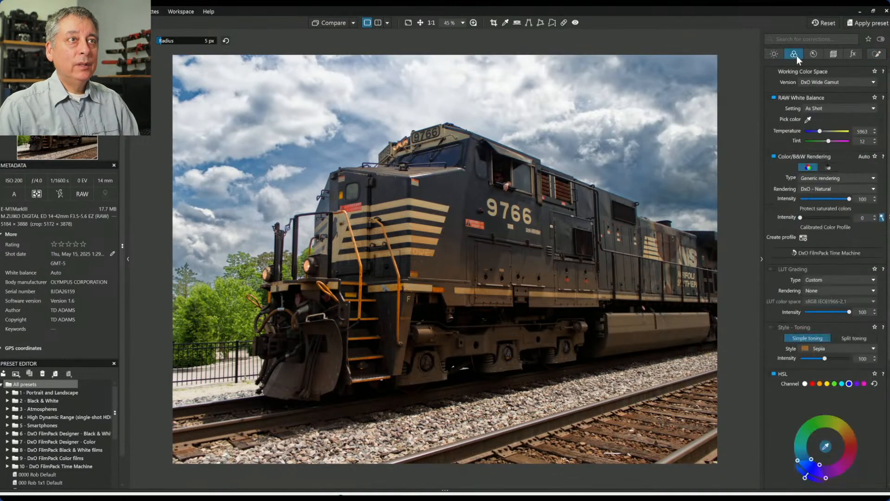
Create a new control point mask on the locomotive's dark cab side and enlarge its circle to cover most of the cab.
{"action": "left_click", "coordinate": [876, 54]}
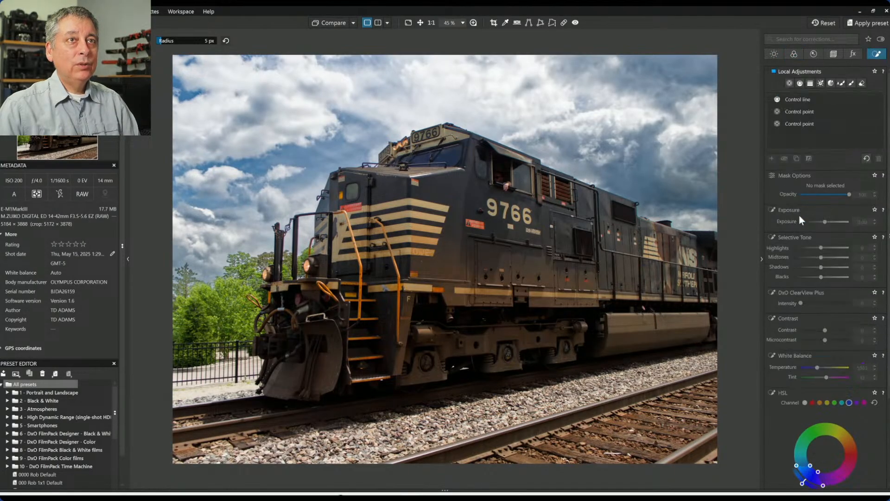
{"action": "left_click", "coordinate": [790, 83]}
{"action": "left_click", "coordinate": [478, 199]}
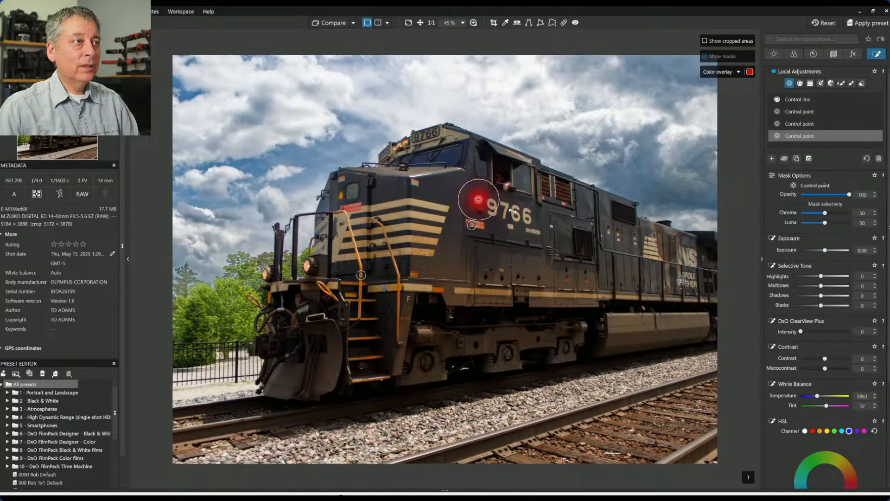
{"action": "scroll", "coordinate": [781, 371], "scroll_direction": "down", "scroll_amount": 3}
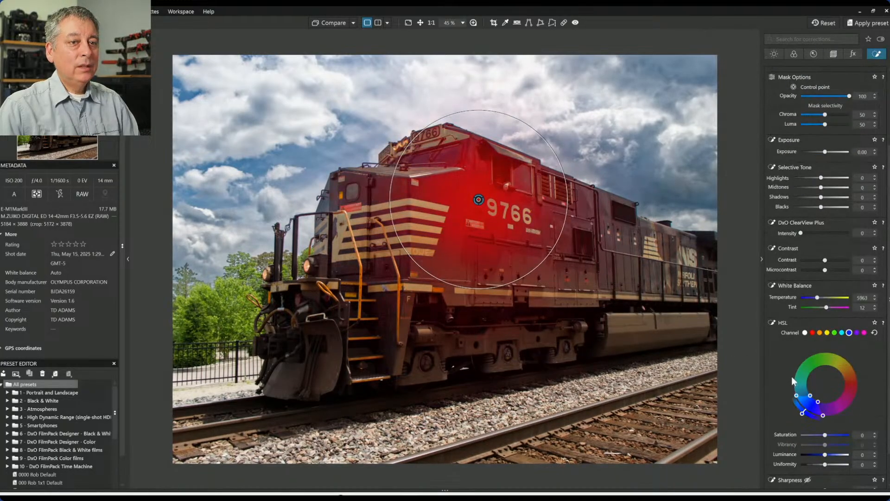
{"action": "left_click", "coordinate": [805, 332]}
{"action": "left_click", "coordinate": [812, 333]}
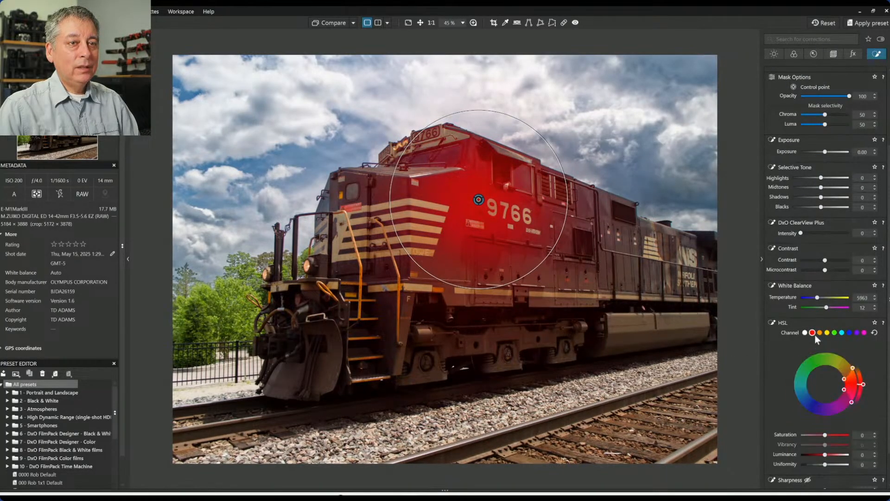
{"action": "left_click", "coordinate": [835, 332]}
{"action": "left_click", "coordinate": [849, 333]}
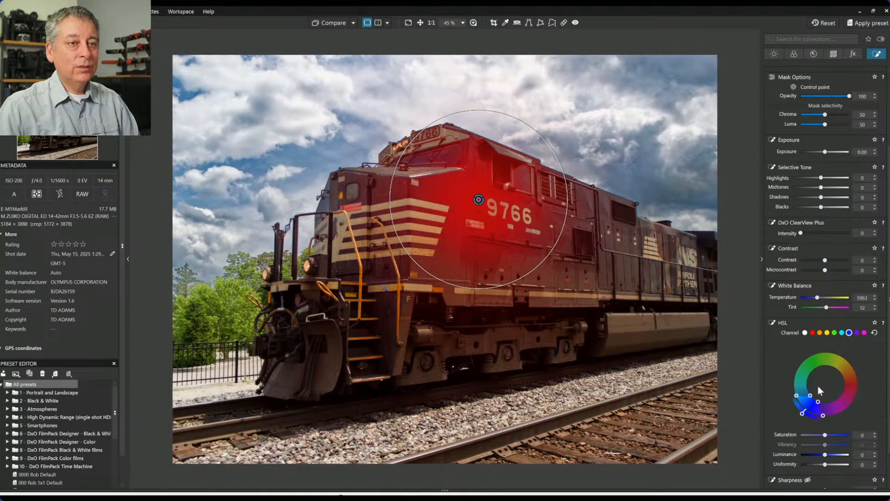
{"action": "left_click", "coordinate": [775, 323]}
{"action": "left_click", "coordinate": [805, 320]}
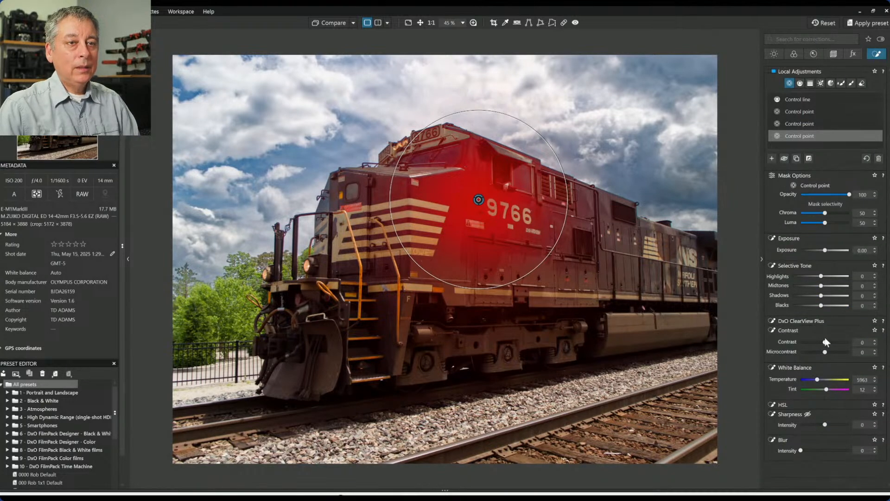
{"action": "left_click", "coordinate": [819, 322]}
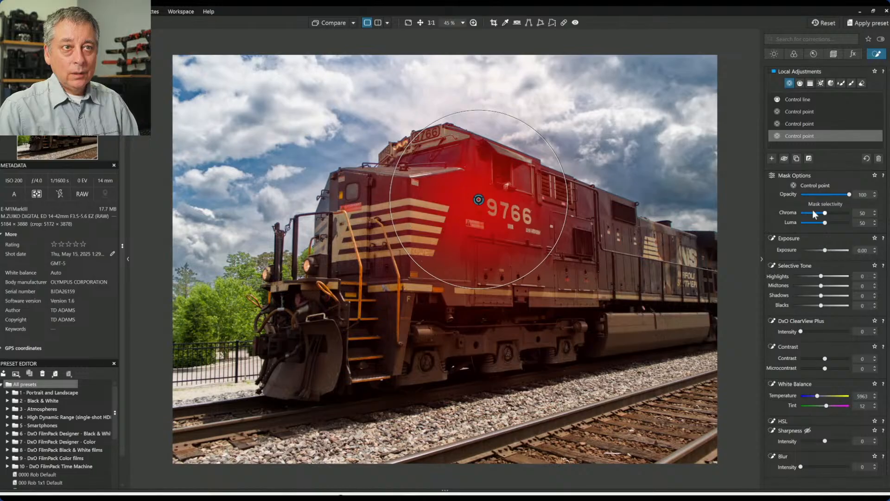
{"action": "double_click", "coordinate": [803, 137]}
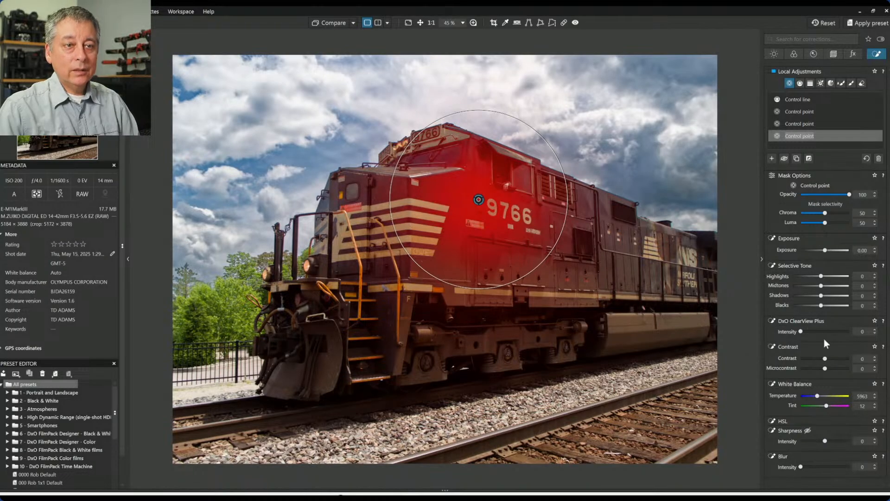
{"action": "left_click", "coordinate": [825, 422]}
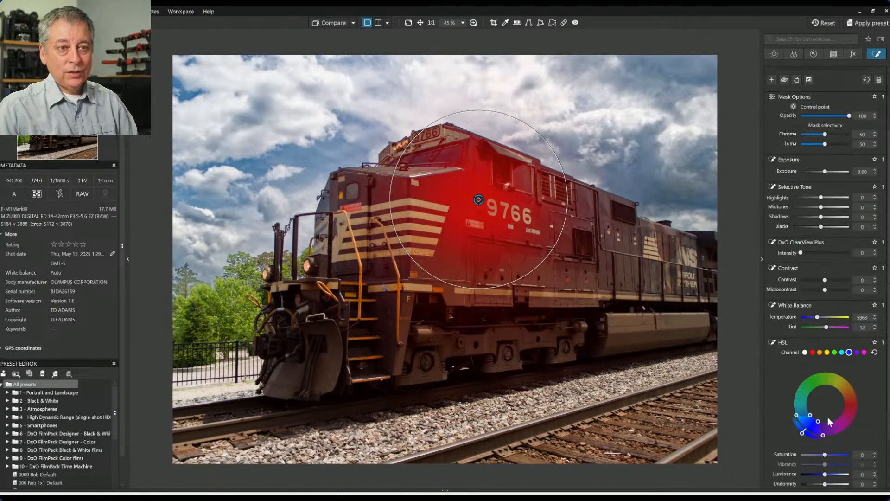
{"action": "scroll", "coordinate": [828, 416], "scroll_direction": "down", "scroll_amount": 3}
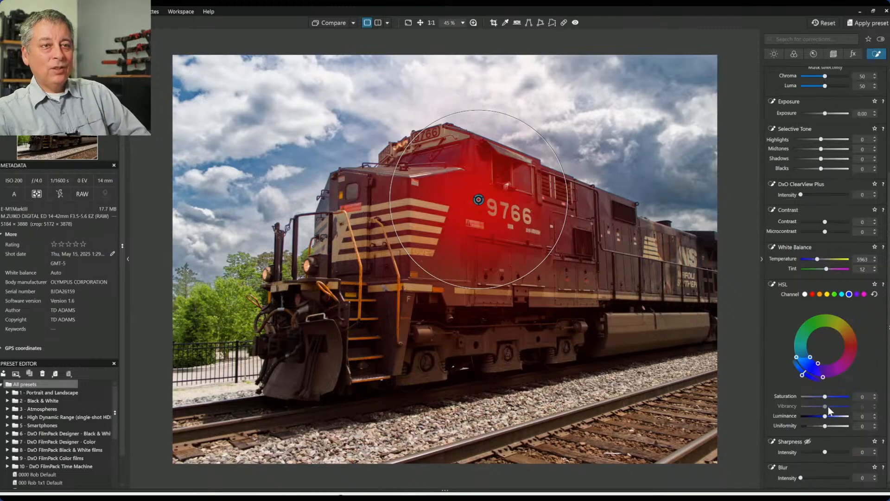
Sample the yellow handrail with the global HSL color picker and check which channel it selects in the cab mask's local HSL.
{"action": "left_click", "coordinate": [793, 54]}
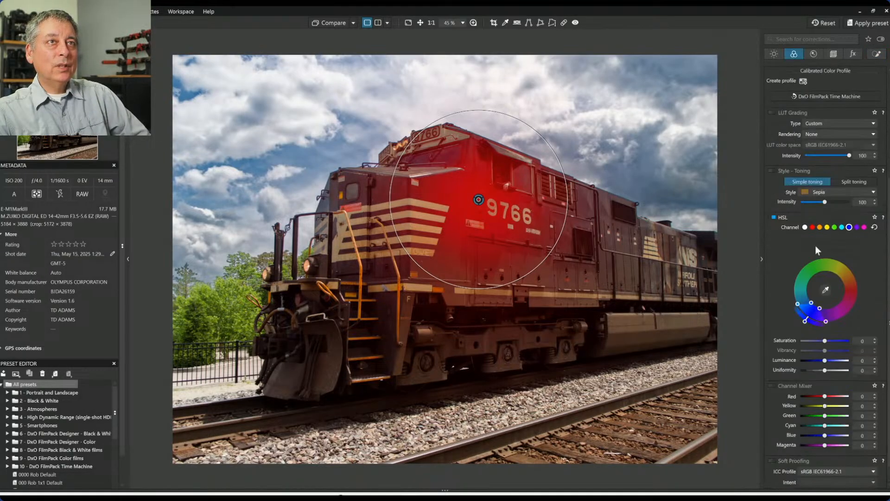
{"action": "left_click", "coordinate": [826, 290]}
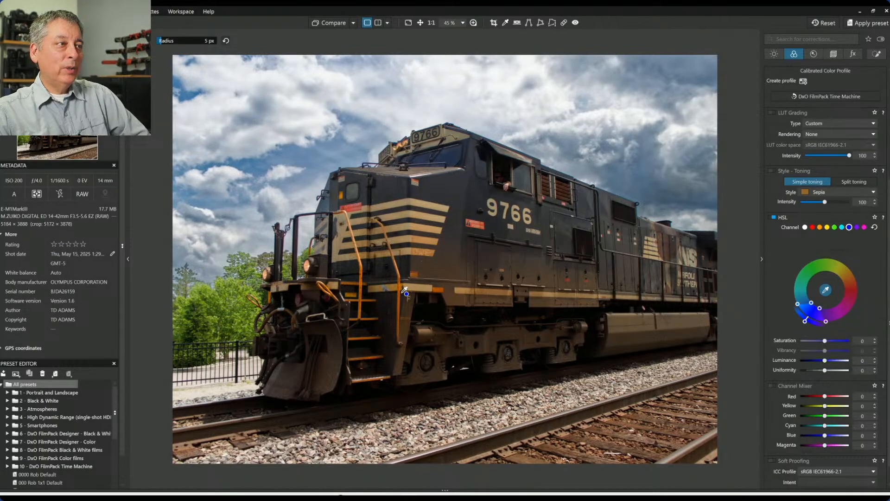
{"action": "left_click", "coordinate": [362, 251]}
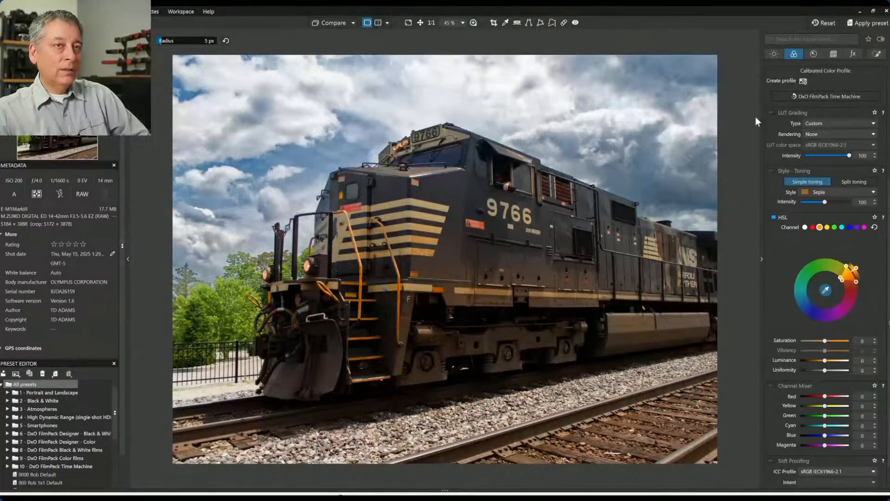
{"action": "left_click", "coordinate": [878, 53]}
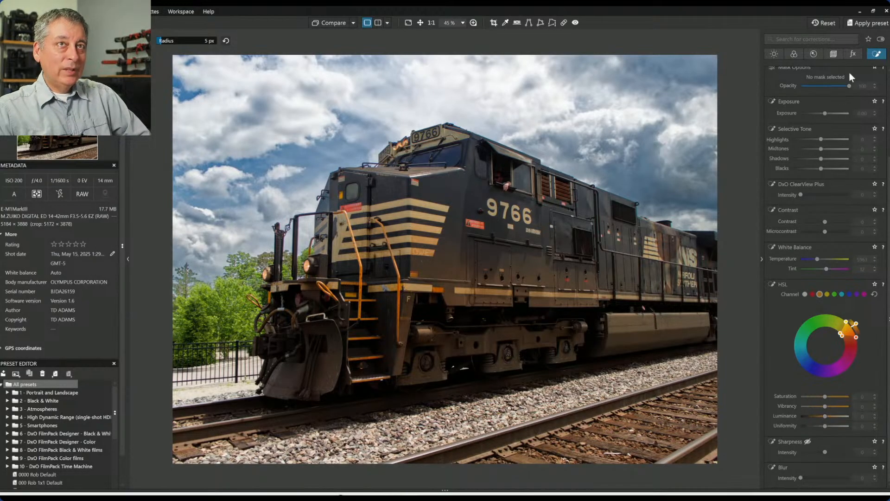
{"action": "scroll", "coordinate": [835, 274], "scroll_direction": "up", "scroll_amount": 3}
{"action": "left_click", "coordinate": [792, 134]}
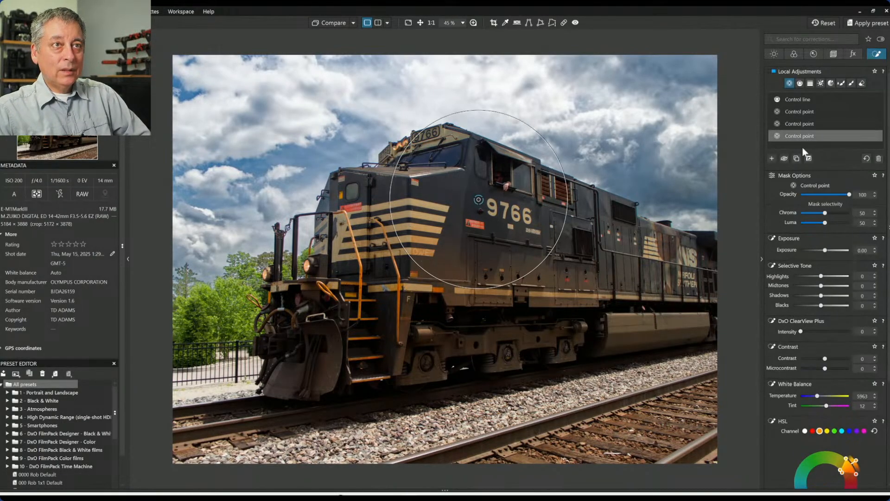
{"action": "scroll", "coordinate": [819, 332], "scroll_direction": "down", "scroll_amount": 2}
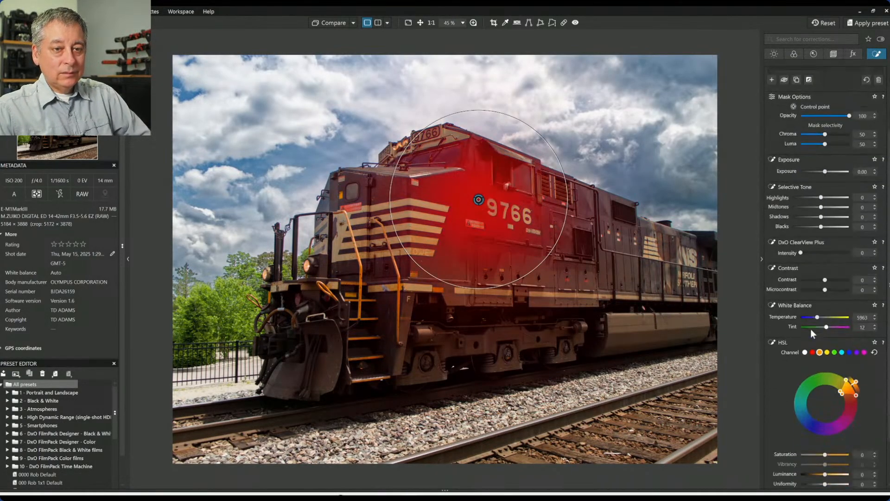
Resample the dark cab side with the global HSL color picker to switch the HSL channel back to blue.
{"action": "left_click", "coordinate": [775, 54]}
{"action": "left_click", "coordinate": [794, 54]}
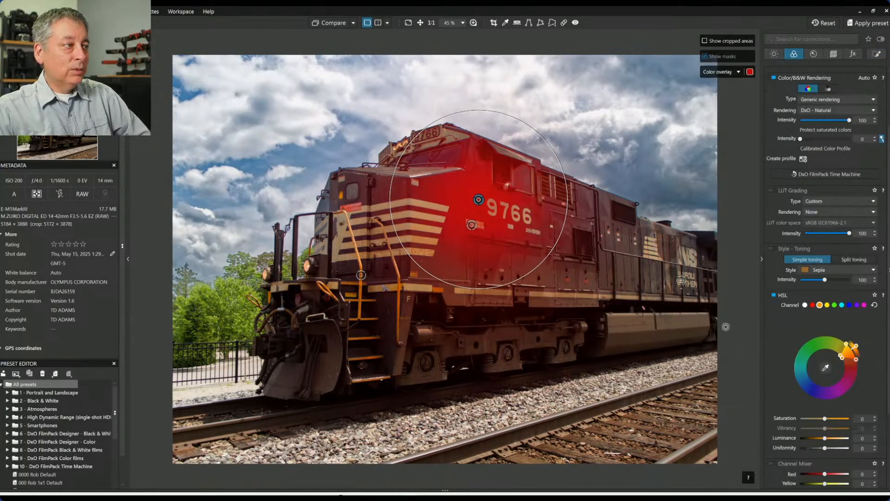
{"action": "left_click", "coordinate": [826, 368]}
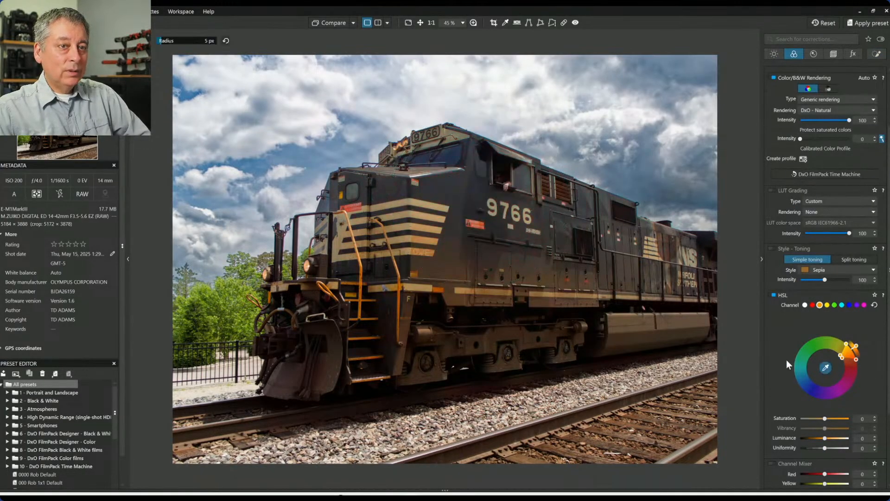
{"action": "left_click", "coordinate": [478, 197]}
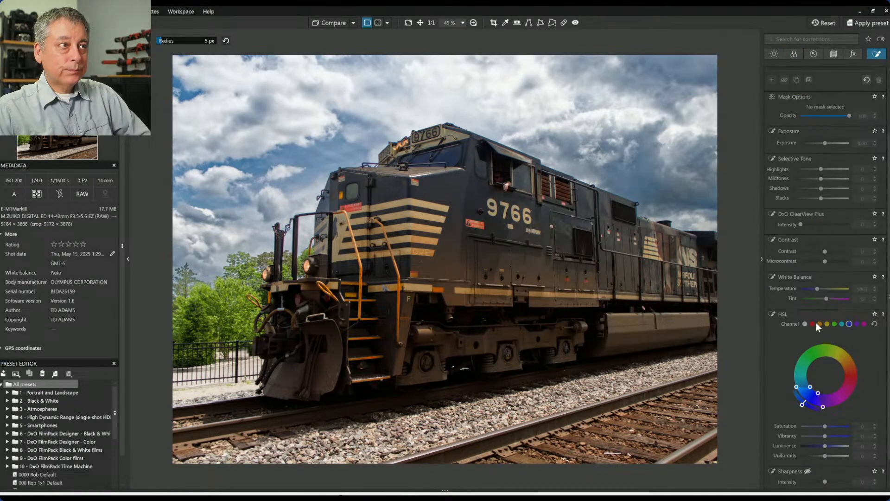
Reselect the cab control point mask and set its blue channel saturation to 46 and luminance to 42.
{"action": "scroll", "coordinate": [812, 195], "scroll_direction": "up", "scroll_amount": 3}
{"action": "left_click", "coordinate": [799, 138]}
{"action": "scroll", "coordinate": [829, 338], "scroll_direction": "down", "scroll_amount": 4}
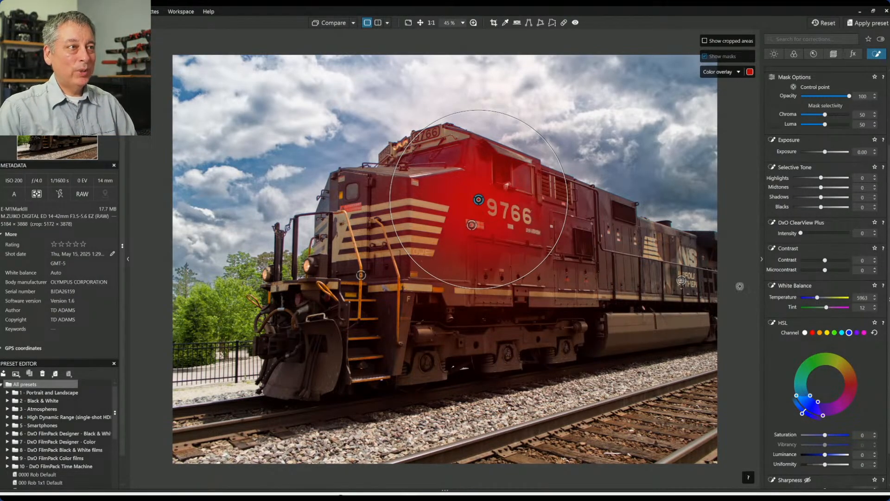
{"action": "left_click_drag", "start_coordinate": [826, 435], "coordinate": [835, 456]}
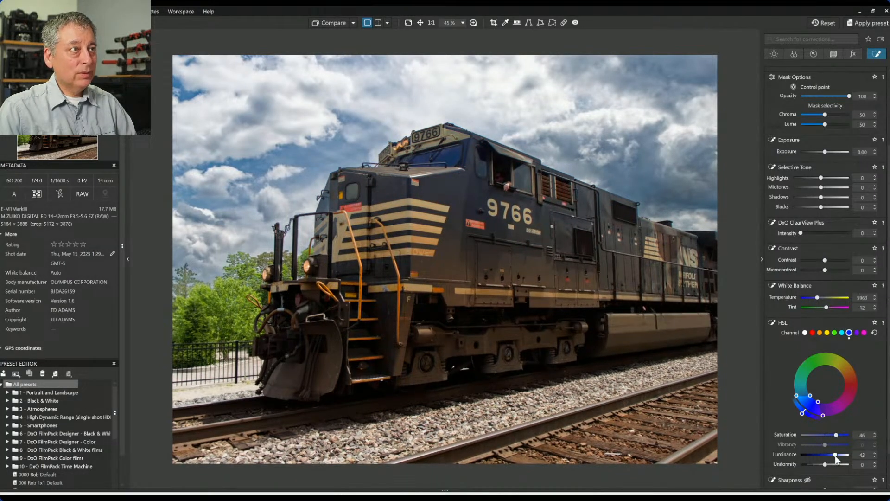
Set the cab mask's microcontrast to 33, ClearView Plus intensity to 13 and midtones to 69.
{"action": "left_click_drag", "start_coordinate": [823, 272], "coordinate": [833, 271]}
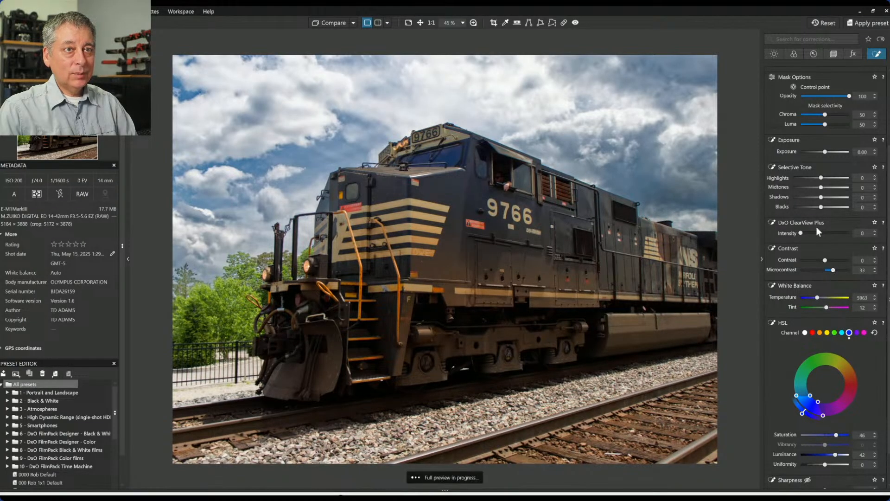
{"action": "left_click_drag", "start_coordinate": [802, 235], "coordinate": [808, 233]}
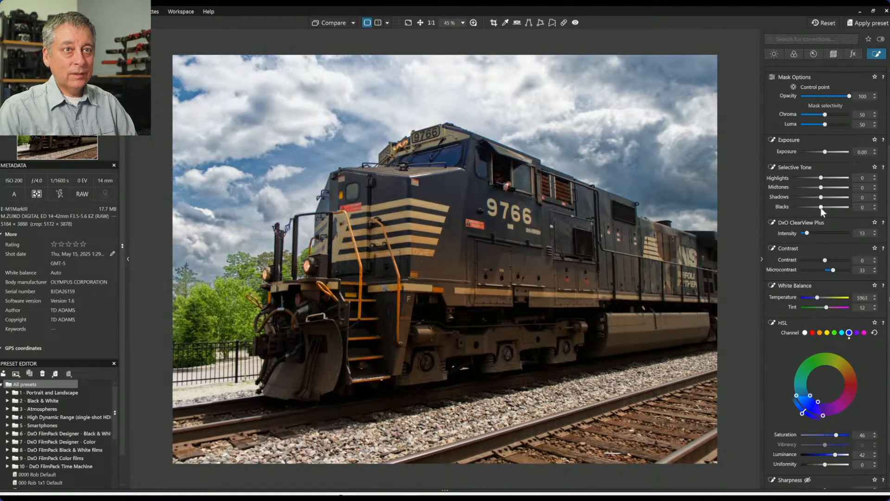
{"action": "left_click_drag", "start_coordinate": [822, 187], "coordinate": [832, 190]}
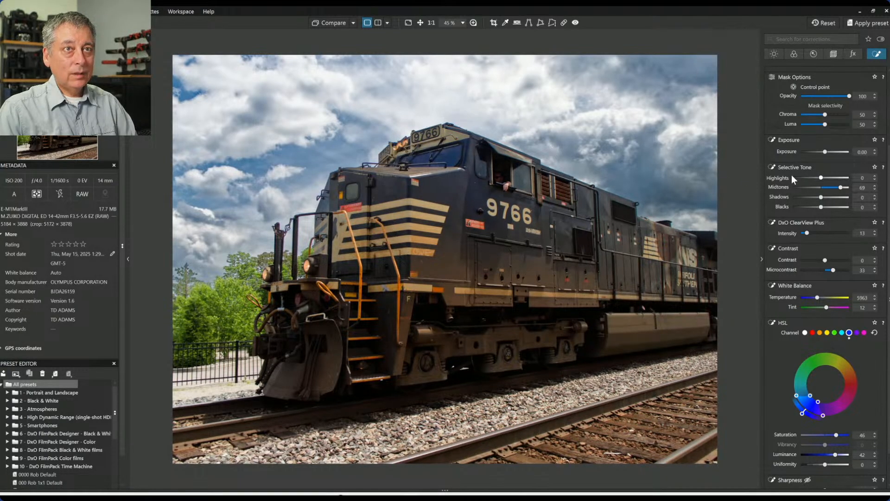
Set the cab mask's chroma selectivity to 60 and extend it with more control points along the locomotive's dark side.
{"action": "scroll", "coordinate": [816, 159], "scroll_direction": "up", "scroll_amount": 1}
{"action": "scroll", "coordinate": [824, 134], "scroll_direction": "up", "scroll_amount": 2}
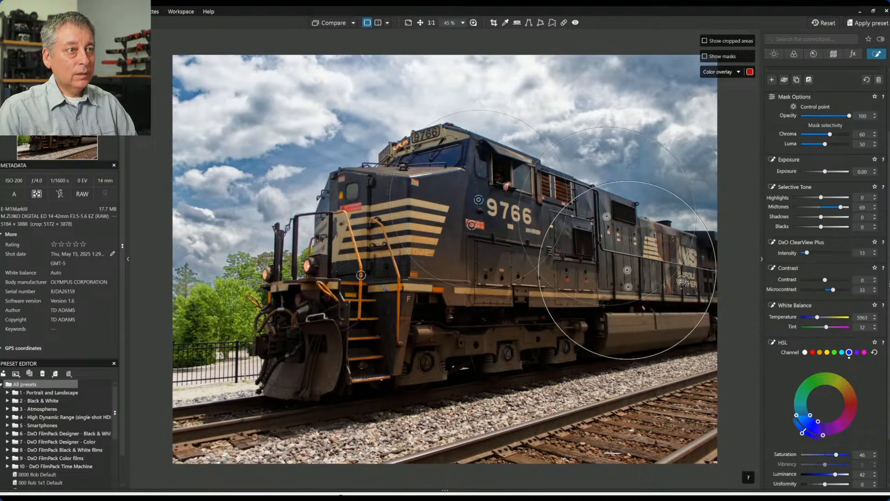
{"action": "left_click", "coordinate": [488, 257]}
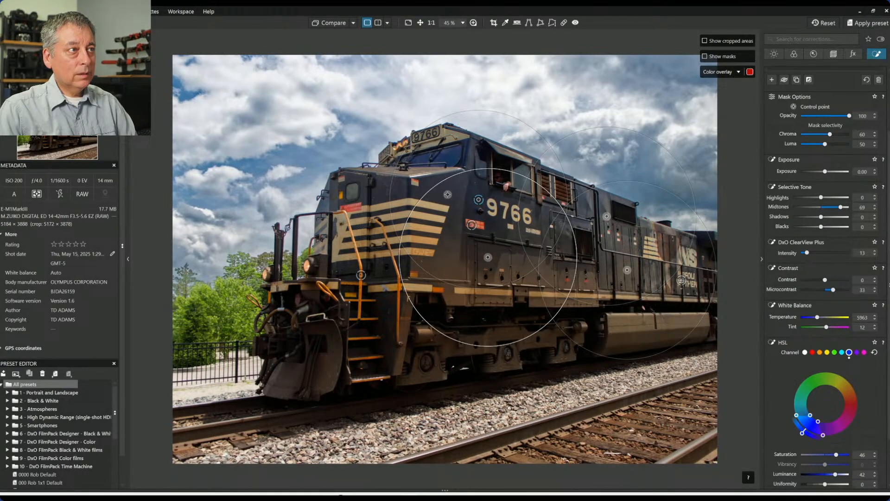
Set the cab mask's blue saturation to 55, shrink the upper rear control point's circle, and deselect the mask.
{"action": "left_click_drag", "start_coordinate": [836, 456], "coordinate": [838, 455]}
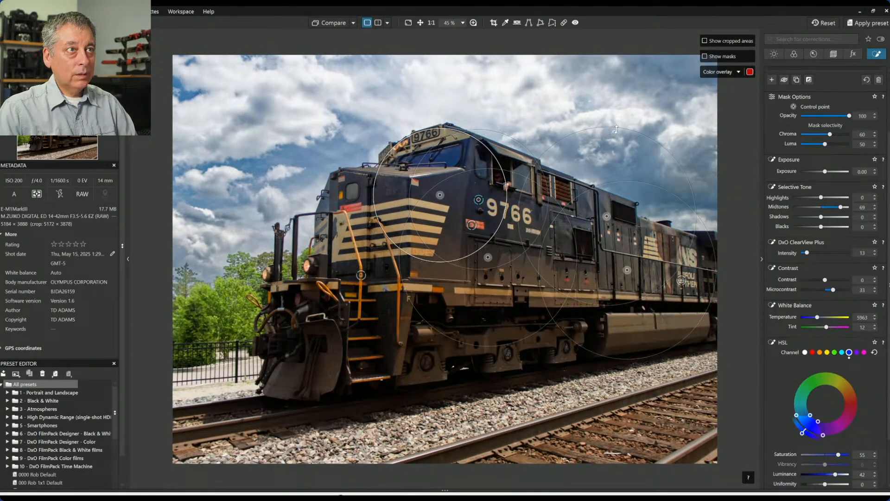
{"action": "left_click_drag", "start_coordinate": [608, 161], "coordinate": [608, 178]}
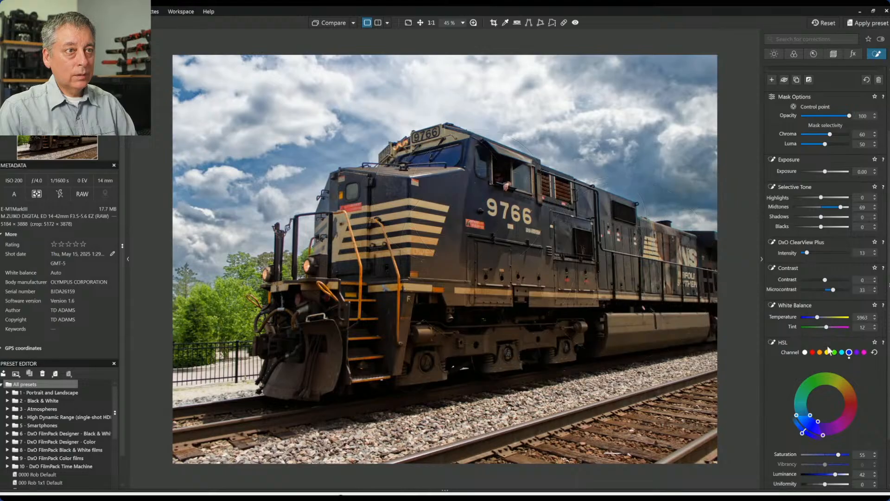
{"action": "left_click", "coordinate": [782, 355]}
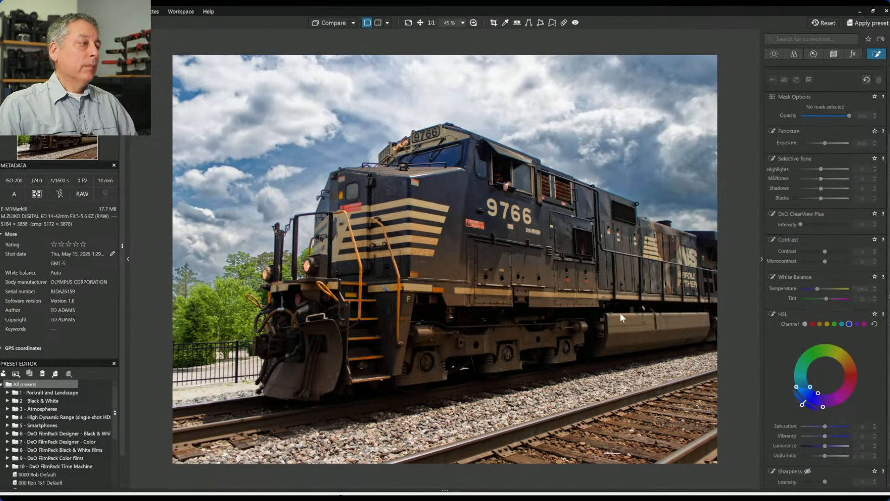
Create a new control point mask on the locomotive's front windshield with ClearView Plus intensity 50 and microcontrast 71.
{"action": "scroll", "coordinate": [779, 278], "scroll_direction": "up", "scroll_amount": 2}
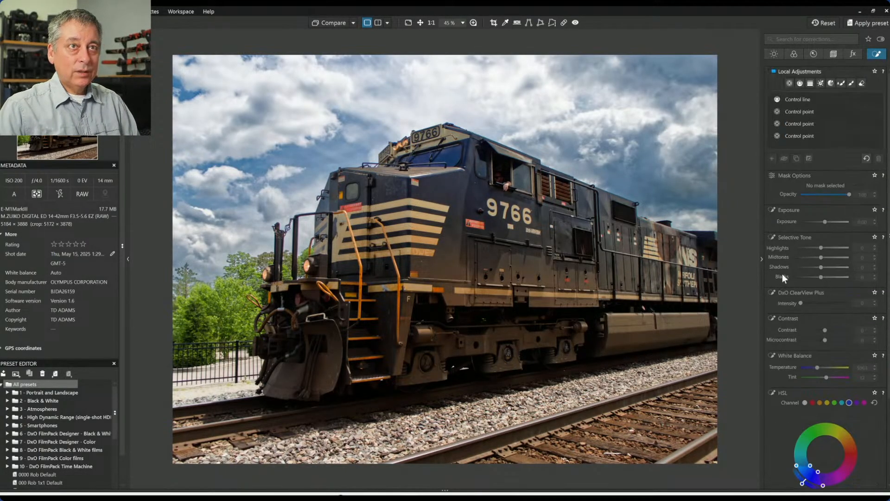
{"action": "left_click", "coordinate": [790, 84]}
{"action": "left_click", "coordinate": [446, 160]}
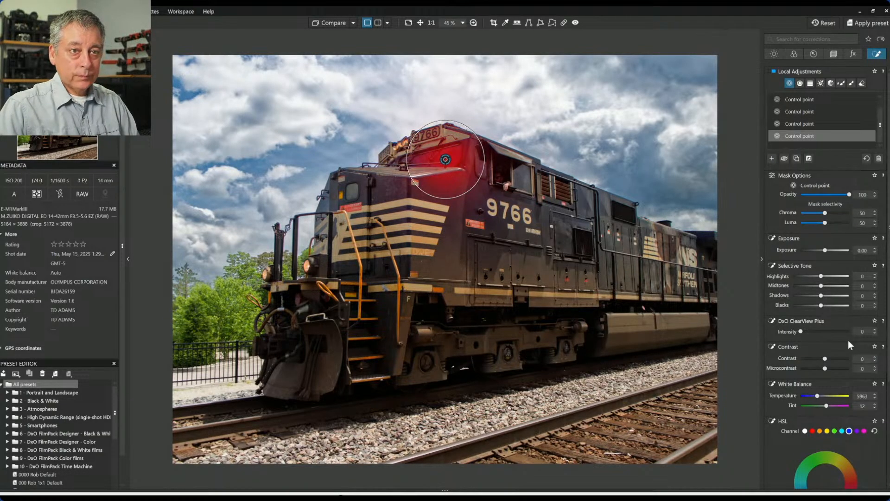
{"action": "left_click", "coordinate": [826, 332]}
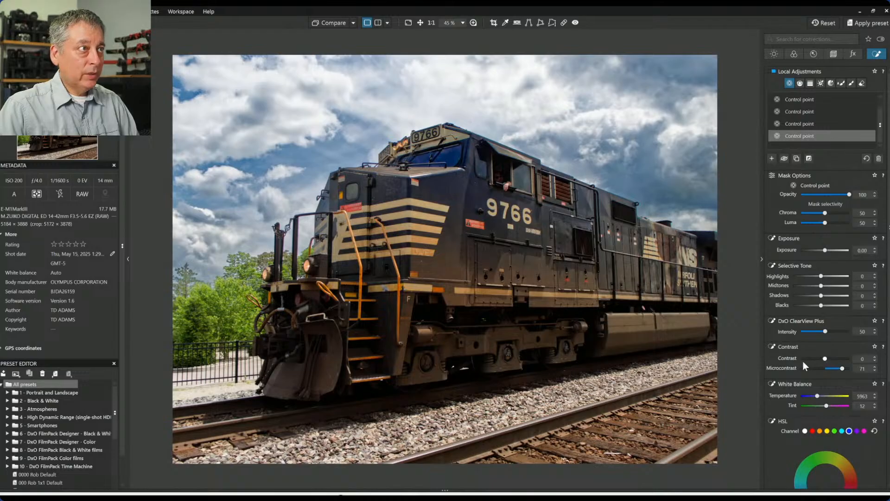
Set the windshield mask's vibrancy to -42 in the HSL channel for all colors.
{"action": "scroll", "coordinate": [818, 392], "scroll_direction": "down", "scroll_amount": 3}
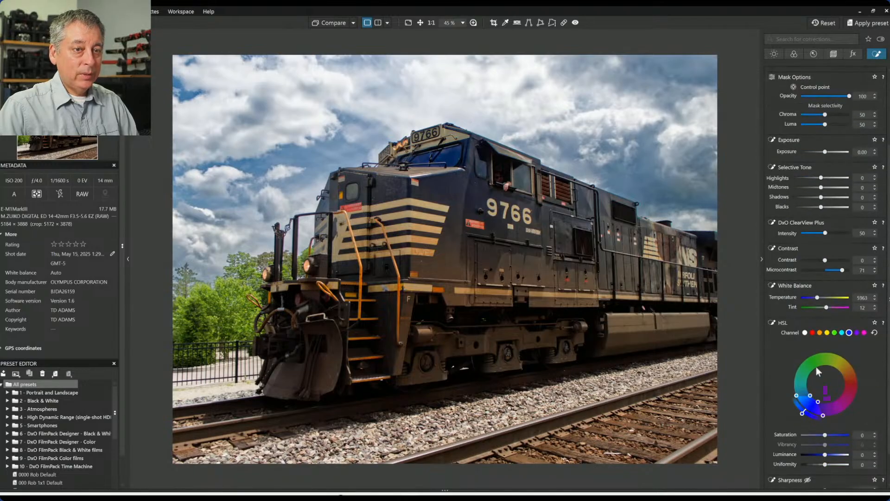
{"action": "left_click", "coordinate": [805, 333]}
{"action": "left_click", "coordinate": [815, 444]}
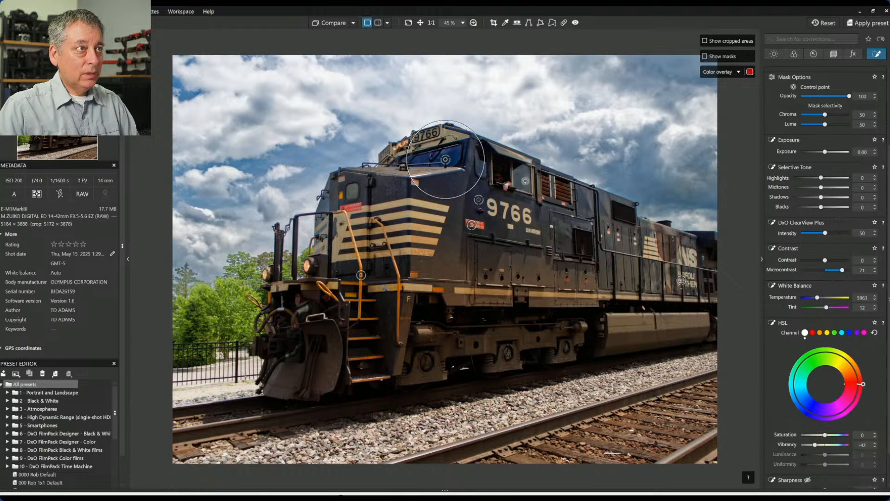
Extend the windshield mask with control points on the side cab window, the dark side panel opening and the nose window, and deselect it.
{"action": "left_click", "coordinate": [585, 245]}
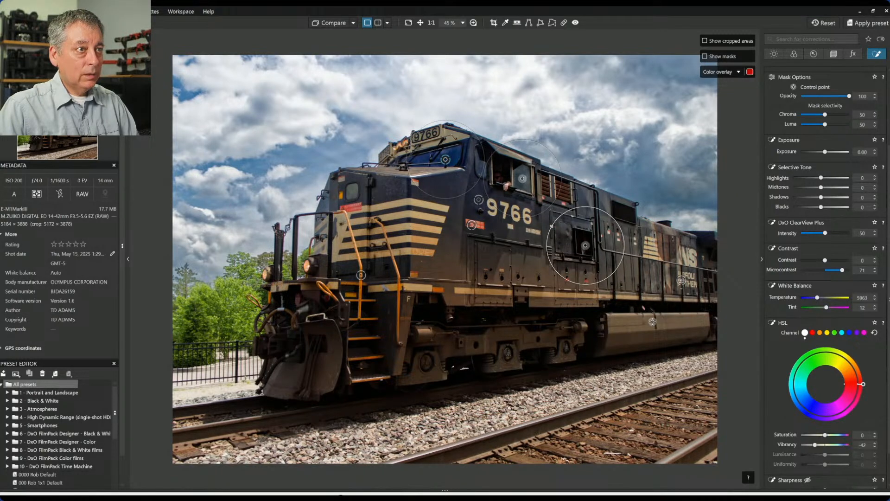
{"action": "left_click", "coordinate": [352, 192]}
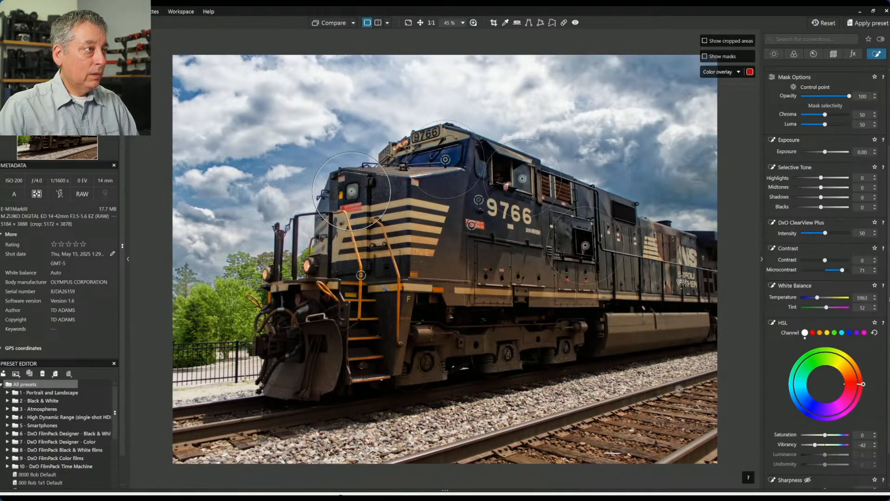
{"action": "key", "text": "Escape"}
{"action": "scroll", "coordinate": [797, 286], "scroll_direction": "up", "scroll_amount": 2}
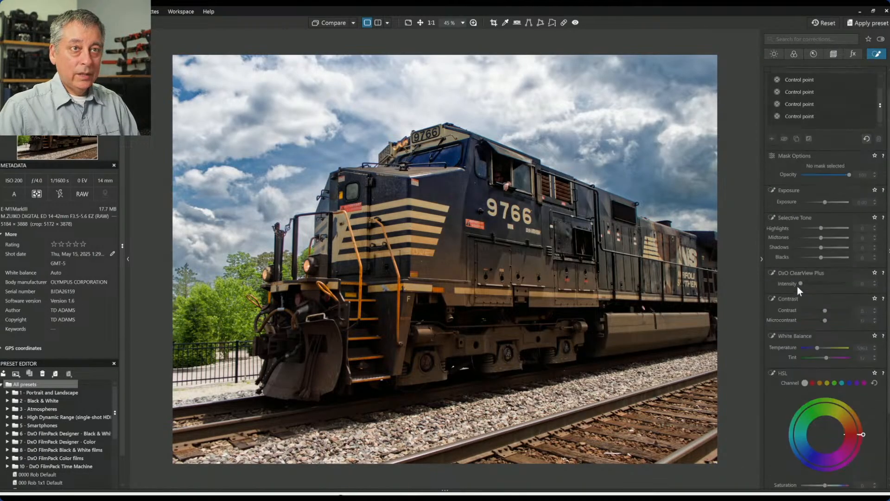
{"action": "scroll", "coordinate": [797, 286], "scroll_direction": "up", "scroll_amount": 1}
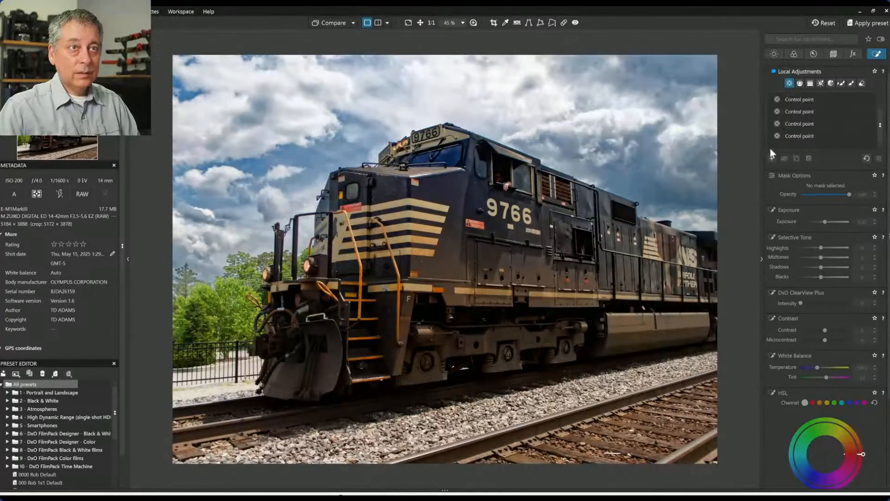
Create a control point mask with a small circle on the roof headlights and extend it to the lower front headlights.
{"action": "scroll", "coordinate": [402, 138], "scroll_direction": "up", "scroll_amount": 2}
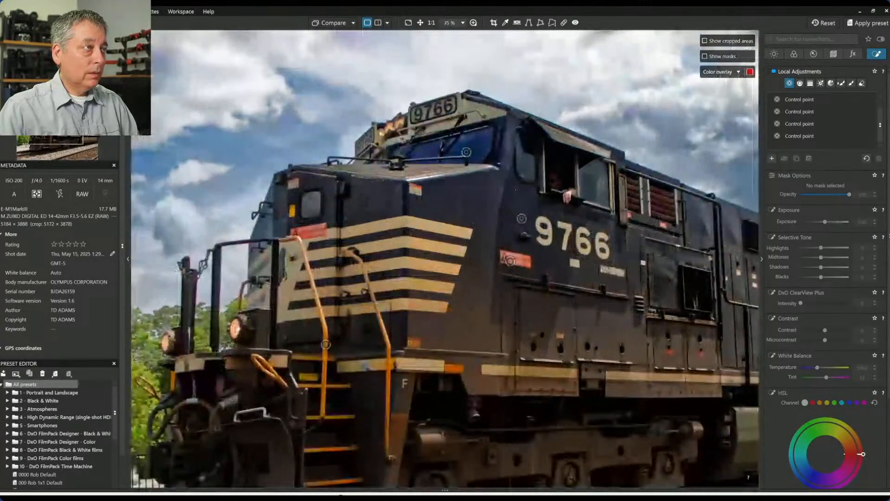
{"action": "left_click", "coordinate": [399, 122]}
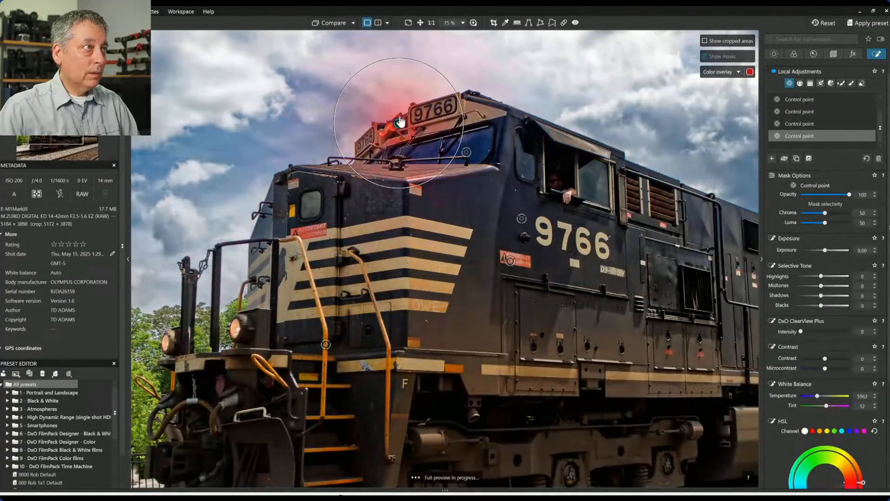
{"action": "left_click_drag", "start_coordinate": [430, 66], "coordinate": [407, 108]}
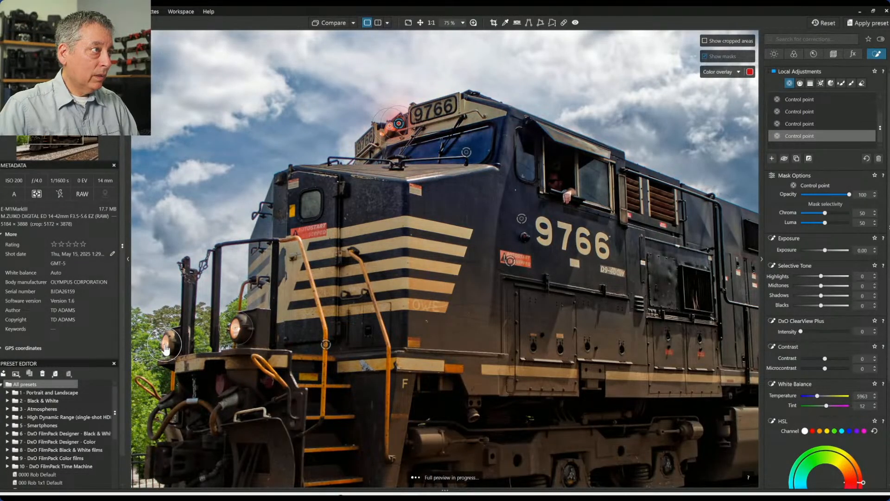
Brighten the headlight mask with exposure 1.87, highlights 52 and midtones 29, and deselect it.
{"action": "left_click", "coordinate": [847, 280]}
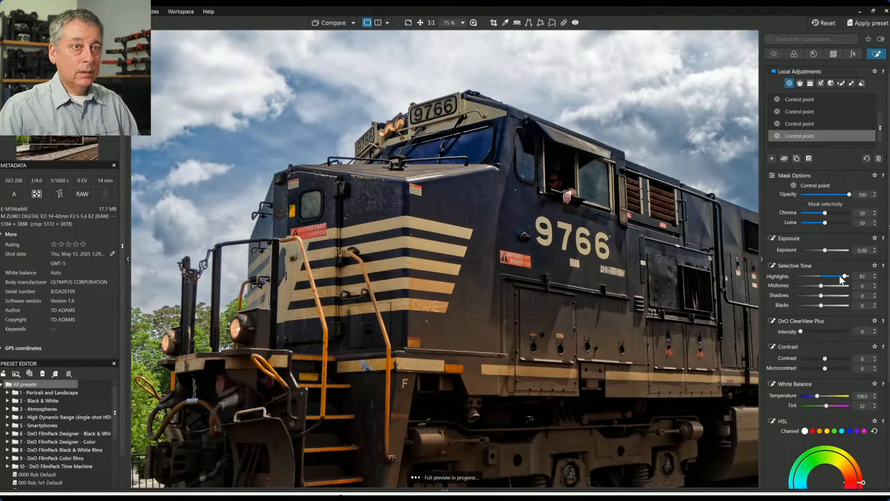
{"action": "left_click", "coordinate": [848, 277]}
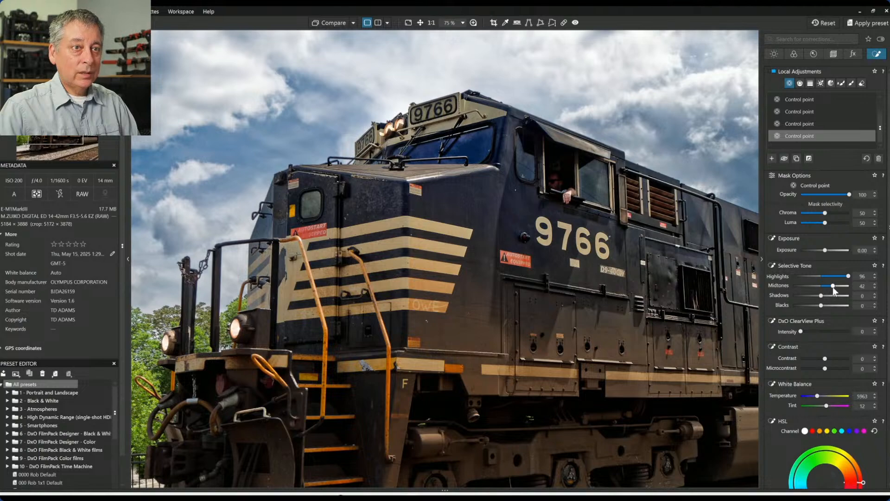
{"action": "left_click_drag", "start_coordinate": [825, 252], "coordinate": [831, 254]}
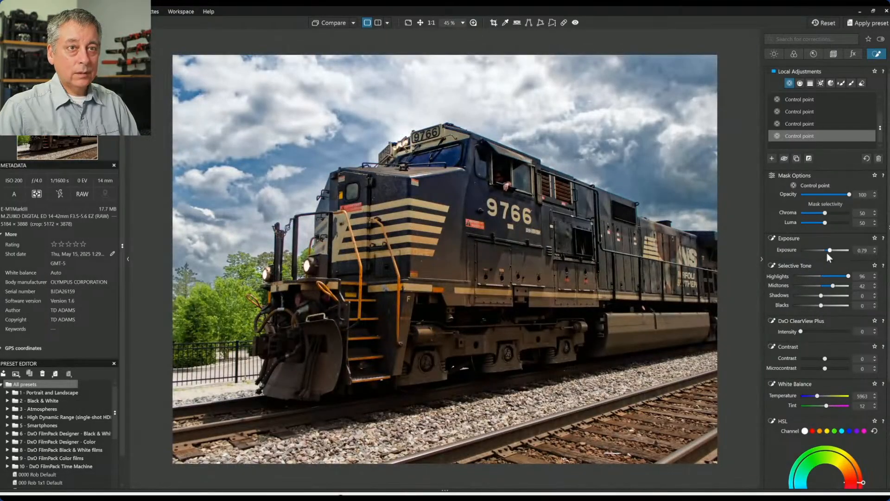
{"action": "left_click_drag", "start_coordinate": [829, 251], "coordinate": [833, 251]}
{"action": "mouse_move", "coordinate": [405, 128]}
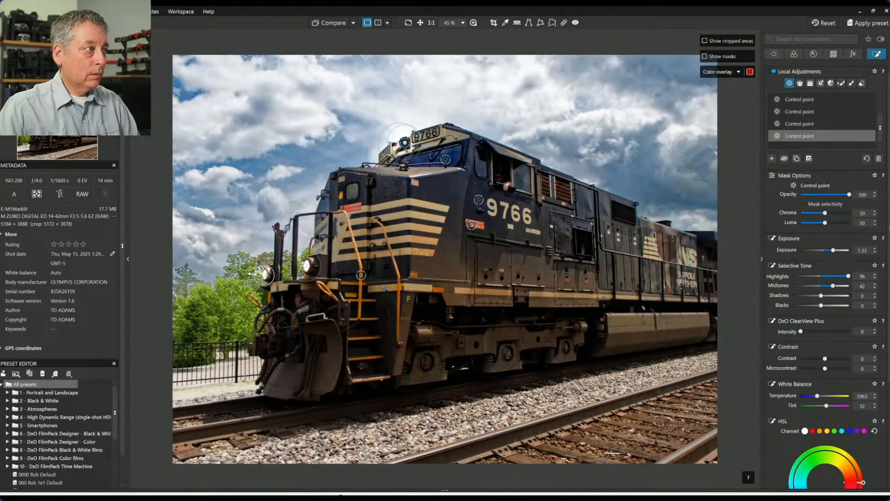
{"action": "left_click", "coordinate": [841, 250]}
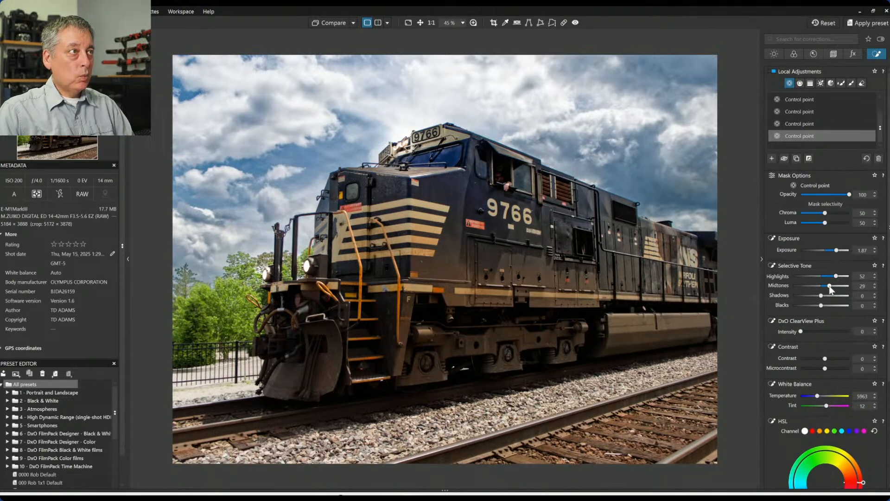
{"action": "left_click", "coordinate": [755, 351]}
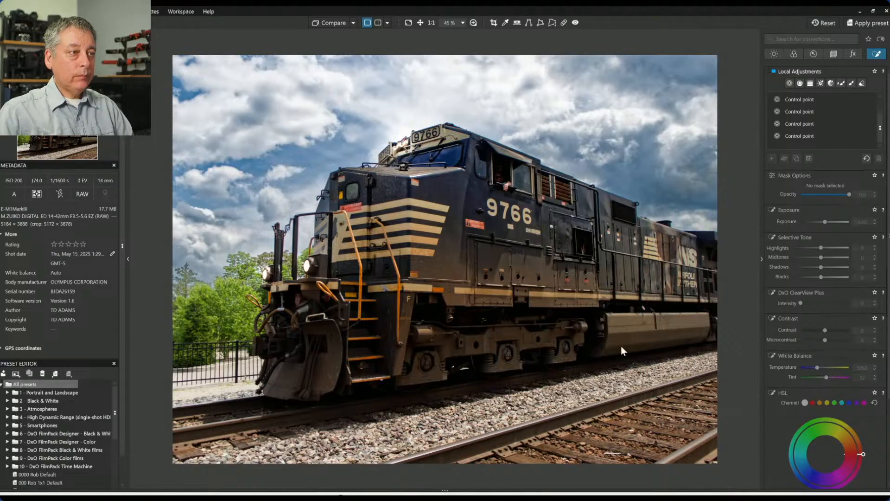
Create a new control point mask on the dark undercarriage, with points below the front wheel and beside the middle and rear wheels.
{"action": "left_click", "coordinate": [790, 83]}
{"action": "scroll", "coordinate": [454, 358], "scroll_direction": "up", "scroll_amount": 2}
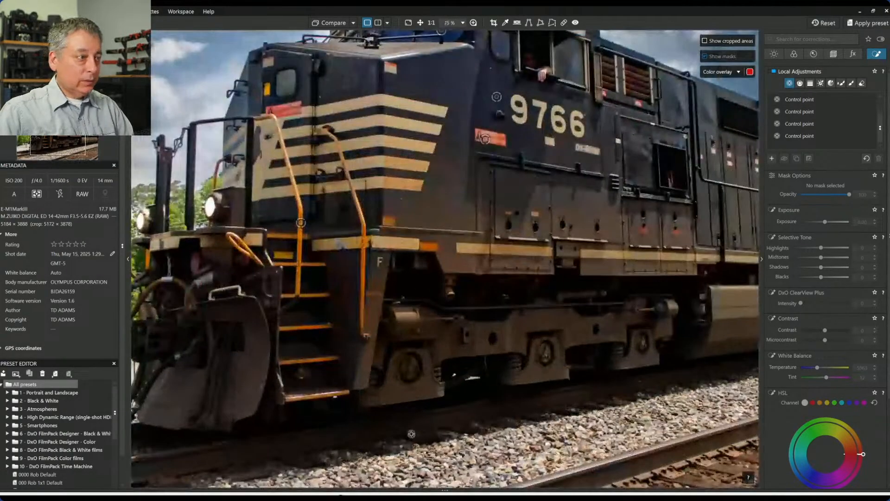
{"action": "left_click", "coordinate": [387, 414]}
{"action": "left_click", "coordinate": [493, 372]}
{"action": "left_click_drag", "start_coordinate": [513, 390], "coordinate": [536, 401]}
{"action": "left_click", "coordinate": [613, 372]}
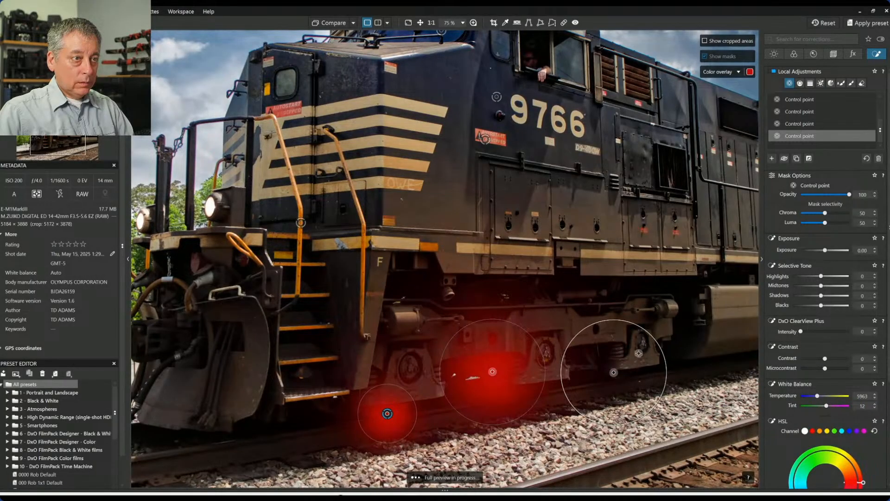
Extend the undercarriage mask with control points along the truck frame, on the wheel hubs and on the cylinder at its rear end.
{"action": "left_click", "coordinate": [622, 349]}
{"action": "left_click", "coordinate": [435, 371]}
{"action": "left_click", "coordinate": [375, 371]}
{"action": "left_click", "coordinate": [418, 372]}
{"action": "left_click", "coordinate": [544, 350]}
{"action": "left_click", "coordinate": [646, 349]}
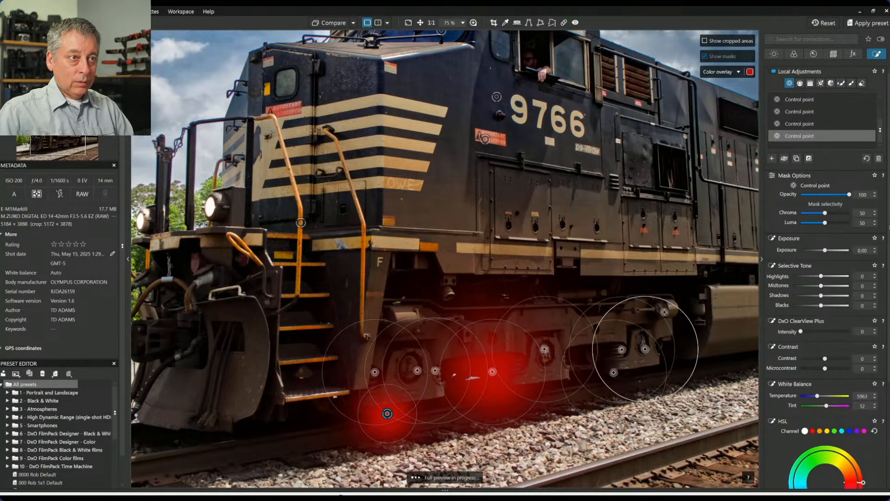
{"action": "left_click", "coordinate": [671, 311]}
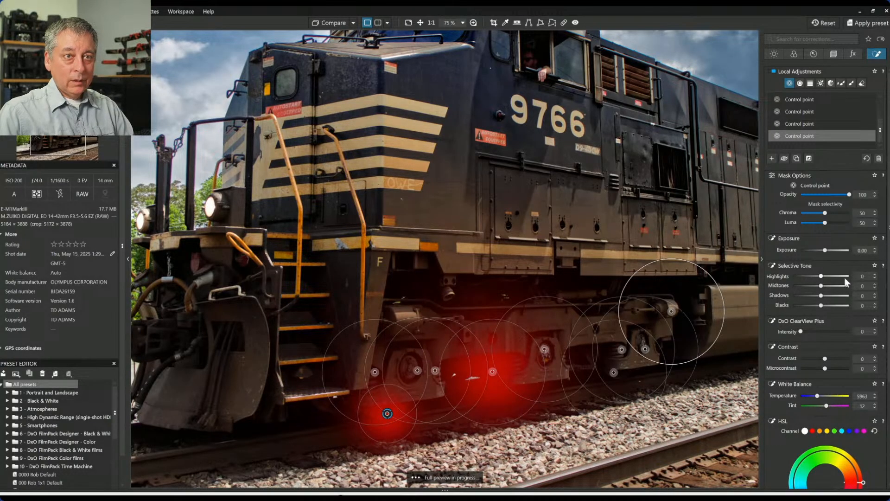
Set the undercarriage mask's highlights to 100, midtones to 66 and shadows to 14.
{"action": "left_click_drag", "start_coordinate": [822, 276], "coordinate": [844, 276]}
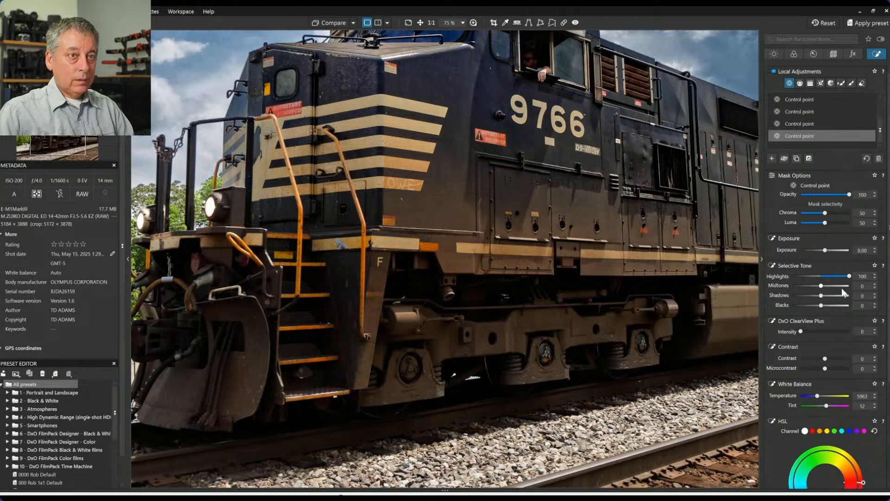
{"action": "left_click_drag", "start_coordinate": [823, 288], "coordinate": [841, 291]}
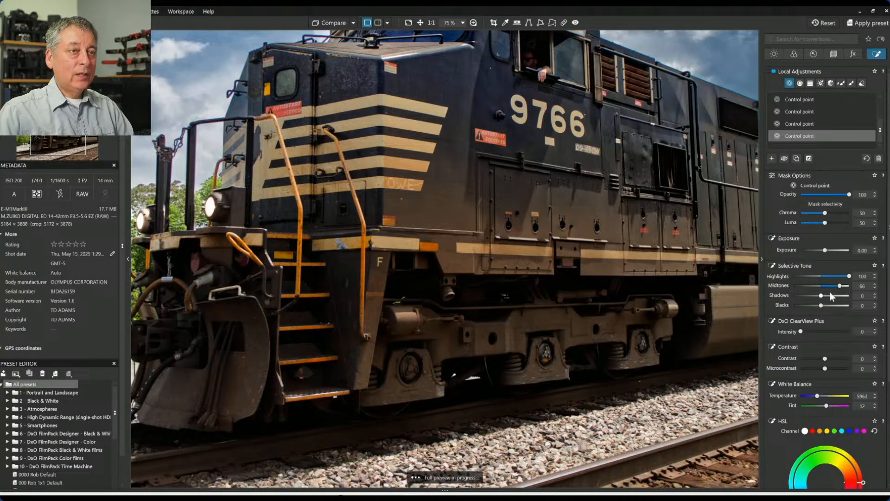
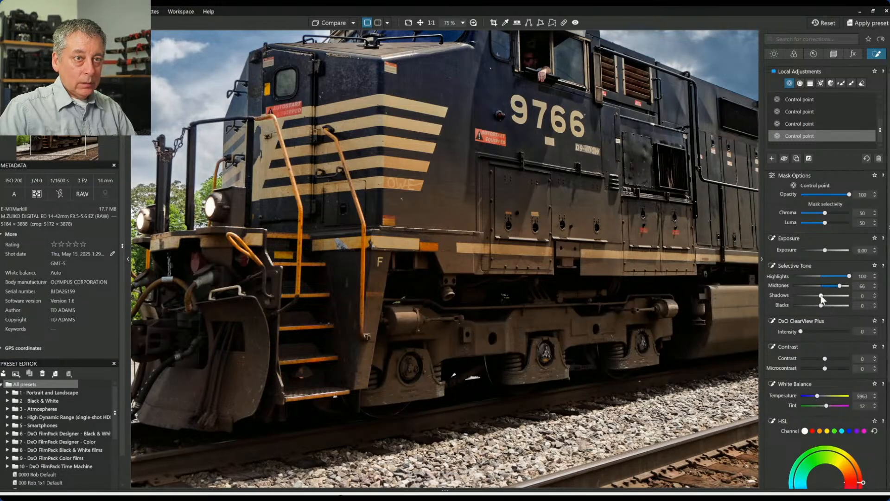
{"action": "left_click_drag", "start_coordinate": [825, 299], "coordinate": [831, 300]}
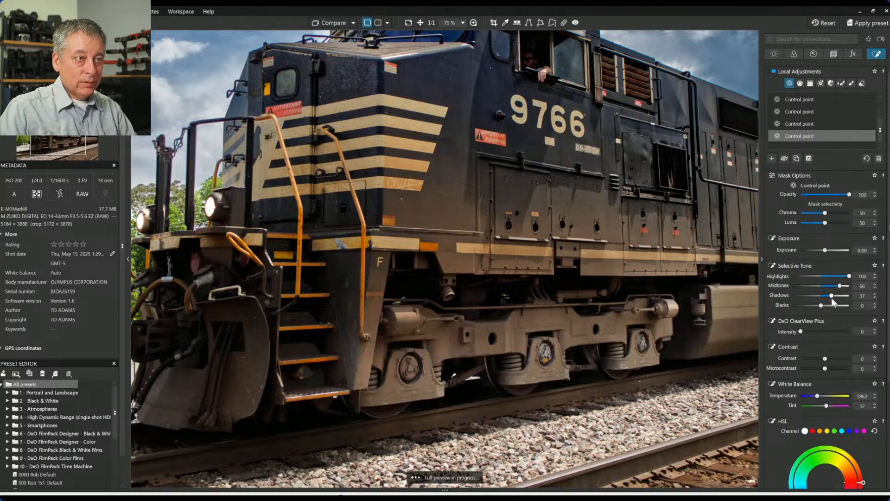
{"action": "left_click_drag", "start_coordinate": [831, 297], "coordinate": [825, 298]}
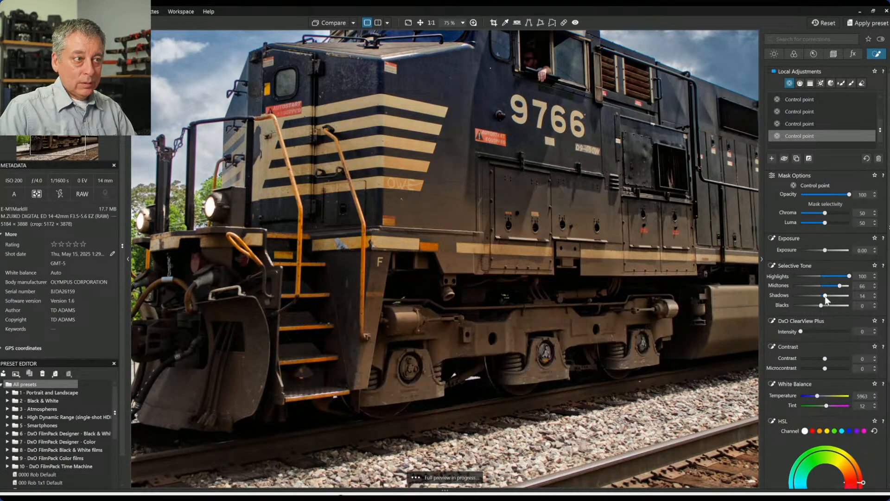
Set the undercarriage mask's ClearView Plus intensity to 62 and microcontrast to 66, and deselect it.
{"action": "left_click_drag", "start_coordinate": [822, 330], "coordinate": [831, 331]}
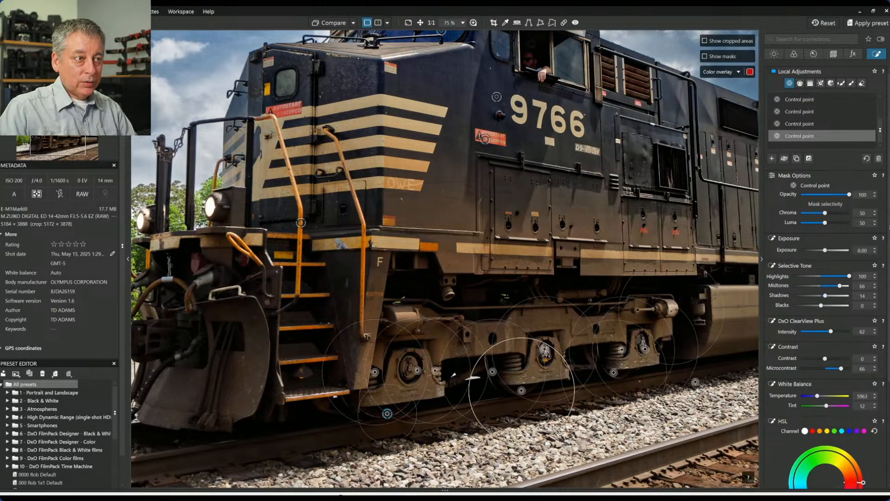
{"action": "scroll", "coordinate": [696, 382], "scroll_direction": "down", "scroll_amount": 2}
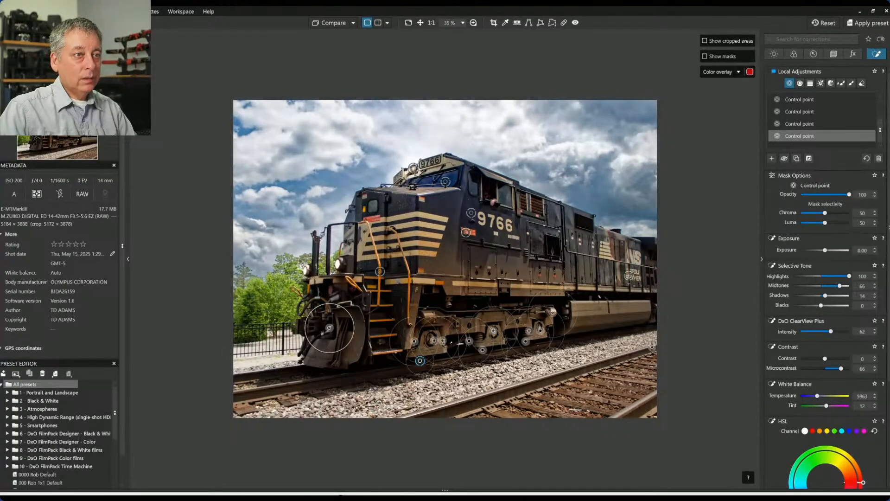
{"action": "key", "text": "Escape"}
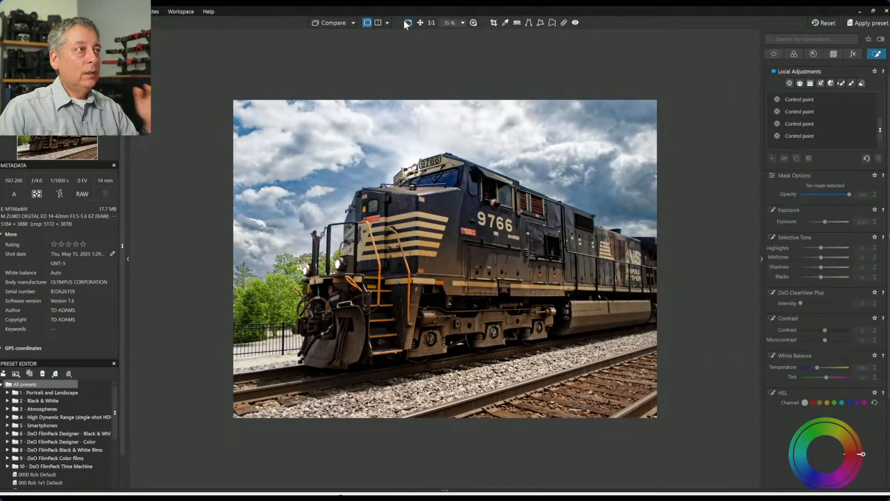
Compare the edited locomotive photo with its earlier version.
{"action": "left_click", "coordinate": [334, 23]}
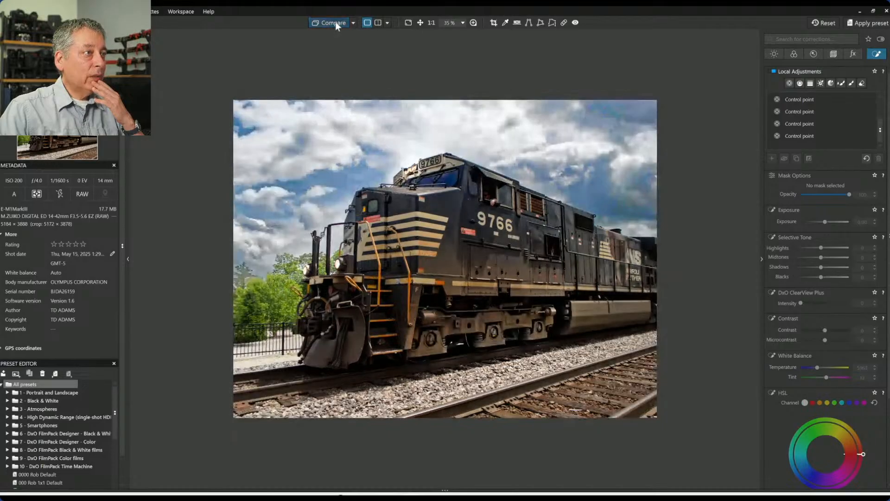
{"action": "left_click", "coordinate": [336, 22]}
{"action": "left_click", "coordinate": [336, 21]}
{"action": "scroll", "coordinate": [616, 197], "scroll_direction": "up", "scroll_amount": 1}
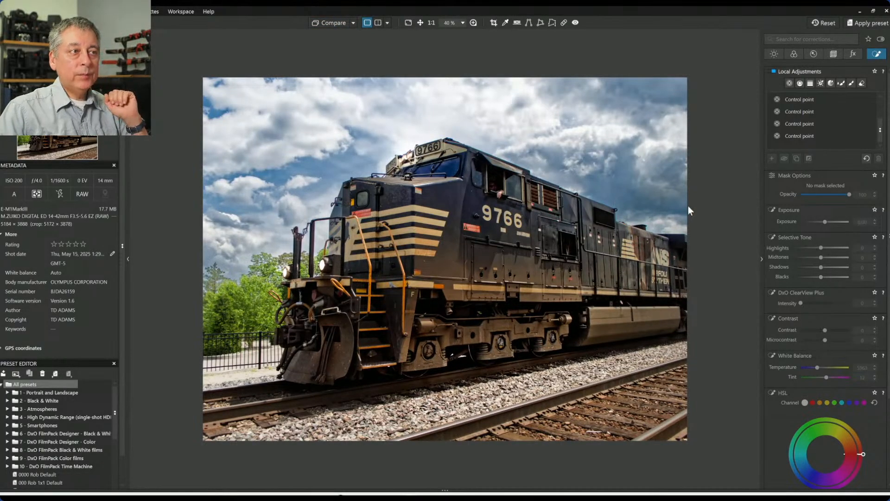
Create a new control point mask on the number 9766 on the cab side with chroma selectivity 55.
{"action": "left_click", "coordinate": [790, 84]}
{"action": "scroll", "coordinate": [464, 234], "scroll_direction": "up", "scroll_amount": 3}
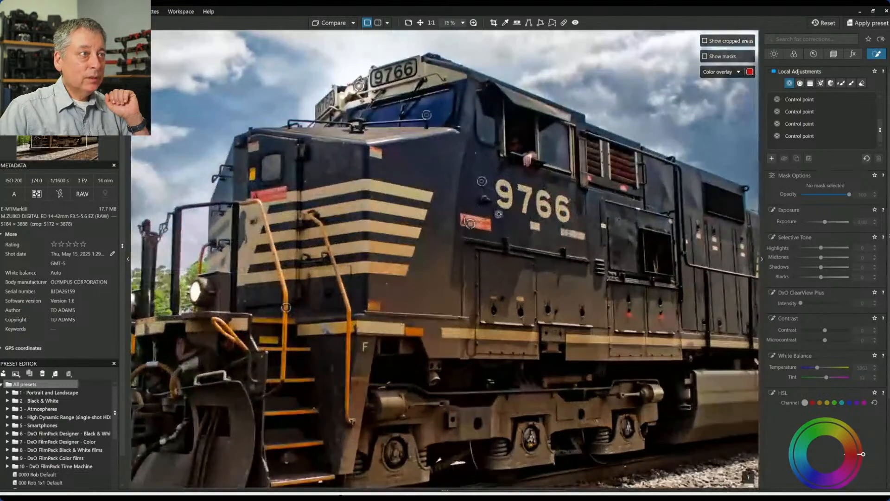
{"action": "left_click", "coordinate": [510, 195]}
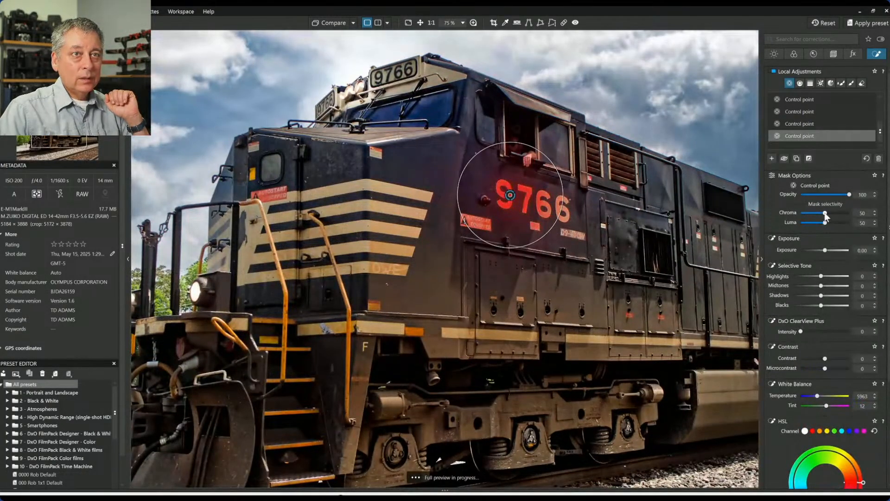
{"action": "left_click_drag", "start_coordinate": [826, 213], "coordinate": [827, 213]}
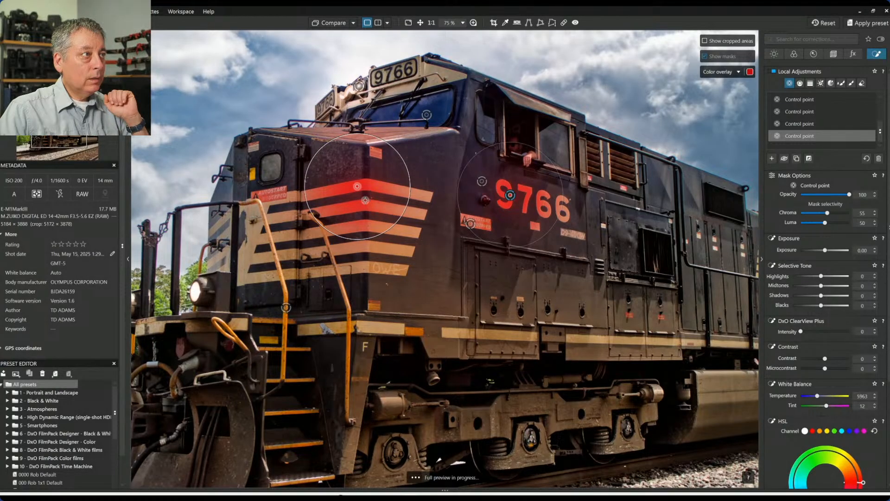
Extend the number mask with control points on the cream stripes across the locomotive's nose.
{"action": "left_click", "coordinate": [403, 191]}
{"action": "left_click_drag", "start_coordinate": [402, 207], "coordinate": [402, 230]}
{"action": "left_click_drag", "start_coordinate": [355, 247], "coordinate": [354, 246]}
{"action": "left_click", "coordinate": [350, 247]}
{"action": "left_click", "coordinate": [255, 235]}
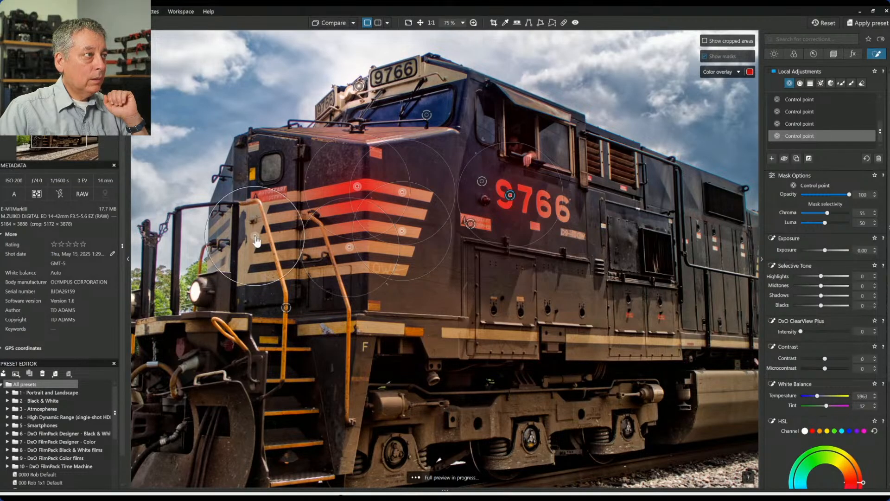
Extend the current mask with control points on the stripes at the locomotive's front edge and set its Highlights to 91.
{"action": "left_click", "coordinate": [257, 212]}
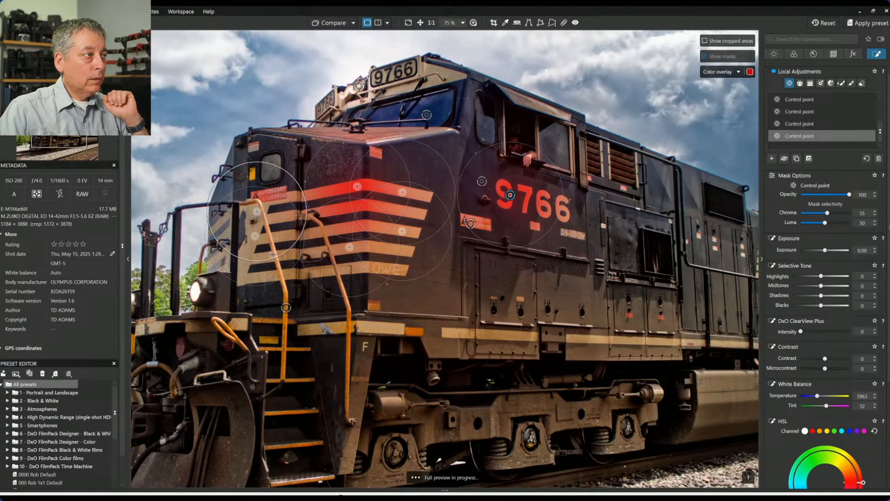
{"action": "left_click", "coordinate": [243, 267]}
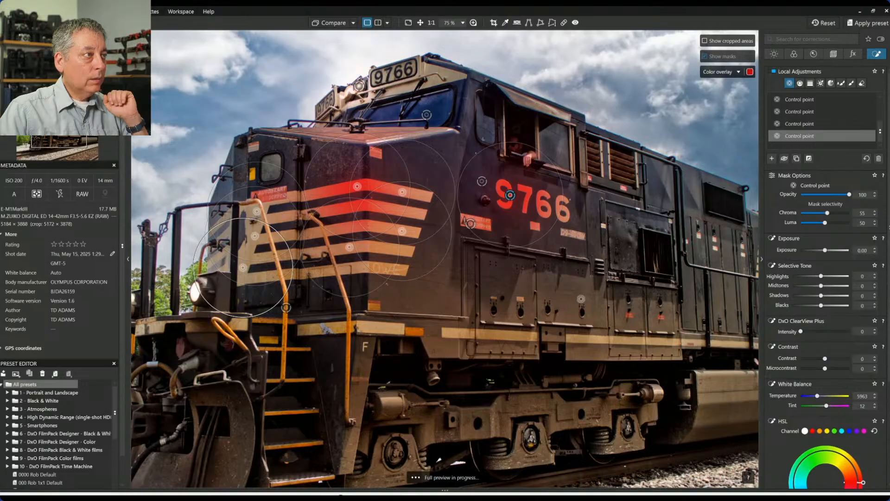
{"action": "left_click_drag", "start_coordinate": [821, 276], "coordinate": [846, 276]}
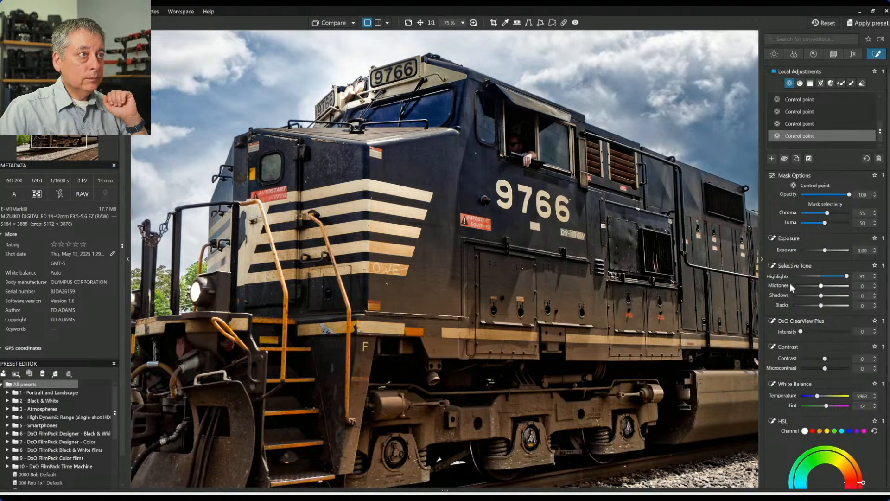
Add three more control points to the same mask along the light stripe low on the locomotive's side.
{"action": "scroll", "coordinate": [712, 281], "scroll_direction": "down", "scroll_amount": 1}
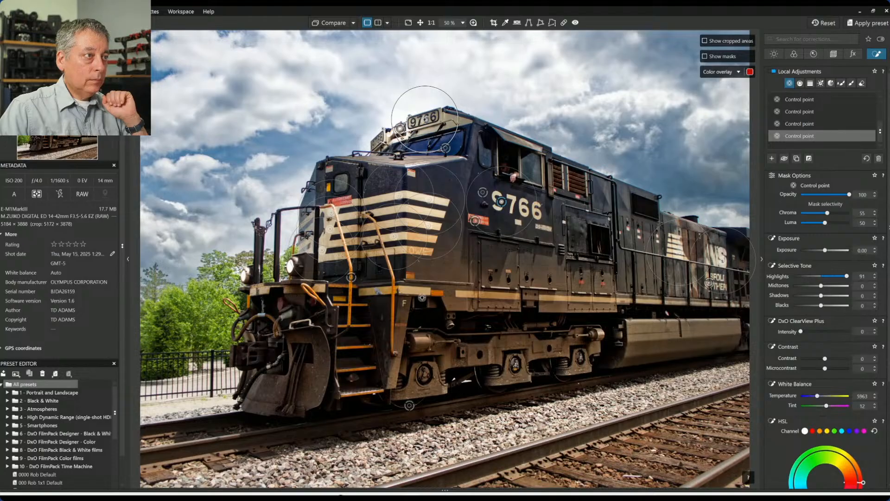
{"action": "left_click", "coordinate": [416, 291]}
{"action": "left_click", "coordinate": [461, 294]}
{"action": "left_click", "coordinate": [564, 298]}
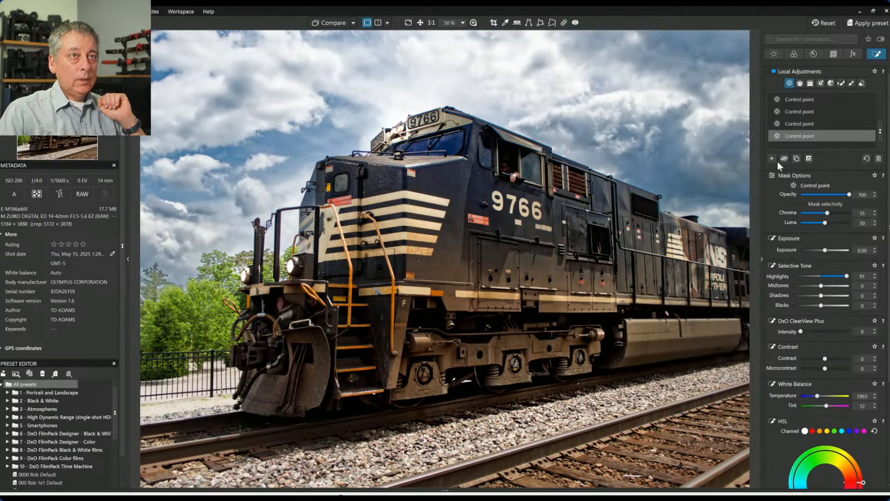
Place a small control point in a new mask on the engineer's cab window and set its Exposure to 0.72.
{"action": "left_click", "coordinate": [504, 167]}
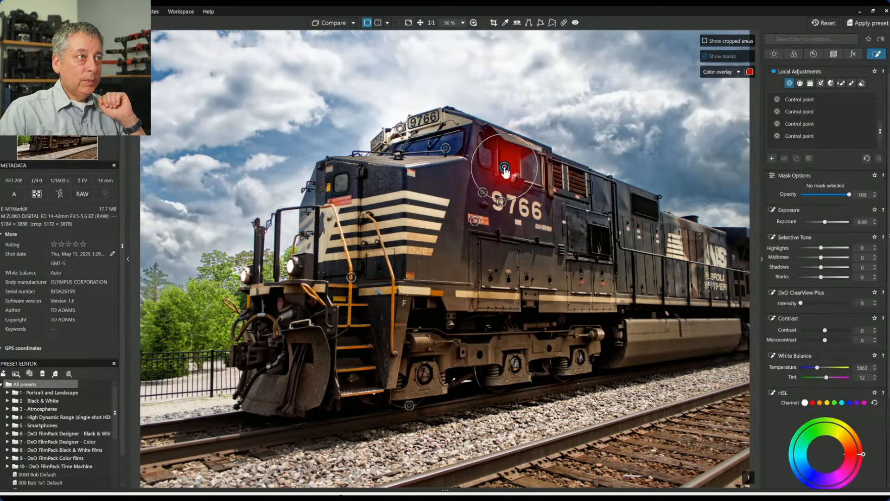
{"action": "left_click_drag", "start_coordinate": [528, 149], "coordinate": [515, 158]}
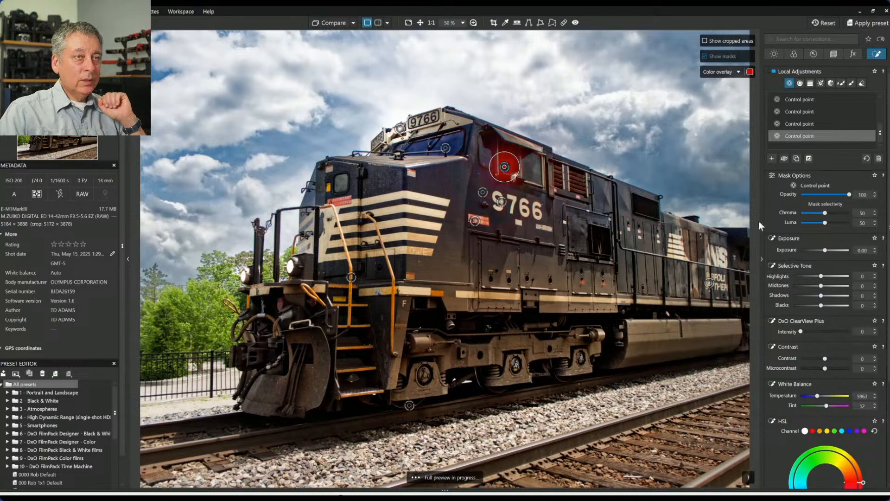
{"action": "left_click_drag", "start_coordinate": [828, 252], "coordinate": [830, 251]}
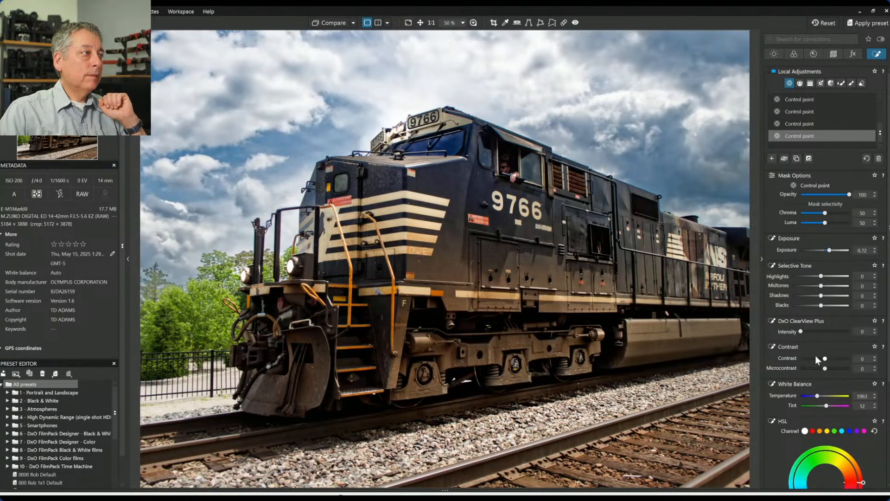
Deselect the mask and compare the whole edited photo with the original.
{"action": "scroll", "coordinate": [411, 197], "scroll_direction": "down", "scroll_amount": 3}
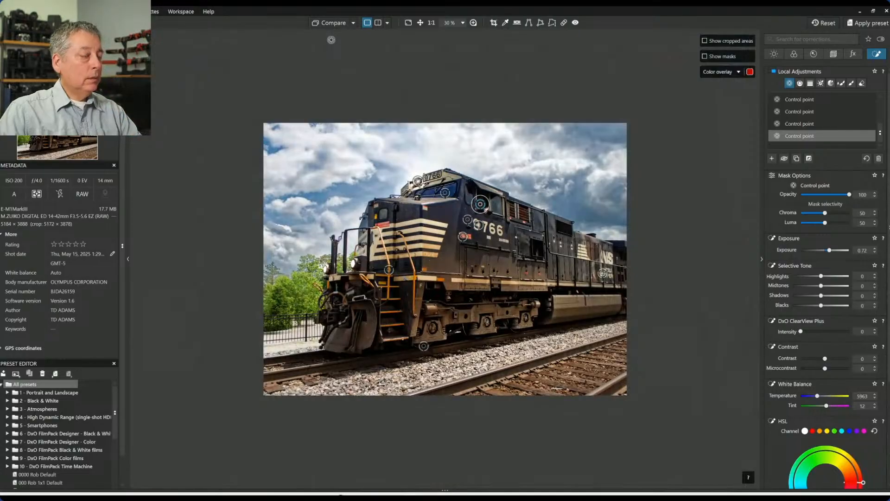
{"action": "key", "text": "Escape"}
{"action": "left_click", "coordinate": [330, 21]}
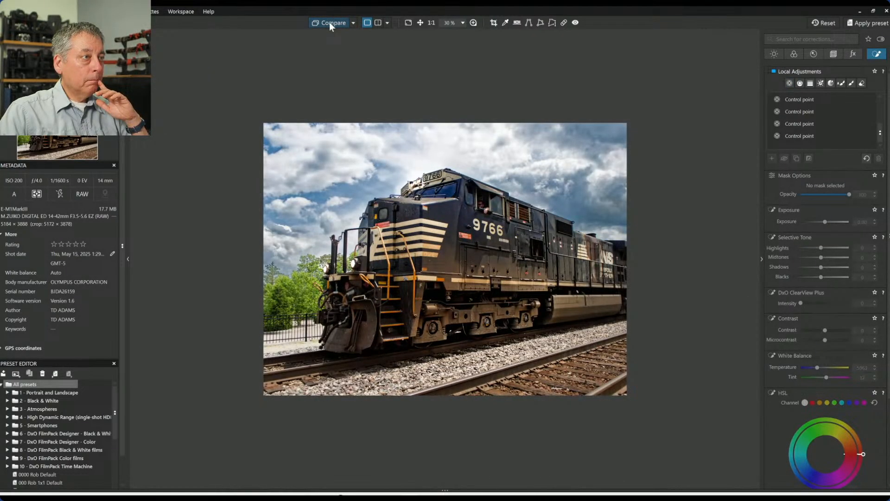
Preview the photo in Neutral Black and White rendering and return it to Neutral color rendering.
{"action": "left_click", "coordinate": [792, 54]}
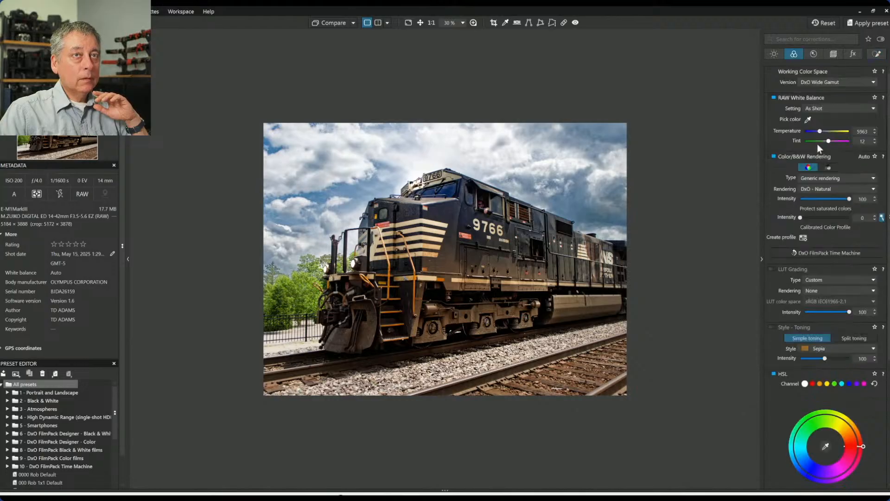
{"action": "left_click", "coordinate": [826, 168]}
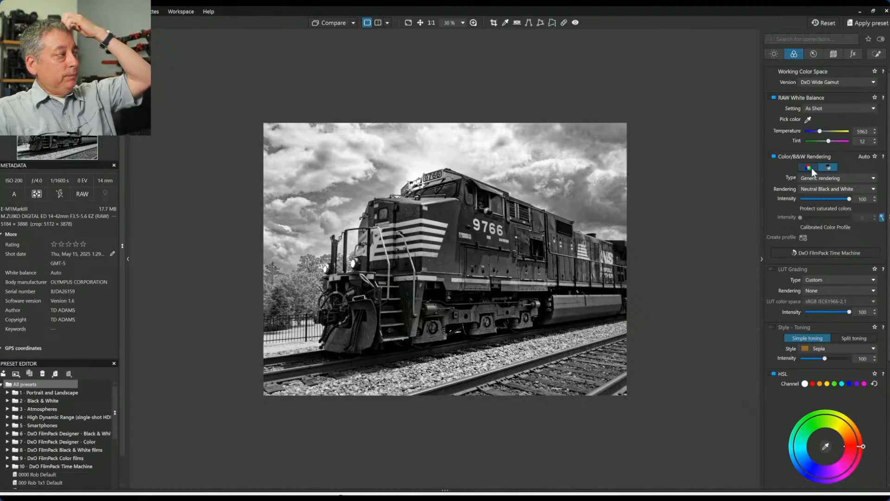
{"action": "scroll", "coordinate": [614, 183], "scroll_direction": "up", "scroll_amount": 2}
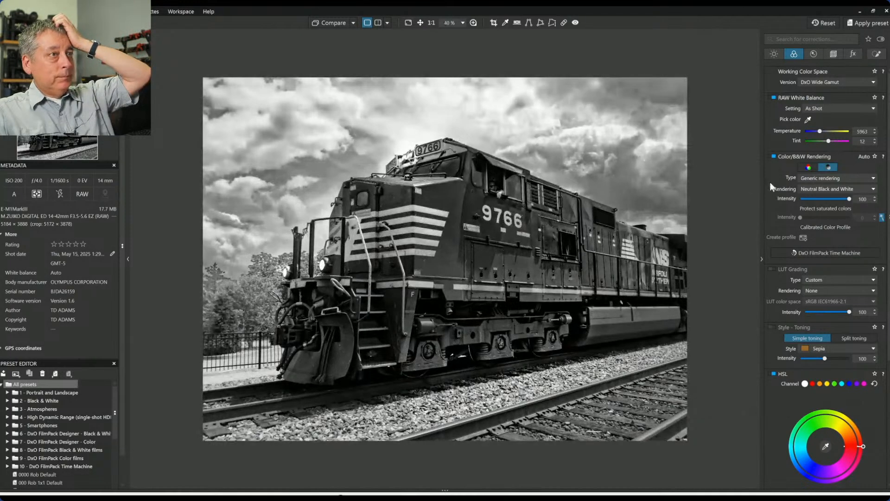
{"action": "left_click", "coordinate": [811, 166]}
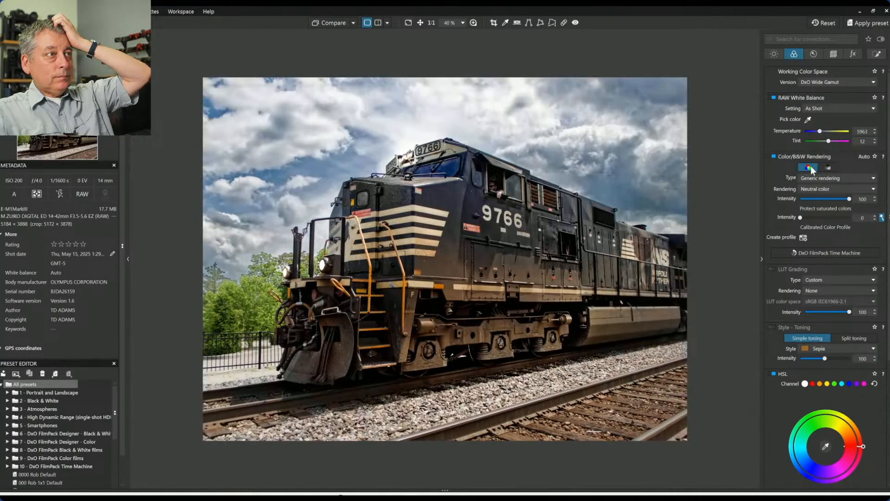
{"action": "left_click", "coordinate": [828, 168]}
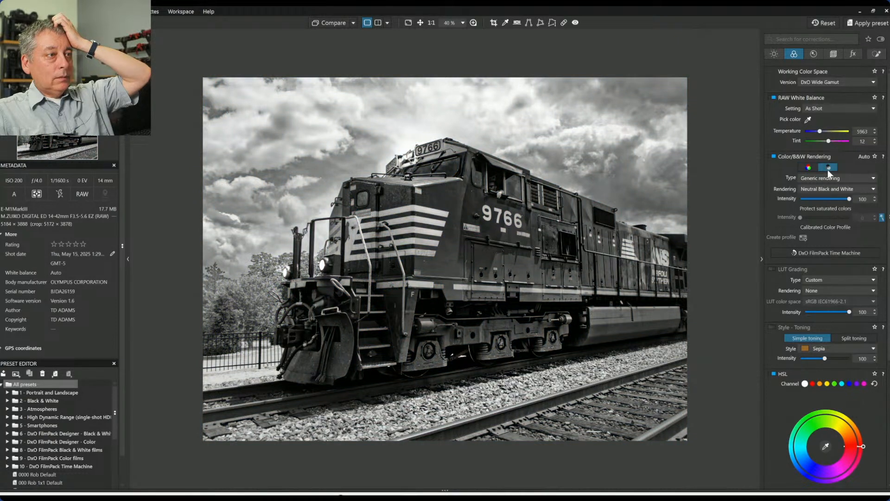
{"action": "left_click", "coordinate": [813, 172]}
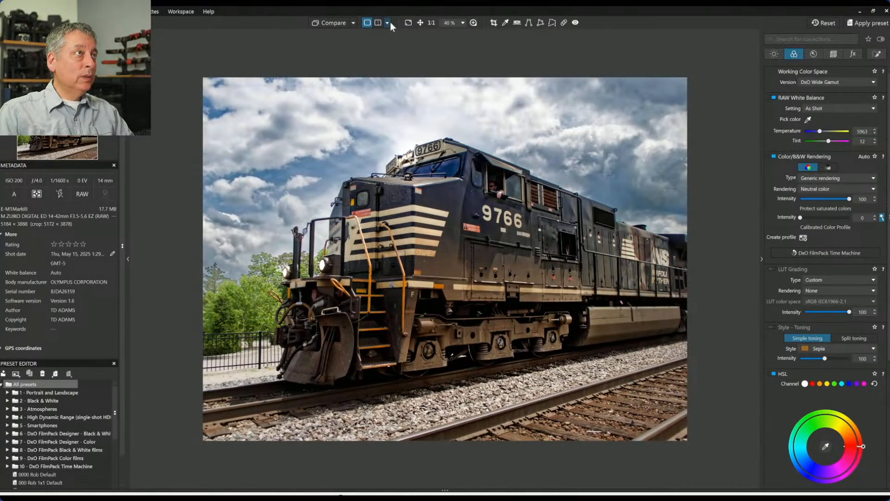
Compare original and edited photo in a split view without the side palettes, and return to the single-image view.
{"action": "left_click", "coordinate": [378, 22]}
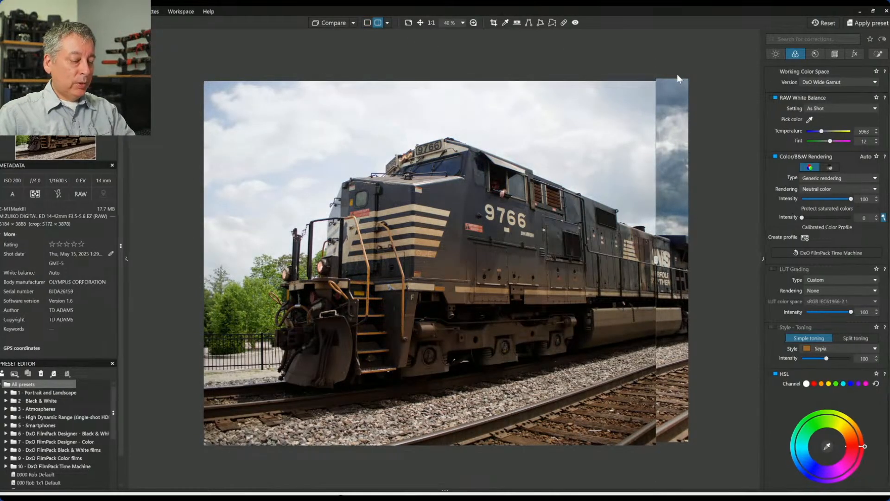
{"action": "key", "text": "F9"}
{"action": "left_click_drag", "start_coordinate": [741, 260], "coordinate": [148, 223]}
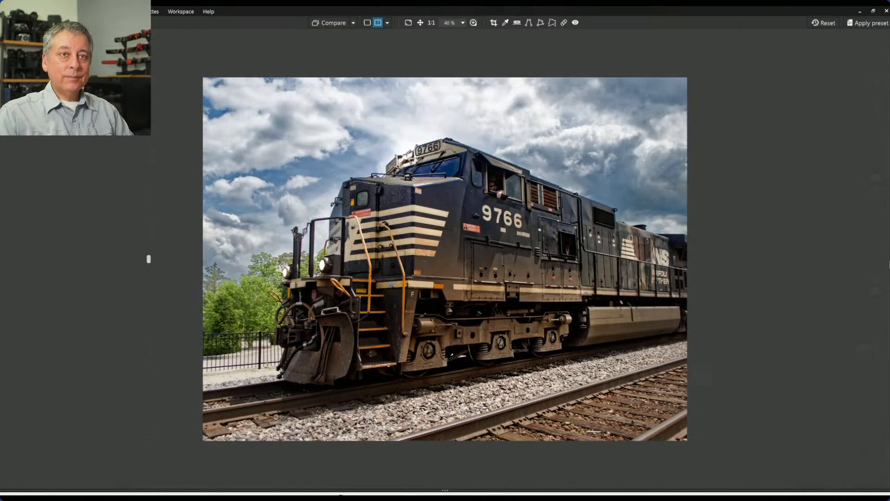
{"action": "left_click", "coordinate": [887, 259]}
{"action": "left_click", "coordinate": [368, 24]}
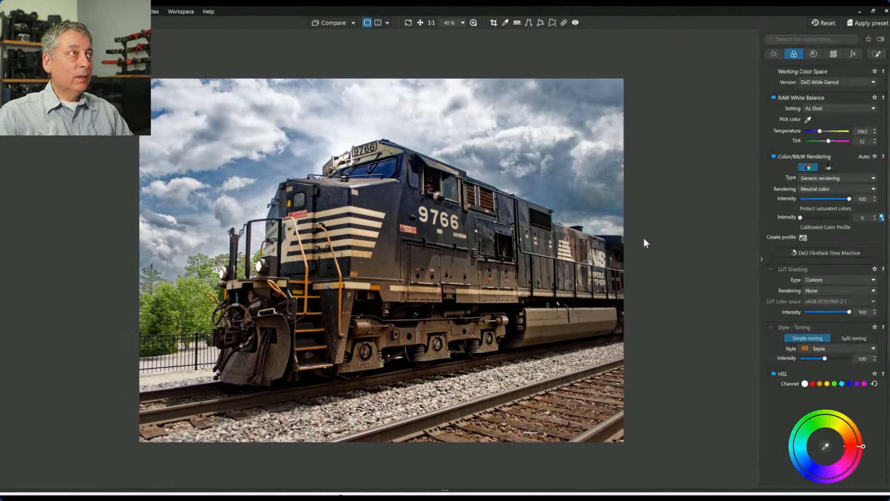
Draw a control line local adjustment over the foreground tracks, parallel to the rails, and shift it up over the gravel.
{"action": "key", "text": "ctrl+minus"}
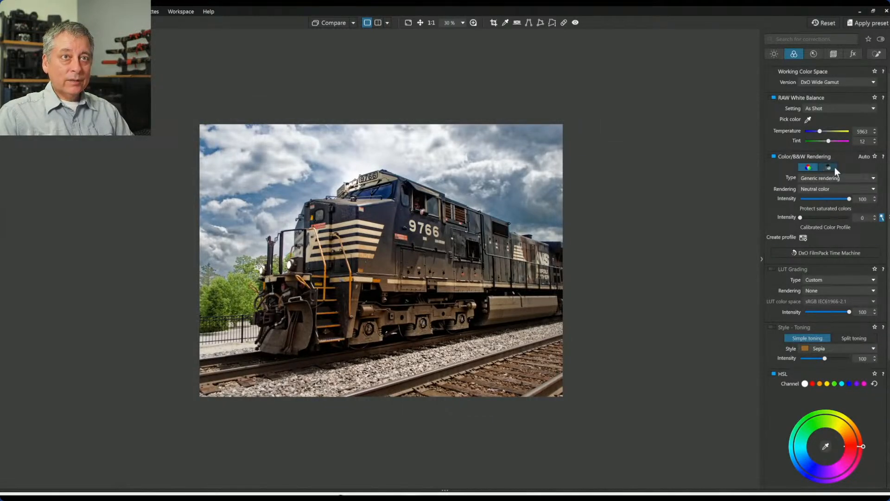
{"action": "left_click", "coordinate": [877, 54]}
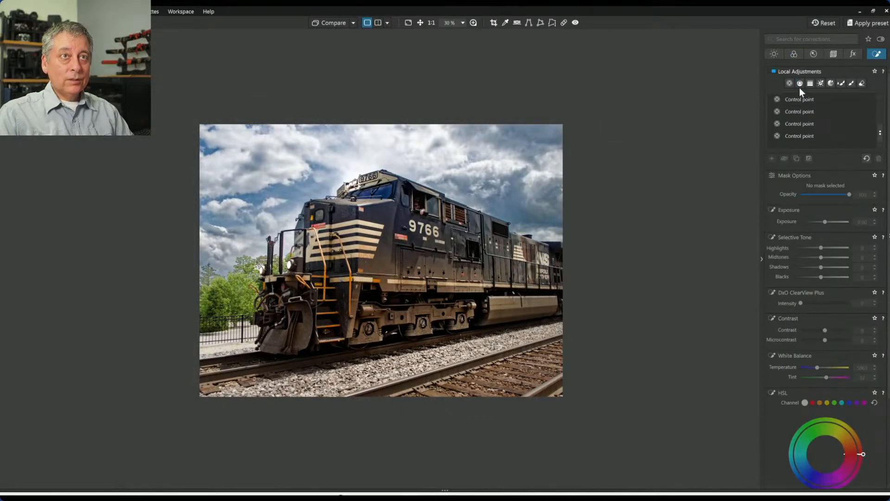
{"action": "left_click_drag", "start_coordinate": [531, 375], "coordinate": [516, 316]}
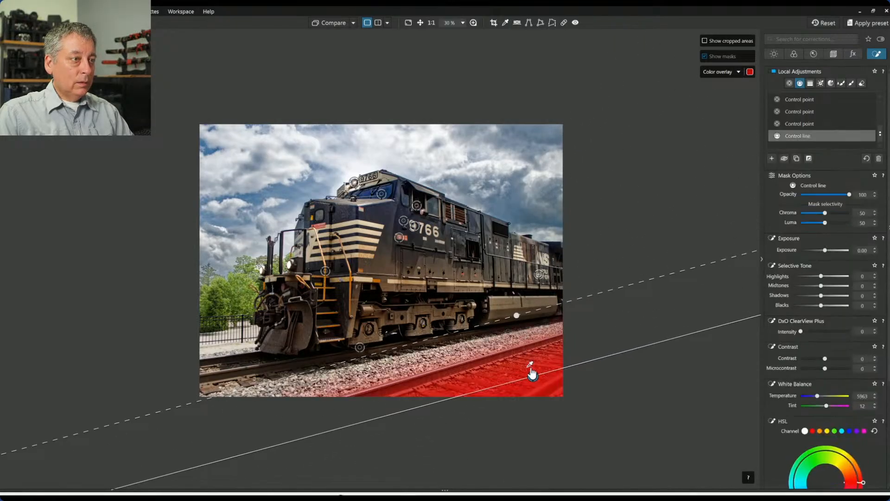
{"action": "left_click_drag", "start_coordinate": [532, 376], "coordinate": [505, 352]}
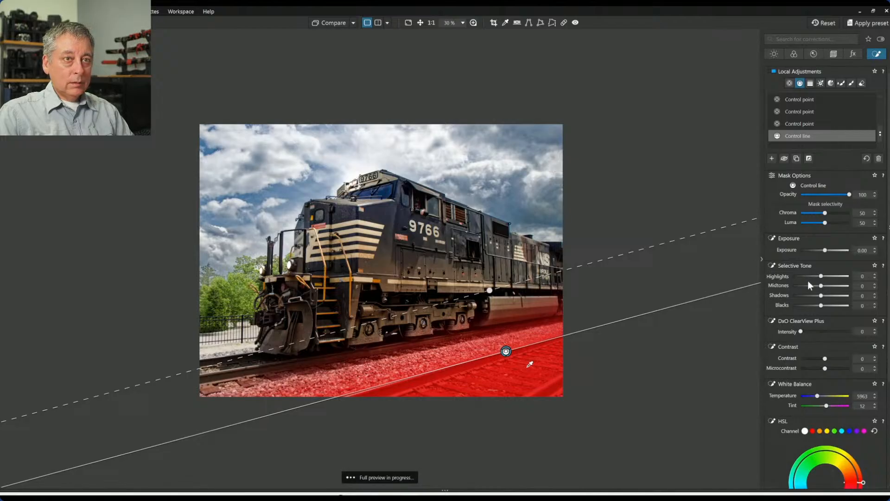
Set the control line's Highlights to -38, Blacks to -50 and Microcontrast to 54, and narrow its transition toward the tracks.
{"action": "left_click_drag", "start_coordinate": [821, 277], "coordinate": [810, 277]}
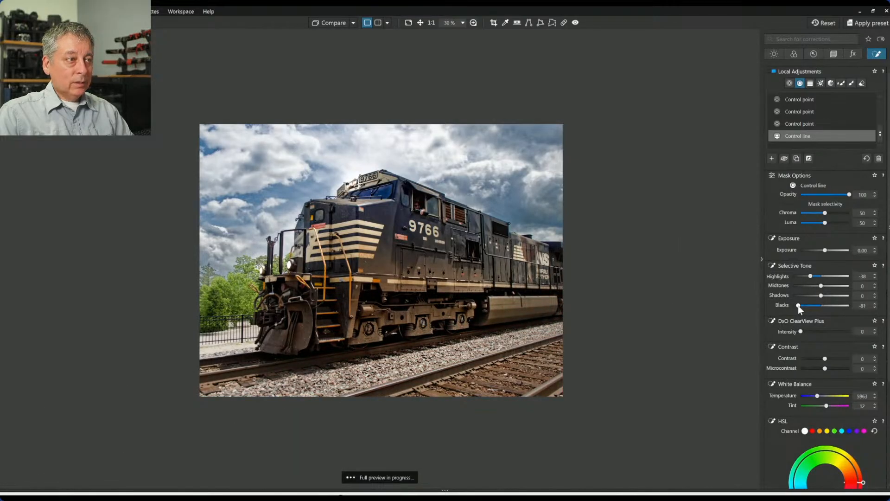
{"action": "left_click_drag", "start_coordinate": [798, 305], "coordinate": [807, 305]}
{"action": "left_click_drag", "start_coordinate": [490, 291], "coordinate": [504, 335]}
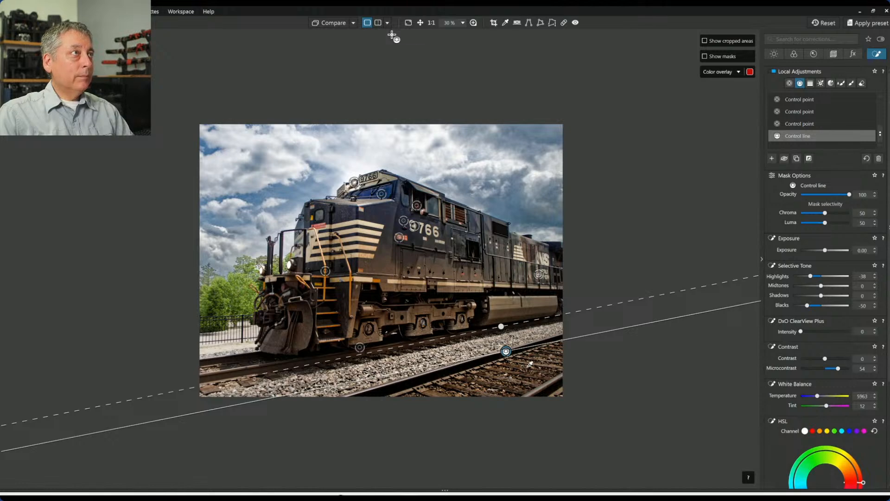
Sweep a split view across the whole locomotive photo to compare original and final edit with the side palettes hidden.
{"action": "left_click", "coordinate": [381, 24]}
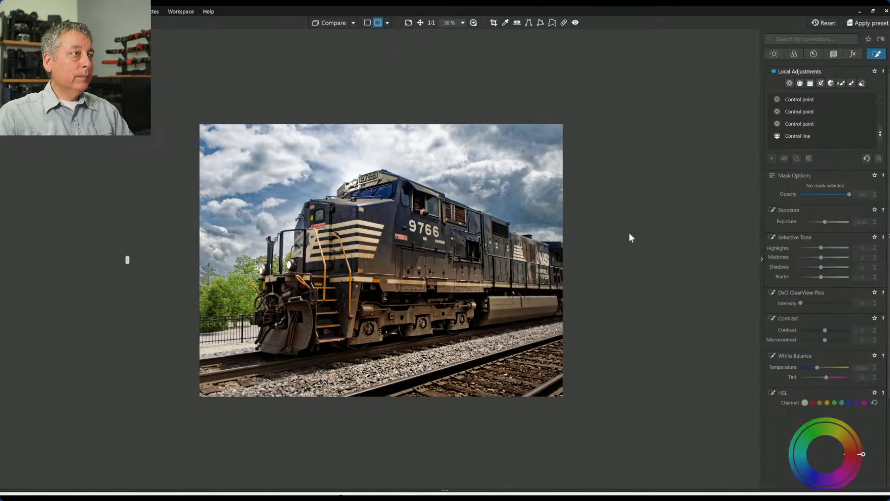
{"action": "left_click", "coordinate": [762, 260]}
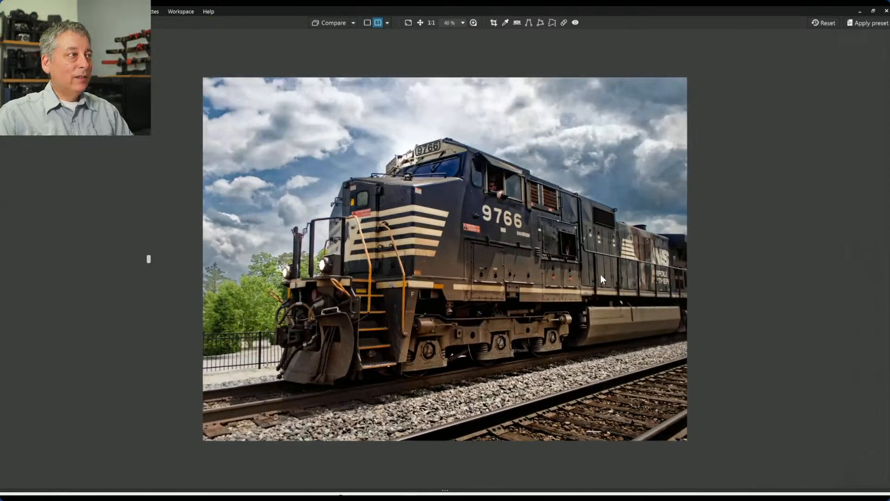
{"action": "left_click_drag", "start_coordinate": [148, 259], "coordinate": [810, 269]}
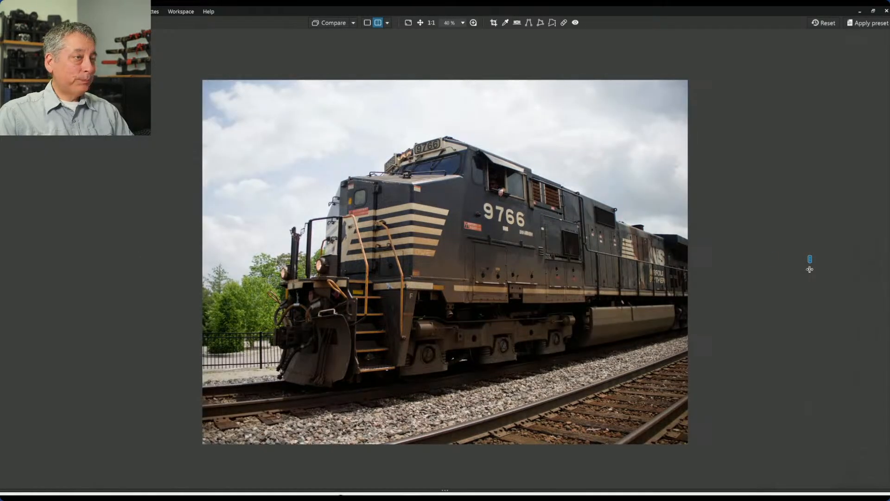
{"action": "left_click_drag", "start_coordinate": [808, 269], "coordinate": [170, 223]}
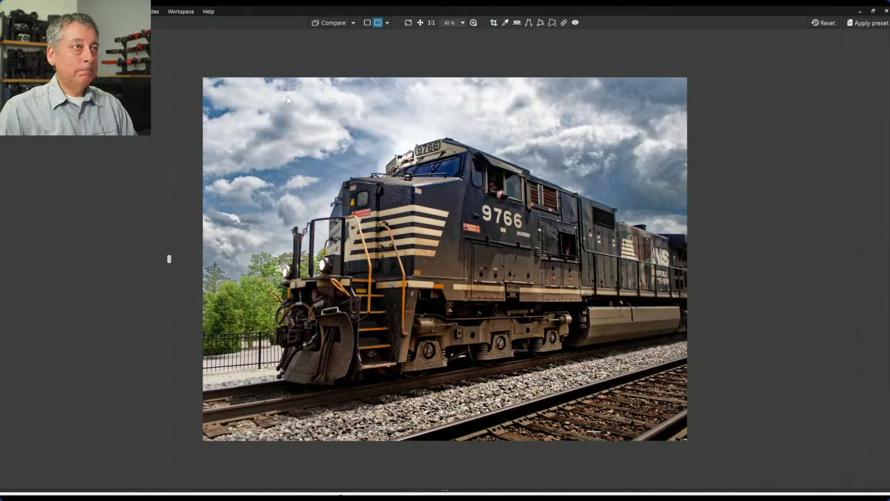
{"action": "key", "text": "F9"}
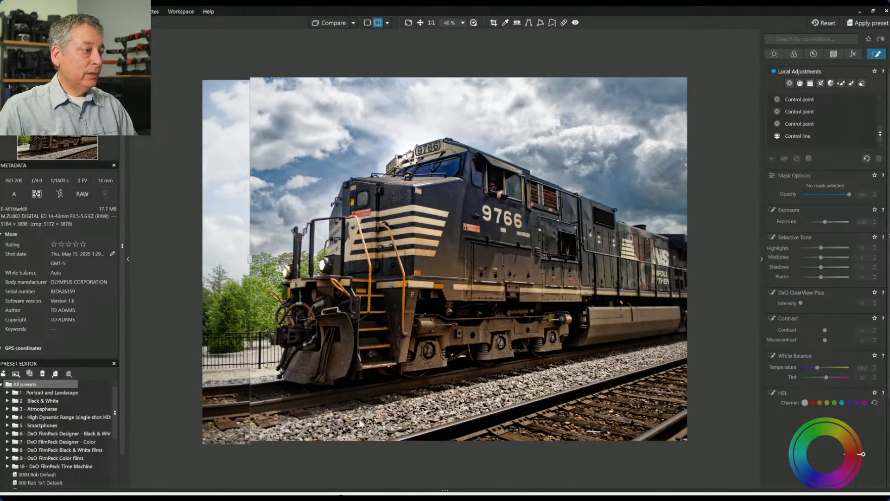
Return to the photo library and open the red panda photo for editing.
{"action": "left_click", "coordinate": [23, 23]}
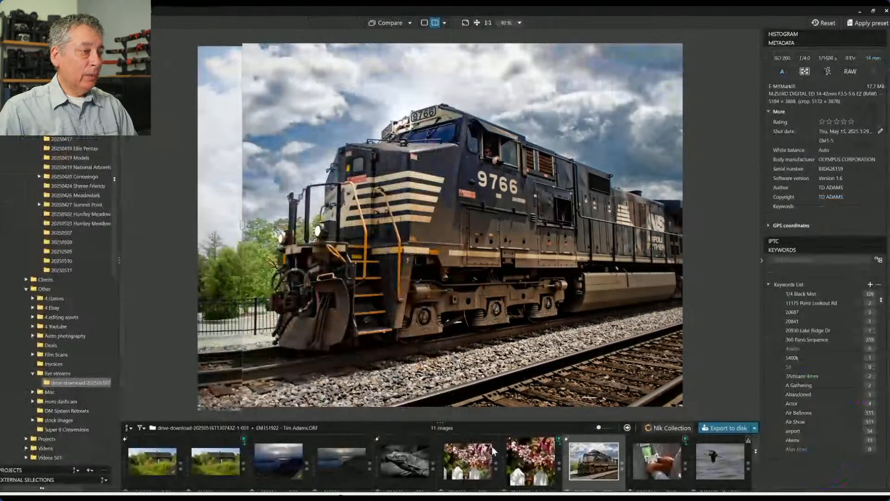
{"action": "left_click", "coordinate": [659, 469]}
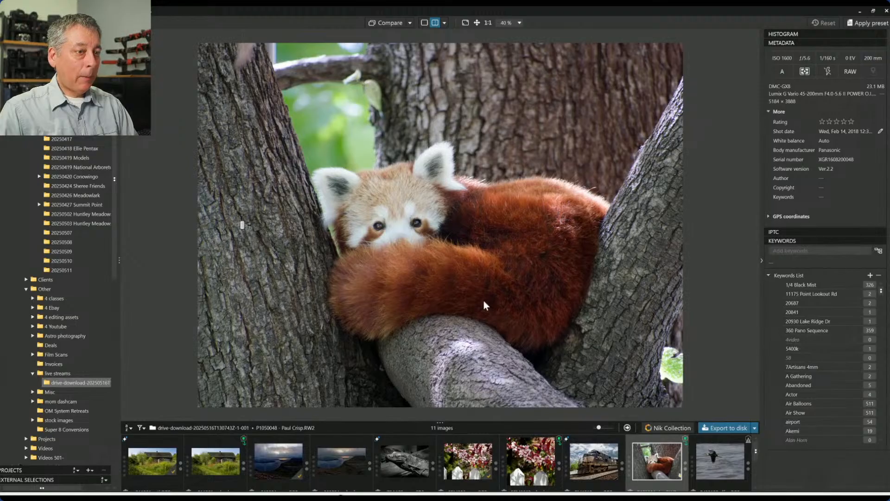
{"action": "scroll", "coordinate": [667, 469], "scroll_direction": "down", "scroll_amount": 1}
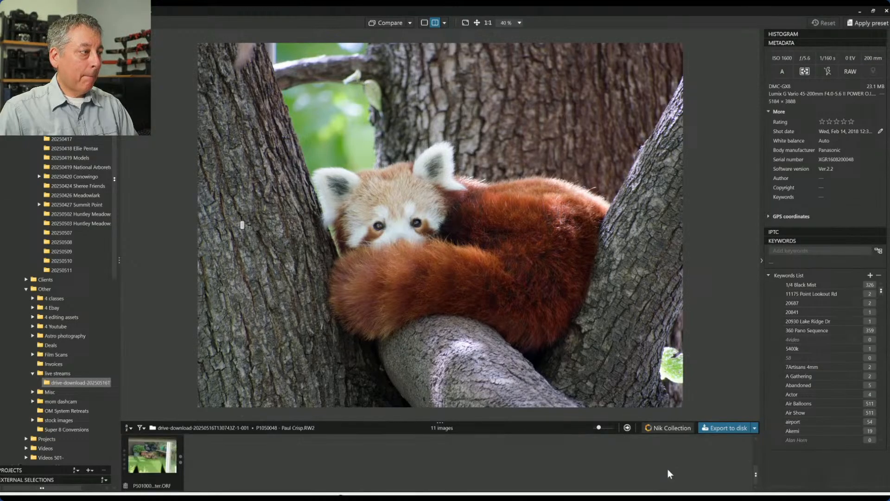
{"action": "scroll", "coordinate": [671, 474], "scroll_direction": "up", "scroll_amount": 1}
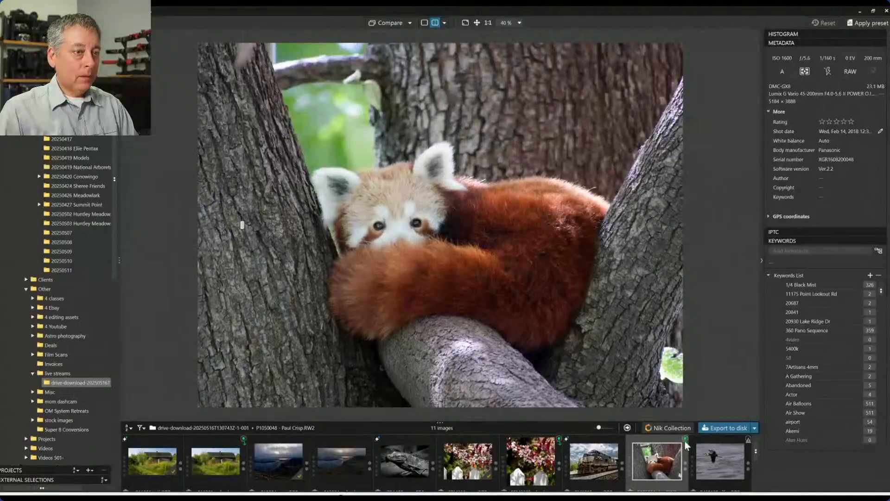
{"action": "double_click", "coordinate": [661, 480]}
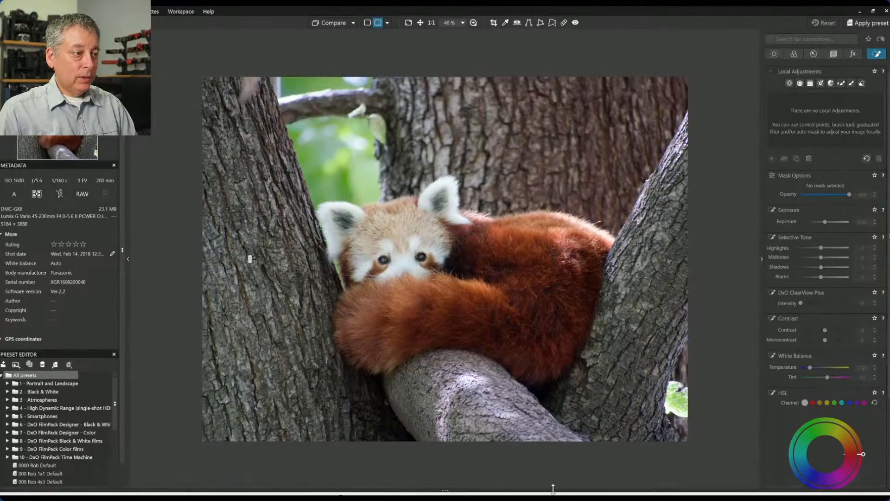
Return to the photo library and install the DxO module for the panda photo's Panasonic GX8 + Lumix G Vario 45-200mm combination.
{"action": "left_click", "coordinate": [23, 23]}
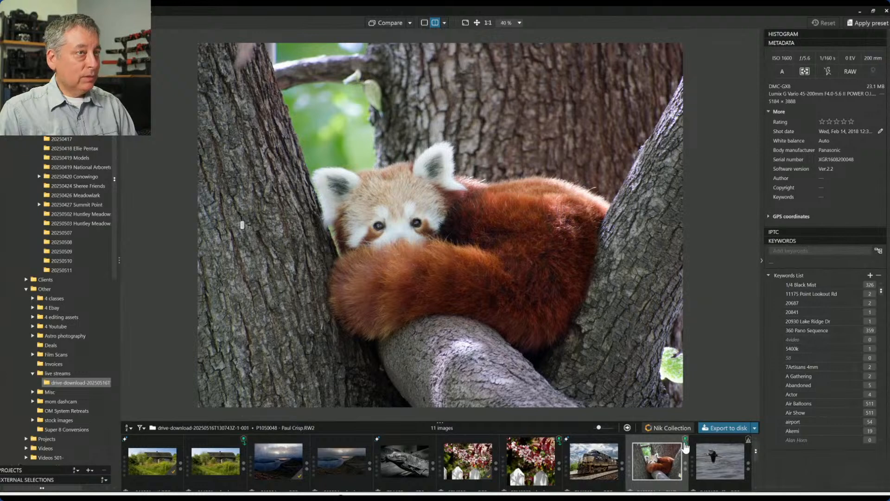
{"action": "left_click", "coordinate": [685, 443]}
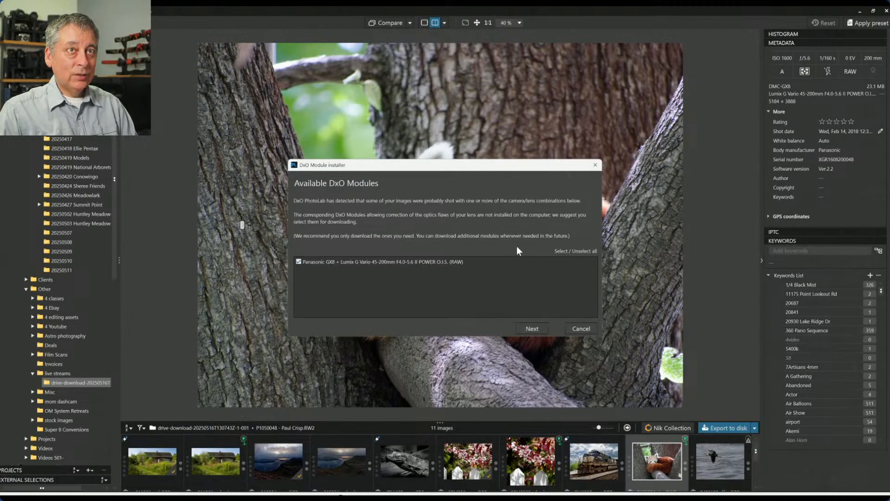
{"action": "left_click", "coordinate": [541, 330]}
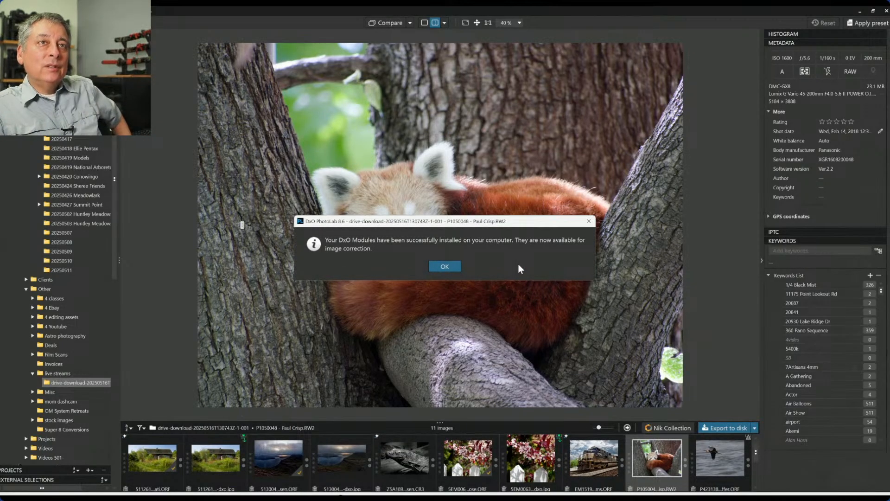
{"action": "left_click", "coordinate": [455, 266]}
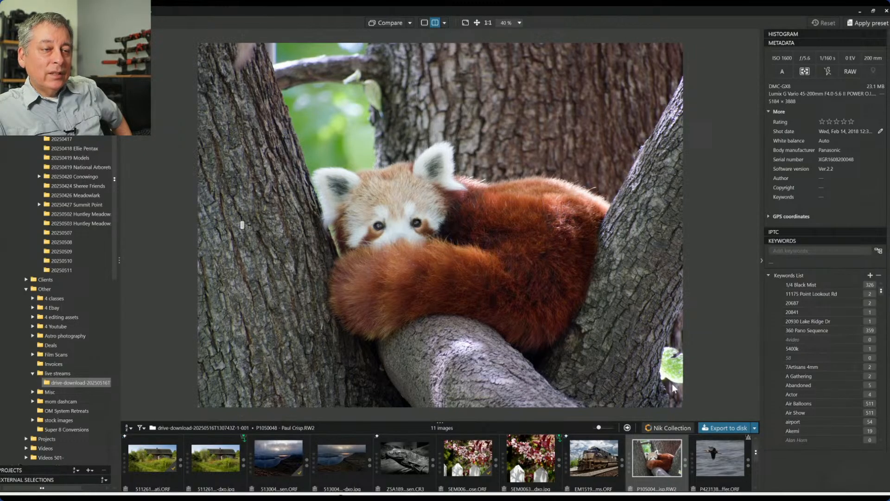
{"action": "scroll", "coordinate": [552, 274], "scroll_direction": "down", "scroll_amount": 1}
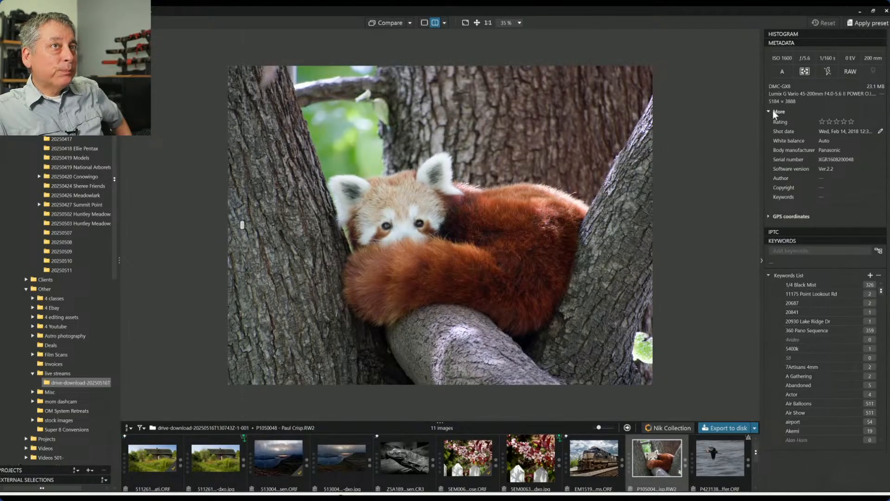
Open the panda photo for editing and crop it at its original aspect ratio to about 4357 × 3268 px, excluding the bright leaf.
{"action": "left_click", "coordinate": [424, 22]}
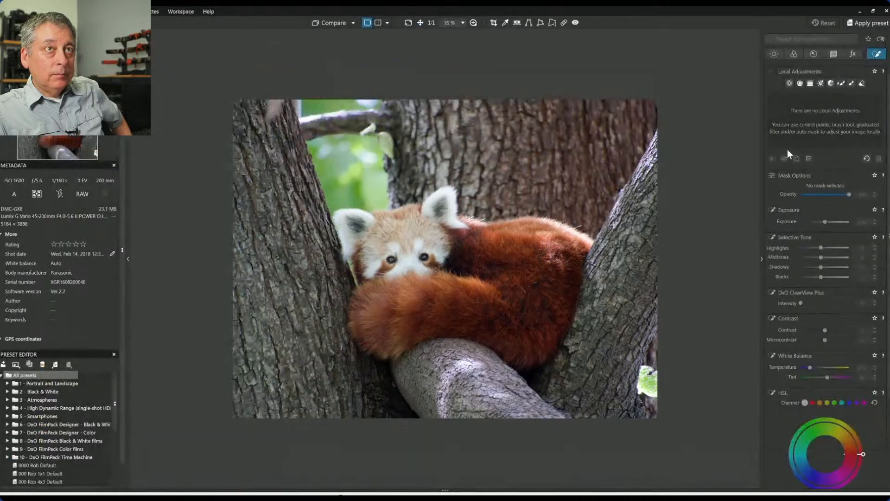
{"action": "left_click", "coordinate": [829, 51]}
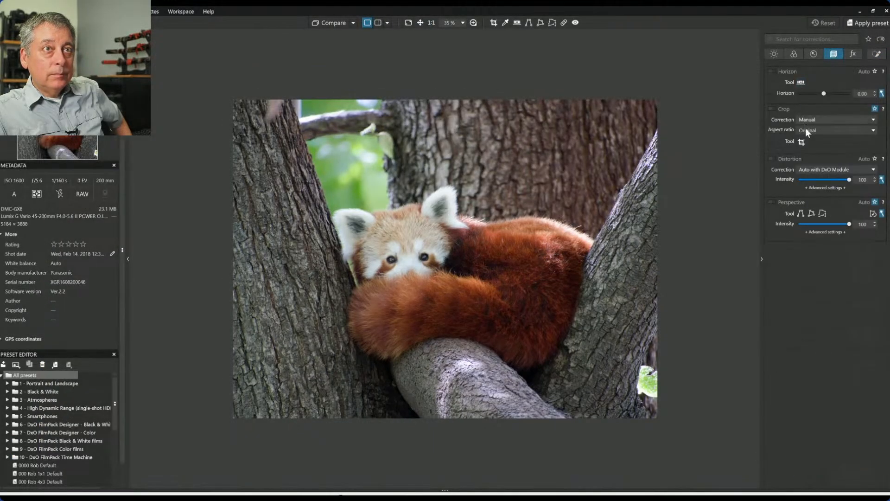
{"action": "left_click", "coordinate": [804, 142]}
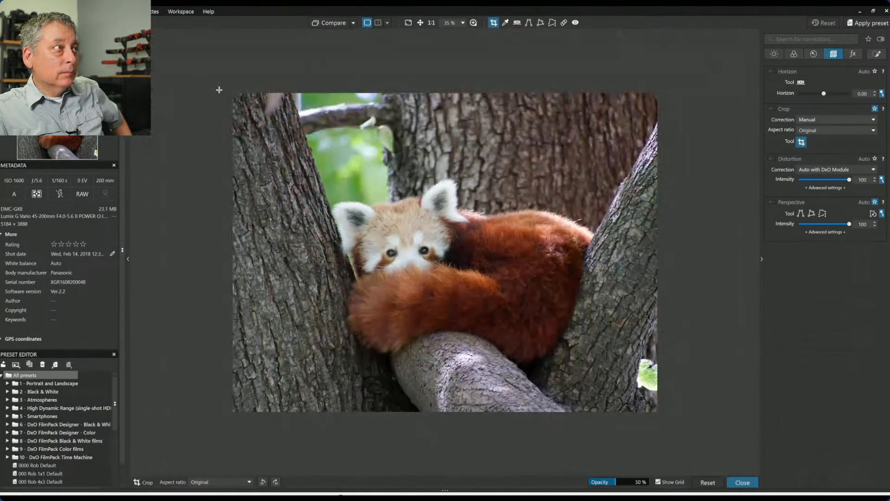
{"action": "left_click_drag", "start_coordinate": [219, 89], "coordinate": [628, 428]}
{"action": "left_click_drag", "start_coordinate": [536, 228], "coordinate": [538, 249]}
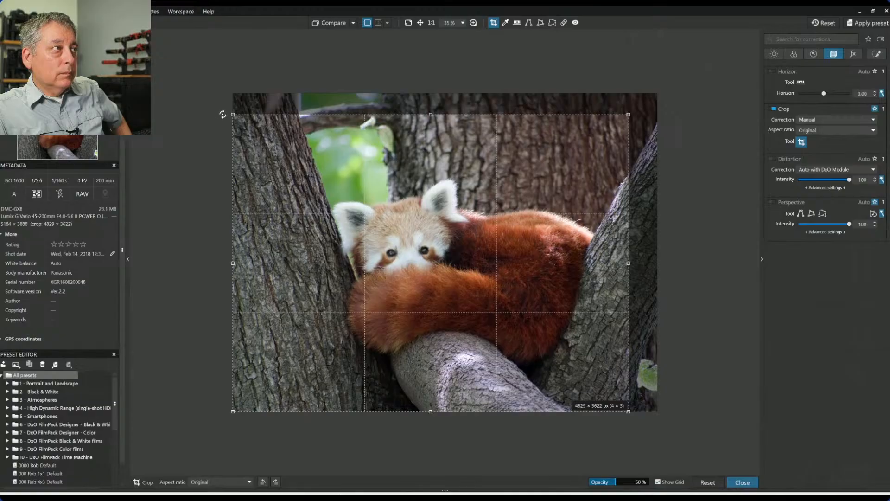
{"action": "left_click_drag", "start_coordinate": [232, 113], "coordinate": [271, 143]}
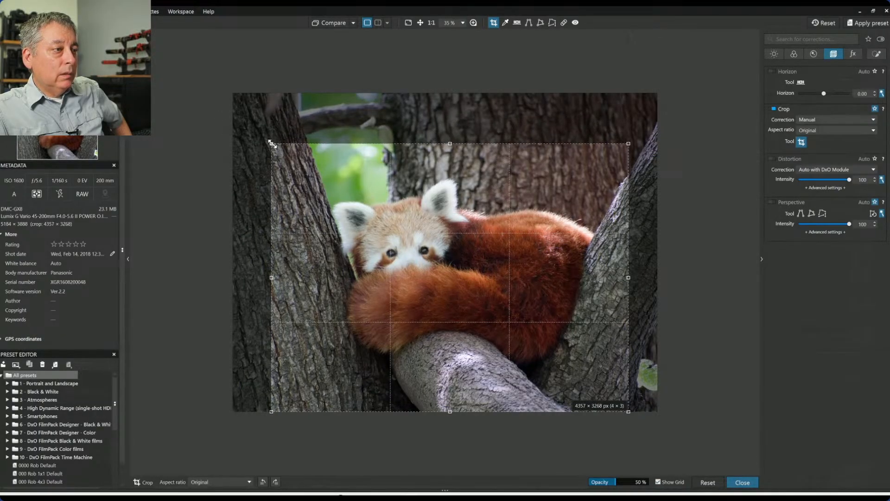
{"action": "key", "text": "Return"}
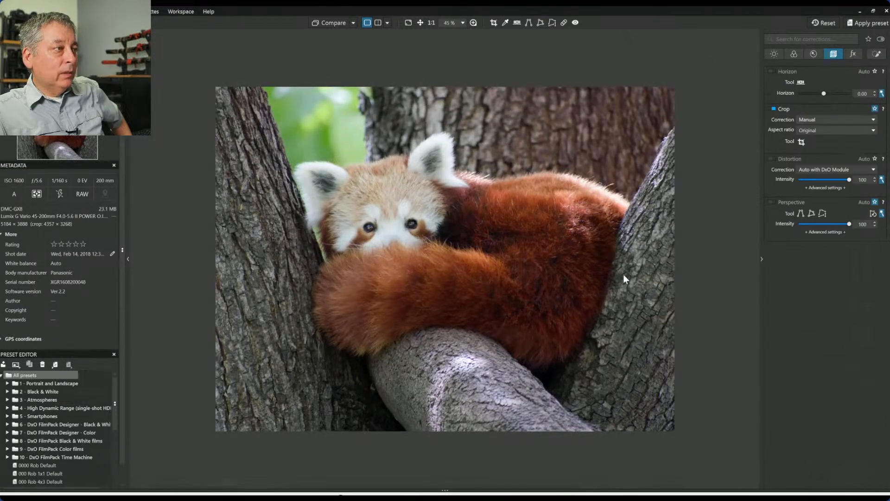
{"action": "scroll", "coordinate": [624, 280], "scroll_direction": "up", "scroll_amount": 1}
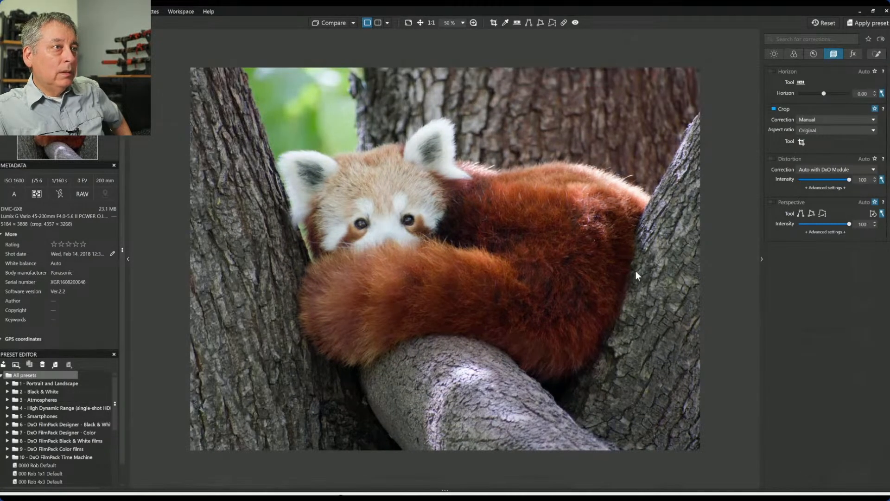
{"action": "scroll", "coordinate": [636, 275], "scroll_direction": "down", "scroll_amount": 1}
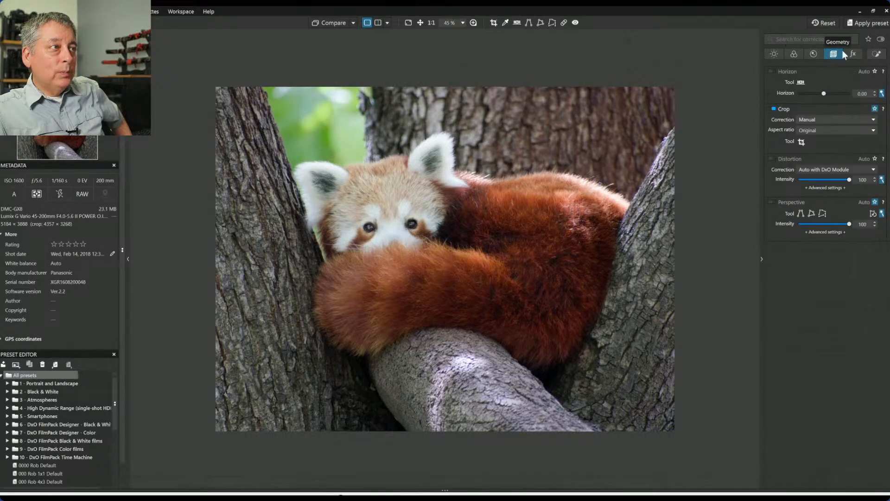
Place control point local adjustments on both of the panda's eyes within one mask.
{"action": "left_click", "coordinate": [878, 54]}
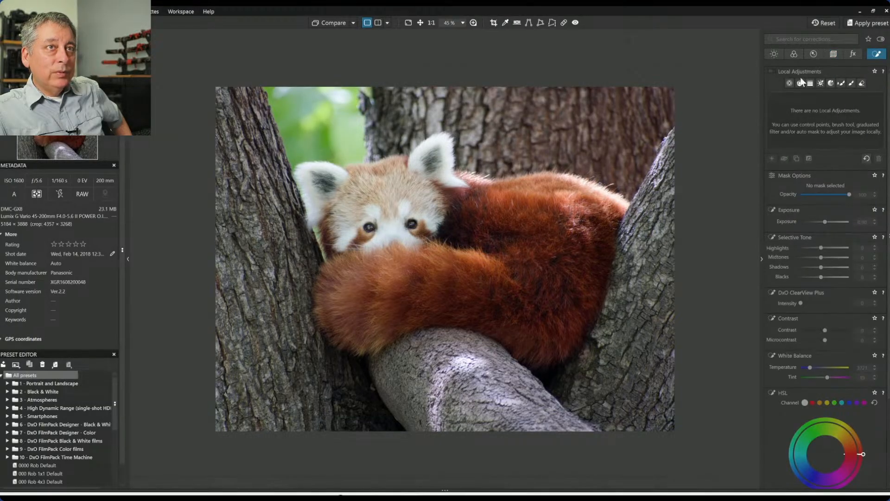
{"action": "scroll", "coordinate": [410, 234], "scroll_direction": "up", "scroll_amount": 5}
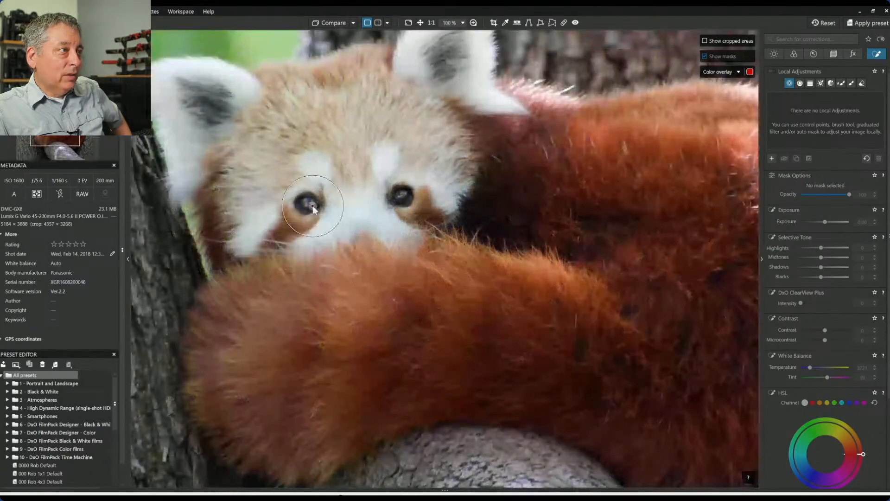
{"action": "left_click", "coordinate": [313, 205]}
{"action": "left_click", "coordinate": [403, 201]}
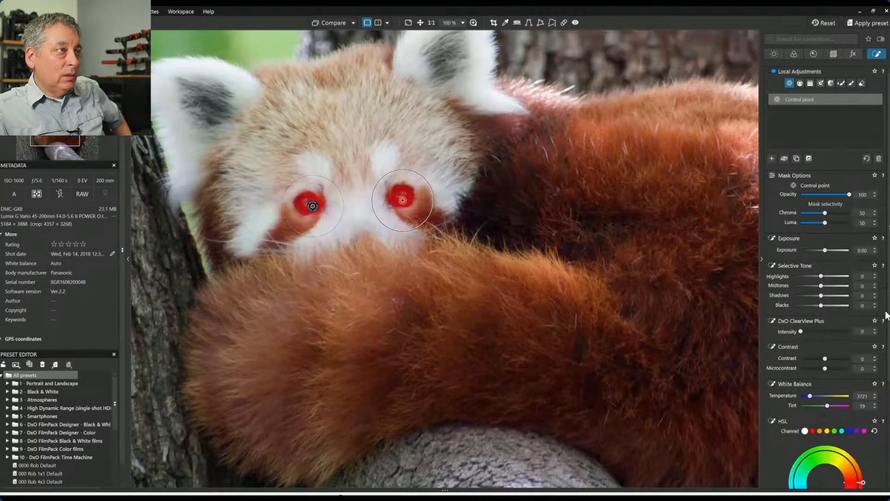
Set the eye control points' Shadows to about 33, ClearView Plus to 71 and Microcontrast to 77, and close the adjustment.
{"action": "left_click", "coordinate": [834, 296]}
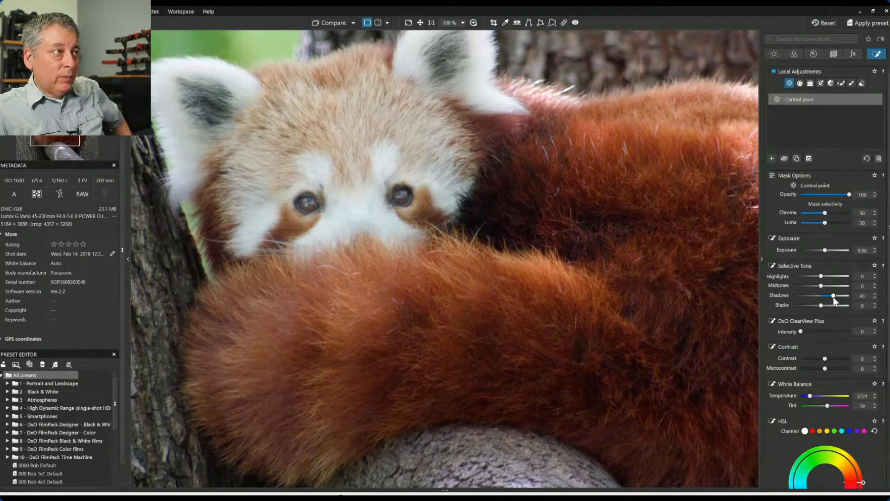
{"action": "left_click", "coordinate": [836, 332]}
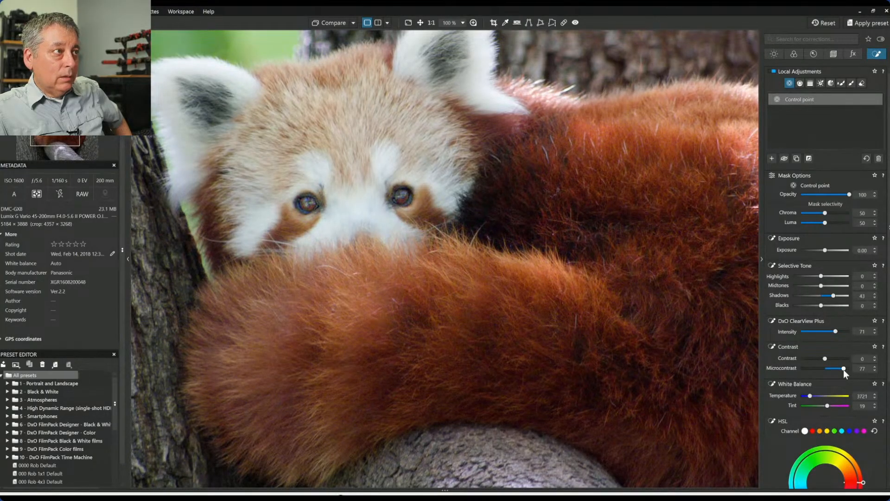
{"action": "left_click_drag", "start_coordinate": [832, 296], "coordinate": [831, 296]}
{"action": "scroll", "coordinate": [686, 311], "scroll_direction": "down", "scroll_amount": 3}
{"action": "scroll", "coordinate": [686, 311], "scroll_direction": "down", "scroll_amount": 1}
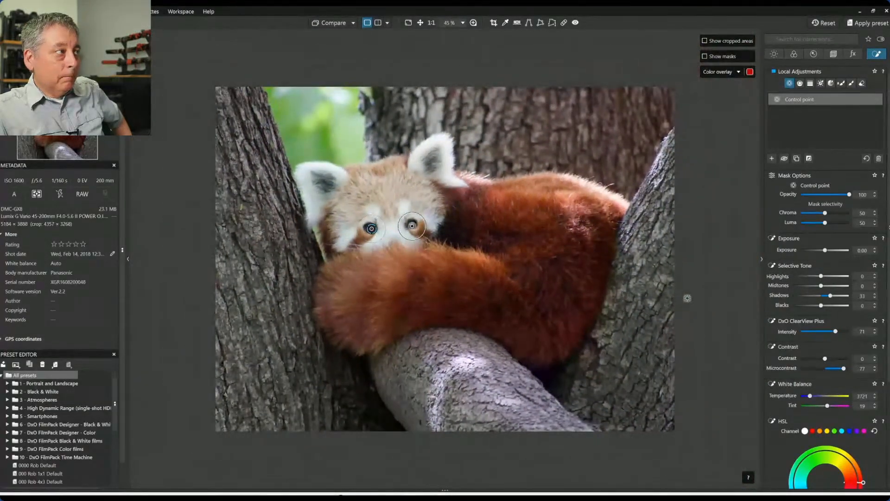
{"action": "left_click", "coordinate": [687, 302]}
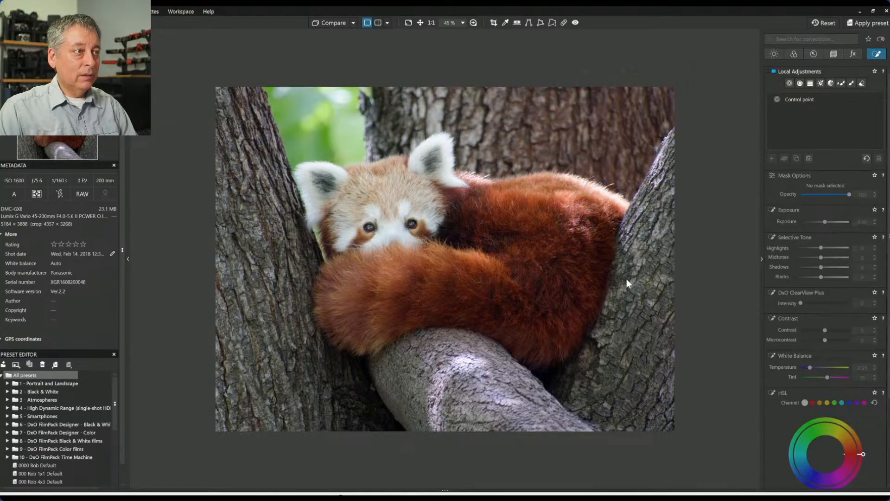
Draw a slanted control line over the lower trunk and branch, set its Chroma selectivity to 60, and shift it upward.
{"action": "scroll", "coordinate": [627, 280], "scroll_direction": "down", "scroll_amount": 2}
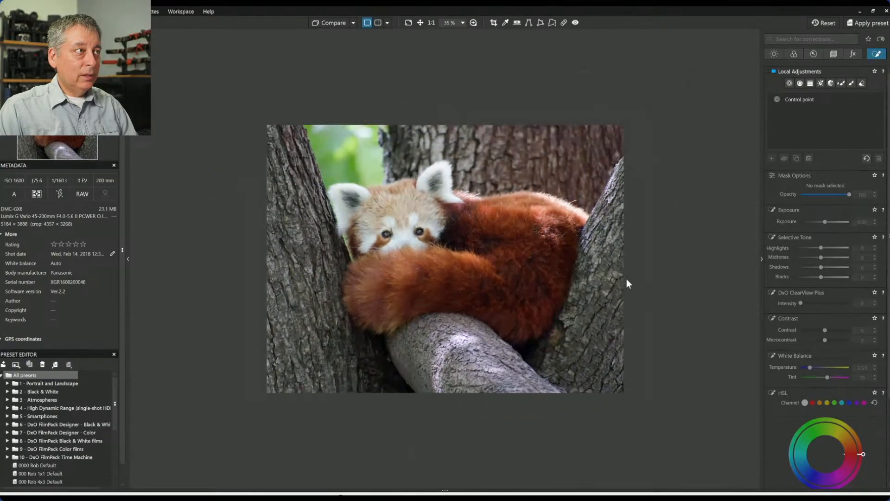
{"action": "scroll", "coordinate": [611, 277], "scroll_direction": "up", "scroll_amount": 2}
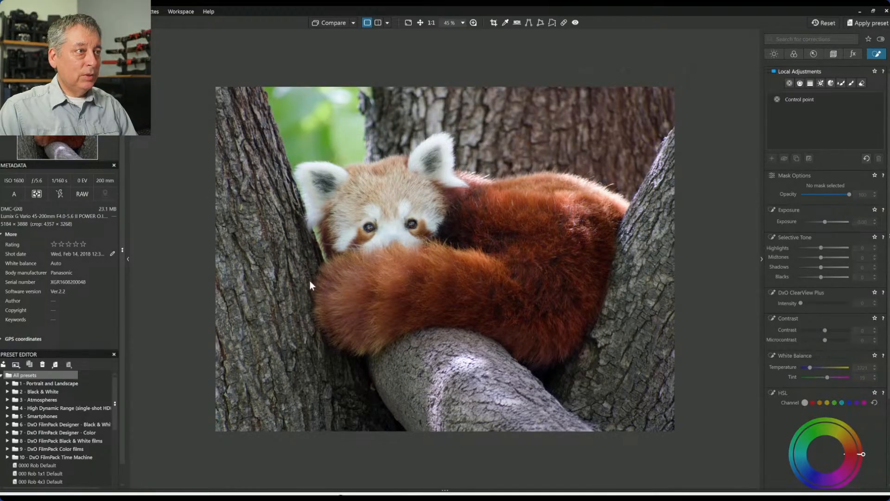
{"action": "left_click", "coordinate": [800, 83]}
{"action": "left_click_drag", "start_coordinate": [614, 382], "coordinate": [549, 187]}
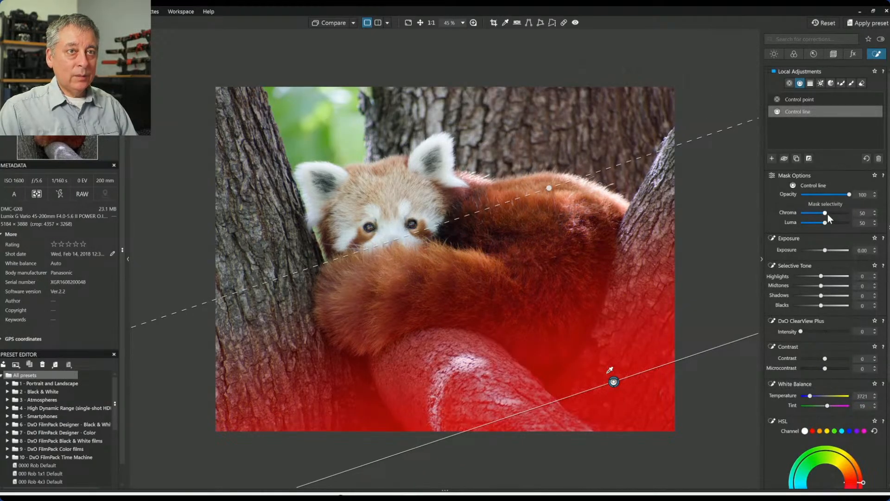
{"action": "left_click_drag", "start_coordinate": [826, 214], "coordinate": [828, 213]}
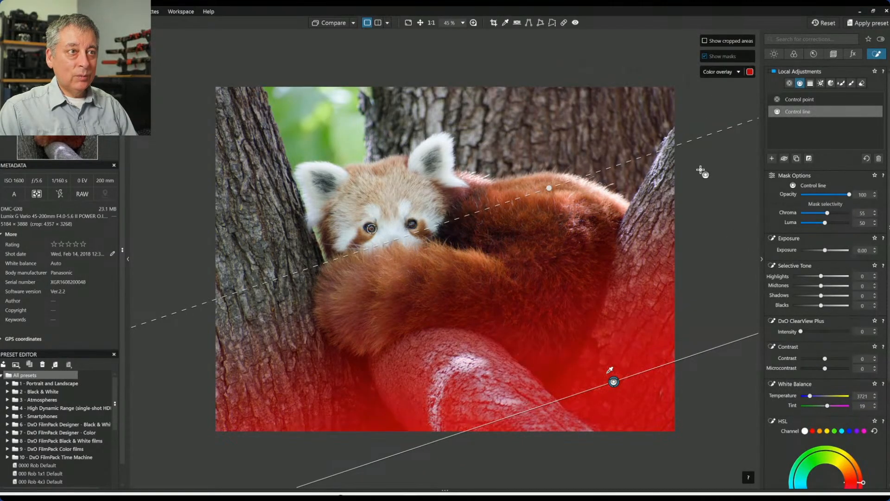
{"action": "left_click_drag", "start_coordinate": [621, 376], "coordinate": [638, 339]}
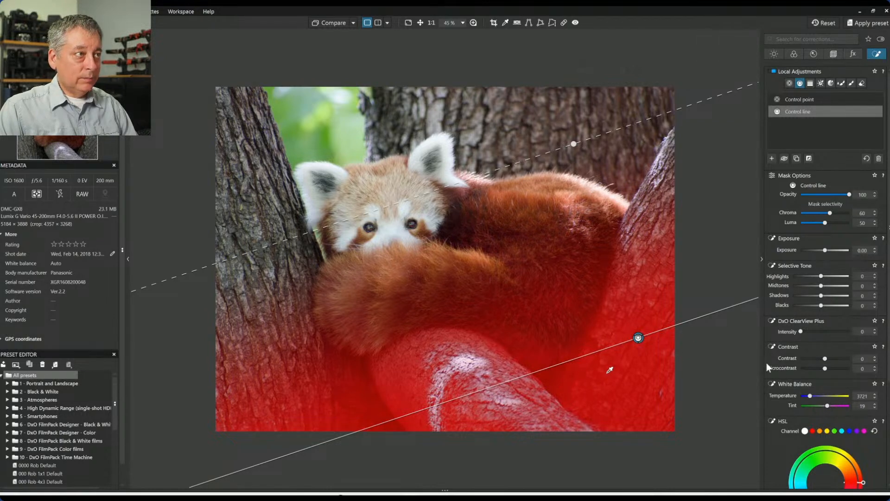
Warm the bark by setting the control line's White Balance Temperature to 4221, and close the adjustment.
{"action": "scroll", "coordinate": [803, 406], "scroll_direction": "down", "scroll_amount": 1}
{"action": "left_click_drag", "start_coordinate": [811, 357], "coordinate": [816, 357]}
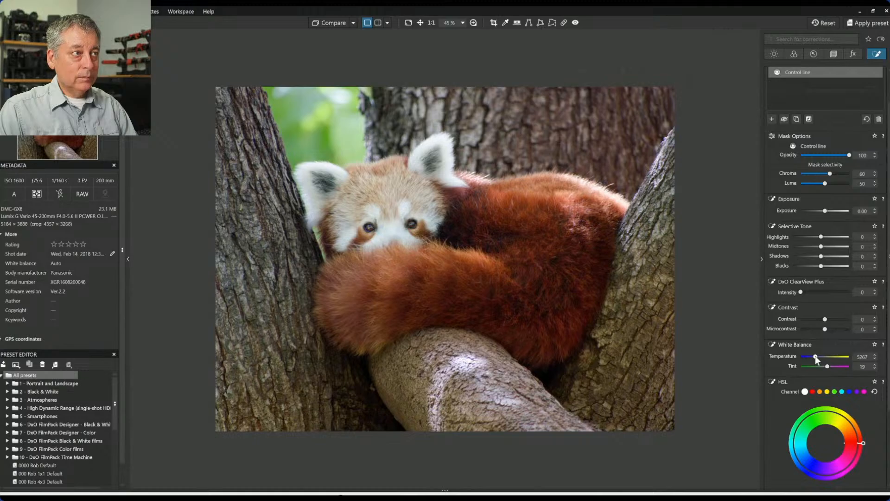
{"action": "double_click", "coordinate": [814, 357]}
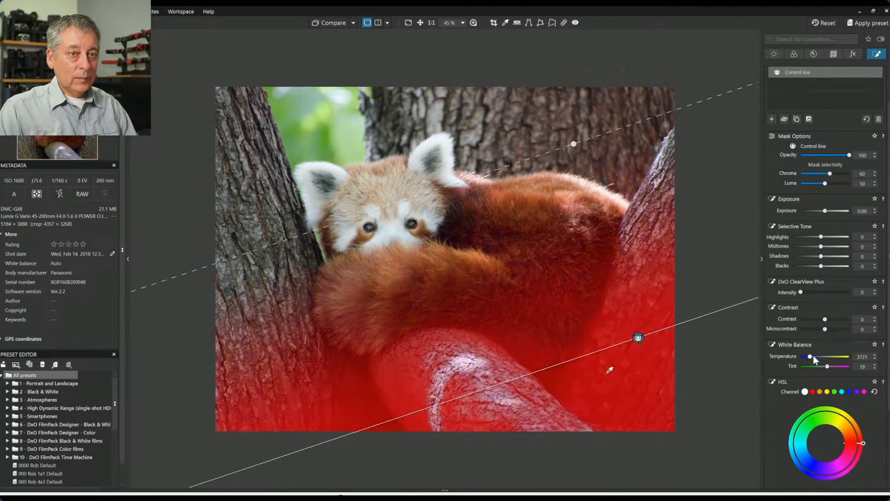
{"action": "left_click", "coordinate": [813, 356]}
{"action": "scroll", "coordinate": [813, 356], "scroll_direction": "up", "scroll_amount": 2}
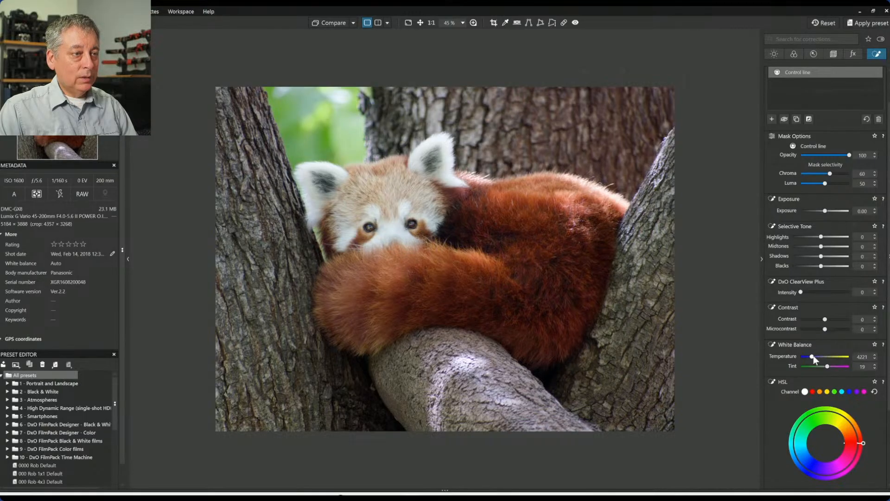
{"action": "mouse_move", "coordinate": [714, 360]}
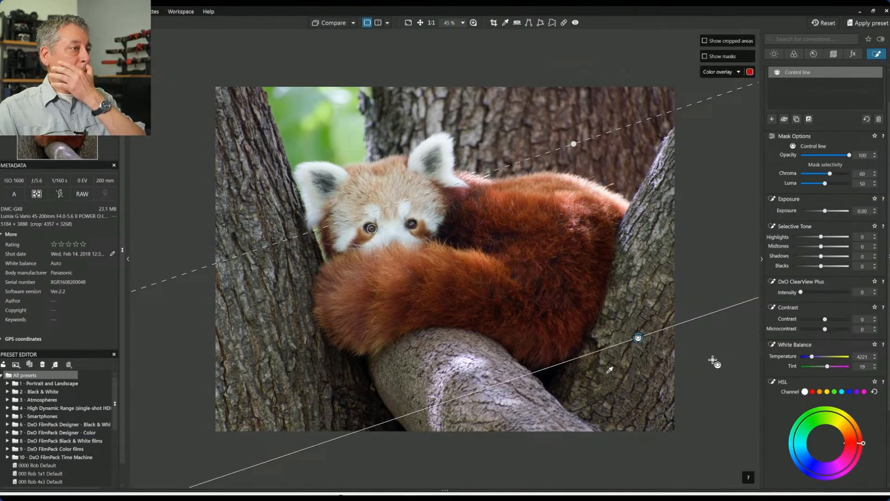
{"action": "key", "text": "Escape"}
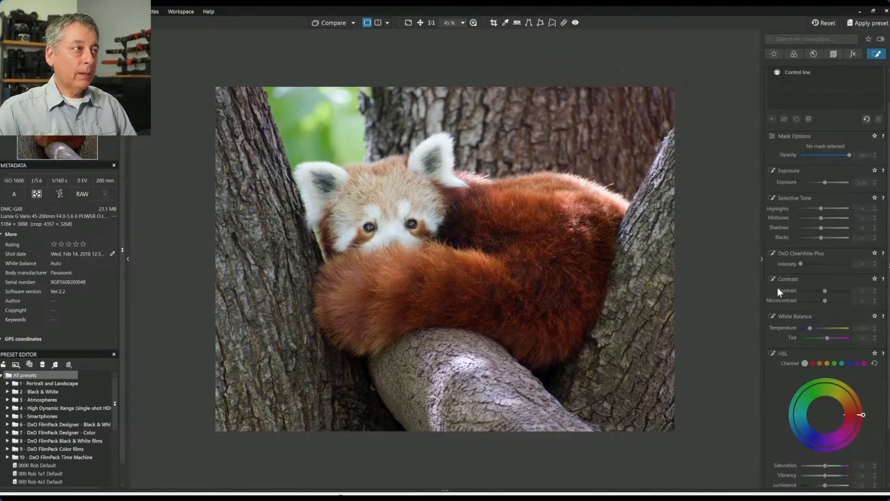
Add a new control point mask covering the panda's face and set its Microcontrast to 37, leaving Highlights at 0.
{"action": "scroll", "coordinate": [846, 77], "scroll_direction": "up", "scroll_amount": 1}
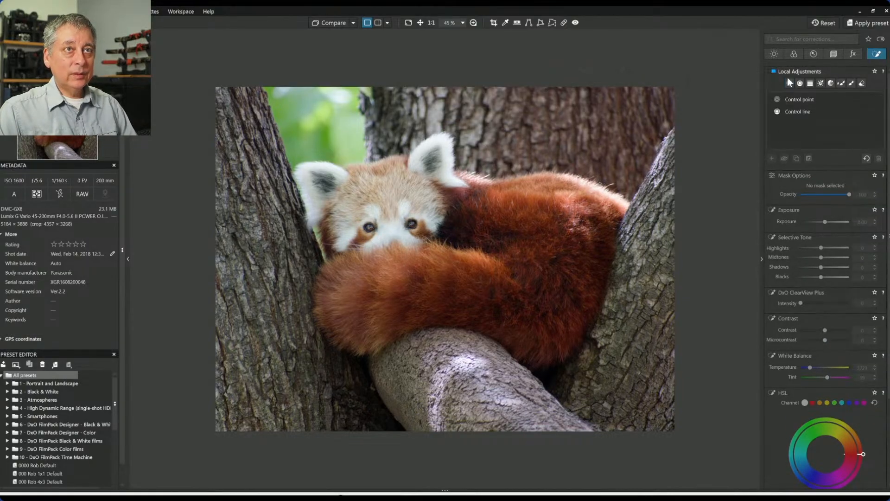
{"action": "left_click", "coordinate": [790, 84]}
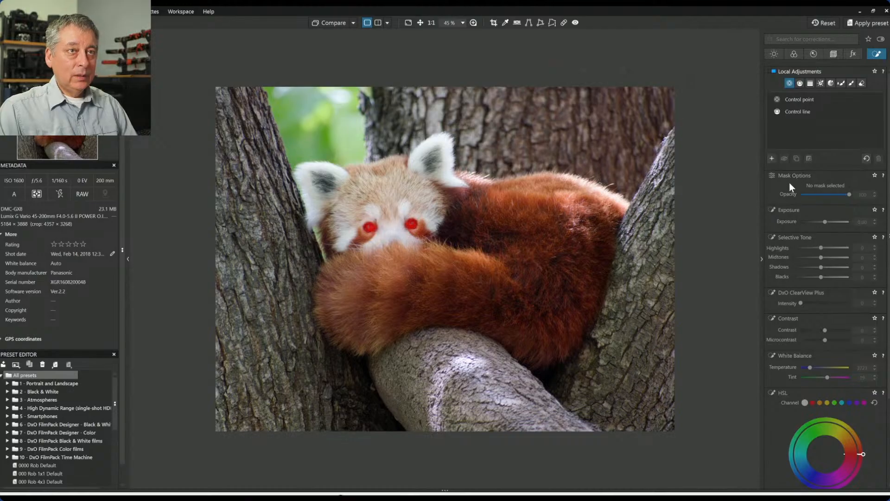
{"action": "left_click", "coordinate": [390, 207]}
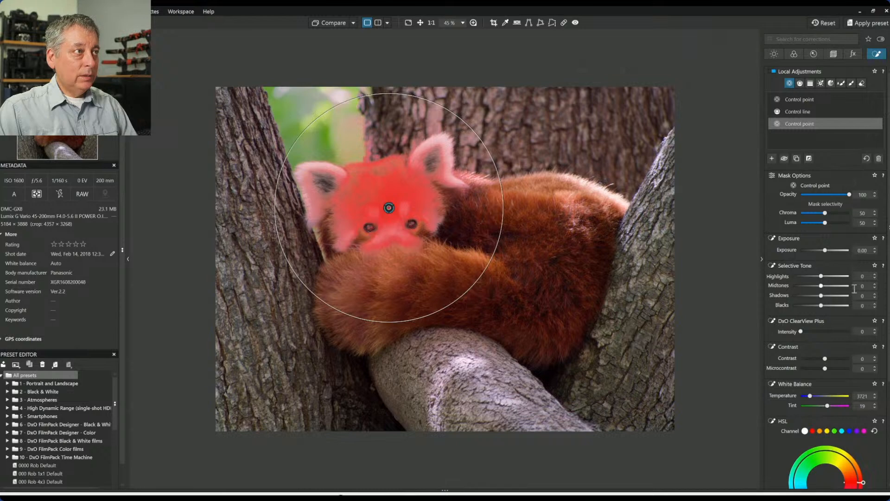
{"action": "left_click", "coordinate": [840, 368]}
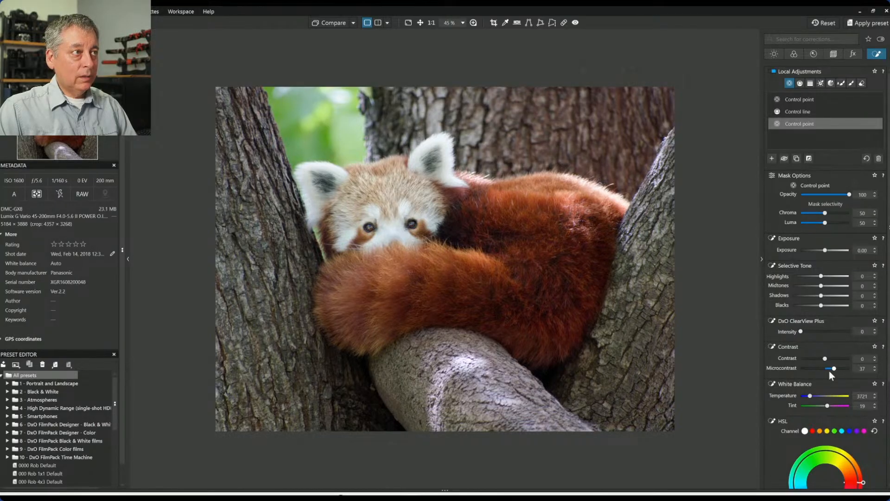
{"action": "double_click", "coordinate": [834, 276]}
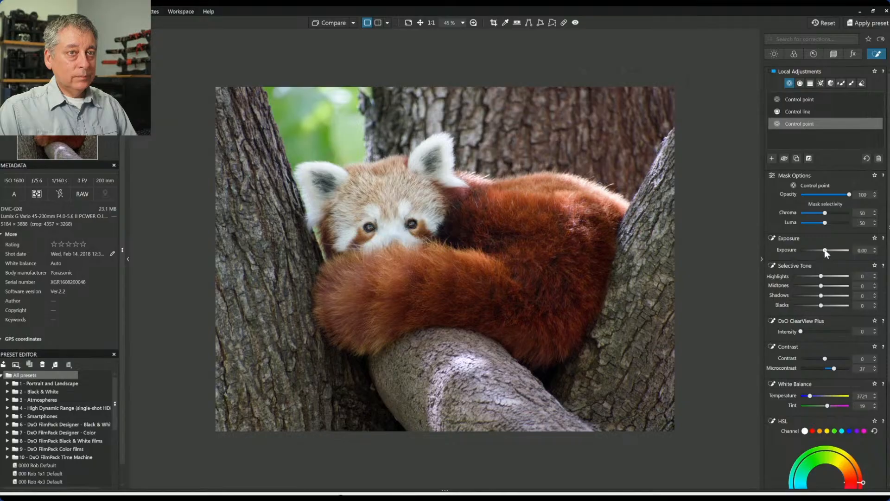
Set the face mask's Exposure to 0.10 and Shadows to 29, and add a smaller control point on the tail below the face.
{"action": "left_click_drag", "start_coordinate": [825, 250], "coordinate": [826, 250]}
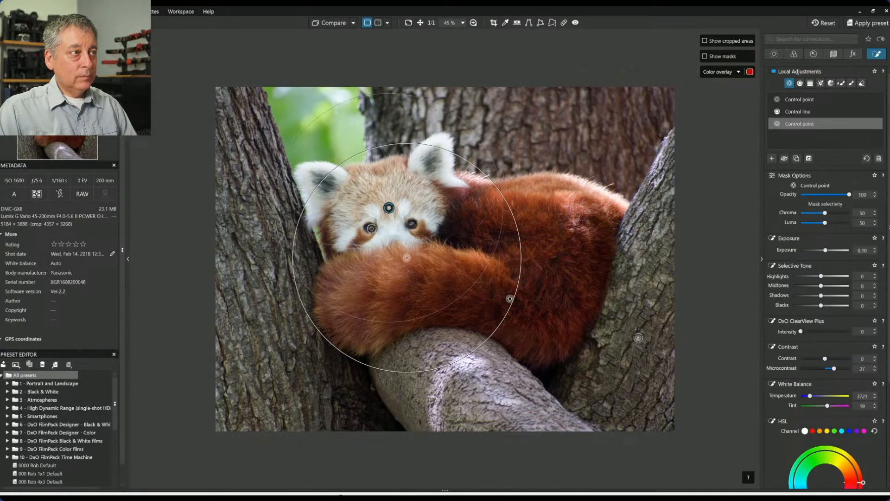
{"action": "left_click", "coordinate": [366, 276]}
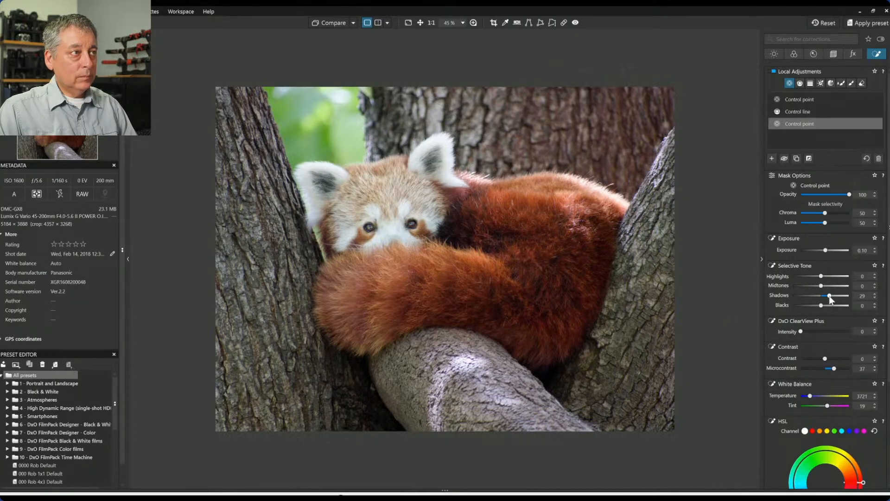
{"action": "left_click_drag", "start_coordinate": [252, 261], "coordinate": [316, 277]}
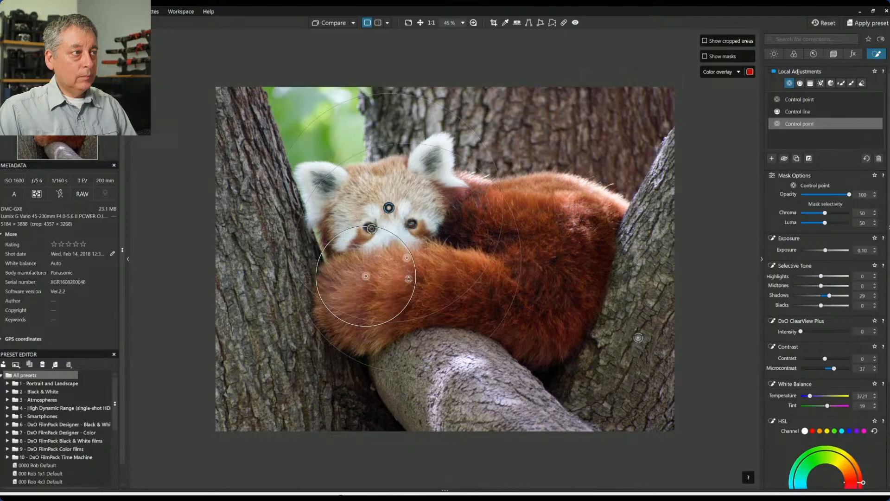
{"action": "left_click_drag", "start_coordinate": [414, 277], "coordinate": [399, 277]}
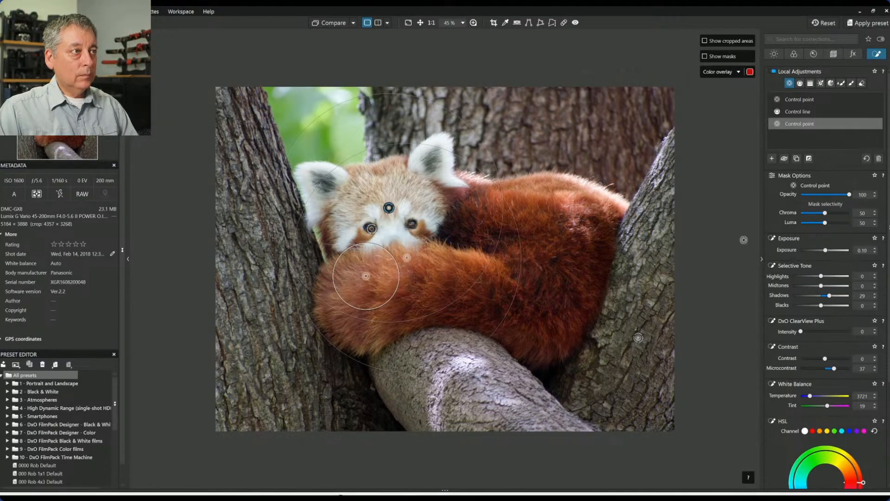
Create a new control point mask on the upper part of the tail and set its Highlights to 34.
{"action": "left_click", "coordinate": [773, 158]}
{"action": "left_click", "coordinate": [392, 272]}
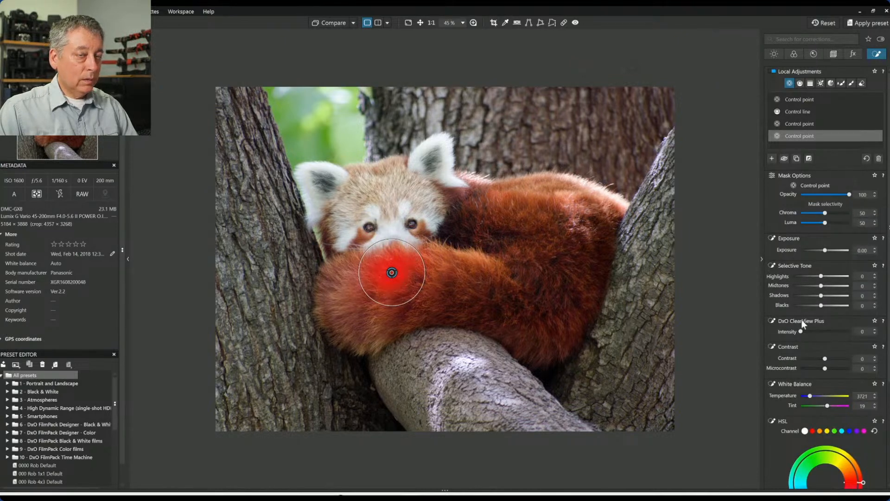
{"action": "left_click", "coordinate": [841, 276]}
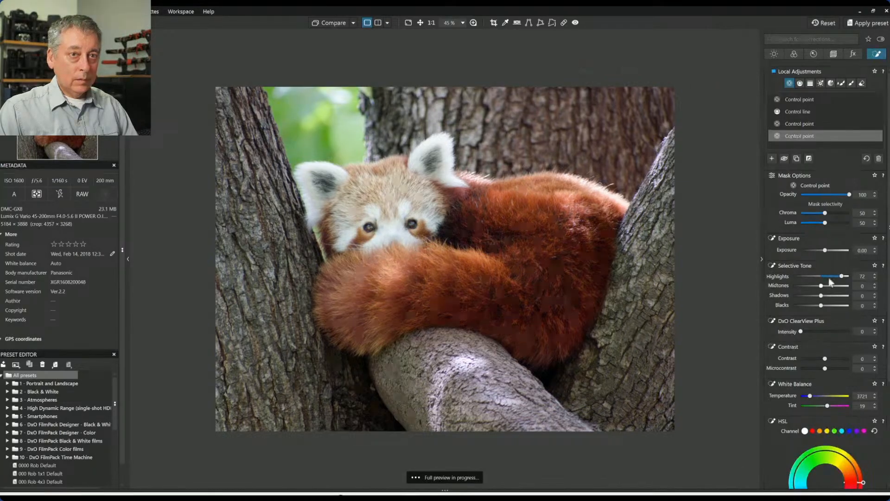
{"action": "left_click", "coordinate": [829, 276]}
{"action": "left_click_drag", "start_coordinate": [831, 278], "coordinate": [831, 278]}
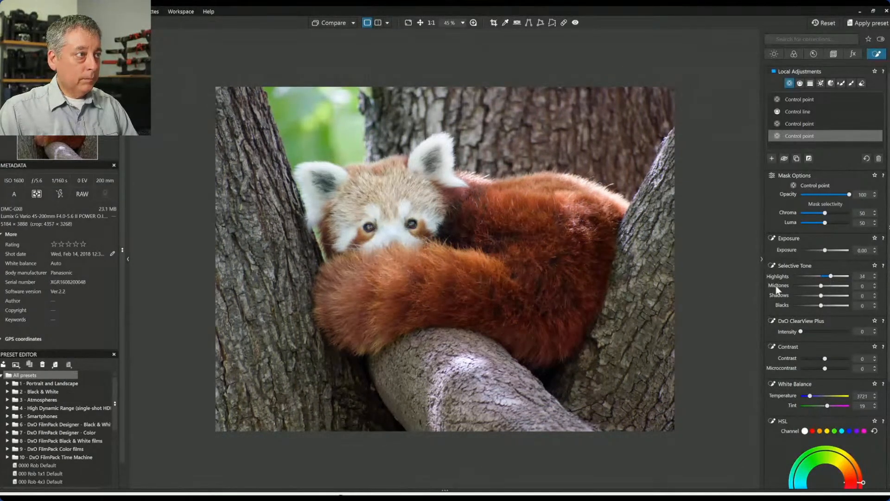
Extend the tail mask with small control points around the tail tip, along its upper edge and behind the ear, and set Microcontrast to 31.
{"action": "left_click", "coordinate": [345, 278]}
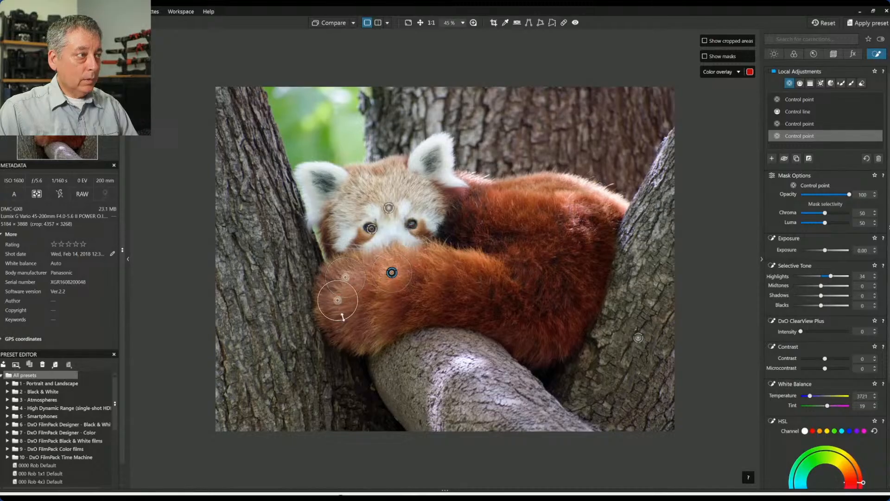
{"action": "left_click", "coordinate": [376, 335]}
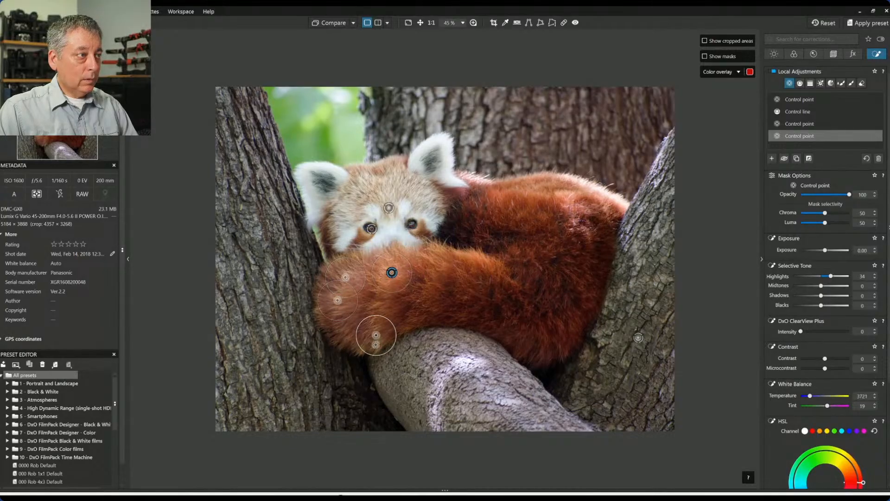
{"action": "left_click", "coordinate": [447, 254]}
{"action": "left_click", "coordinate": [477, 258]}
{"action": "left_click", "coordinate": [490, 267]}
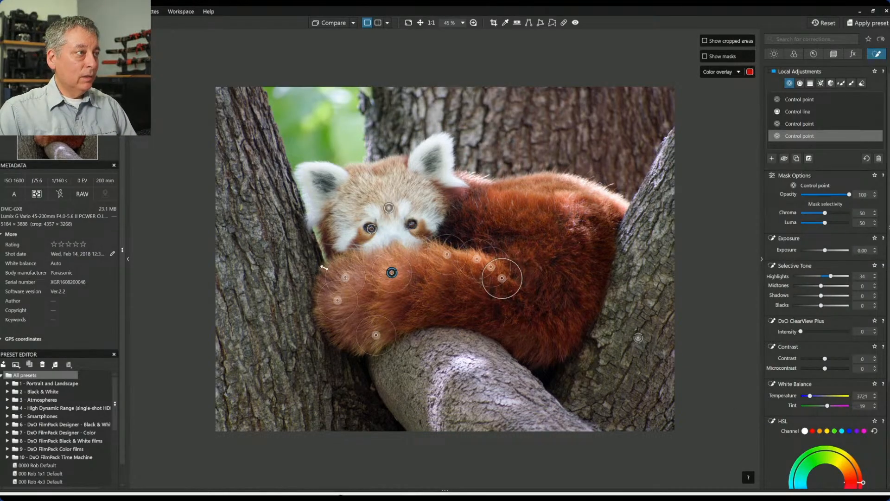
{"action": "left_click", "coordinate": [452, 177]}
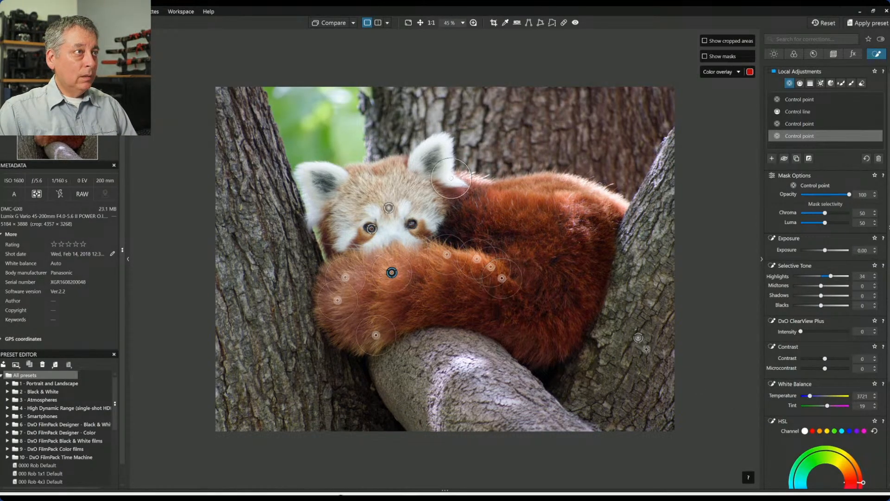
{"action": "left_click_drag", "start_coordinate": [451, 177], "coordinate": [515, 286]}
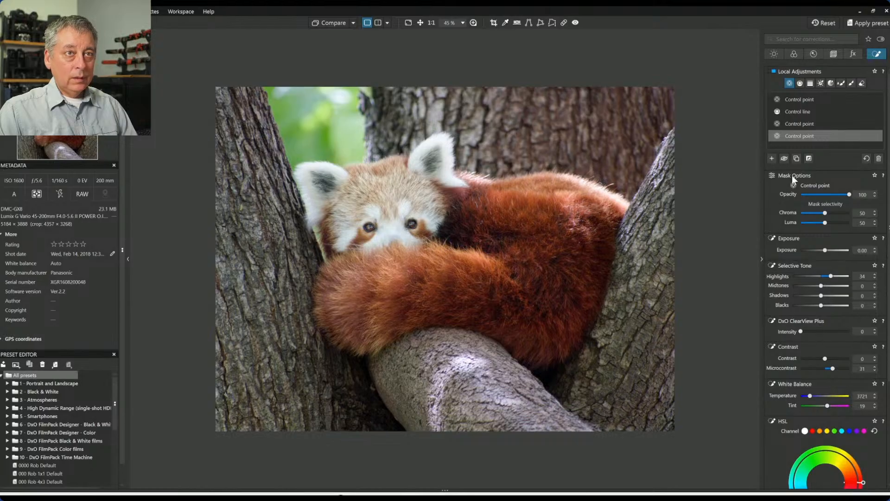
Create a large control point mask over the panda's dark hindquarters, with Luma selectivity 65 and Blacks -21, and shift its centre slightly.
{"action": "left_click", "coordinate": [769, 159]}
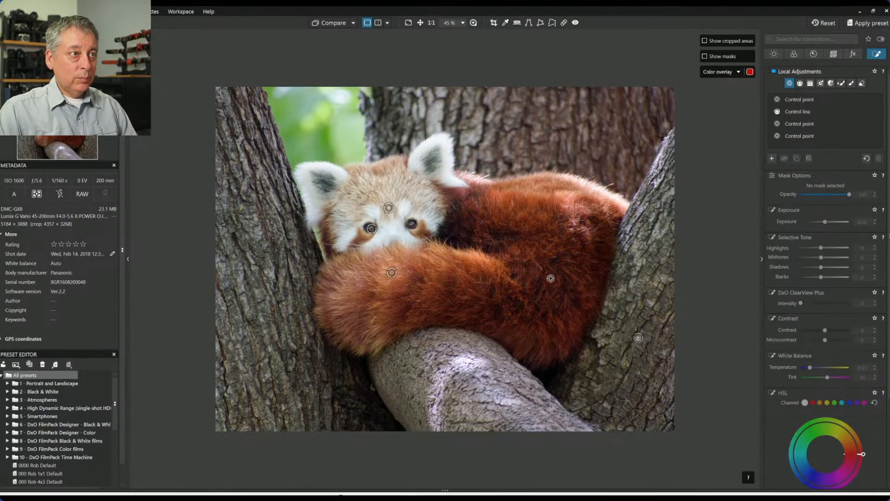
{"action": "left_click_drag", "start_coordinate": [543, 282], "coordinate": [626, 329]}
{"action": "left_click_drag", "start_coordinate": [822, 305], "coordinate": [815, 306]}
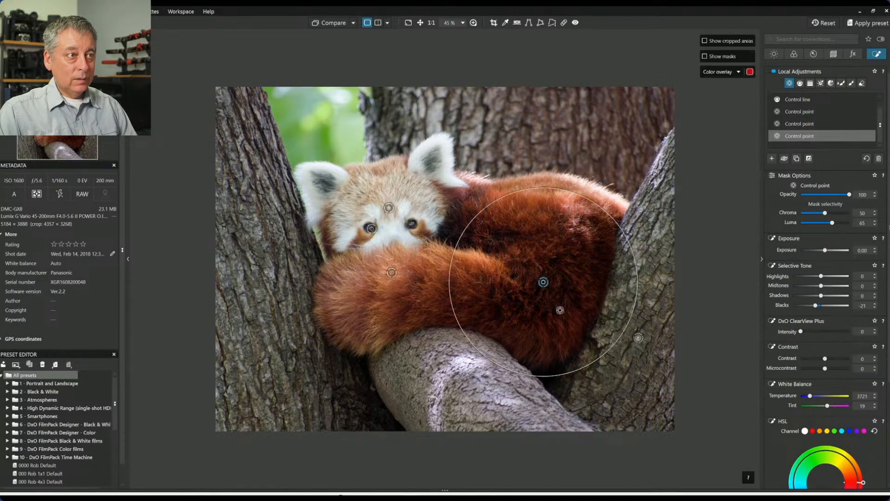
{"action": "scroll", "coordinate": [560, 310], "scroll_direction": "up", "scroll_amount": 2}
{"action": "left_click_drag", "start_coordinate": [580, 284], "coordinate": [574, 287]}
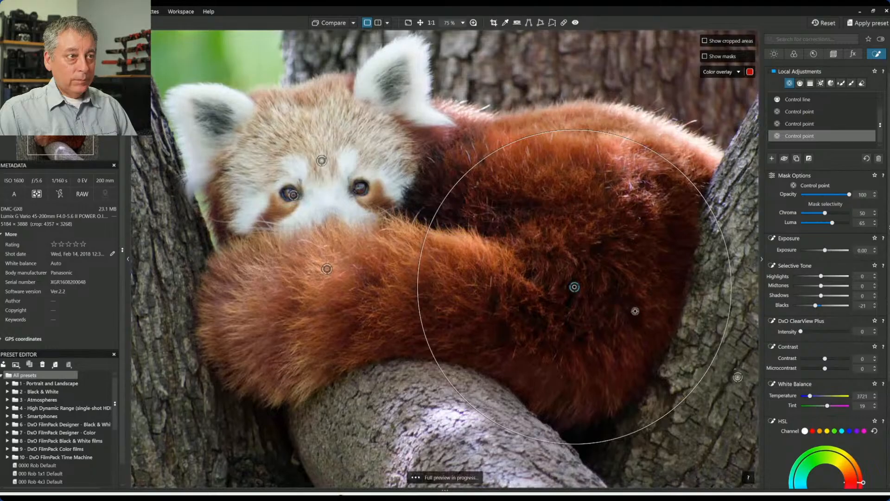
{"action": "left_click", "coordinate": [594, 451]}
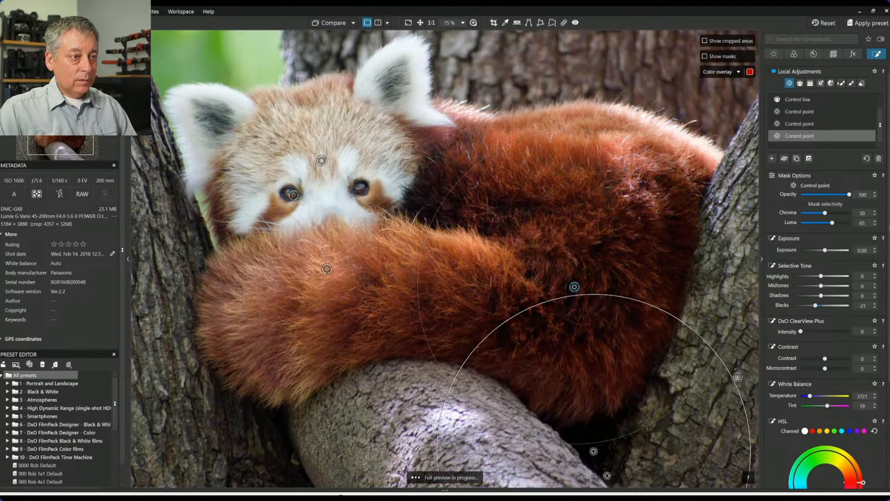
{"action": "scroll", "coordinate": [621, 464], "scroll_direction": "down", "scroll_amount": 3}
{"action": "left_click", "coordinate": [556, 404]}
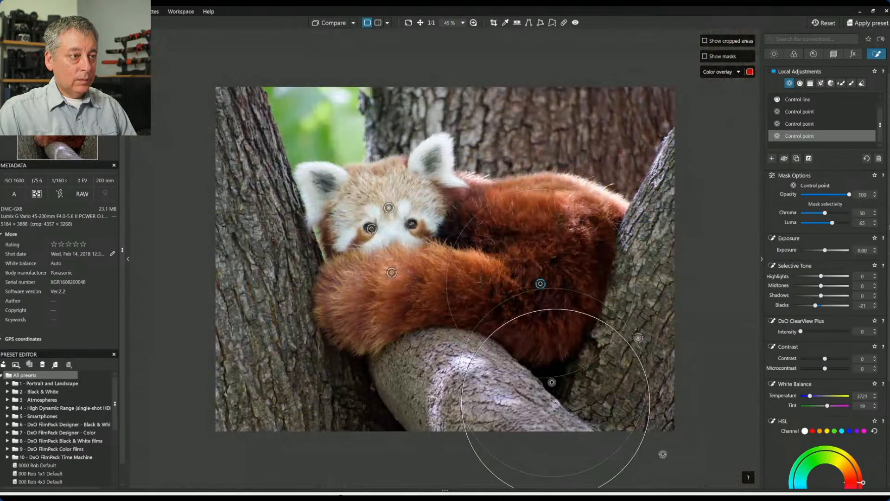
{"action": "key", "text": "Delete"}
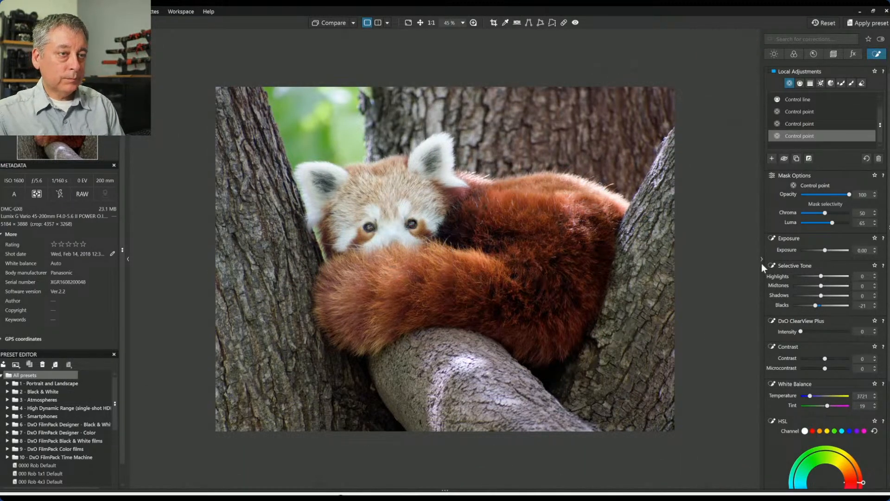
Create a new mask with control points at the branch's lower end, mid-branch and in the dark gap beside the branch.
{"action": "left_click", "coordinate": [772, 158]}
{"action": "left_click", "coordinate": [558, 408]}
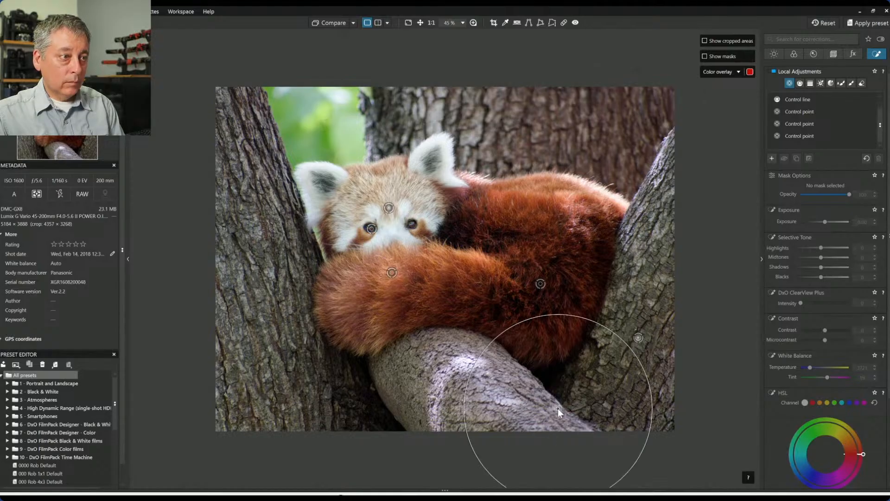
{"action": "left_click", "coordinate": [493, 409]}
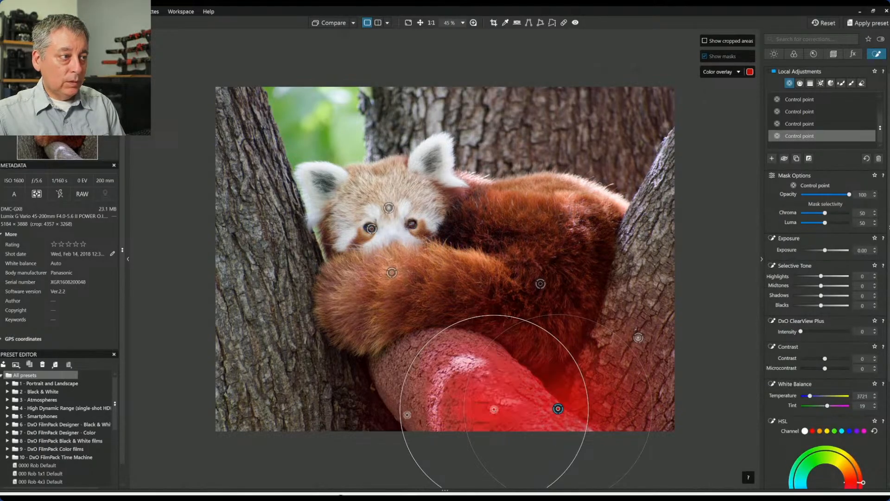
{"action": "left_click", "coordinate": [375, 423]}
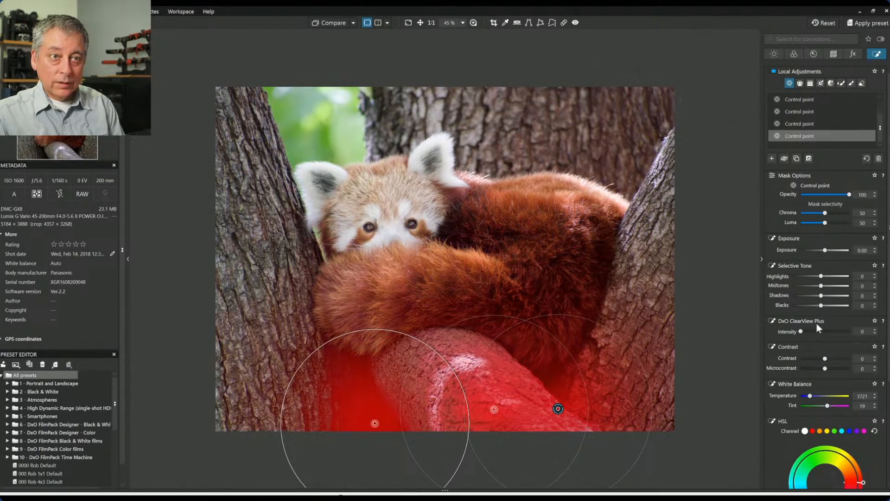
Set the branch mask's Chroma to 60, Luma to 55, Exposure to -0.40, Shadows to -25 and Blacks to -12, and adjust its control point on the branch.
{"action": "mouse_move", "coordinate": [819, 306]}
{"action": "left_mouse_down"}
{"action": "mouse_move", "coordinate": [811, 307]}
{"action": "mouse_move", "coordinate": [818, 307]}
{"action": "left_mouse_up"}
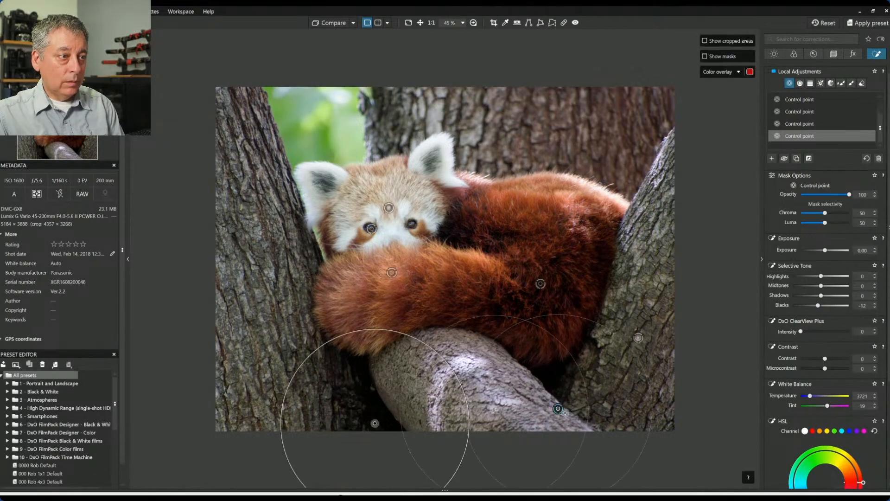
{"action": "left_click", "coordinate": [816, 298]}
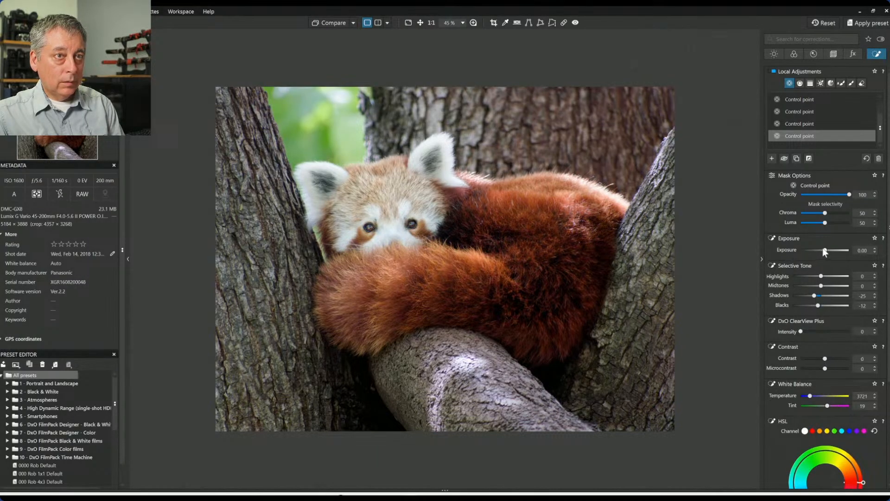
{"action": "left_click", "coordinate": [828, 215]}
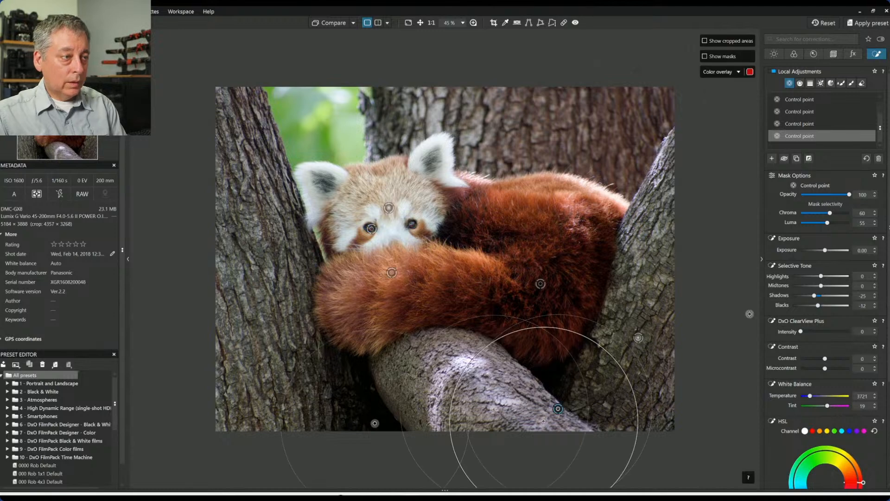
{"action": "left_click", "coordinate": [822, 251]}
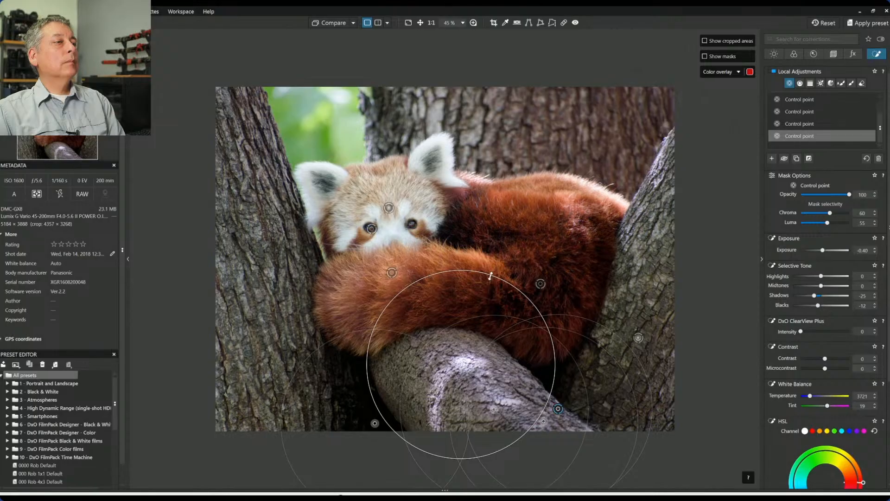
{"action": "left_click_drag", "start_coordinate": [489, 276], "coordinate": [481, 328]}
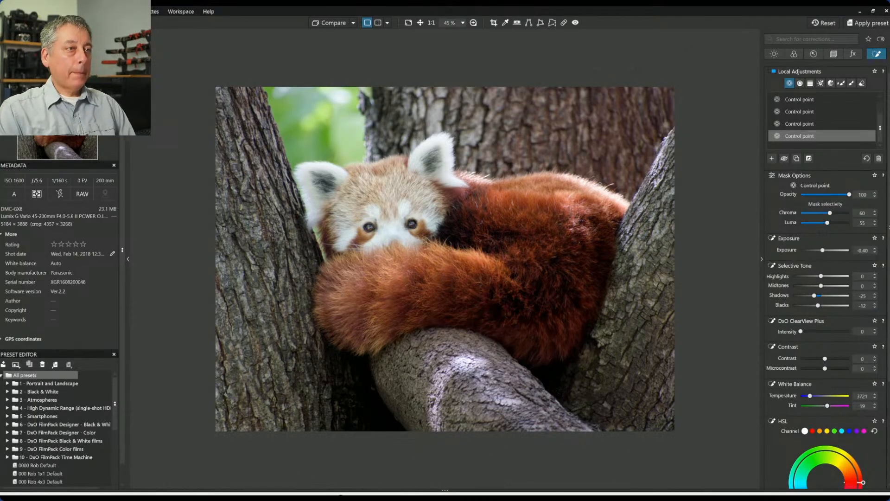
Try to repair the whole bright patch on the branch in one stroke, sampling from the lower branch and the neighbouring trunk.
{"action": "left_click", "coordinate": [564, 23]}
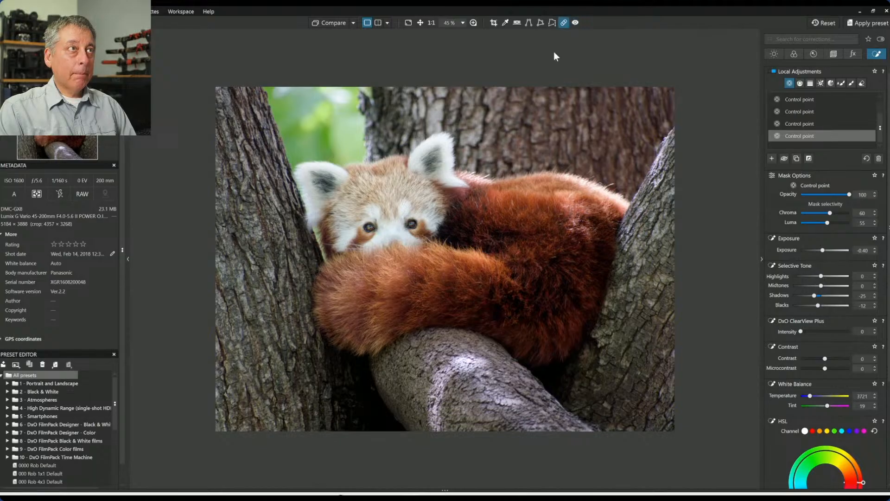
{"action": "scroll", "coordinate": [477, 381], "scroll_direction": "down", "scroll_amount": 2}
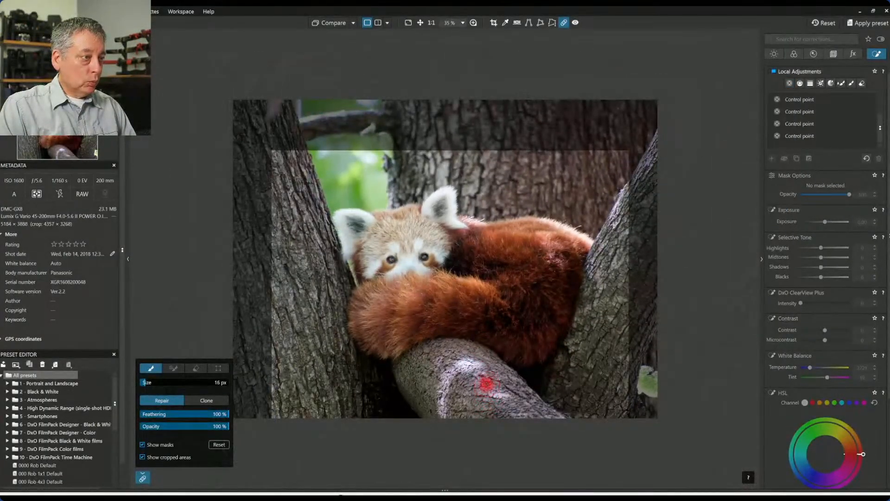
{"action": "mouse_move", "coordinate": [479, 365]}
{"action": "left_mouse_down"}
{"action": "mouse_move", "coordinate": [459, 364]}
{"action": "mouse_move", "coordinate": [441, 414]}
{"action": "left_mouse_up"}
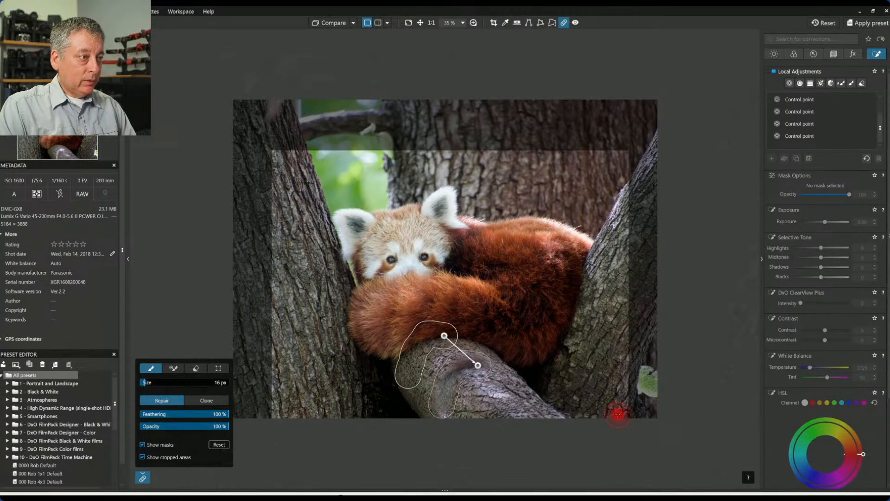
{"action": "left_click_drag", "start_coordinate": [444, 336], "coordinate": [510, 397]}
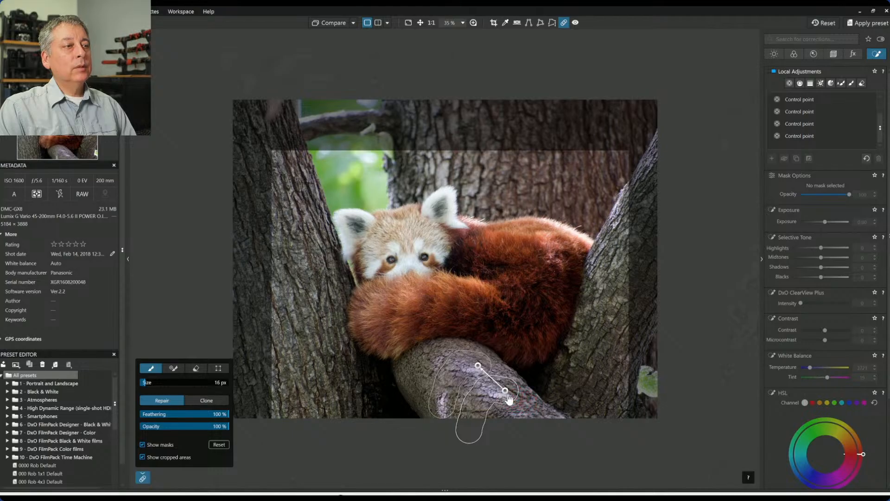
{"action": "left_click_drag", "start_coordinate": [508, 398], "coordinate": [605, 368]}
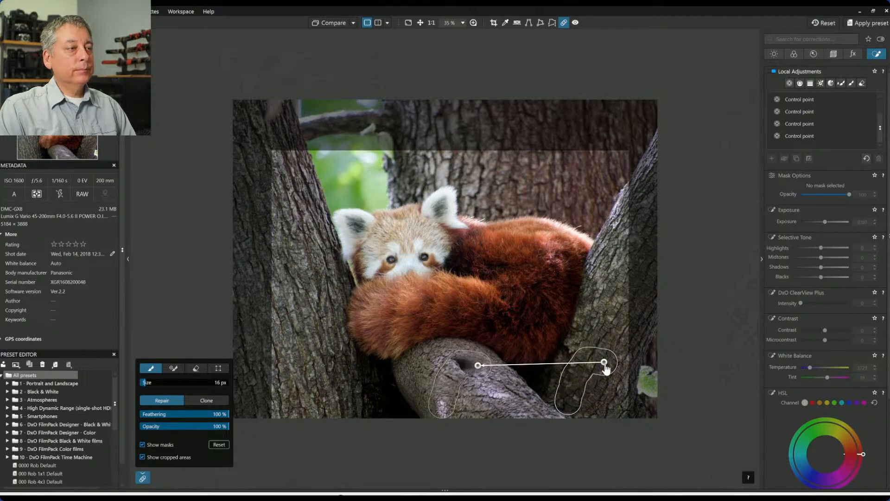
{"action": "left_click", "coordinate": [607, 367]}
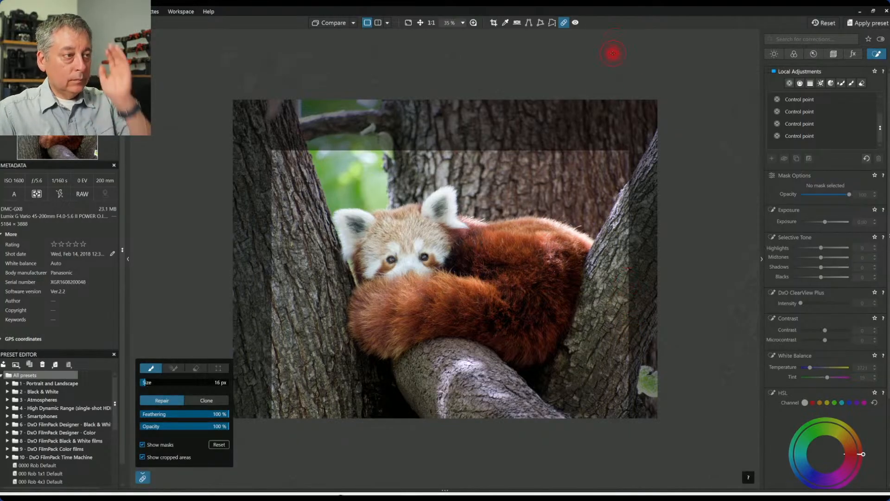
Repair the branch's bright patches with separate strokes on the upper spot, the lower spot and the long vertical streak.
{"action": "scroll", "coordinate": [478, 373], "scroll_direction": "up", "scroll_amount": 1}
{"action": "scroll", "coordinate": [481, 382], "scroll_direction": "down", "scroll_amount": 1}
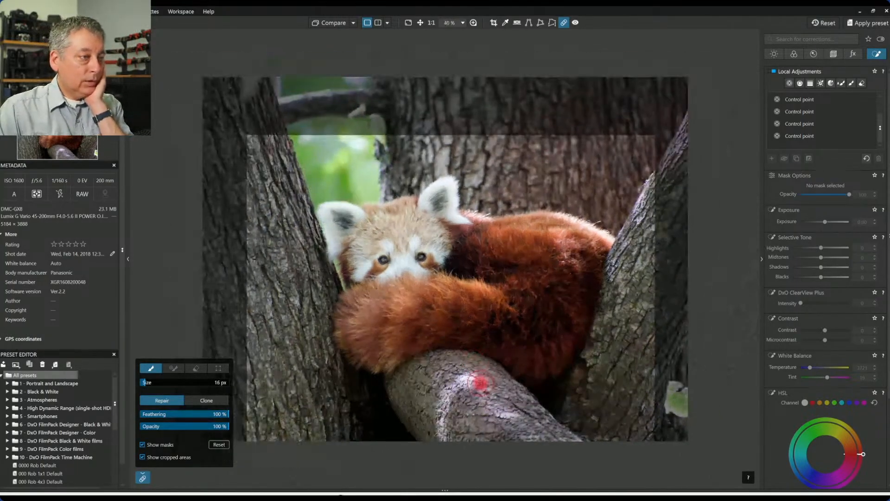
{"action": "mouse_move", "coordinate": [481, 382]}
{"action": "left_mouse_down"}
{"action": "mouse_move", "coordinate": [460, 380]}
{"action": "mouse_move", "coordinate": [481, 382]}
{"action": "left_mouse_up"}
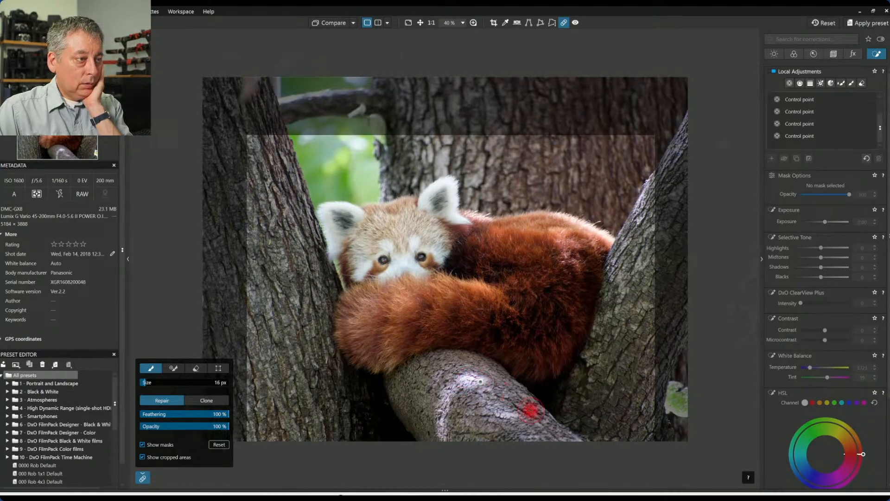
{"action": "left_click_drag", "start_coordinate": [519, 417], "coordinate": [510, 406]}
{"action": "left_click_drag", "start_coordinate": [455, 394], "coordinate": [442, 430]}
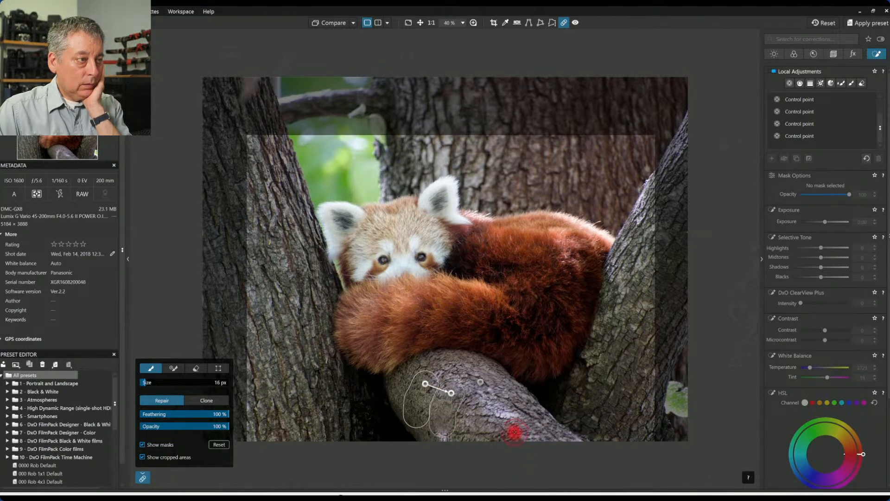
Finish repairing the branch by adjusting the last stroke's sampling point and retouching the remaining bright spots on its lower part, and leave the tool.
{"action": "left_click_drag", "start_coordinate": [426, 387], "coordinate": [423, 384]}
{"action": "left_click", "coordinate": [444, 434]}
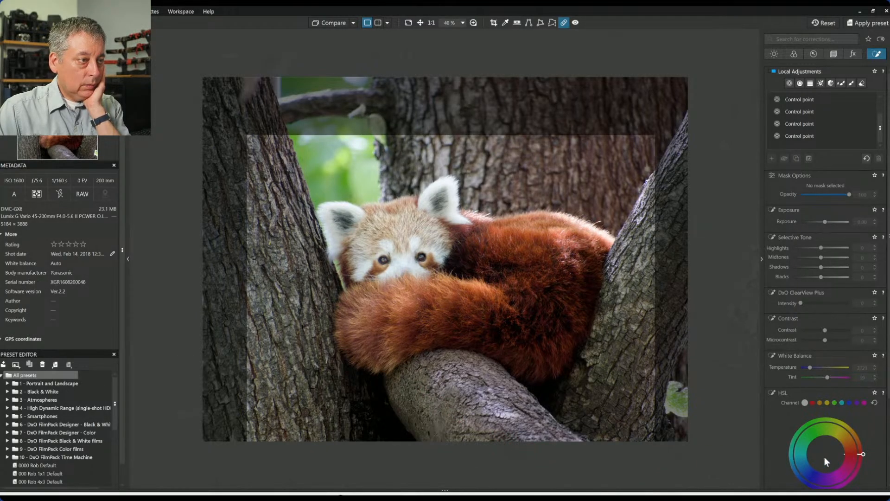
{"action": "left_click", "coordinate": [506, 415]}
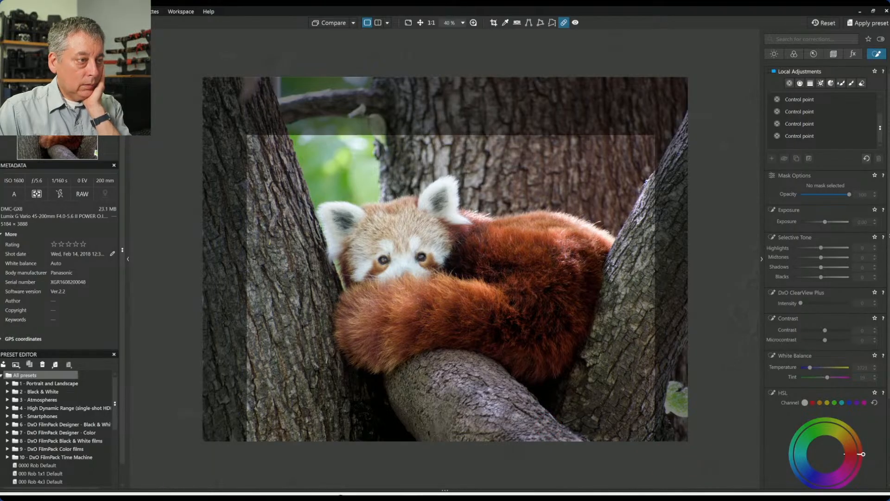
{"action": "key", "text": "Escape"}
{"action": "scroll", "coordinate": [672, 278], "scroll_direction": "down", "scroll_amount": 1}
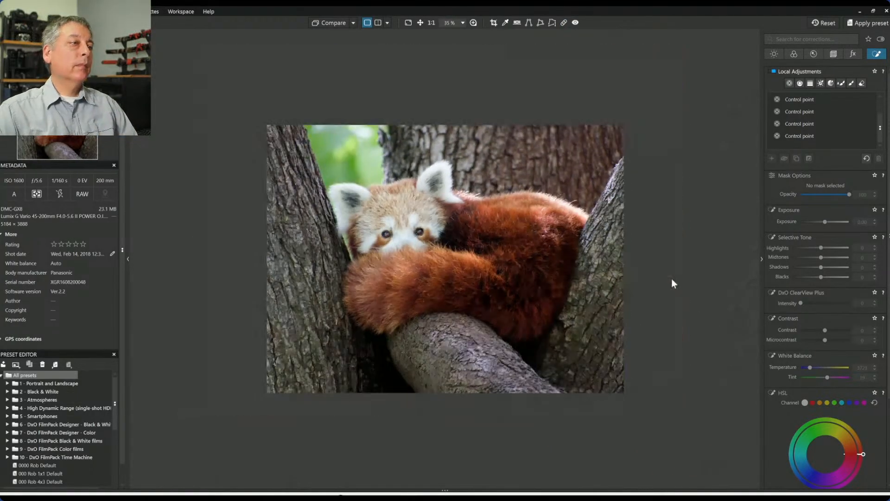
{"action": "scroll", "coordinate": [672, 280], "scroll_direction": "down", "scroll_amount": 1}
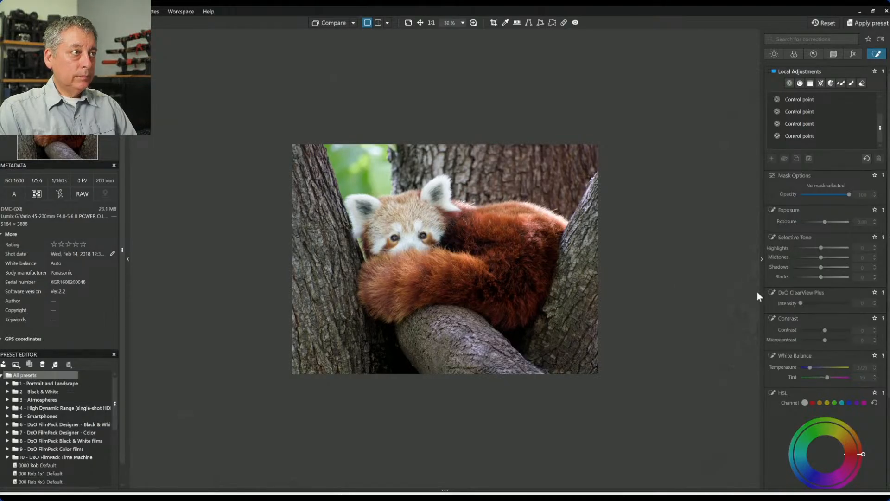
Add a new control point mask on the dark fur beside the panda's cheek and set its Exposure to 0.45.
{"action": "left_click", "coordinate": [802, 111]}
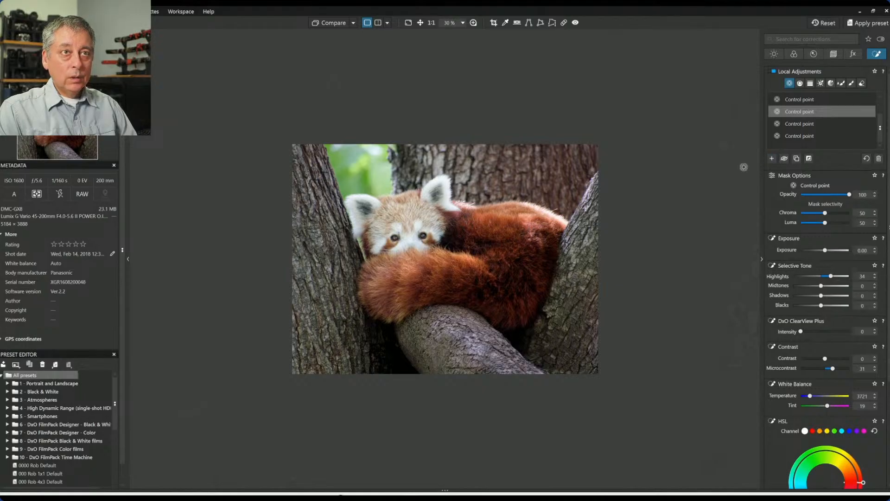
{"action": "left_click_drag", "start_coordinate": [493, 226], "coordinate": [446, 222]}
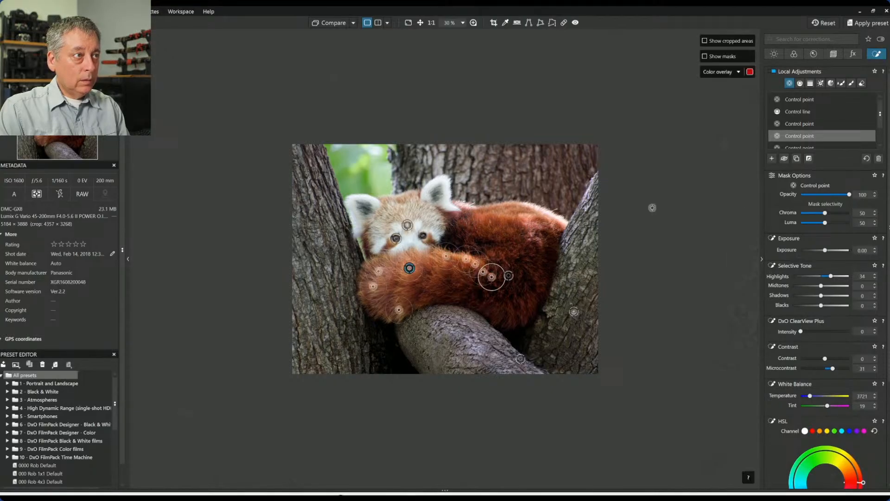
{"action": "left_click", "coordinate": [768, 158]}
{"action": "left_click", "coordinate": [450, 226]}
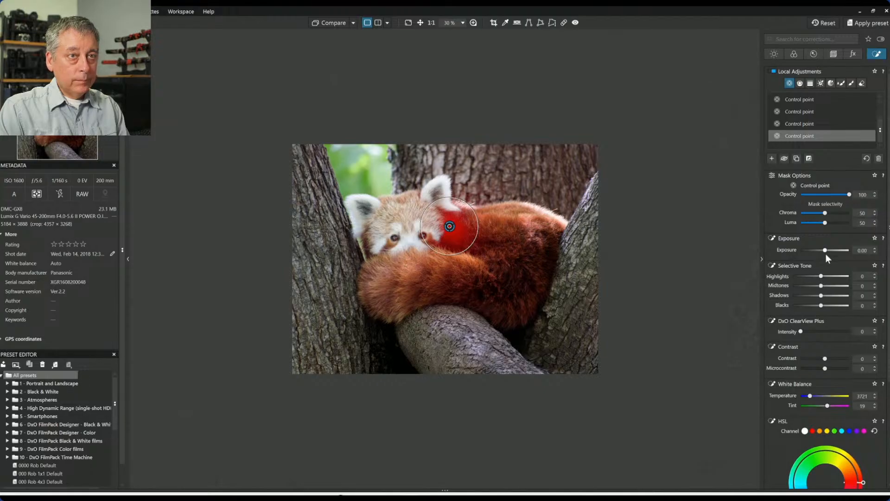
{"action": "left_click_drag", "start_coordinate": [826, 250], "coordinate": [828, 250]}
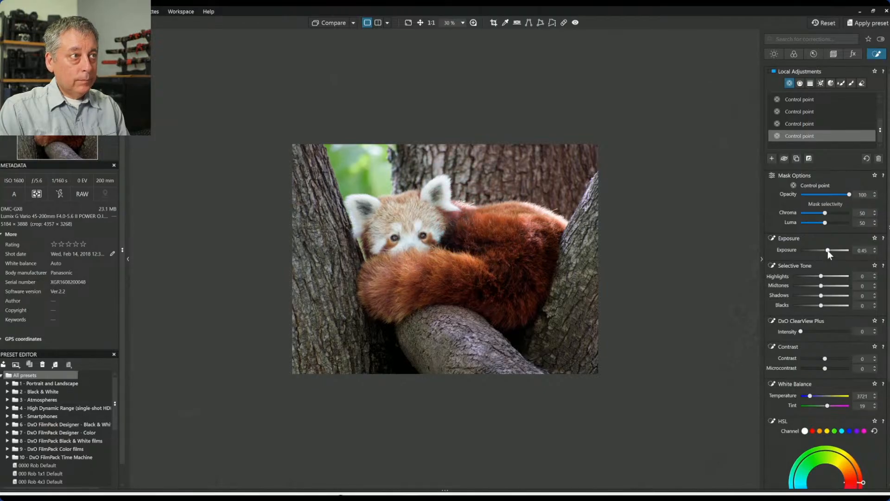
{"action": "left_click_drag", "start_coordinate": [449, 225], "coordinate": [447, 225]}
{"action": "key", "text": "Escape"}
{"action": "scroll", "coordinate": [572, 321], "scroll_direction": "up", "scroll_amount": 1}
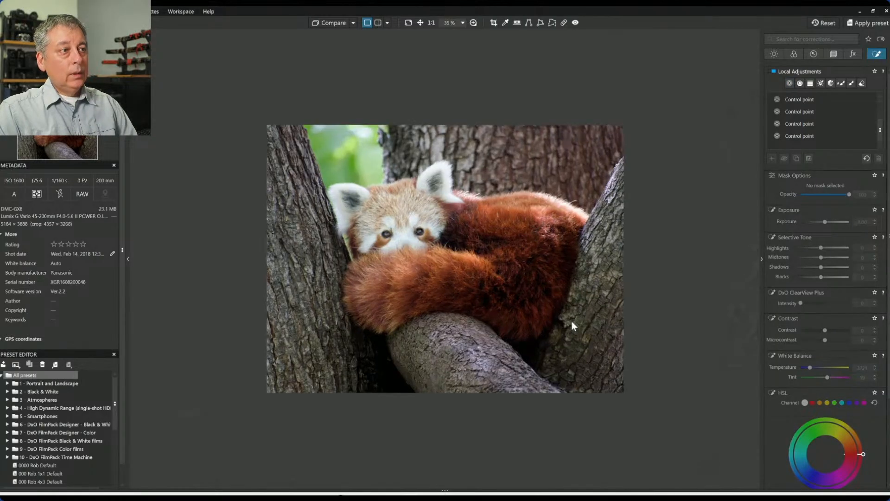
{"action": "scroll", "coordinate": [571, 321], "scroll_direction": "up", "scroll_amount": 2}
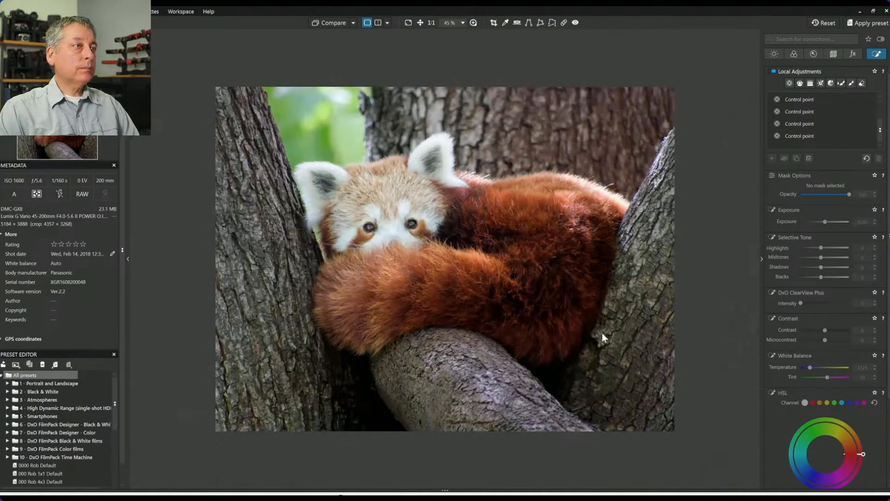
Export the photo to disk as a full-size JPEG at quality 93 in the original image folder.
{"action": "right_click", "coordinate": [298, 144]}
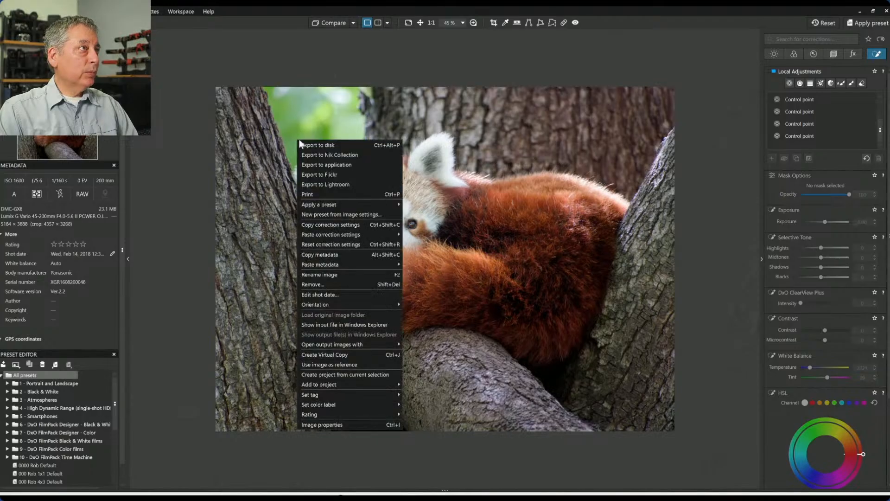
{"action": "left_click", "coordinate": [321, 144]}
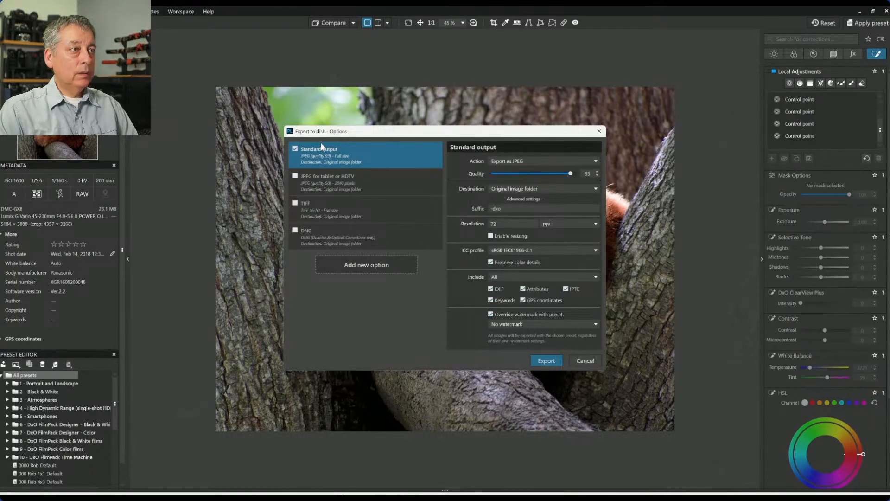
{"action": "key", "text": "Escape"}
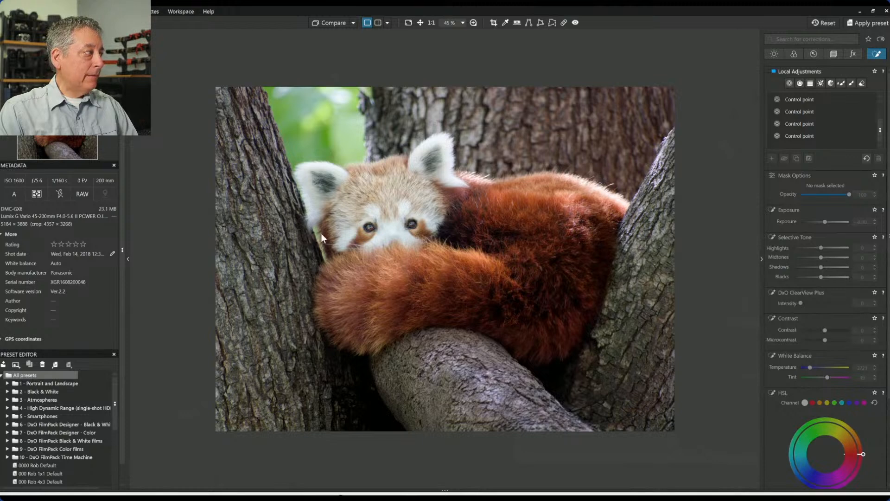
Compare the edited photo with its exported standard output in split view, hiding the side palettes and sweeping the divider across the image.
{"action": "left_click", "coordinate": [327, 24]}
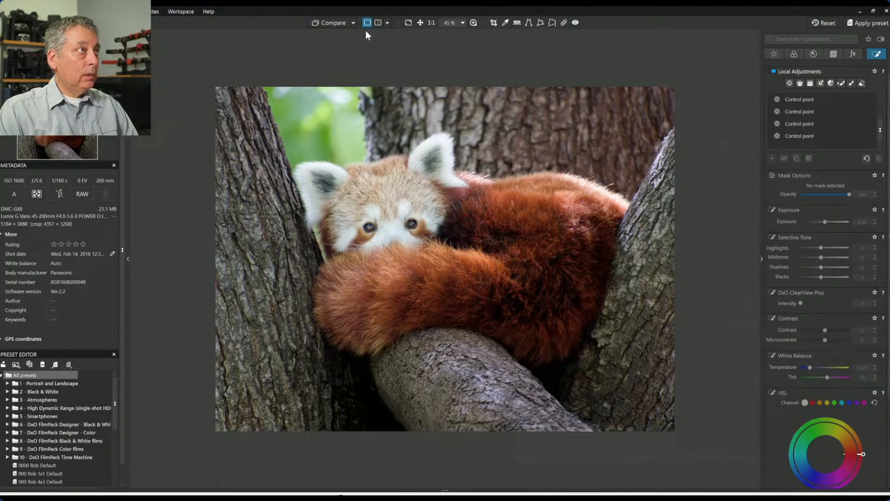
{"action": "left_click", "coordinate": [352, 23]}
{"action": "left_click", "coordinate": [369, 71]}
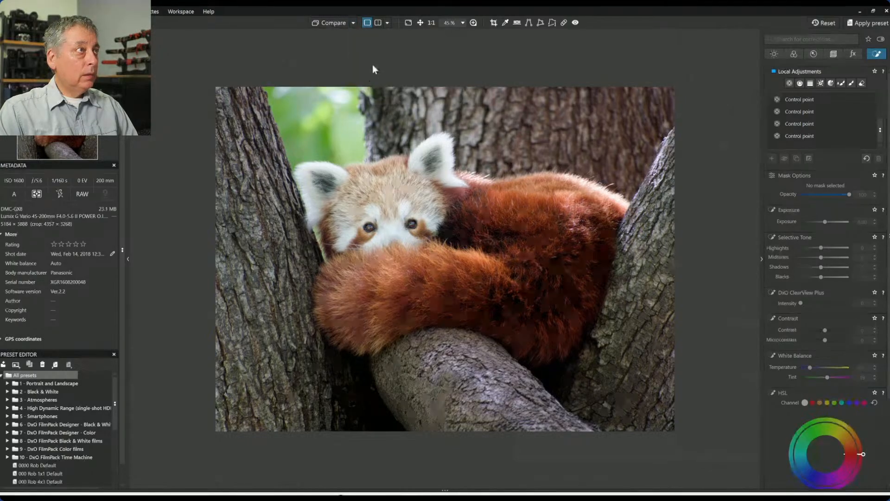
{"action": "left_click", "coordinate": [379, 22]}
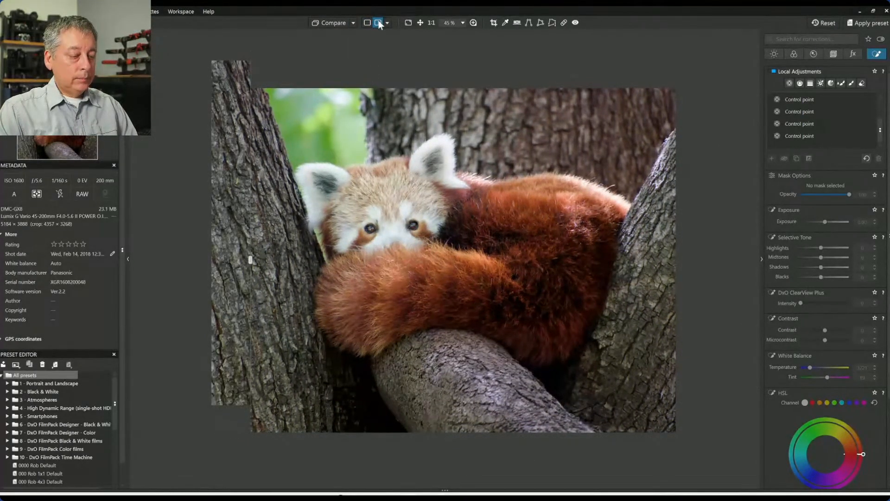
{"action": "key", "text": "F9"}
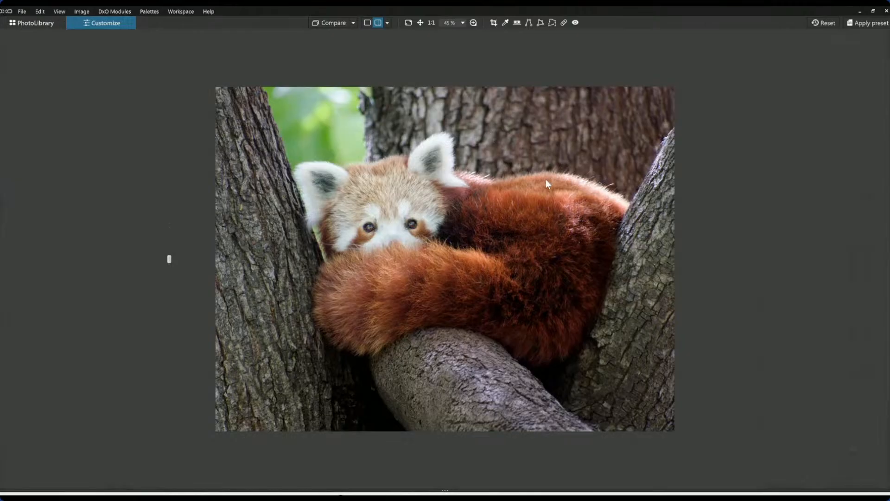
{"action": "scroll", "coordinate": [548, 184], "scroll_direction": "up", "scroll_amount": 1}
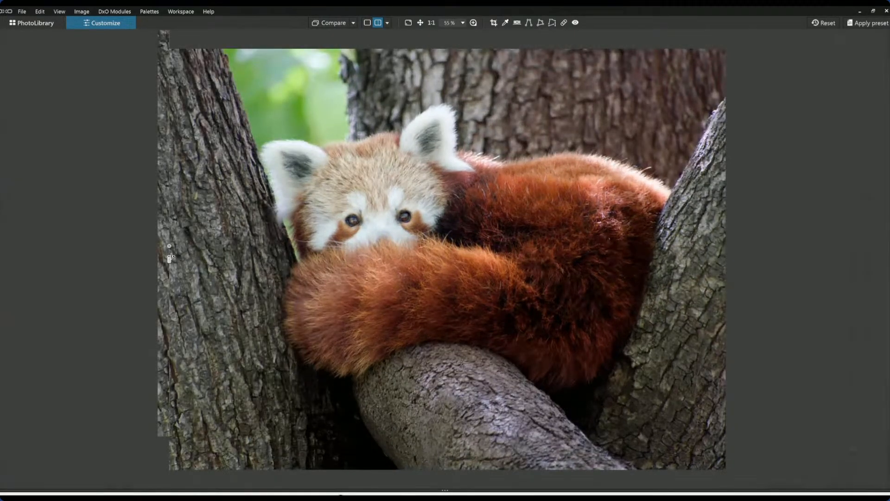
{"action": "left_click_drag", "start_coordinate": [177, 258], "coordinate": [886, 259]}
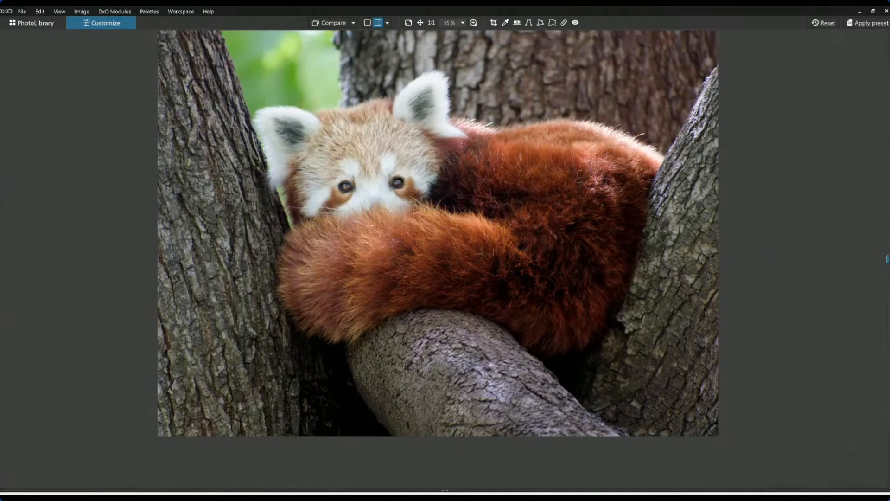
{"action": "scroll", "coordinate": [672, 263], "scroll_direction": "down", "scroll_amount": 1}
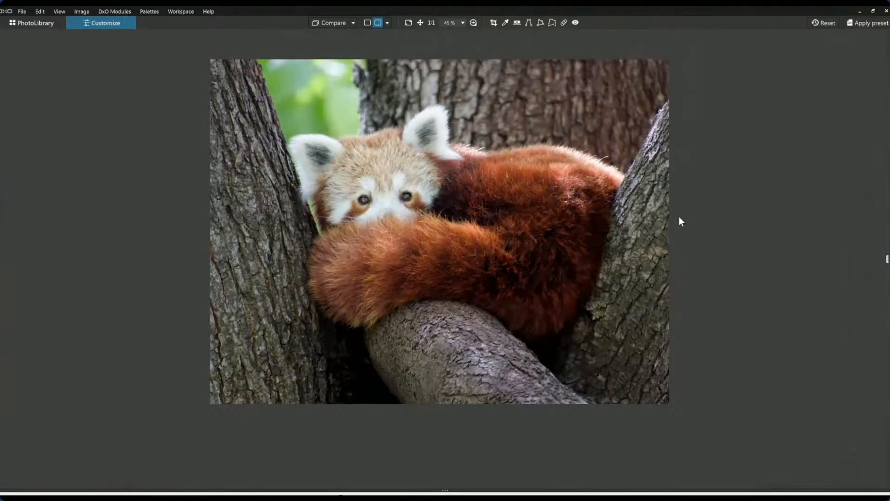
{"action": "left_click_drag", "start_coordinate": [886, 257], "coordinate": [850, 259]}
Reset all corrections and compare the unedited photo with the exported version in single and split view.
{"action": "left_click", "coordinate": [353, 24]}
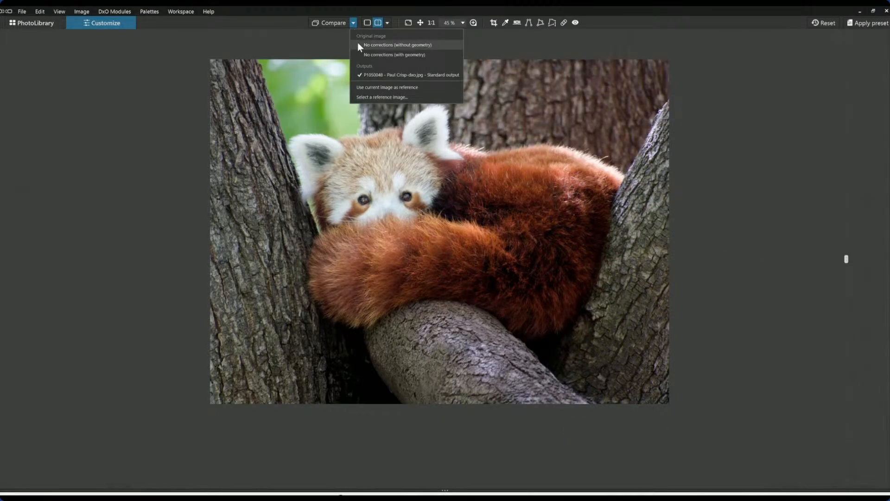
{"action": "left_click", "coordinate": [815, 22]}
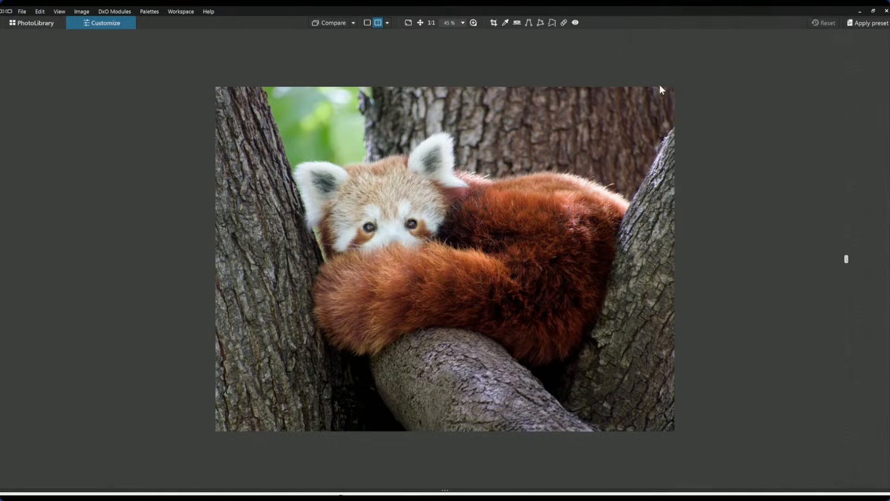
{"action": "left_click", "coordinate": [366, 23]}
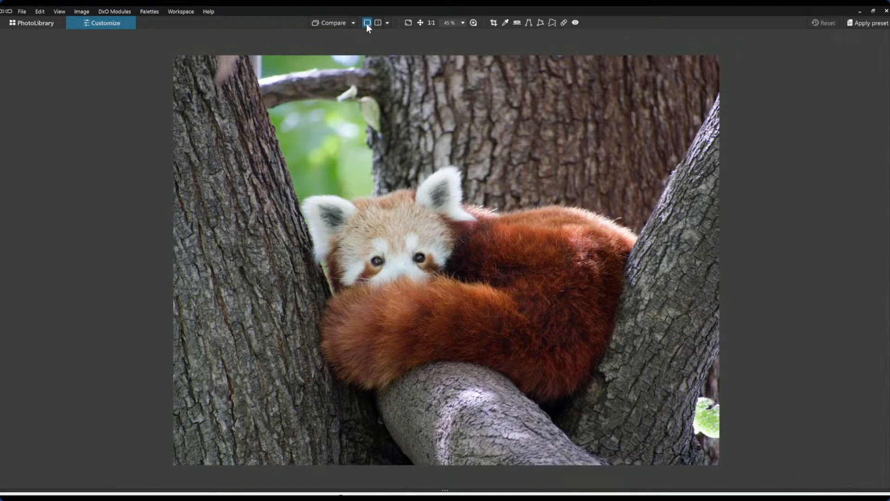
{"action": "left_click", "coordinate": [378, 22]}
{"action": "left_click_drag", "start_coordinate": [449, 207], "coordinate": [126, 207]}
{"action": "left_click_drag", "start_coordinate": [123, 260], "coordinate": [779, 273]}
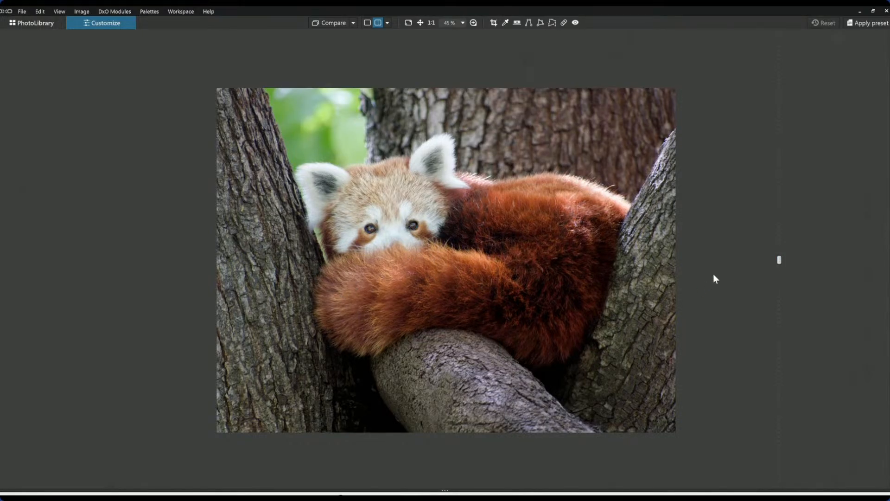
{"action": "left_click_drag", "start_coordinate": [778, 260], "coordinate": [434, 261]}
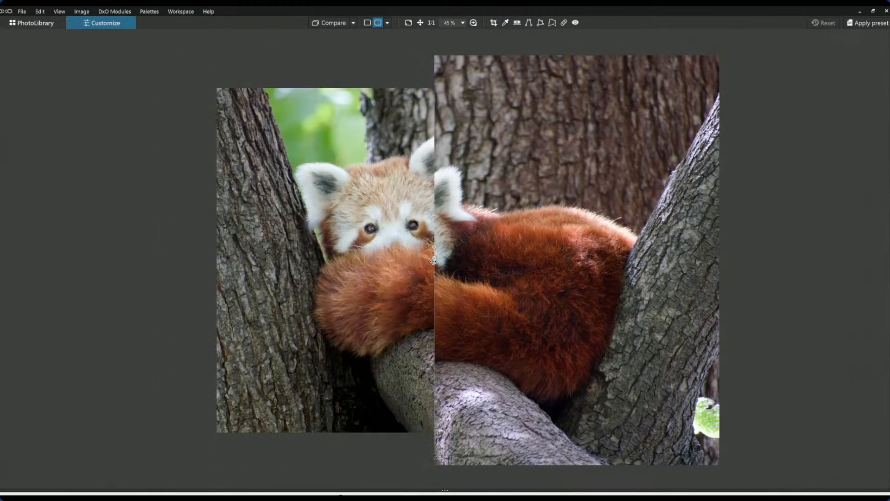
Examine the panda's eyes, face and fur up close by moving the split divider between the exported and unedited versions.
{"action": "scroll", "coordinate": [426, 239], "scroll_direction": "up", "scroll_amount": 3}
{"action": "scroll", "coordinate": [426, 239], "scroll_direction": "up", "scroll_amount": 2}
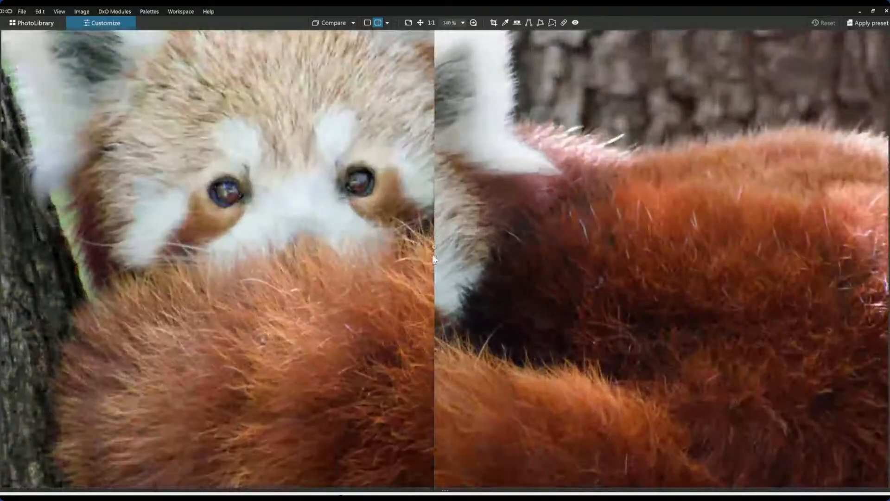
{"action": "mouse_move", "coordinate": [434, 260]}
{"action": "left_mouse_down"}
{"action": "mouse_move", "coordinate": [180, 264]}
{"action": "mouse_move", "coordinate": [515, 286]}
{"action": "mouse_move", "coordinate": [808, 288]}
{"action": "mouse_move", "coordinate": [386, 256]}
{"action": "mouse_move", "coordinate": [423, 256]}
{"action": "left_mouse_up"}
{"action": "scroll", "coordinate": [227, 258], "scroll_direction": "down", "scroll_amount": 2}
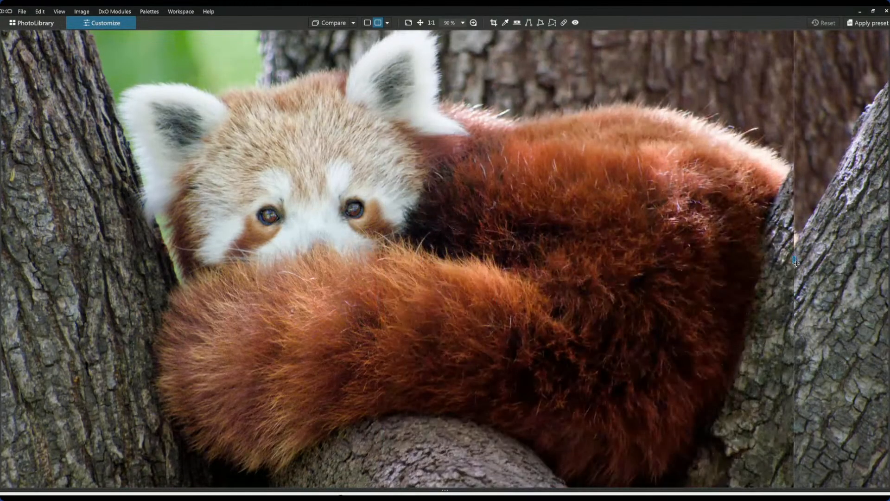
{"action": "left_click_drag", "start_coordinate": [789, 256], "coordinate": [594, 249]}
{"action": "scroll", "coordinate": [594, 248], "scroll_direction": "down", "scroll_amount": 2}
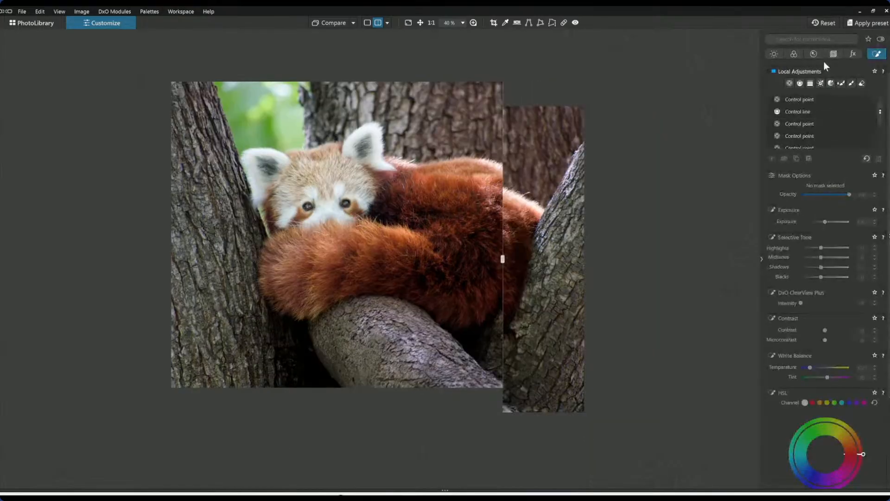
Apply DeepPRIME XD/XD2s denoising and enable Lens Sharpness Optimization.
{"action": "left_click", "coordinate": [813, 54]}
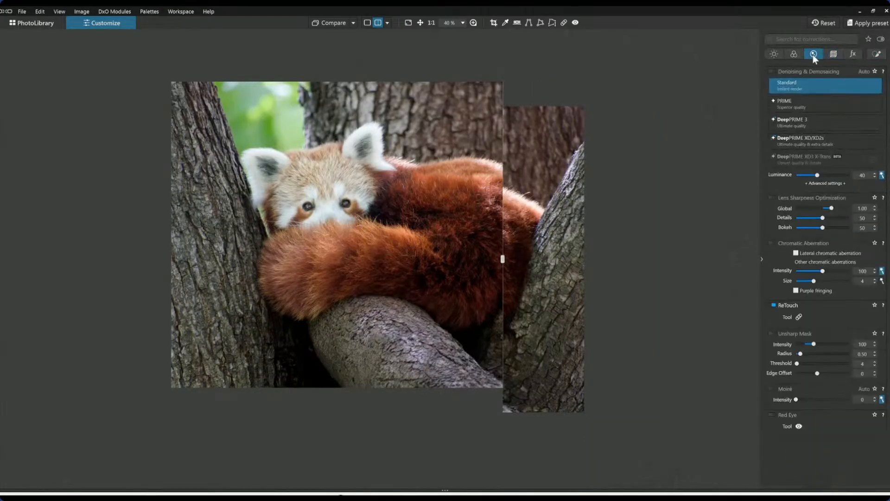
{"action": "left_click", "coordinate": [791, 140]}
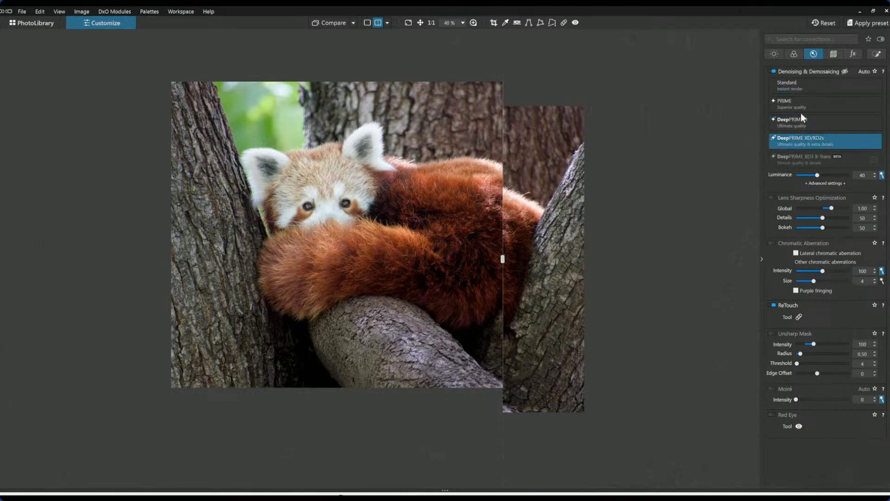
{"action": "left_click", "coordinate": [774, 198]}
Enable Chromatic Aberration correction with lateral chromatic aberration, purple fringing and automatic Size.
{"action": "left_click", "coordinate": [774, 243]}
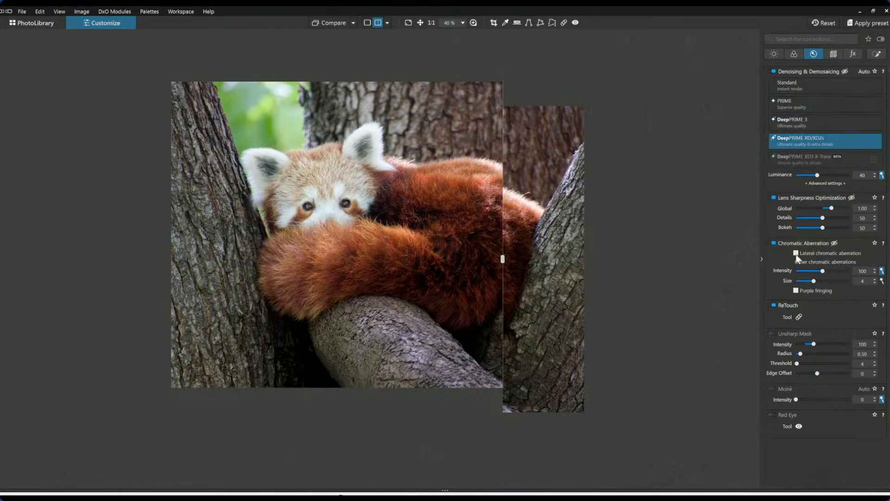
{"action": "left_click", "coordinate": [796, 290]}
{"action": "left_click", "coordinate": [882, 281]}
Uncover the whole compared image and export the photo again as a full-size JPEG at quality 93 to the original image folder.
{"action": "left_click_drag", "start_coordinate": [504, 258], "coordinate": [731, 264]}
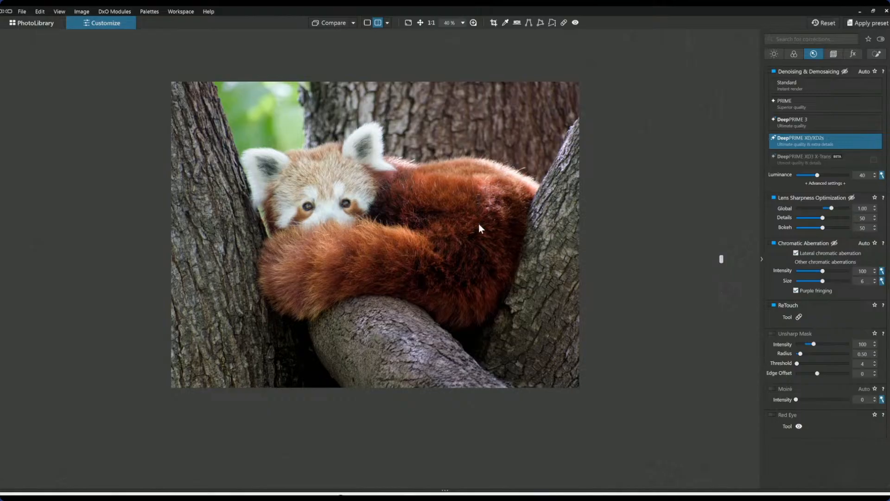
{"action": "right_click", "coordinate": [444, 211]}
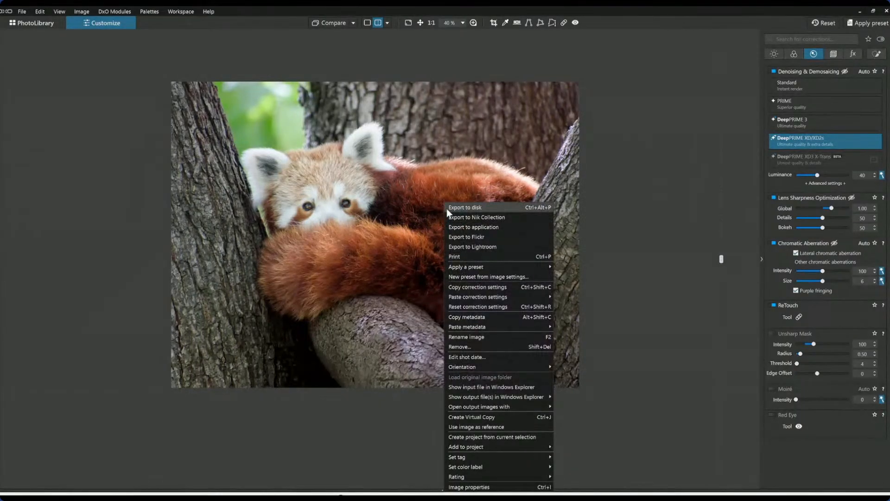
{"action": "left_click", "coordinate": [446, 208]}
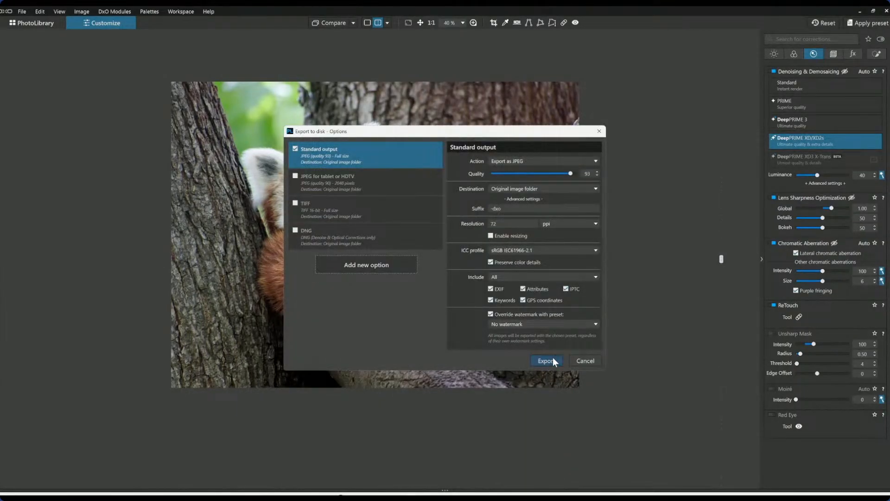
{"action": "left_click", "coordinate": [553, 357]}
{"action": "left_click", "coordinate": [366, 247]}
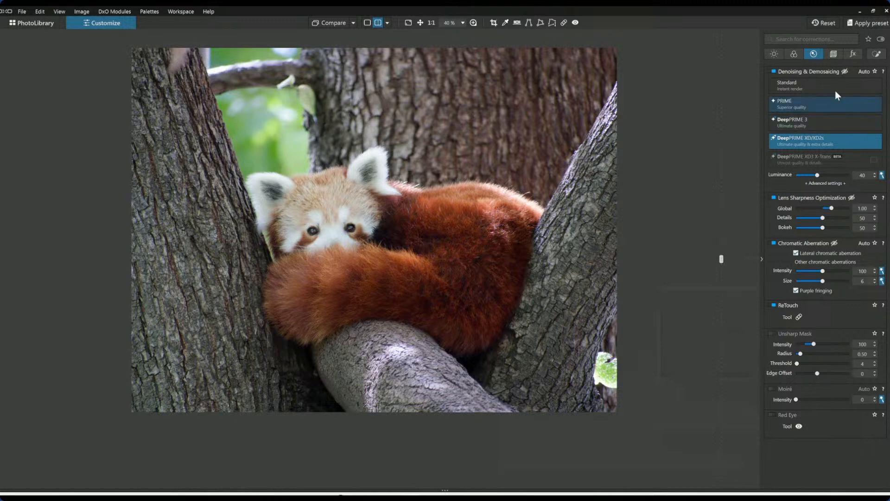
Enable Distortion correction with the Auto with DxO Module setting for the red panda photo.
{"action": "left_click", "coordinate": [834, 54]}
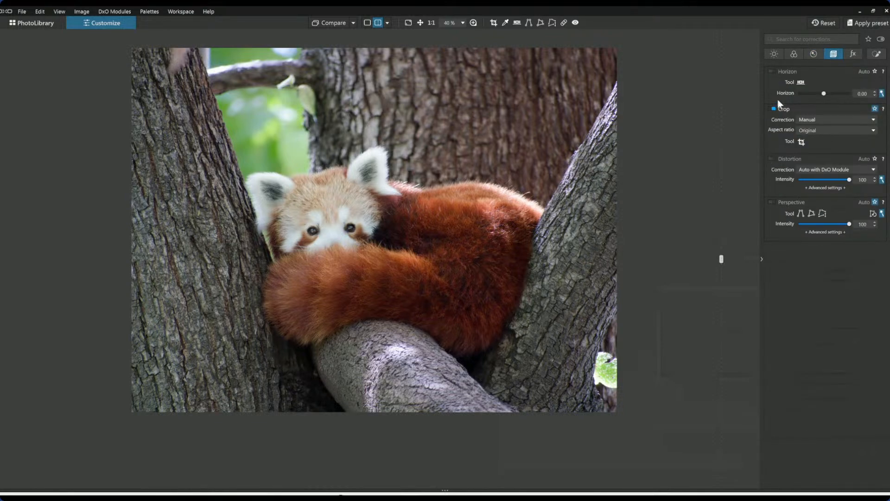
{"action": "left_click", "coordinate": [774, 159]}
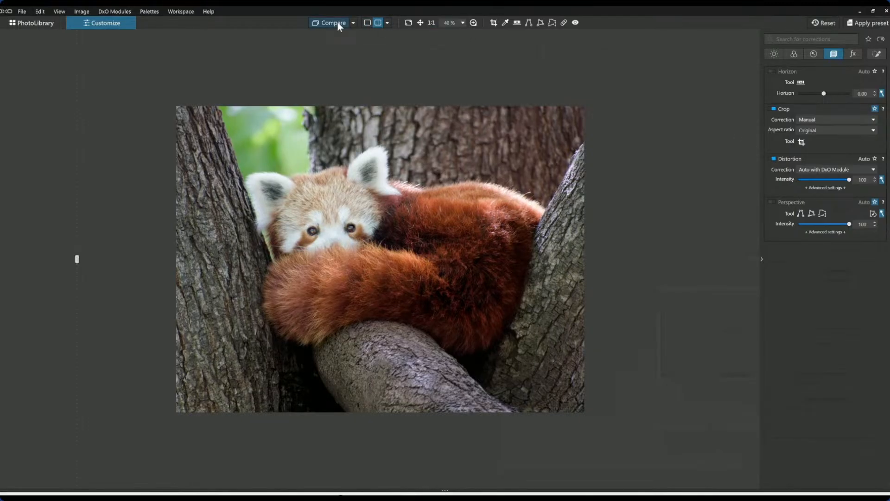
Reset the panda photo's corrections and compare it with the edited version, uncovering the whole edited image with the split divider.
{"action": "left_click", "coordinate": [817, 26]}
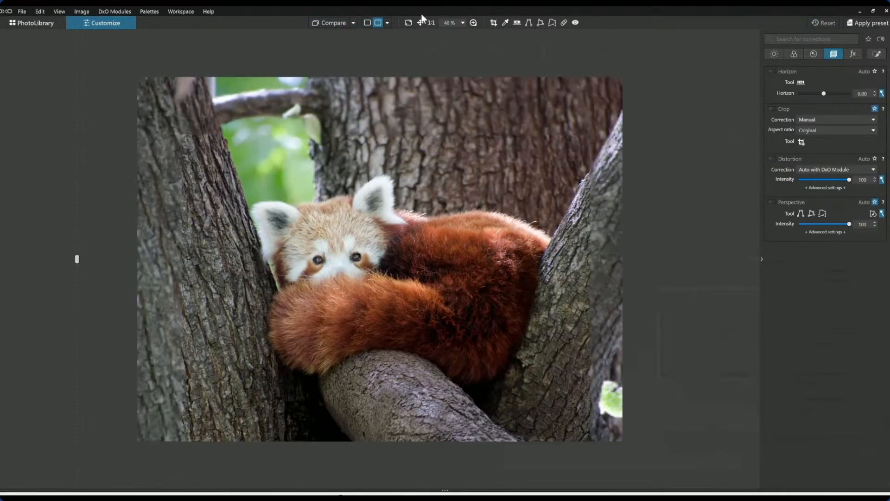
{"action": "left_click", "coordinate": [353, 23]}
{"action": "left_click", "coordinate": [358, 74]}
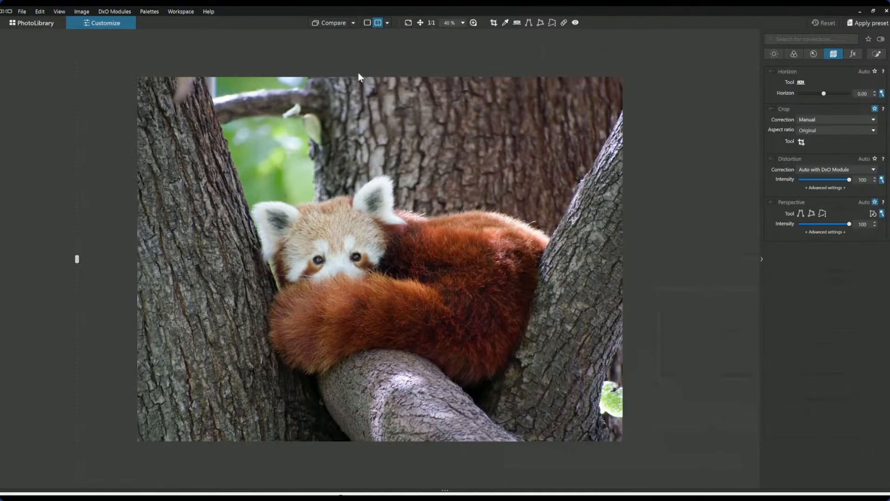
{"action": "left_click_drag", "start_coordinate": [77, 259], "coordinate": [655, 259]}
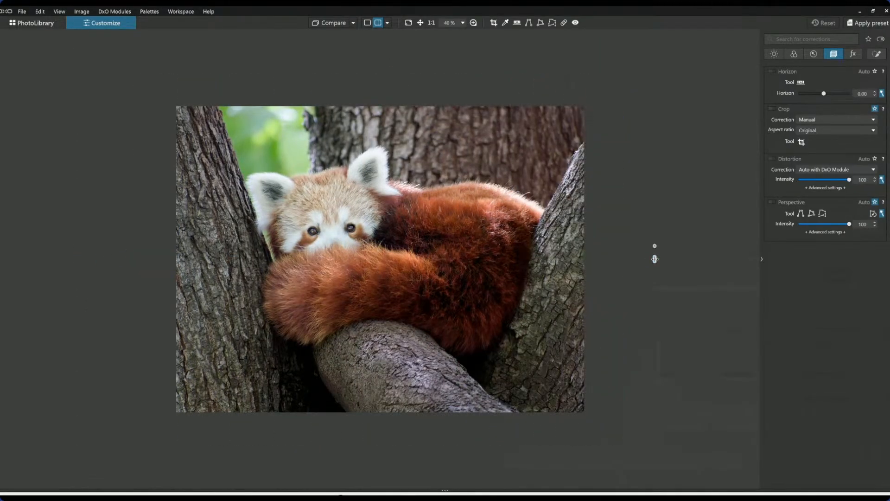
Hide the side palettes and examine the panda's face and fur up close, with the edited and unedited versions split side by side.
{"action": "scroll", "coordinate": [464, 269], "scroll_direction": "up", "scroll_amount": 1}
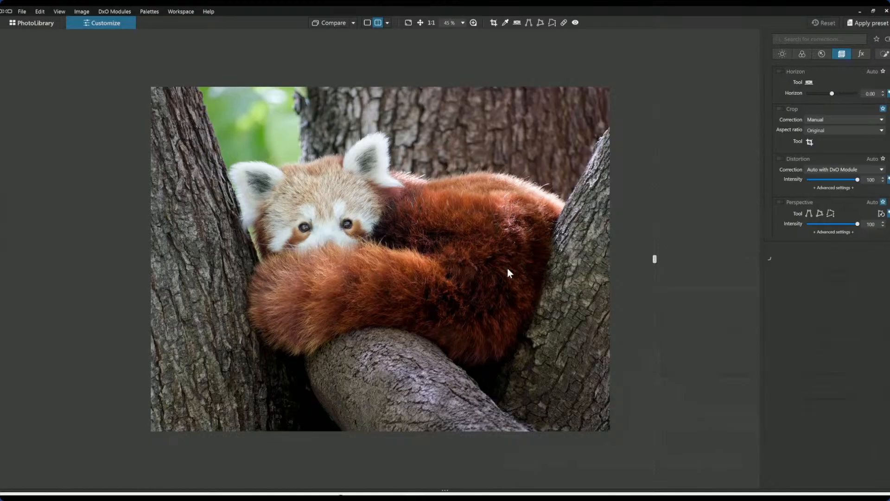
{"action": "key", "text": "F9"}
{"action": "scroll", "coordinate": [448, 255], "scroll_direction": "up", "scroll_amount": 1}
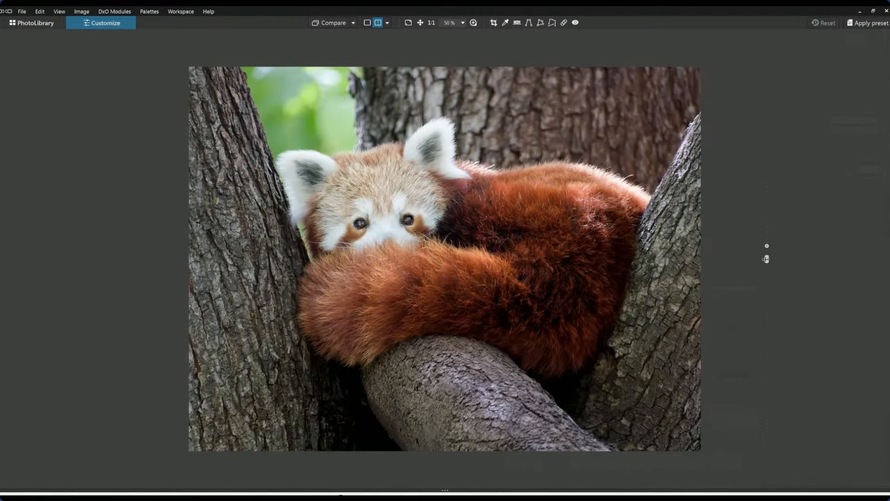
{"action": "left_click_drag", "start_coordinate": [767, 259], "coordinate": [132, 259]}
{"action": "left_click_drag", "start_coordinate": [126, 215], "coordinate": [408, 255]}
{"action": "scroll", "coordinate": [411, 224], "scroll_direction": "up", "scroll_amount": 3}
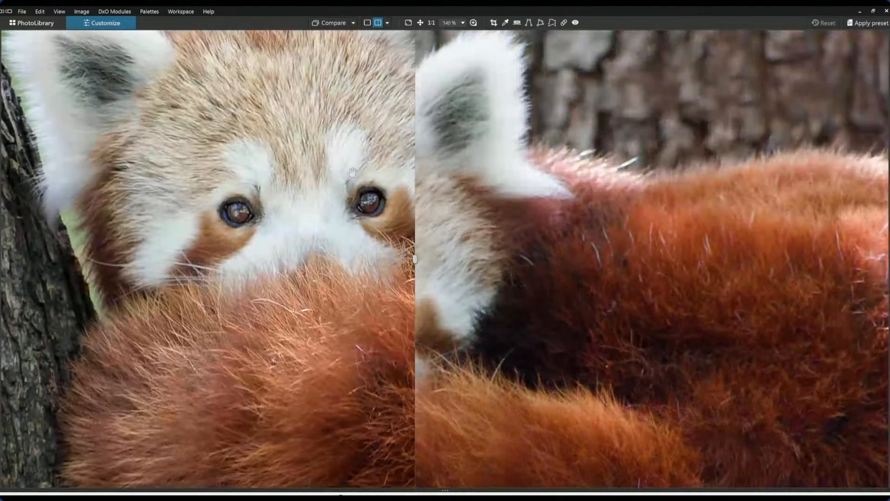
{"action": "left_click_drag", "start_coordinate": [350, 168], "coordinate": [351, 189]}
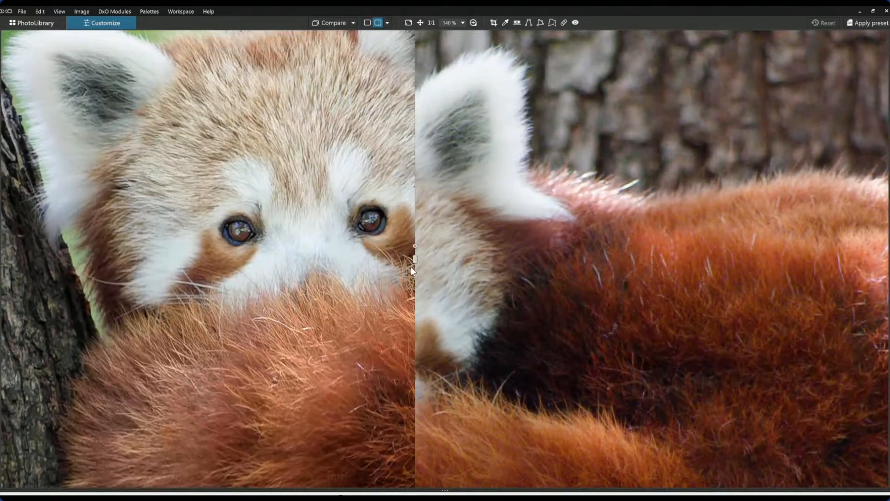
Uncover the edited version completely with the split divider and review the whole panda photo.
{"action": "left_click_drag", "start_coordinate": [415, 261], "coordinate": [770, 310]}
{"action": "scroll", "coordinate": [586, 342], "scroll_direction": "down", "scroll_amount": 3}
{"action": "scroll", "coordinate": [586, 342], "scroll_direction": "down", "scroll_amount": 2}
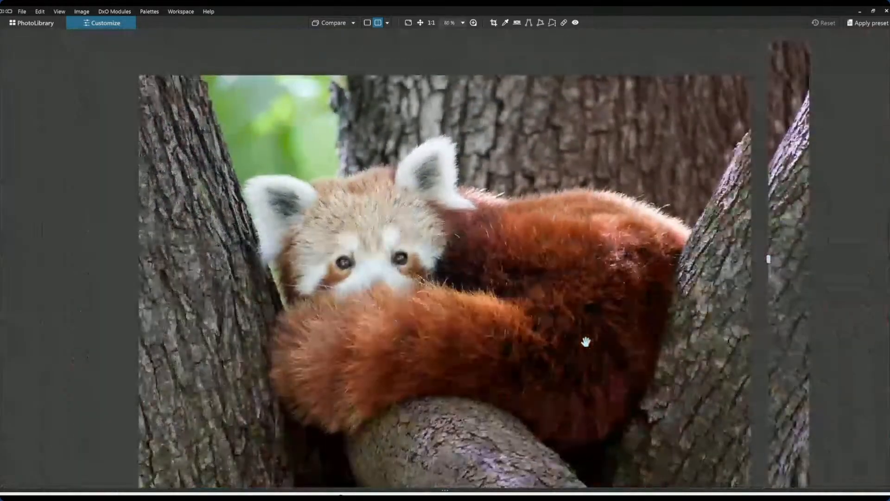
{"action": "scroll", "coordinate": [586, 342], "scroll_direction": "down", "scroll_amount": 2}
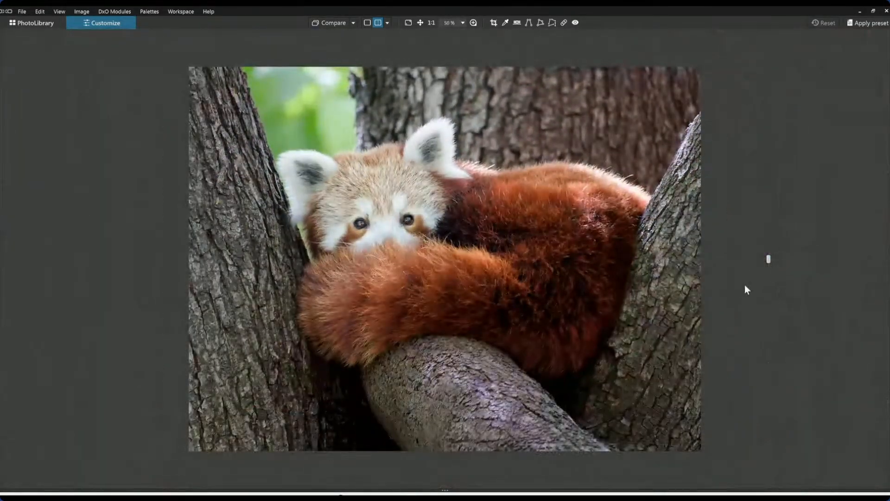
{"action": "left_click_drag", "start_coordinate": [768, 260], "coordinate": [823, 258]}
Open the flying heron photo P4231386 in single-image view and apply the 0000 default from the General purpose presets.
{"action": "left_click_drag", "start_coordinate": [472, 489], "coordinate": [474, 412]}
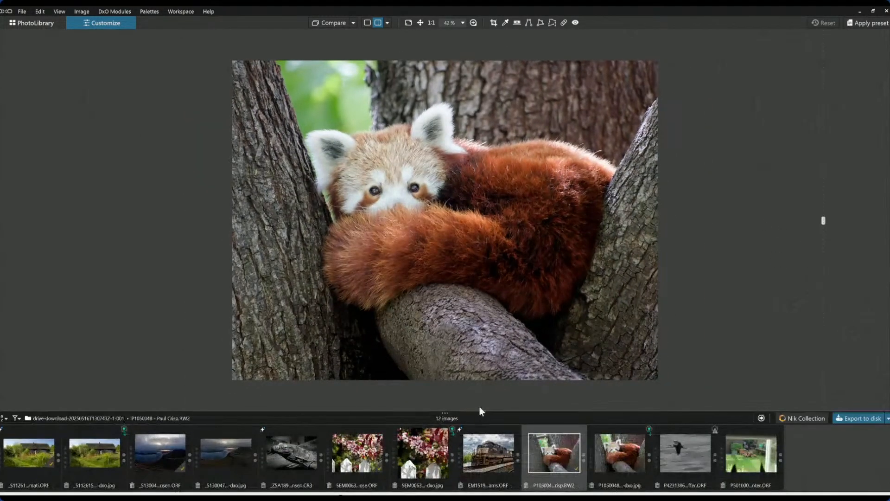
{"action": "left_click", "coordinate": [672, 462]}
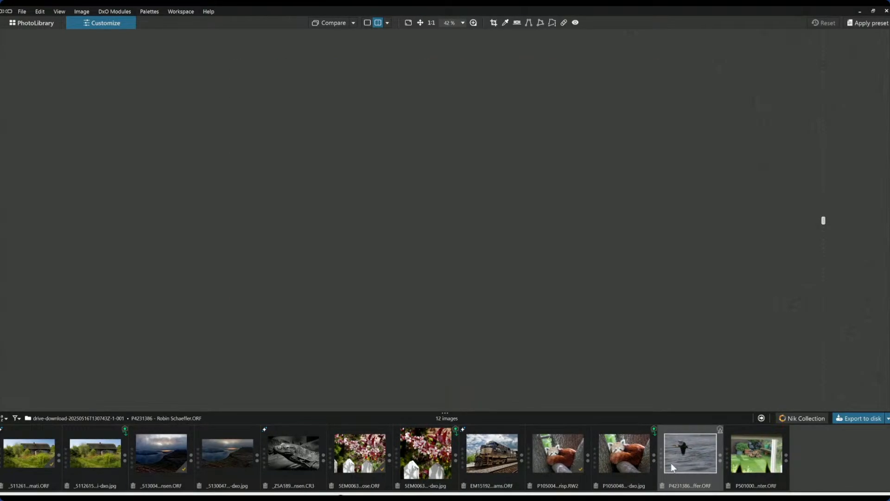
{"action": "scroll", "coordinate": [398, 228], "scroll_direction": "down", "scroll_amount": 2}
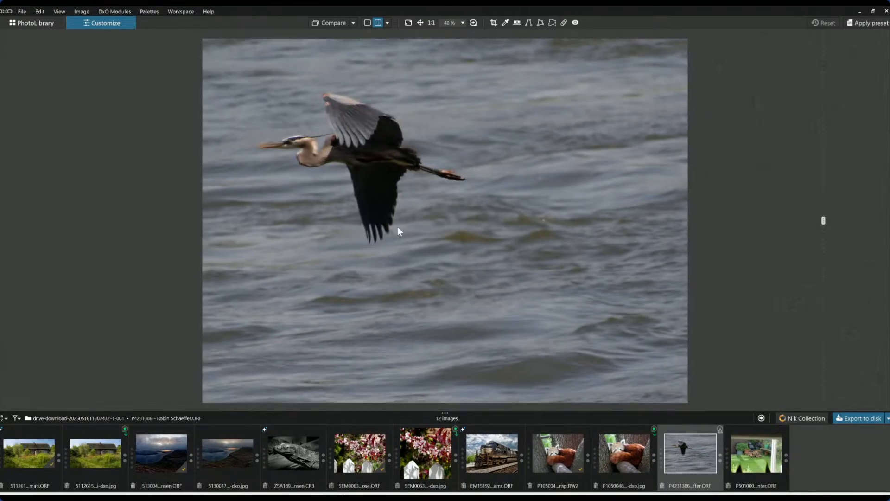
{"action": "left_click", "coordinate": [369, 24]}
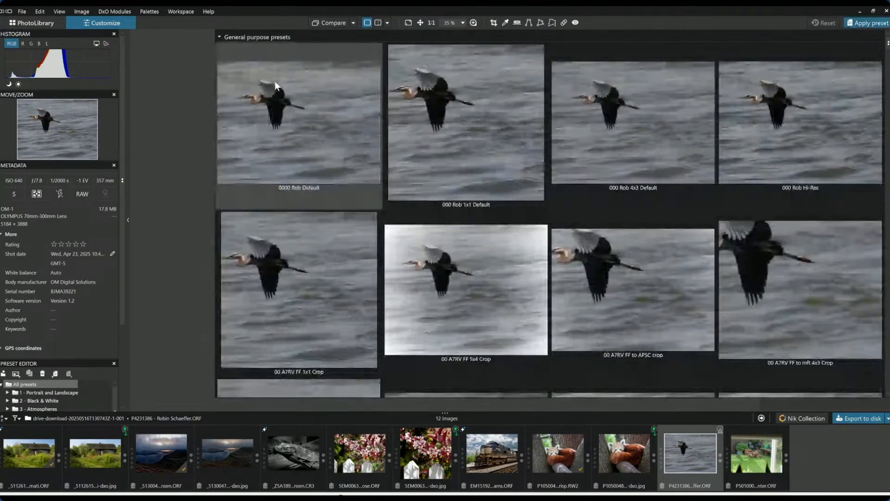
{"action": "left_click", "coordinate": [273, 83]}
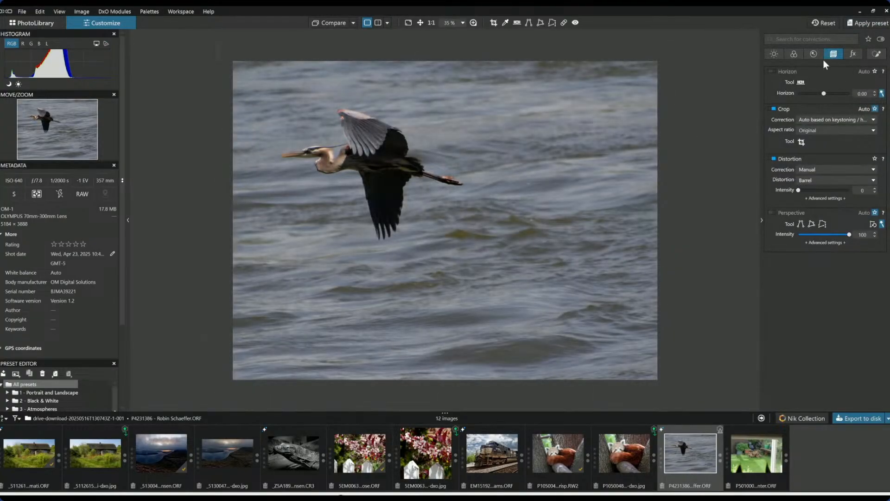
Try a 1 × 1 crop around the heron, about 2767 × 2767 px.
{"action": "left_click", "coordinate": [807, 134]}
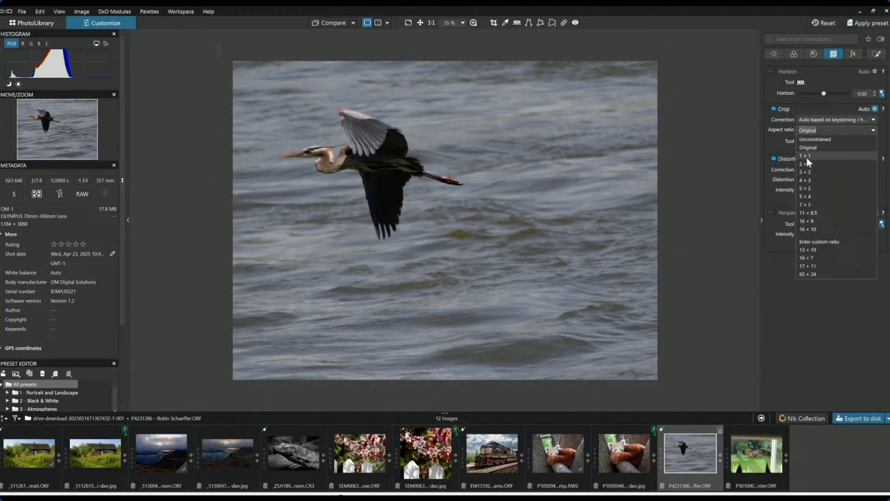
{"action": "left_click", "coordinate": [807, 157]}
{"action": "left_click", "coordinate": [802, 142]}
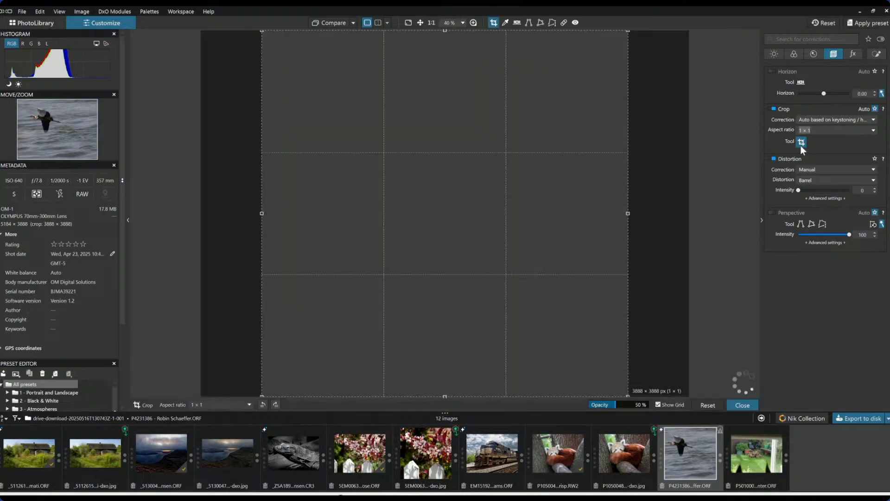
{"action": "left_click_drag", "start_coordinate": [630, 394], "coordinate": [449, 280]}
{"action": "left_click_drag", "start_coordinate": [458, 182], "coordinate": [433, 190]}
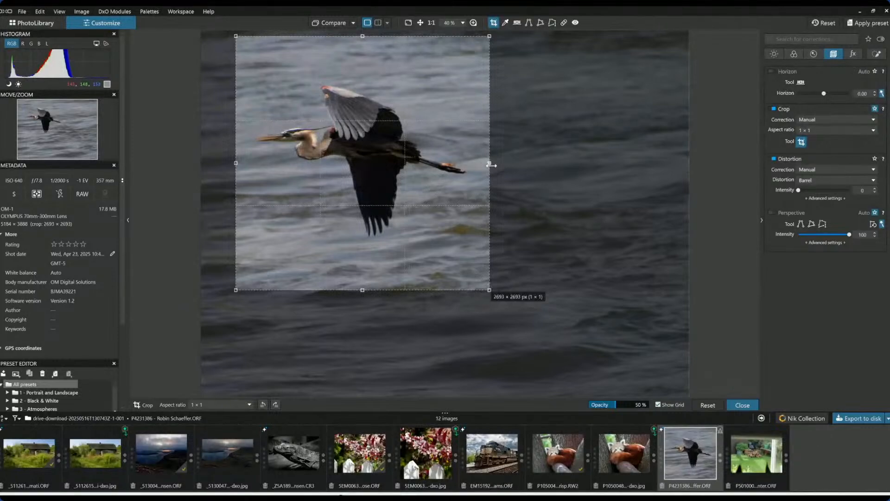
{"action": "left_click_drag", "start_coordinate": [489, 163], "coordinate": [497, 163]}
Crop the heron photo at a 3 × 2 ratio to about 3413 × 2275 px, with the whole bird in the frame.
{"action": "left_click", "coordinate": [845, 130]}
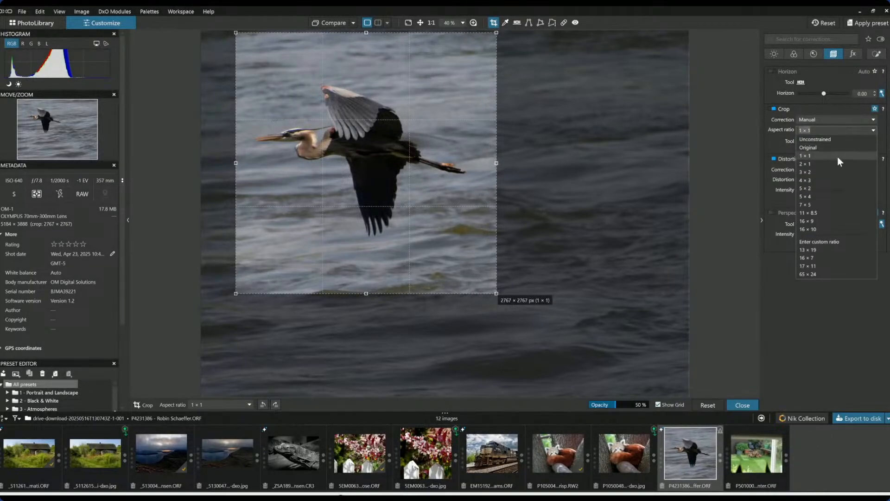
{"action": "left_click", "coordinate": [840, 172]}
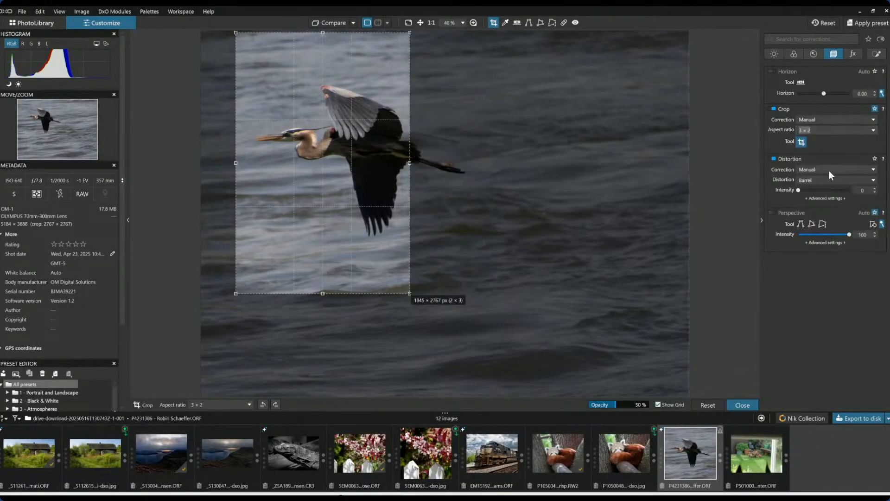
{"action": "left_click_drag", "start_coordinate": [410, 33], "coordinate": [563, 75]}
{"action": "left_click_drag", "start_coordinate": [457, 149], "coordinate": [404, 122]}
{"action": "key", "text": "Return"}
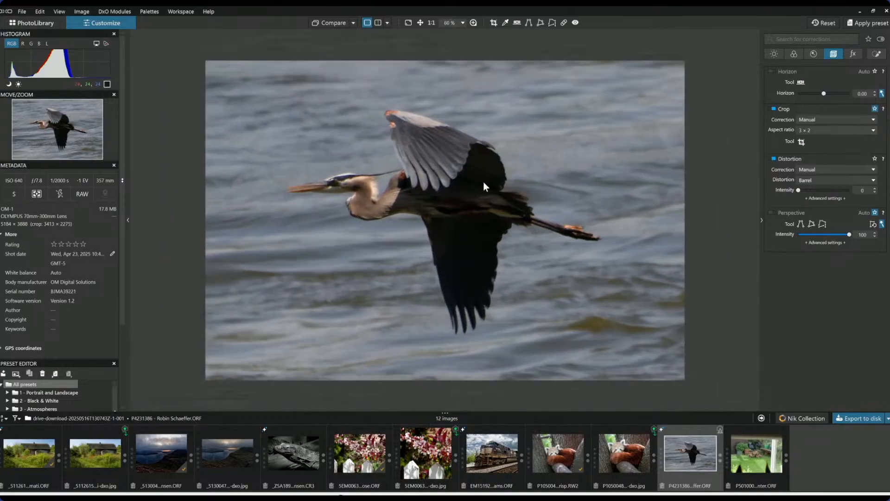
Add a local adjustment control point on the heron's eye and shrink its radius to cover only the eye area.
{"action": "left_click", "coordinate": [877, 54]}
{"action": "left_click", "coordinate": [788, 85]}
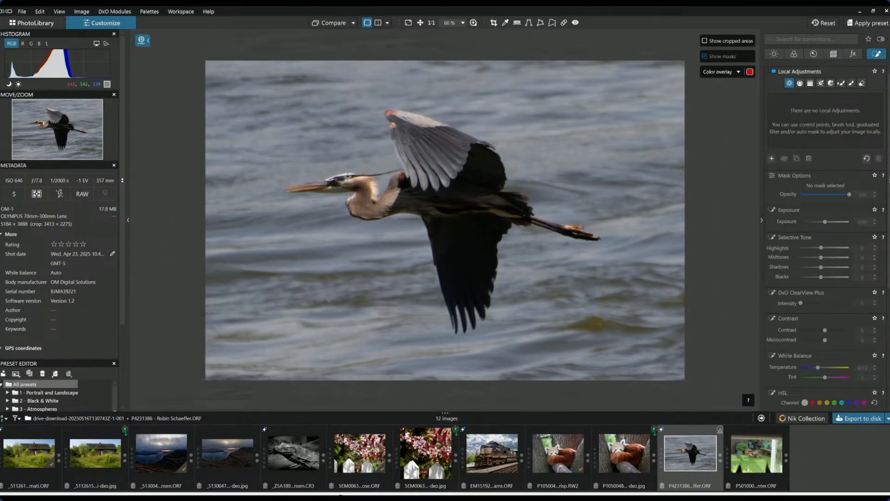
{"action": "scroll", "coordinate": [308, 164], "scroll_direction": "up", "scroll_amount": 4}
{"action": "left_click", "coordinate": [308, 163]}
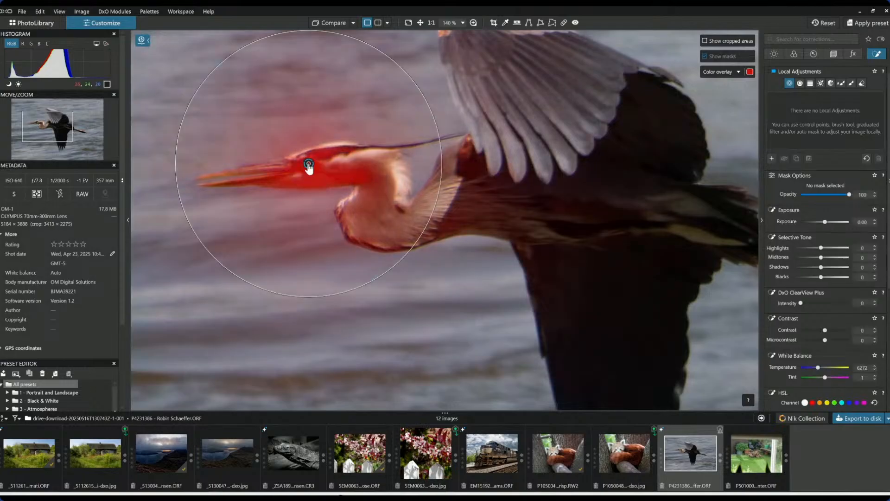
{"action": "left_click_drag", "start_coordinate": [408, 78], "coordinate": [300, 151]}
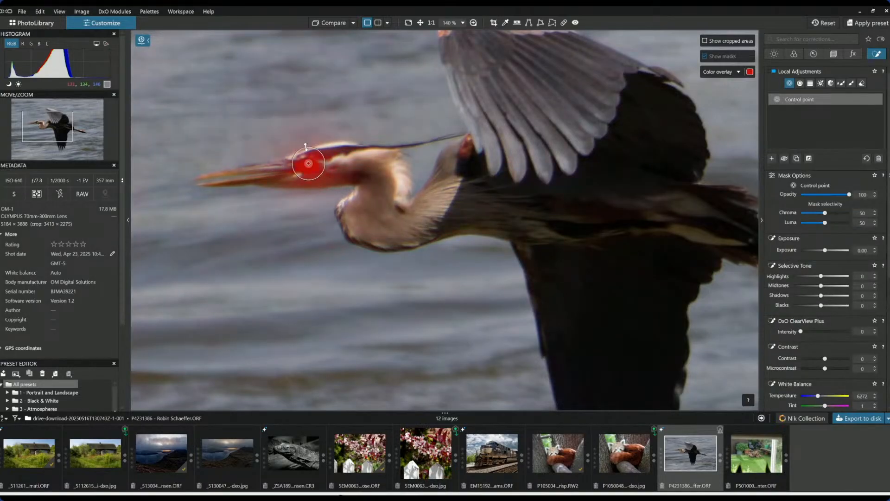
{"action": "scroll", "coordinate": [302, 152], "scroll_direction": "up", "scroll_amount": 4}
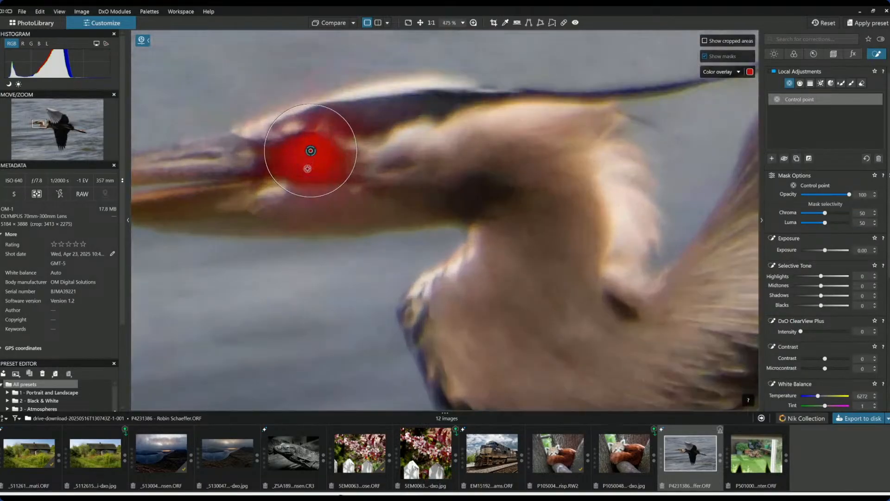
{"action": "left_click_drag", "start_coordinate": [316, 153], "coordinate": [319, 147]}
Set the eye control point's Shadows to 64, DxO ClearView Plus to 49 and Microcontrast to 26.
{"action": "left_click_drag", "start_coordinate": [821, 295], "coordinate": [839, 295]}
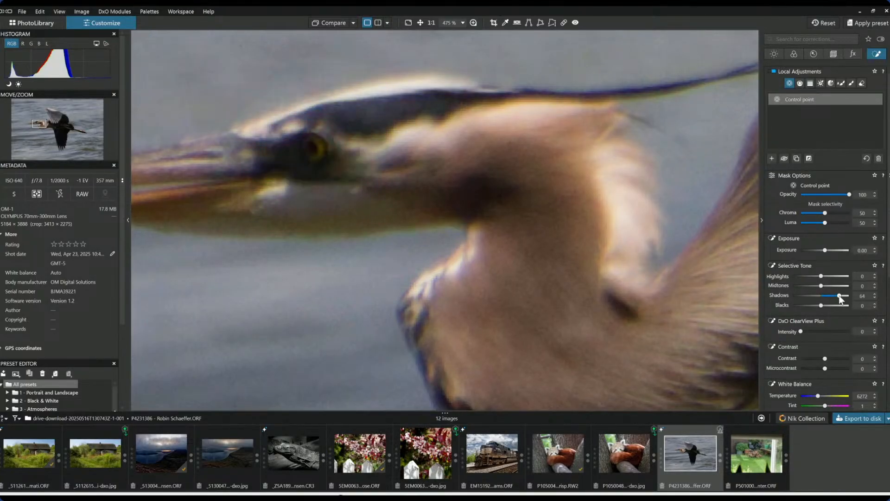
{"action": "left_click", "coordinate": [833, 331]}
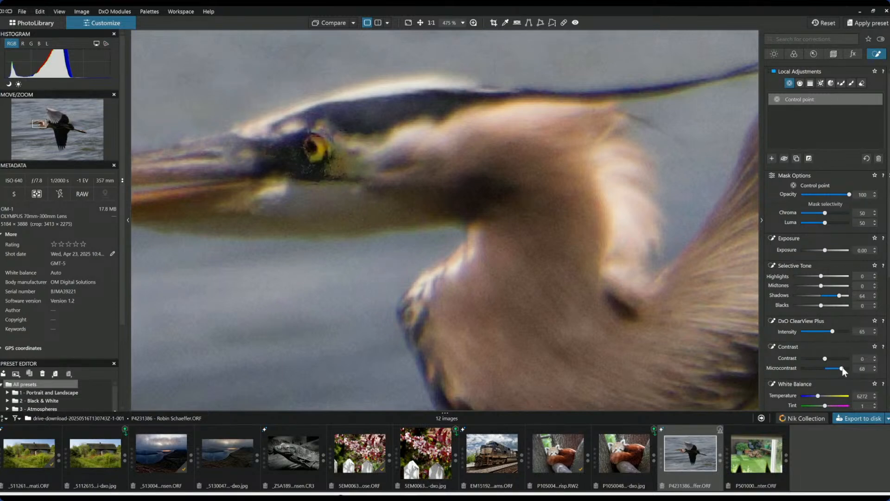
{"action": "left_click_drag", "start_coordinate": [833, 368], "coordinate": [828, 368]}
{"action": "left_click_drag", "start_coordinate": [833, 331], "coordinate": [826, 332]}
{"action": "scroll", "coordinate": [467, 289], "scroll_direction": "down", "scroll_amount": 1}
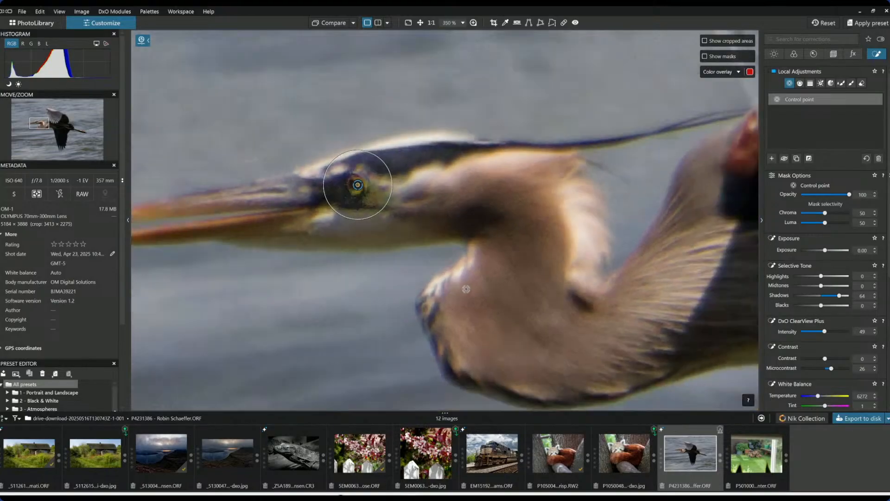
{"action": "scroll", "coordinate": [467, 289], "scroll_direction": "down", "scroll_amount": 2}
{"action": "scroll", "coordinate": [466, 288], "scroll_direction": "down", "scroll_amount": 3}
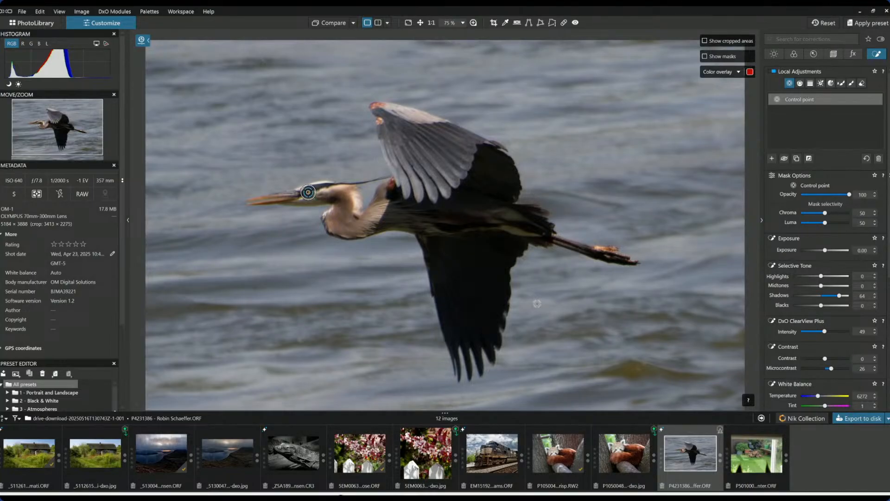
{"action": "left_click", "coordinate": [277, 195]}
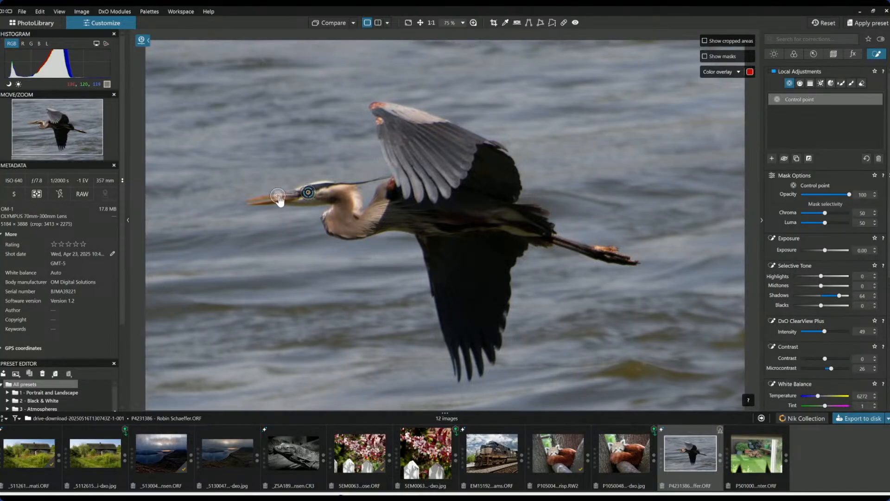
{"action": "left_click_drag", "start_coordinate": [255, 198], "coordinate": [266, 196]}
{"action": "scroll", "coordinate": [308, 217], "scroll_direction": "up", "scroll_amount": 1}
{"action": "left_click", "coordinate": [251, 196]}
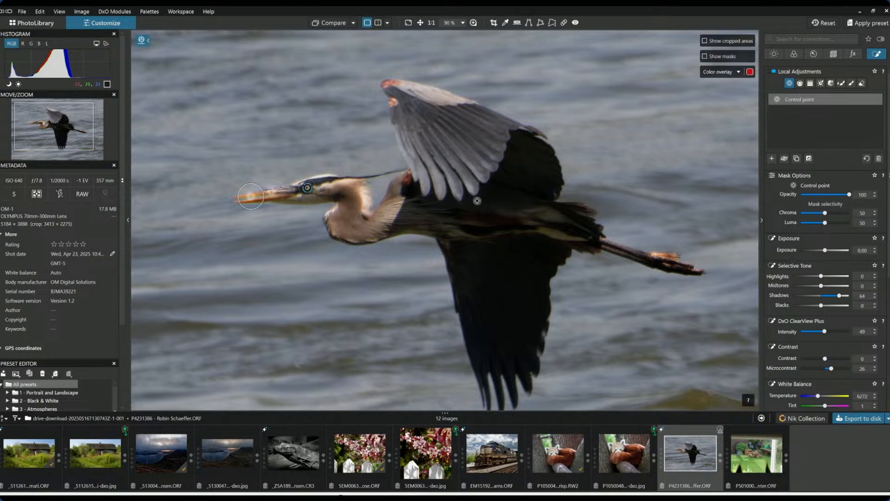
{"action": "key", "text": "ctrl+z"}
{"action": "key", "text": "ctrl+z"}
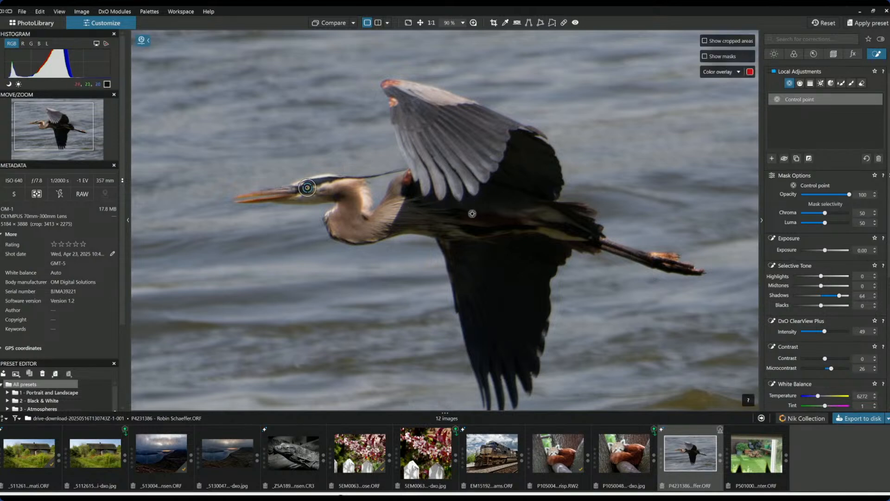
Add a new control point mask with four enlarged points covering the heron's dark upper wing, lower wing, lower wing tip and body.
{"action": "left_click", "coordinate": [772, 158]}
{"action": "left_click", "coordinate": [535, 173]}
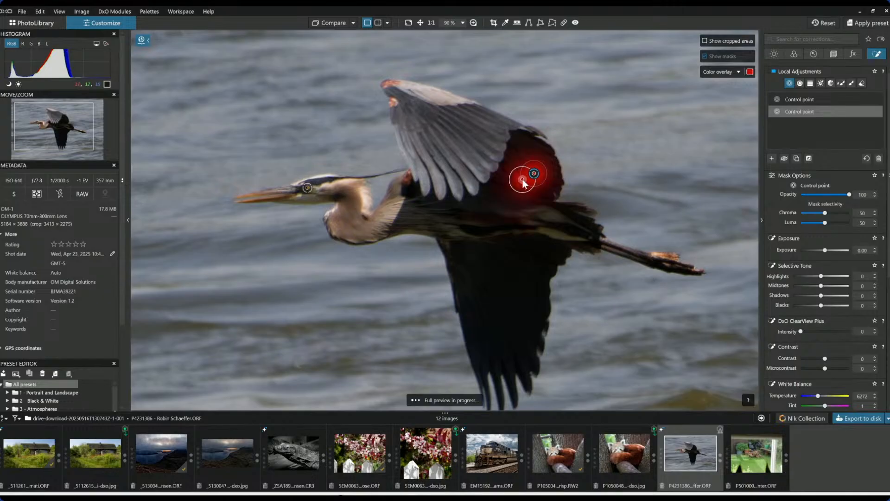
{"action": "left_click", "coordinate": [496, 269]}
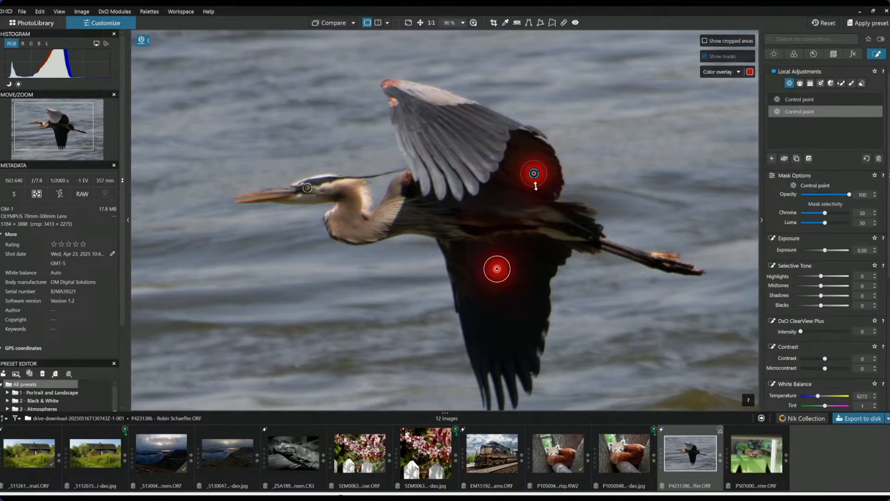
{"action": "left_click_drag", "start_coordinate": [536, 186], "coordinate": [534, 239]}
{"action": "left_click_drag", "start_coordinate": [508, 276], "coordinate": [542, 352]}
{"action": "left_click", "coordinate": [517, 340]}
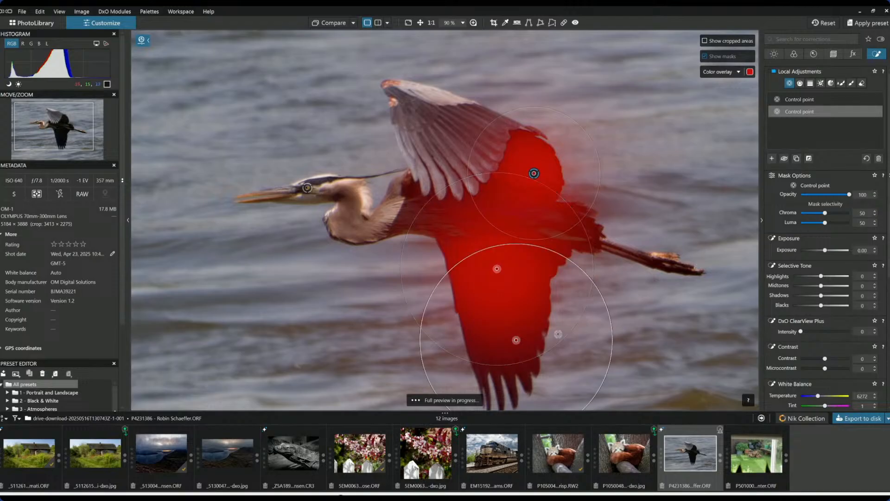
{"action": "left_click", "coordinate": [428, 210]}
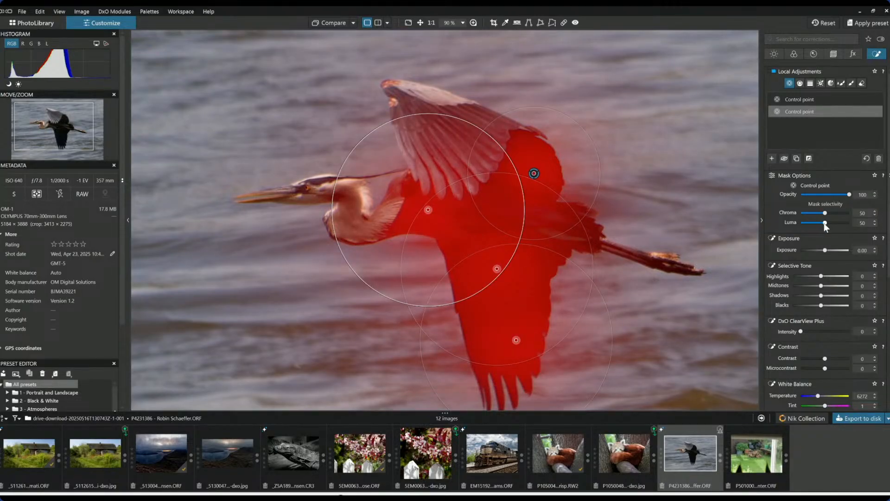
Set the wing and body mask's Luma selectivity to 55, Shadows to 66, DxO ClearView Plus to 31 and Microcontrast to 32.
{"action": "left_click_drag", "start_coordinate": [824, 223], "coordinate": [827, 223]}
{"action": "left_click_drag", "start_coordinate": [836, 295], "coordinate": [840, 296]}
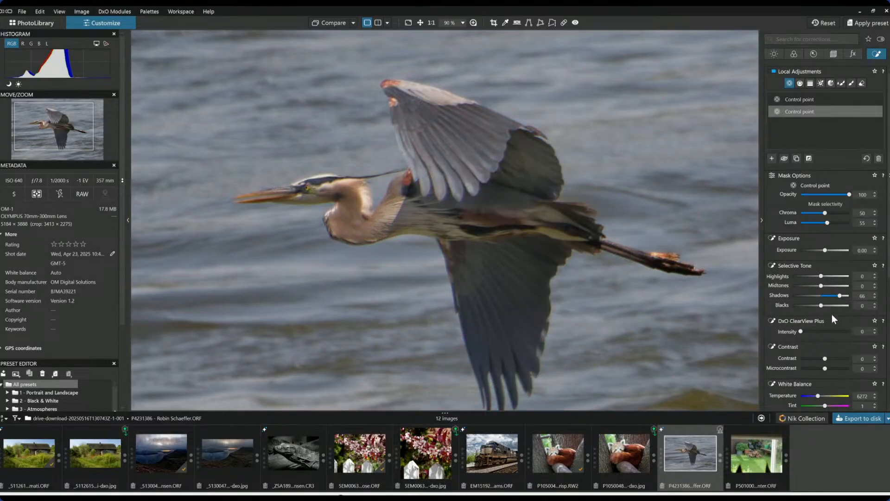
{"action": "left_click", "coordinate": [816, 331]}
{"action": "scroll", "coordinate": [784, 273], "scroll_direction": "down", "scroll_amount": 1}
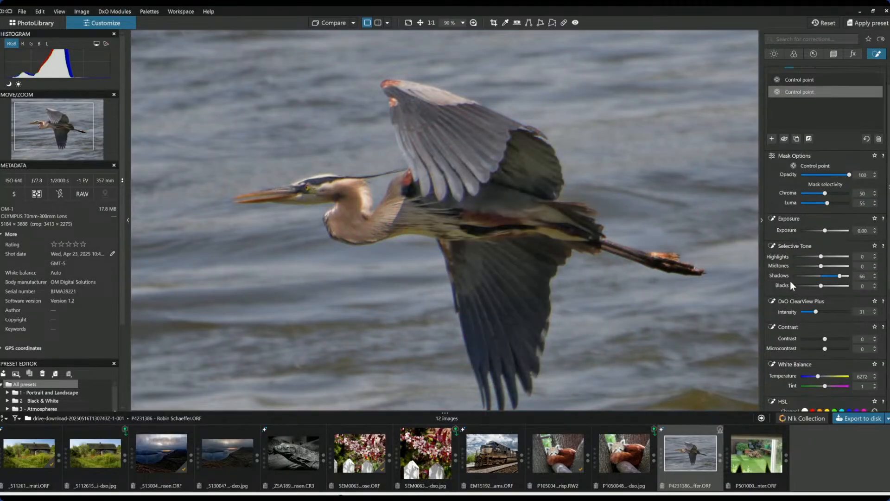
{"action": "left_click", "coordinate": [833, 348]}
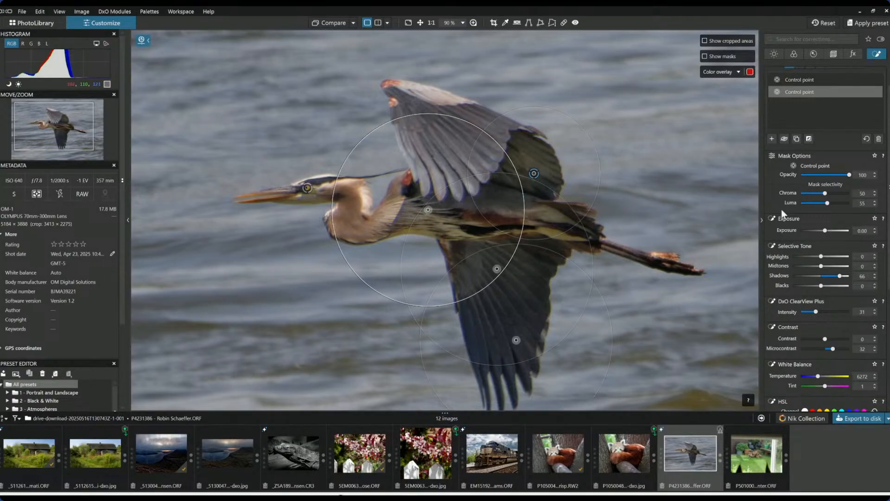
Create an Auto mask local adjustment and paint it over the heron's beak.
{"action": "left_click", "coordinate": [772, 140]}
{"action": "scroll", "coordinate": [255, 190], "scroll_direction": "up", "scroll_amount": 3}
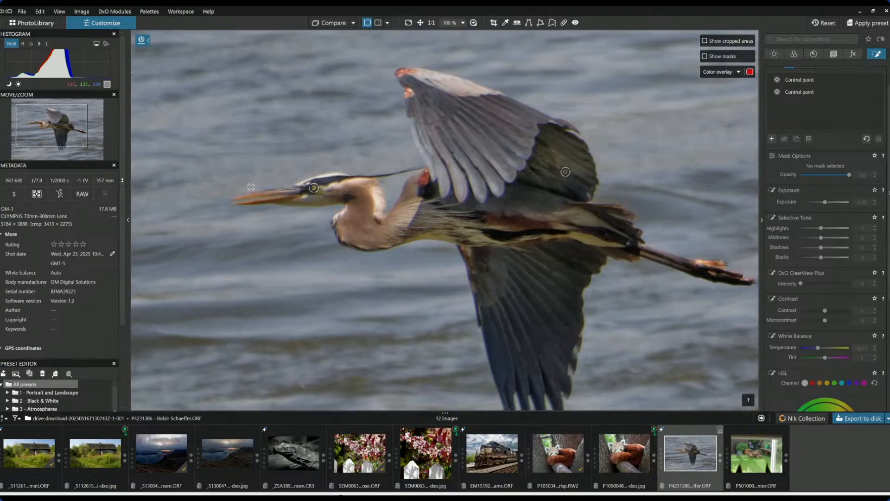
{"action": "scroll", "coordinate": [819, 124], "scroll_direction": "up", "scroll_amount": 1}
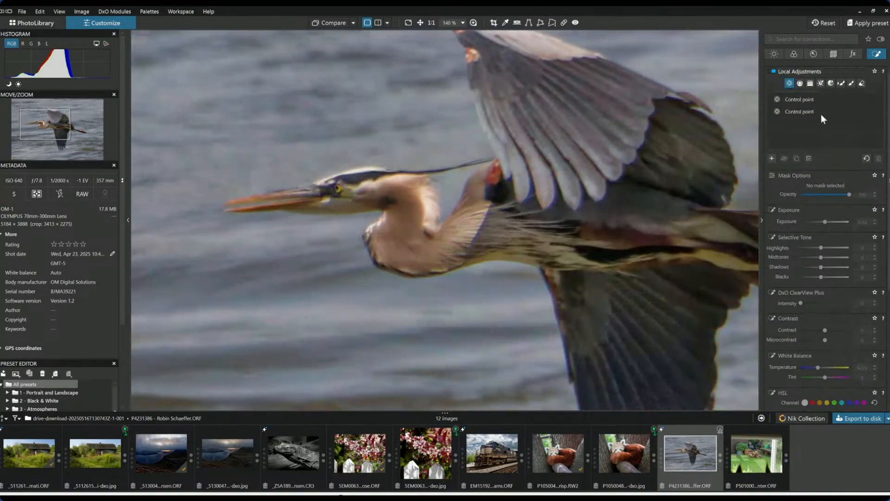
{"action": "left_click", "coordinate": [841, 82]}
{"action": "mouse_move", "coordinate": [297, 194]}
{"action": "left_mouse_down"}
{"action": "mouse_move", "coordinate": [226, 205]}
{"action": "mouse_move", "coordinate": [316, 209]}
{"action": "mouse_move", "coordinate": [298, 205]}
{"action": "mouse_move", "coordinate": [319, 188]}
{"action": "mouse_move", "coordinate": [275, 187]}
{"action": "left_mouse_up"}
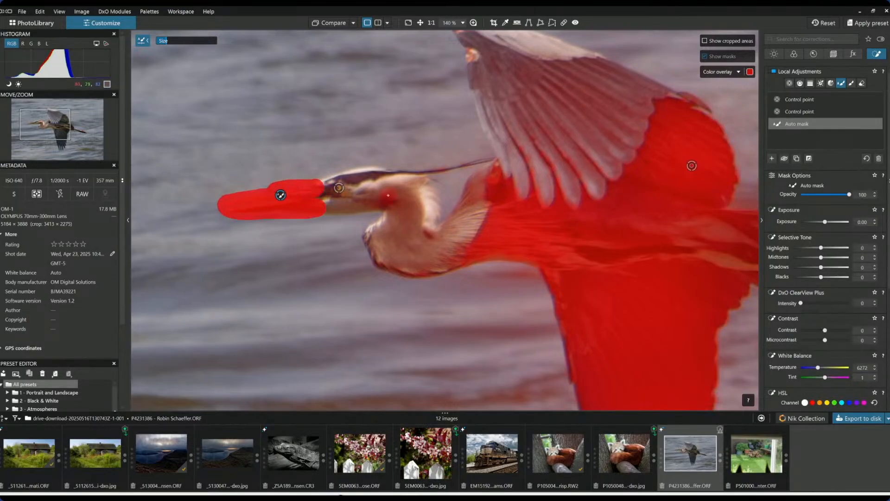
Set the beak auto mask's Midtones to 33 and its HSL Vibrancy to 55.
{"action": "left_click", "coordinate": [830, 256]}
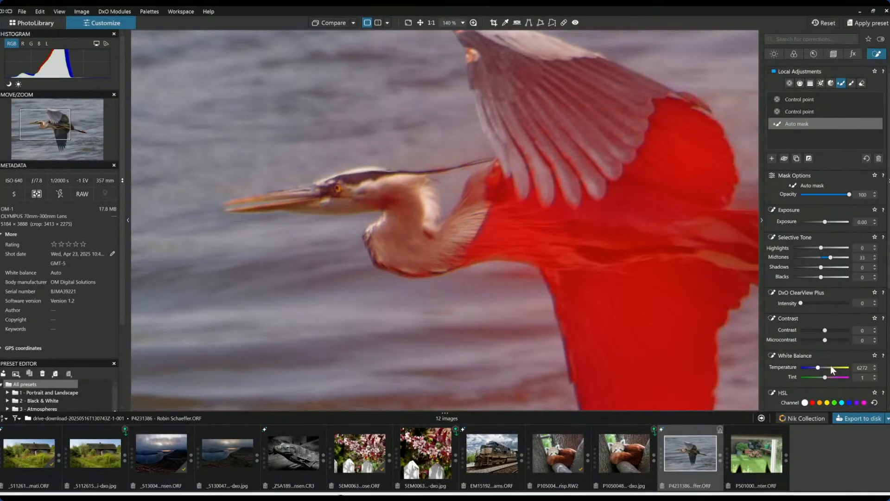
{"action": "scroll", "coordinate": [784, 333], "scroll_direction": "down", "scroll_amount": 3}
{"action": "scroll", "coordinate": [786, 333], "scroll_direction": "down", "scroll_amount": 2}
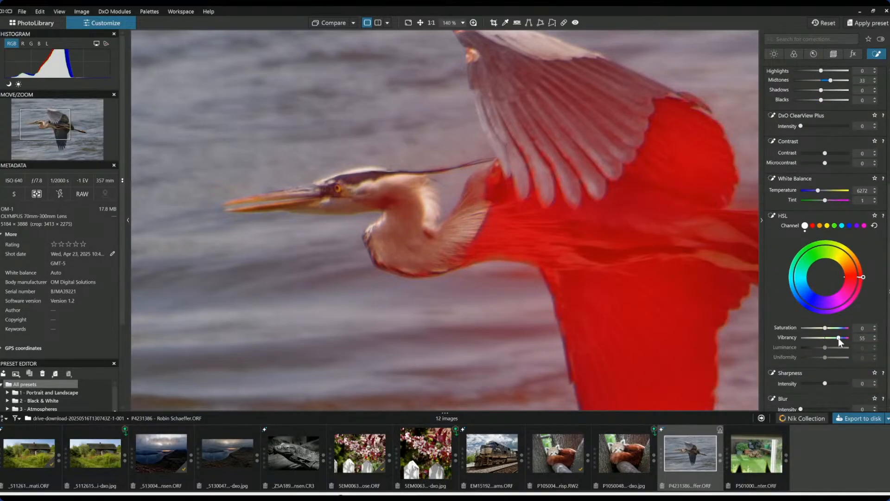
{"action": "scroll", "coordinate": [828, 192], "scroll_direction": "up", "scroll_amount": 2}
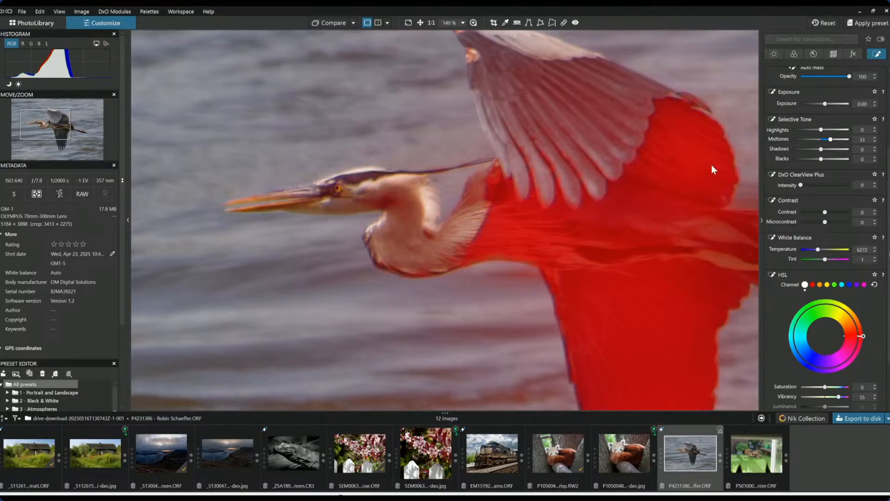
Examine the auto mask's edges along the heron's beak in close-up and check the beak against the whole photo.
{"action": "key", "text": "alt"}
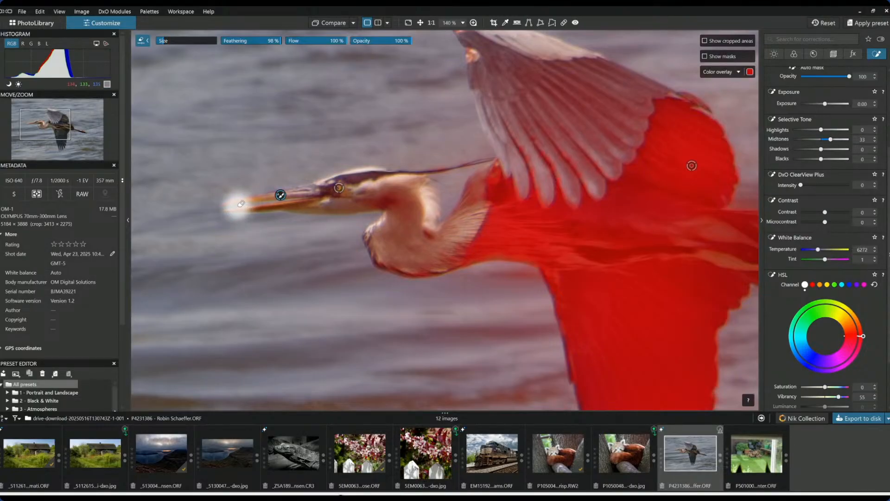
{"action": "scroll", "coordinate": [241, 203], "scroll_direction": "up", "scroll_amount": 5}
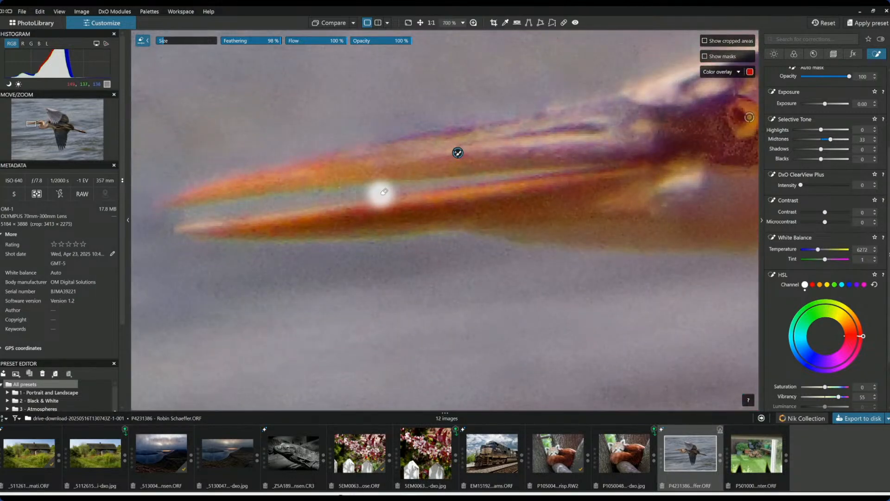
{"action": "scroll", "coordinate": [404, 189], "scroll_direction": "up", "scroll_amount": 2}
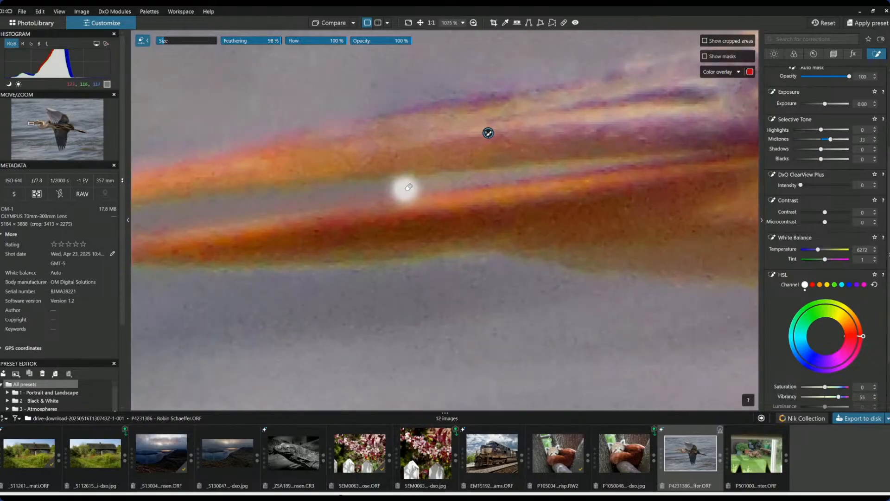
{"action": "scroll", "coordinate": [501, 293], "scroll_direction": "down", "scroll_amount": 10}
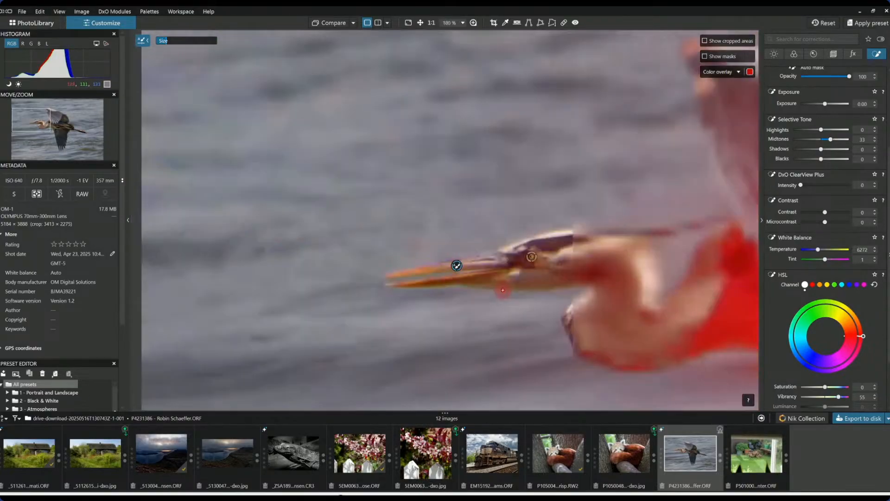
{"action": "key", "text": "alt"}
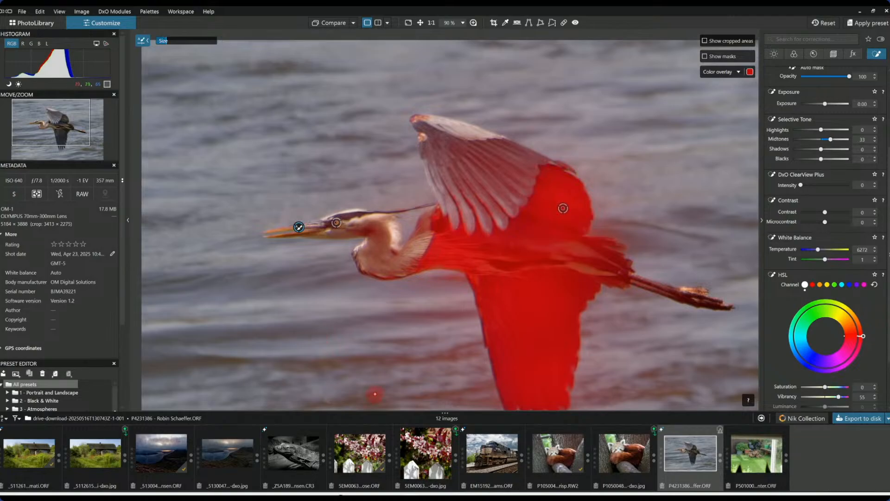
{"action": "key", "text": "alt"}
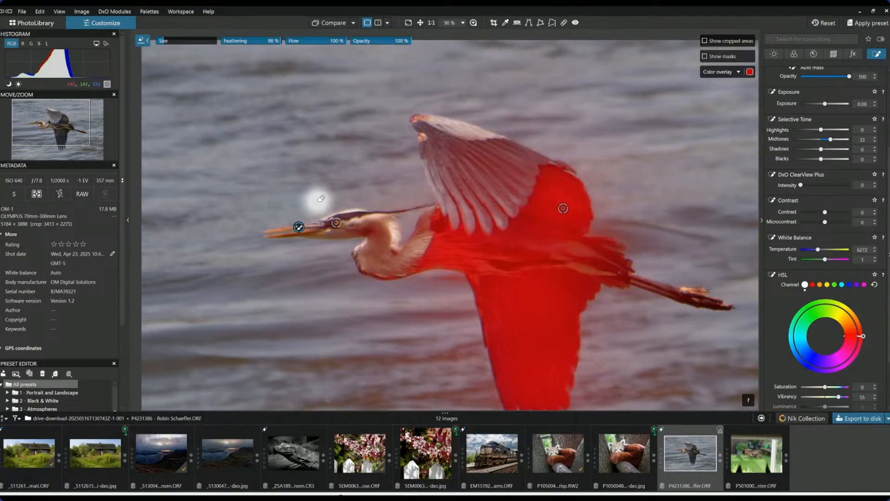
{"action": "key", "text": "alt"}
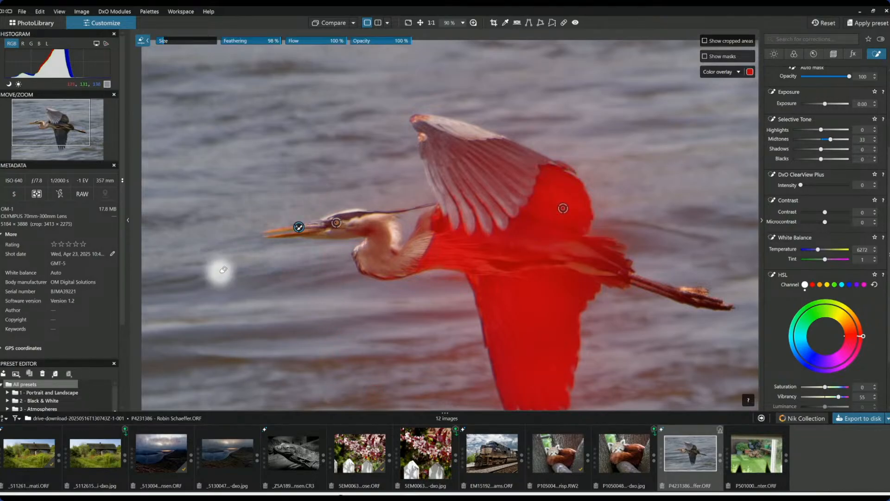
{"action": "key", "text": "Escape"}
{"action": "scroll", "coordinate": [515, 345], "scroll_direction": "down", "scroll_amount": 2}
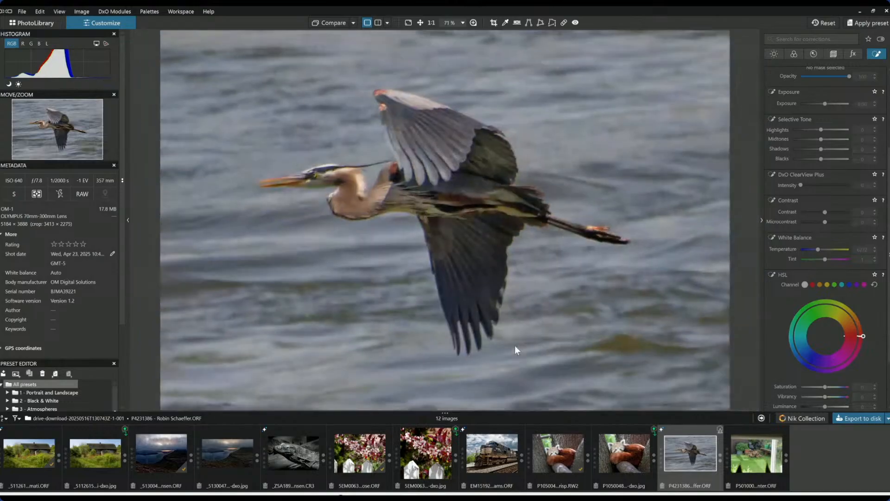
{"action": "scroll", "coordinate": [563, 336], "scroll_direction": "down", "scroll_amount": 1}
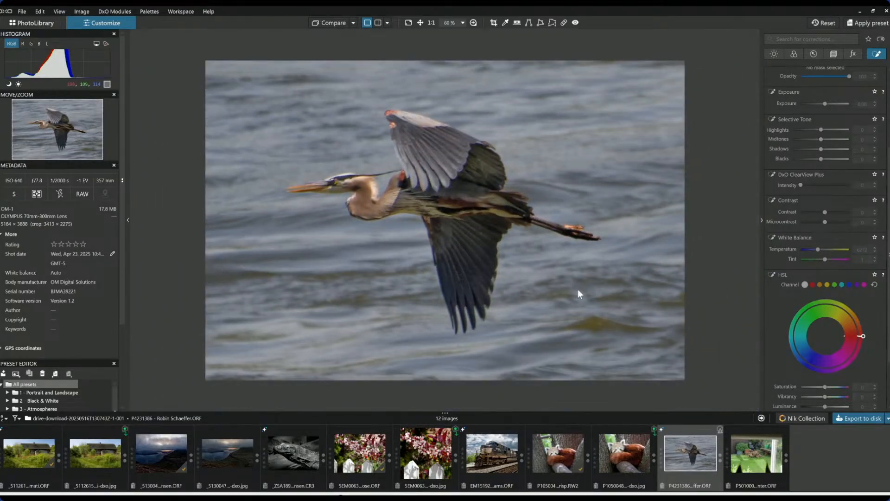
Extend the beak's auto mask by painting over the orange part of the heron's feet.
{"action": "scroll", "coordinate": [783, 209], "scroll_direction": "up", "scroll_amount": 3}
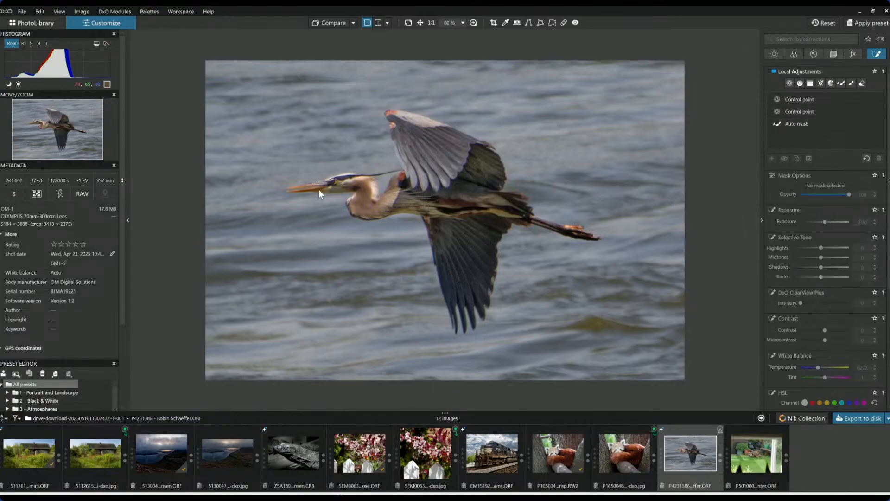
{"action": "left_click", "coordinate": [783, 128]}
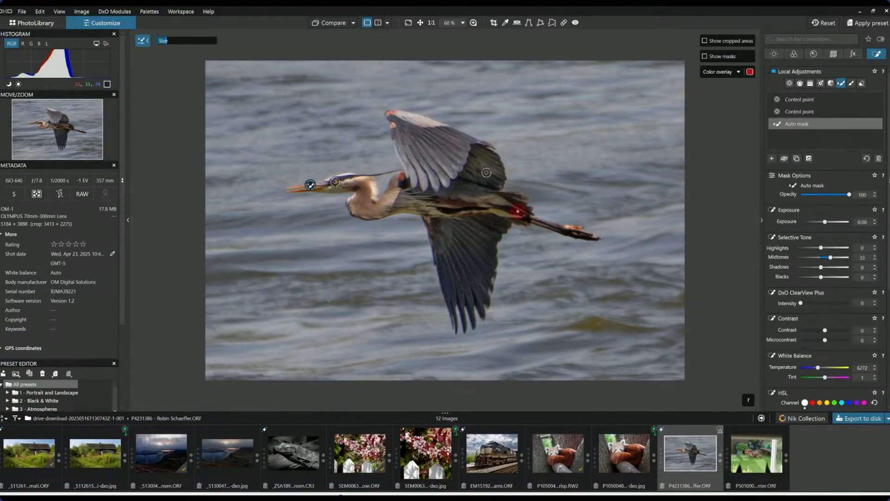
{"action": "scroll", "coordinate": [545, 236], "scroll_direction": "up", "scroll_amount": 4}
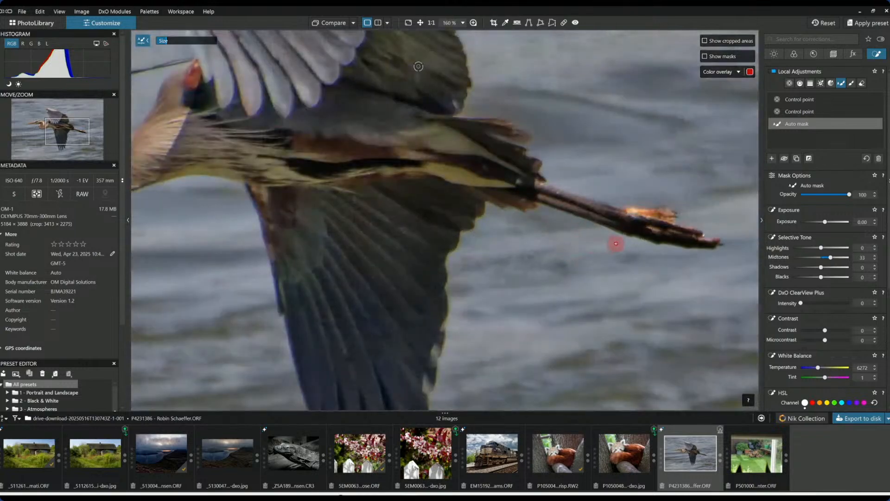
{"action": "scroll", "coordinate": [616, 244], "scroll_direction": "up", "scroll_amount": 1}
{"action": "mouse_move", "coordinate": [629, 221]}
{"action": "left_mouse_down"}
{"action": "mouse_move", "coordinate": [723, 243]}
{"action": "mouse_move", "coordinate": [626, 230]}
{"action": "mouse_move", "coordinate": [619, 224]}
{"action": "mouse_move", "coordinate": [632, 221]}
{"action": "mouse_move", "coordinate": [701, 234]}
{"action": "mouse_move", "coordinate": [622, 215]}
{"action": "mouse_move", "coordinate": [646, 214]}
{"action": "left_mouse_up"}
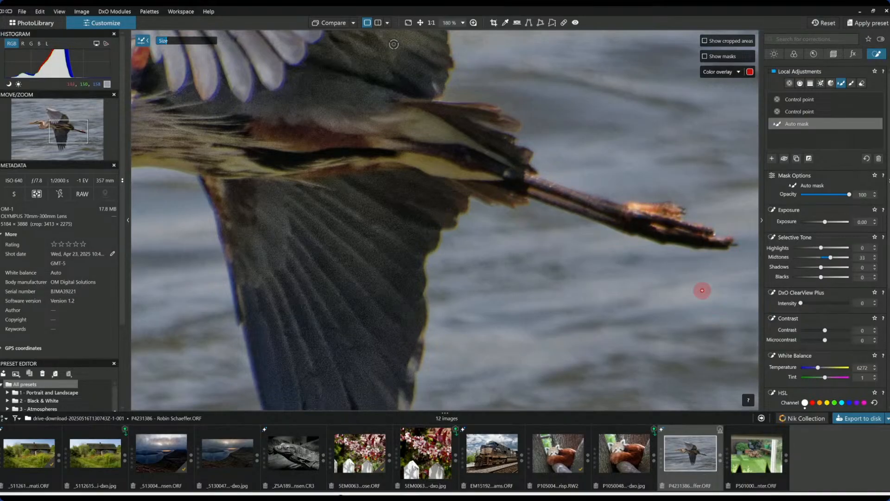
{"action": "key", "text": "Escape"}
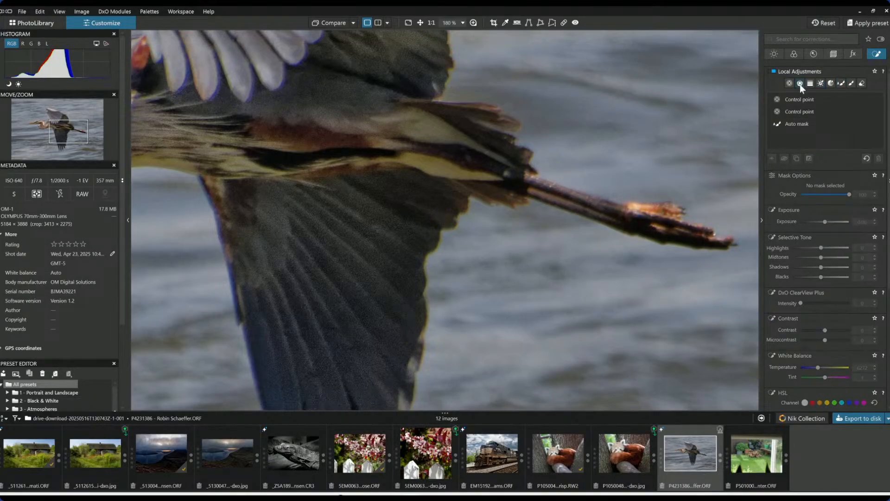
Add a new control point mask on the heron's feet and shrink its radius to the area around them.
{"action": "left_click", "coordinate": [772, 158]}
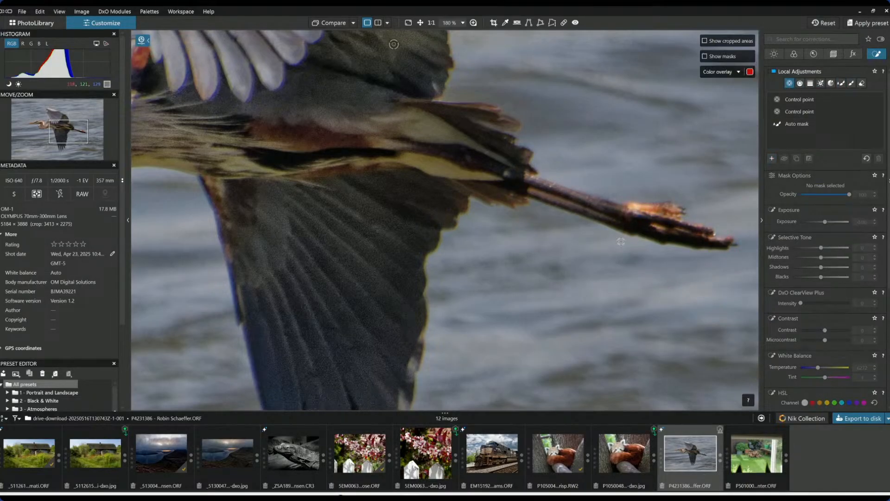
{"action": "left_click", "coordinate": [651, 234]}
{"action": "left_click_drag", "start_coordinate": [513, 99], "coordinate": [598, 200]}
Set the feet control point's Shadows to 34, DxO ClearView Plus to 0 and Microcontrast to 38.
{"action": "left_click", "coordinate": [831, 296]}
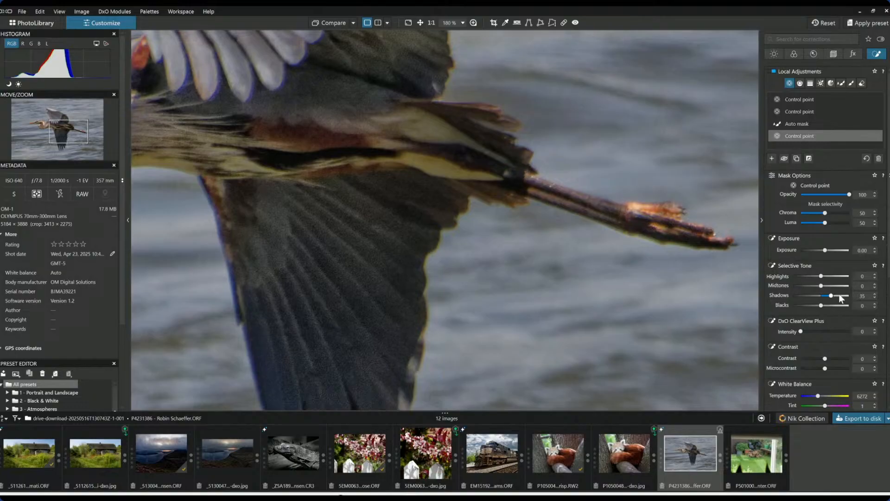
{"action": "left_click_drag", "start_coordinate": [841, 297], "coordinate": [831, 296]}
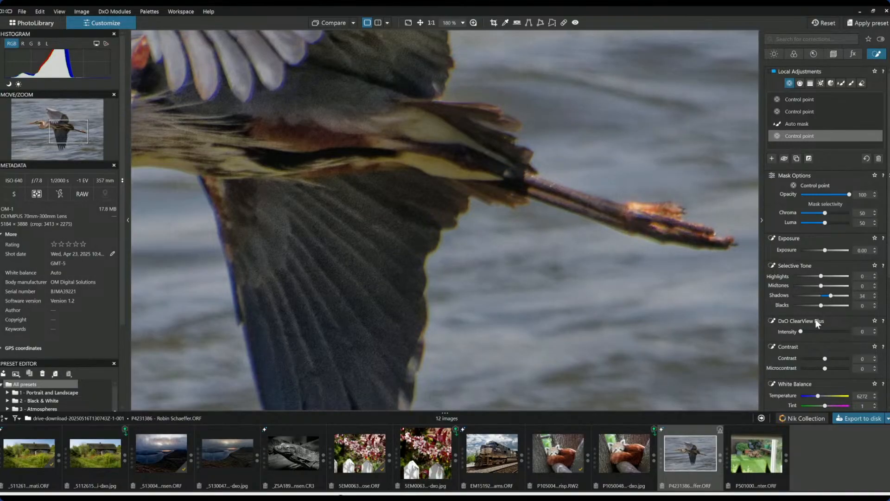
{"action": "left_click", "coordinate": [811, 331]}
{"action": "left_click_drag", "start_coordinate": [811, 331], "coordinate": [786, 333]}
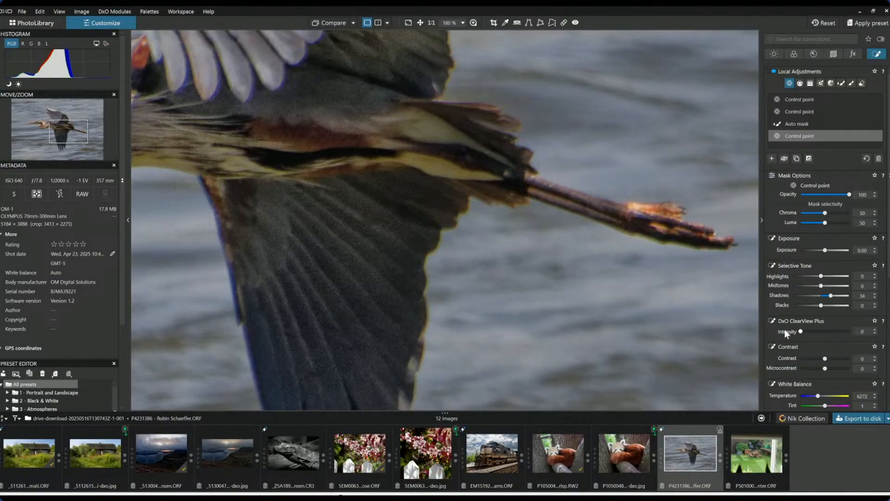
{"action": "left_click", "coordinate": [834, 369]}
{"action": "scroll", "coordinate": [559, 276], "scroll_direction": "down", "scroll_amount": 5}
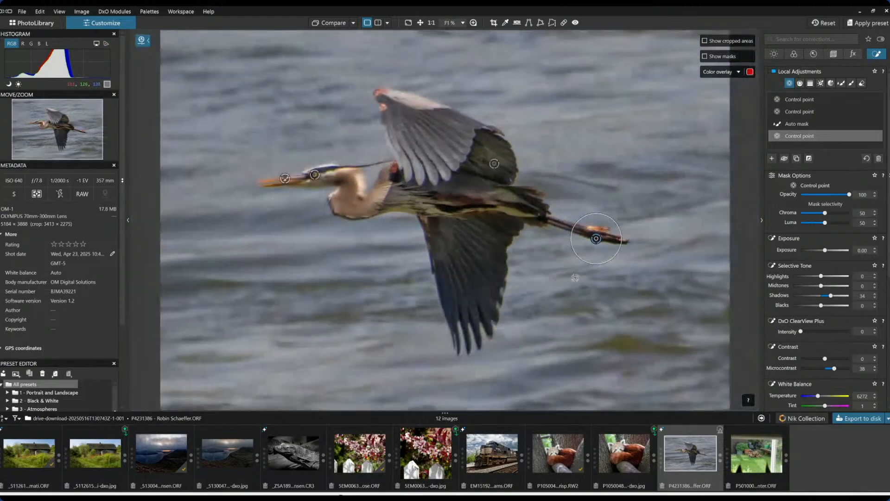
{"action": "key", "text": "Escape"}
Add a control point mask on the upper wing's light feathers and set its Highlights to 51.
{"action": "scroll", "coordinate": [699, 199], "scroll_direction": "up", "scroll_amount": 1}
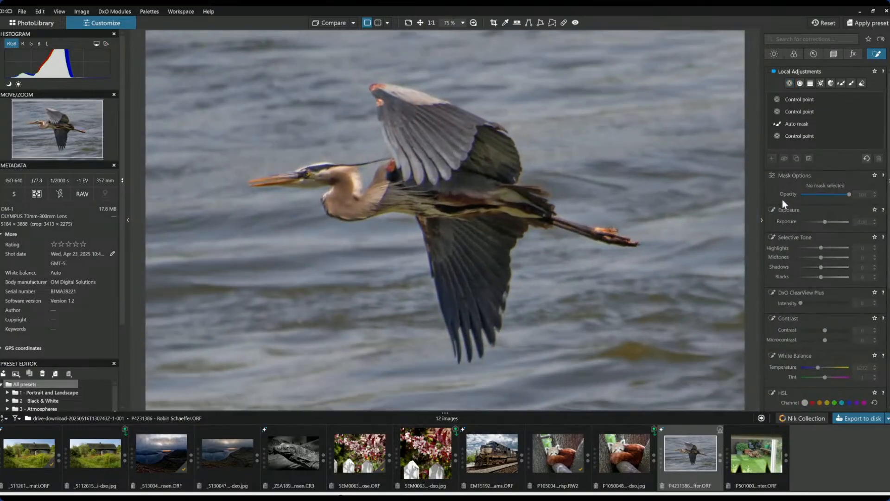
{"action": "left_click", "coordinate": [788, 98]}
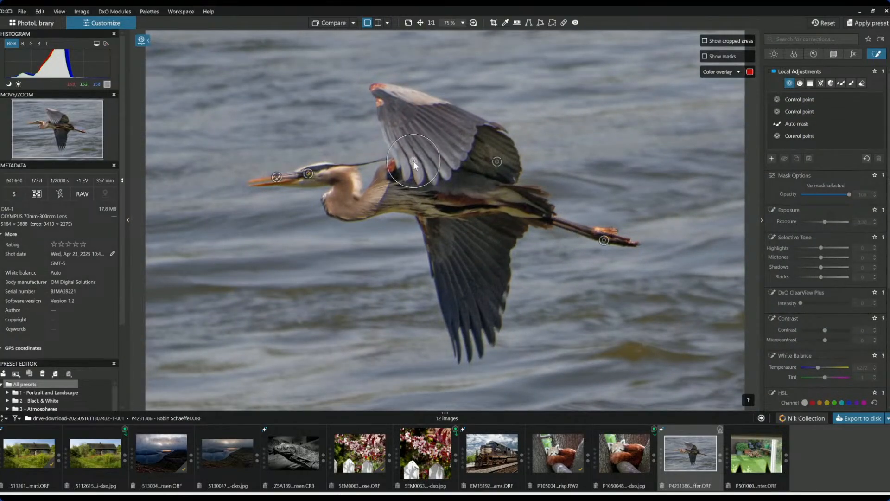
{"action": "left_click_drag", "start_coordinate": [433, 169], "coordinate": [442, 174]}
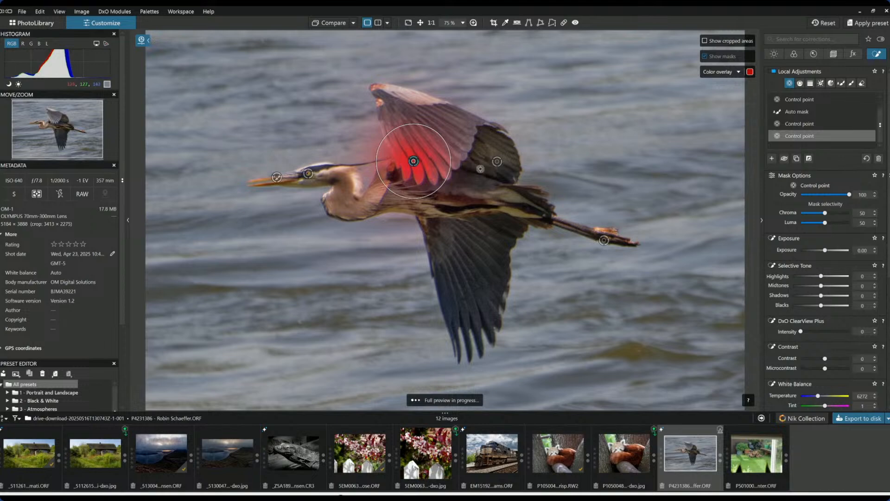
{"action": "left_click", "coordinate": [840, 276]}
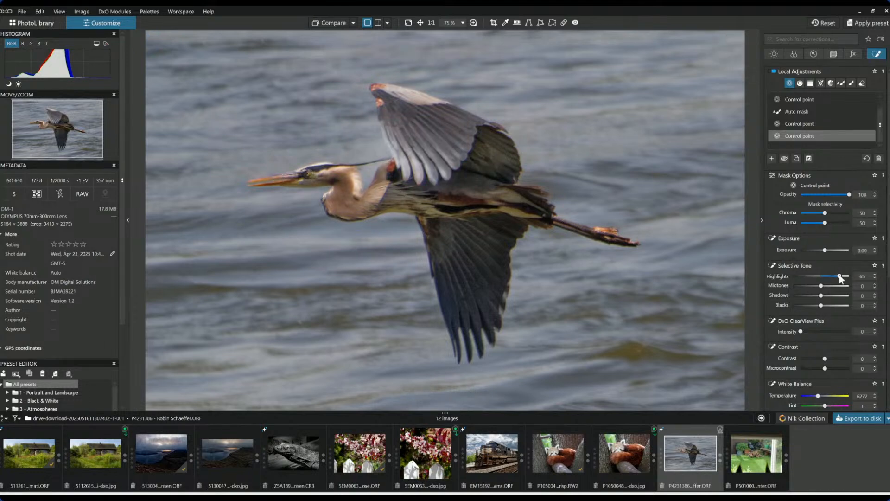
{"action": "left_click_drag", "start_coordinate": [840, 276], "coordinate": [836, 276]}
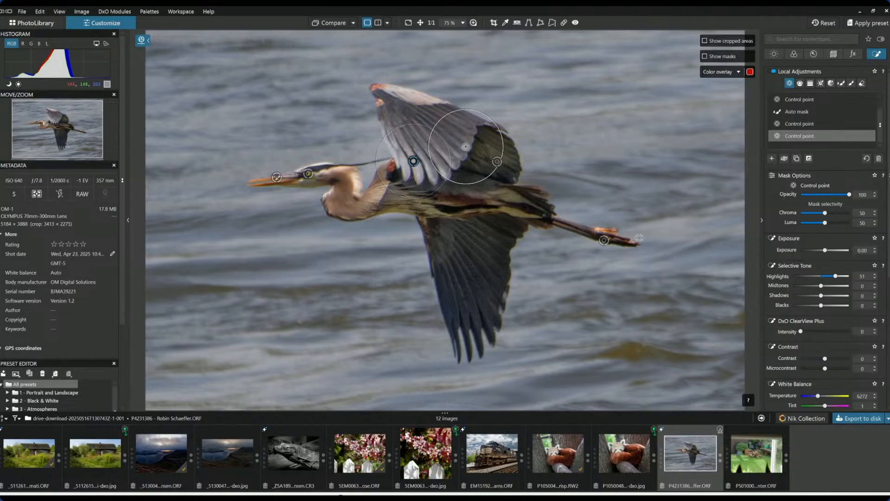
{"action": "left_click", "coordinate": [416, 103]}
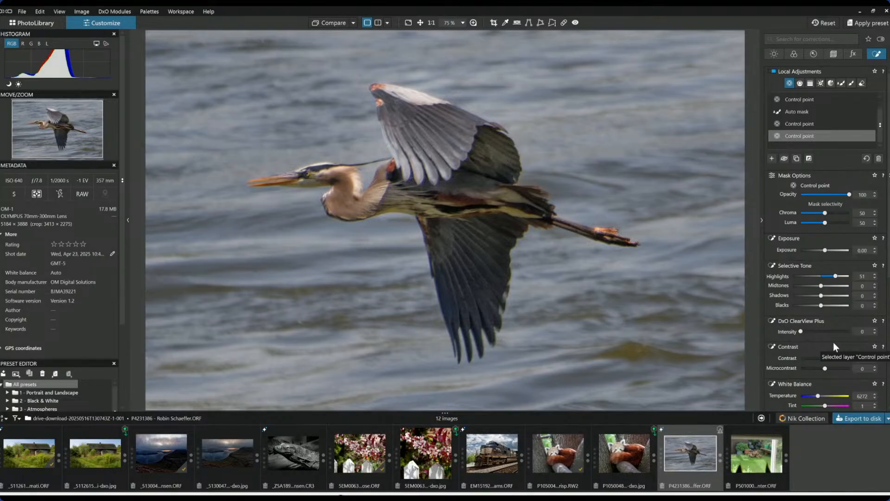
{"action": "scroll", "coordinate": [596, 316], "scroll_direction": "down", "scroll_amount": 2}
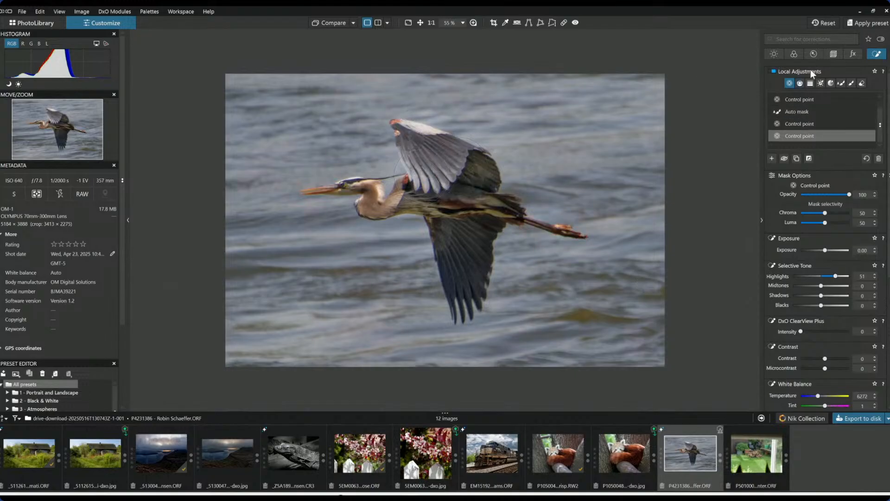
Set the Unsharp Mask to Intensity 260 and Radius 1.83, checking the heron's neck and head at 400 % magnification.
{"action": "left_click", "coordinate": [834, 54]}
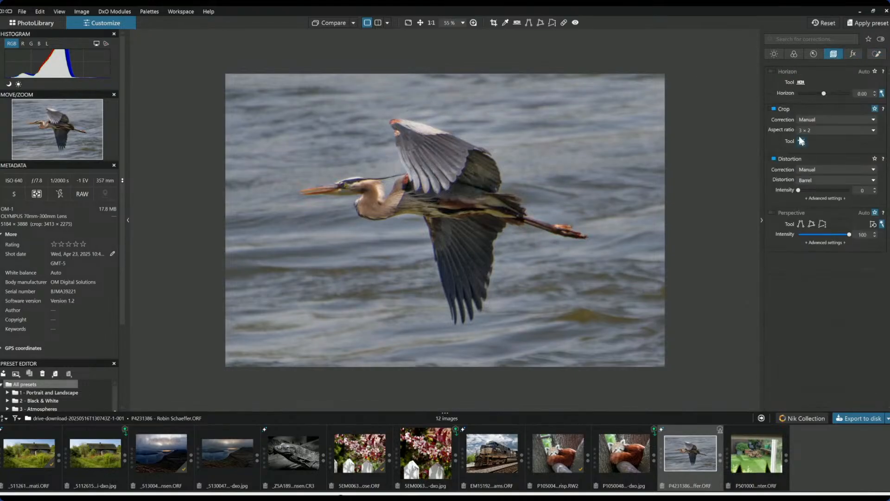
{"action": "left_click", "coordinate": [814, 54]}
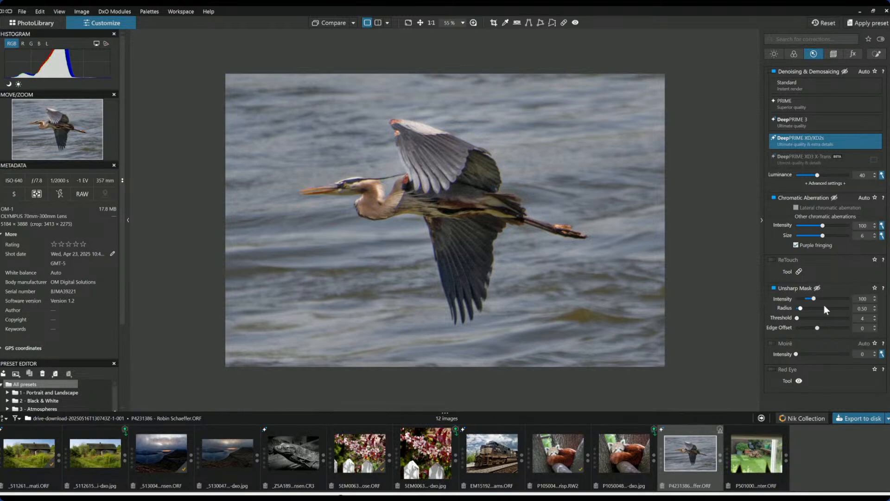
{"action": "scroll", "coordinate": [395, 178], "scroll_direction": "up", "scroll_amount": 5}
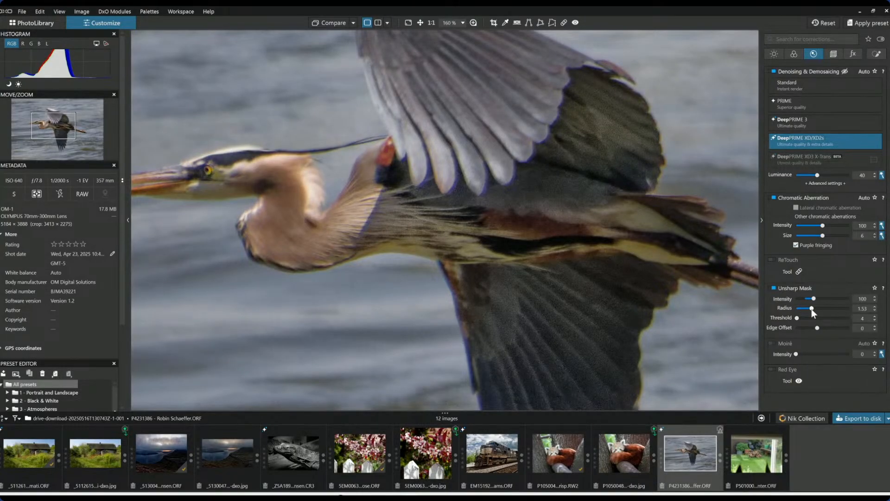
{"action": "left_click_drag", "start_coordinate": [812, 309], "coordinate": [811, 309]}
{"action": "left_click", "coordinate": [474, 24]}
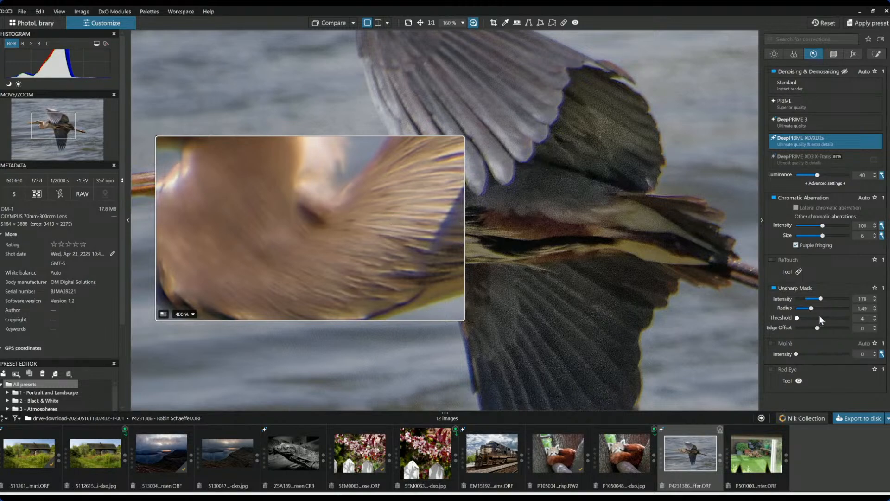
{"action": "left_click_drag", "start_coordinate": [811, 308], "coordinate": [828, 298]}
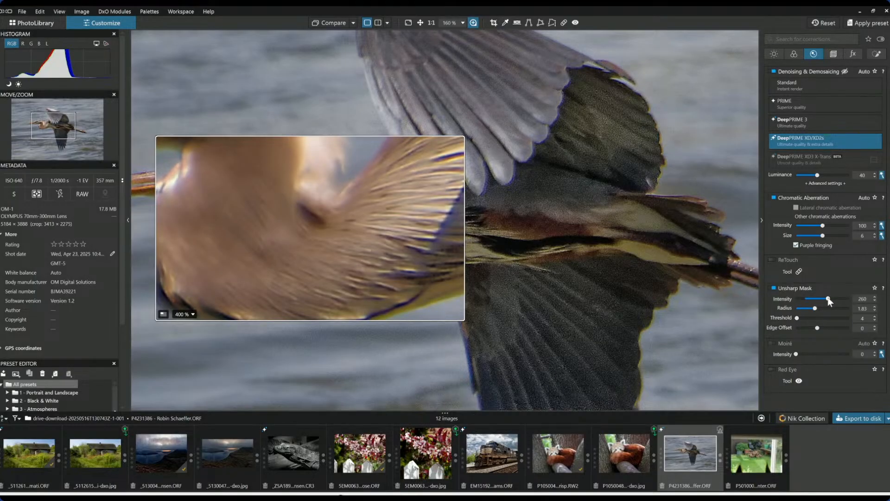
{"action": "left_click_drag", "start_coordinate": [380, 249], "coordinate": [300, 201]}
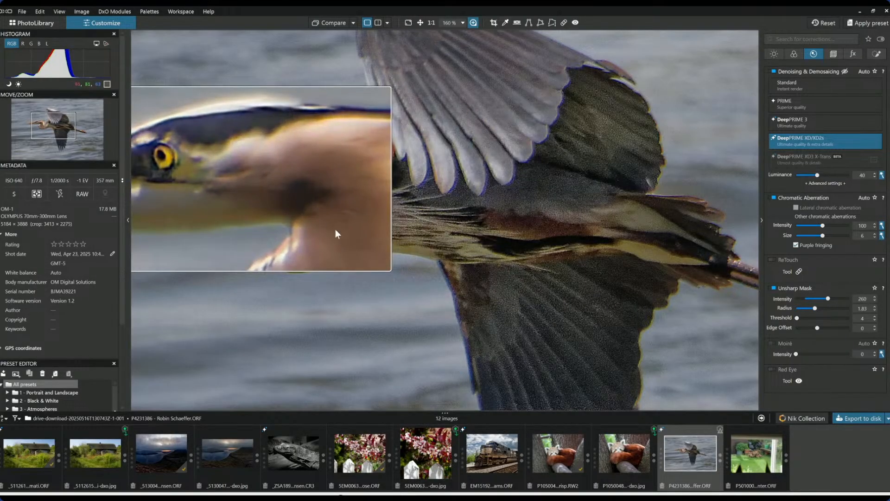
{"action": "scroll", "coordinate": [335, 230], "scroll_direction": "down", "scroll_amount": 5}
{"action": "left_click", "coordinate": [566, 279]}
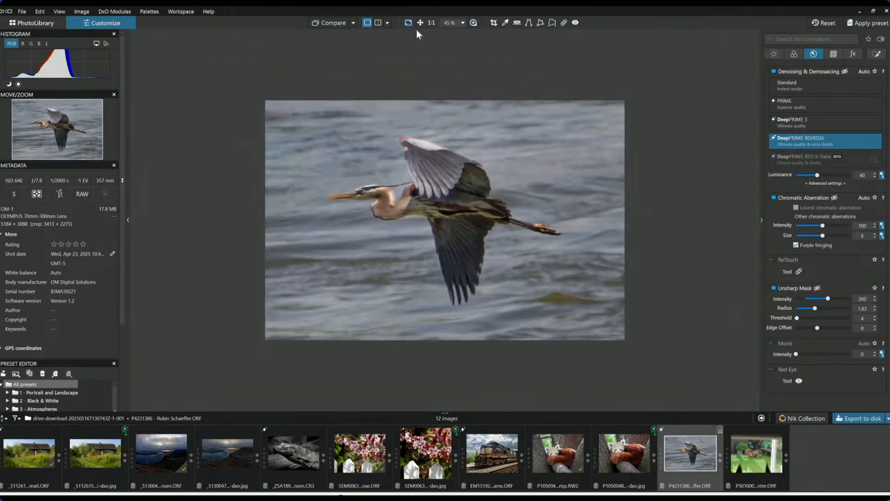
{"action": "scroll", "coordinate": [560, 193], "scroll_direction": "down", "scroll_amount": 1}
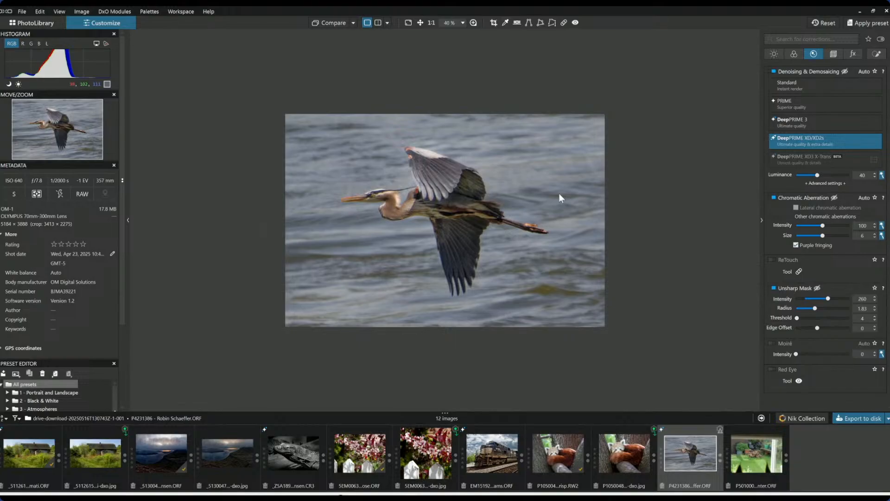
Add an inverted control point mask centred on the heron, its radius enlarged beyond the photo, with Chroma and Luma selectivity at 0.
{"action": "left_click", "coordinate": [877, 53]}
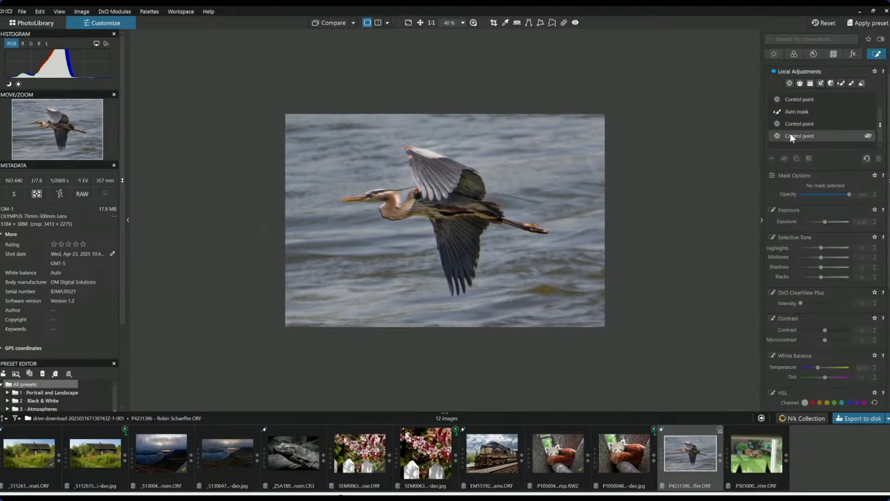
{"action": "left_click", "coordinate": [790, 83]}
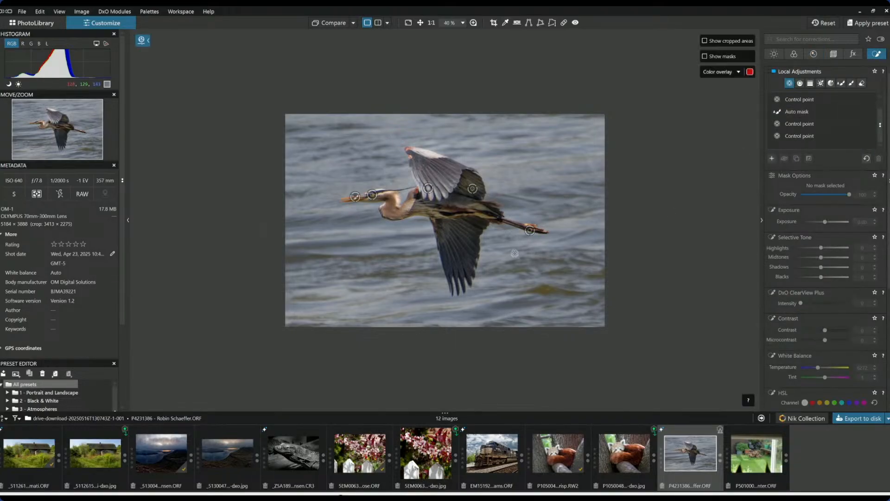
{"action": "left_click", "coordinate": [425, 245]}
{"action": "left_click_drag", "start_coordinate": [445, 251], "coordinate": [627, 309]}
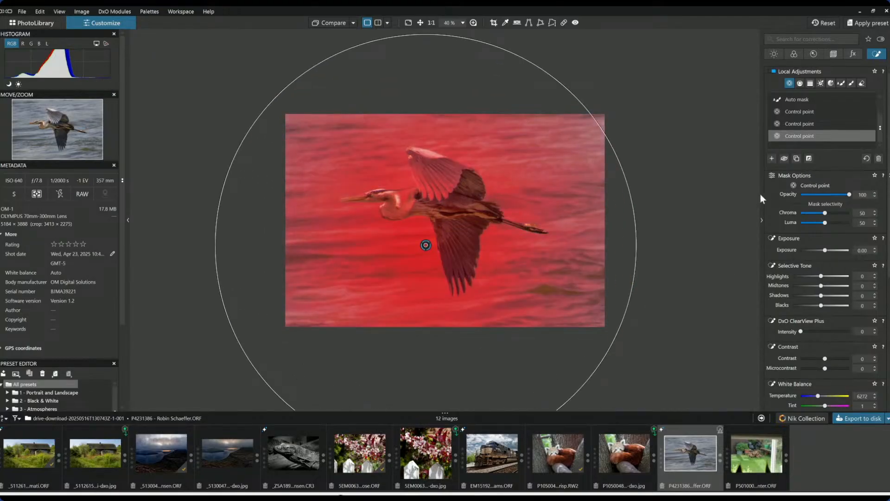
{"action": "left_click_drag", "start_coordinate": [426, 245], "coordinate": [450, 229]}
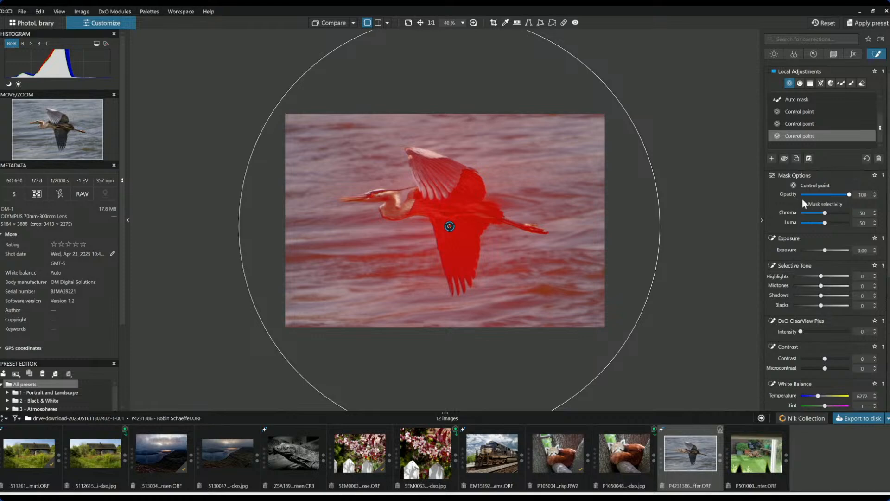
{"action": "left_click", "coordinate": [800, 213]}
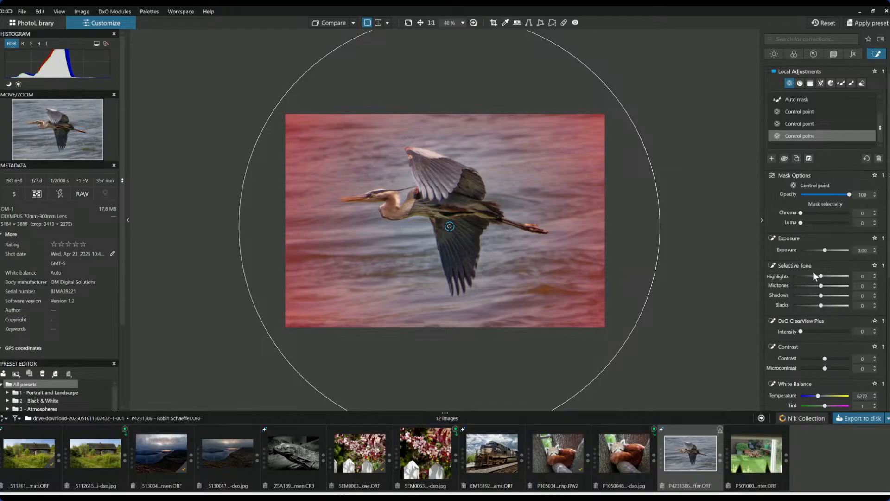
Set the inverted mask's Exposure to -1.36 and Blacks to -42, and raise its DxO ClearView Plus intensity.
{"action": "left_click_drag", "start_coordinate": [828, 251], "coordinate": [818, 253]}
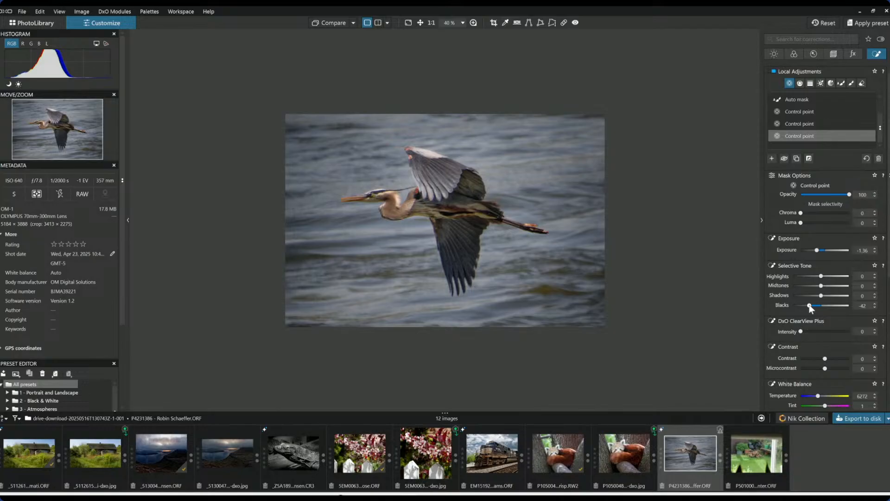
{"action": "left_click", "coordinate": [833, 327]}
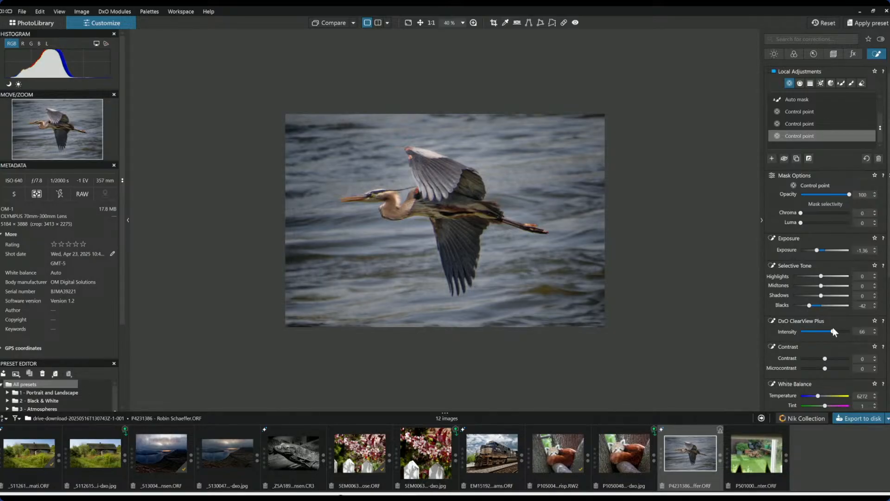
{"action": "left_click", "coordinate": [820, 331]}
{"action": "left_click_drag", "start_coordinate": [820, 330], "coordinate": [828, 331]}
Turn on DxO Smart Lighting in Uniform, Slight mode and set the RAW White Balance temperature to 6472.
{"action": "left_click", "coordinate": [774, 54]}
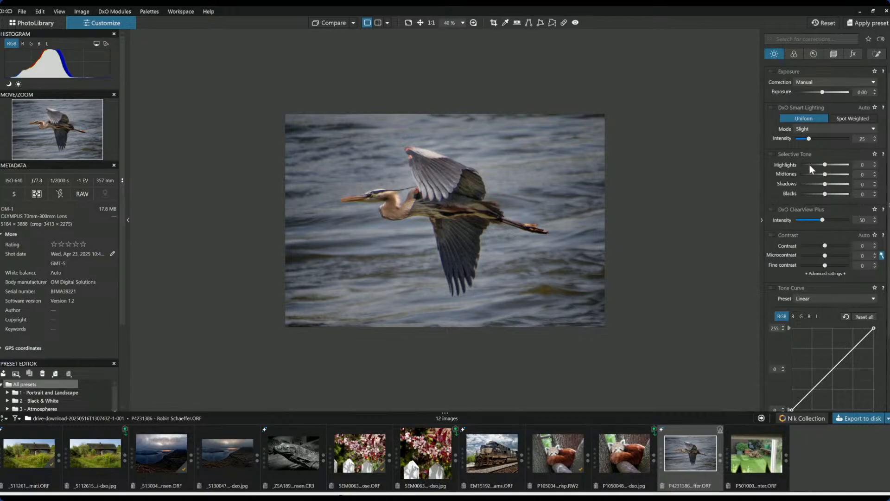
{"action": "left_click", "coordinate": [773, 107]}
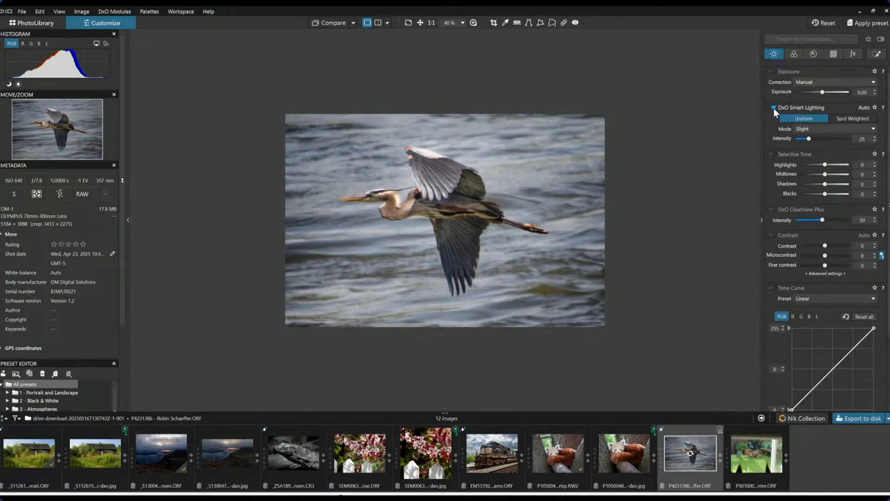
{"action": "left_click", "coordinate": [800, 56]}
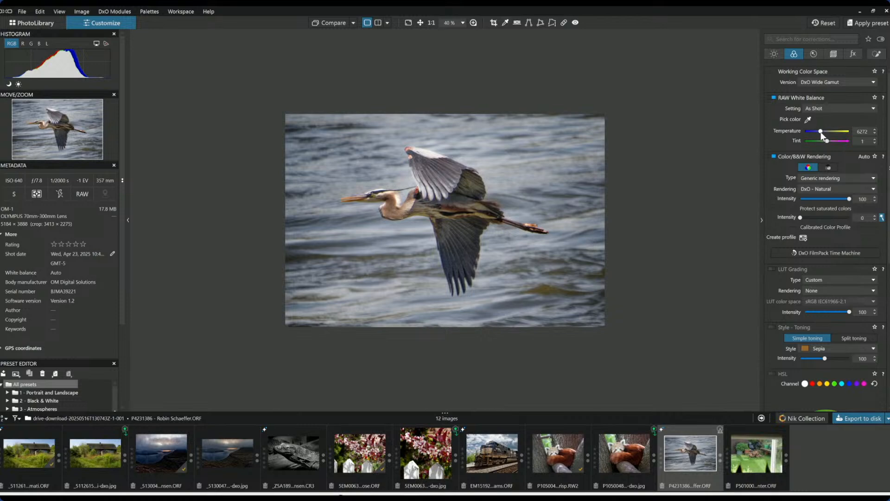
{"action": "scroll", "coordinate": [822, 132], "scroll_direction": "up", "scroll_amount": 1}
Export the heron photo to disk as a JPEG of quality 93 in the original image folder, using Standard output.
{"action": "left_click", "coordinate": [841, 417]}
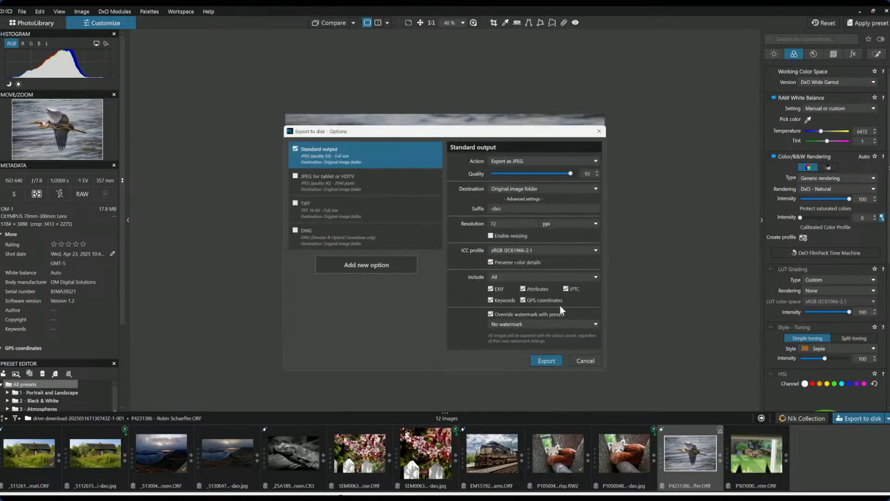
{"action": "left_click", "coordinate": [548, 360]}
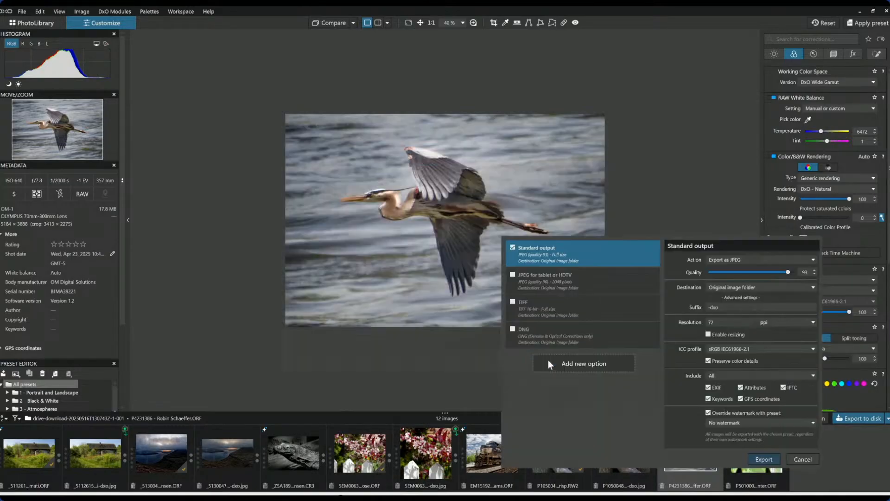
{"action": "scroll", "coordinate": [392, 261], "scroll_direction": "up", "scroll_amount": 1}
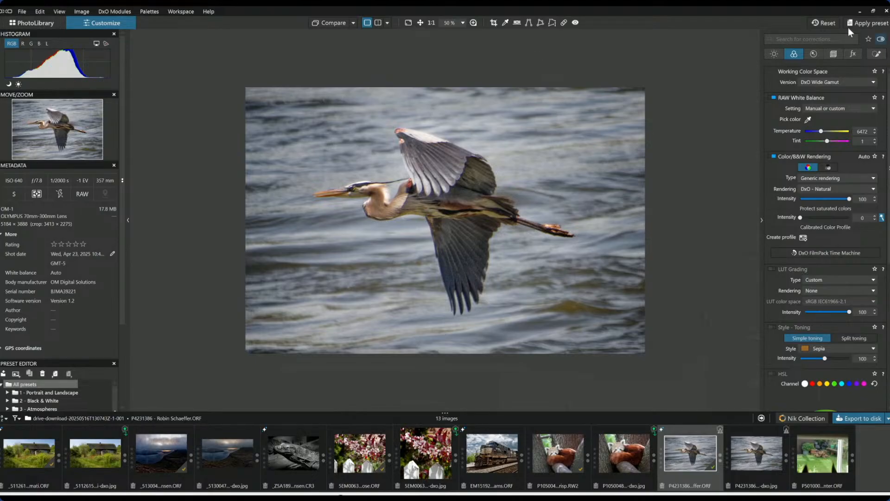
Reset all corrections on the heron RAW file and show it in a split comparison with the palettes and image browser hidden.
{"action": "left_click", "coordinate": [824, 22]}
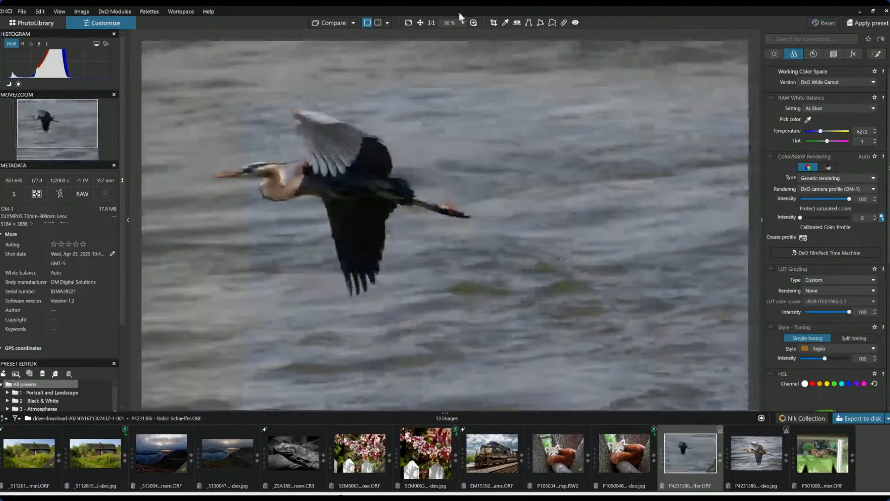
{"action": "left_click", "coordinate": [379, 23]}
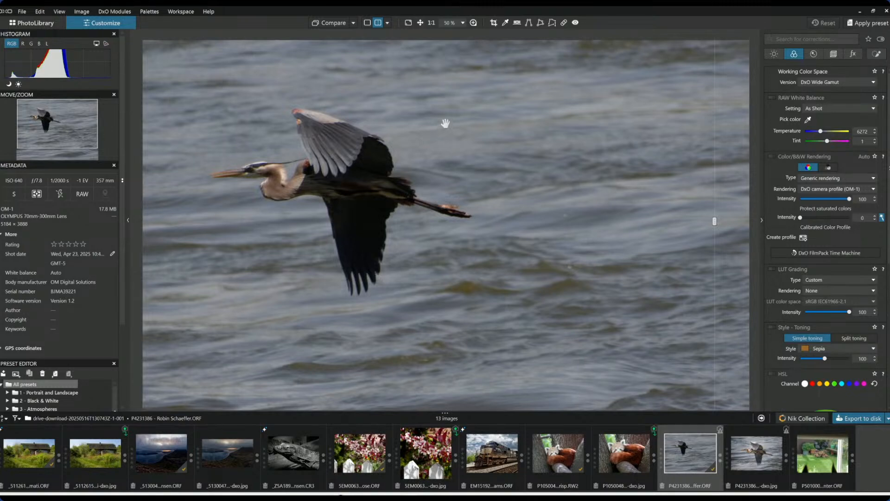
{"action": "key", "text": "F9"}
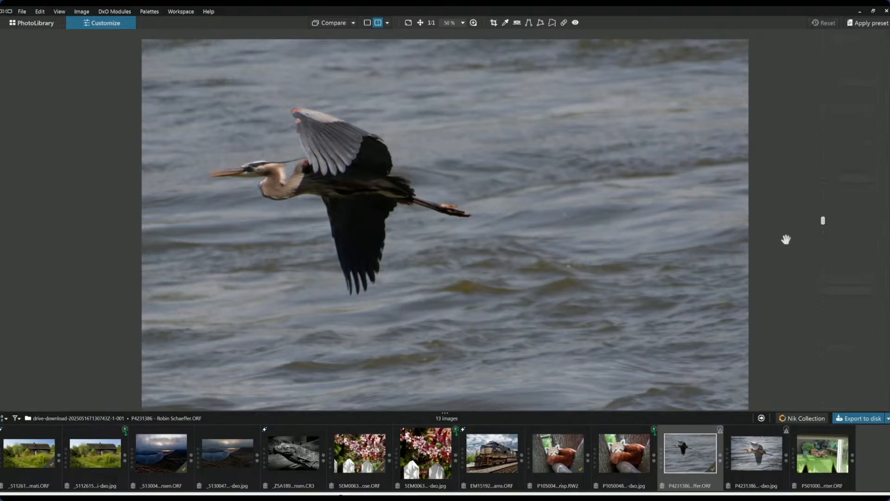
{"action": "left_click_drag", "start_coordinate": [640, 412], "coordinate": [639, 489]}
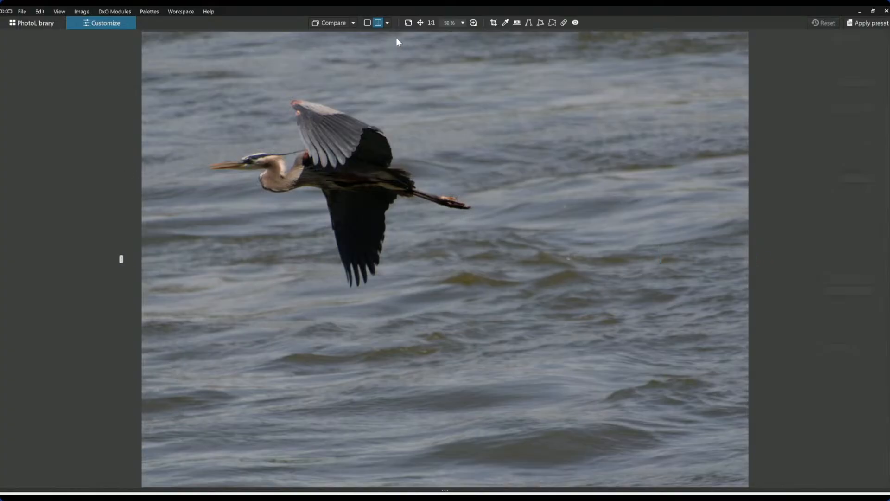
Compare the reset RAW with the exported JPEG as reference, examining the heron's edited feathers, head and feet in close-up.
{"action": "left_click", "coordinate": [357, 23]}
{"action": "left_click", "coordinate": [364, 74]}
{"action": "left_click_drag", "start_coordinate": [121, 258], "coordinate": [749, 323]}
{"action": "scroll", "coordinate": [521, 293], "scroll_direction": "up", "scroll_amount": 3}
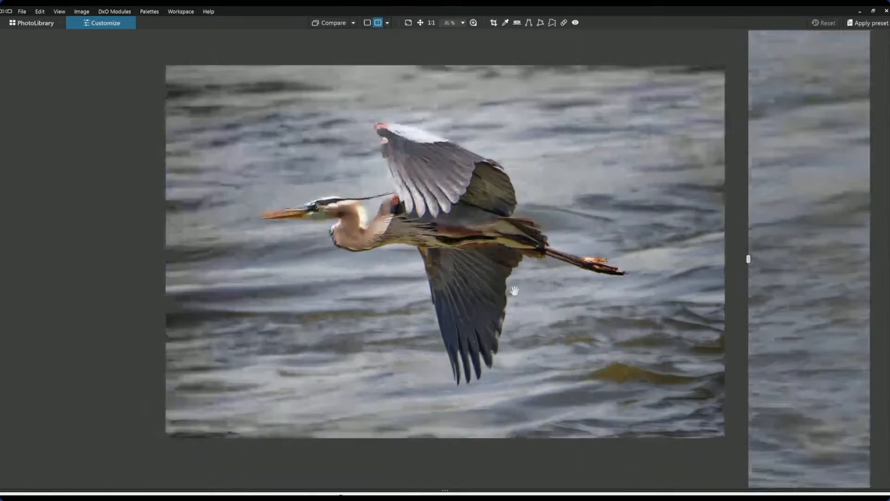
{"action": "scroll", "coordinate": [515, 290], "scroll_direction": "up", "scroll_amount": 1}
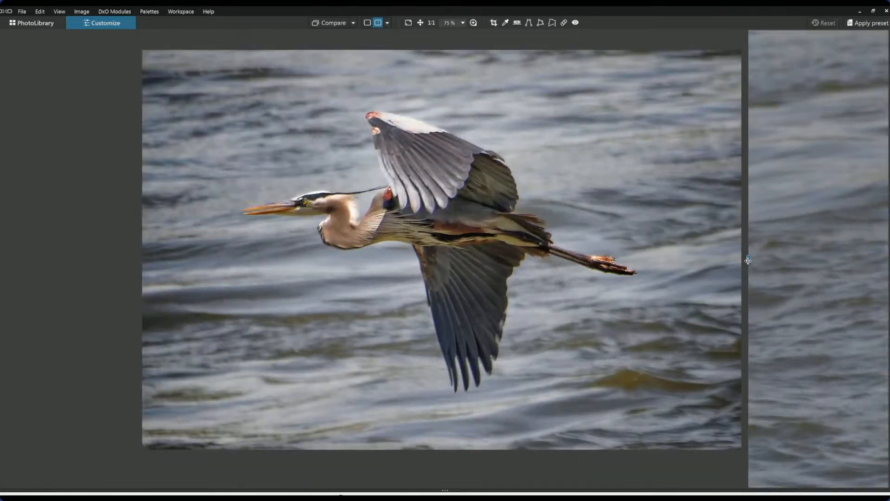
{"action": "scroll", "coordinate": [441, 244], "scroll_direction": "up", "scroll_amount": 2}
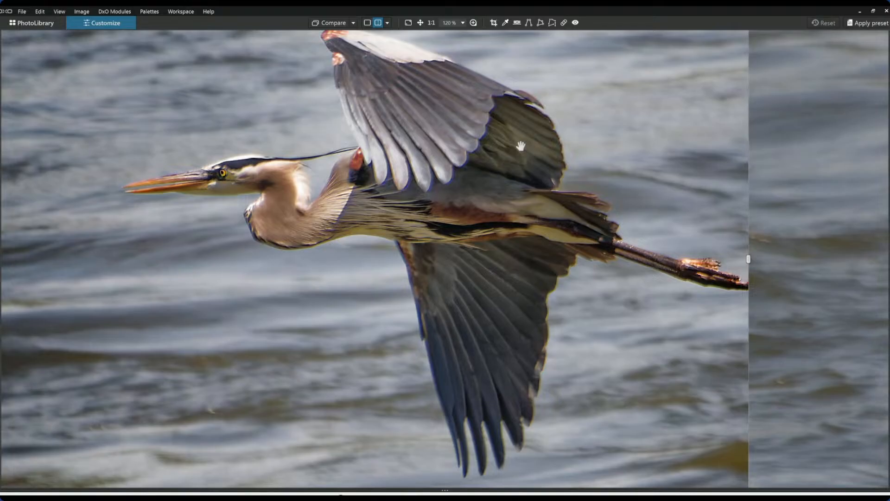
Compare the whole edited heron with the reset RAW by sweeping the split divider across the image.
{"action": "left_click", "coordinate": [475, 24]}
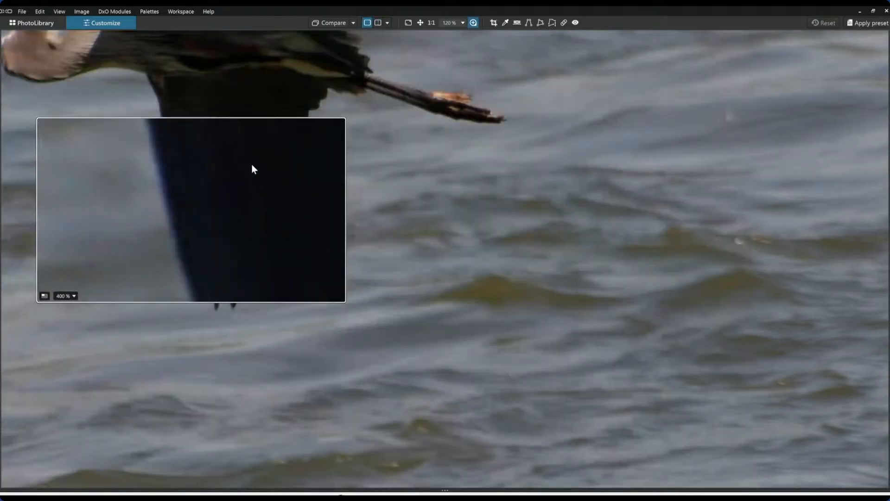
{"action": "left_click", "coordinate": [472, 23]}
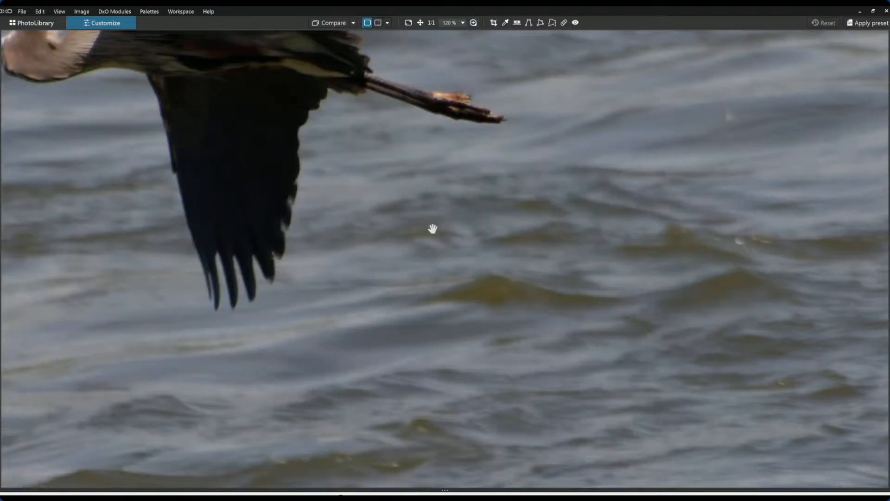
{"action": "scroll", "coordinate": [431, 228], "scroll_direction": "down", "scroll_amount": 3}
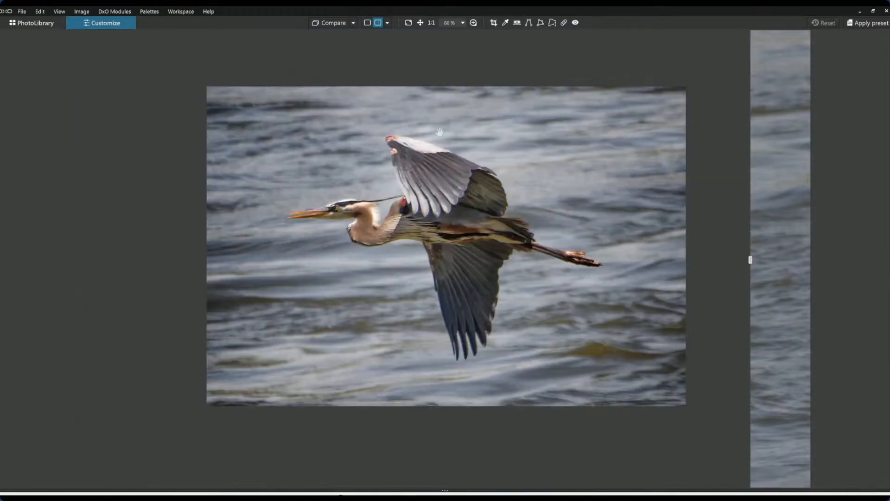
{"action": "left_click", "coordinate": [378, 24]}
{"action": "scroll", "coordinate": [458, 215], "scroll_direction": "up", "scroll_amount": 1}
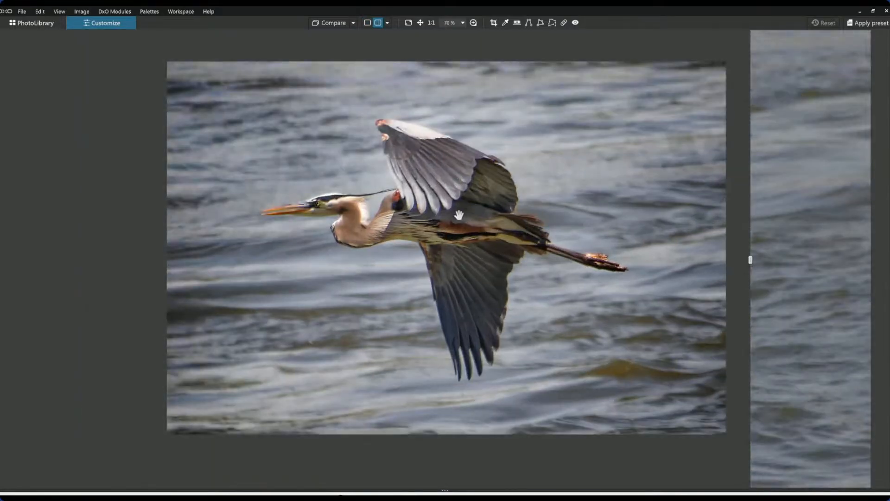
{"action": "scroll", "coordinate": [459, 214], "scroll_direction": "up", "scroll_amount": 1}
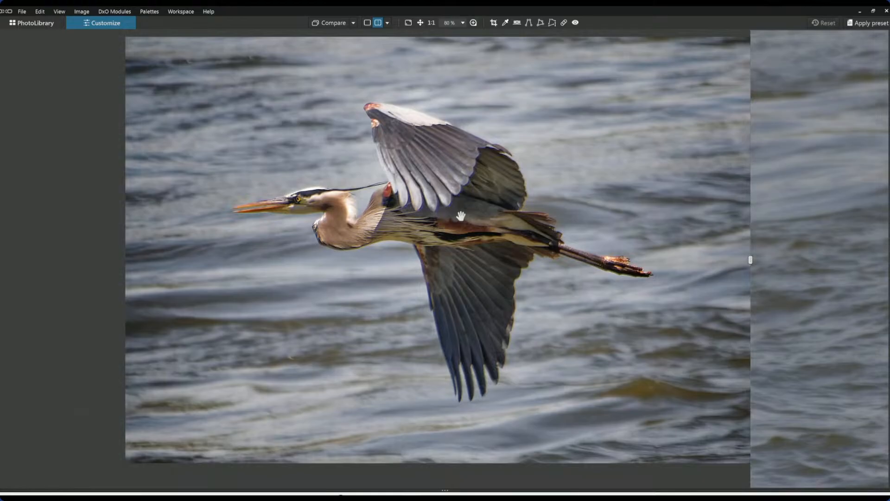
{"action": "left_click_drag", "start_coordinate": [749, 262], "coordinate": [65, 177]}
{"action": "left_click_drag", "start_coordinate": [324, 183], "coordinate": [363, 243]}
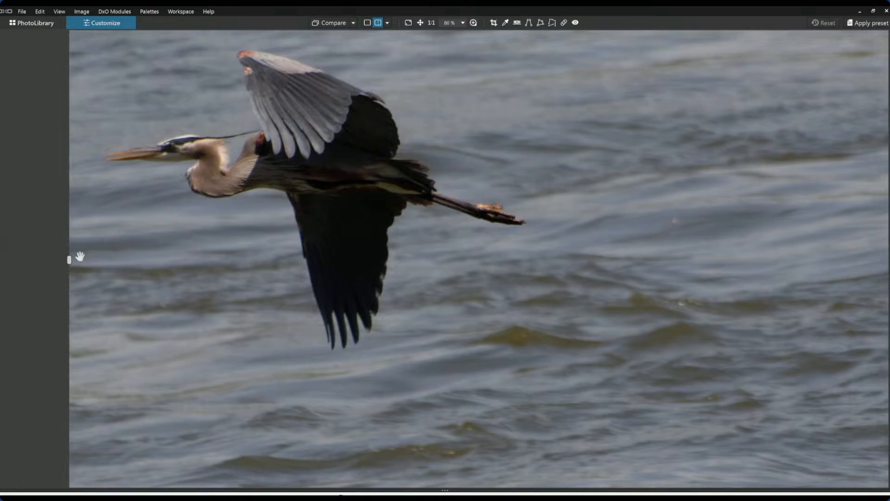
{"action": "left_click_drag", "start_coordinate": [68, 260], "coordinate": [533, 261]}
{"action": "left_click_drag", "start_coordinate": [538, 311], "coordinate": [730, 317]}
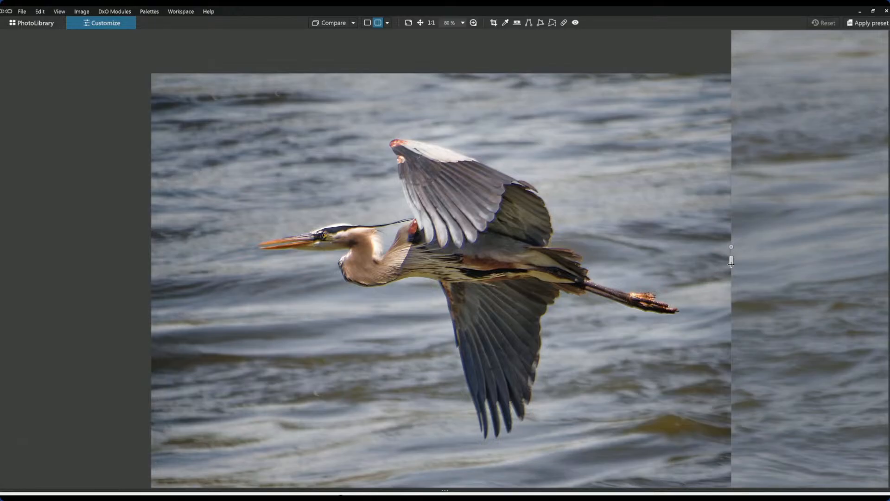
{"action": "scroll", "coordinate": [460, 272], "scroll_direction": "up", "scroll_amount": 1}
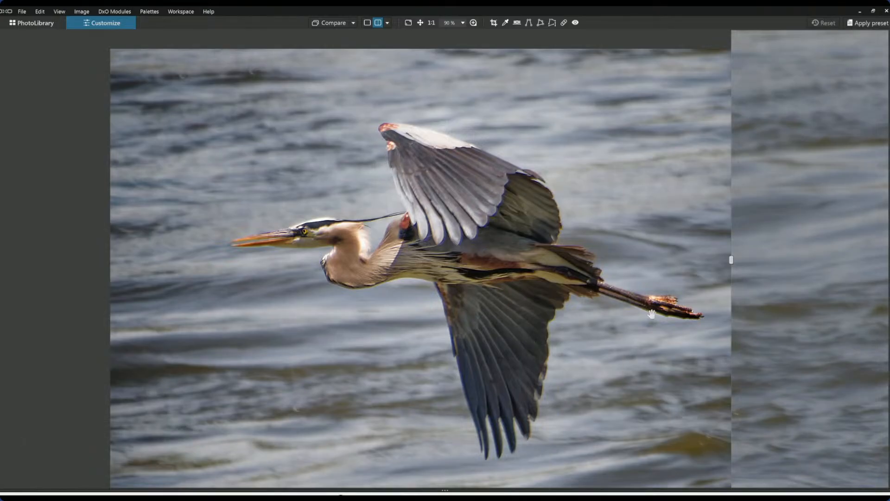
{"action": "scroll", "coordinate": [526, 279], "scroll_direction": "down", "scroll_amount": 1}
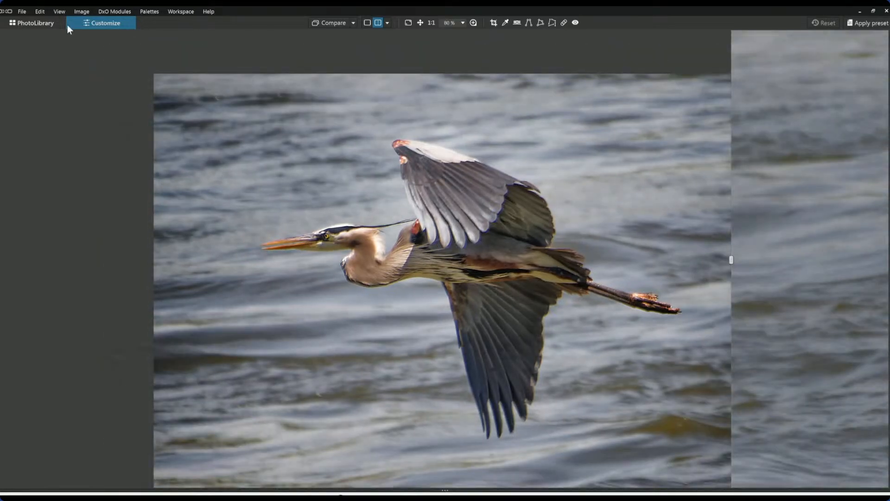
Export the heron JPEG from the PhotoLibrary to Topaz Sharpen AI as a 16-bit TIFF.
{"action": "left_click", "coordinate": [48, 24]}
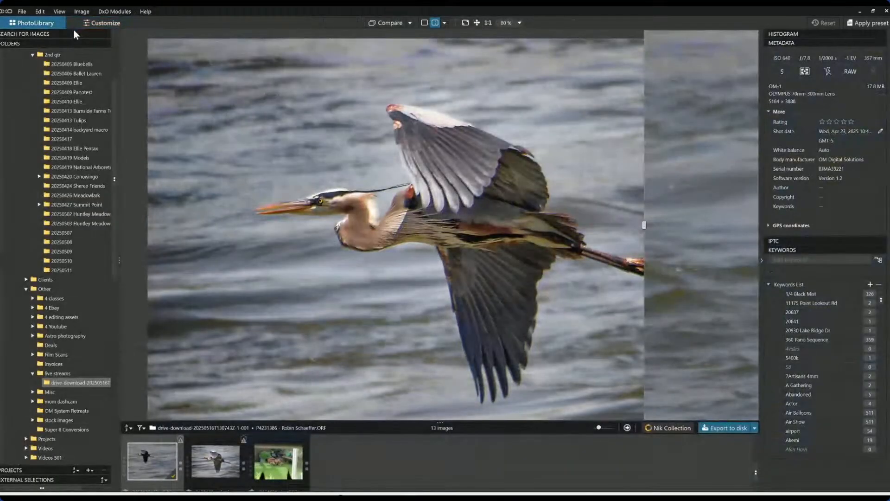
{"action": "left_click", "coordinate": [214, 462]}
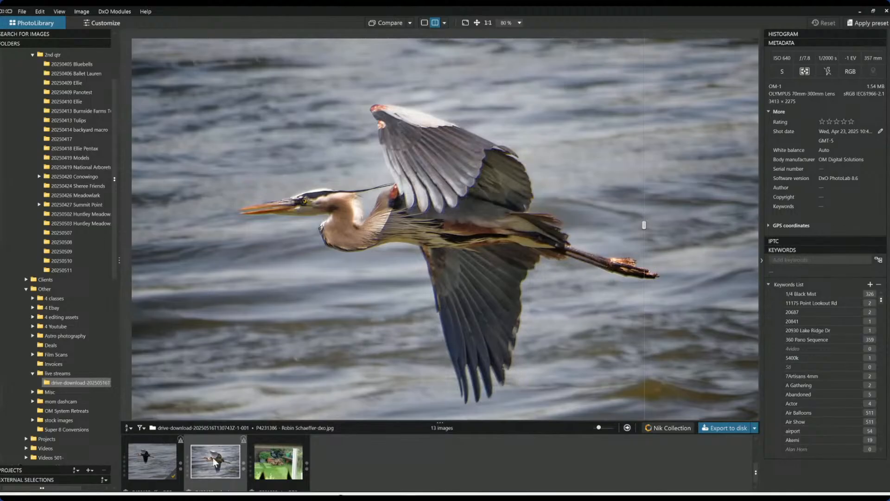
{"action": "right_click", "coordinate": [215, 462]}
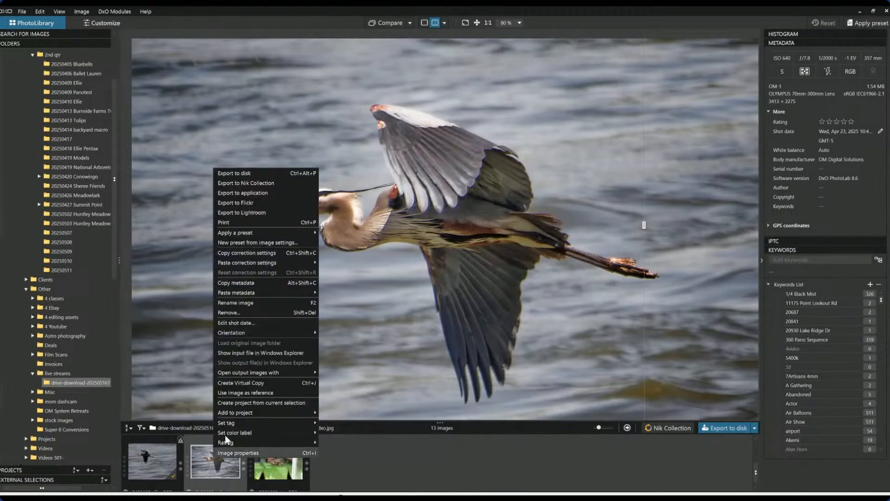
{"action": "left_click", "coordinate": [265, 176]}
{"action": "key", "text": "Escape"}
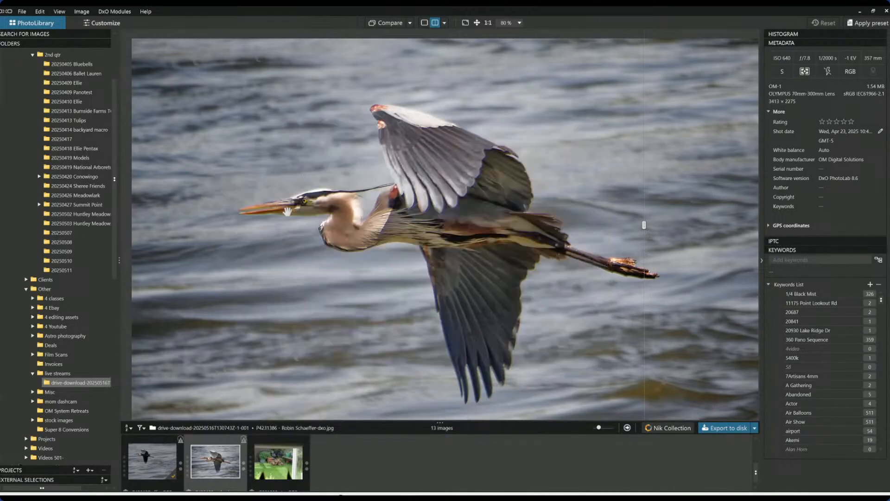
{"action": "right_click", "coordinate": [238, 472]}
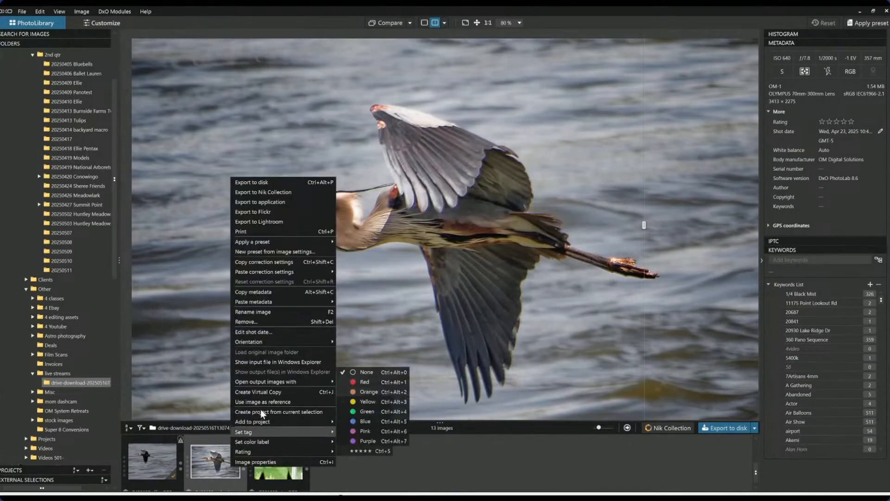
{"action": "left_click", "coordinate": [274, 204]}
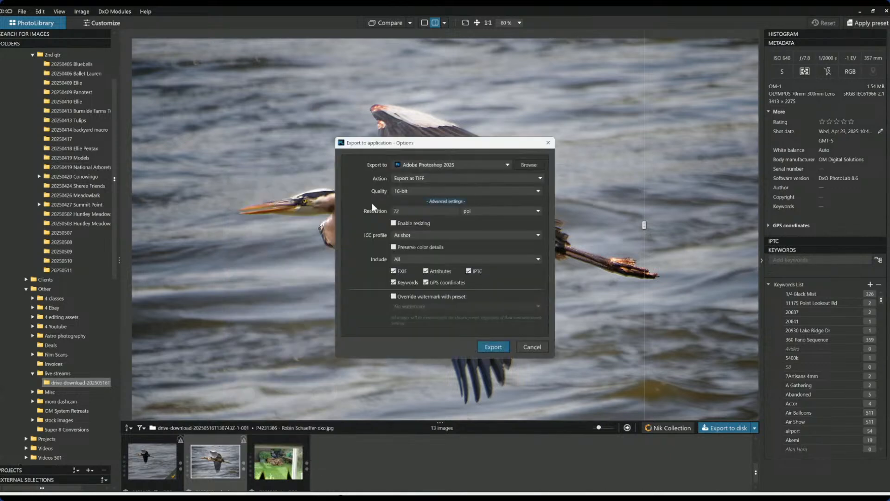
{"action": "left_click", "coordinate": [439, 166]}
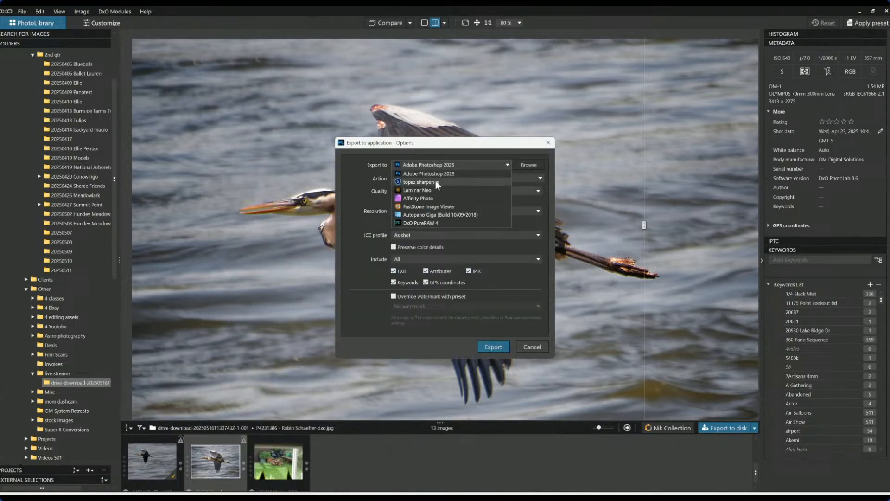
{"action": "left_click", "coordinate": [437, 183]}
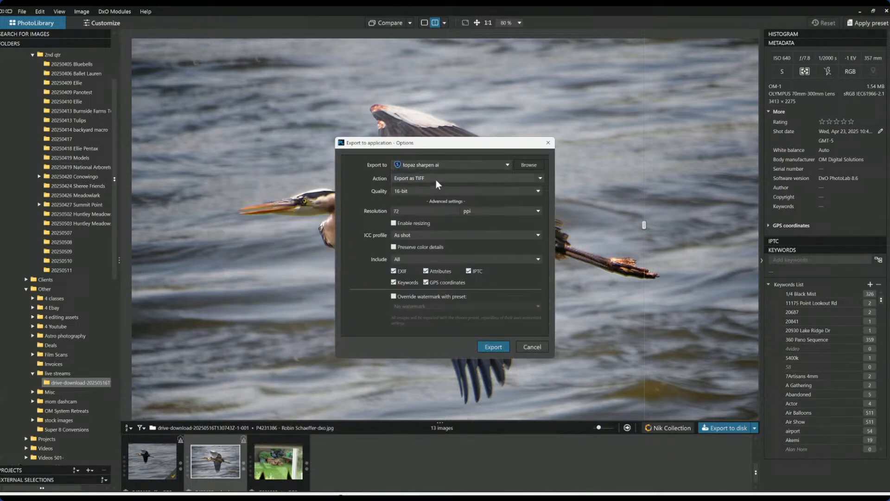
{"action": "left_click", "coordinate": [491, 347]}
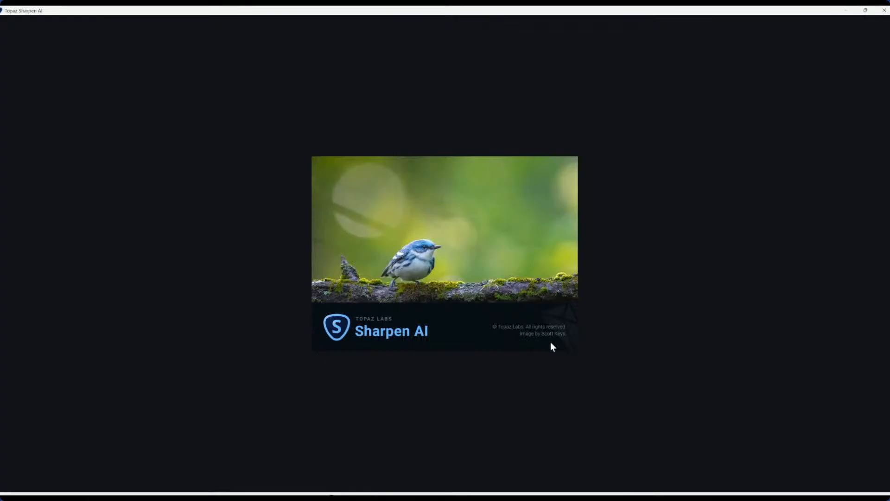
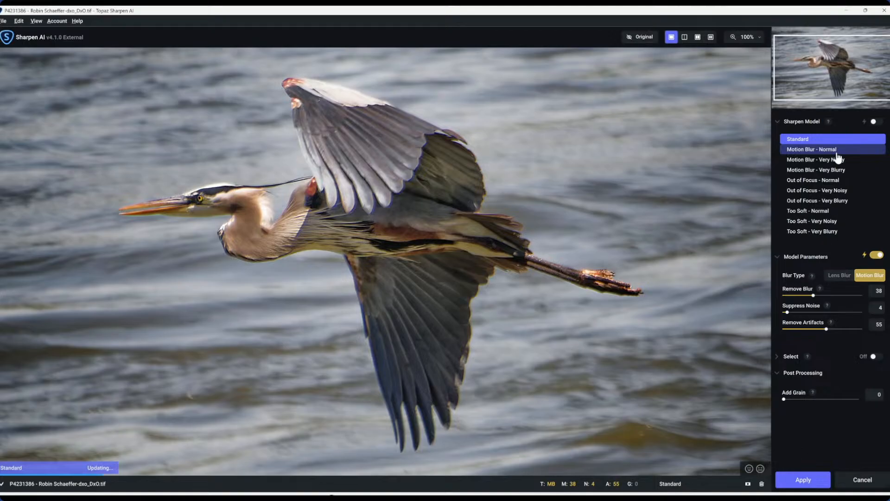
Sharpen the heron using Motion Blur - Very Blurry, an Auto - Subjects selection and Remove Blur 26, and apply it.
{"action": "left_click", "coordinate": [838, 149]}
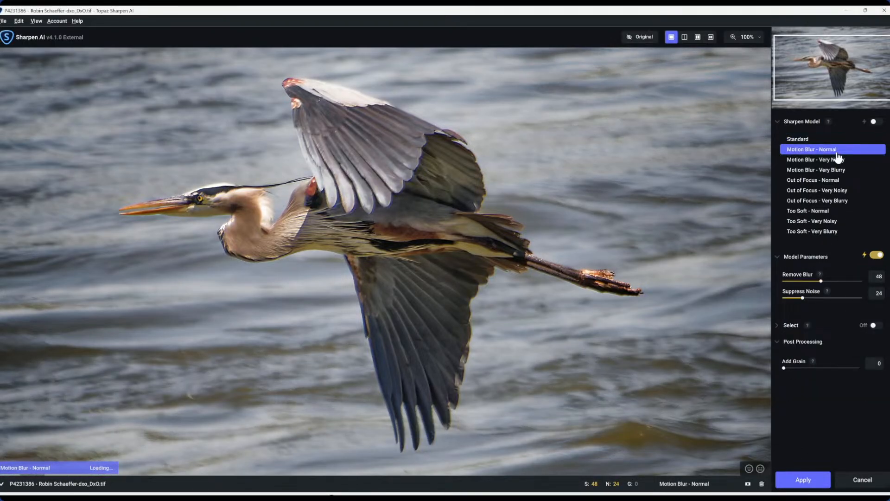
{"action": "left_click", "coordinate": [780, 327]}
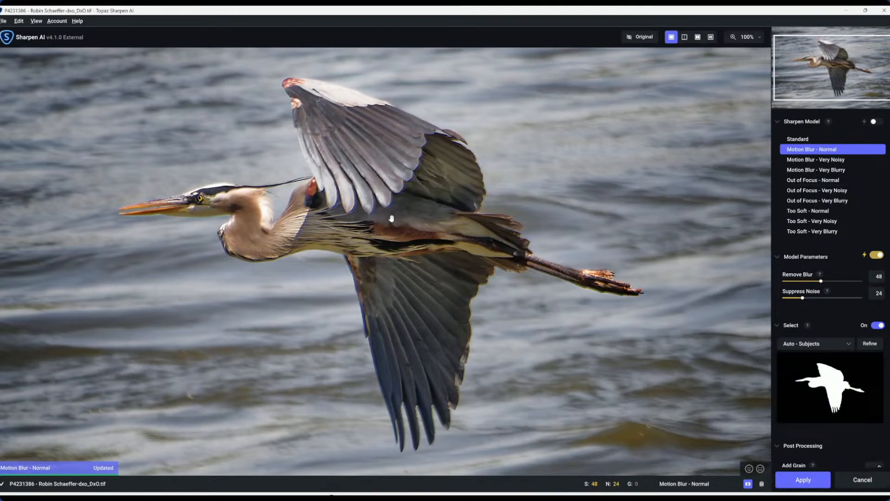
{"action": "left_click", "coordinate": [816, 171]}
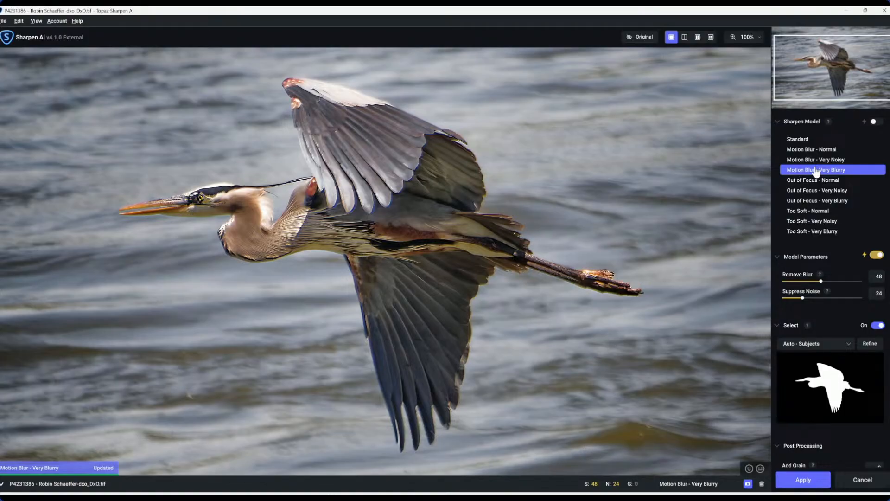
{"action": "left_click", "coordinate": [804, 281]}
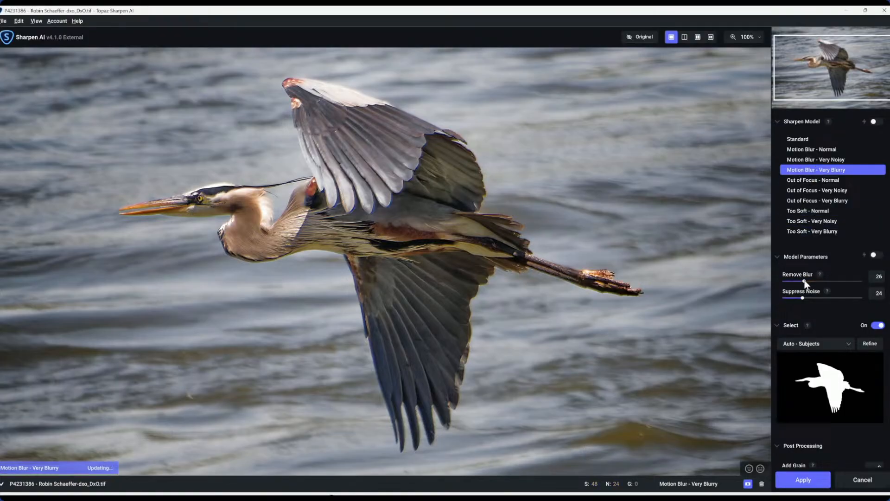
{"action": "left_click", "coordinate": [799, 481]}
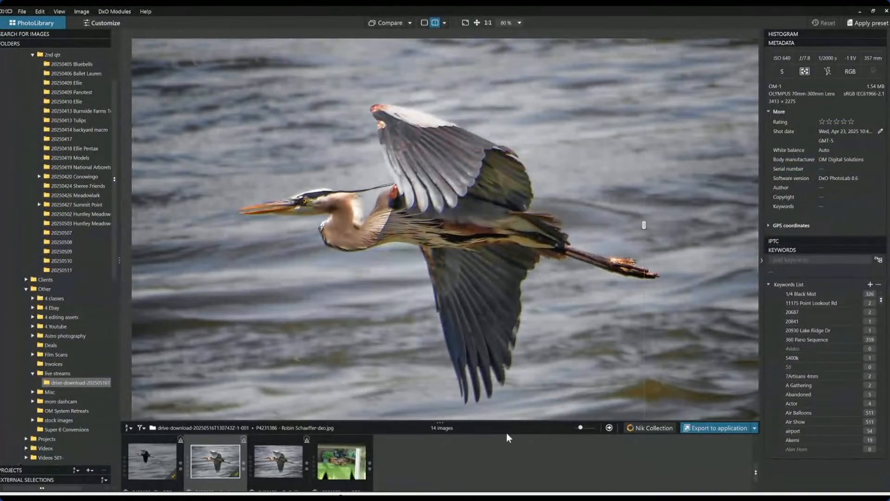
Compare the sharpened heron TIFF with the exported JPEG in single-image view at different zoom levels.
{"action": "left_click", "coordinate": [276, 460]}
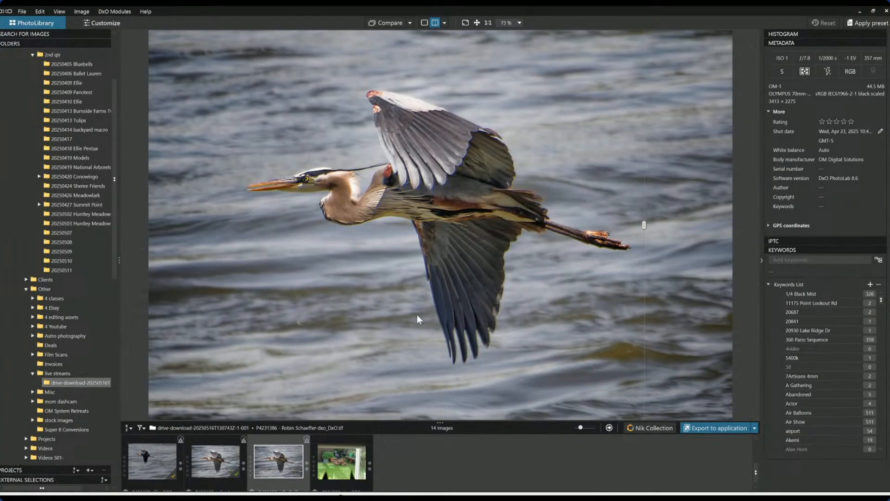
{"action": "left_click", "coordinate": [424, 23]}
{"action": "scroll", "coordinate": [392, 222], "scroll_direction": "up", "scroll_amount": 3}
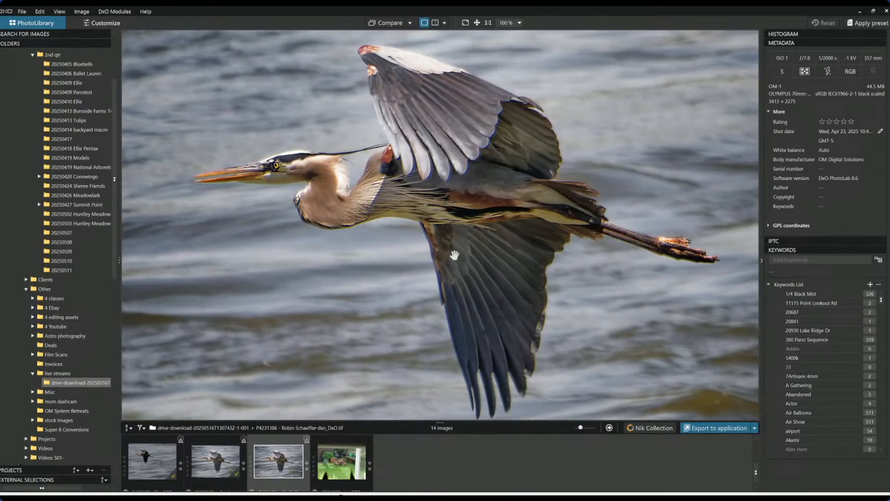
{"action": "scroll", "coordinate": [454, 256], "scroll_direction": "down", "scroll_amount": 5}
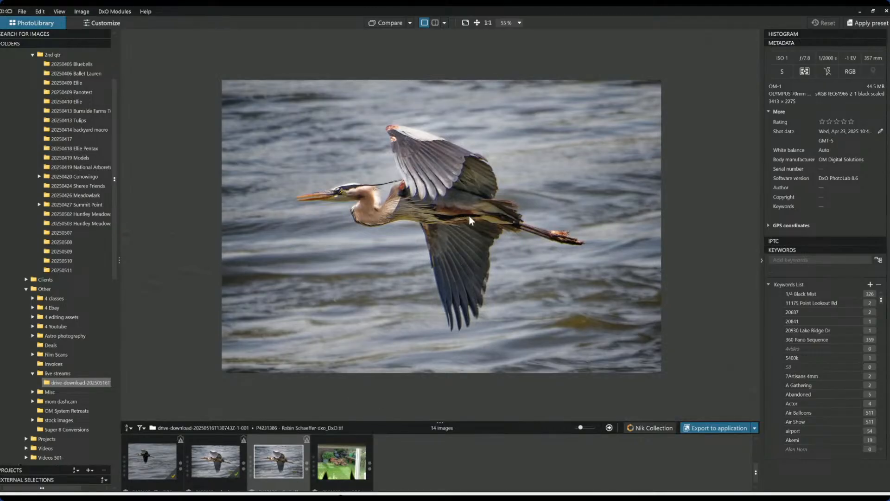
{"action": "left_click", "coordinate": [219, 458]}
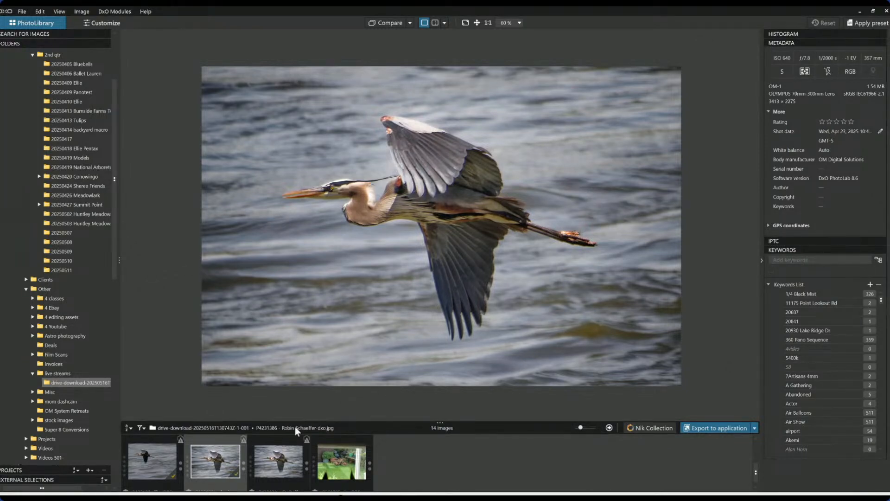
{"action": "left_click", "coordinate": [296, 469]}
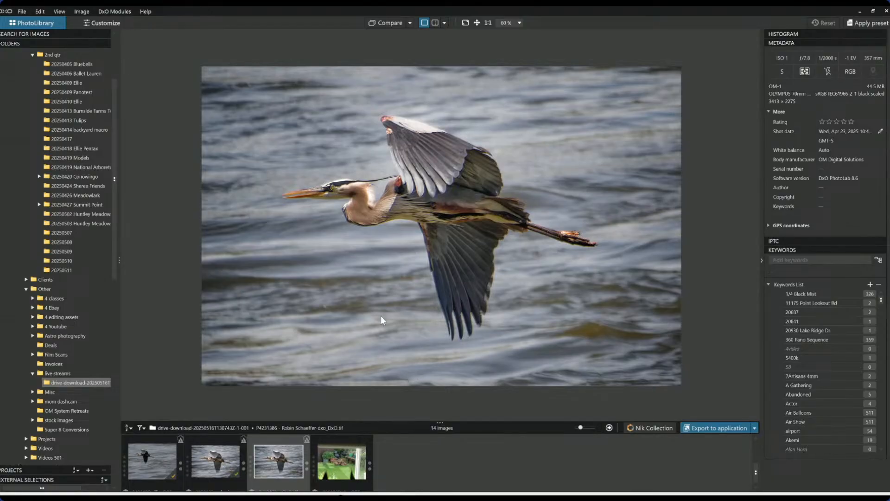
{"action": "scroll", "coordinate": [371, 248], "scroll_direction": "up", "scroll_amount": 1}
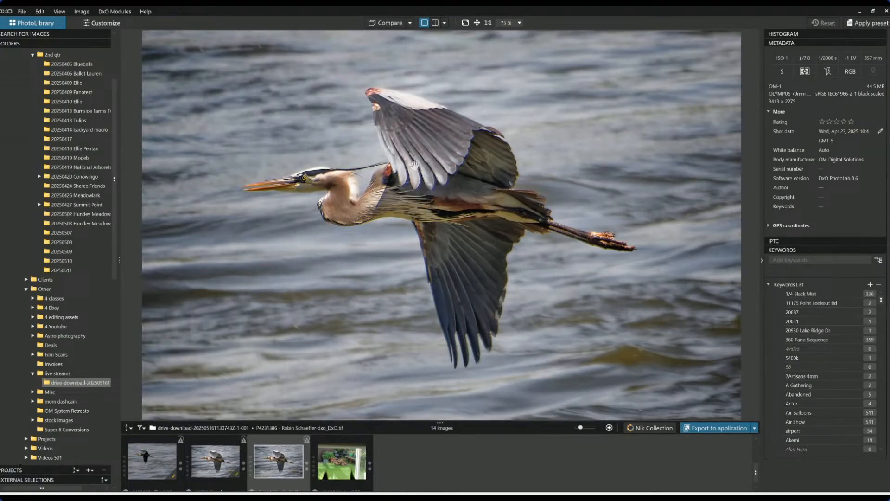
{"action": "left_click", "coordinate": [216, 459]}
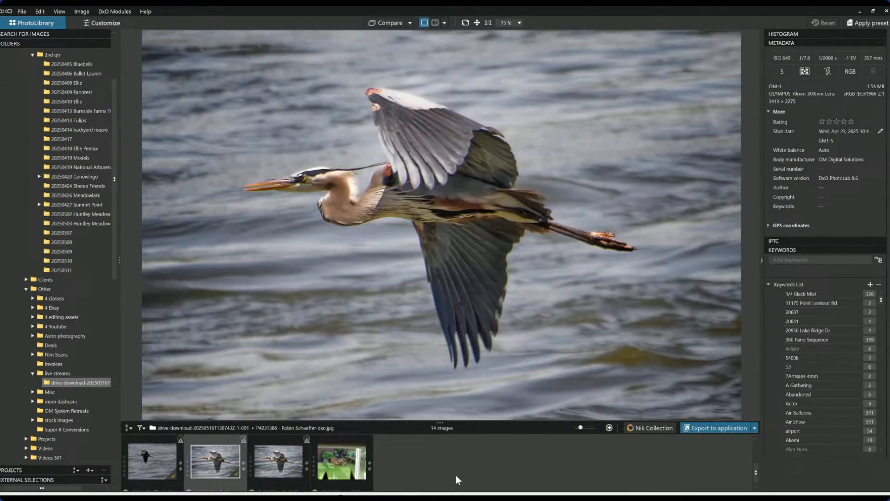
Open the RAW photo of the fox with her cubs in the garden and view the whole frame.
{"action": "left_click", "coordinate": [347, 469]}
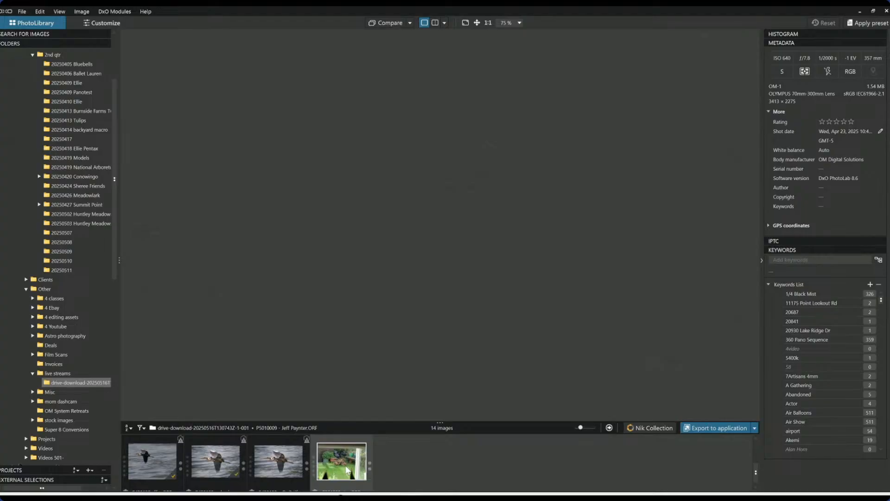
{"action": "scroll", "coordinate": [440, 318], "scroll_direction": "down", "scroll_amount": 4}
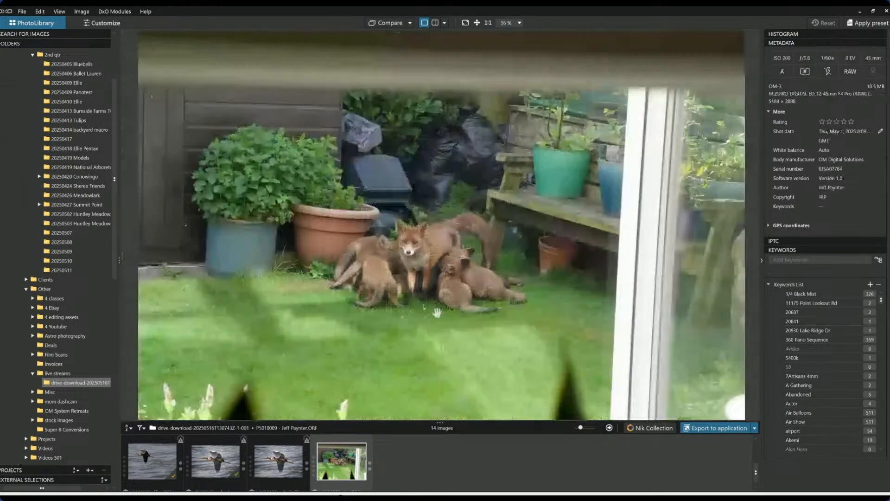
{"action": "scroll", "coordinate": [439, 318], "scroll_direction": "up", "scroll_amount": 1}
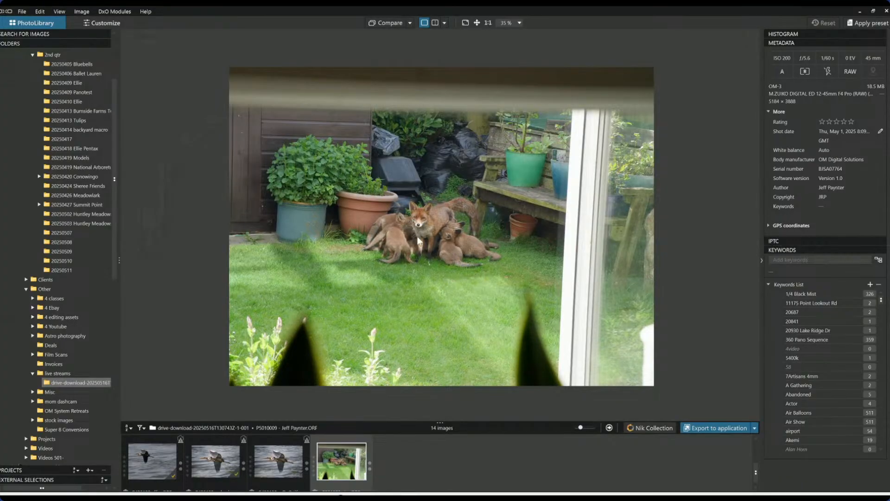
{"action": "scroll", "coordinate": [435, 243], "scroll_direction": "up", "scroll_amount": 1}
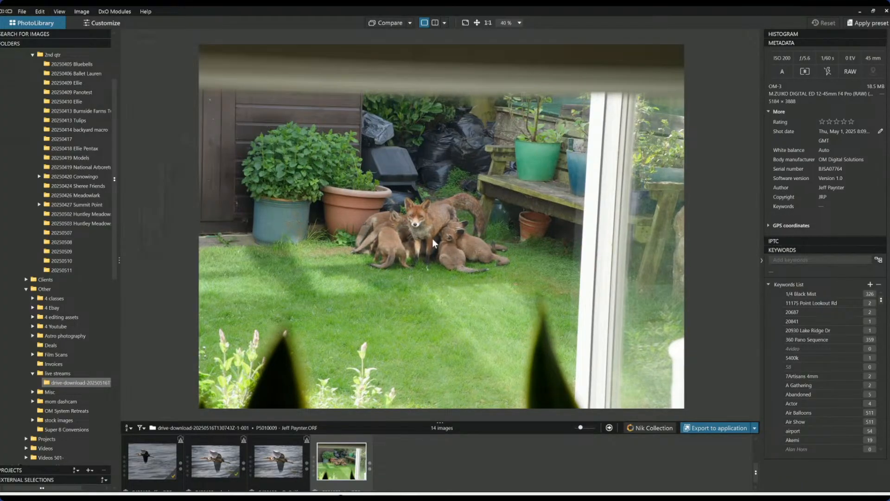
Check the fox photo's framing at different zoom levels and open it in Customize for editing.
{"action": "scroll", "coordinate": [435, 243], "scroll_direction": "up", "scroll_amount": 1}
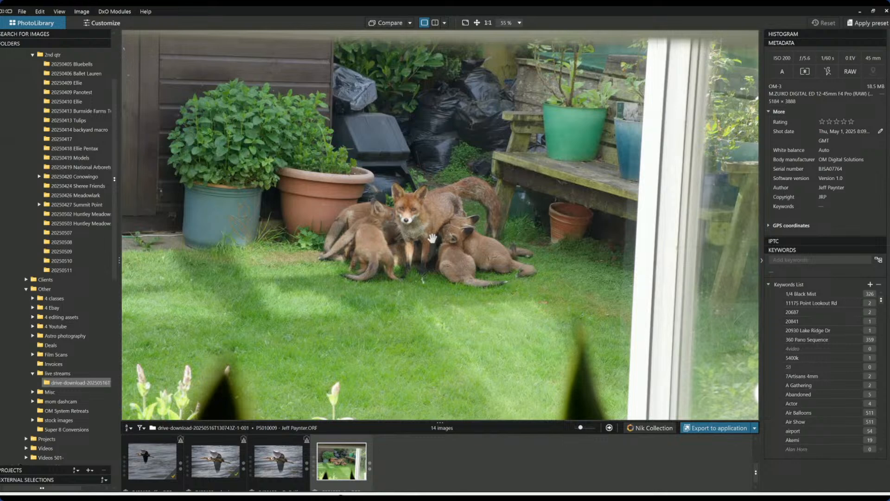
{"action": "scroll", "coordinate": [433, 239], "scroll_direction": "down", "scroll_amount": 2}
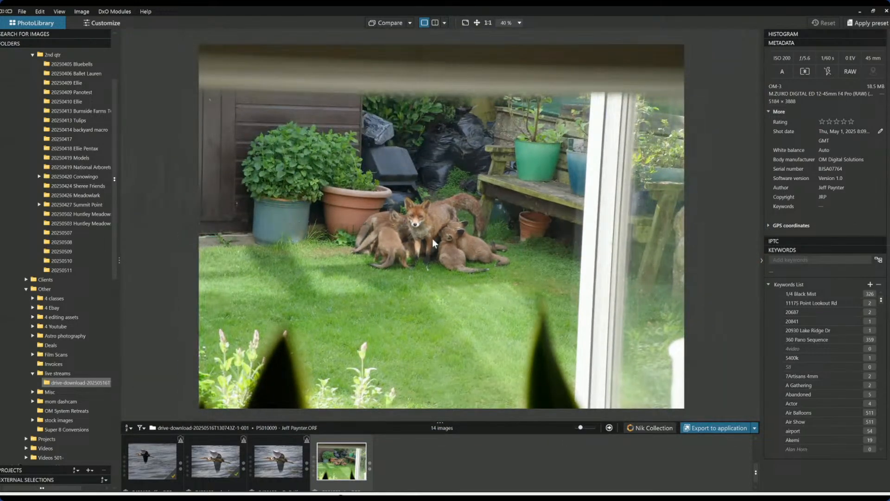
{"action": "scroll", "coordinate": [434, 243], "scroll_direction": "down", "scroll_amount": 1}
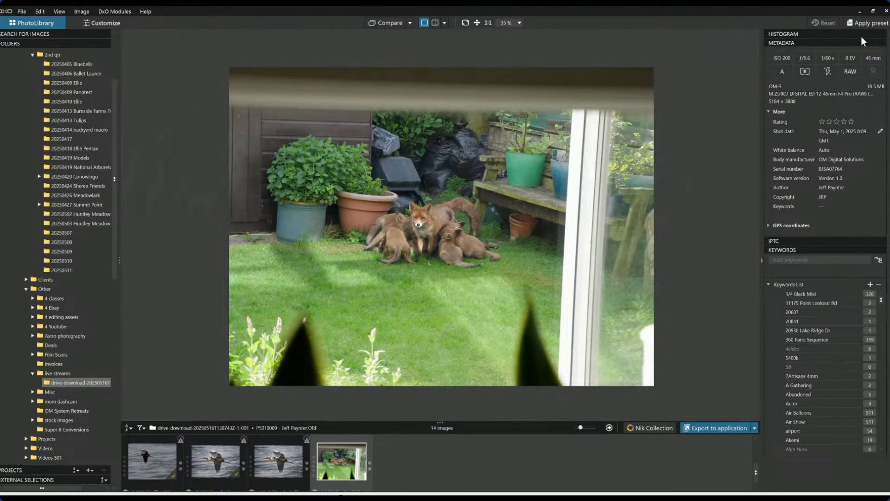
{"action": "double_click", "coordinate": [346, 469]}
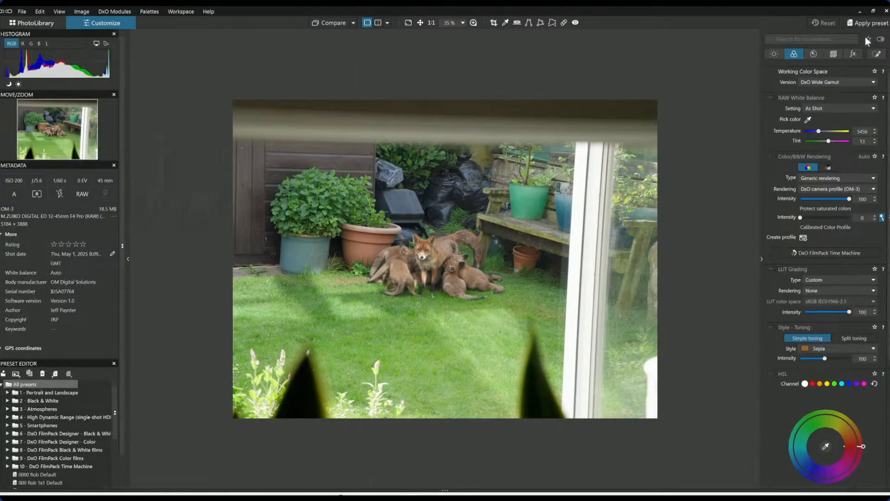
Turn on perspective correction and crop the photo to about 3062 × 2297 px around the foxes and potted plants.
{"action": "left_click", "coordinate": [833, 53]}
{"action": "left_click", "coordinate": [775, 204]}
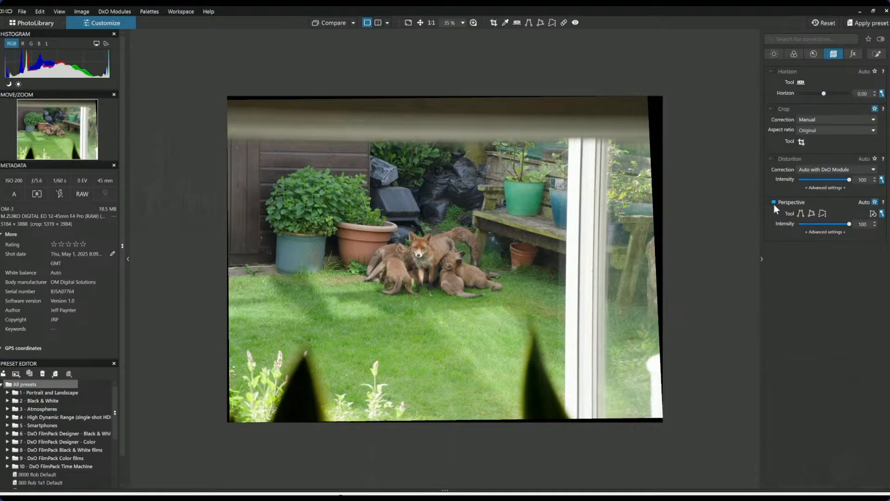
{"action": "left_click", "coordinate": [806, 140]}
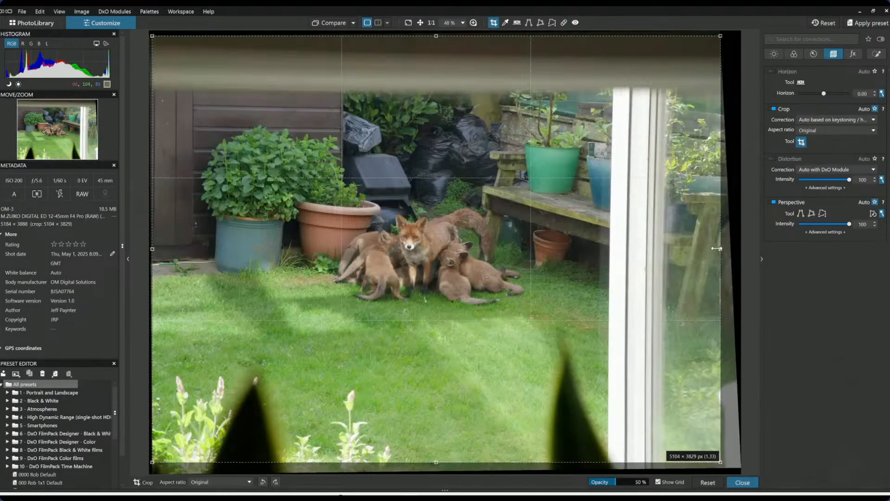
{"action": "left_click_drag", "start_coordinate": [717, 249], "coordinate": [479, 221]}
{"action": "left_click_drag", "start_coordinate": [365, 202], "coordinate": [410, 178]}
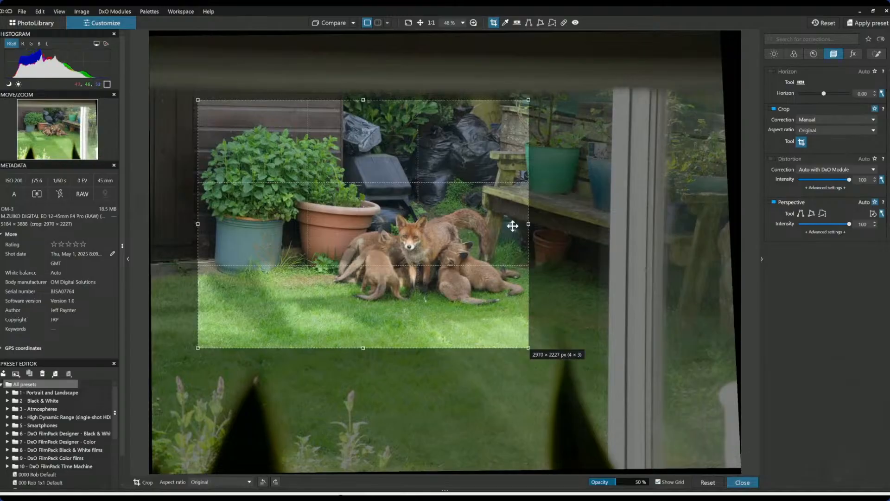
{"action": "left_click_drag", "start_coordinate": [529, 224], "coordinate": [538, 226]}
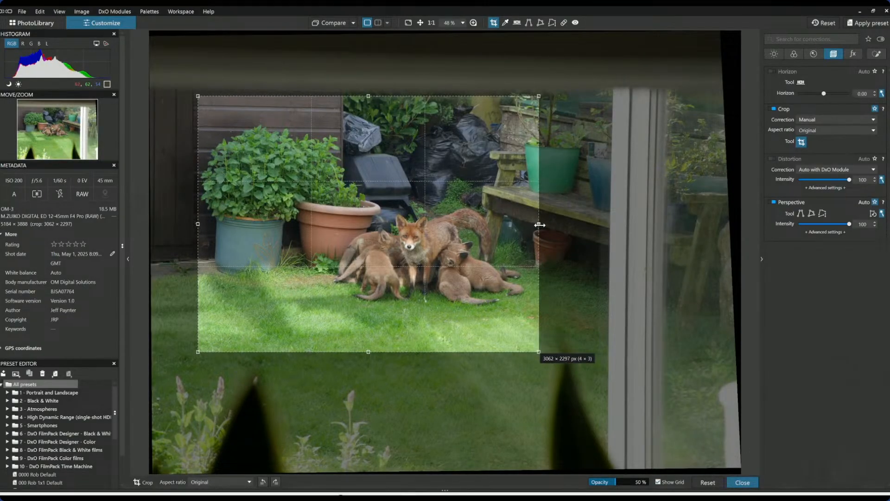
{"action": "key", "text": "Return"}
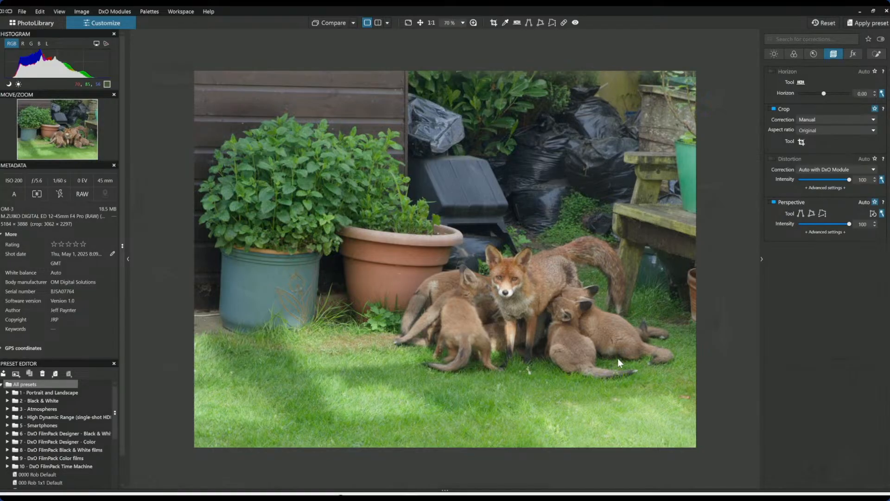
{"action": "scroll", "coordinate": [570, 359], "scroll_direction": "up", "scroll_amount": 1}
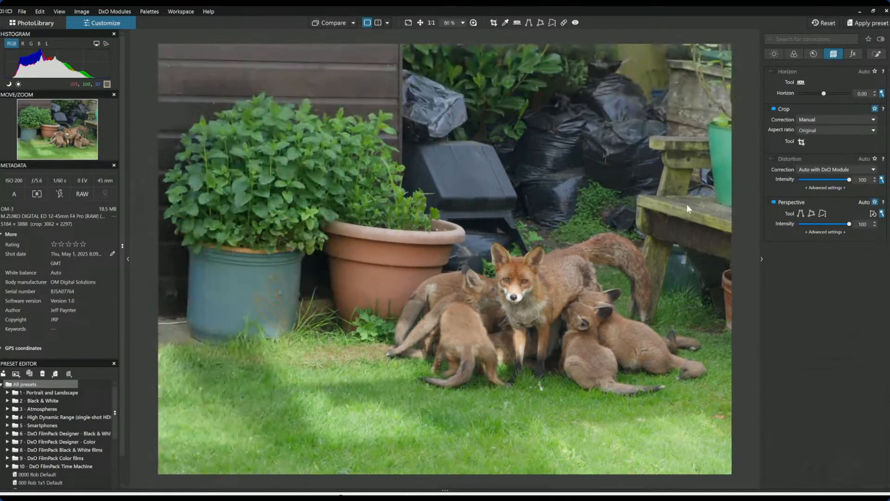
Apply the 0000 Rob Default preset to the fox photo and turn on perspective correction.
{"action": "left_click", "coordinate": [818, 53]}
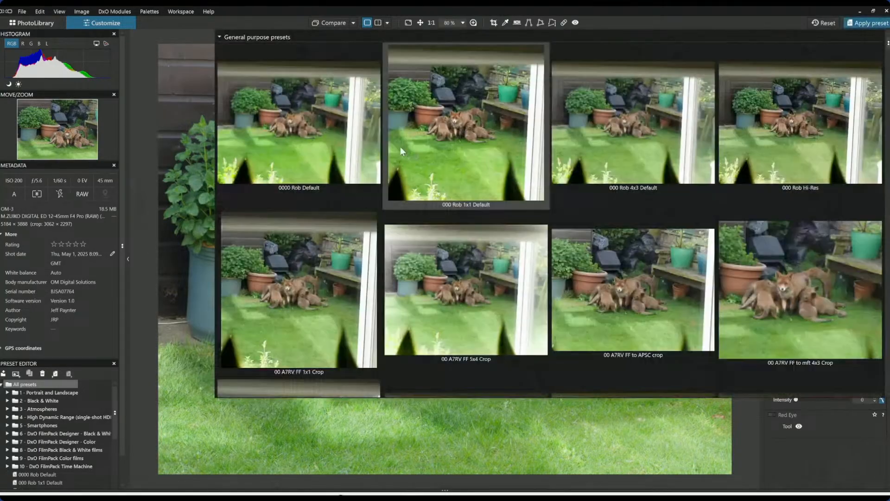
{"action": "left_click", "coordinate": [348, 139]}
{"action": "scroll", "coordinate": [617, 200], "scroll_direction": "down", "scroll_amount": 5}
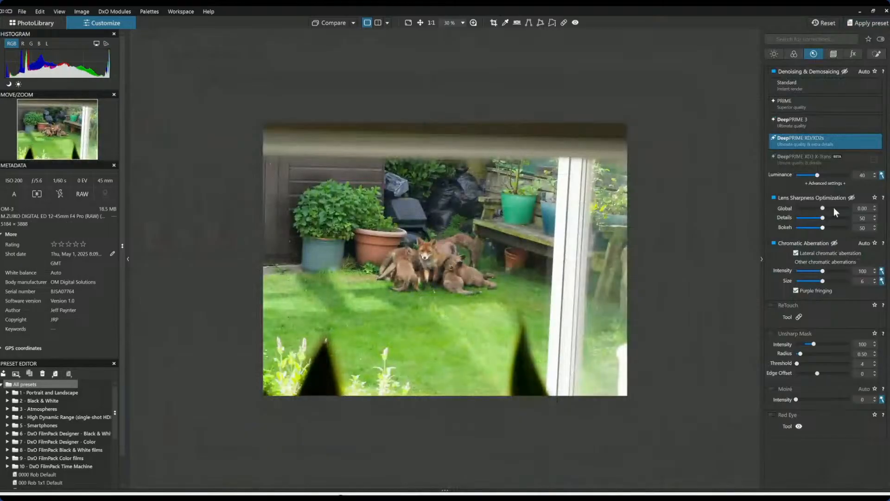
{"action": "left_click", "coordinate": [833, 54]}
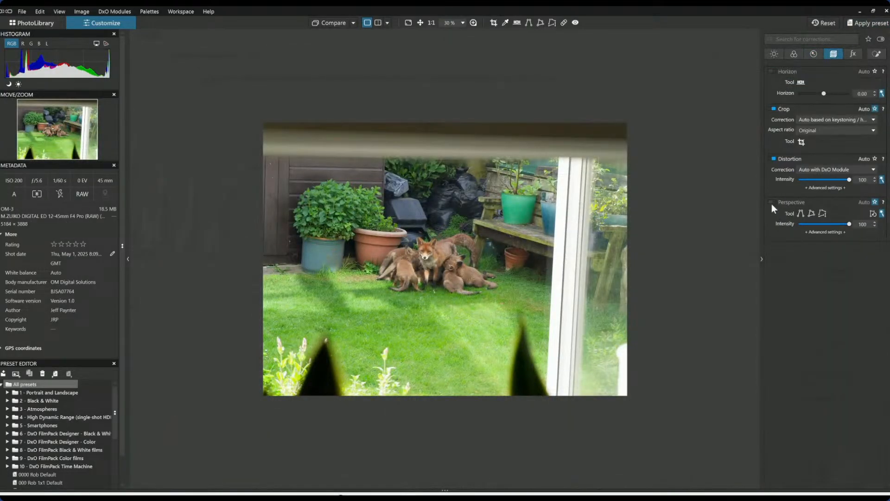
{"action": "left_click", "coordinate": [773, 202]}
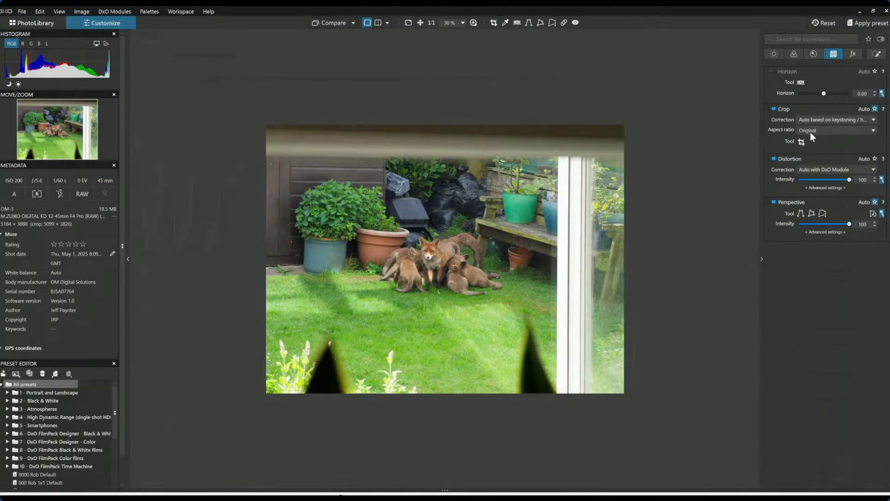
Crop the photo in its original aspect ratio to about 3221 × 2416 px around the foxes, potted plants and bench.
{"action": "left_click", "coordinate": [494, 23]}
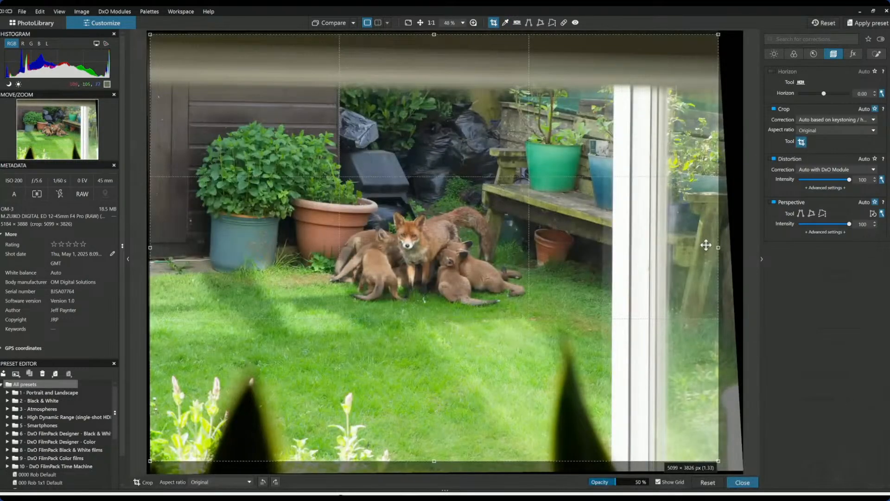
{"action": "left_click_drag", "start_coordinate": [718, 247], "coordinate": [475, 201]}
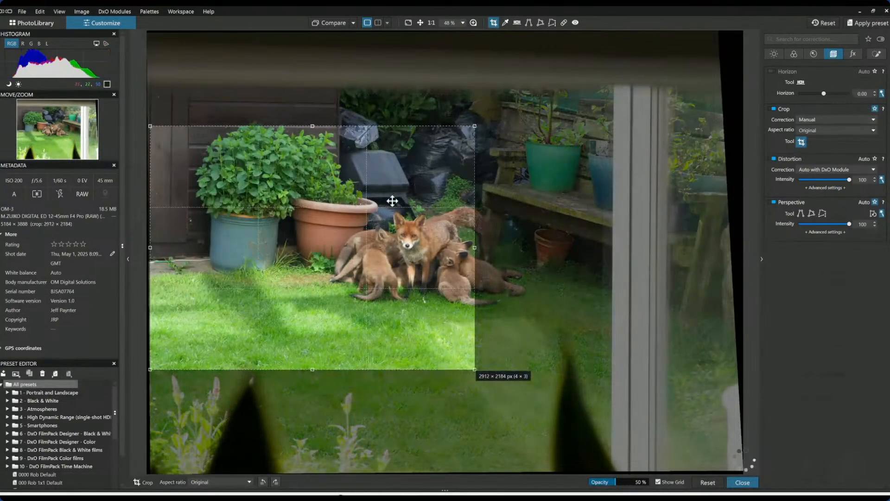
{"action": "left_click_drag", "start_coordinate": [392, 201], "coordinate": [441, 175]}
{"action": "left_click_drag", "start_coordinate": [525, 219], "coordinate": [559, 218]}
{"action": "left_click_drag", "start_coordinate": [480, 220], "coordinate": [467, 228]}
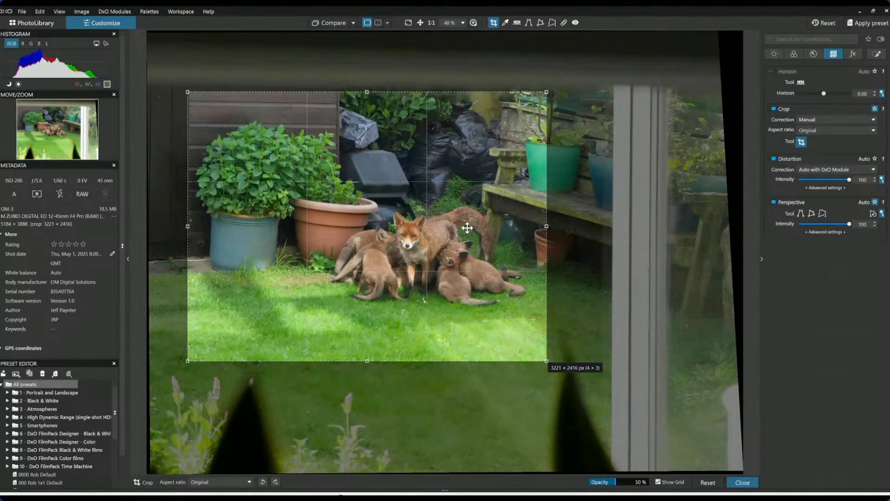
{"action": "key", "text": "Return"}
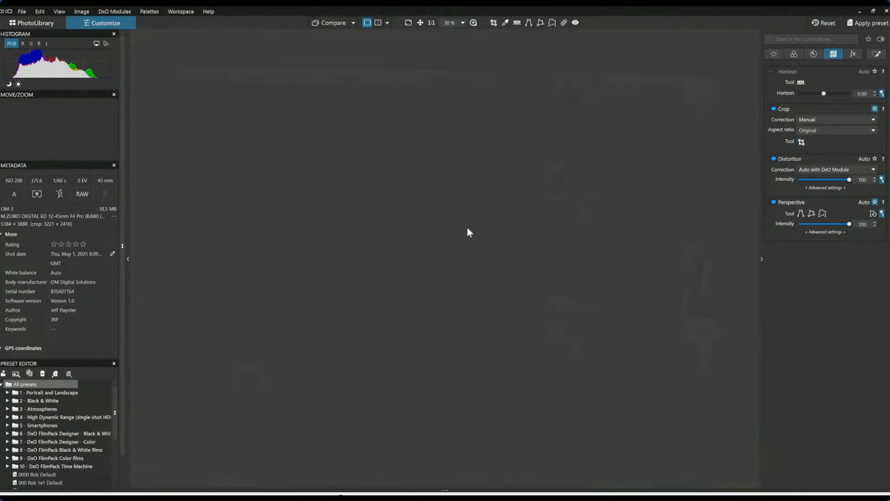
{"action": "scroll", "coordinate": [490, 281], "scroll_direction": "up", "scroll_amount": 1}
{"action": "scroll", "coordinate": [492, 285], "scroll_direction": "up", "scroll_amount": 2}
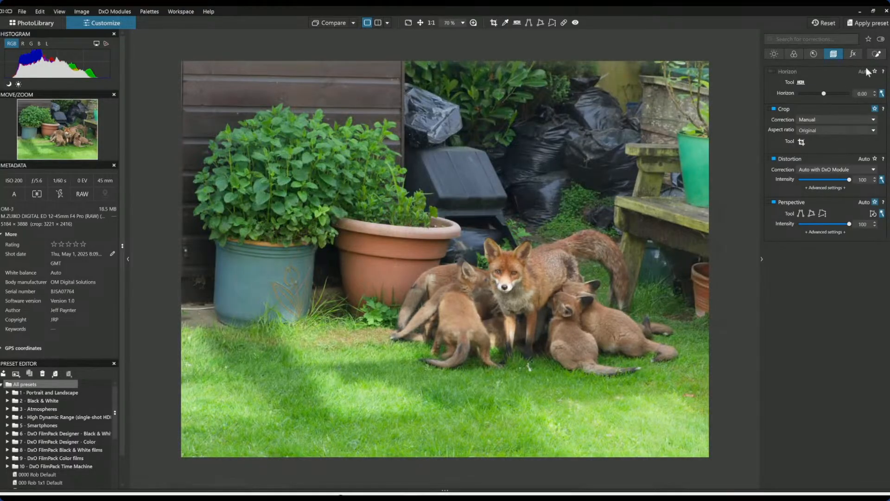
Add a local adjustment with a small control point on each of the adult fox's eyes.
{"action": "left_click", "coordinate": [876, 55]}
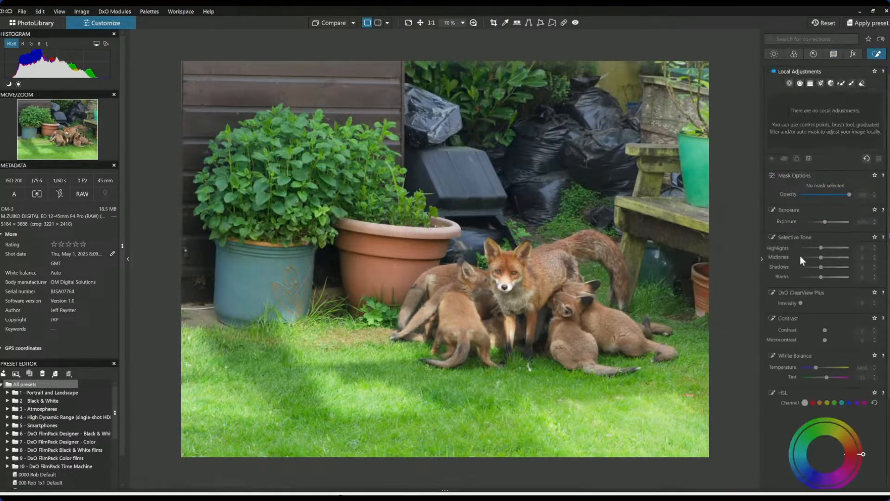
{"action": "left_click", "coordinate": [790, 84]}
{"action": "scroll", "coordinate": [512, 296], "scroll_direction": "up", "scroll_amount": 2}
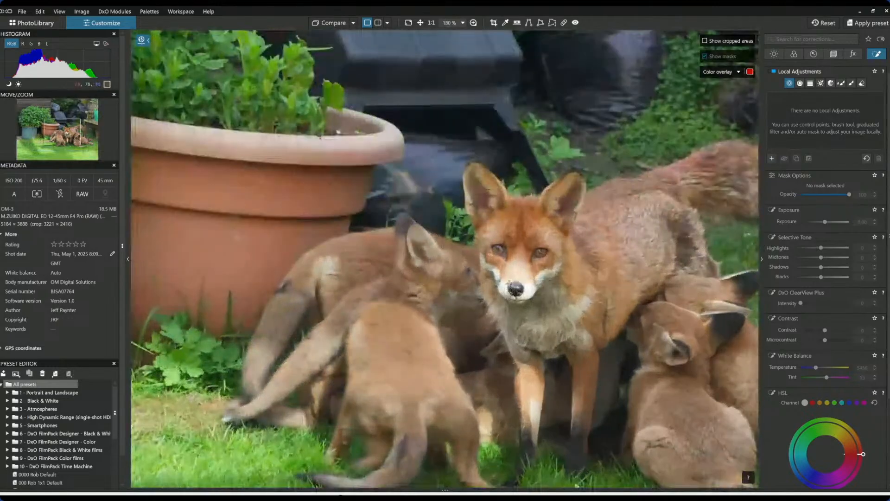
{"action": "left_click", "coordinate": [501, 250]}
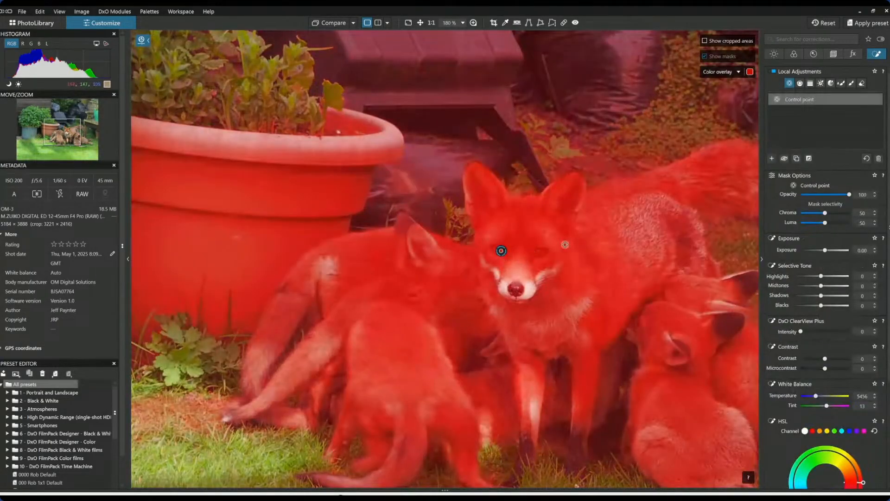
{"action": "scroll", "coordinate": [566, 244], "scroll_direction": "down", "scroll_amount": 3}
{"action": "left_click_drag", "start_coordinate": [266, 82], "coordinate": [485, 267]}
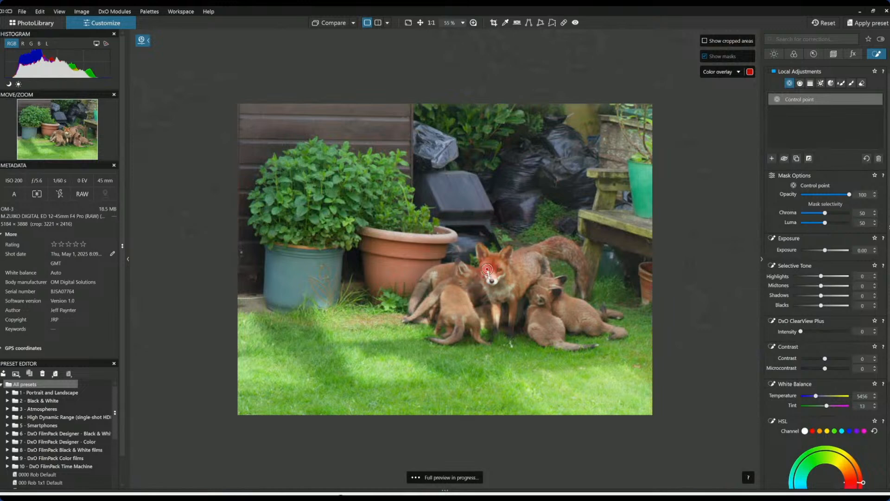
{"action": "scroll", "coordinate": [488, 273], "scroll_direction": "up", "scroll_amount": 5}
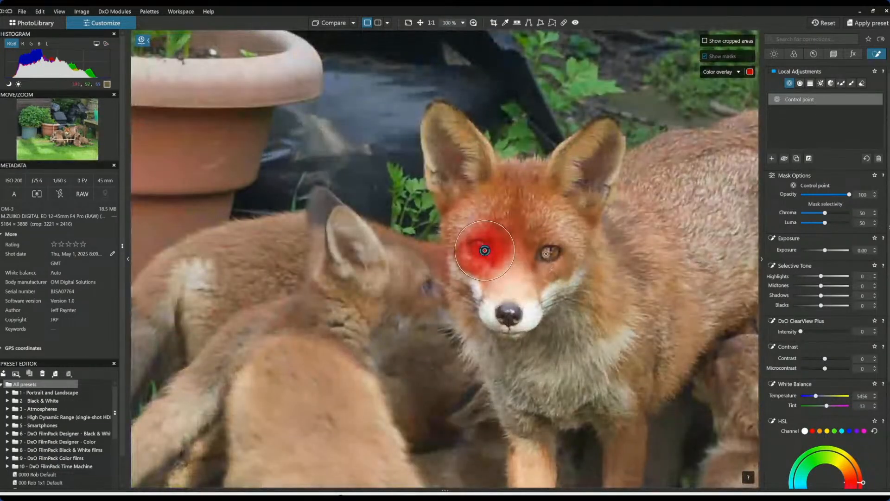
{"action": "left_click", "coordinate": [546, 254]}
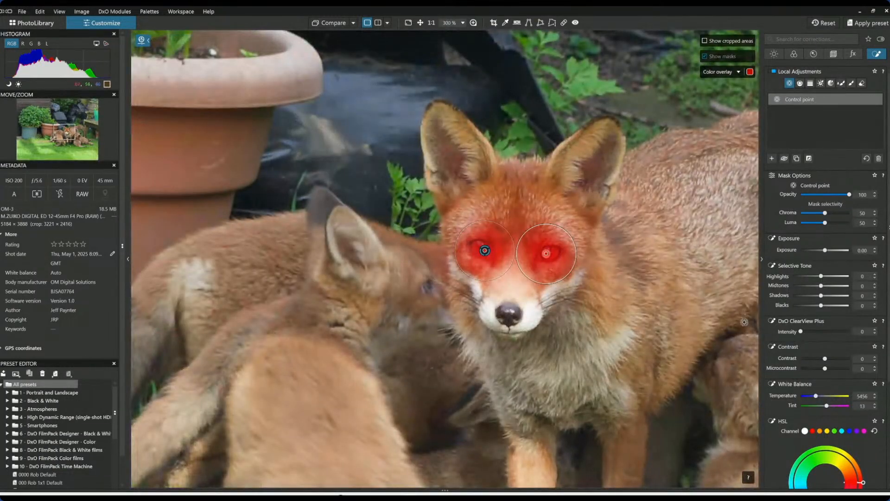
Set the eye mask's ClearView Plus intensity to 50 and microcontrast to 54, and close the mask.
{"action": "left_click", "coordinate": [825, 332]}
{"action": "left_click", "coordinate": [838, 369]}
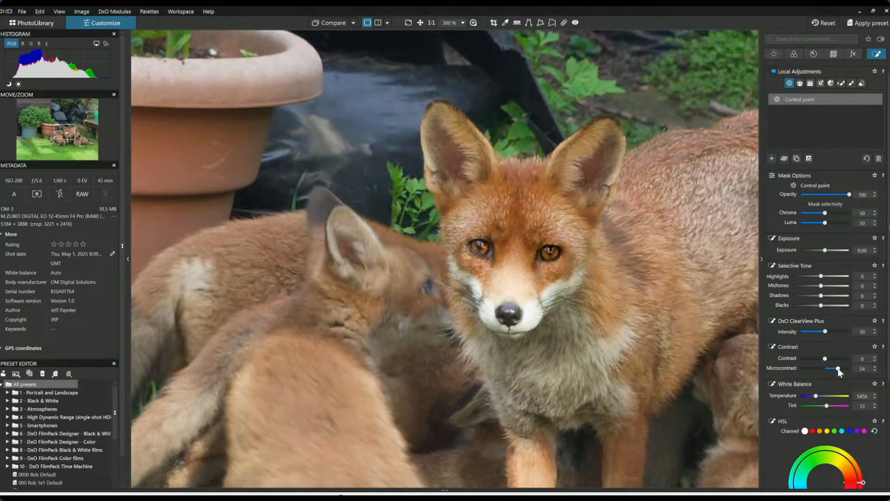
{"action": "scroll", "coordinate": [643, 329], "scroll_direction": "down", "scroll_amount": 3}
{"action": "scroll", "coordinate": [643, 329], "scroll_direction": "down", "scroll_amount": 2}
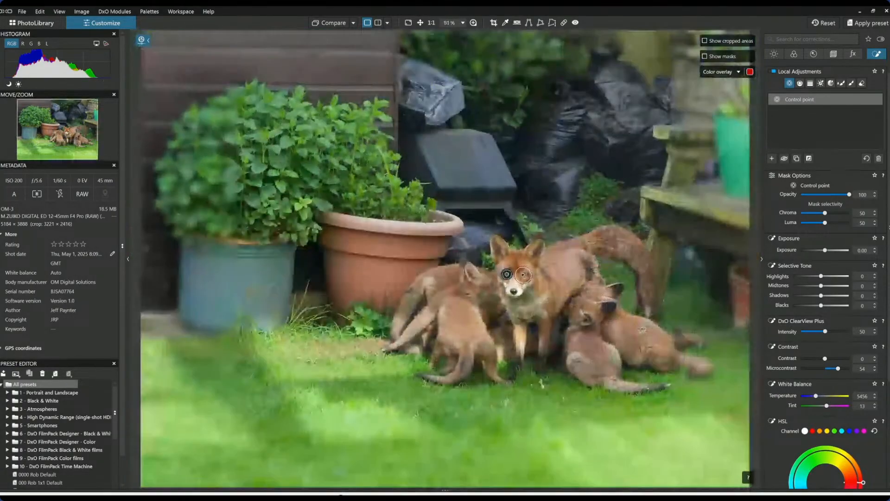
{"action": "key", "text": "Escape"}
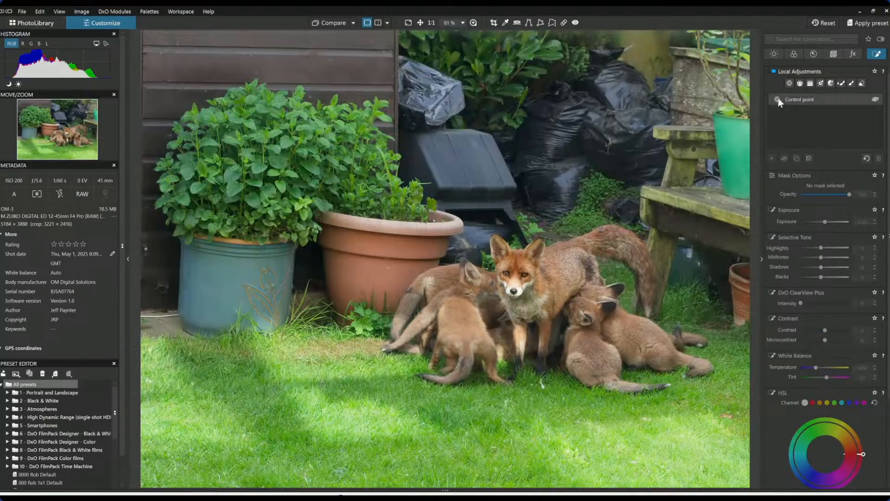
Create a second control point mask covering the fox and her cubs and set its exposure to 0.60.
{"action": "left_click", "coordinate": [788, 84]}
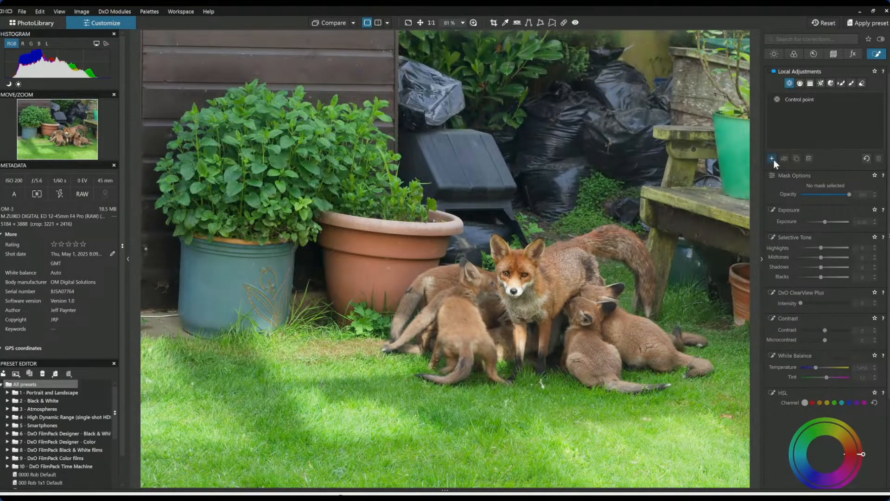
{"action": "left_click", "coordinate": [772, 158]}
{"action": "left_click", "coordinate": [536, 293]}
{"action": "left_click_drag", "start_coordinate": [539, 294], "coordinate": [711, 374]}
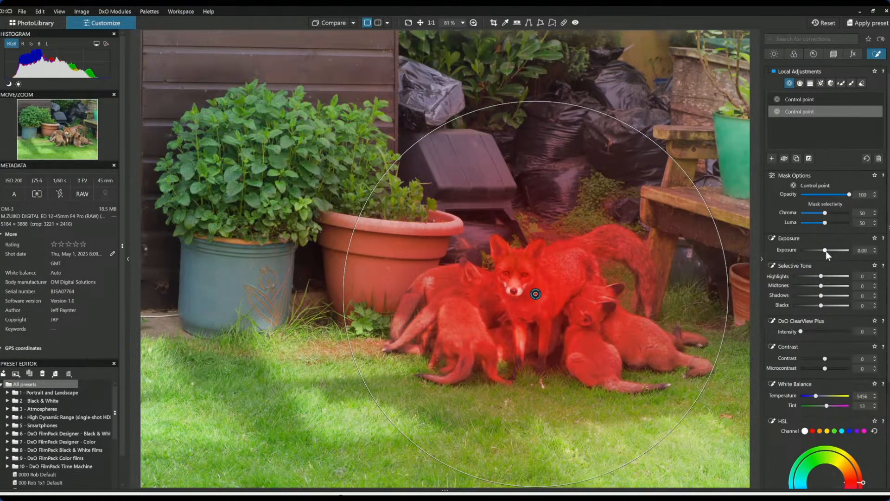
{"action": "left_click_drag", "start_coordinate": [826, 250], "coordinate": [827, 253]}
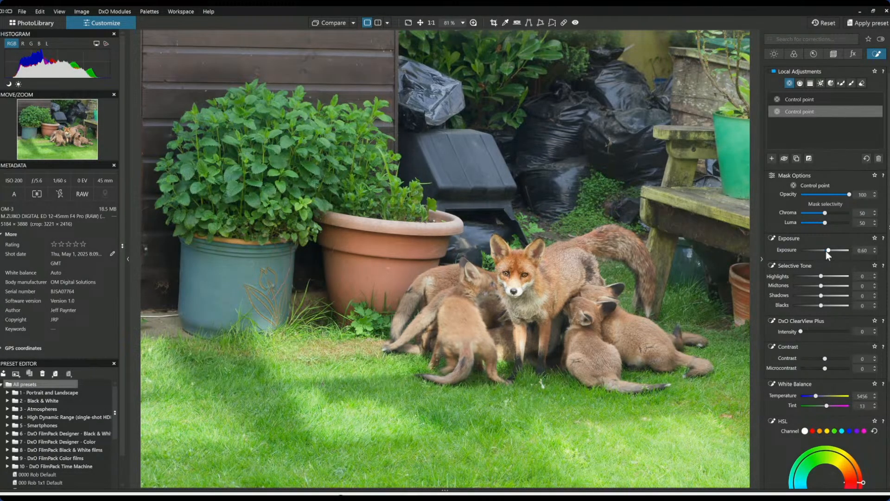
Lower the photo's overall exposure to -0.40 and compare the whole frame with the original.
{"action": "left_click", "coordinate": [770, 57]}
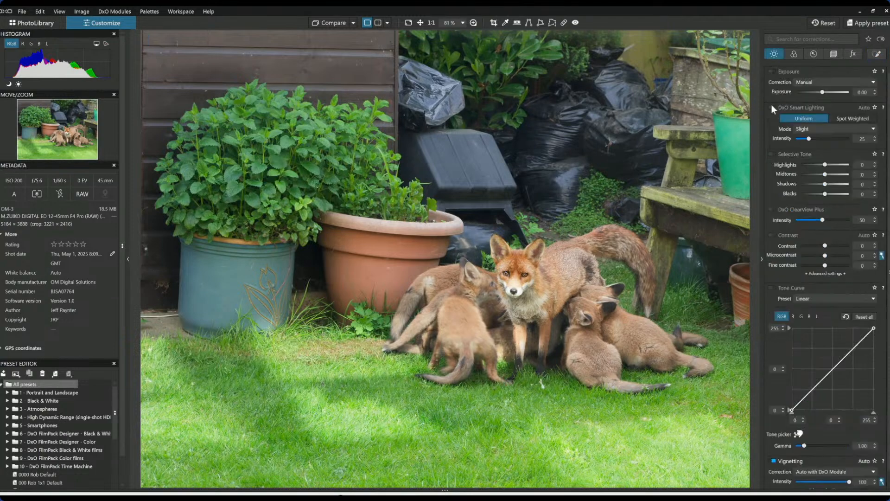
{"action": "left_click", "coordinate": [820, 92]}
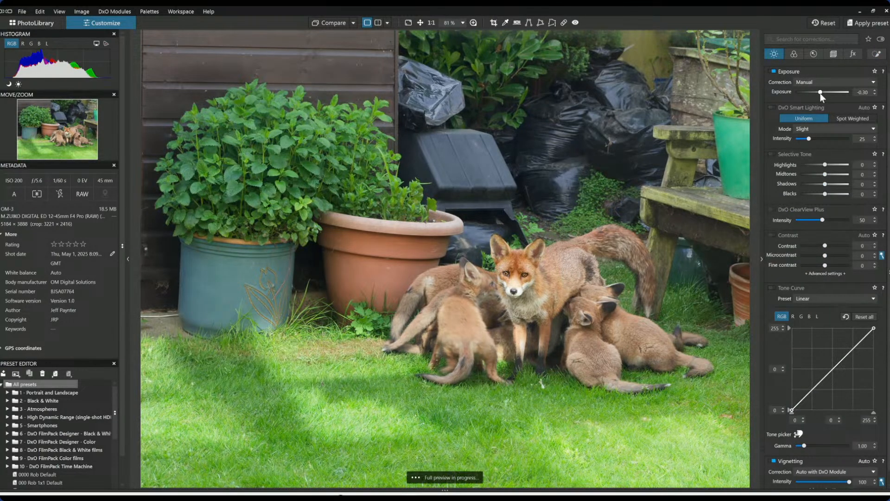
{"action": "scroll", "coordinate": [641, 295], "scroll_direction": "down", "scroll_amount": 5}
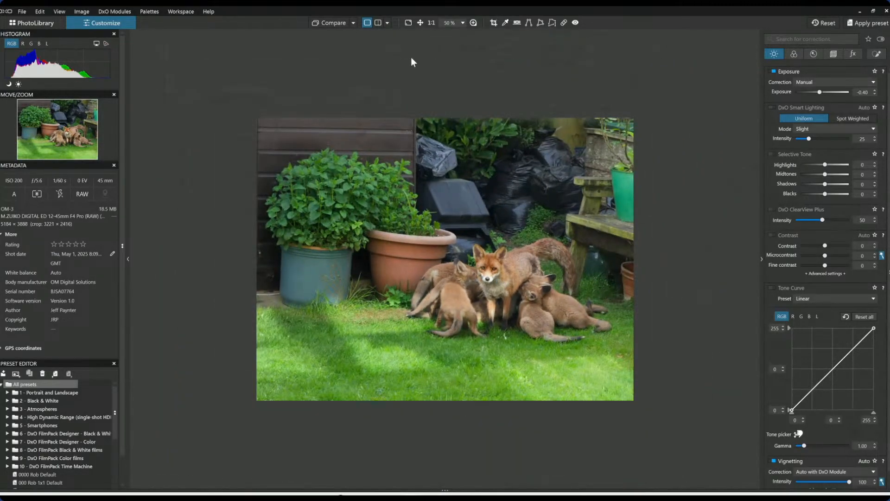
{"action": "left_click", "coordinate": [334, 22]}
Set the vibrancy of the mask covering the fox and her cubs to 35 and inspect the foxes up close.
{"action": "left_click", "coordinate": [877, 54]}
{"action": "left_click", "coordinate": [792, 112]}
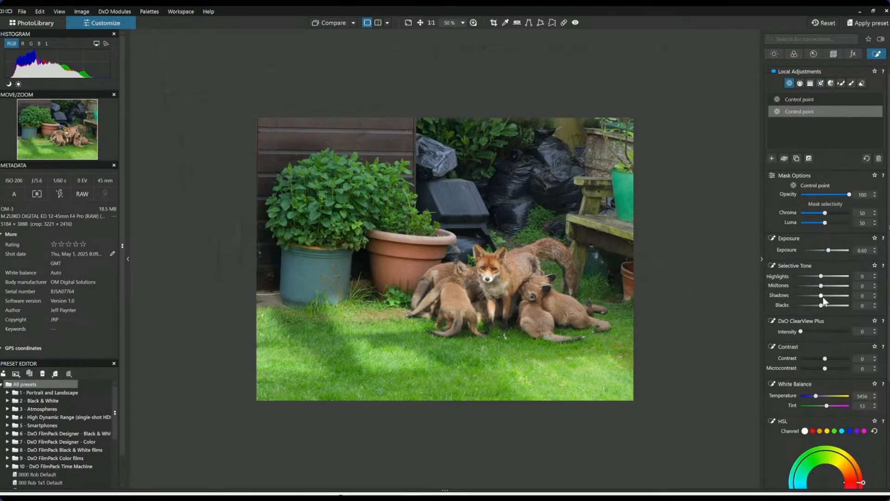
{"action": "scroll", "coordinate": [836, 396], "scroll_direction": "down", "scroll_amount": 3}
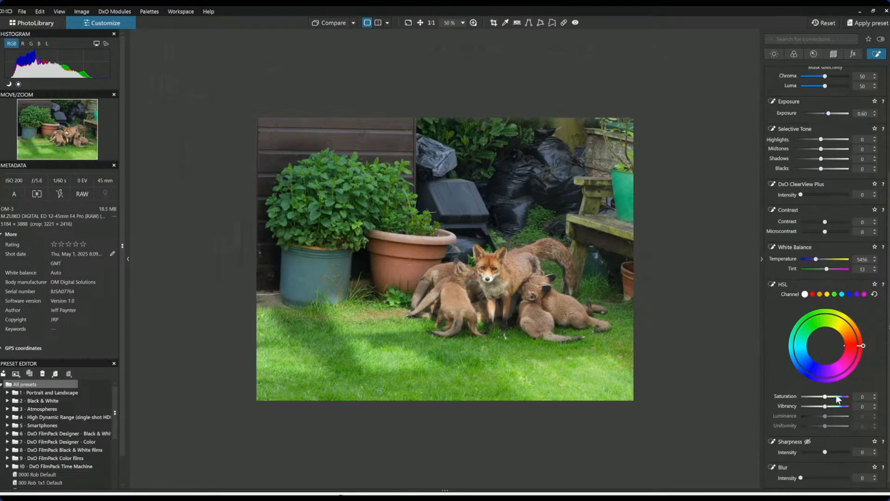
{"action": "left_click_drag", "start_coordinate": [827, 407], "coordinate": [831, 407]}
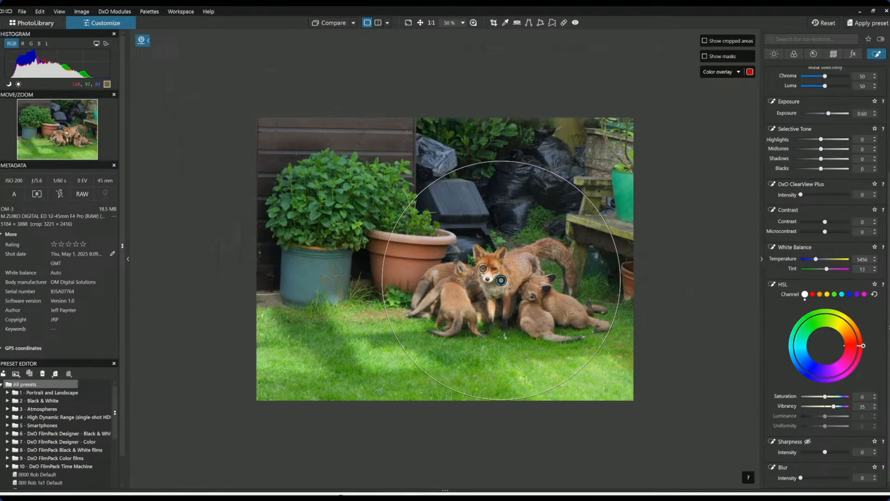
{"action": "scroll", "coordinate": [521, 303], "scroll_direction": "up", "scroll_amount": 2}
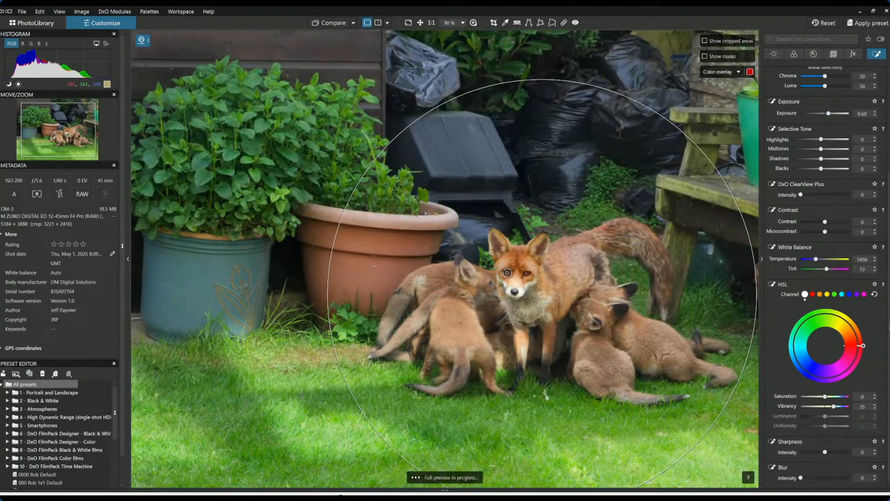
{"action": "left_click", "coordinate": [543, 294]}
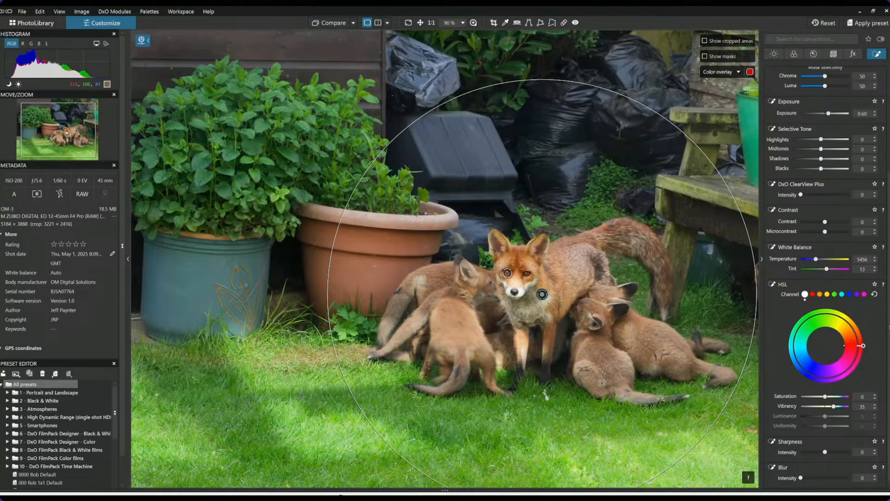
{"action": "scroll", "coordinate": [635, 357], "scroll_direction": "up", "scroll_amount": 2}
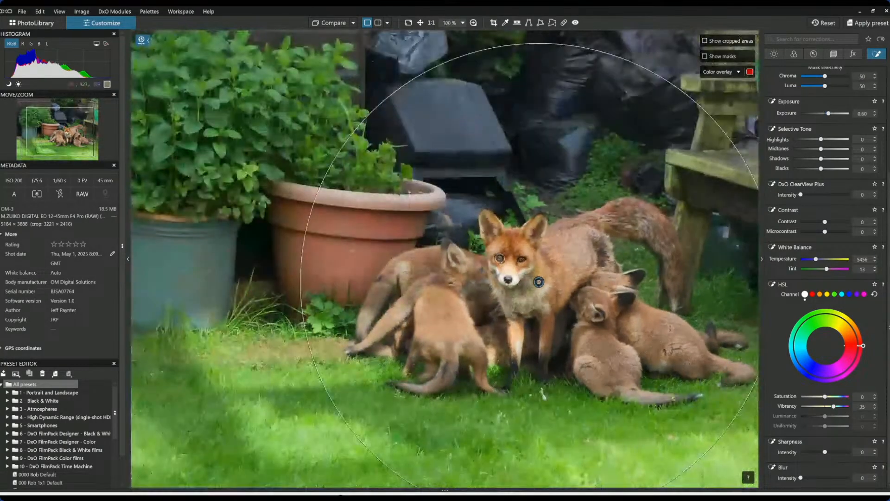
Add a mask with a small control point on the adult fox's chest, with highlights at 57 and shadows at 21.
{"action": "scroll", "coordinate": [833, 148], "scroll_direction": "up", "scroll_amount": 3}
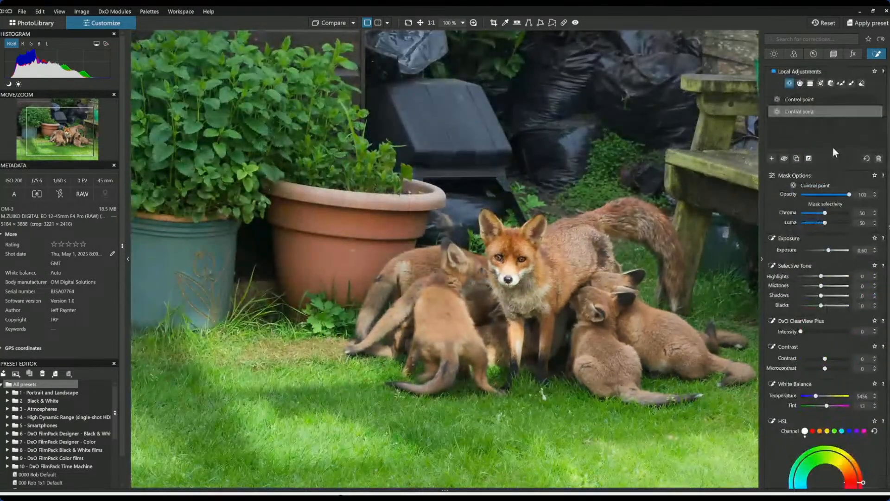
{"action": "left_click", "coordinate": [773, 155]}
{"action": "left_click", "coordinate": [521, 302]}
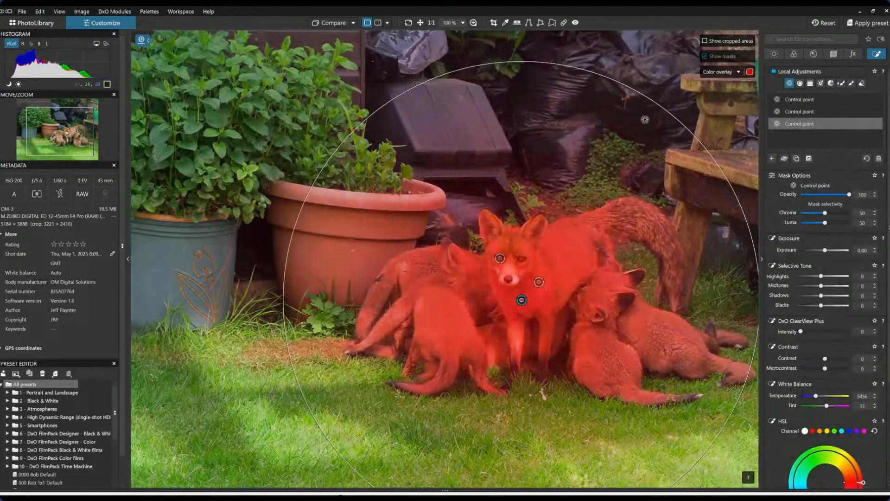
{"action": "left_click_drag", "start_coordinate": [650, 107], "coordinate": [530, 281]}
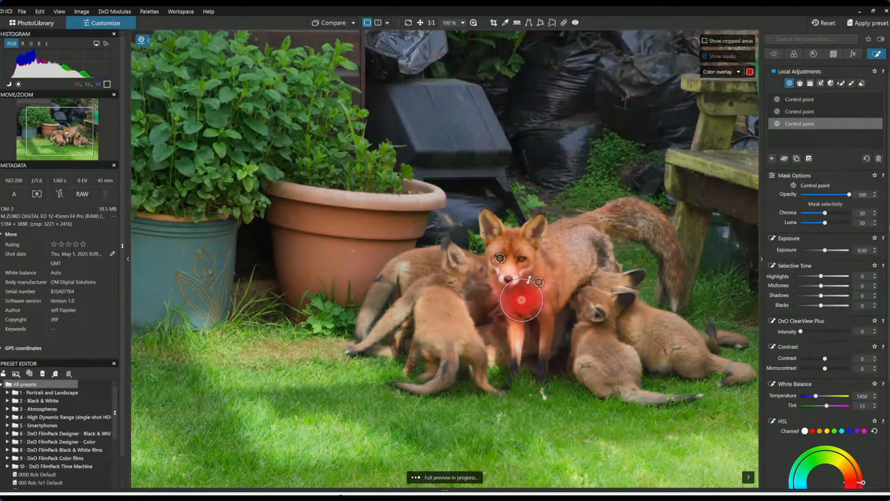
{"action": "left_click", "coordinate": [828, 296]}
{"action": "left_click", "coordinate": [837, 276]}
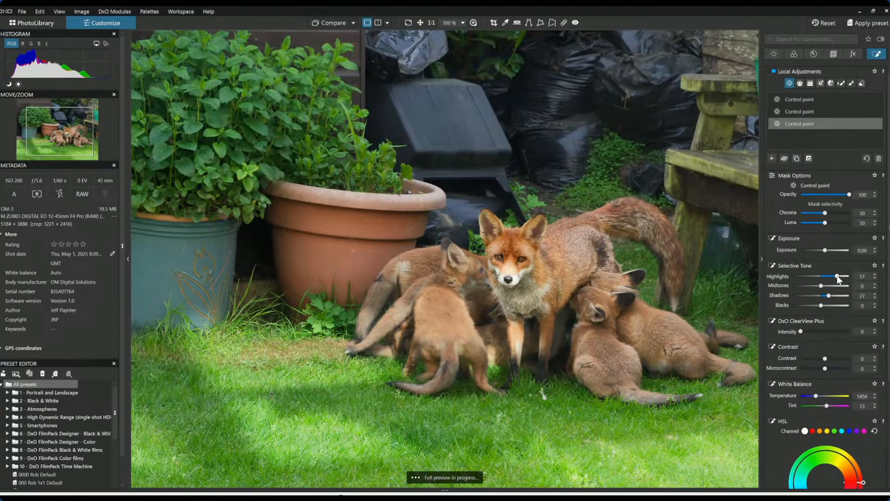
{"action": "left_click_drag", "start_coordinate": [832, 295], "coordinate": [828, 295]}
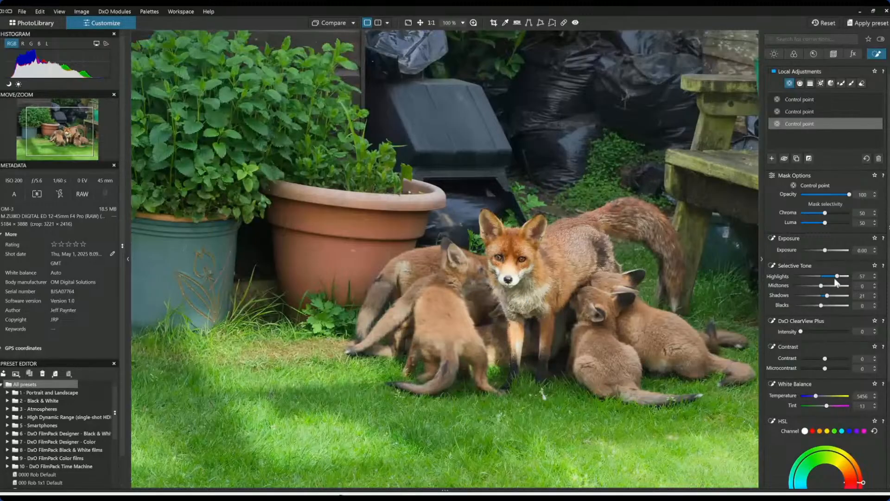
Add a small control point mask on the adult fox's pale front leg, set its highlights to -38, and compare the whole photo with the original.
{"action": "left_click", "coordinate": [772, 159]}
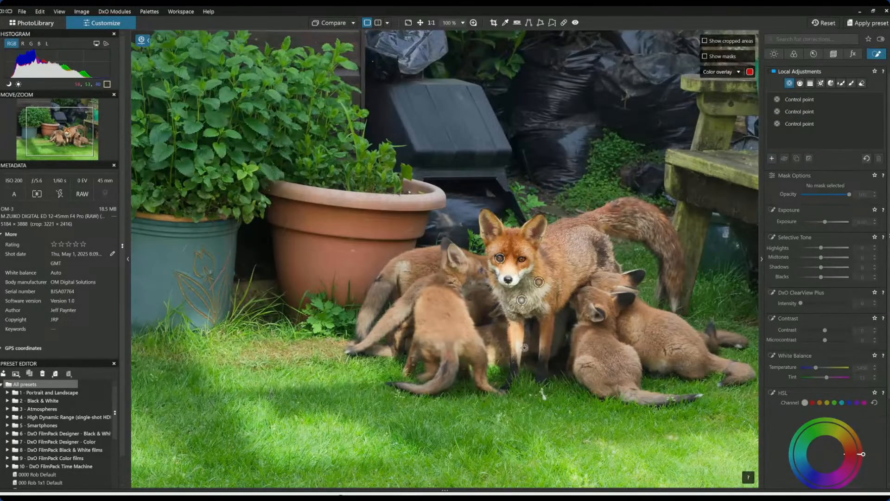
{"action": "left_click", "coordinate": [516, 347]}
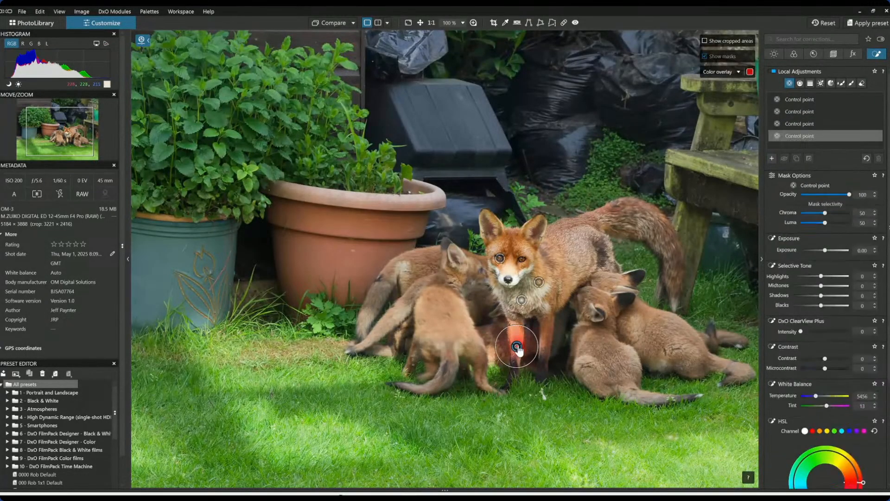
{"action": "left_click", "coordinate": [805, 277]}
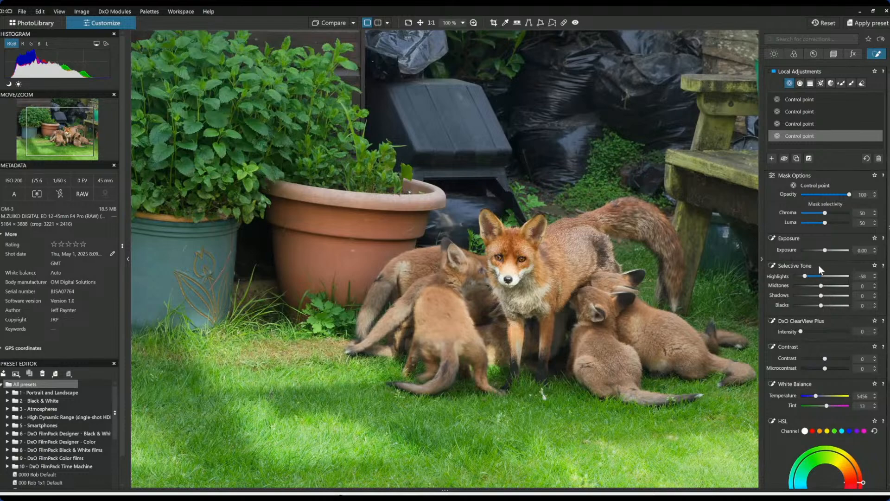
{"action": "left_click_drag", "start_coordinate": [806, 276], "coordinate": [811, 276]}
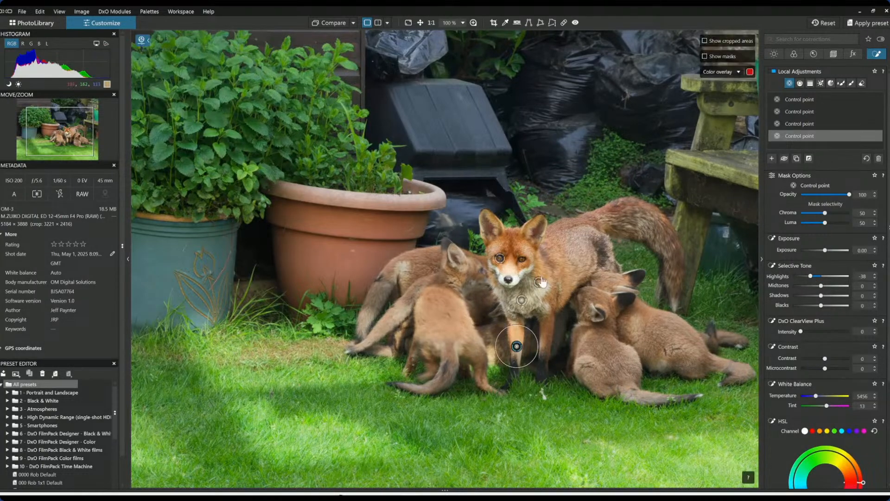
{"action": "scroll", "coordinate": [541, 271], "scroll_direction": "down", "scroll_amount": 2}
{"action": "scroll", "coordinate": [572, 256], "scroll_direction": "down", "scroll_amount": 3}
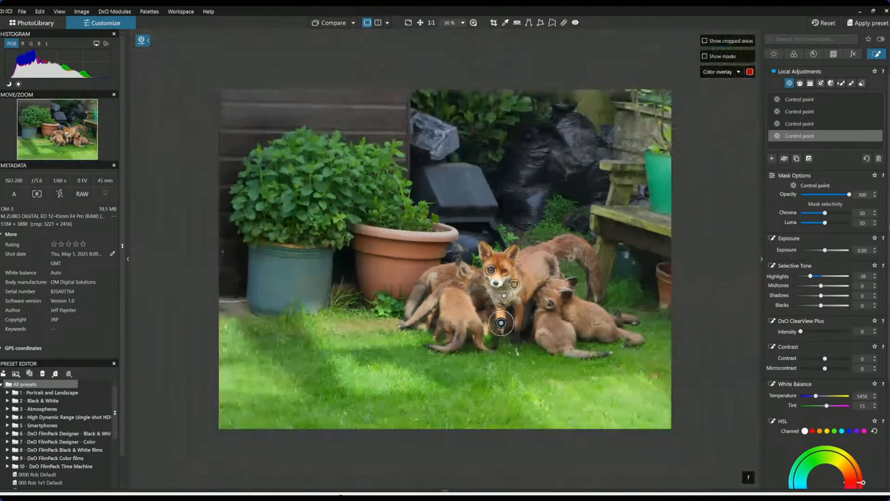
{"action": "left_click", "coordinate": [678, 274]}
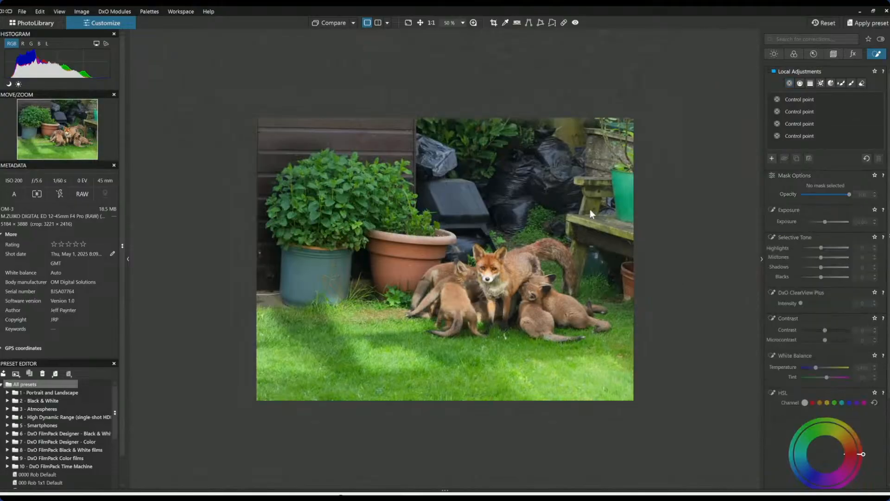
{"action": "left_click", "coordinate": [333, 24]}
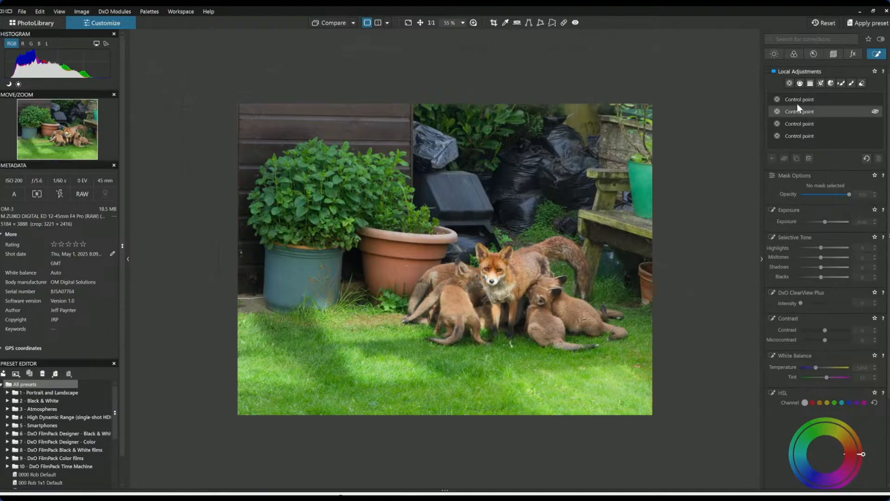
Add a mask with a very large control point just behind the cubs beside the terracotta pot, with chroma and luma selectivity at 0.
{"action": "left_click", "coordinate": [790, 83]}
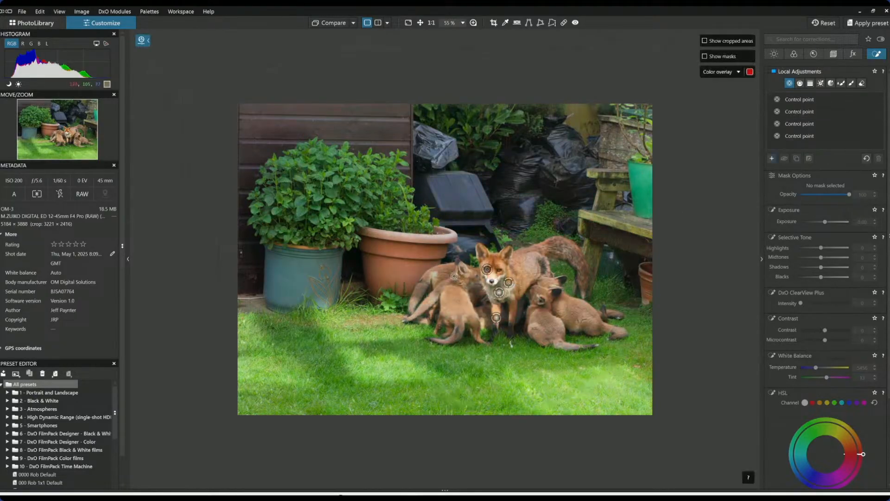
{"action": "left_click", "coordinate": [453, 260]}
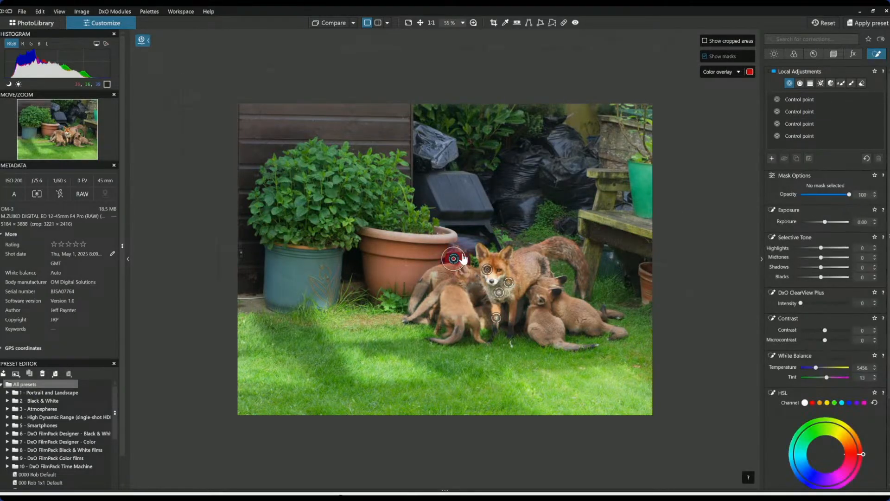
{"action": "left_click_drag", "start_coordinate": [622, 169], "coordinate": [686, 133]}
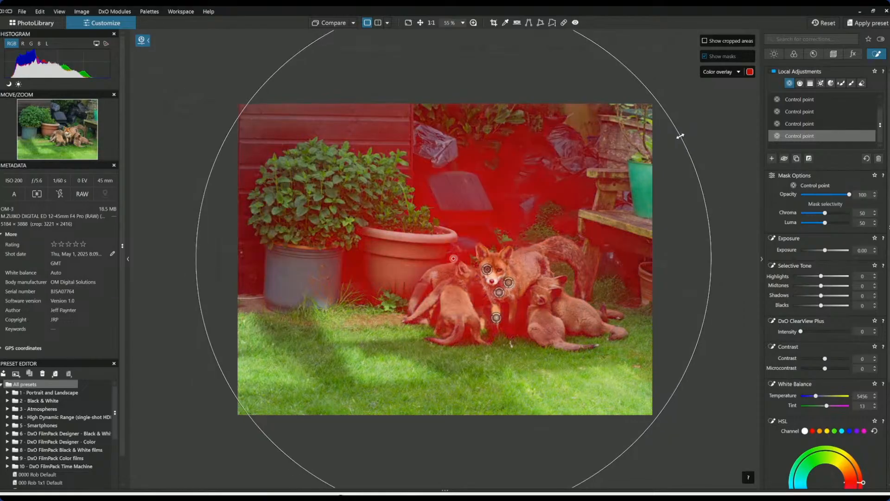
{"action": "left_click", "coordinate": [800, 213]}
{"action": "left_click", "coordinate": [800, 222]}
{"action": "left_click_drag", "start_coordinate": [803, 224], "coordinate": [794, 221]}
Darken the area outside the large circle by setting the mask's blacks to -47 and exposure to -0.90.
{"action": "left_click_drag", "start_coordinate": [821, 305], "coordinate": [812, 308]}
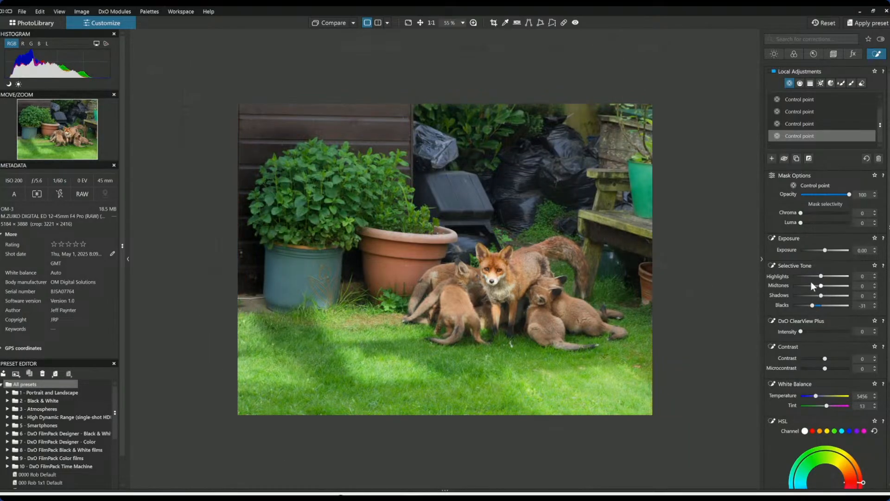
{"action": "left_click_drag", "start_coordinate": [812, 306], "coordinate": [808, 308]}
{"action": "left_click_drag", "start_coordinate": [825, 251], "coordinate": [819, 252]}
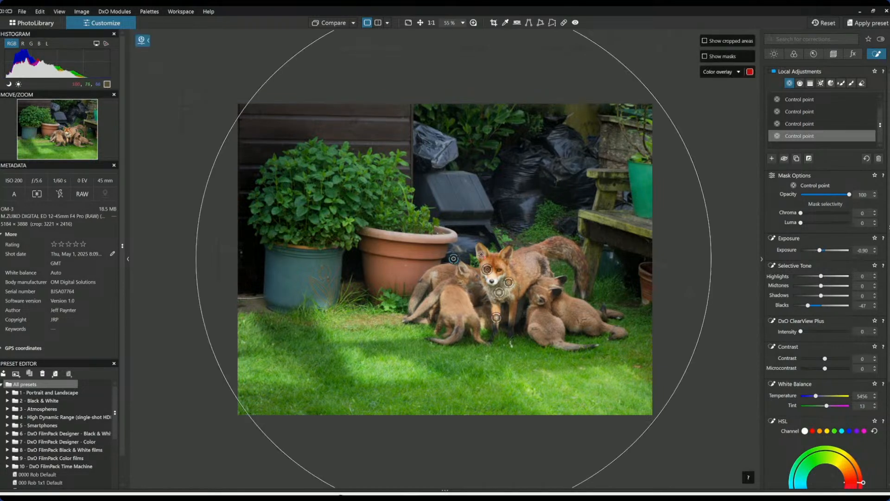
Centre the darkening mask on the adult fox's face, shrink its circle closely around the fox family, and set its blacks to -26.
{"action": "left_click_drag", "start_coordinate": [454, 259], "coordinate": [492, 265]}
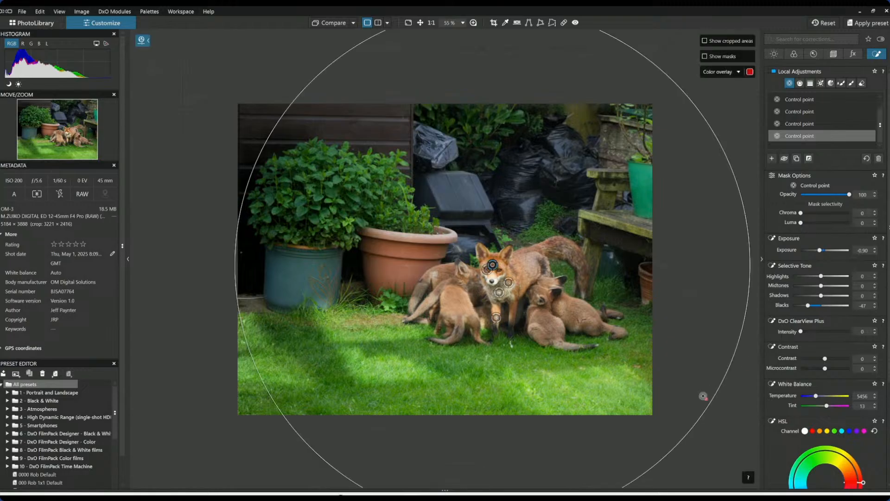
{"action": "left_click_drag", "start_coordinate": [699, 404], "coordinate": [681, 384]}
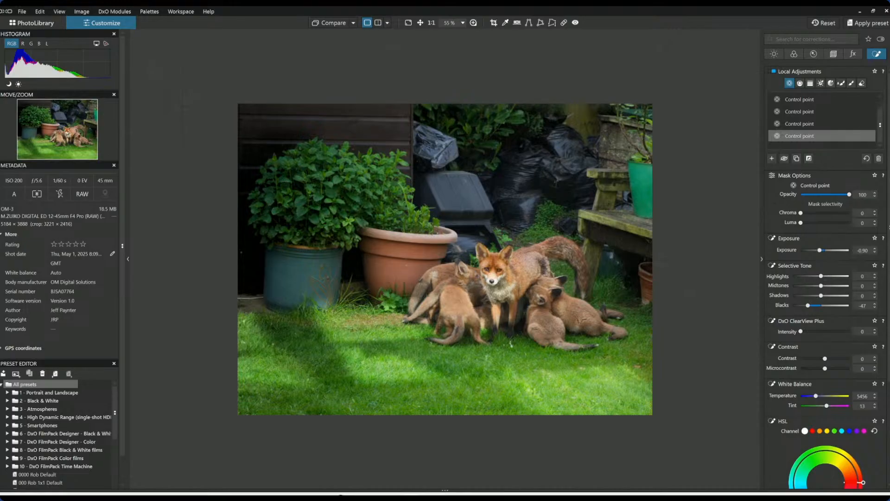
{"action": "scroll", "coordinate": [657, 357], "scroll_direction": "up", "scroll_amount": 1}
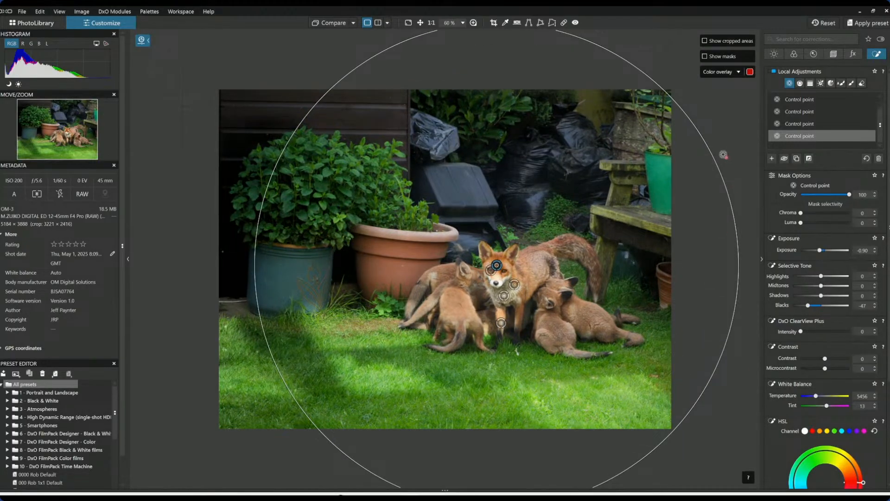
{"action": "left_click_drag", "start_coordinate": [716, 156], "coordinate": [660, 190]}
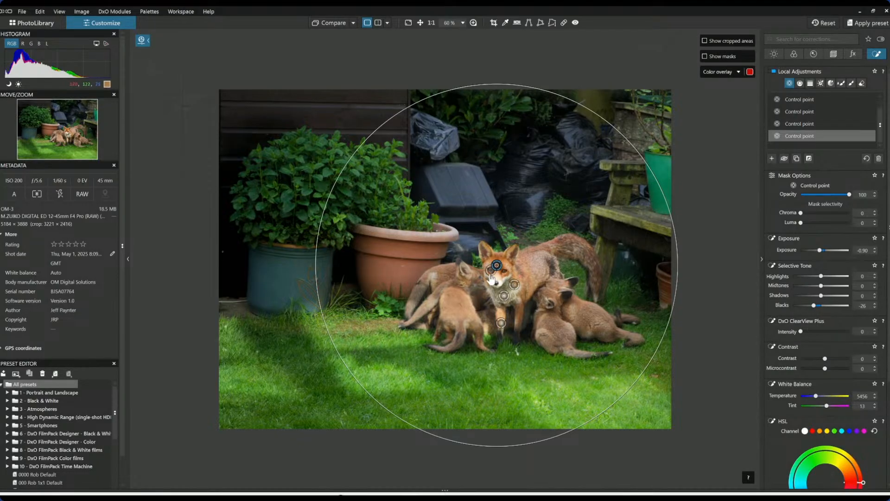
{"action": "left_click", "coordinate": [492, 270]}
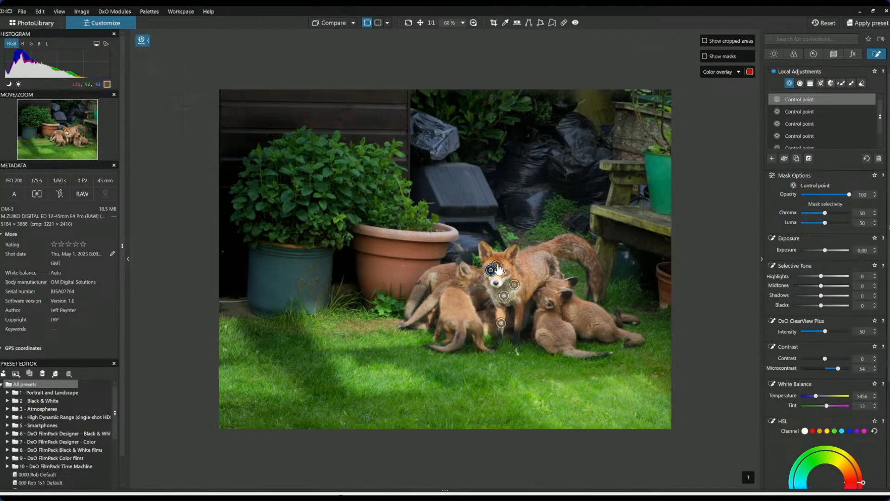
{"action": "left_click", "coordinate": [497, 266]}
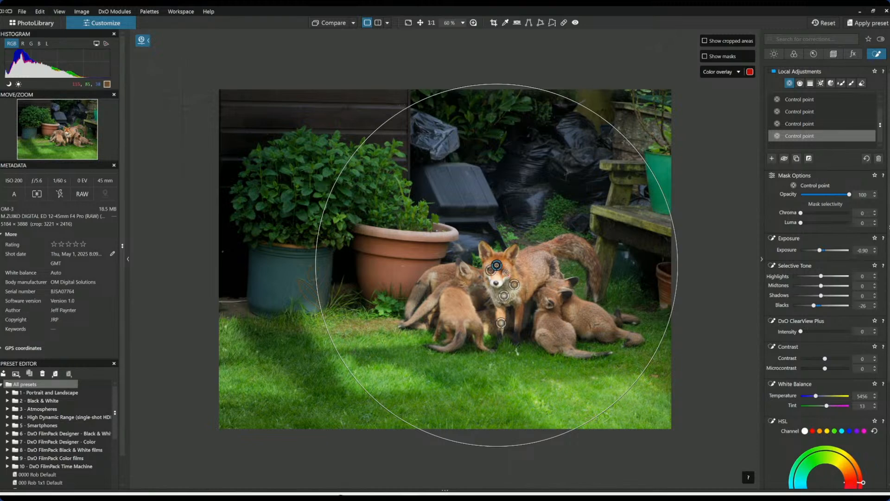
Set the fox family mask's exposure to 0.80, highlights to -15 and shadows to 14, and close the local adjustments.
{"action": "left_click", "coordinate": [515, 285]}
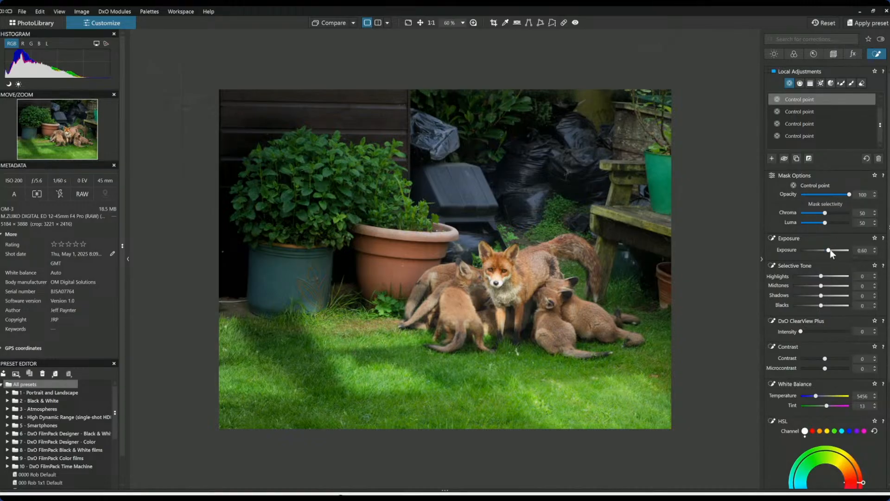
{"action": "left_click_drag", "start_coordinate": [829, 250], "coordinate": [831, 251]}
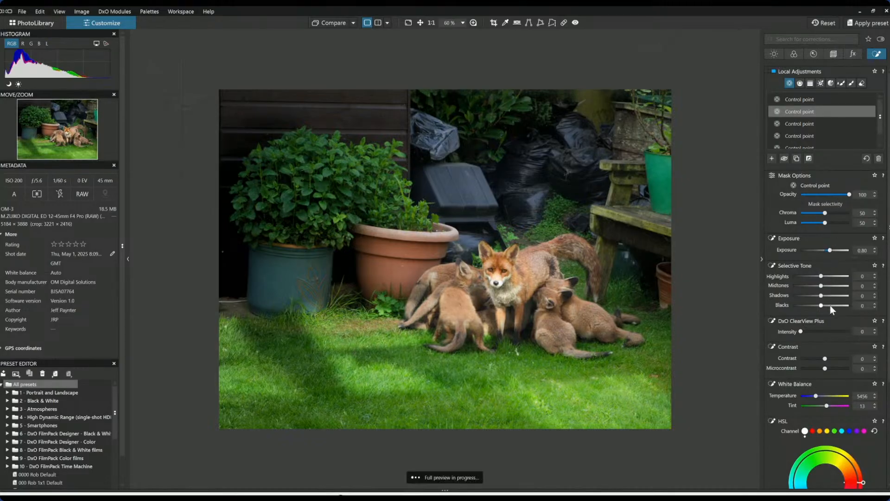
{"action": "left_click_drag", "start_coordinate": [829, 296], "coordinate": [817, 277]}
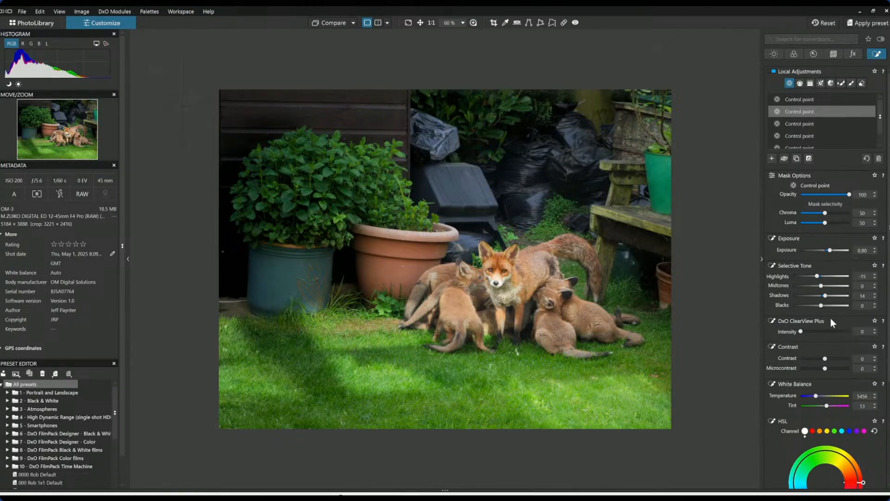
{"action": "key", "text": "Escape"}
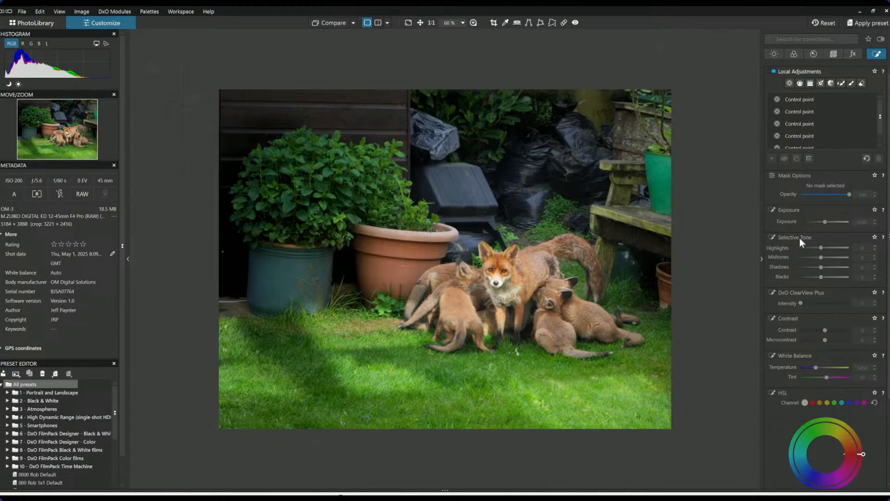
{"action": "left_click", "coordinate": [833, 54]}
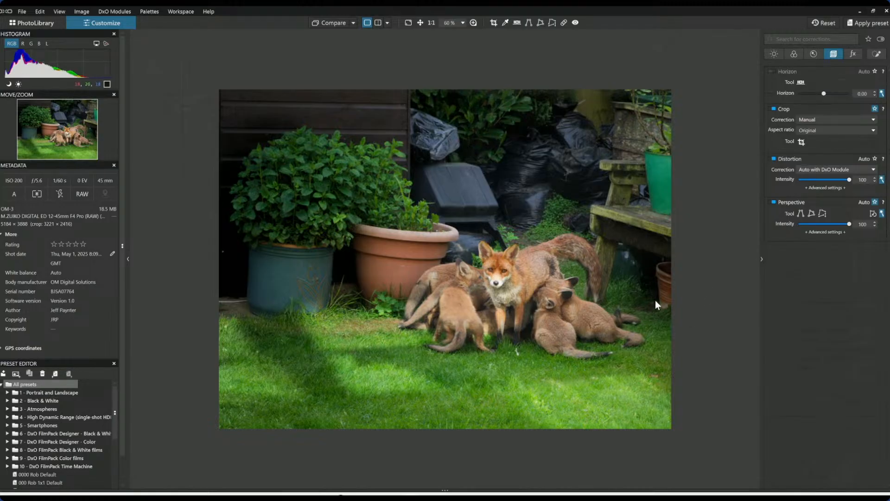
{"action": "left_click", "coordinate": [774, 55]}
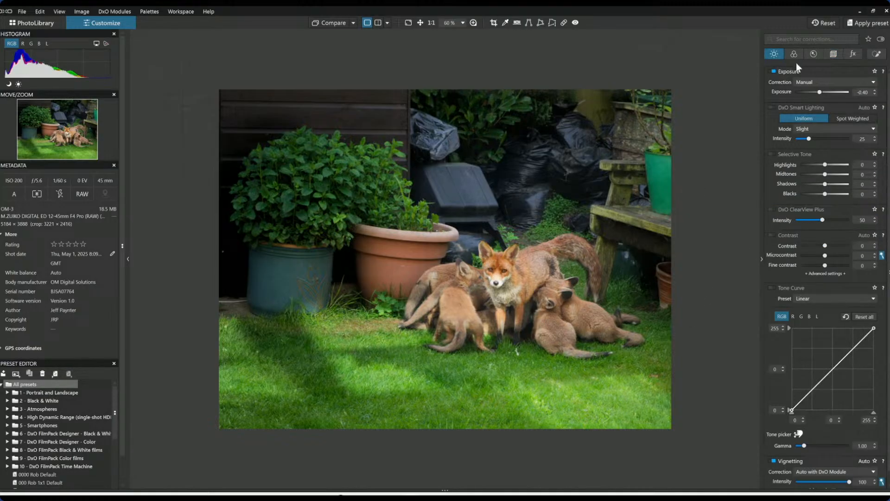
Reopen the local adjustments and review the control point masks on the adult fox's face, chest and the fox family.
{"action": "left_click", "coordinate": [794, 55]}
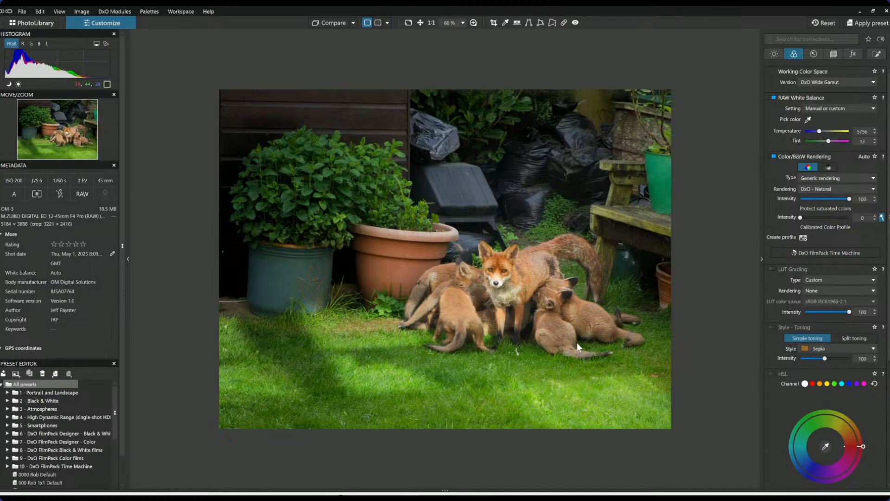
{"action": "scroll", "coordinate": [528, 311], "scroll_direction": "up", "scroll_amount": 2}
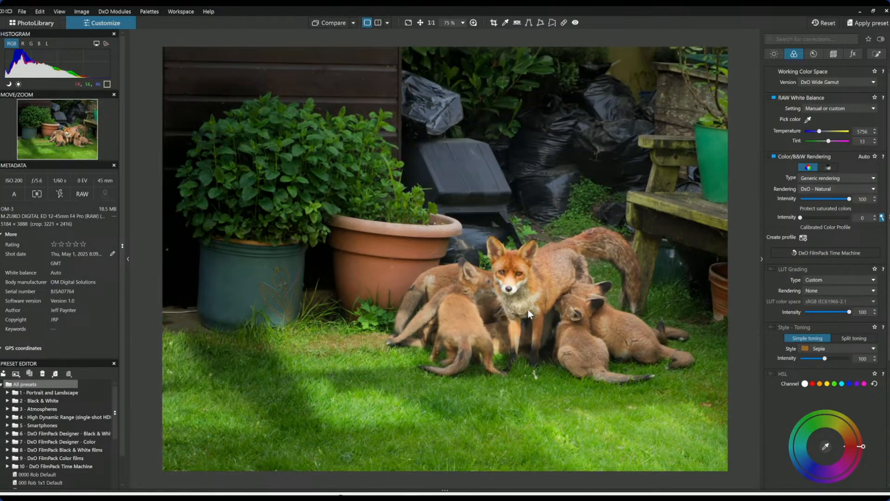
{"action": "scroll", "coordinate": [528, 309], "scroll_direction": "up", "scroll_amount": 1}
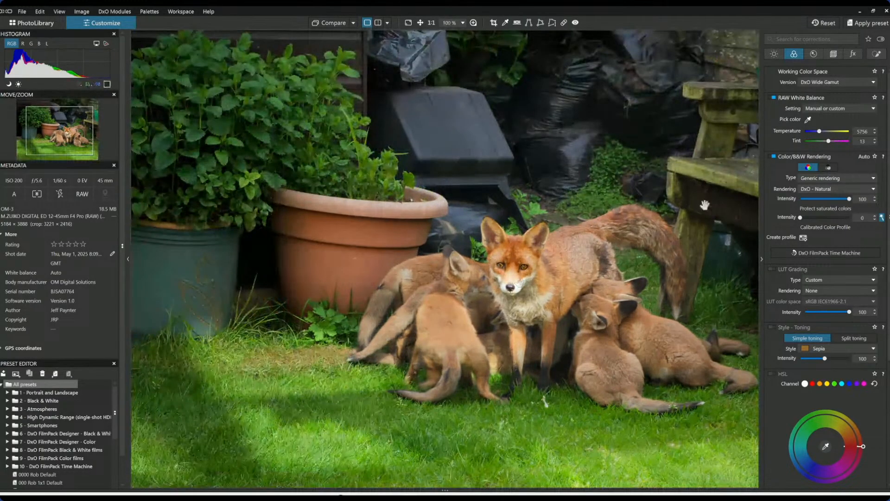
{"action": "left_click", "coordinate": [877, 54]}
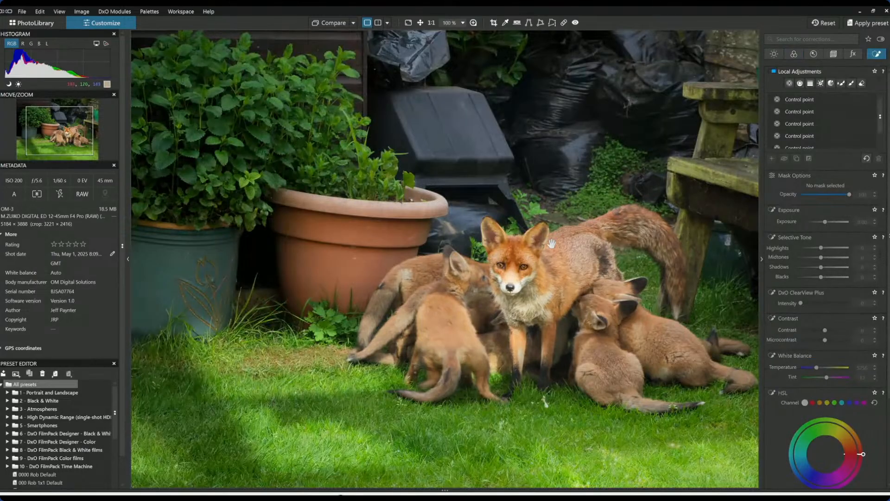
{"action": "left_click", "coordinate": [825, 101]}
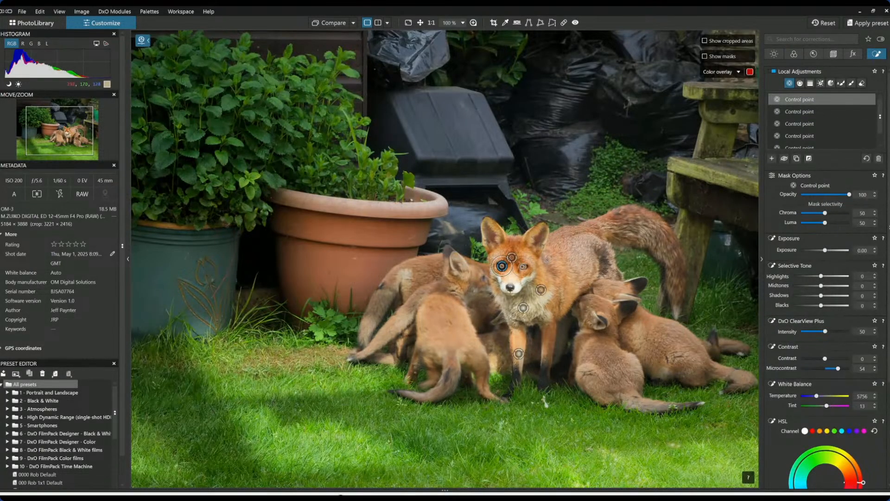
{"action": "left_click", "coordinate": [524, 308]}
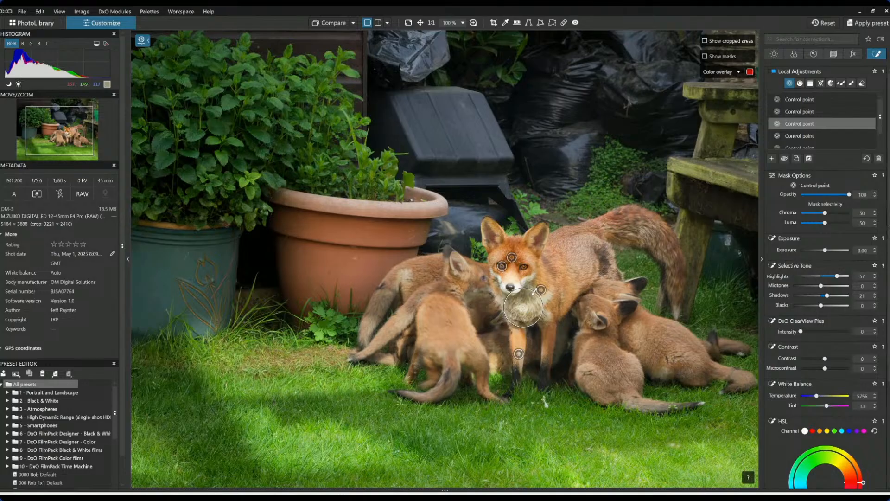
{"action": "left_click", "coordinate": [541, 291]}
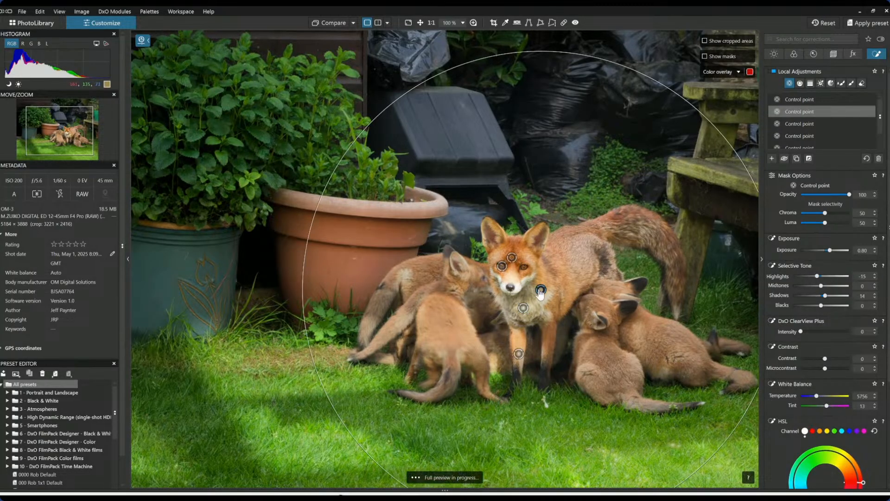
Add a small control point on the adult fox's muzzle and set its exposure to -0.30.
{"action": "left_click", "coordinate": [773, 159]}
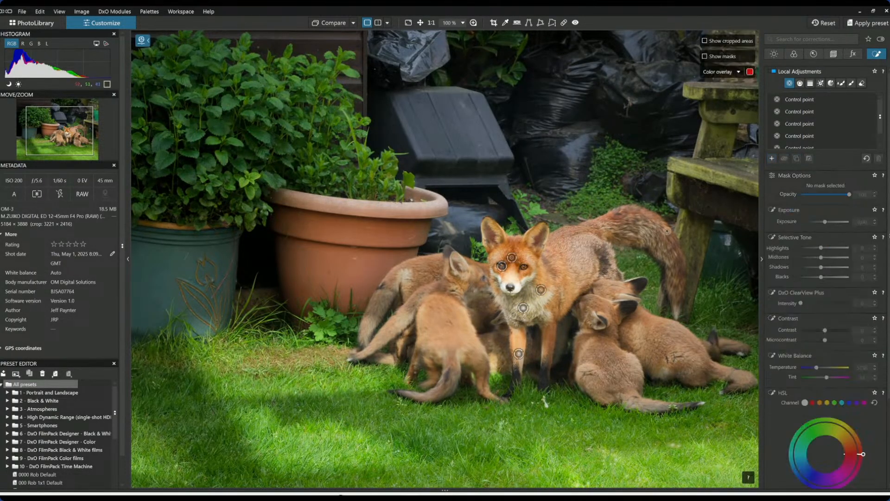
{"action": "left_click", "coordinate": [513, 281]}
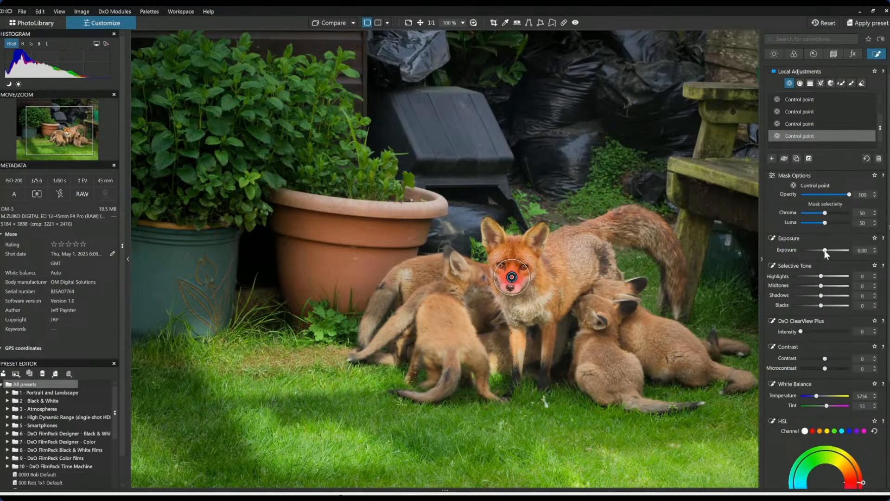
{"action": "left_click_drag", "start_coordinate": [825, 251], "coordinate": [824, 251]}
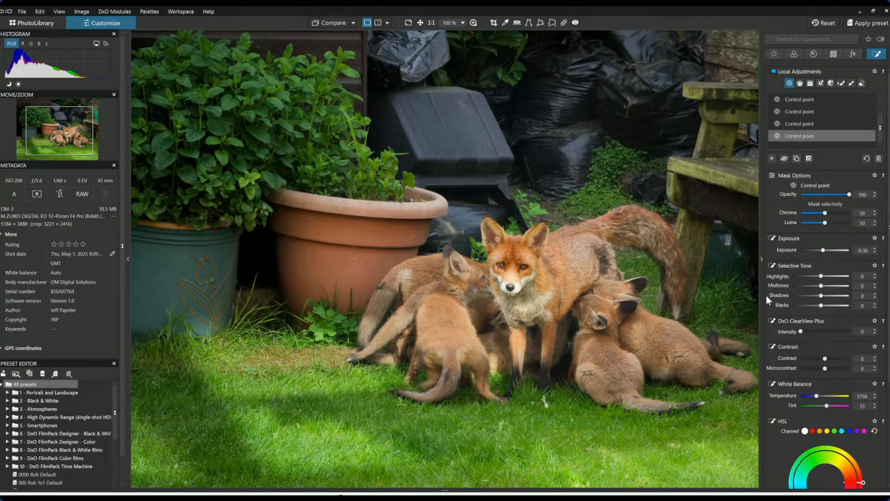
{"action": "key", "text": "Escape"}
Compare the whole edited photo with its unedited version in a split view, and return to the single view.
{"action": "scroll", "coordinate": [723, 392], "scroll_direction": "down", "scroll_amount": 9}
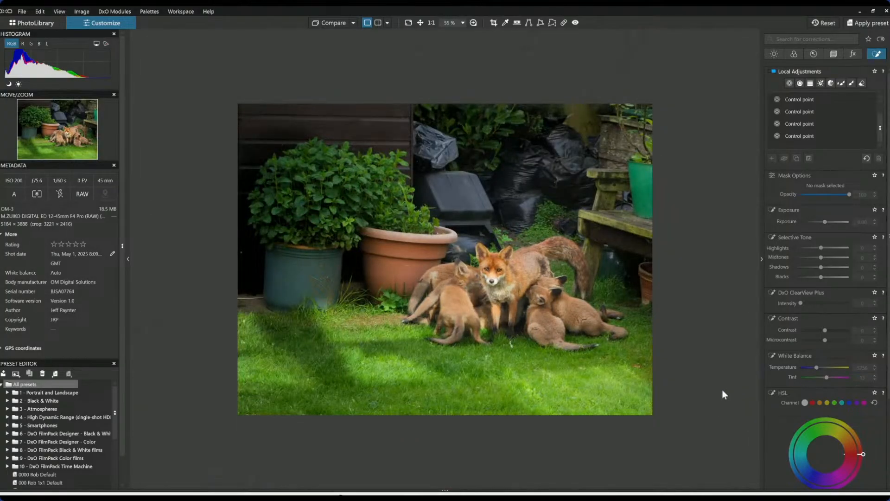
{"action": "scroll", "coordinate": [586, 359], "scroll_direction": "down", "scroll_amount": 1}
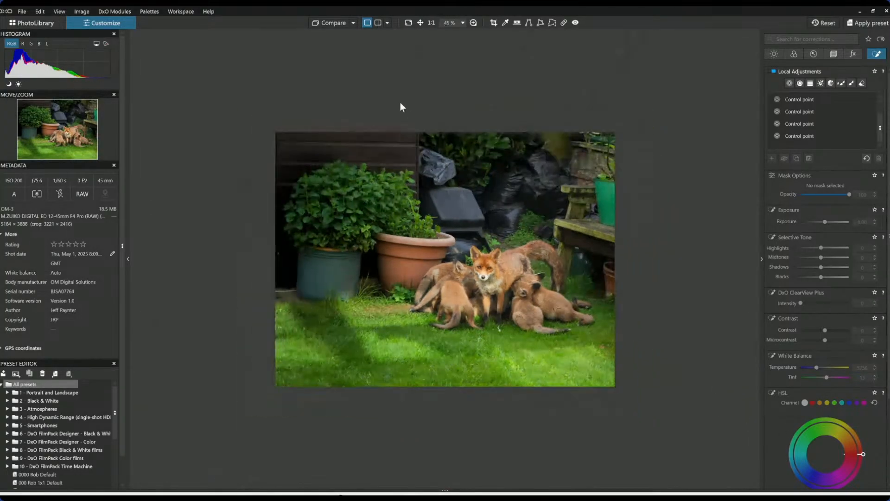
{"action": "right_click", "coordinate": [341, 204]}
{"action": "left_click", "coordinate": [371, 207]}
{"action": "left_click", "coordinate": [380, 23]}
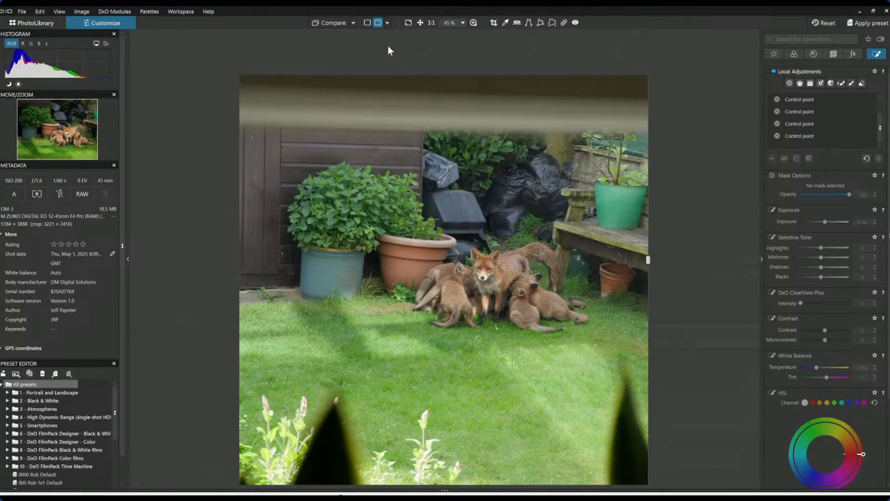
{"action": "left_click", "coordinate": [364, 22]}
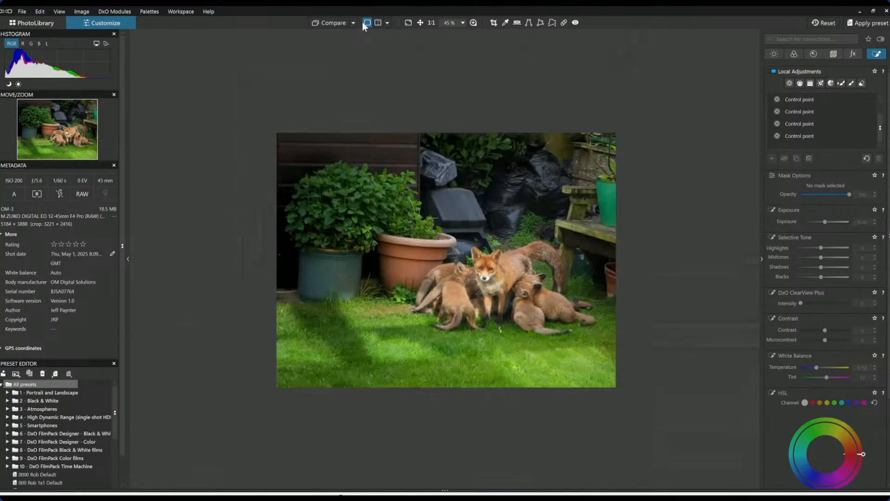
Choose another reference for the comparison and reset the corrections of the current photo.
{"action": "left_click", "coordinate": [354, 23]}
{"action": "left_click", "coordinate": [364, 74]}
{"action": "left_click", "coordinate": [823, 21]}
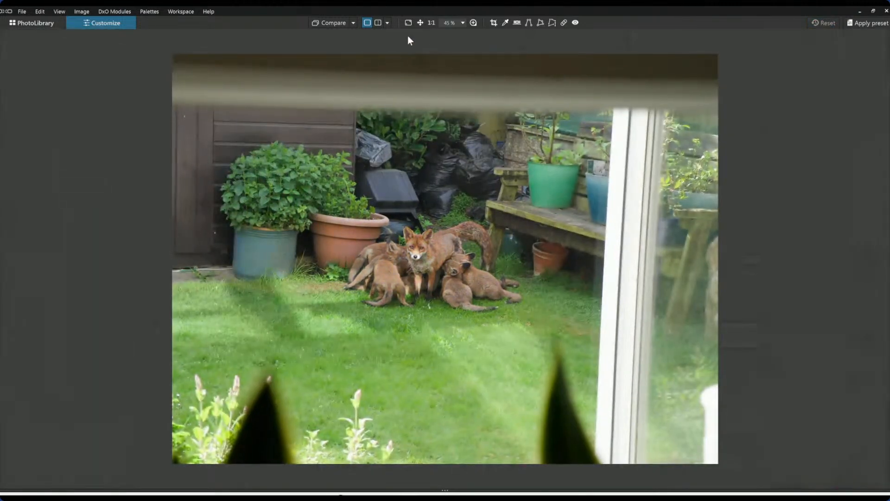
Compare the edited and unedited fox photos in a left/right split view by sweeping the divider across the whole image.
{"action": "left_click", "coordinate": [378, 22]}
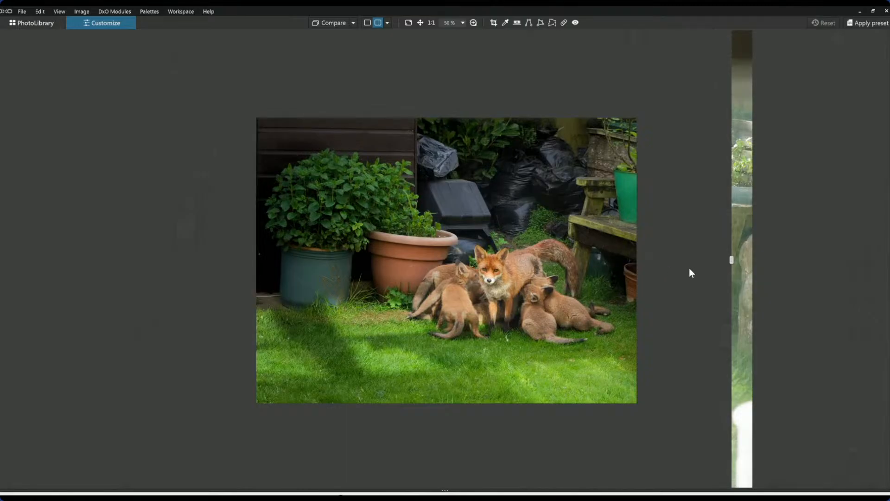
{"action": "scroll", "coordinate": [578, 271], "scroll_direction": "up", "scroll_amount": 8}
{"action": "scroll", "coordinate": [577, 270], "scroll_direction": "down", "scroll_amount": 4}
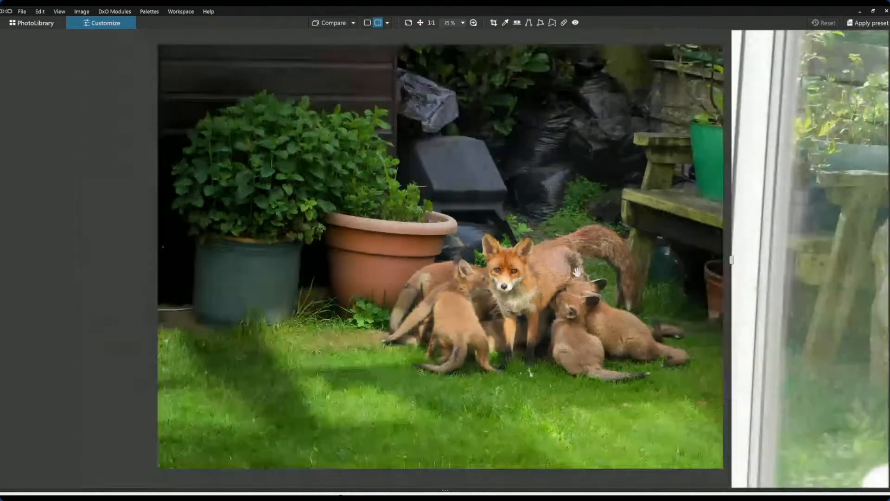
{"action": "left_click_drag", "start_coordinate": [732, 259], "coordinate": [62, 211]}
{"action": "scroll", "coordinate": [264, 244], "scroll_direction": "down", "scroll_amount": 3}
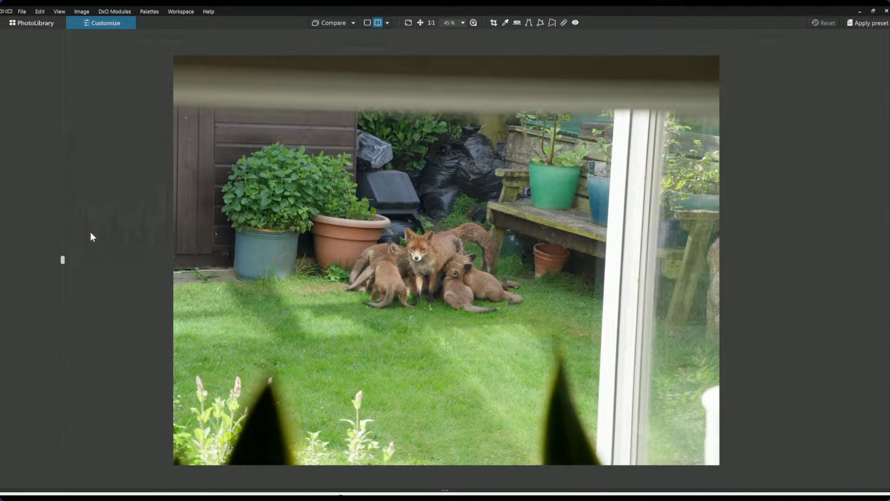
{"action": "left_click_drag", "start_coordinate": [63, 260], "coordinate": [703, 267]}
{"action": "scroll", "coordinate": [613, 293], "scroll_direction": "up", "scroll_amount": 3}
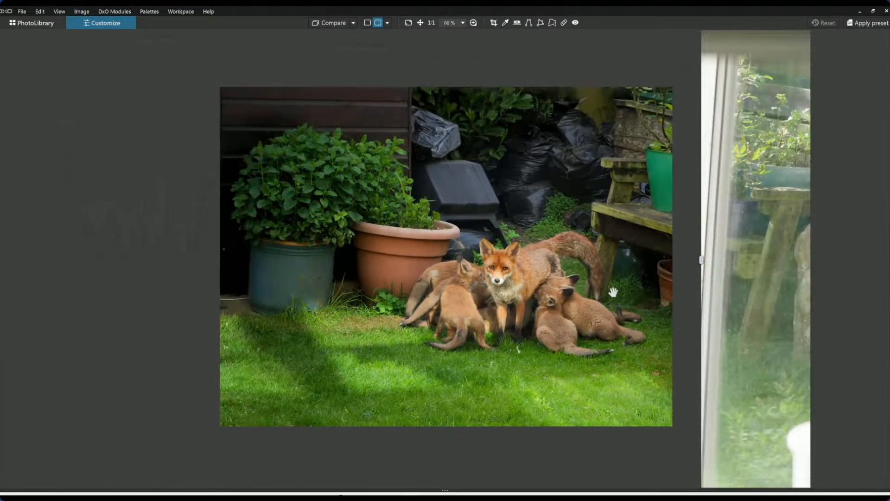
{"action": "scroll", "coordinate": [614, 294], "scroll_direction": "up", "scroll_amount": 2}
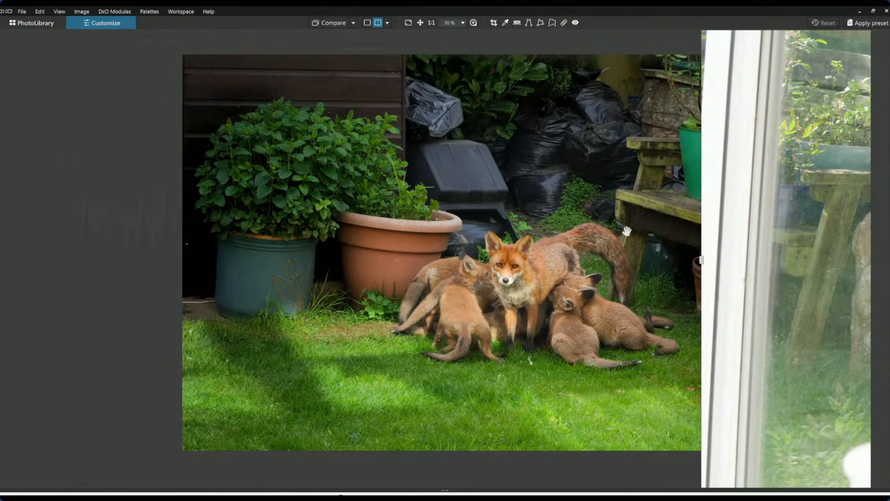
{"action": "scroll", "coordinate": [612, 263], "scroll_direction": "down", "scroll_amount": 1}
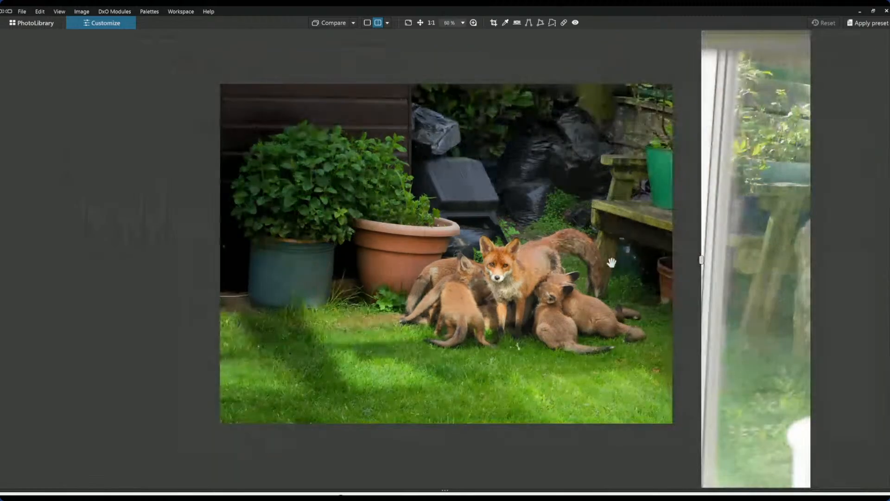
{"action": "scroll", "coordinate": [613, 263], "scroll_direction": "down", "scroll_amount": 1}
Compare the two versions in the side by side left/right view with both full frames visible.
{"action": "left_click", "coordinate": [388, 23]}
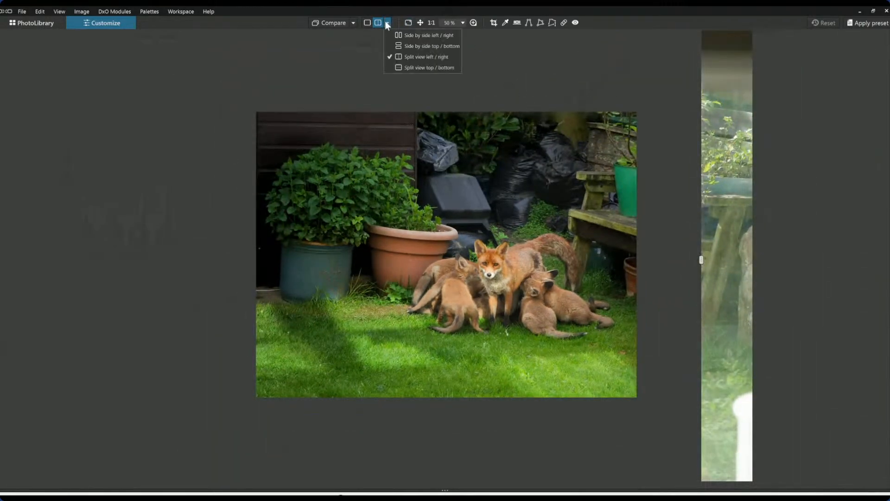
{"action": "left_click", "coordinate": [395, 35]}
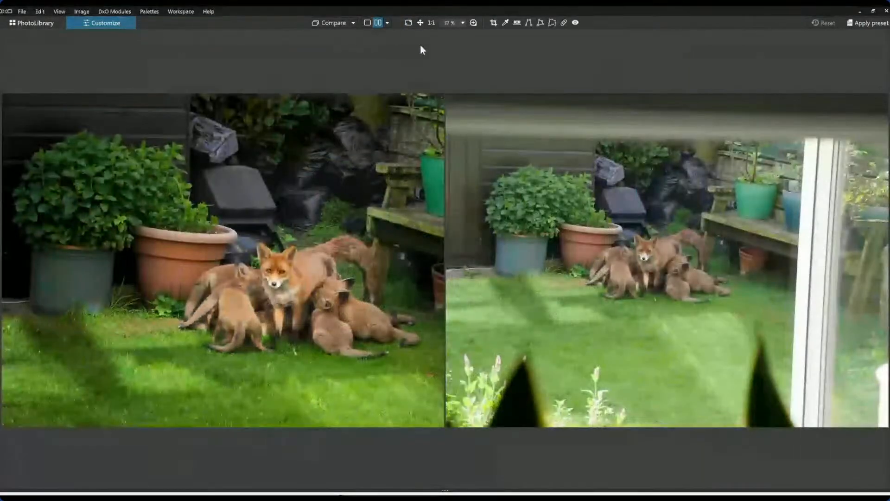
{"action": "scroll", "coordinate": [554, 251], "scroll_direction": "down", "scroll_amount": 1}
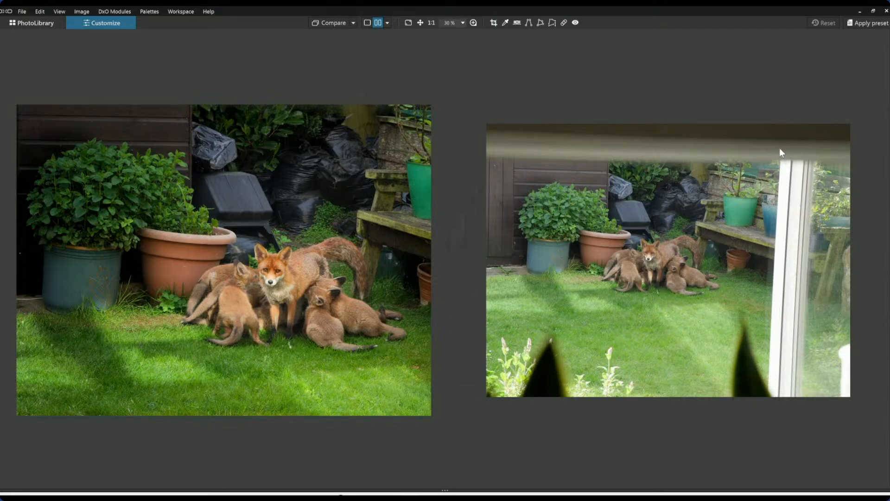
Return to a single image view and browse the folder's earlier photos in the PhotoLibrary.
{"action": "left_click", "coordinate": [367, 23]}
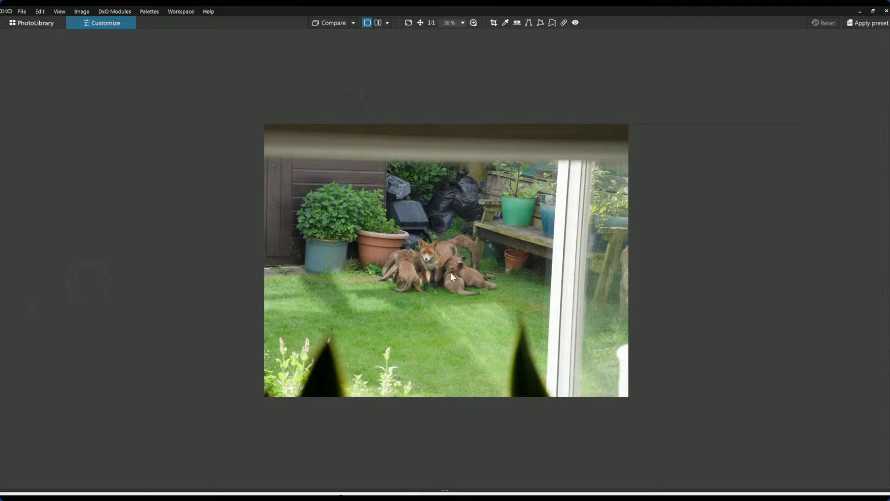
{"action": "scroll", "coordinate": [402, 202], "scroll_direction": "up", "scroll_amount": 1}
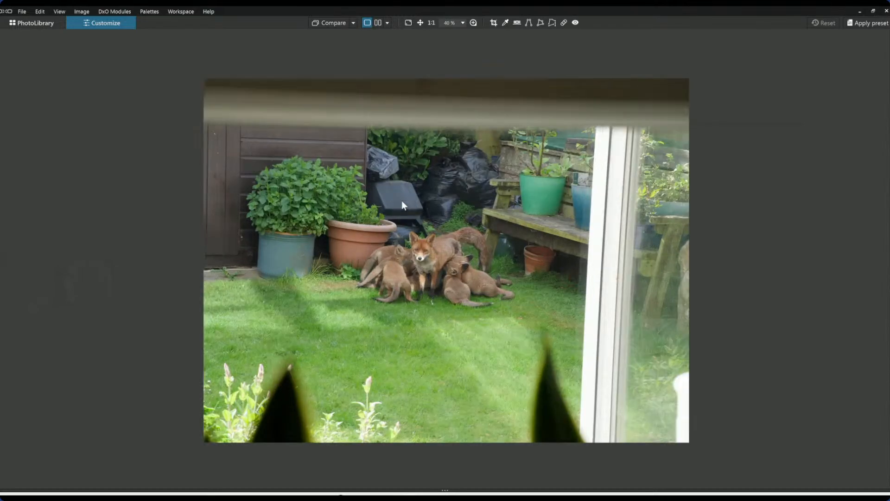
{"action": "left_click", "coordinate": [55, 26]}
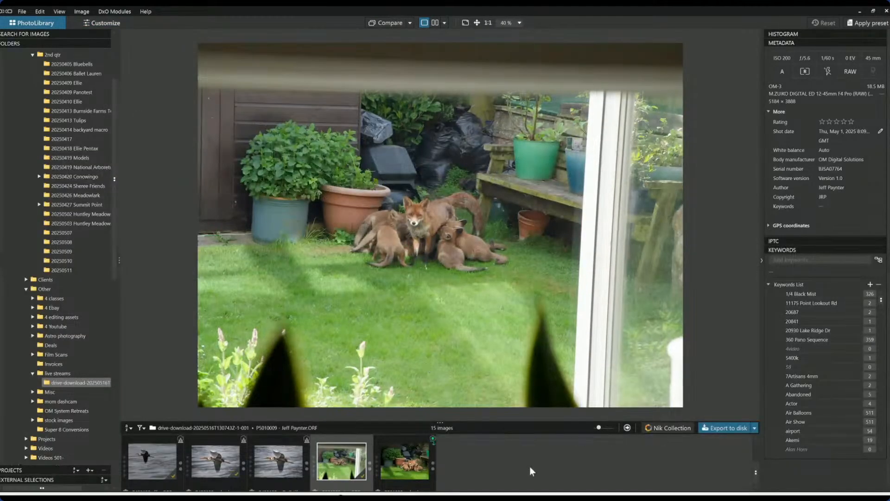
{"action": "scroll", "coordinate": [532, 471], "scroll_direction": "up", "scroll_amount": 5}
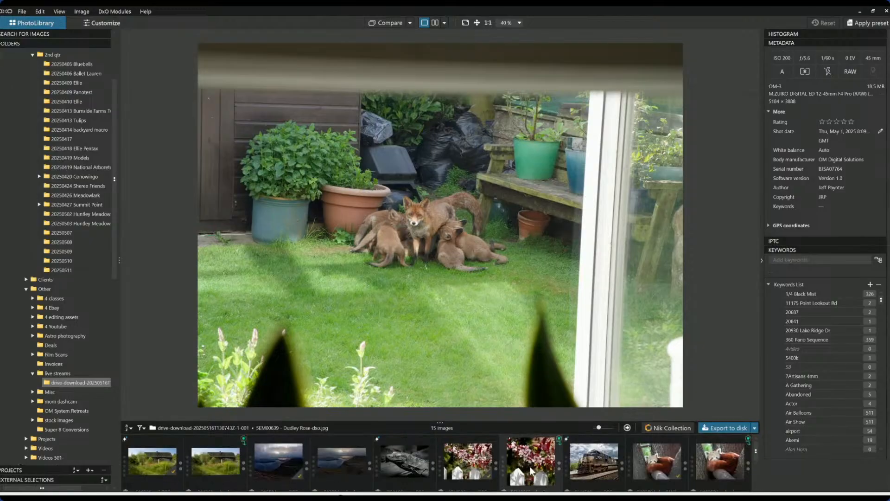